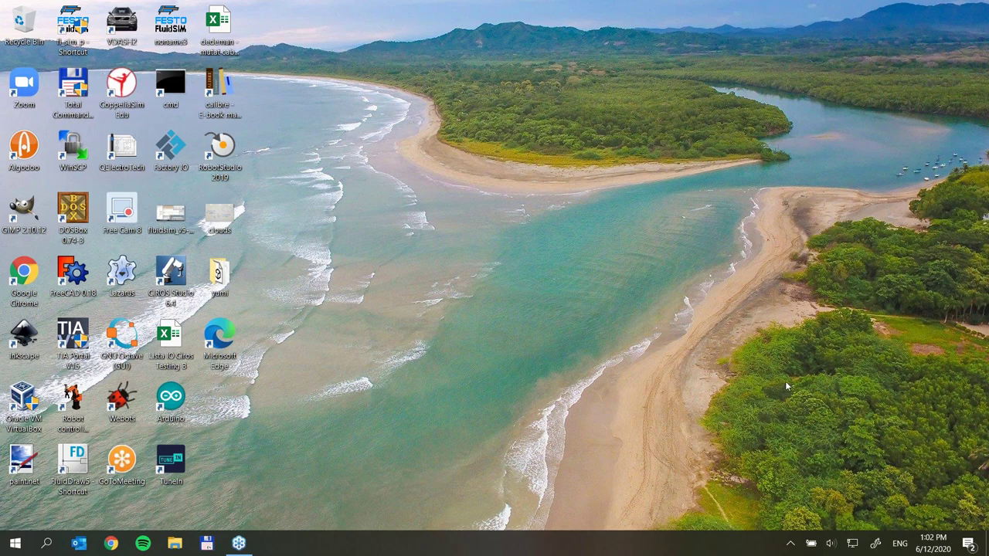
Refresh the desktop several times from its right-click menu
right_click(417, 204)
left_click(387, 240)
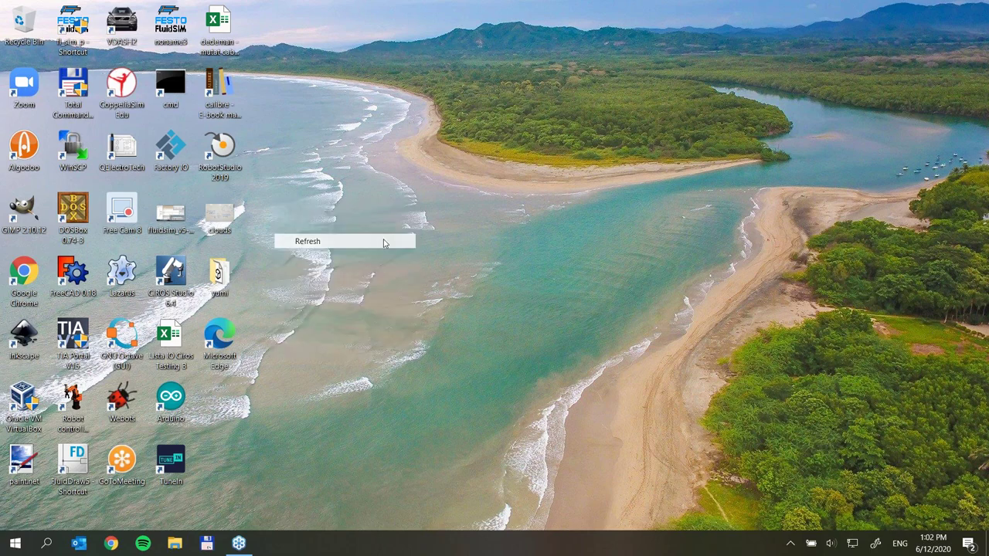
right_click(445, 207)
left_click(417, 243)
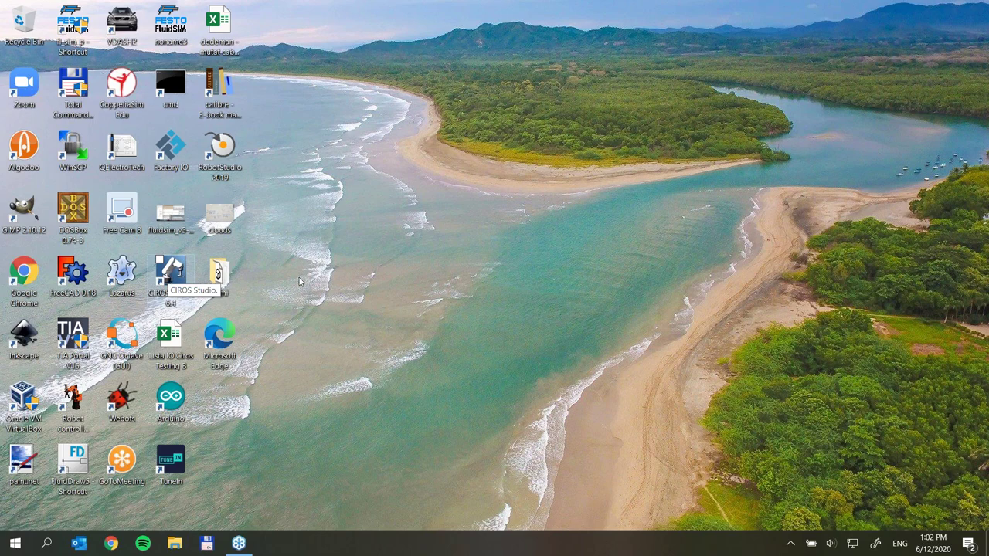
right_click(452, 232)
left_click(428, 269)
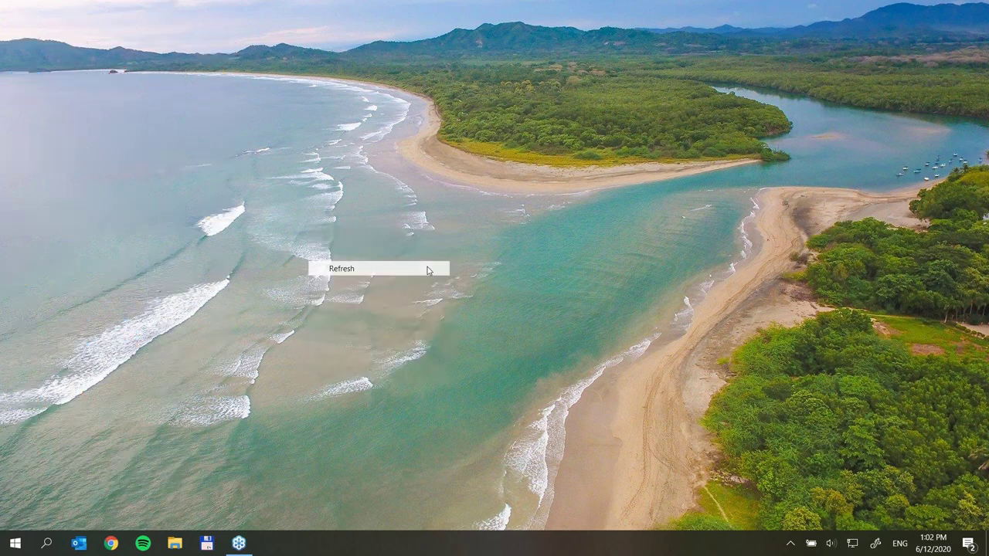
right_click(436, 230)
left_click(416, 259)
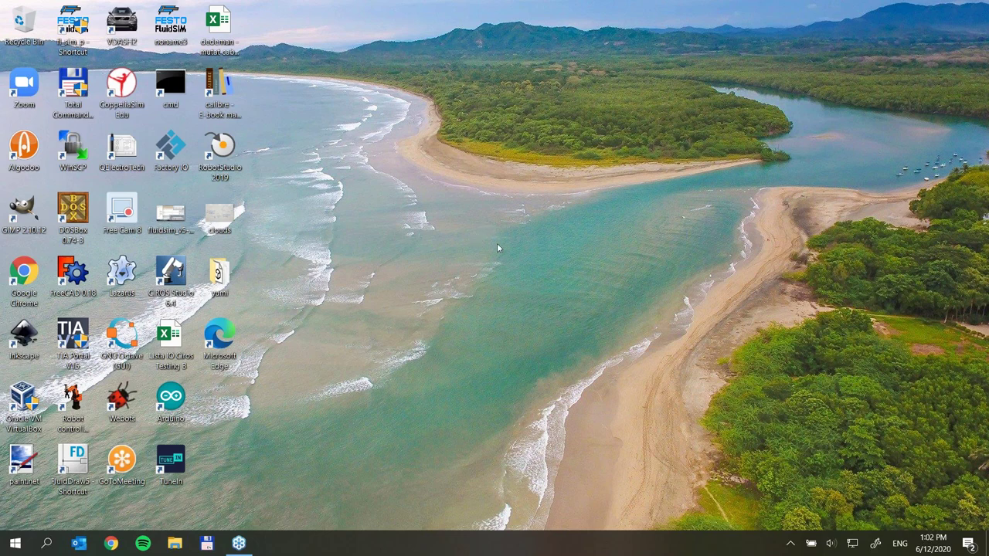
Launch CIROS Studio 6.4 from its desktop shortcut and acknowledge the CmDongle licence warning
left_click(179, 280)
double_click(179, 280)
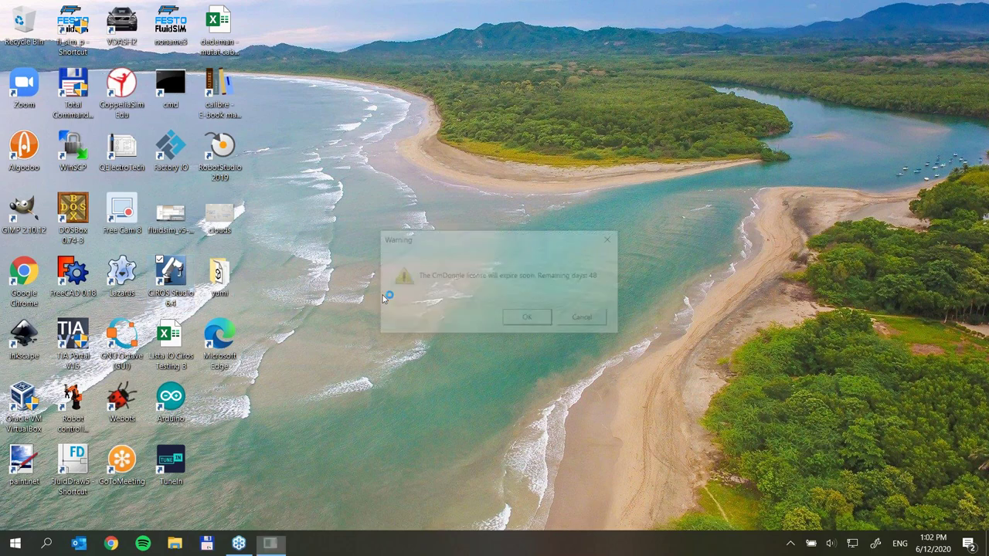
left_click(531, 320)
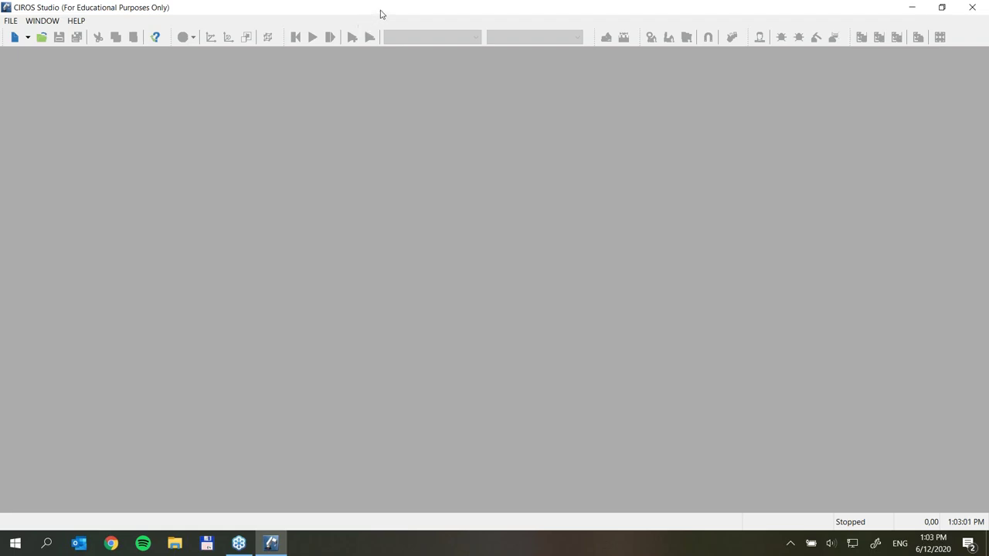
Navigate Help > Models of CIROS Education > PLC Programming Models > MPS Stations > Testing station (version B)
left_click(77, 23)
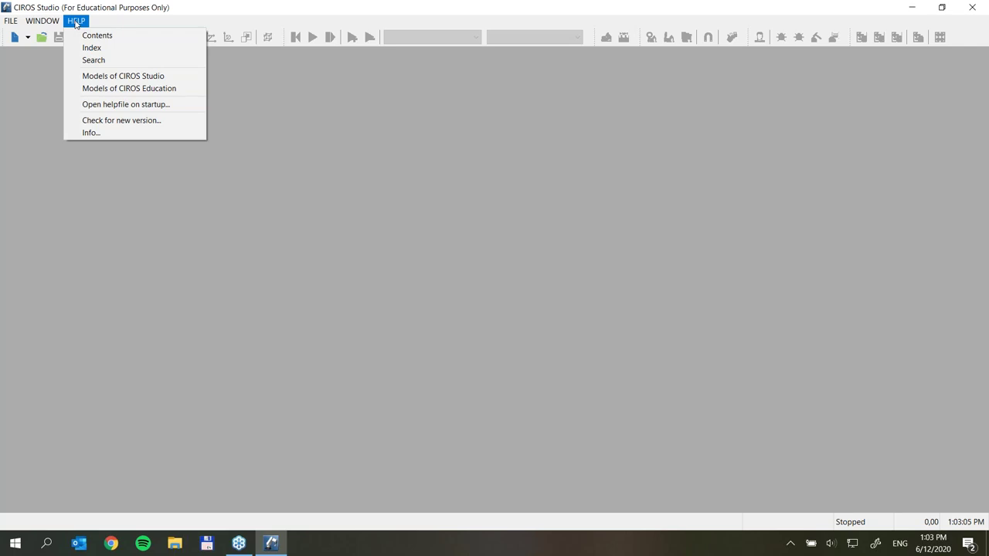
left_click(100, 88)
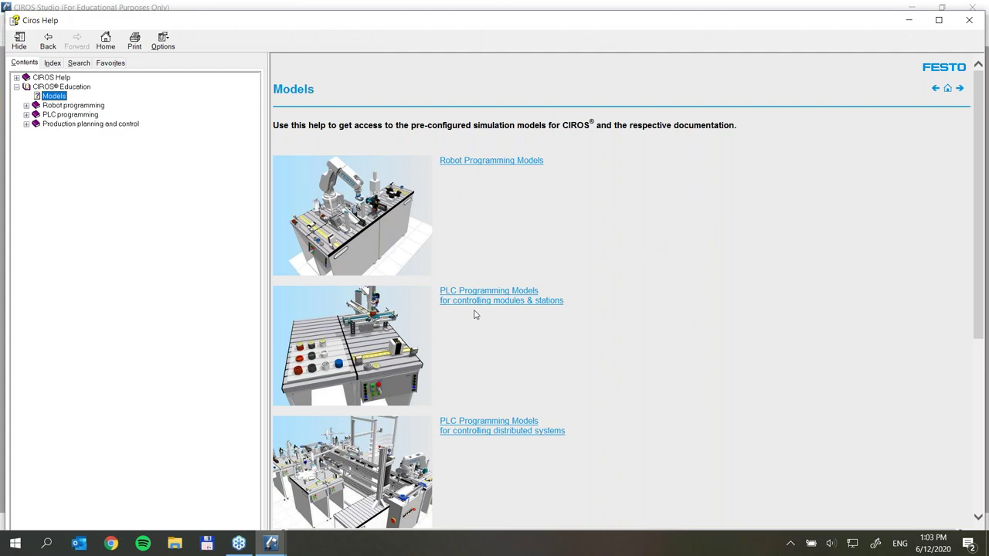
scroll(539, 268, "down", 3)
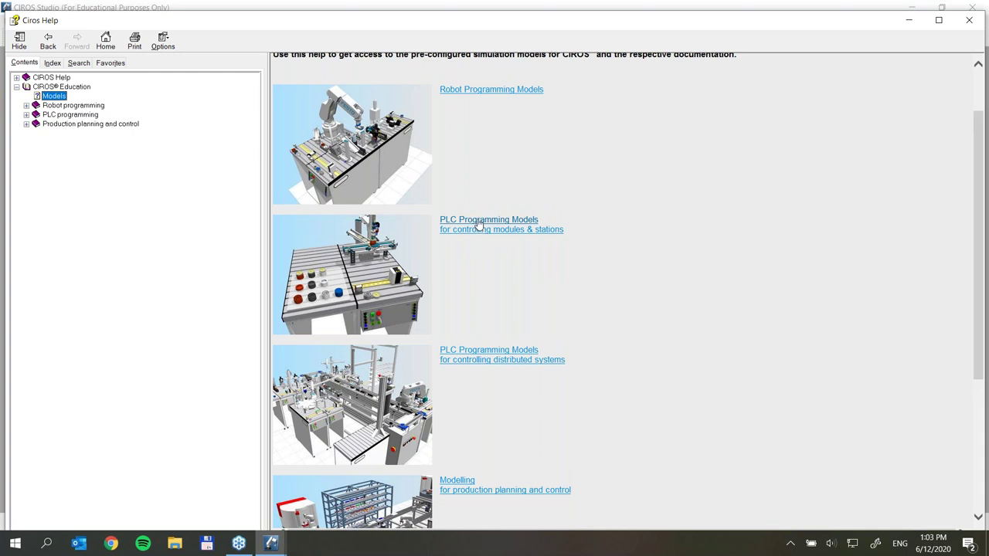
left_click(479, 225)
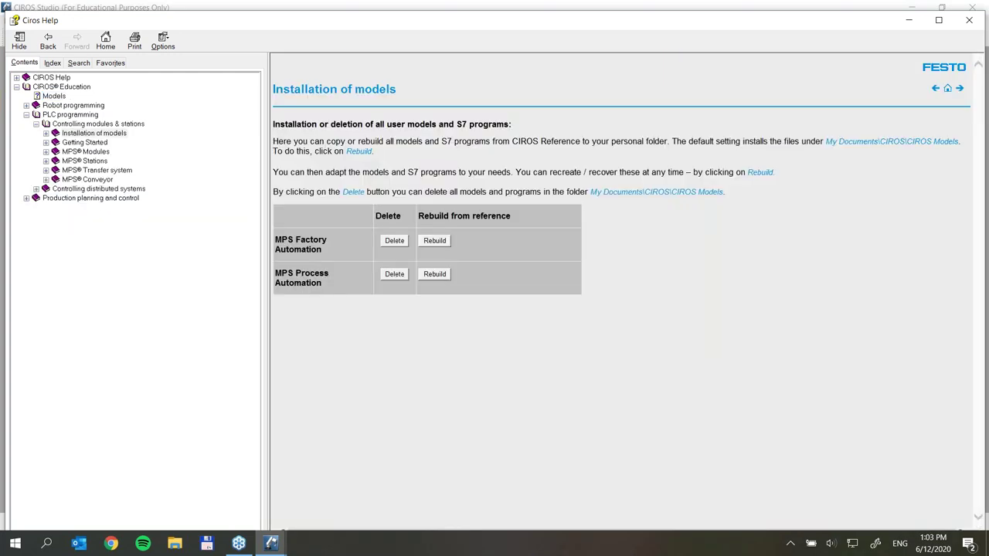
left_click(46, 160)
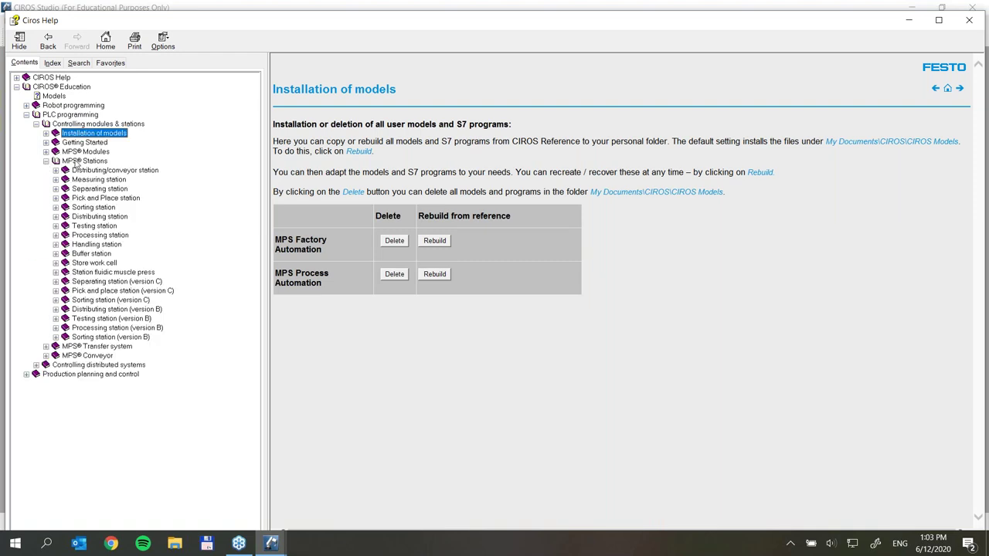
left_click(89, 319)
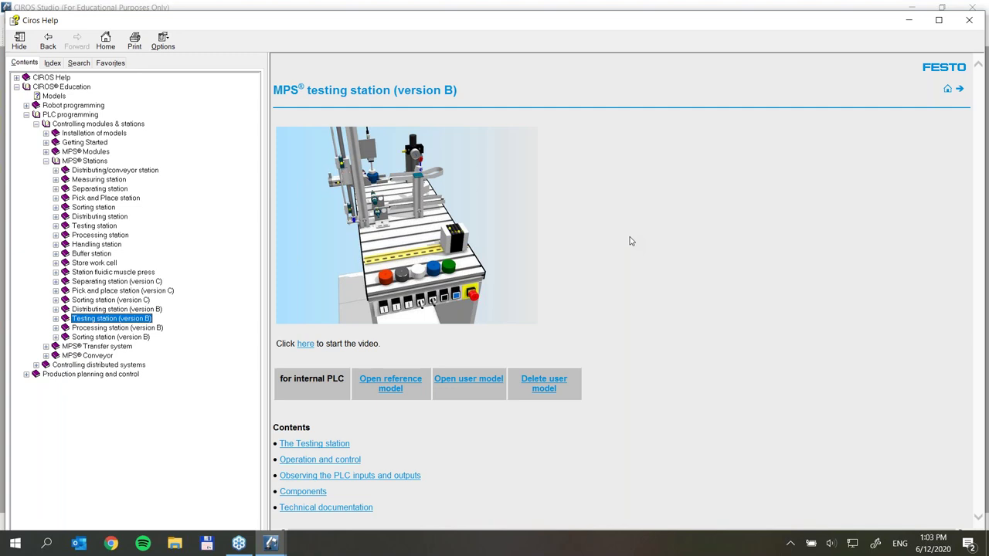
Open the TestingStationB.wmv demo video in VLC from the help page and move the player aside
left_click(304, 345)
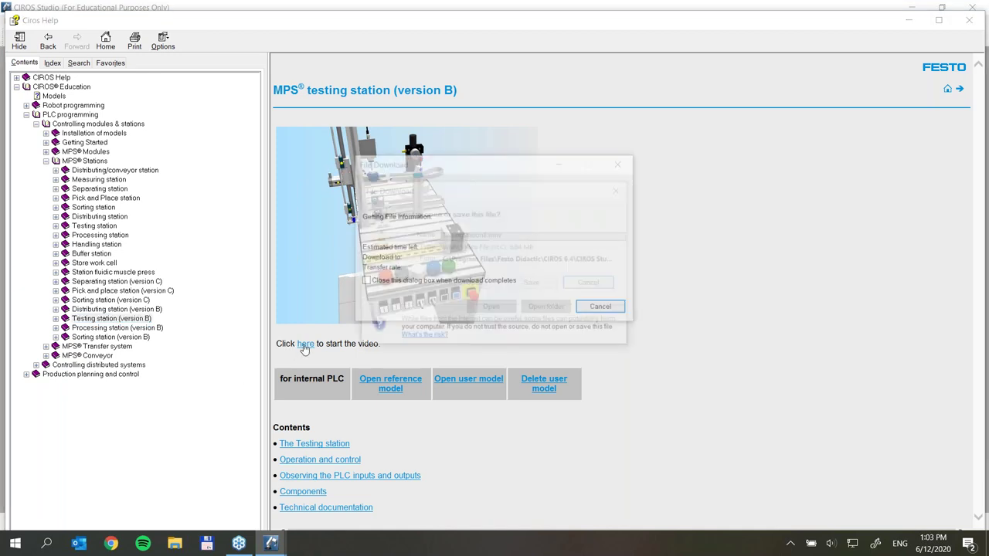
left_click(469, 287)
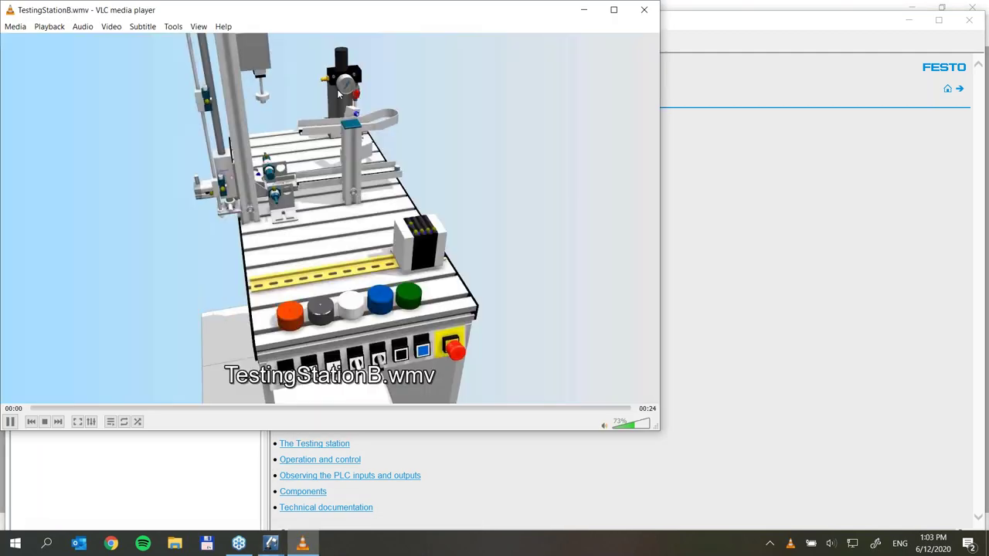
left_click_drag(312, 15, 525, 60)
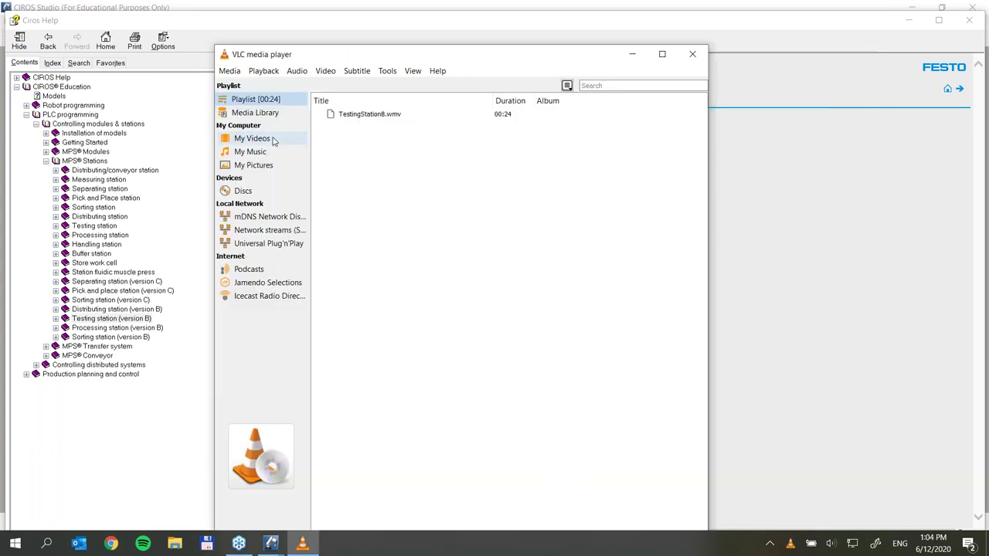
Replay TestingStationB.wmv from the VLC playlist and nudge the player window down
double_click(345, 116)
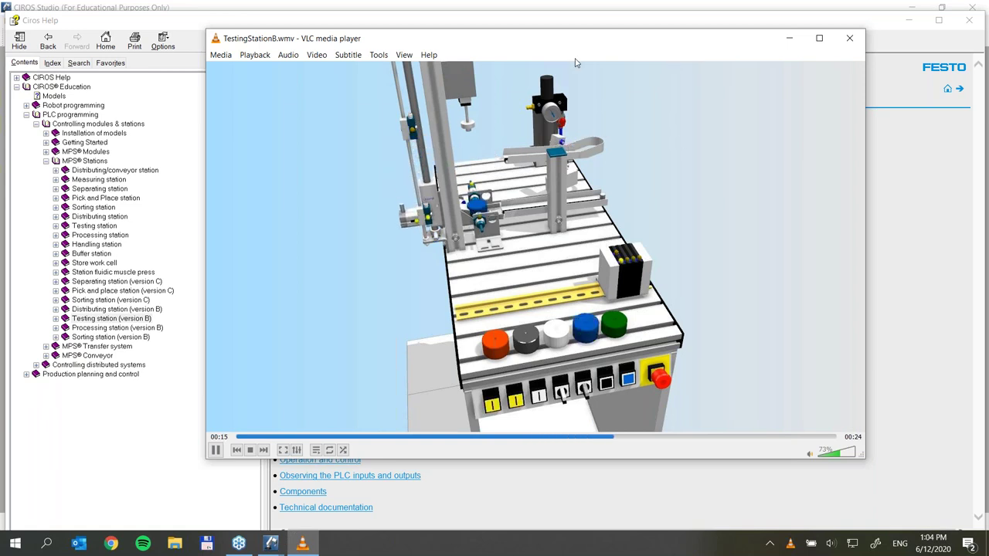
left_click_drag(567, 39, 564, 63)
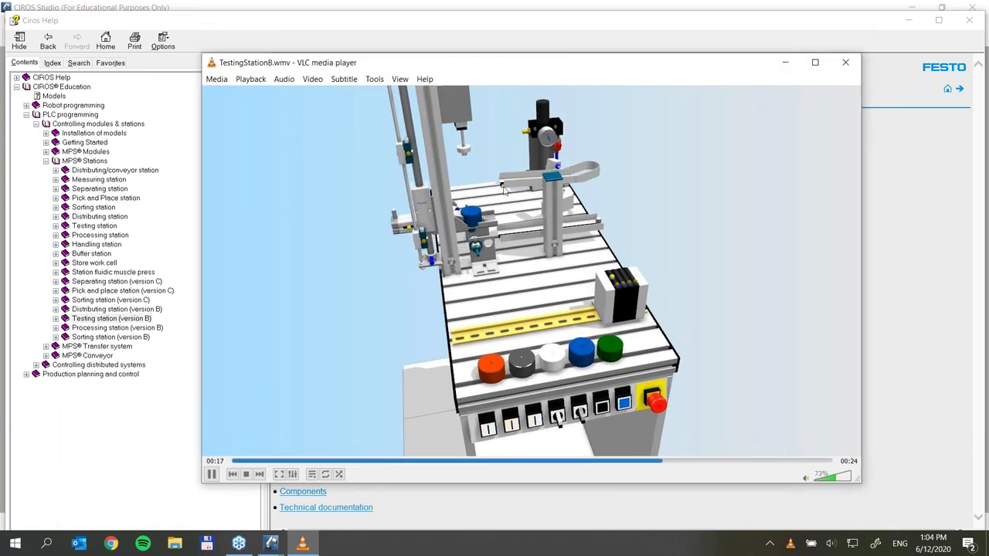
Turn on VLC's Loop so the TestingStationB.wmv demo repeats
left_click(325, 475)
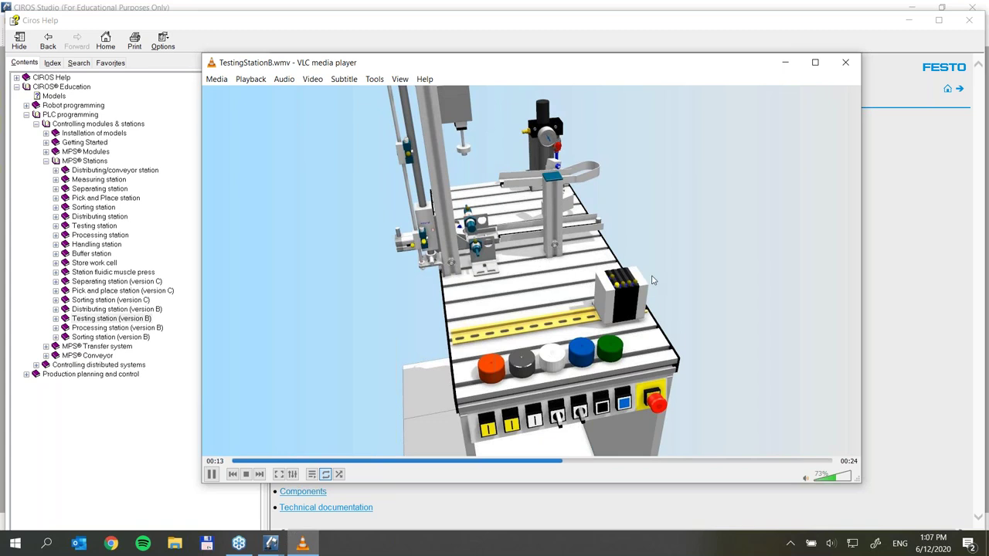
Close VLC and open Circuit diagrams under the Testing station's Technical documentation
left_click(845, 62)
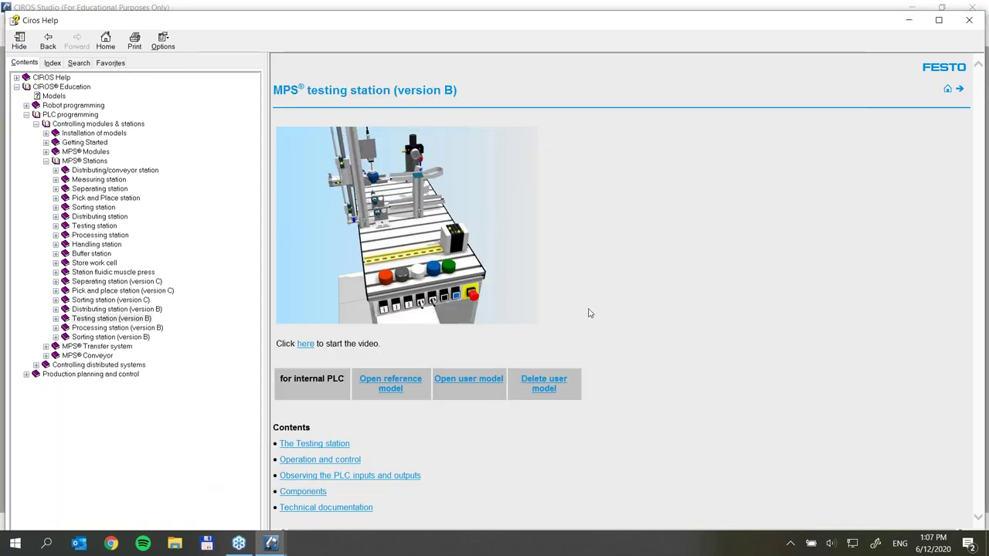
left_click(321, 508)
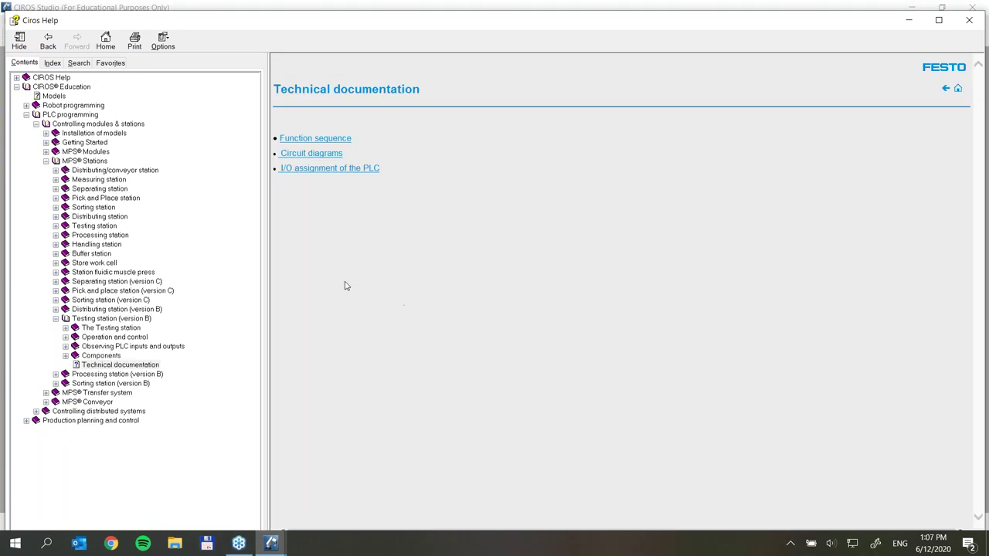
left_click(314, 154)
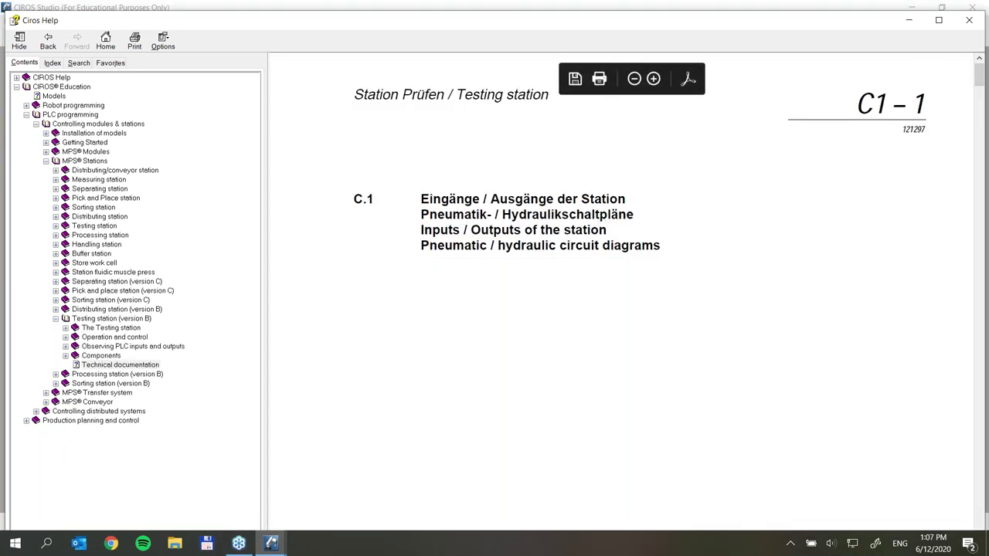
Scroll through the pneumatic diagram for the lifting, ejecting, checking and stopper cylinders
left_click_drag(979, 78, 973, 404)
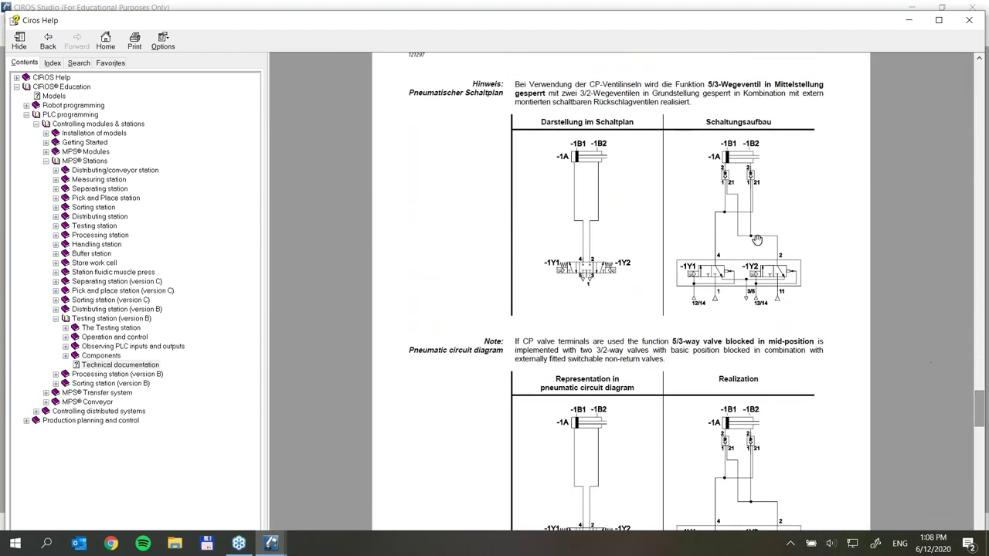
scroll(757, 241, "up", 2)
scroll(757, 241, "down", 1)
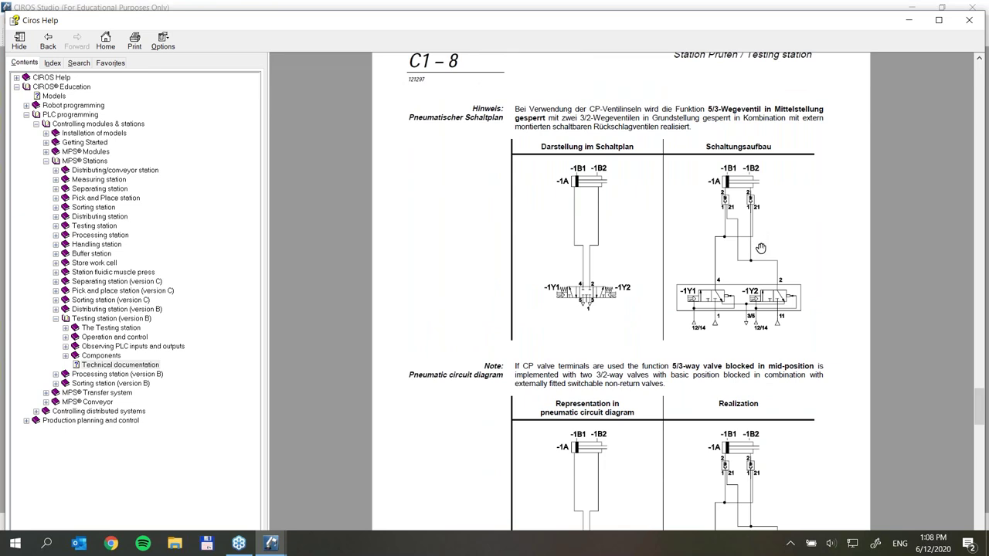
scroll(720, 275, "down", 3)
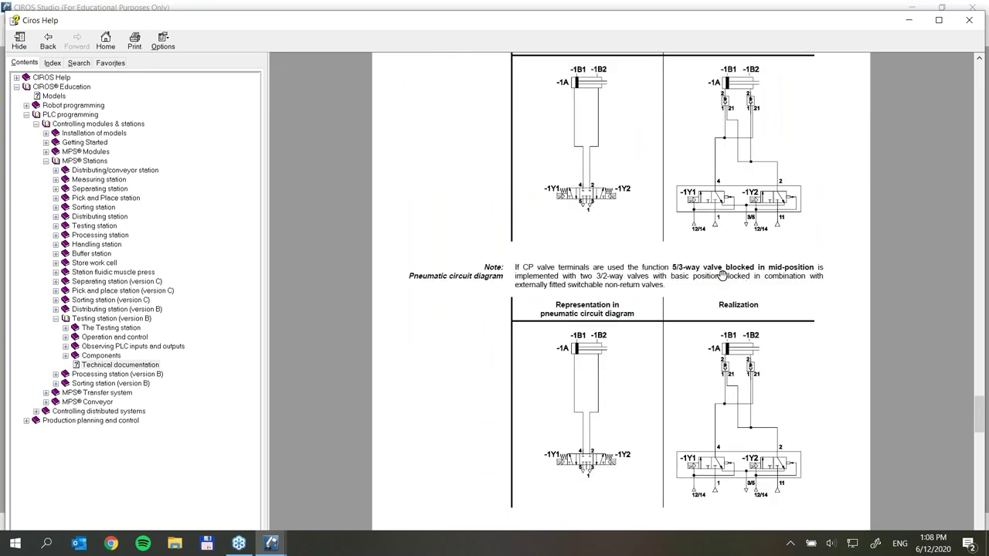
scroll(721, 275, "up", 2)
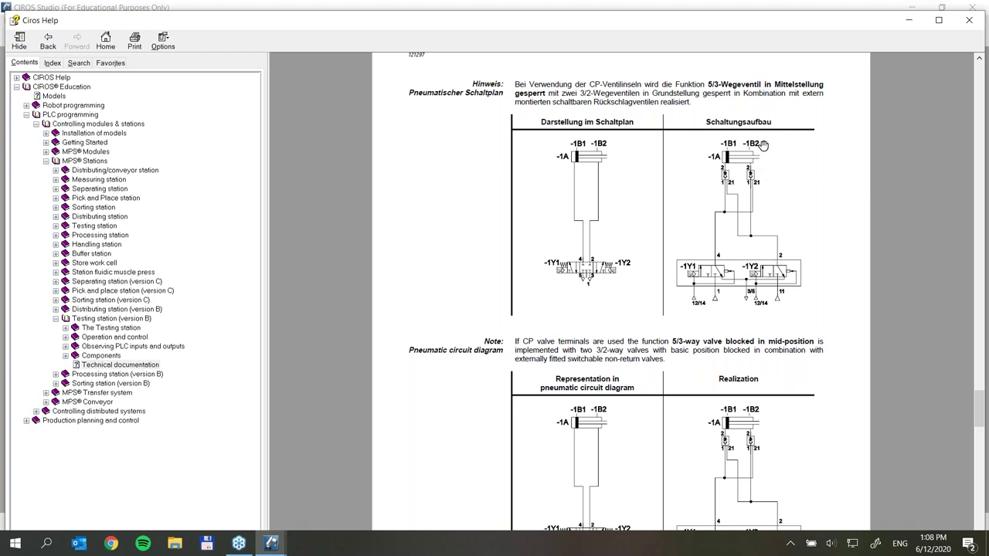
scroll(748, 324, "down", 2)
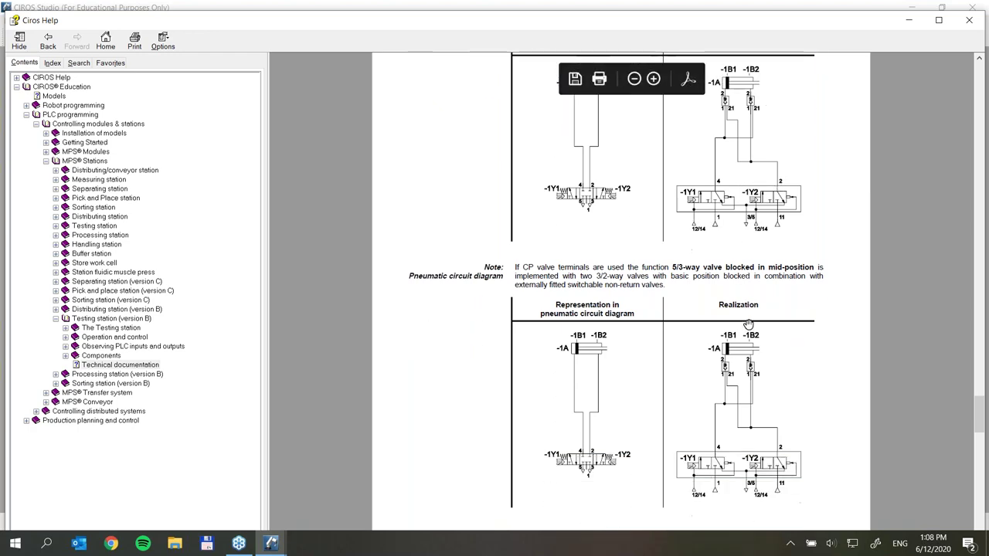
scroll(748, 324, "down", 10)
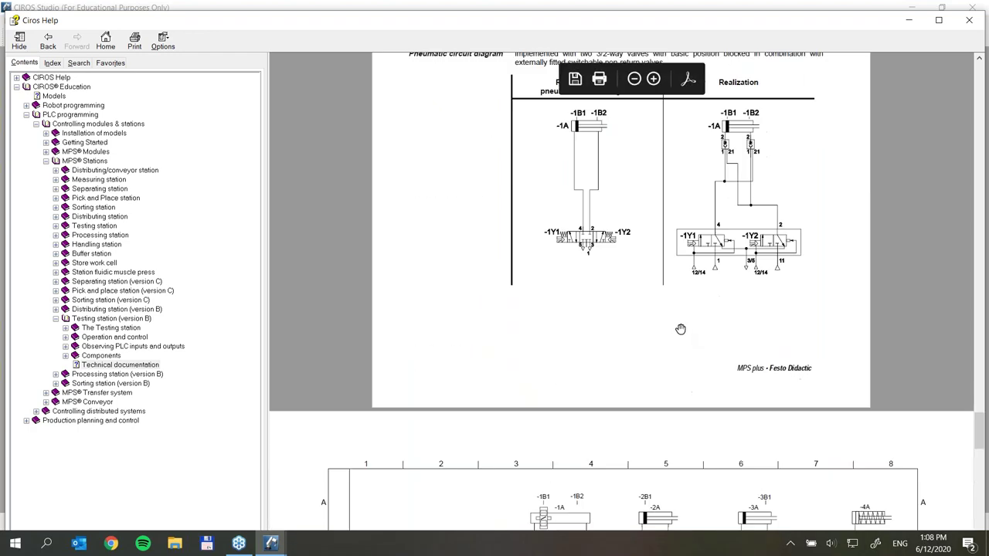
scroll(679, 328, "down", 1)
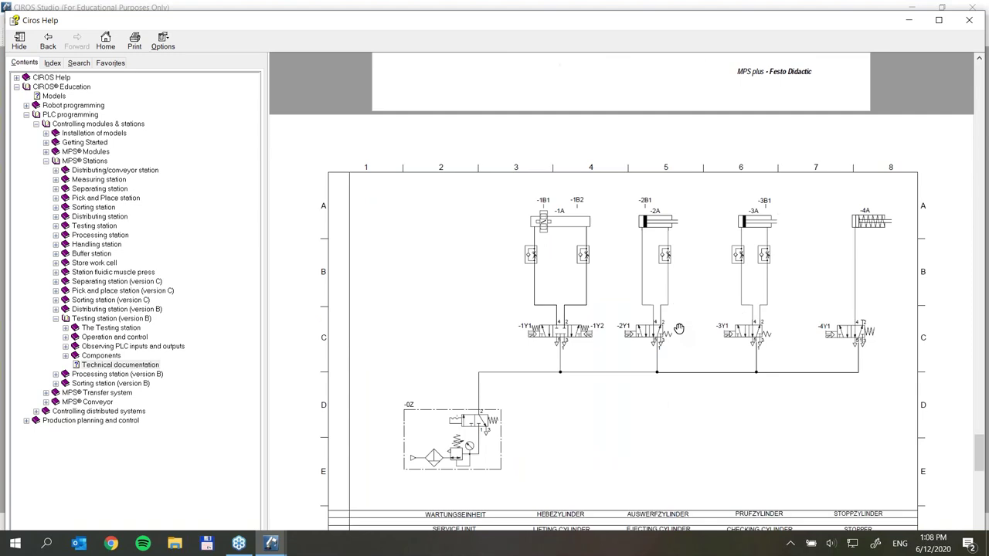
scroll(666, 322, "down", 1)
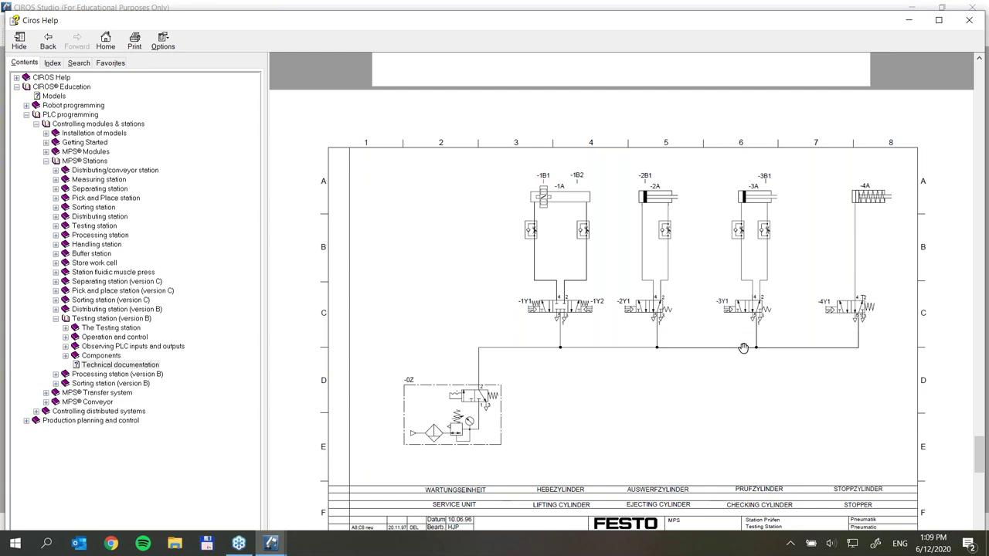
Scroll back and forth through the circuit diagram sheets, reaching page C1–8 on CP valve terminals
scroll(747, 282, "up", 1)
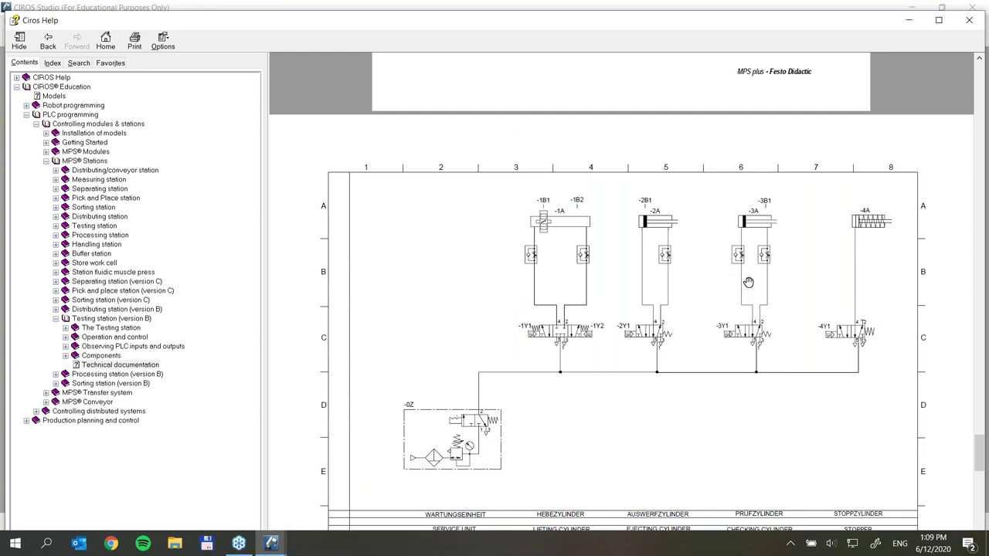
scroll(748, 283, "up", 10)
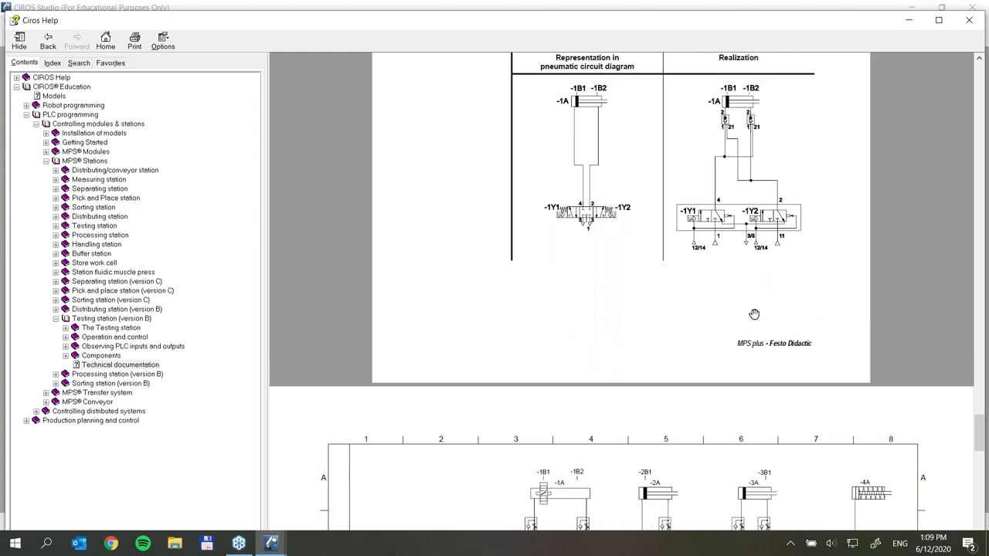
scroll(754, 314, "down", 4)
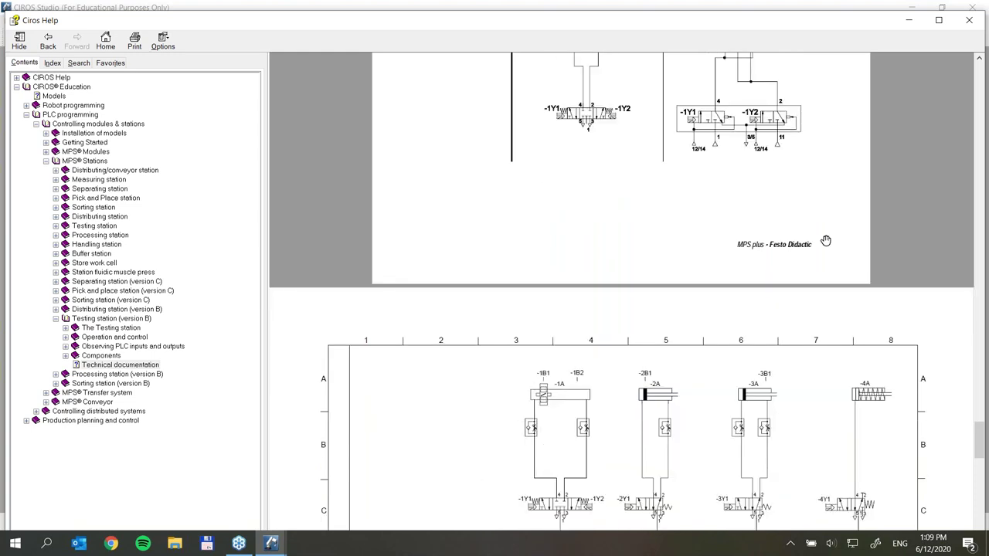
scroll(835, 251, "up", 5)
scroll(840, 255, "up", 10)
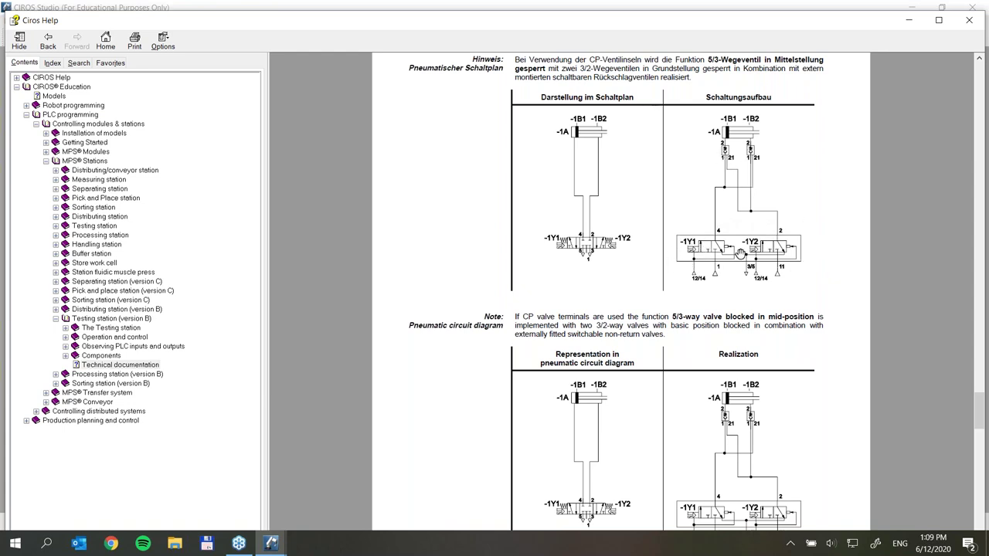
scroll(696, 271, "down", 5)
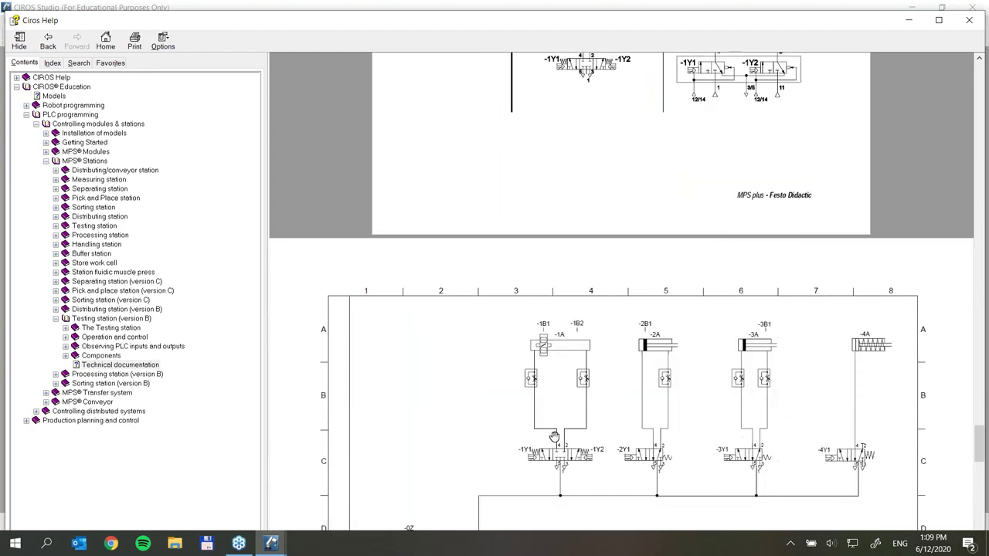
scroll(568, 359, "up", 5)
scroll(572, 350, "up", 6)
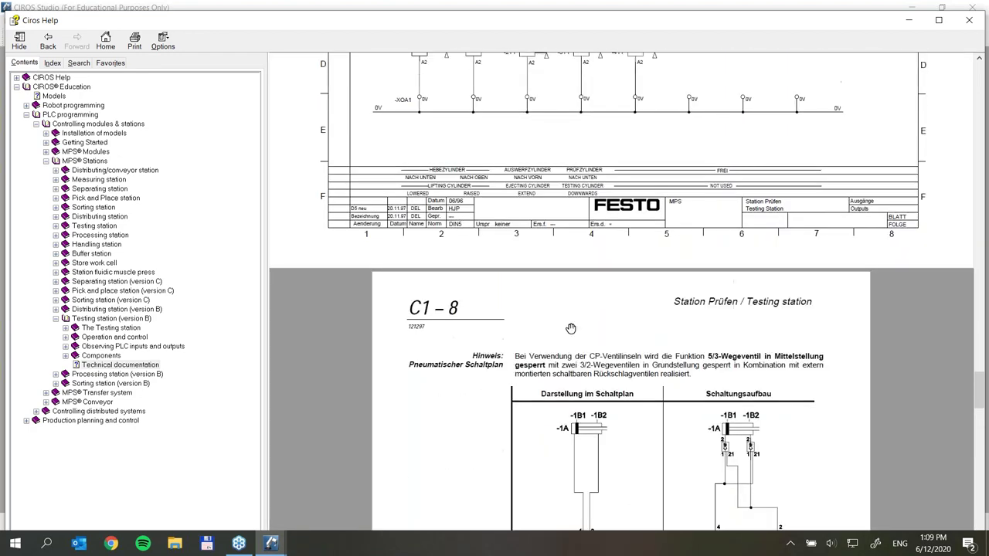
Go back to the Testing station's Technical documentation page and adjust the help window
left_click(47, 40)
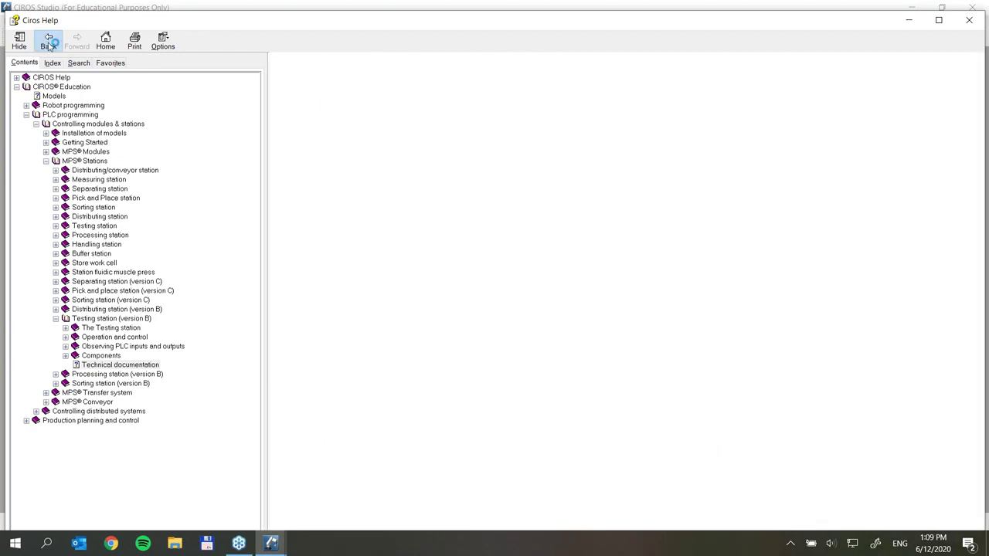
mouse_move(610, 26)
left_mouse_down()
mouse_move(598, 289)
mouse_move(638, 145)
mouse_move(592, 17)
mouse_move(609, 22)
left_mouse_up()
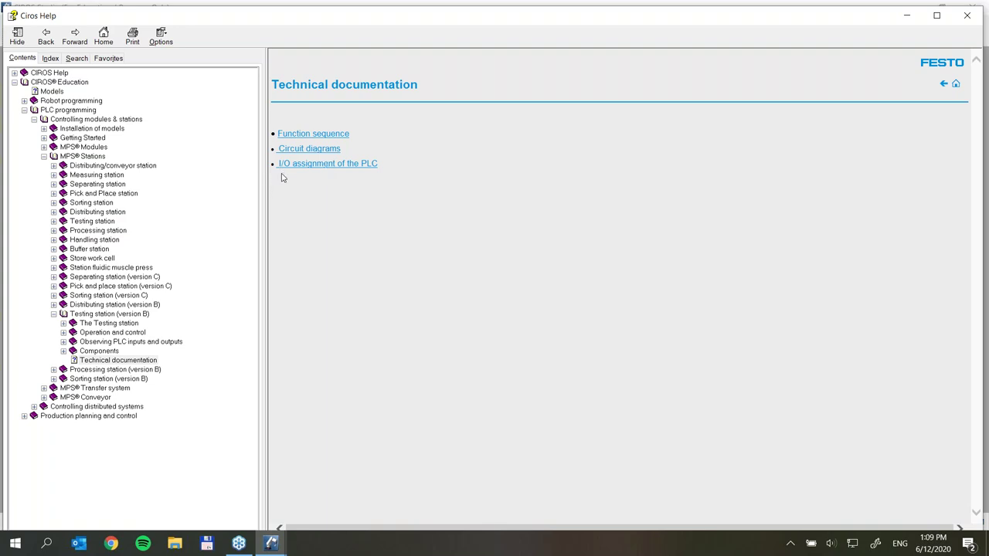
Open the PLC I/O assignment table and scroll down through its symbols
left_click(325, 166)
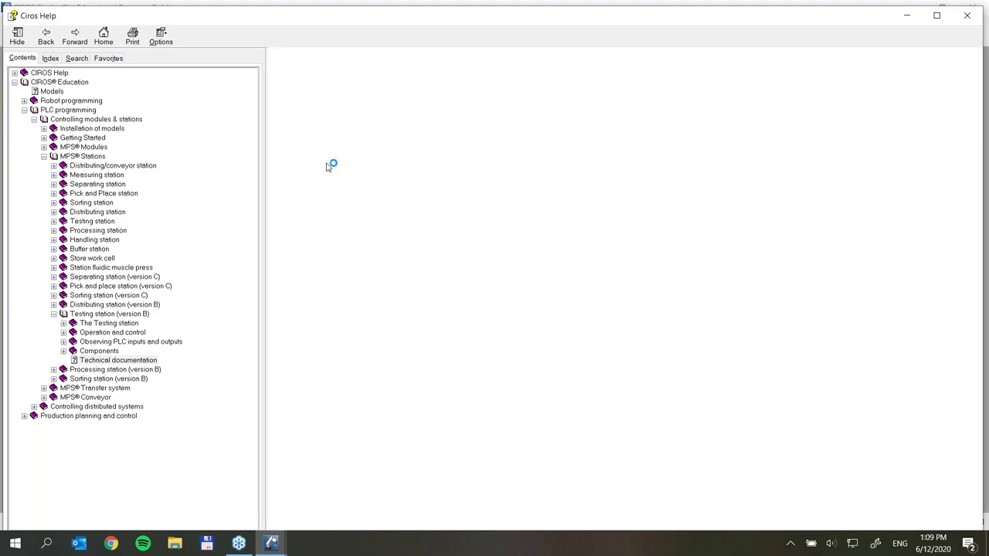
scroll(501, 338, "down", 5)
scroll(501, 338, "down", 10)
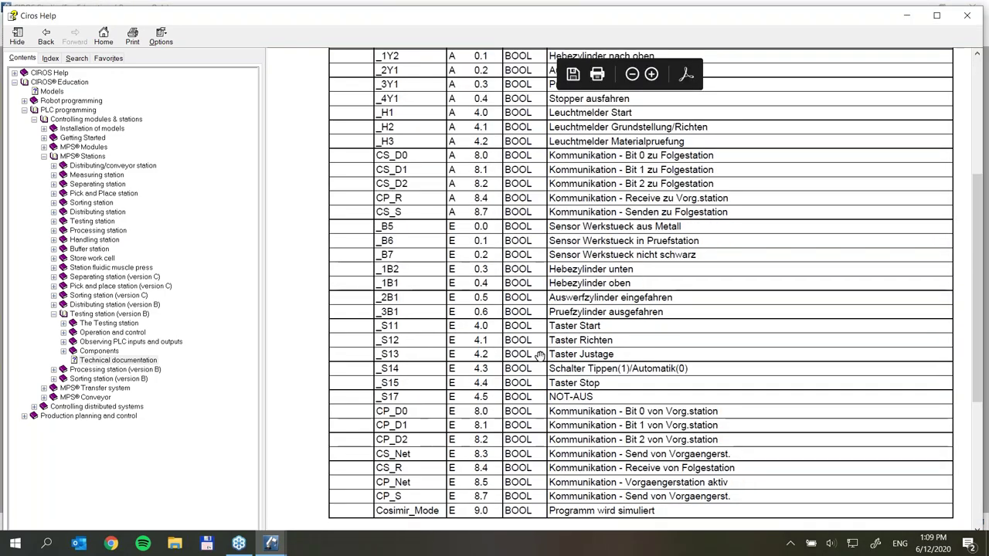
scroll(695, 357, "up", 13)
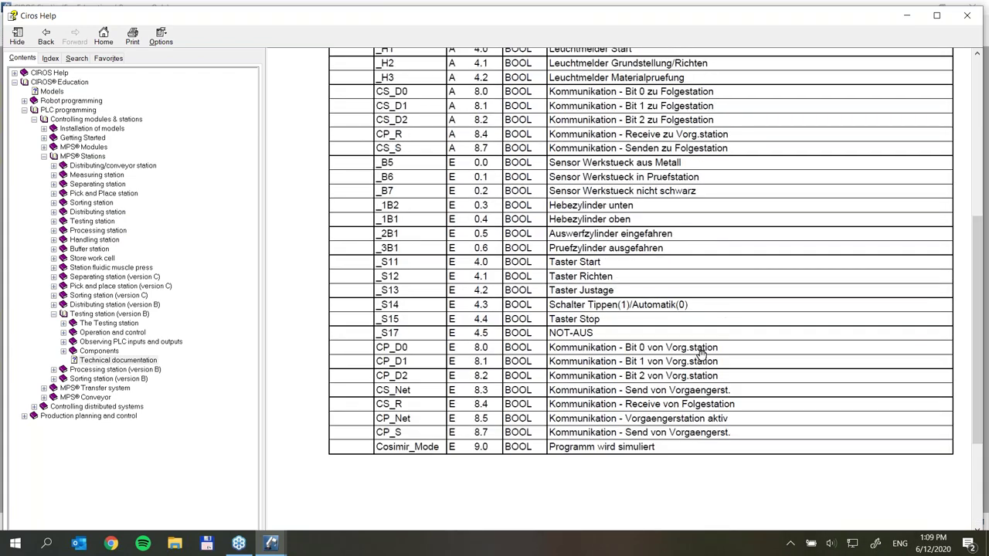
scroll(713, 353, "down", 3)
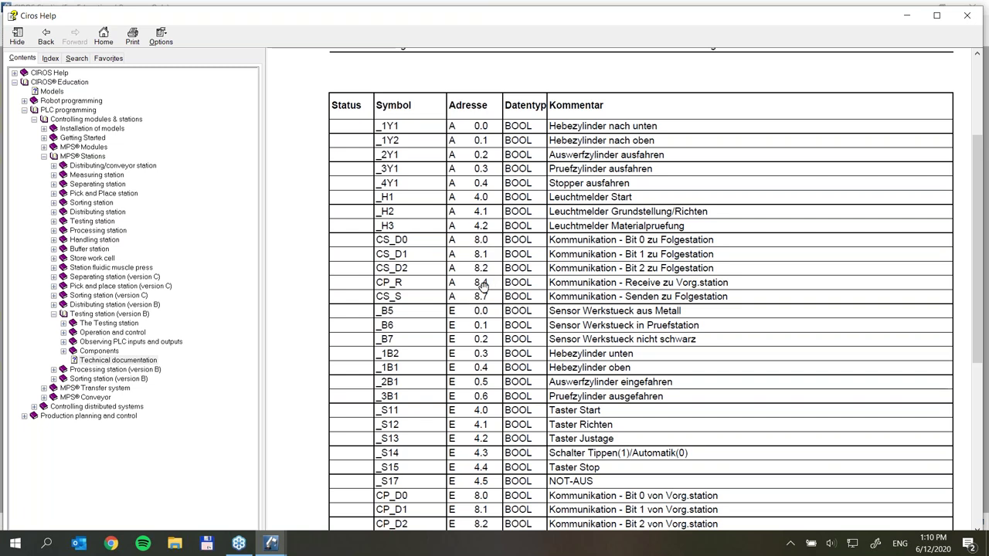
scroll(525, 267, "down", 2)
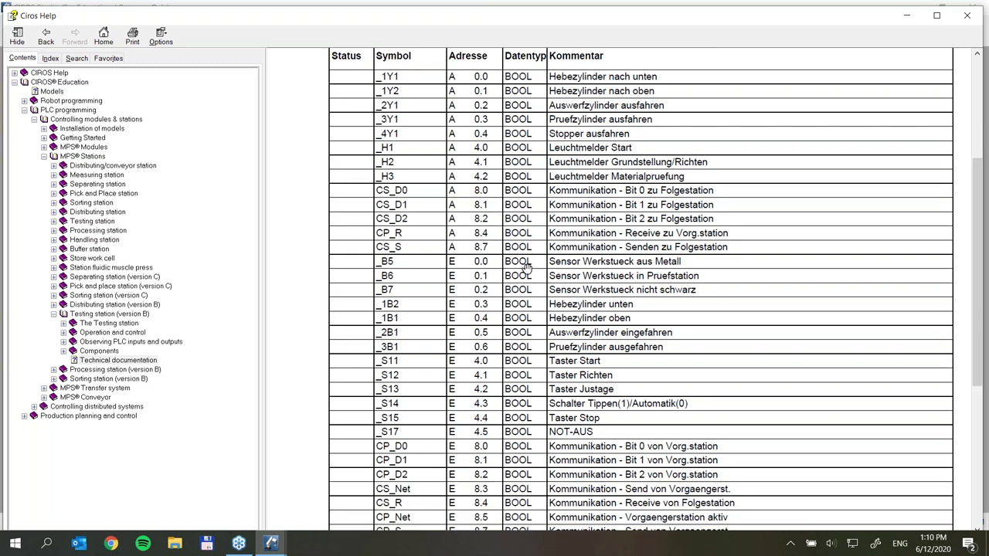
scroll(525, 266, "down", 4)
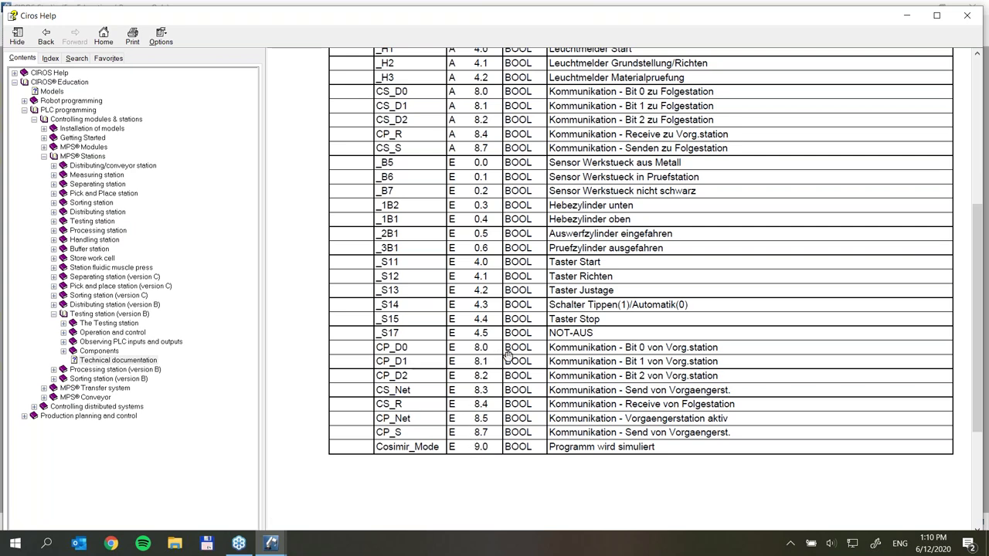
Scroll up and down the symbol table, reviewing each A and E address and comment
scroll(508, 278, "up", 4)
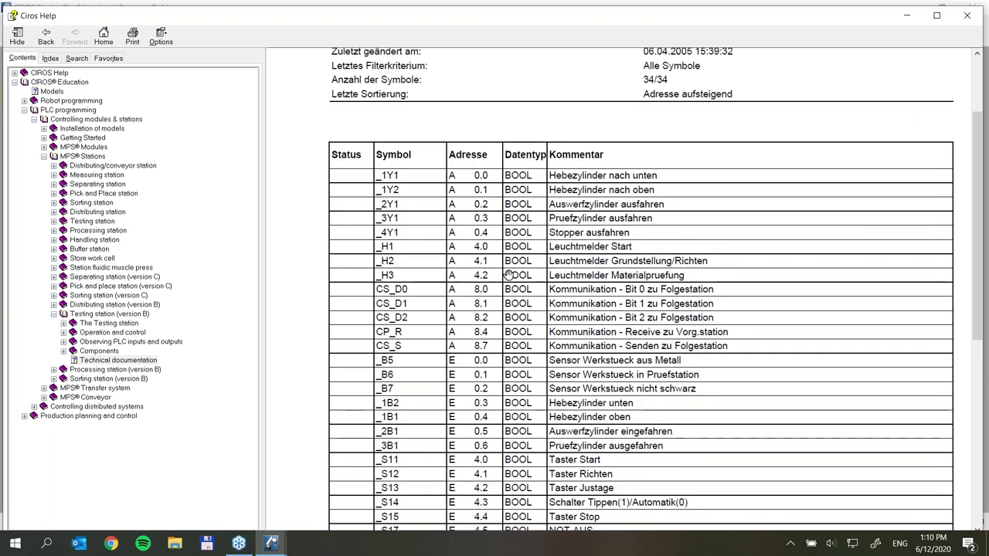
scroll(509, 281, "down", 5)
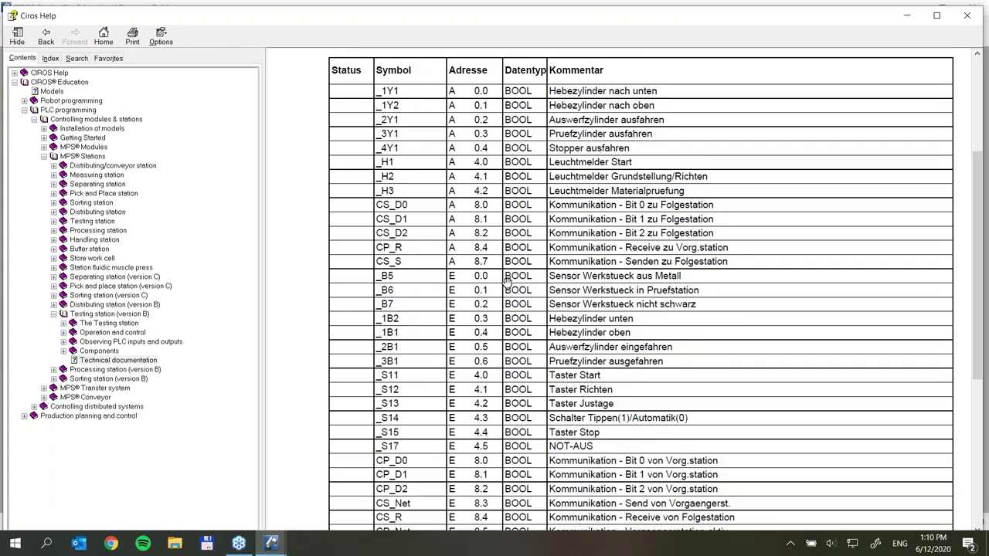
scroll(506, 282, "up", 4)
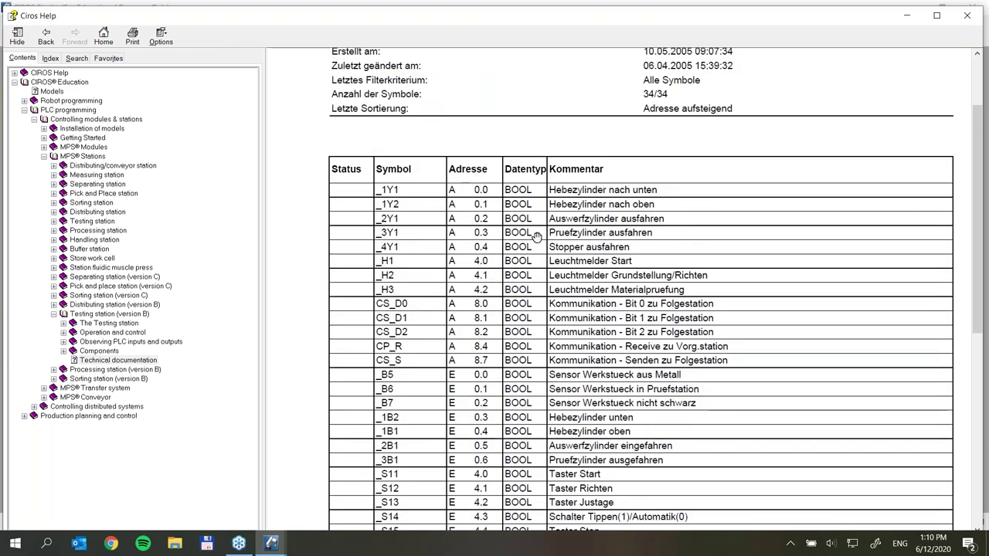
scroll(464, 348, "down", 1)
scroll(492, 372, "up", 8)
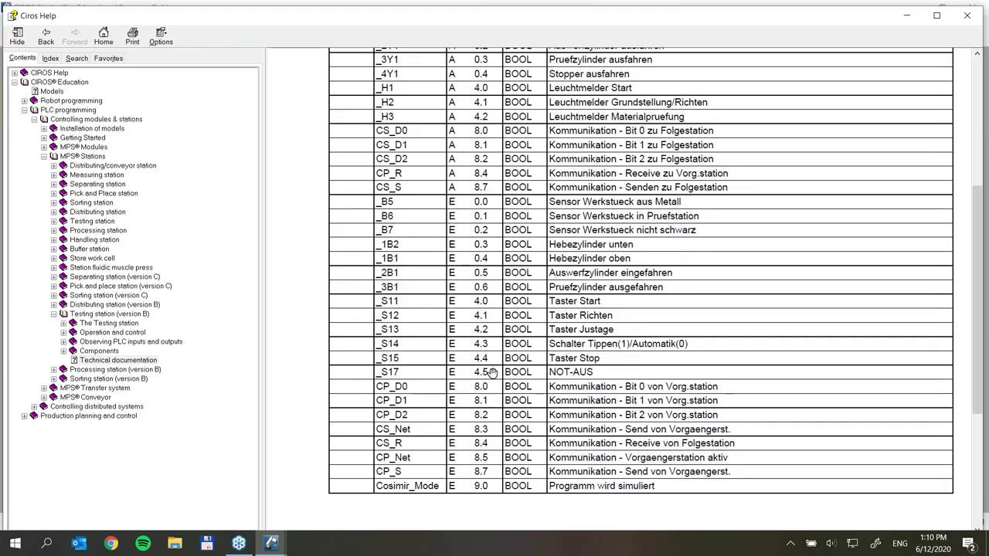
scroll(611, 226, "down", 2)
scroll(635, 265, "down", 1)
scroll(635, 265, "up", 3)
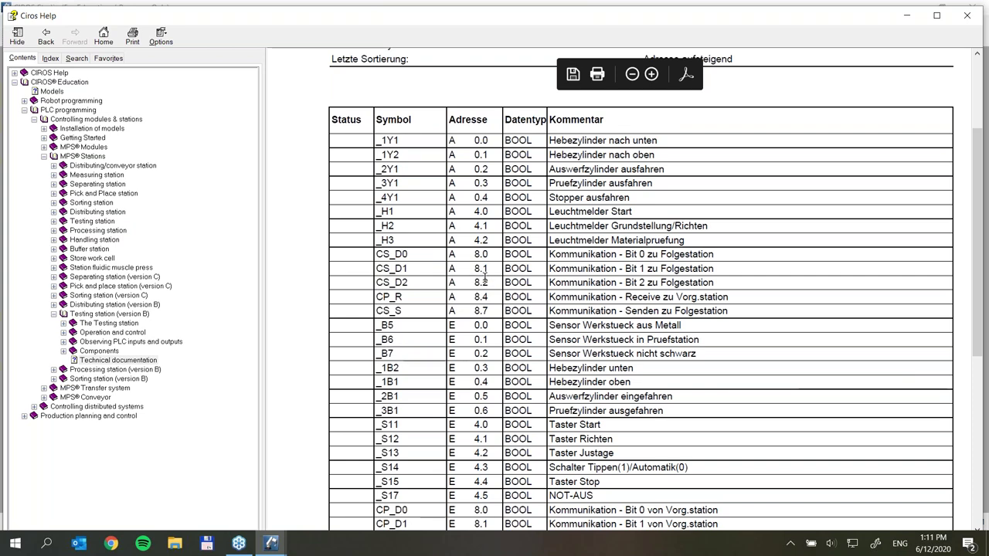
scroll(488, 285, "down", 4)
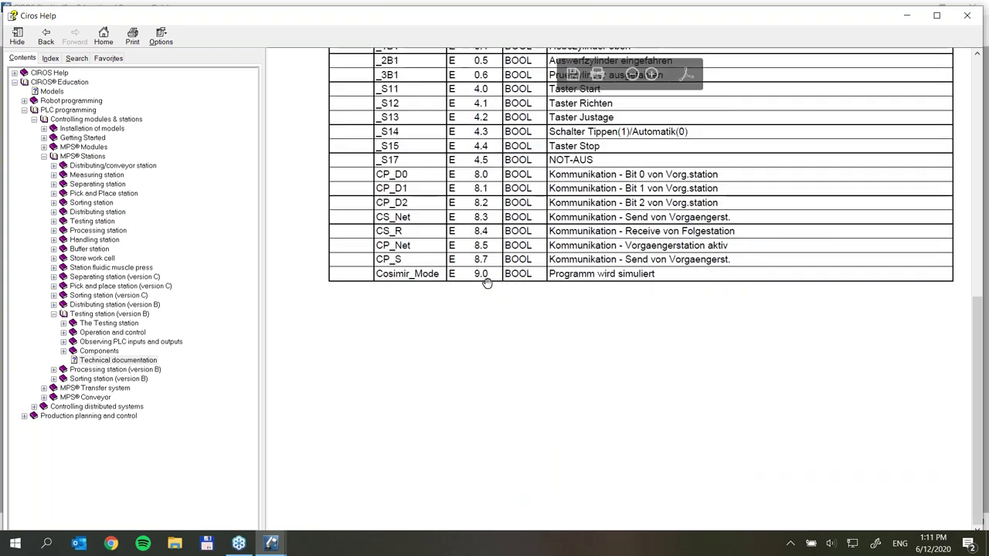
scroll(486, 283, "up", 4)
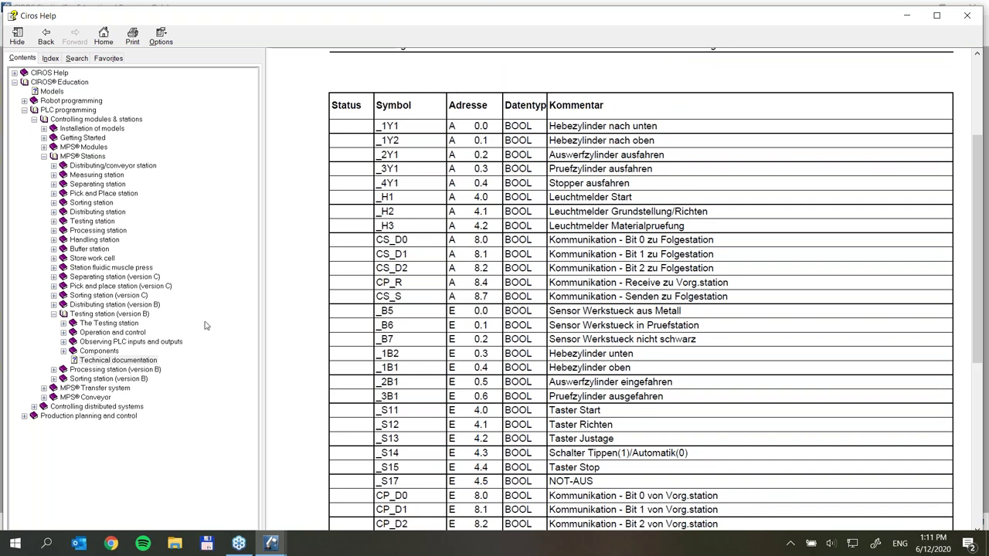
Open the Testing station (version B) overview, load its reference model, and accept the CmDongle warning
left_click(95, 313)
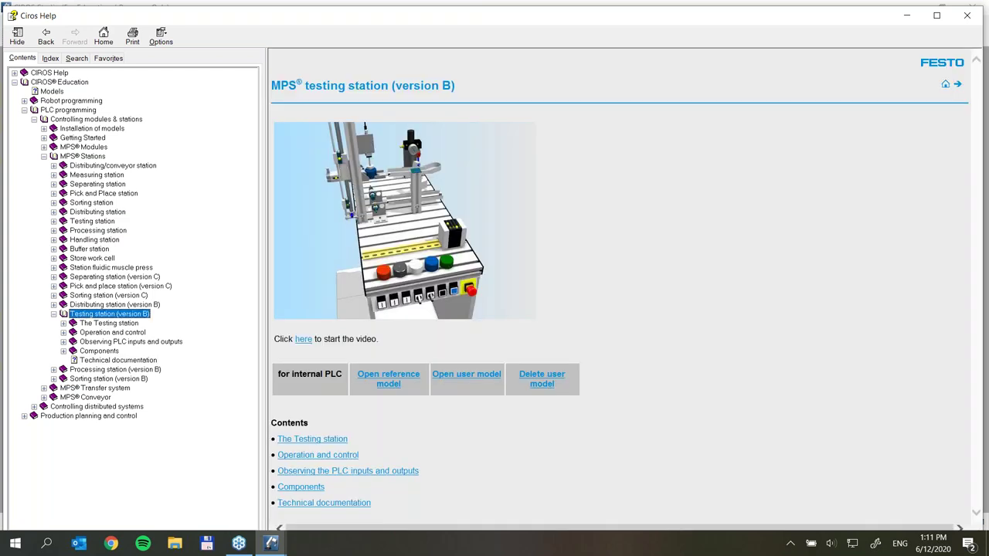
left_click_drag(464, 23, 501, 19)
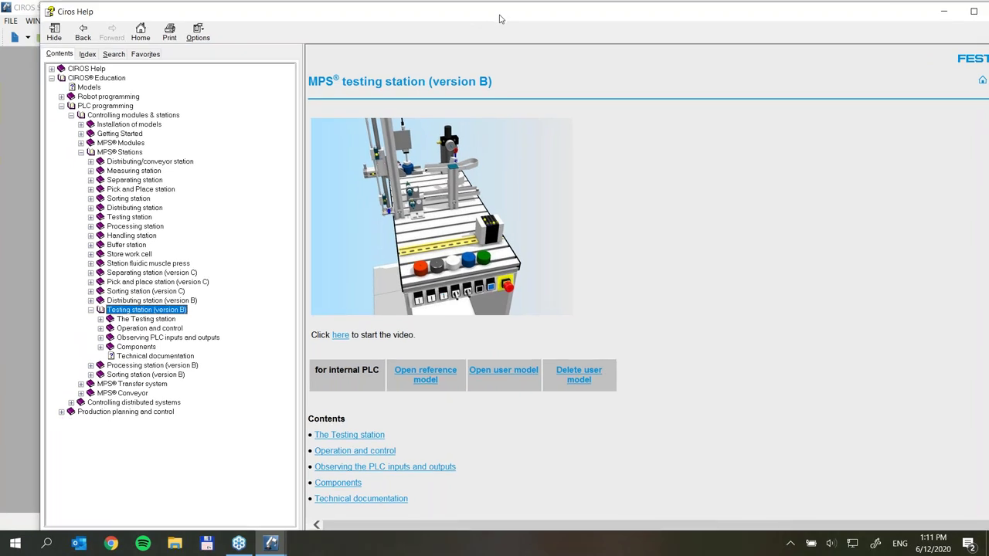
left_click(425, 379)
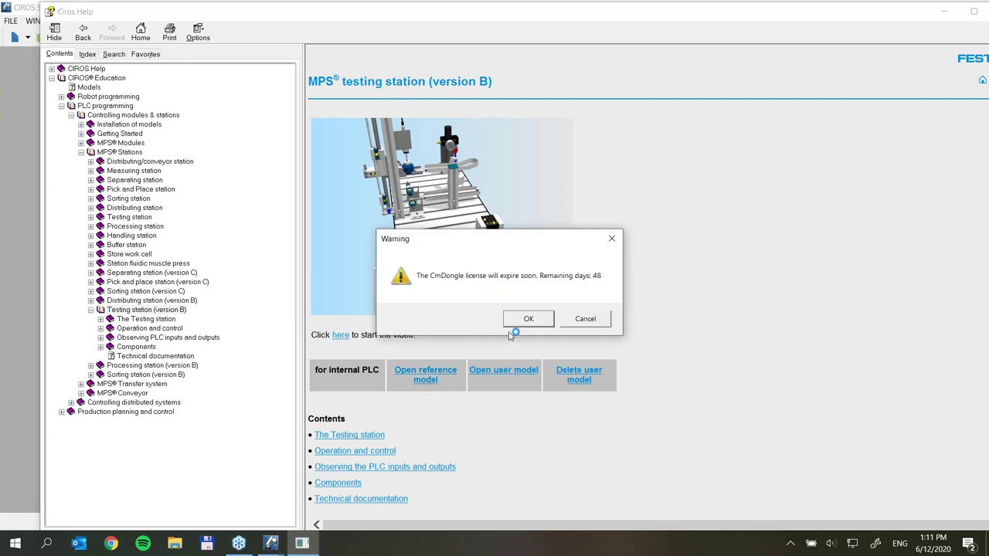
left_click(526, 320)
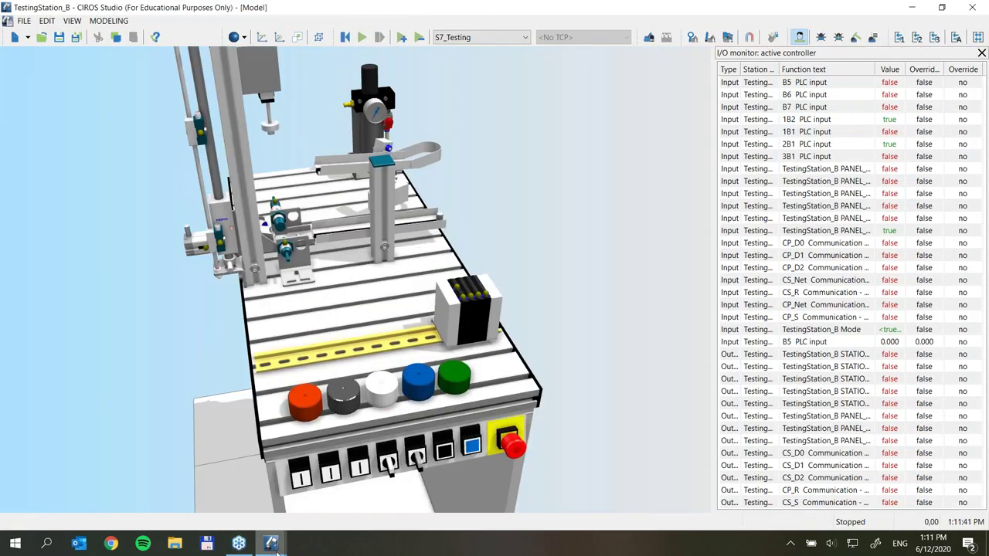
Open the symbol table in the Testing station (version B) technical documentation, then shrink the help window and move it right
mouse_move(270, 544)
left_click(339, 480)
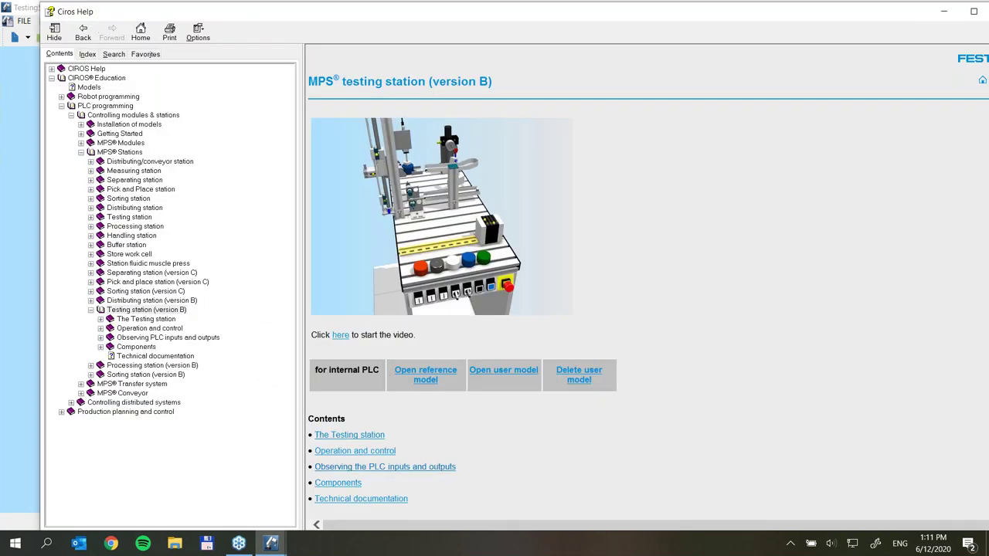
left_click(361, 498)
left_click(378, 159)
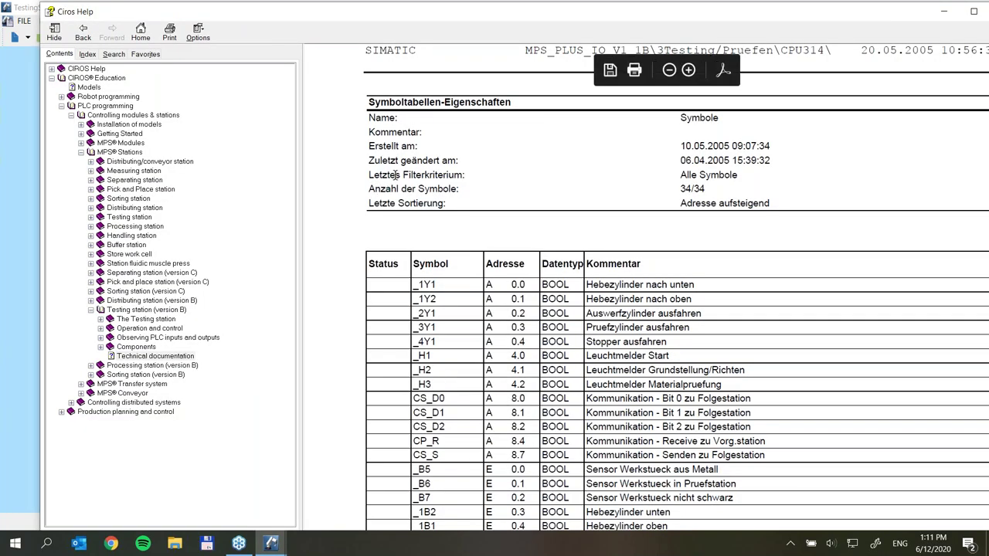
double_click(430, 19)
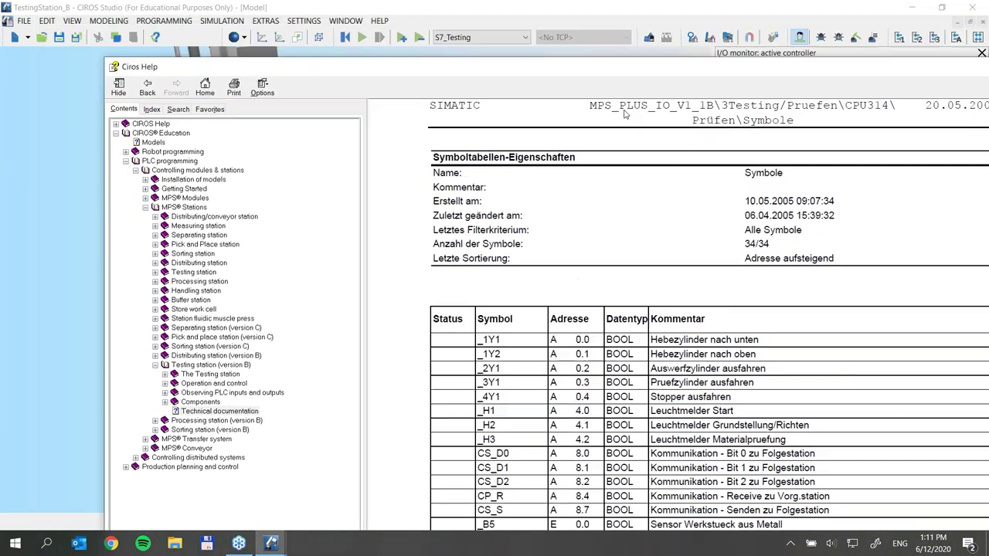
left_click_drag(625, 66, 988, 17)
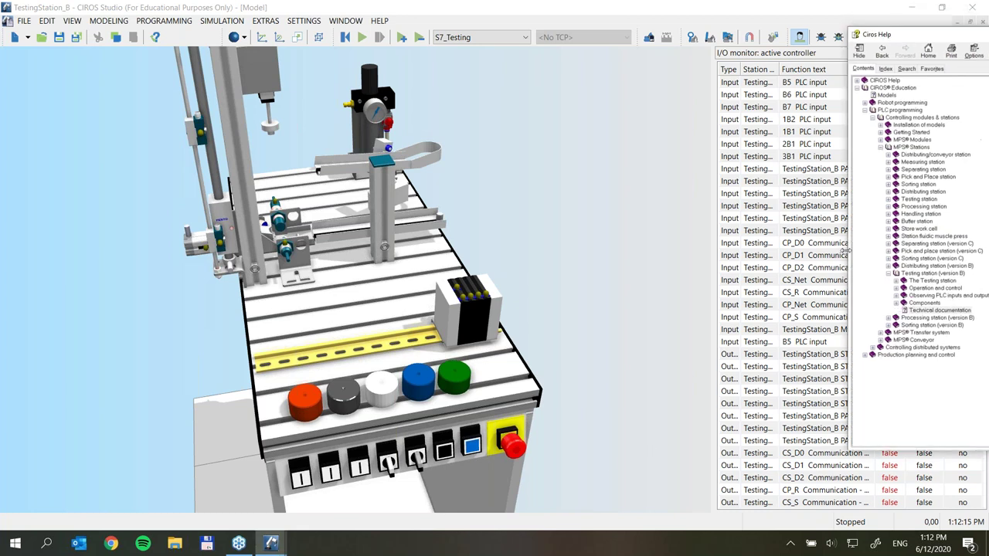
Close Ciros Help with Alt+F4, then zoom and rotate the view to show the entire TestingStation_B
key("alt+F4")
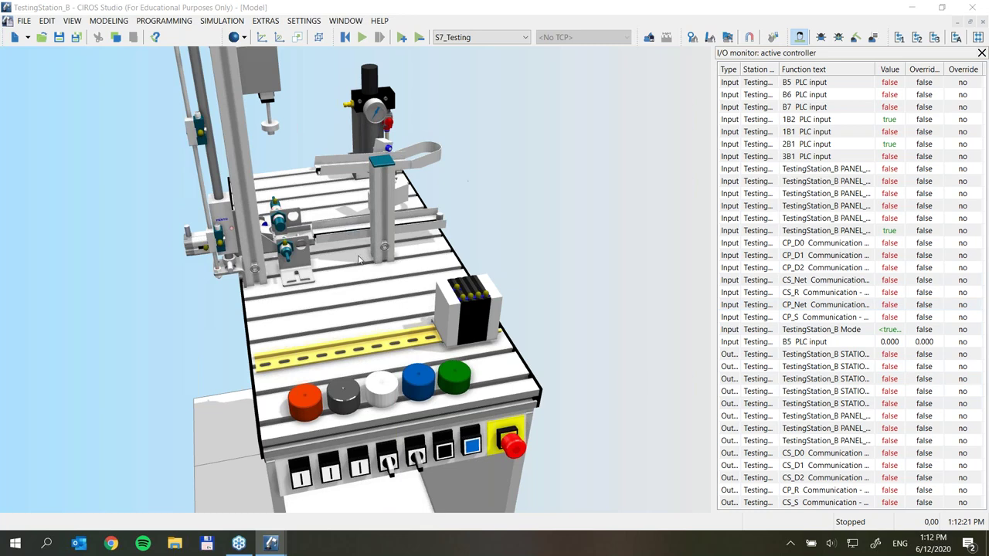
scroll(491, 406, "down", 2)
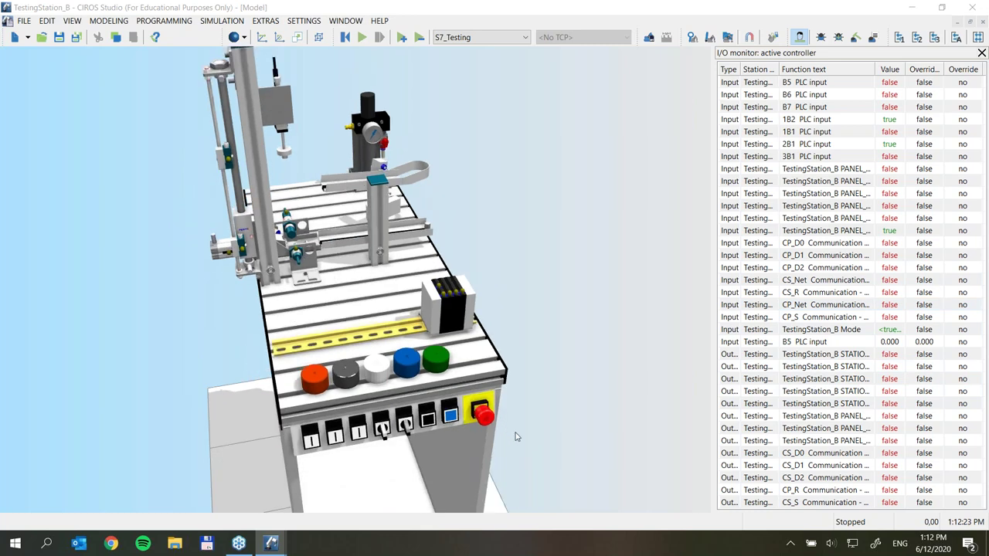
scroll(628, 270, "down", 1)
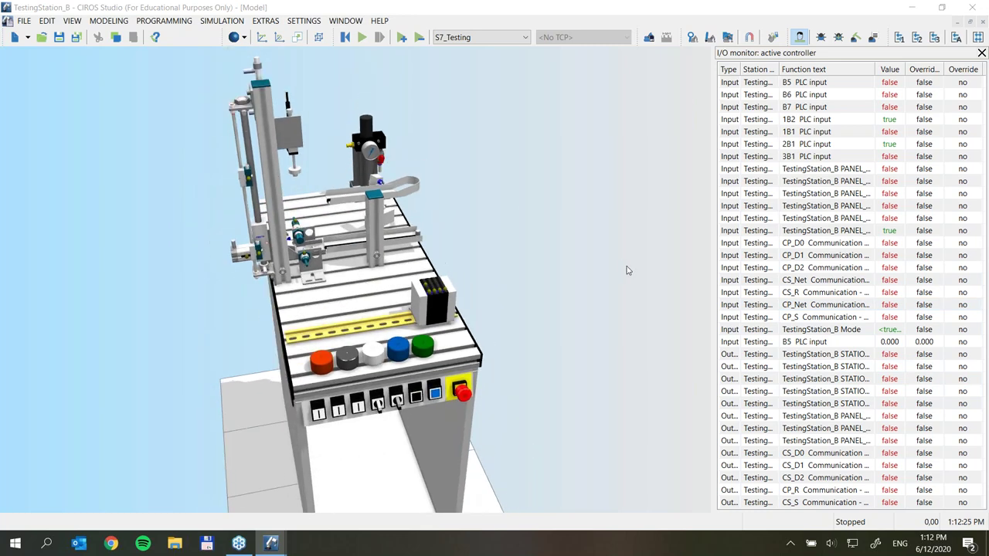
scroll(170, 223, "up", 1)
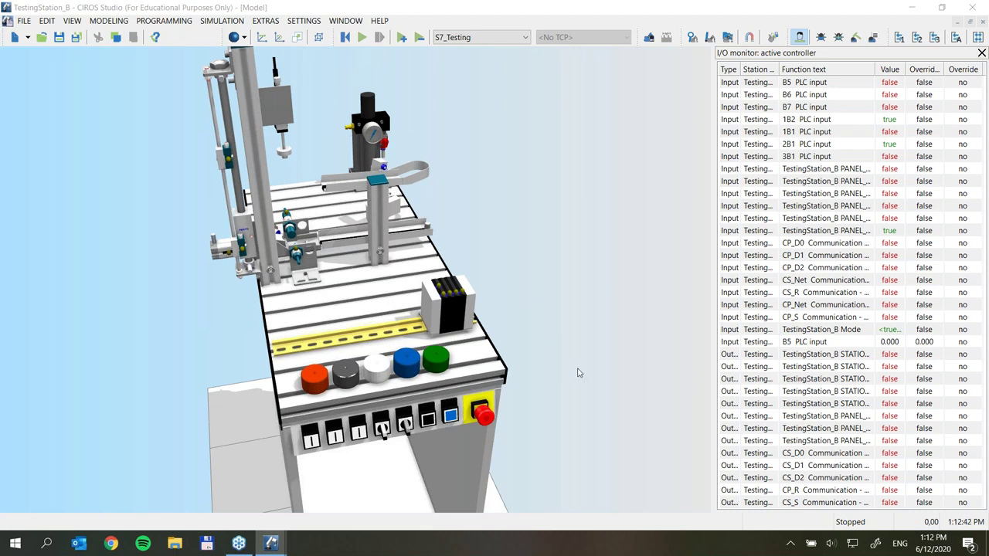
right_click_drag(578, 373, 583, 379)
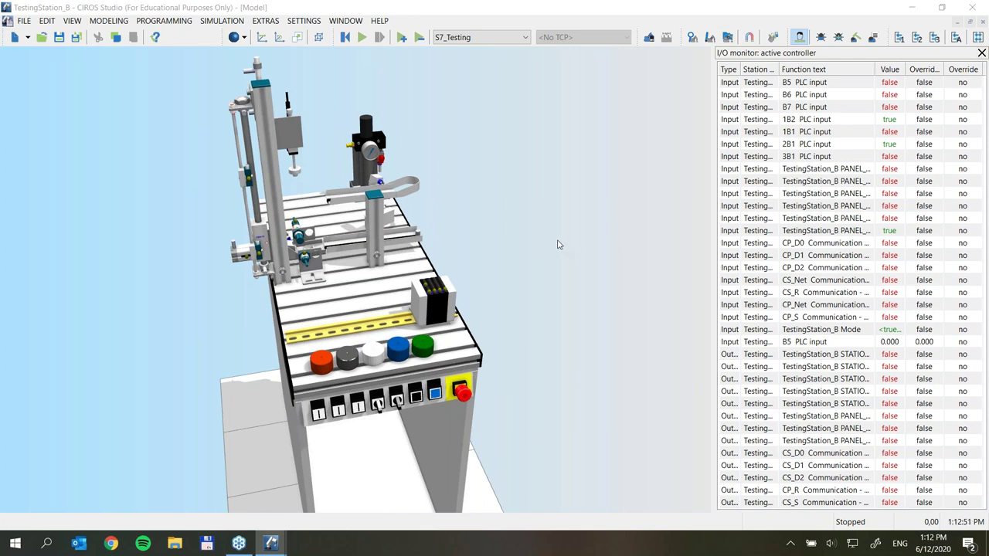
Open Task Manager from the taskbar and park it along the bottom, below the station model
right_click(462, 545)
left_click(496, 479)
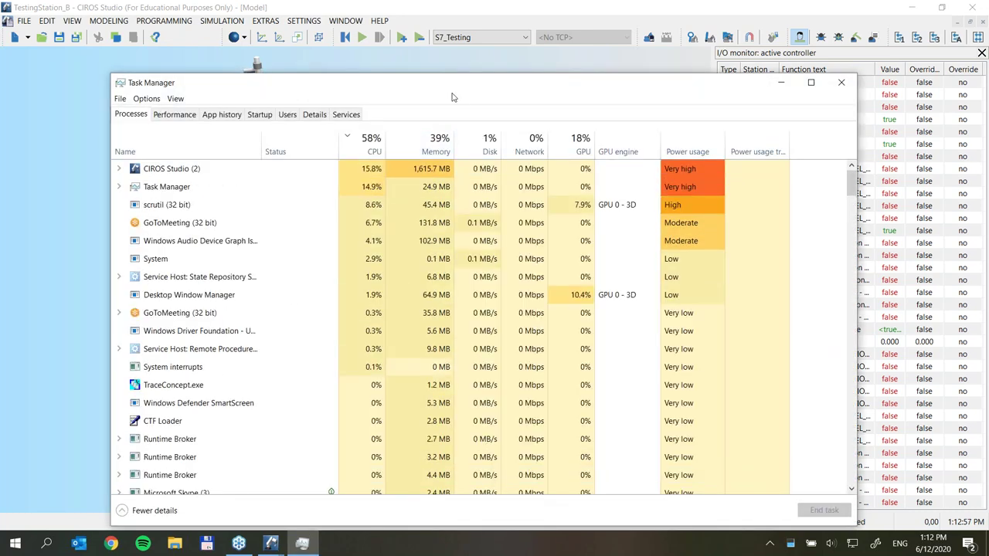
left_click_drag(452, 91, 446, 119)
left_click_drag(446, 170, 418, 408)
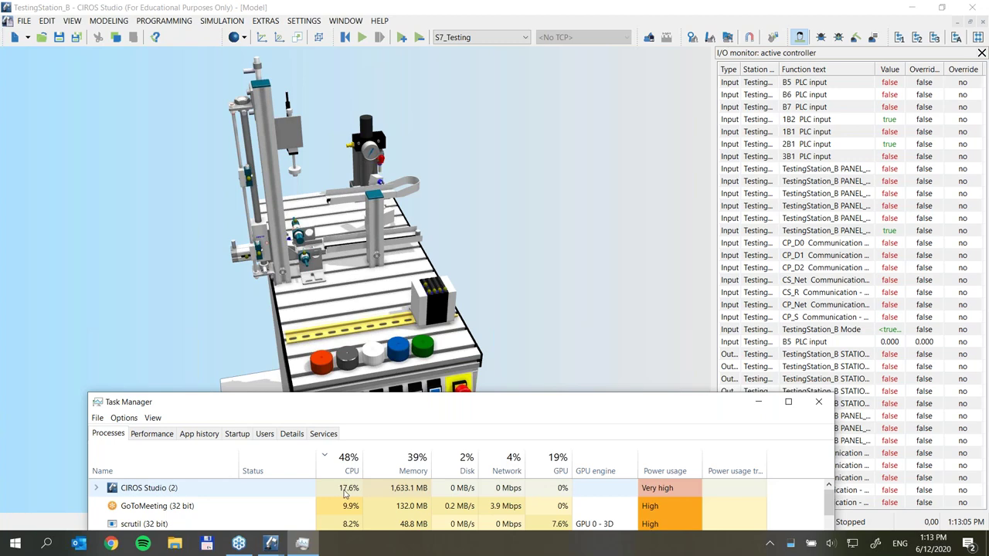
mouse_move(409, 408)
left_mouse_down()
mouse_move(405, 399)
mouse_move(412, 405)
left_mouse_up()
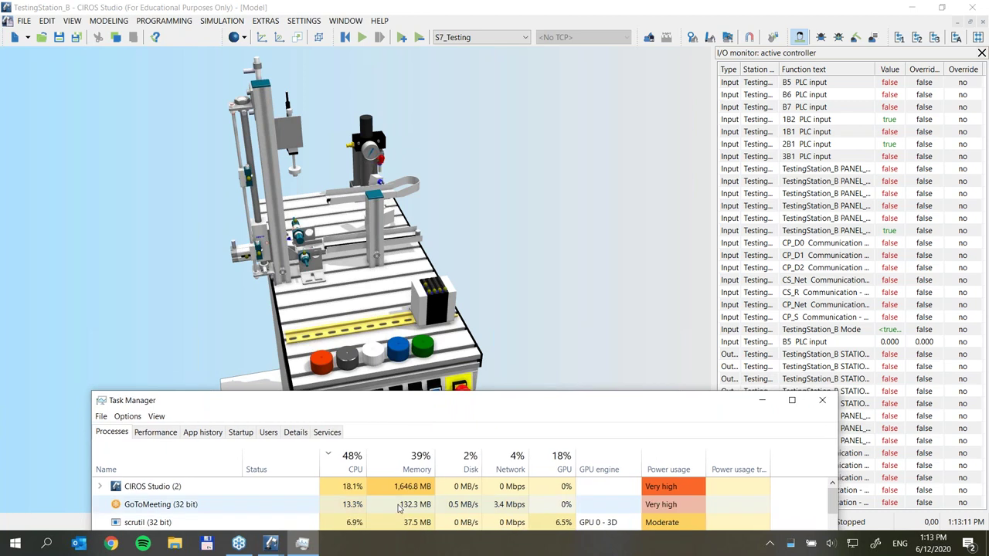
left_click_drag(562, 408, 563, 398)
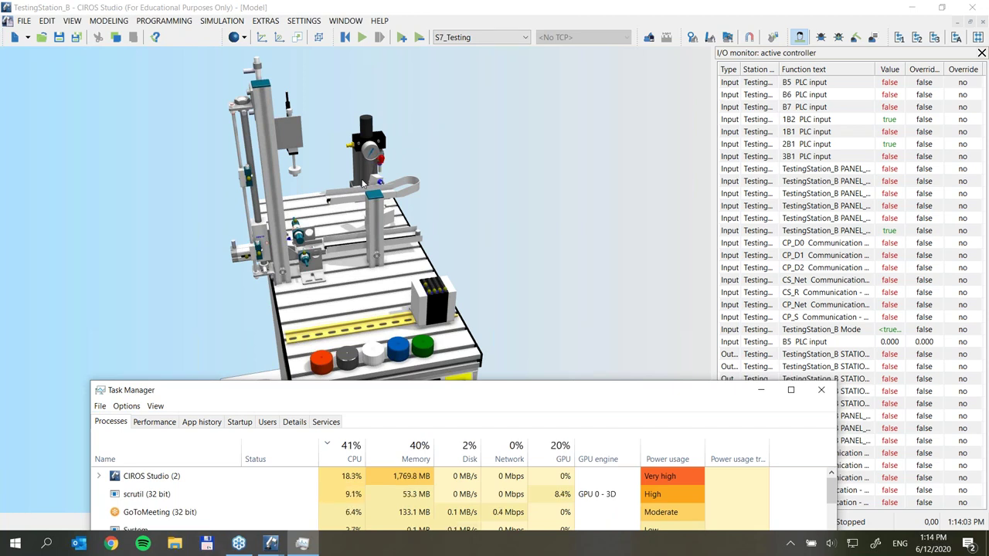
left_click_drag(456, 391, 487, 414)
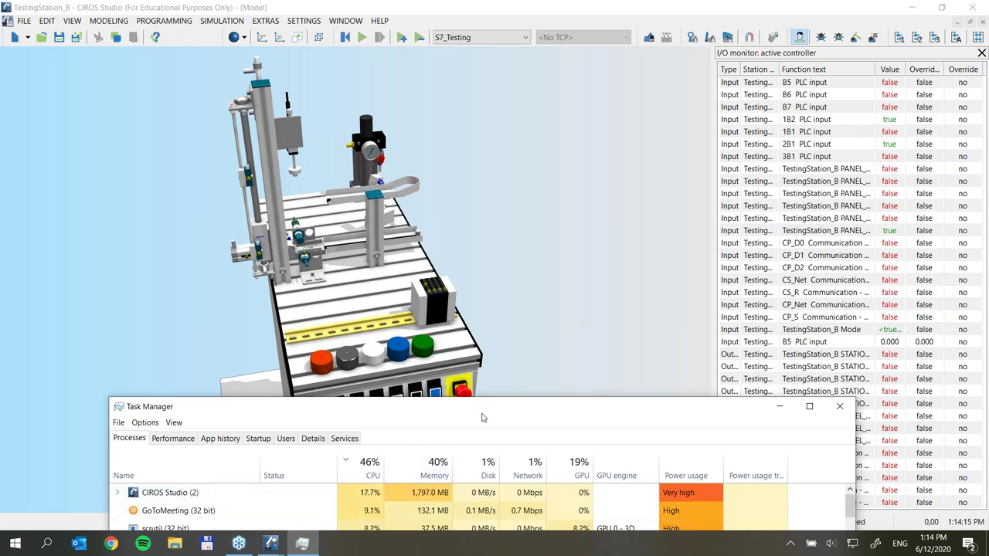
left_click_drag(481, 415, 488, 414)
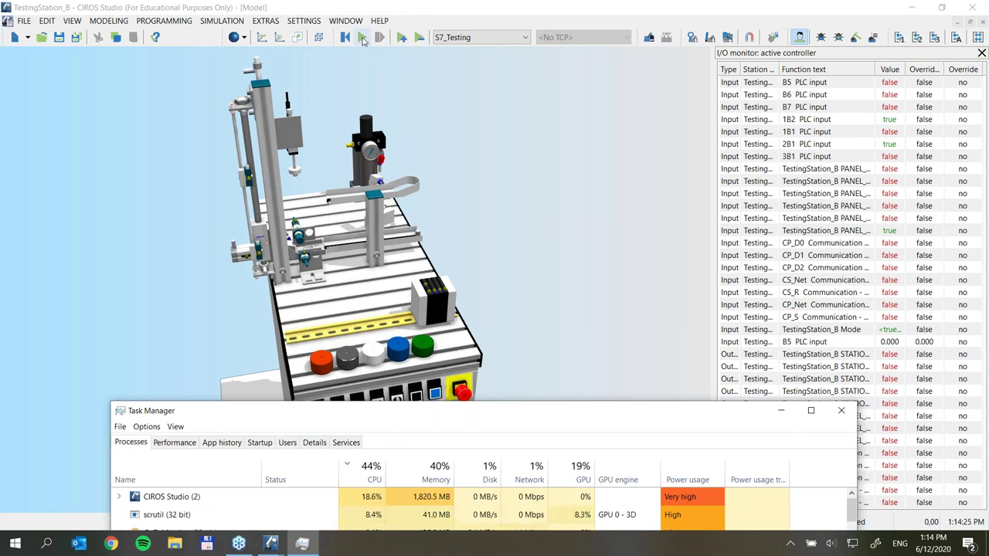
Start the simulation and position Task Manager a little lower beneath the model
left_click(364, 37)
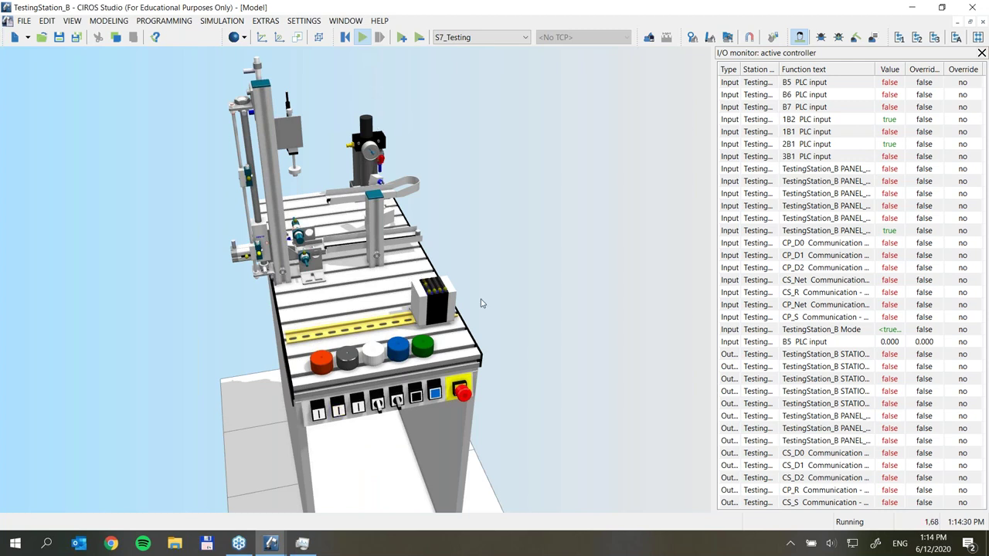
scroll(494, 301, "down", 2)
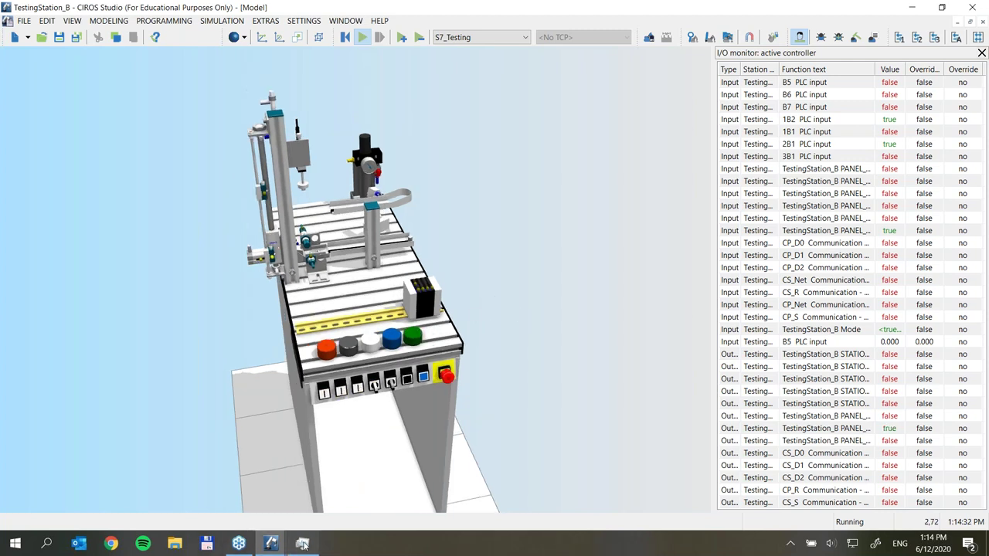
left_click(302, 543)
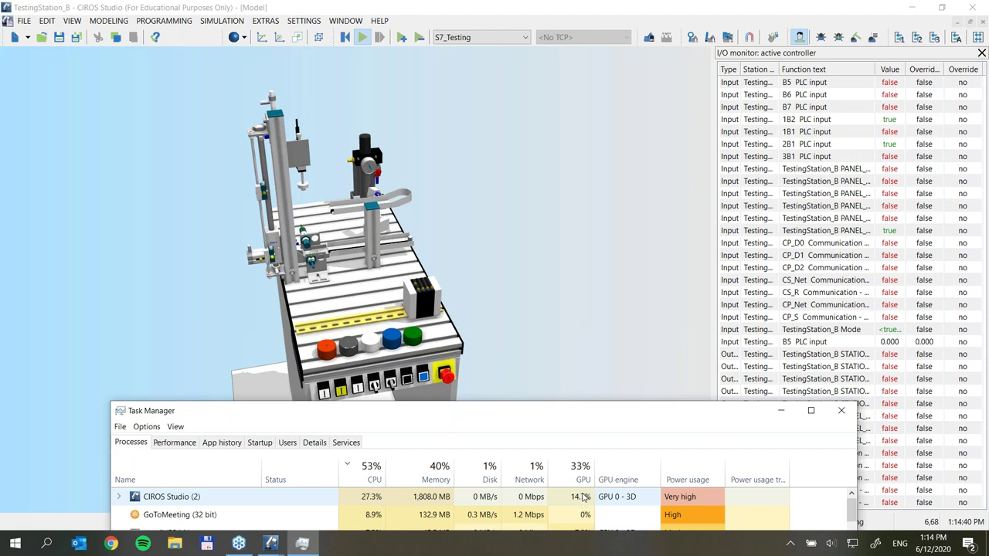
left_click_drag(557, 417, 546, 418)
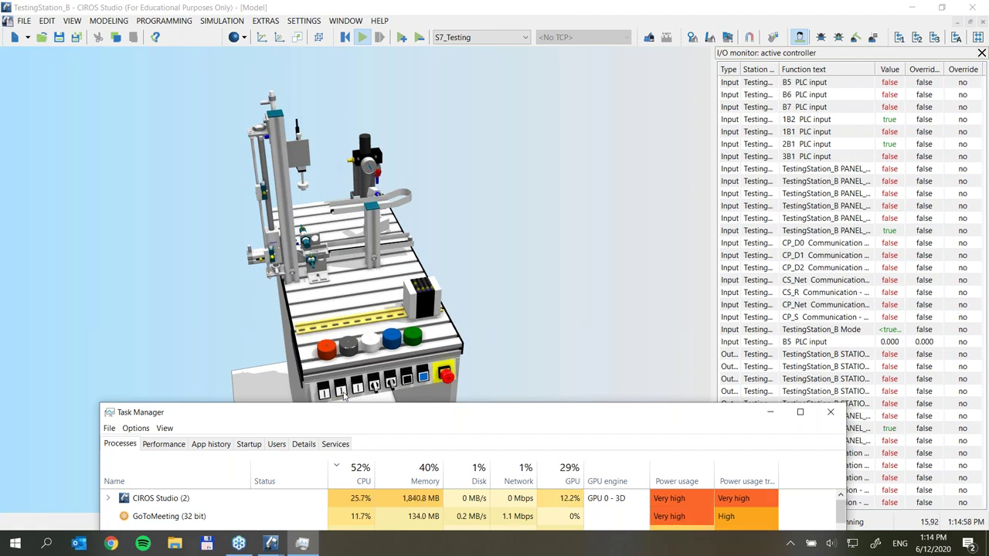
left_click_drag(340, 423, 335, 445)
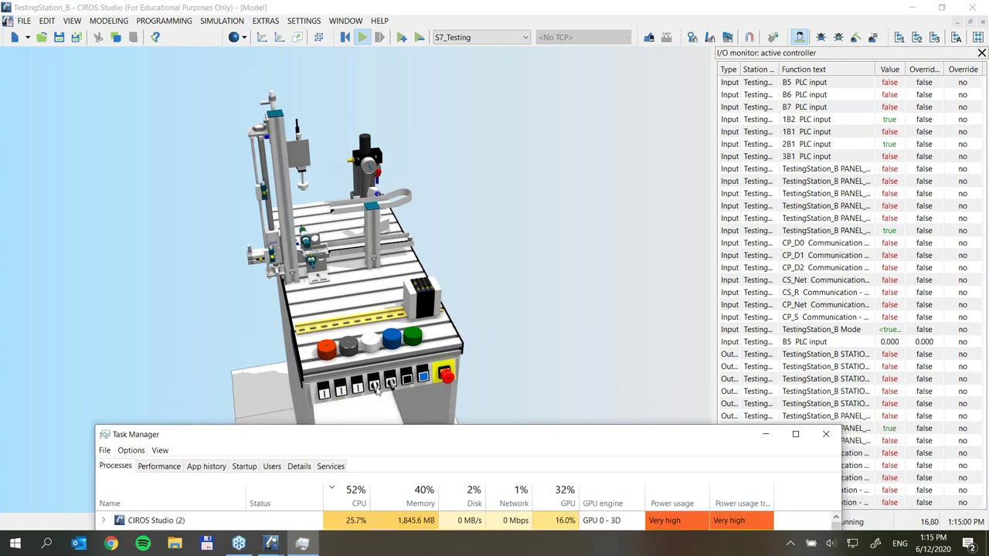
Press the station's panel buttons so a red workpiece is fed in for testing
left_click(376, 390)
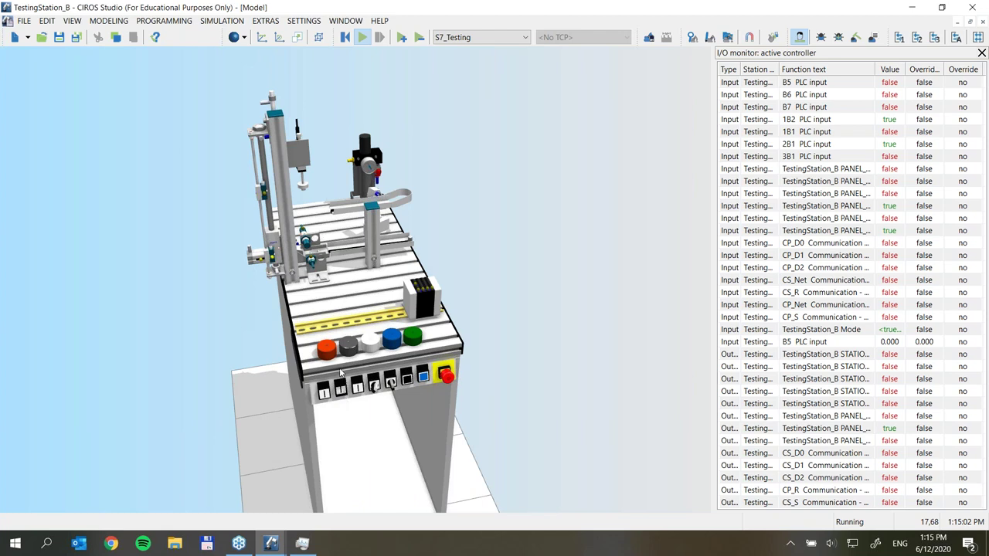
left_click(327, 353)
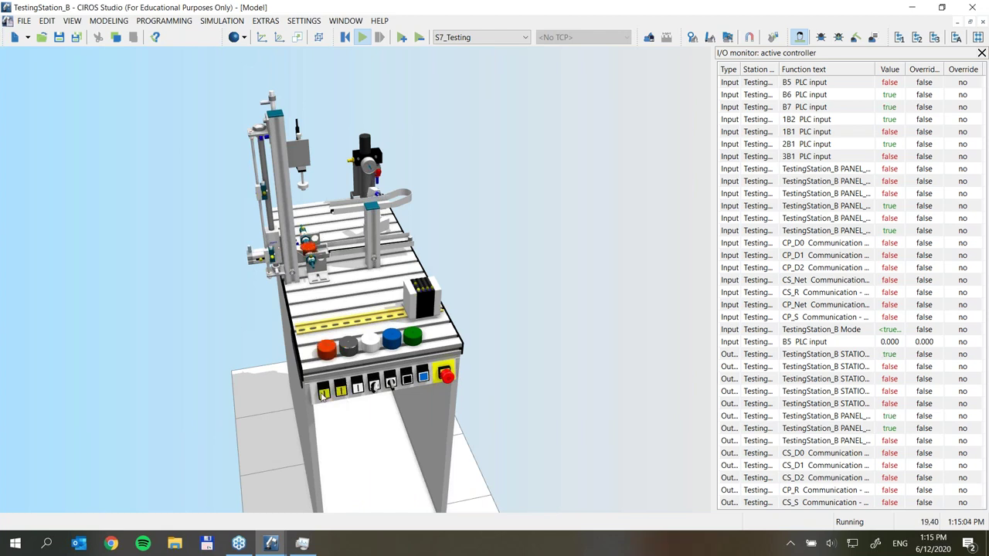
left_click(324, 394)
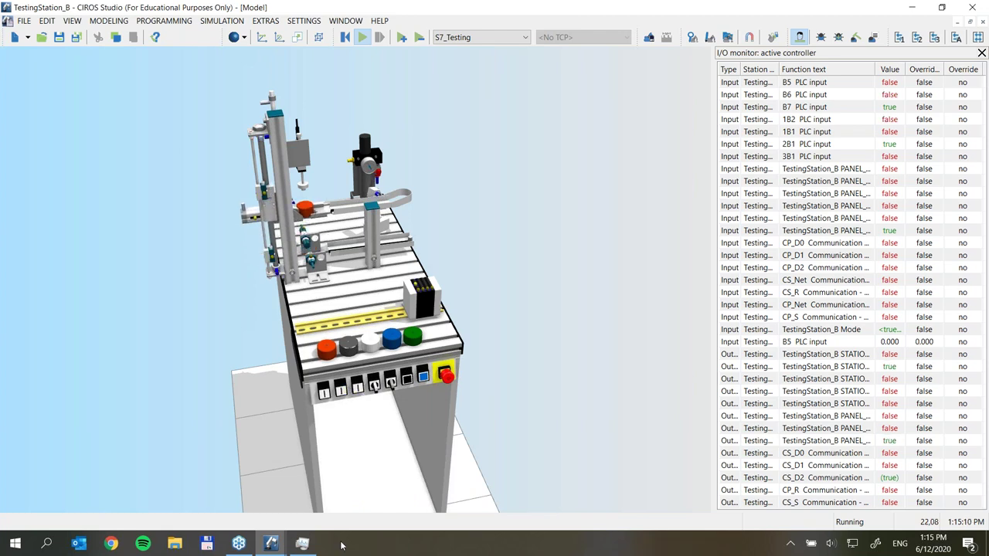
left_click(313, 543)
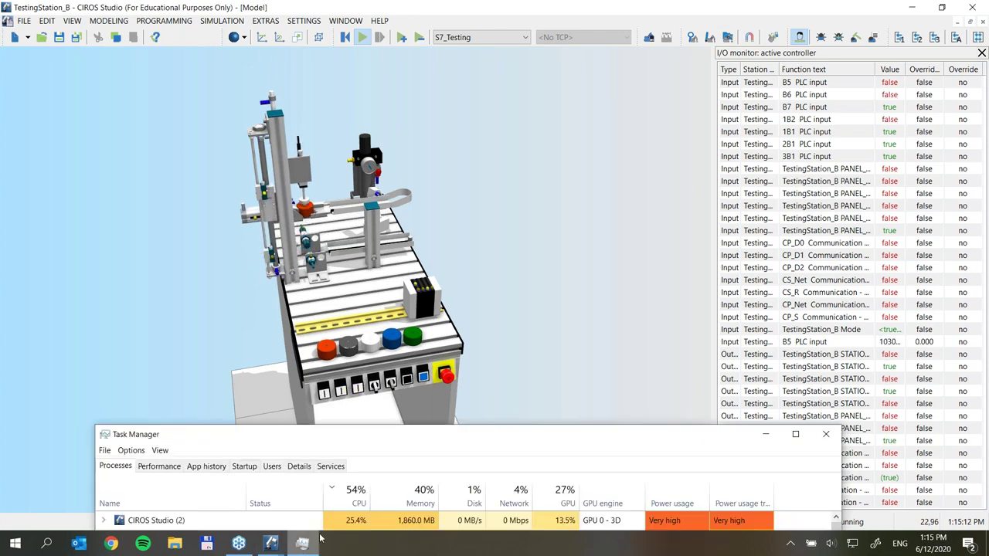
Resize Task Manager, check the Performance graphs, then return to Processes and lower the window
left_click_drag(463, 440, 463, 430)
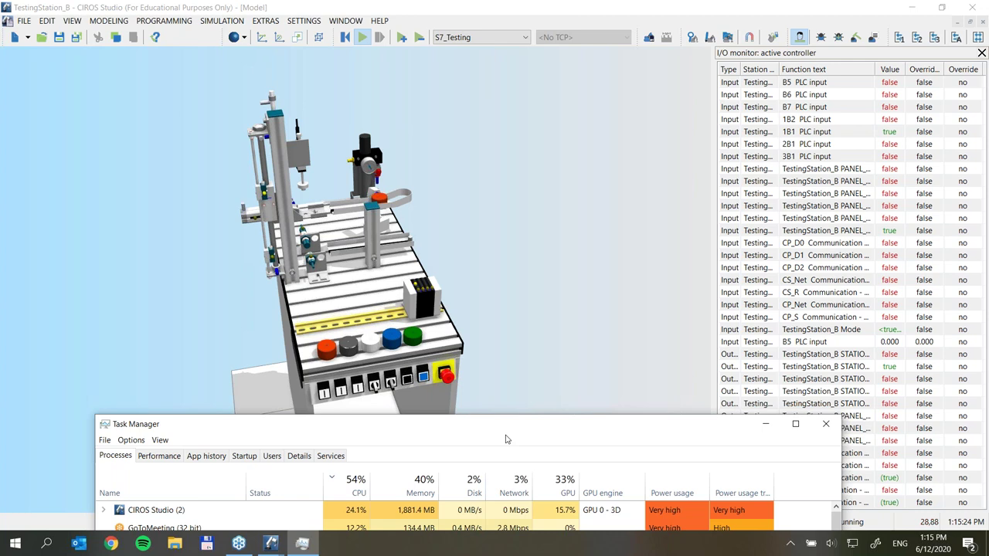
mouse_move(481, 432)
left_mouse_down()
mouse_move(499, 425)
mouse_move(490, 423)
left_mouse_up()
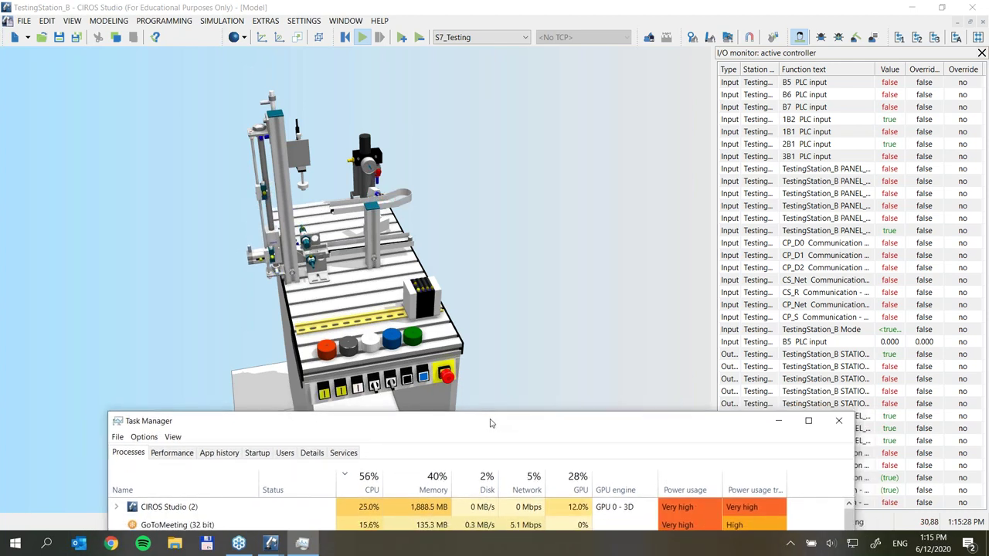
left_click_drag(490, 423, 479, 364)
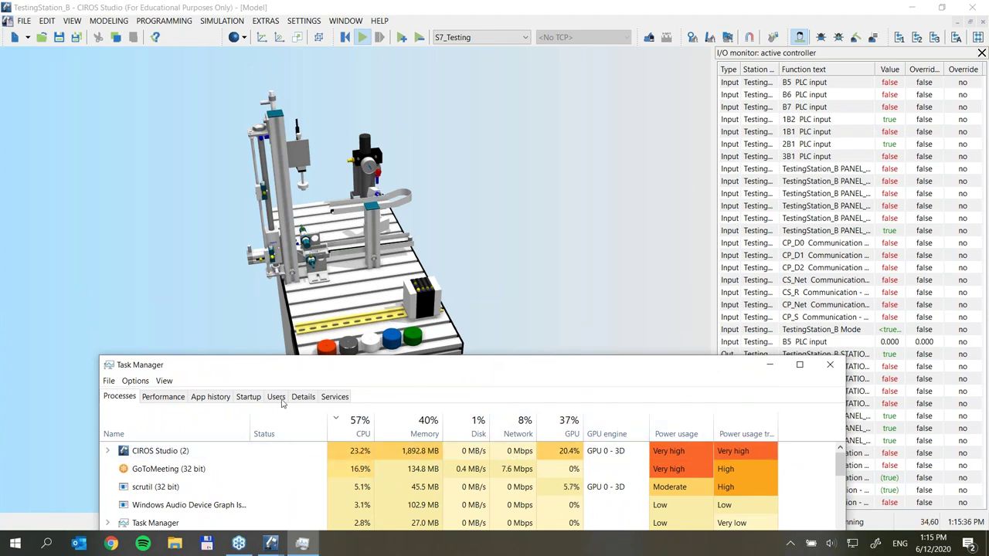
mouse_move(513, 357)
left_mouse_down()
mouse_move(514, 373)
mouse_move(499, 366)
mouse_move(516, 375)
mouse_move(511, 363)
left_mouse_up()
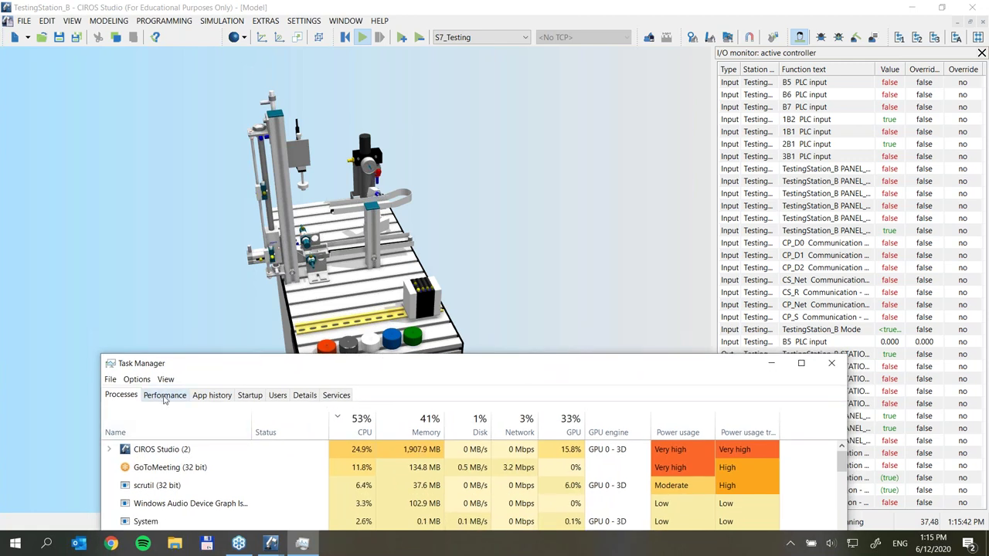
left_click(164, 396)
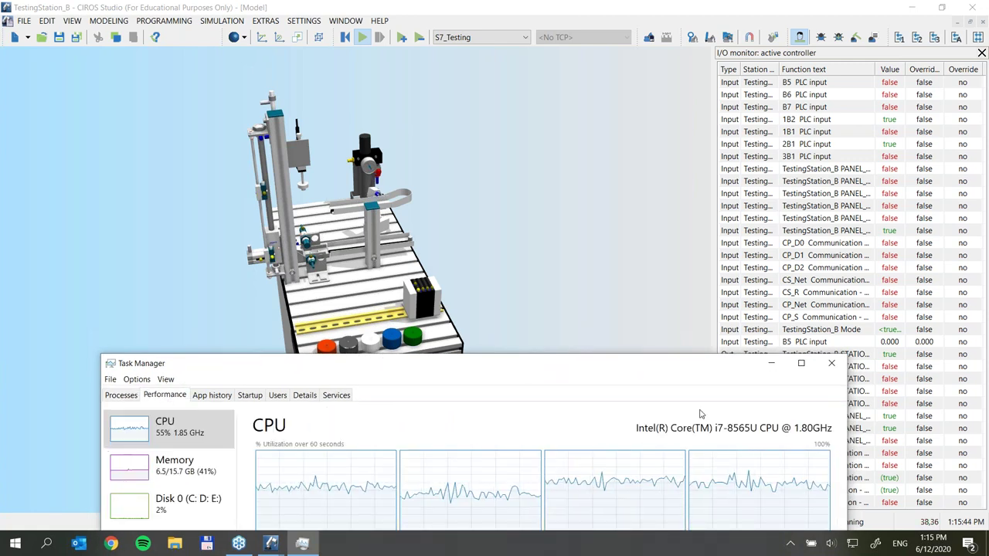
left_click(121, 396)
left_click_drag(534, 366, 539, 403)
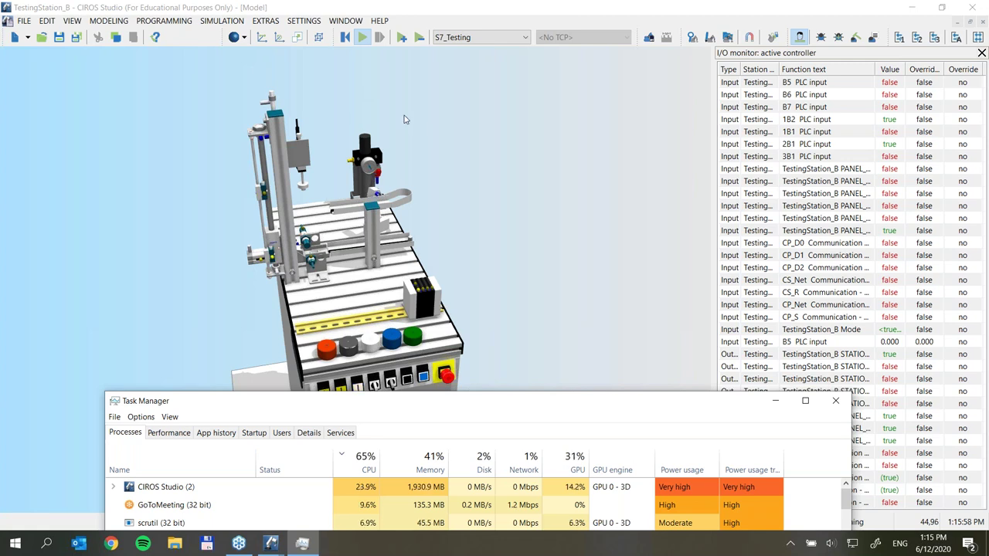
Stop and reset the TestingStation_B simulation to 0.00, then open the FILE menu
left_click(346, 38)
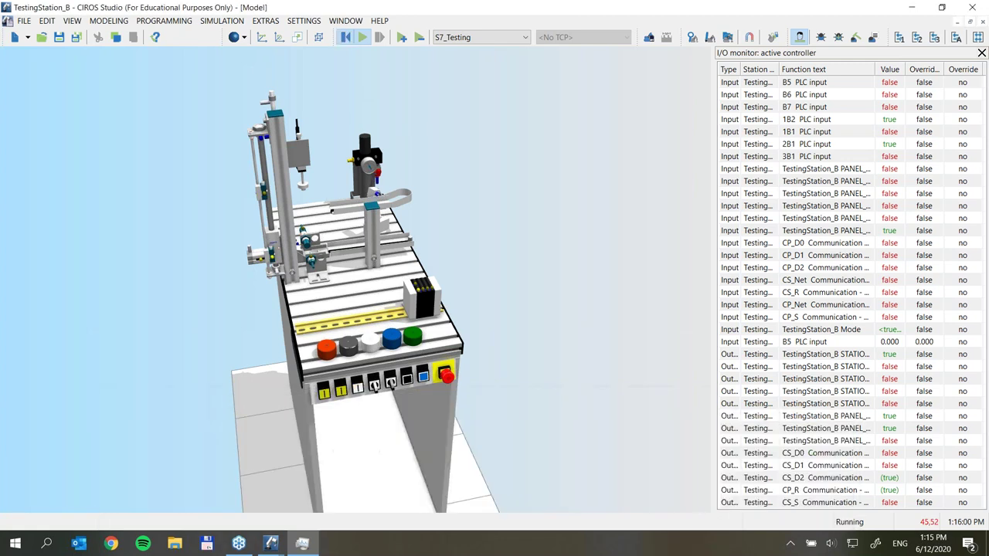
left_click(345, 38)
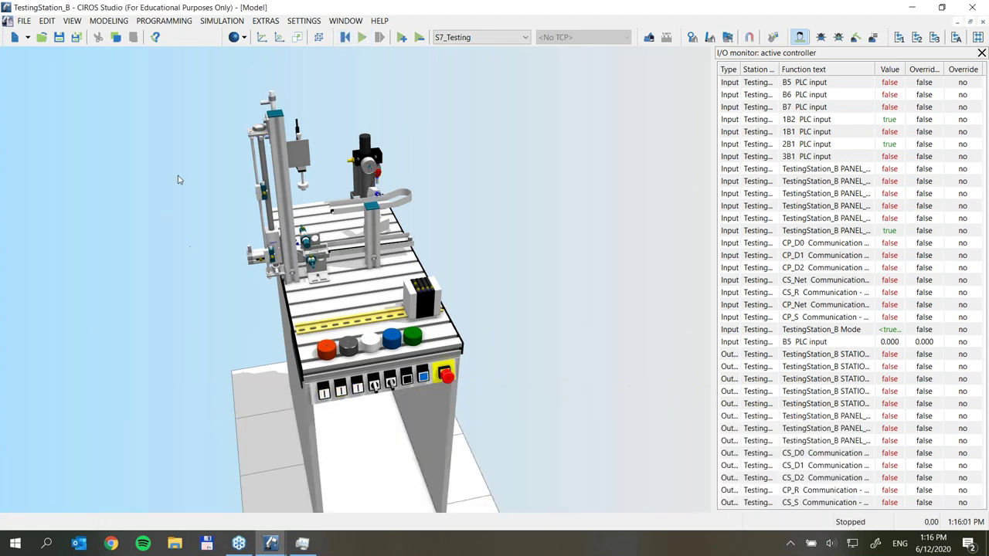
scroll(178, 155, "up", 3)
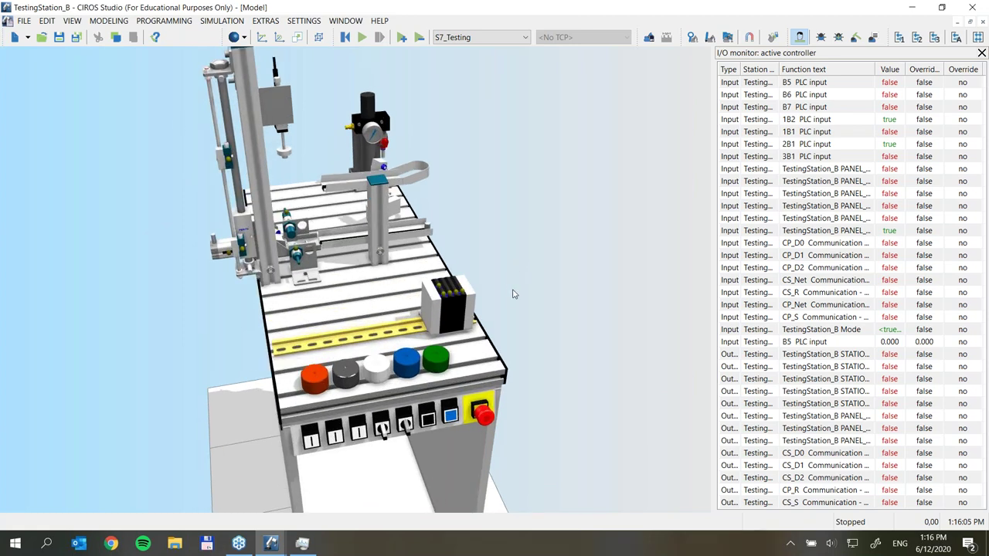
scroll(499, 306, "down", 1)
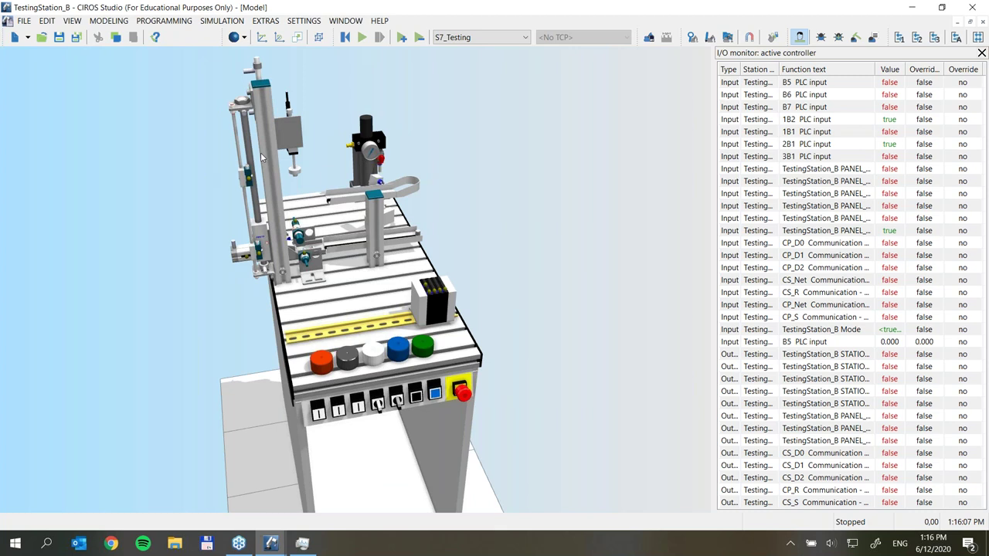
left_click(23, 22)
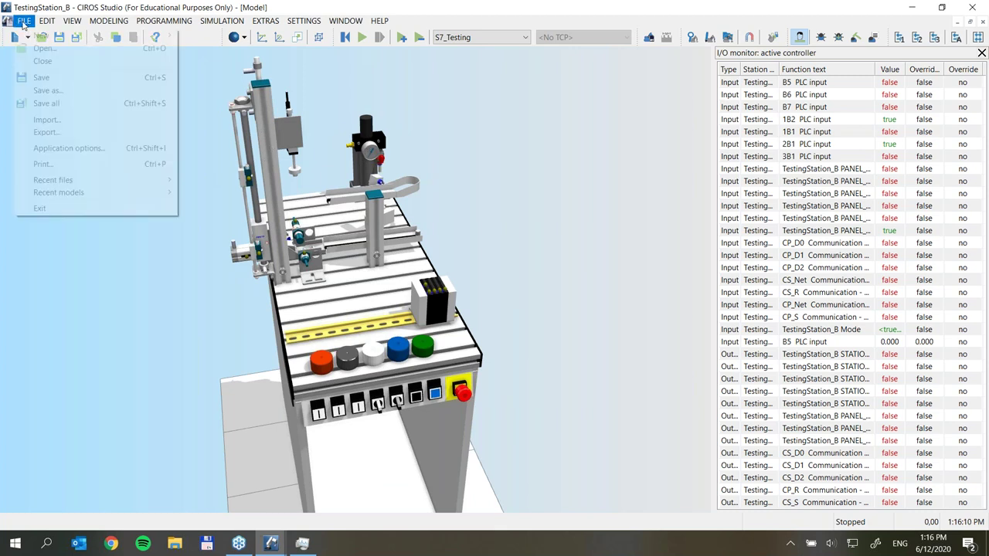
In Application options > Display, tick Deactivate SSAO and Deactivate shadows, then apply
left_click(41, 148)
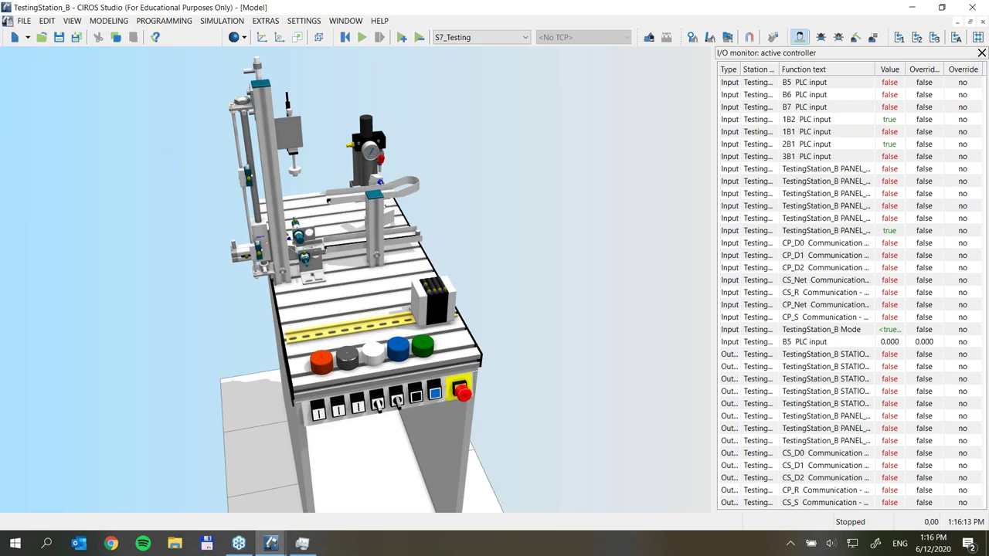
left_click_drag(429, 159, 281, 185)
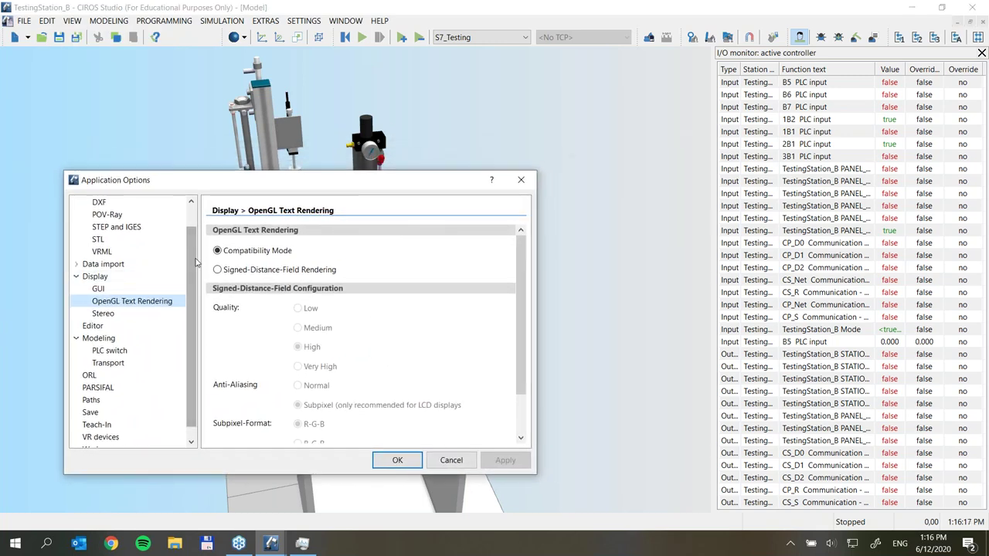
scroll(196, 263, "up", 1)
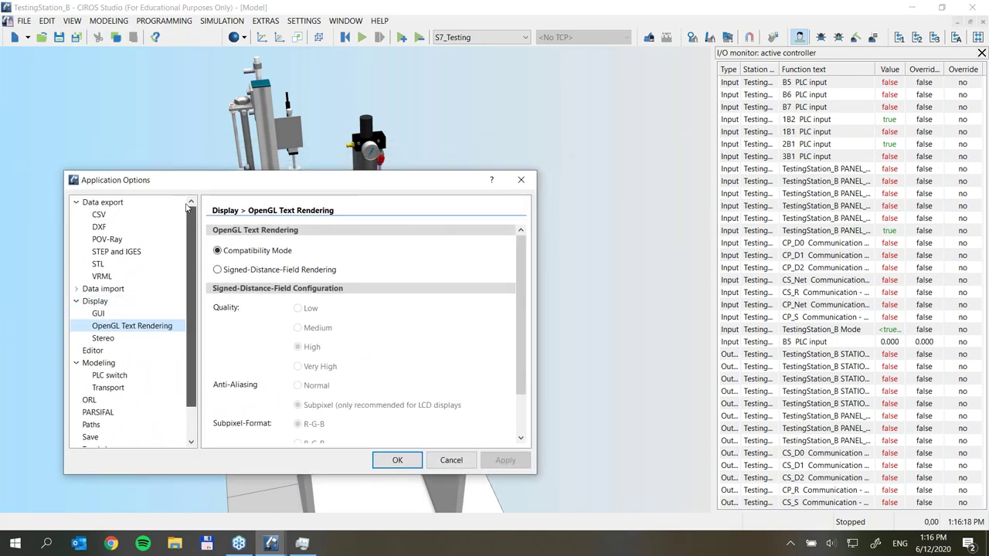
left_click(94, 302)
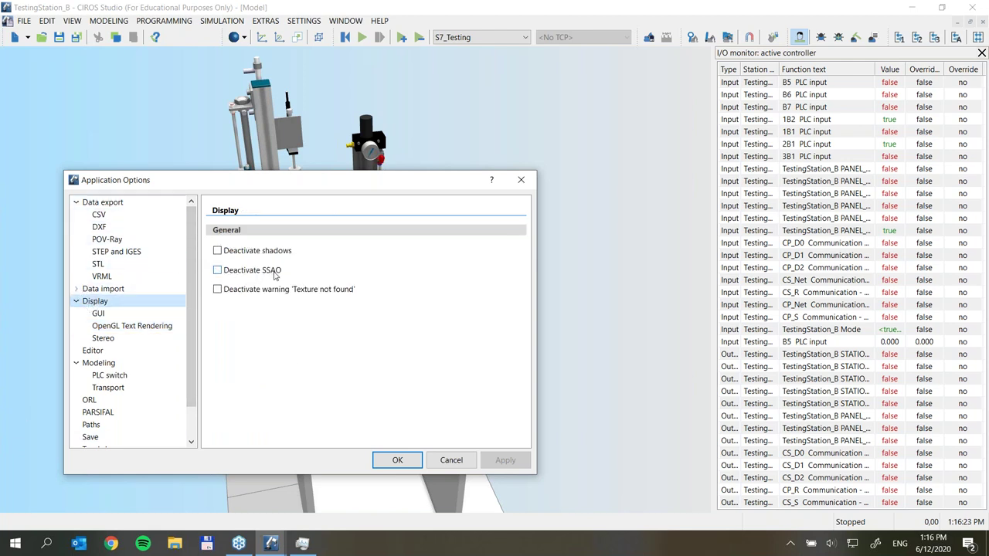
left_click(218, 271)
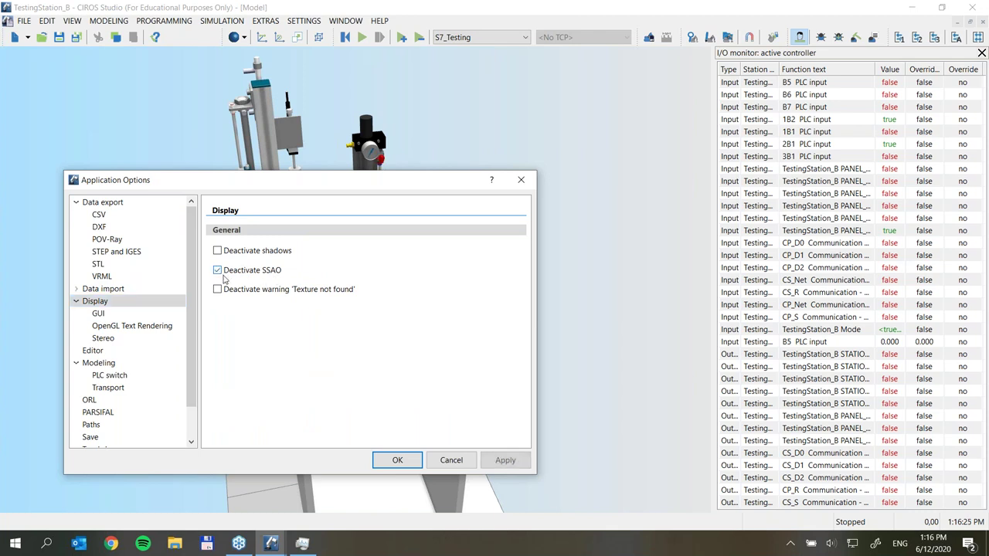
left_click_drag(300, 187, 268, 265)
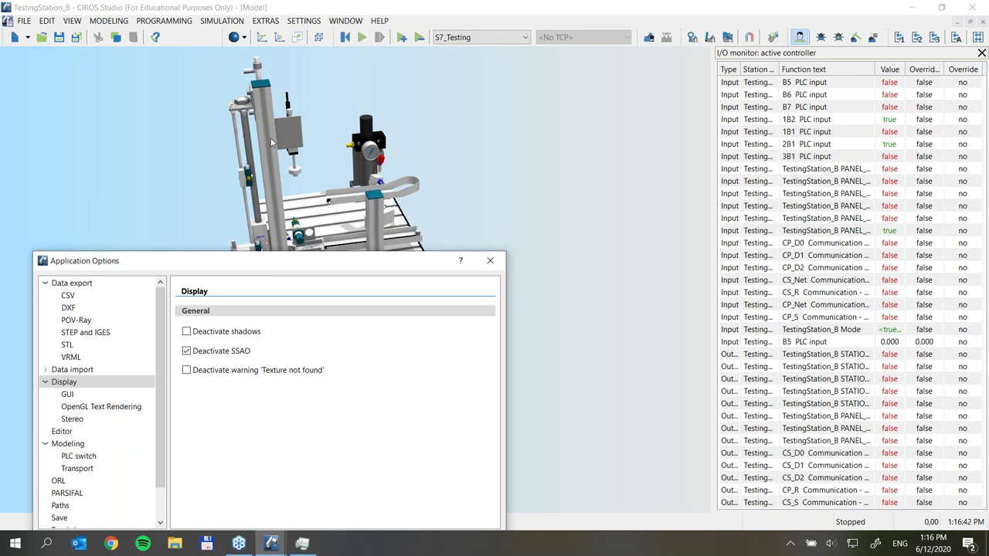
left_click_drag(363, 265, 345, 139)
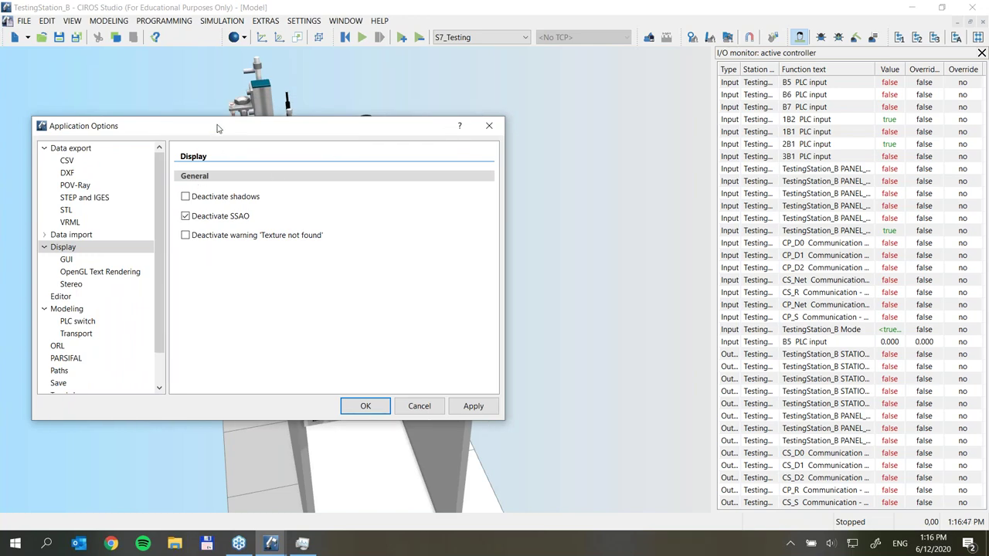
left_click_drag(217, 128, 275, 377)
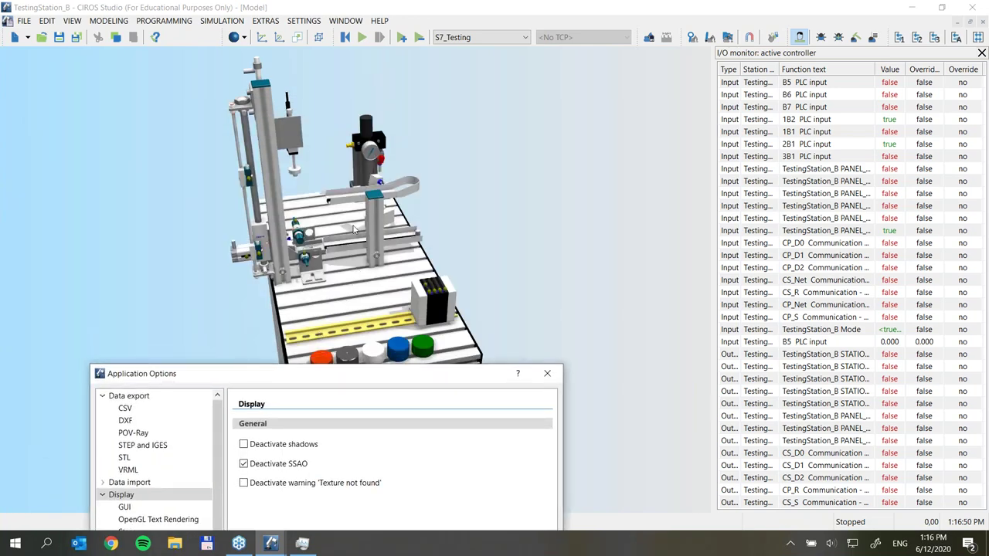
left_click_drag(350, 367, 309, 182)
left_click(203, 260)
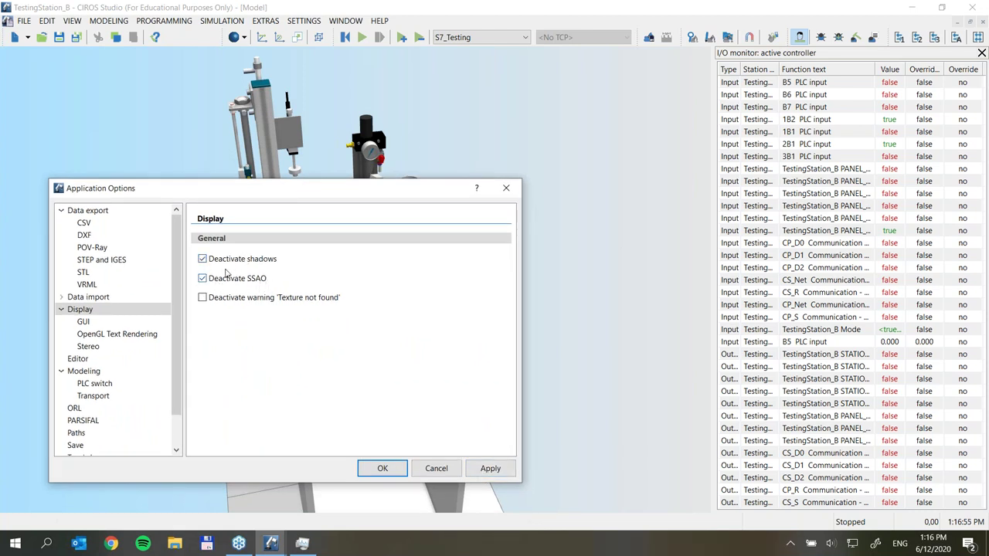
left_click(491, 470)
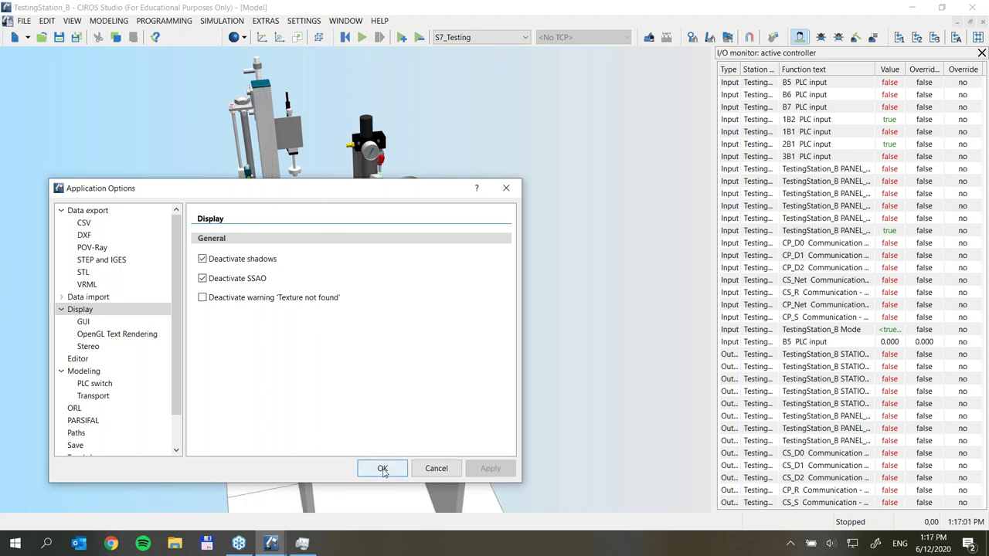
Keep OpenGL text rendering in Compatibility Mode and close the options with OK
left_click_drag(313, 190, 359, 410)
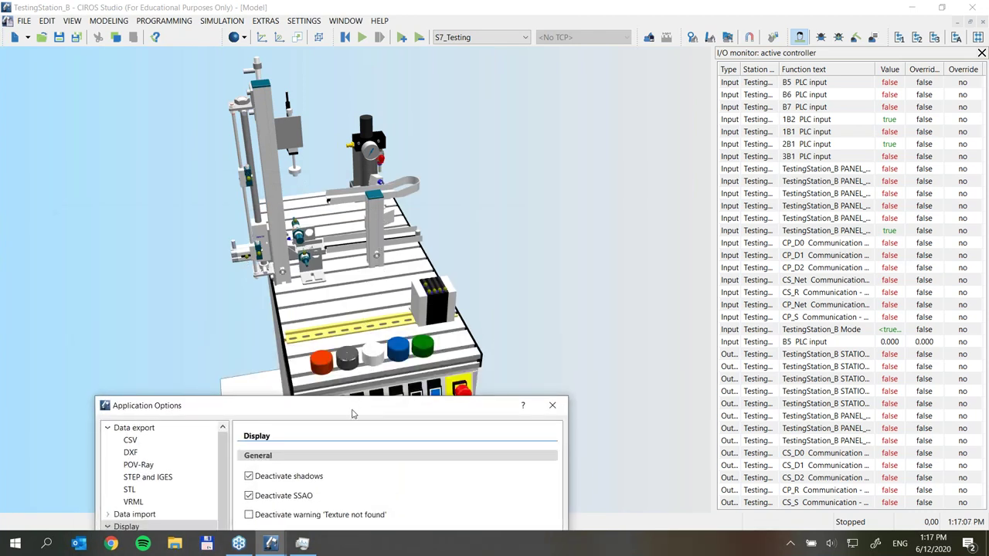
left_click_drag(347, 409, 415, 131)
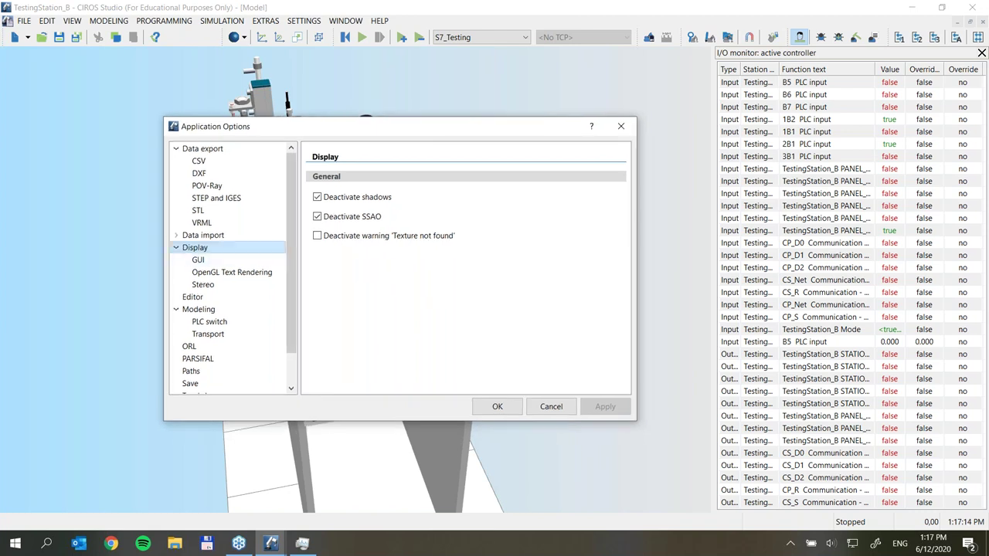
left_click(199, 275)
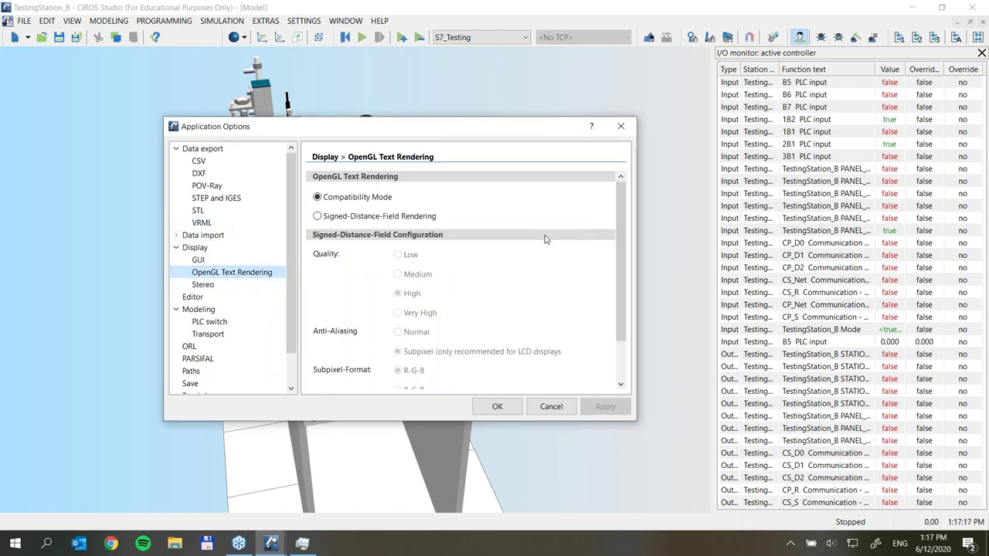
left_click(320, 217)
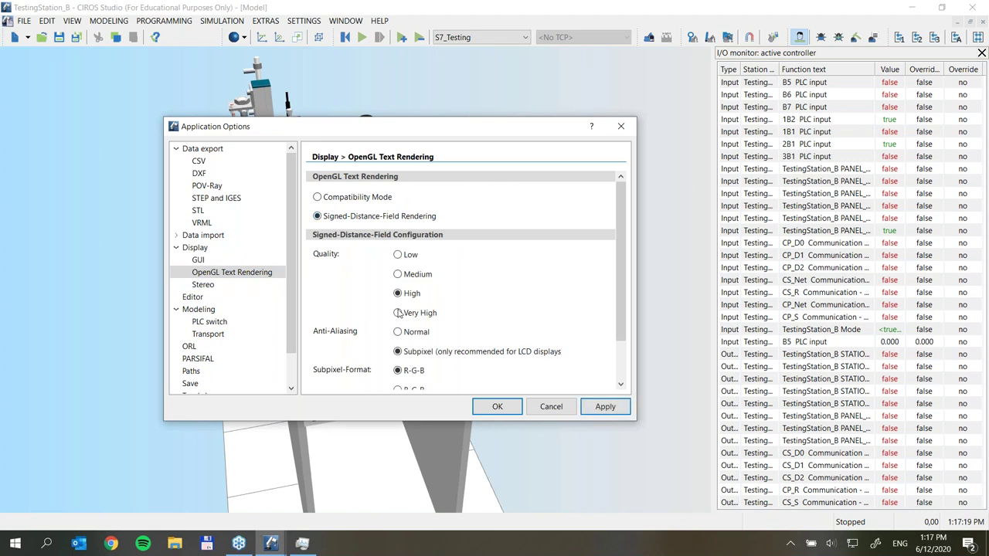
left_click(318, 197)
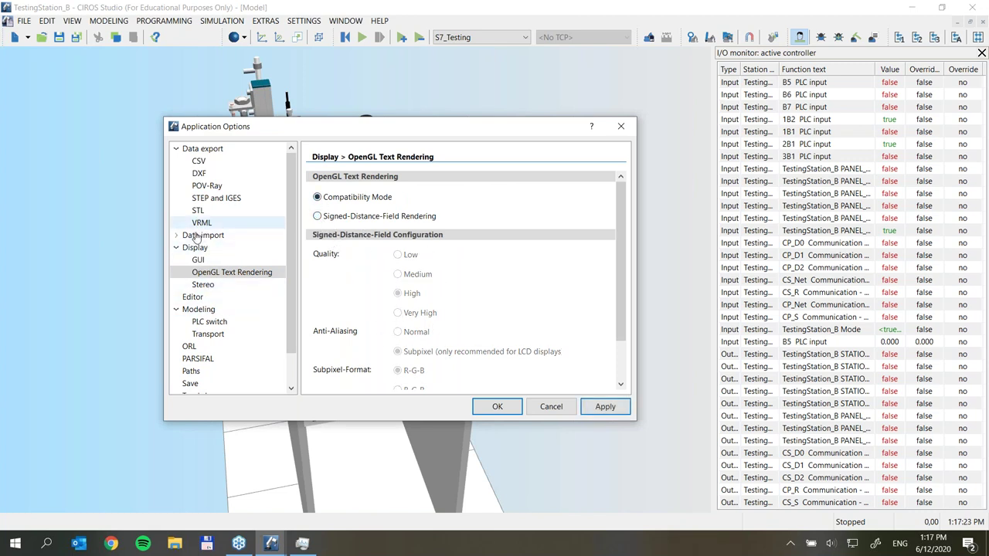
left_click(501, 409)
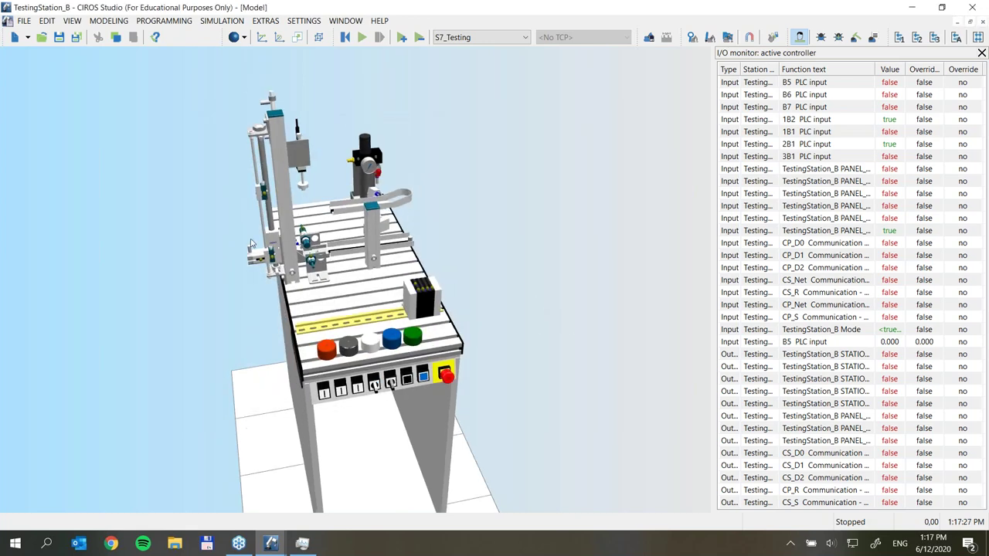
left_click(307, 545)
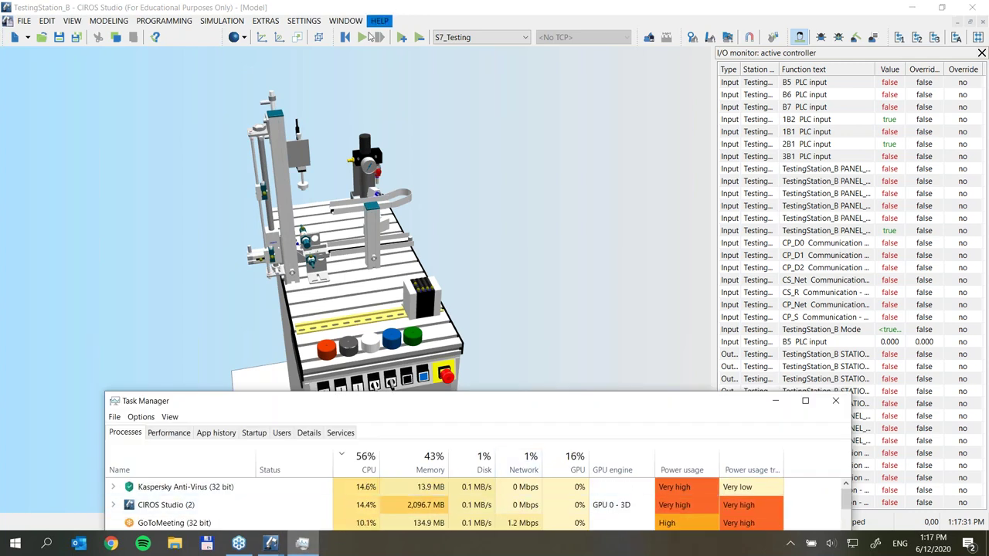
left_click(363, 37)
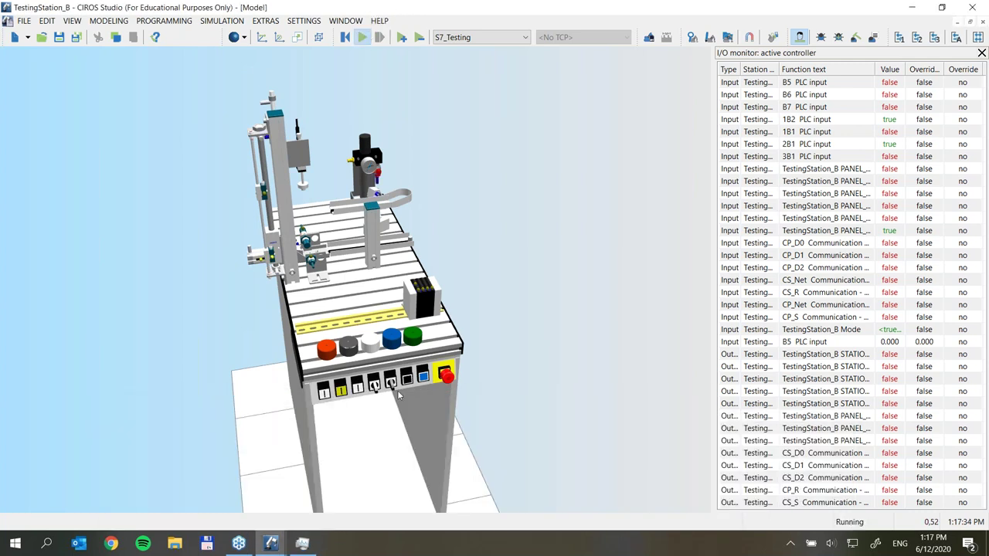
left_click(376, 390)
left_click(341, 392)
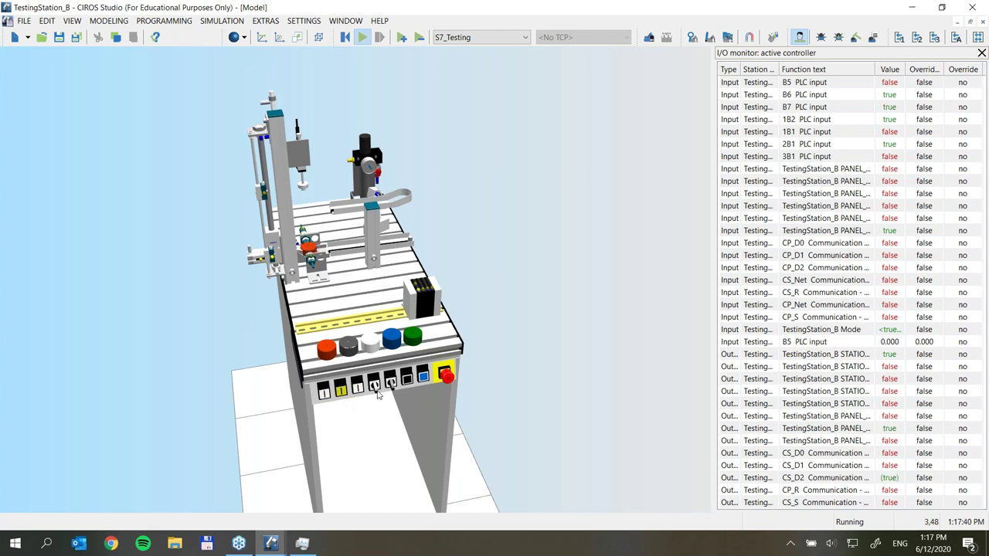
left_click(303, 543)
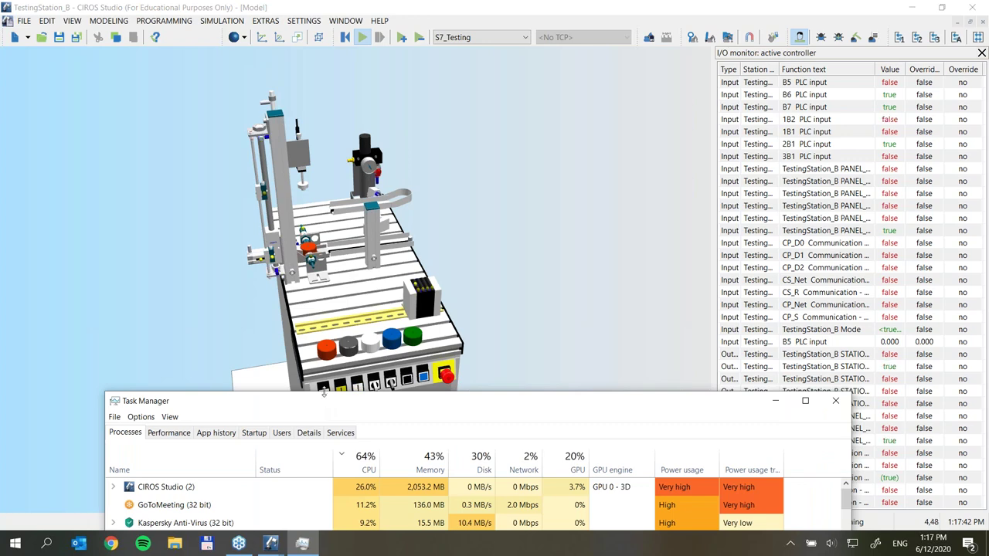
left_click_drag(362, 395, 353, 353)
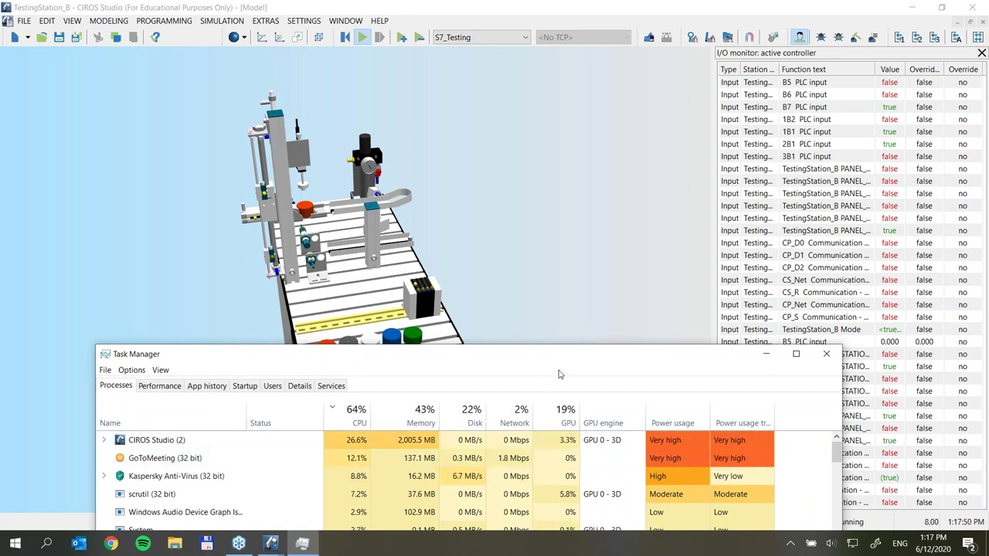
left_click_drag(560, 359, 548, 422)
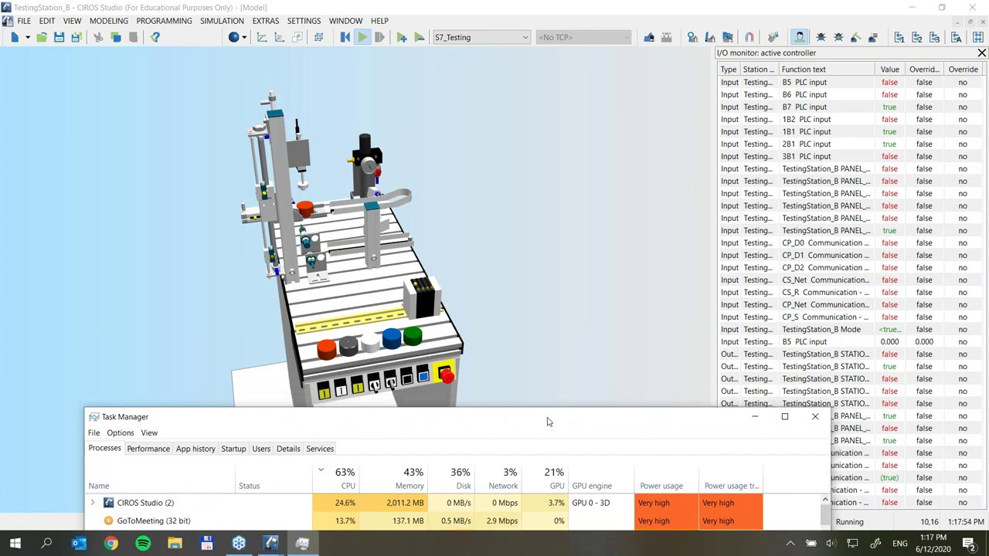
left_click(324, 394)
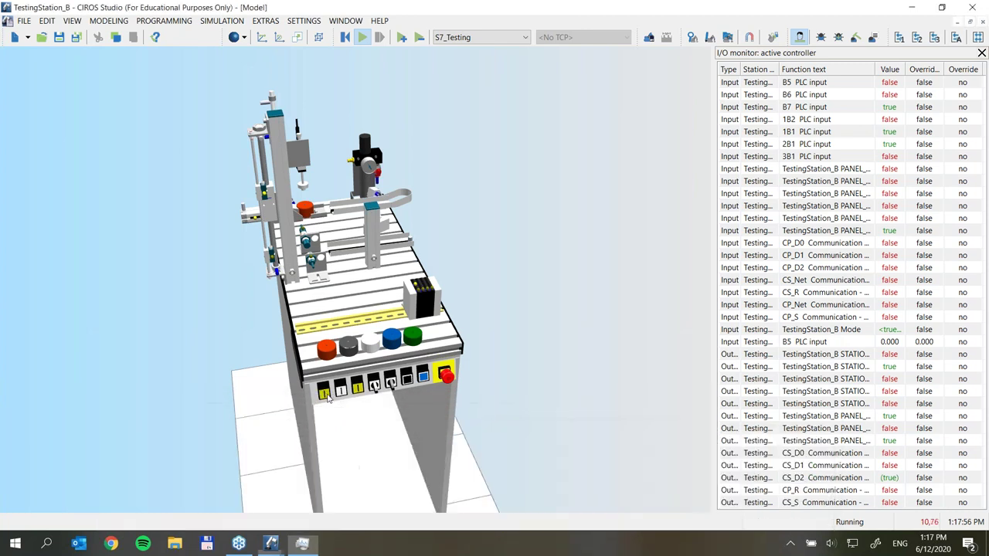
left_click(303, 543)
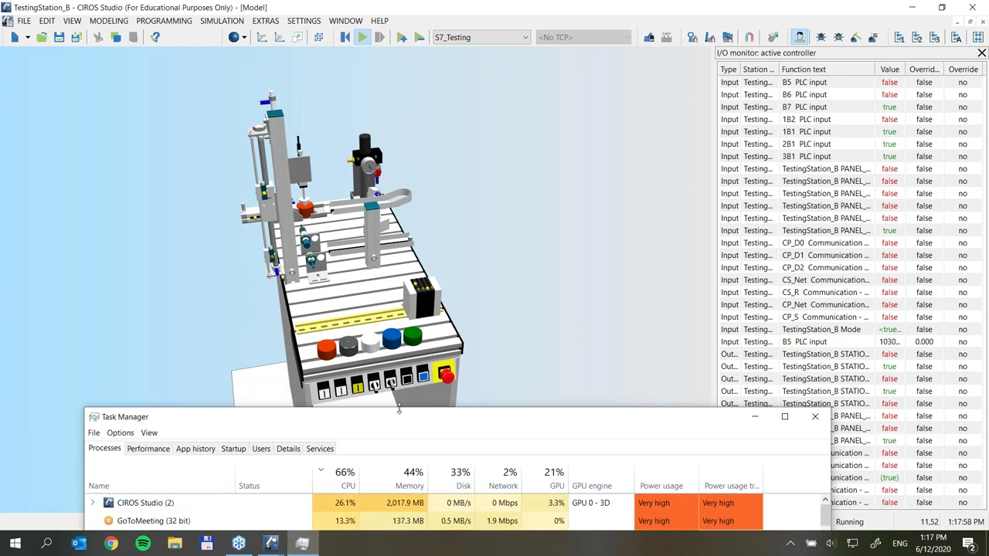
left_click_drag(405, 479, 407, 406)
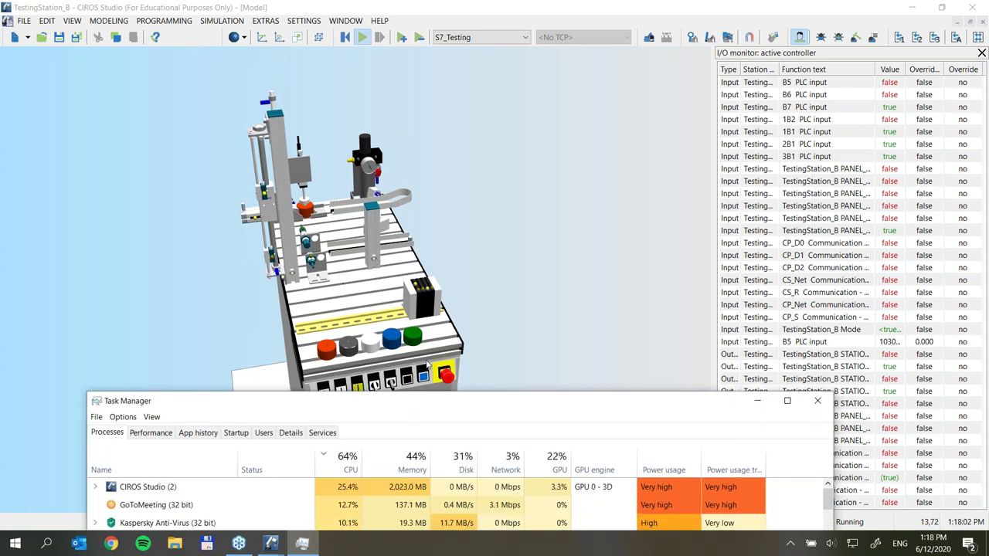
left_click_drag(352, 398, 348, 327)
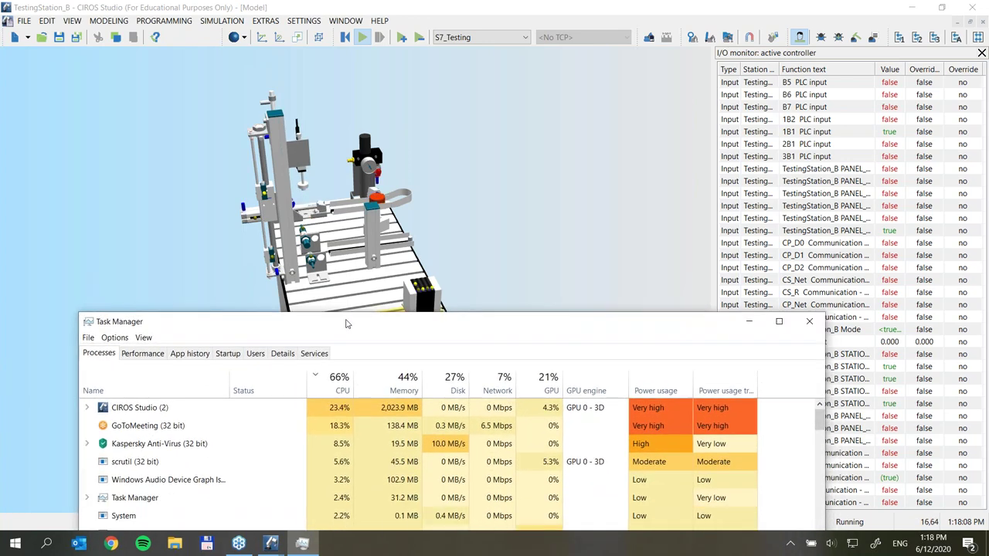
left_click_drag(528, 329, 568, 409)
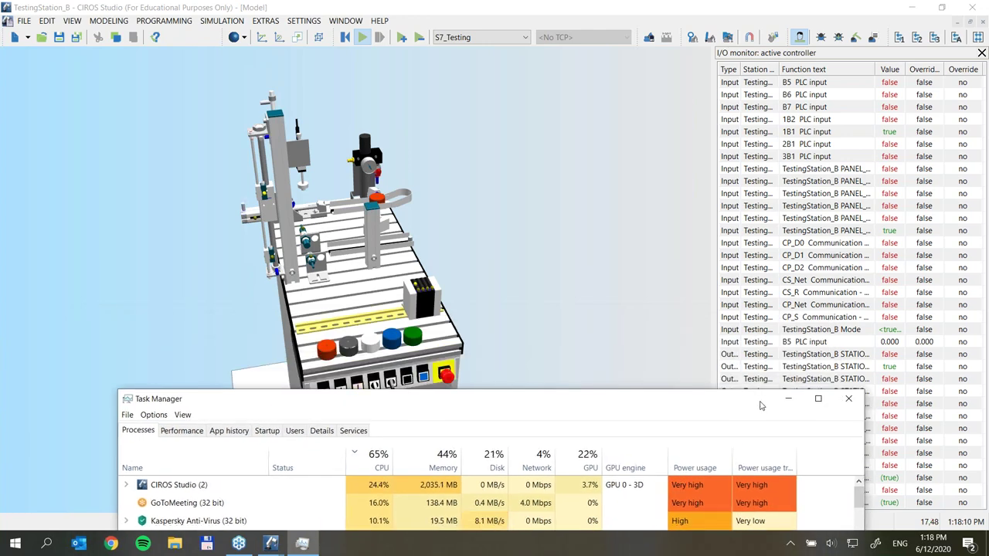
left_click(789, 401)
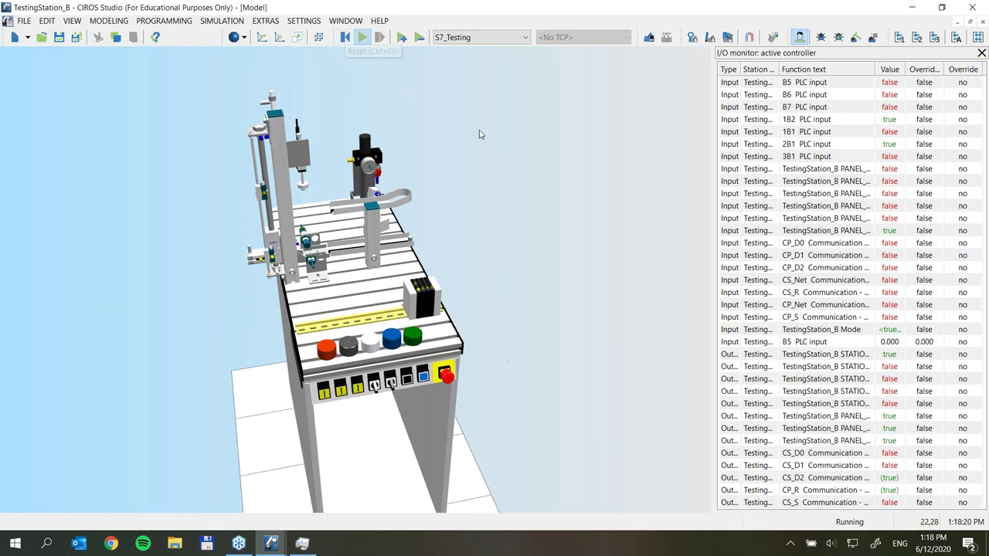
Set the 3D view's display mode to Simple and orbit and zoom to frame the station
scroll(267, 108, "up", 2)
scroll(554, 303, "up", 2)
scroll(391, 357, "down", 1)
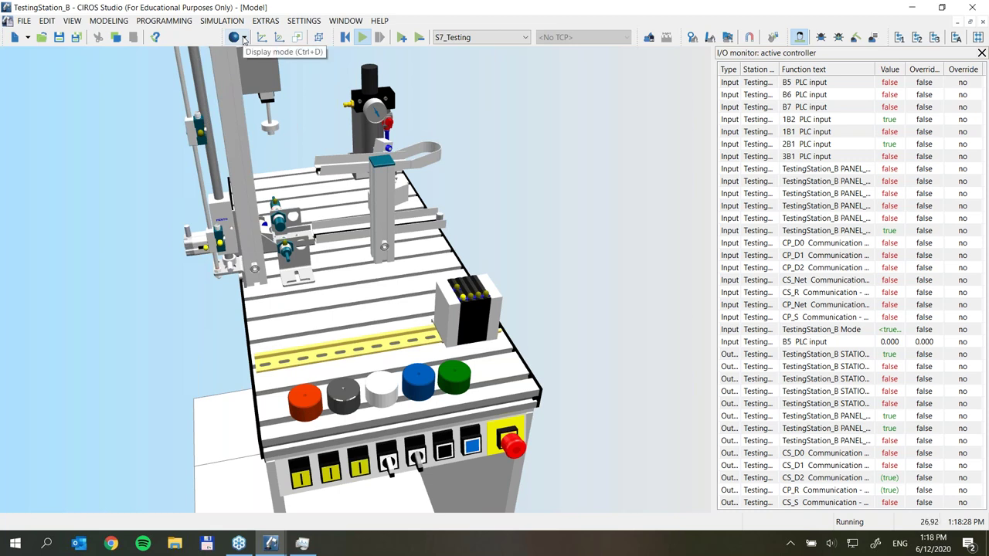
left_click(245, 39)
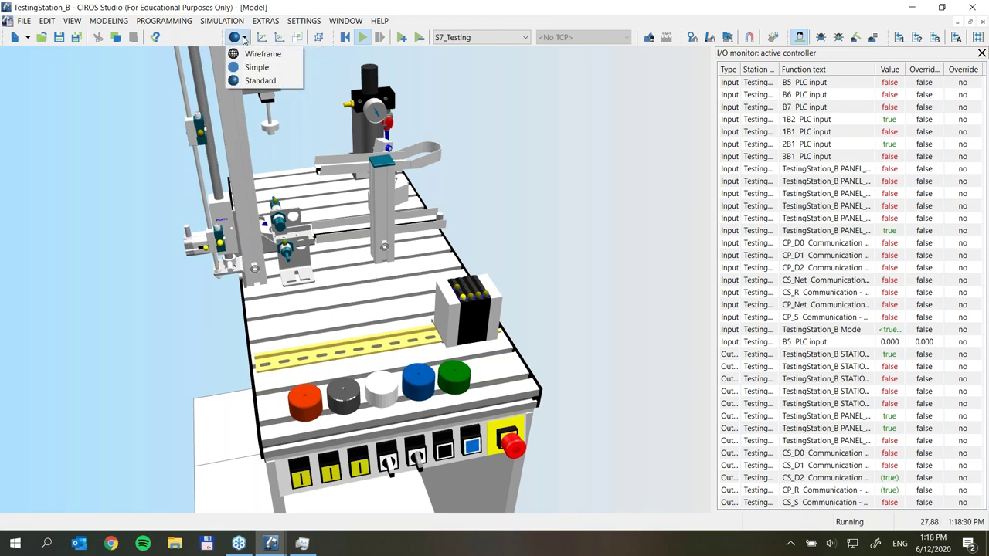
left_click(249, 68)
right_click_drag(634, 360, 238, 79)
scroll(263, 116, "up", 3)
scroll(278, 137, "down", 2)
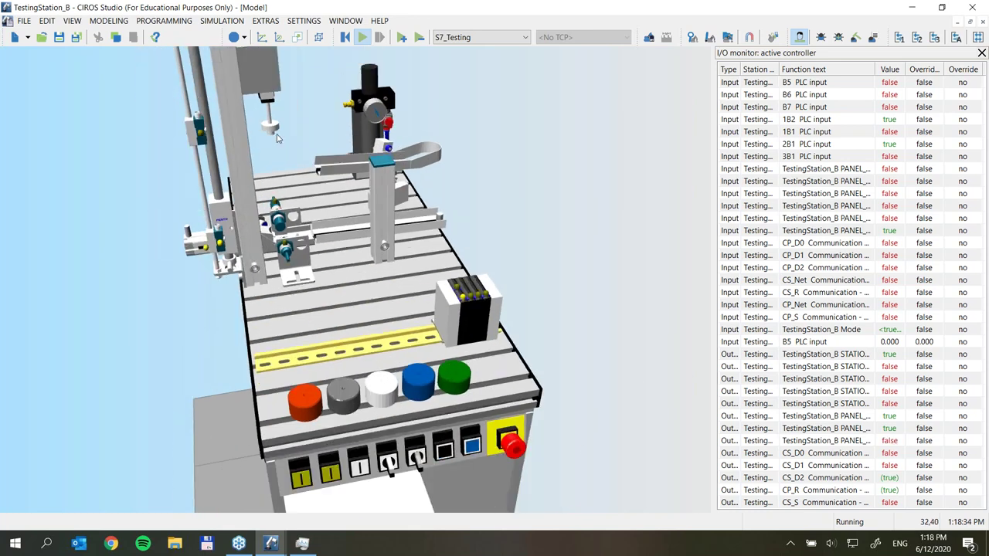
scroll(278, 138, "down", 1)
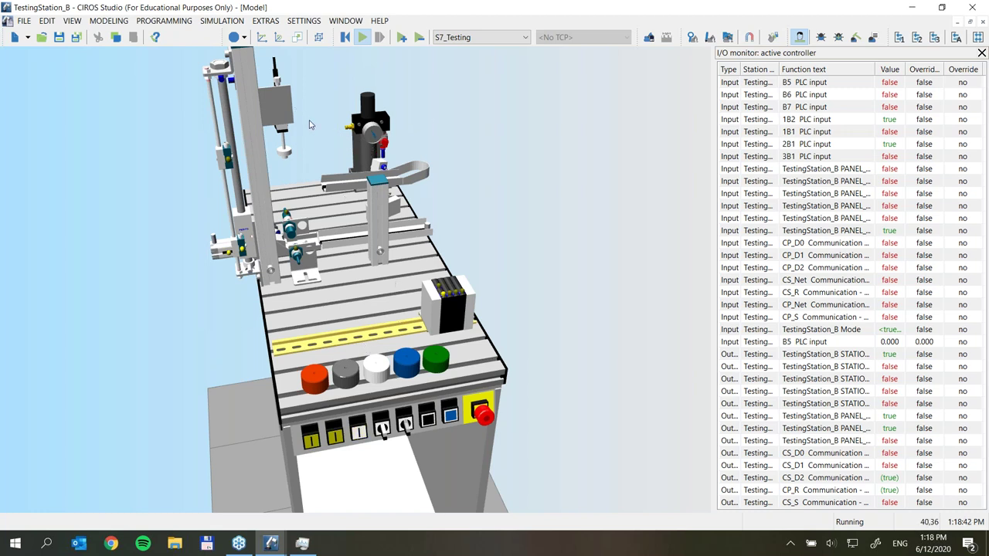
Reset the simulation to 0.00, orbit the station slightly, and open the EXTRAS menu
left_click(344, 37)
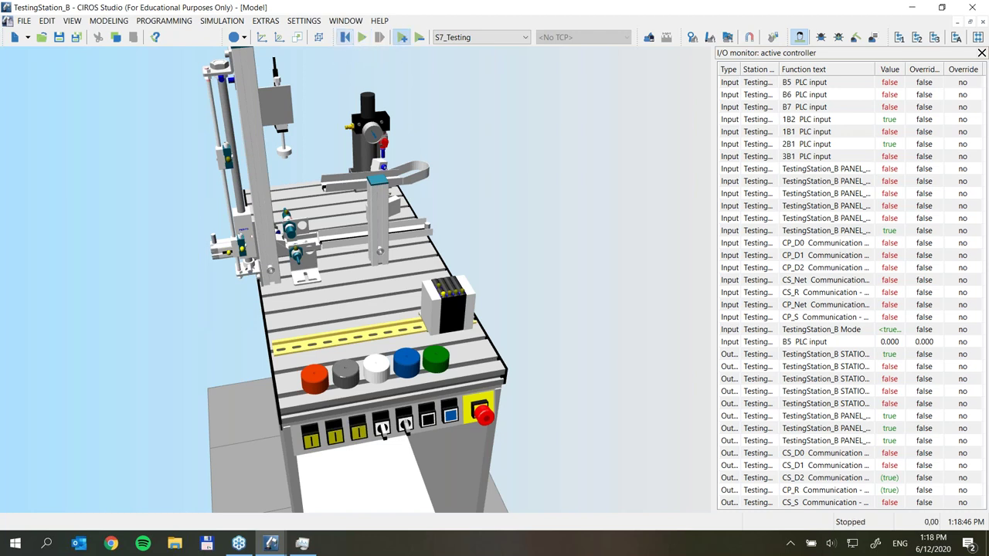
left_click_drag(521, 272, 588, 364)
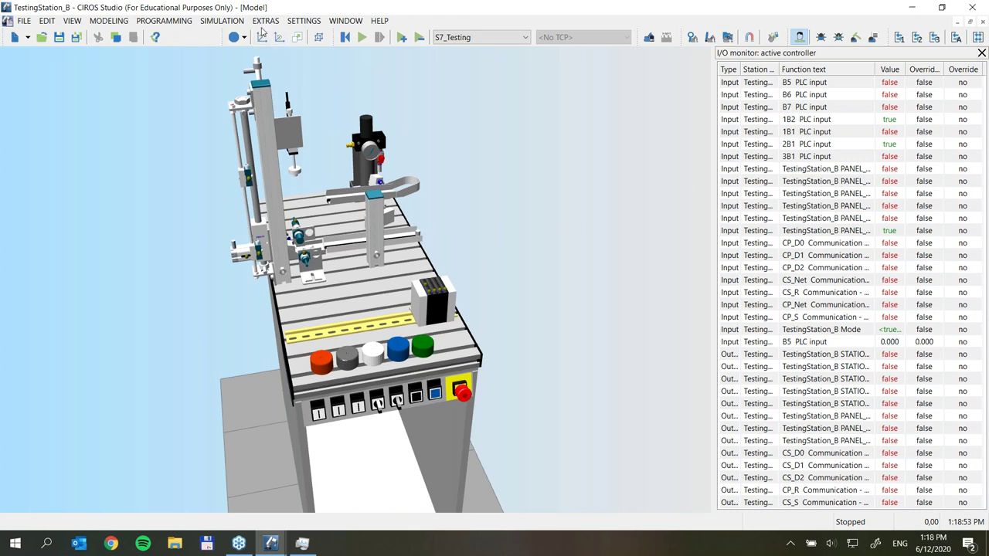
left_click(265, 21)
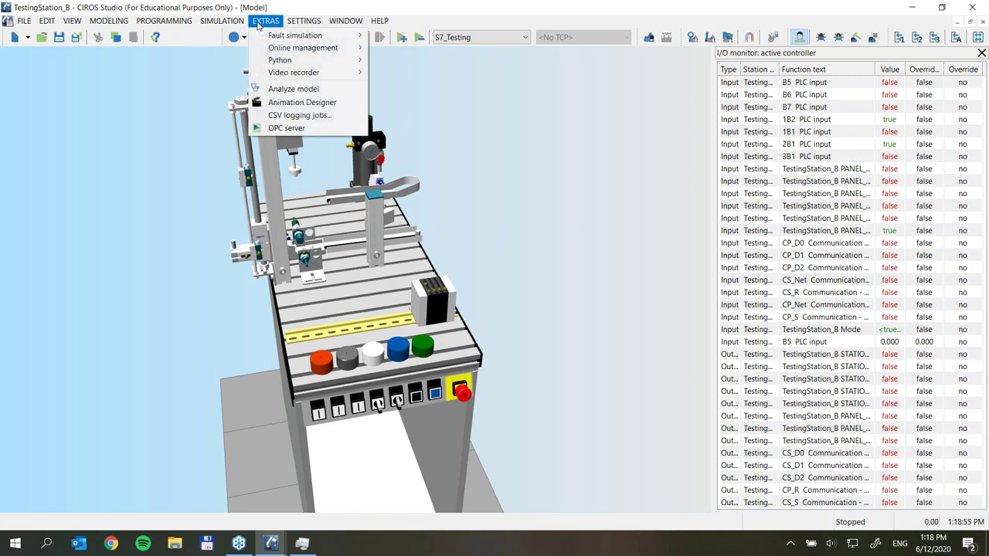
Run Analyze model, widen the report to read the four LED sensor material warnings, then close it
left_click(304, 90)
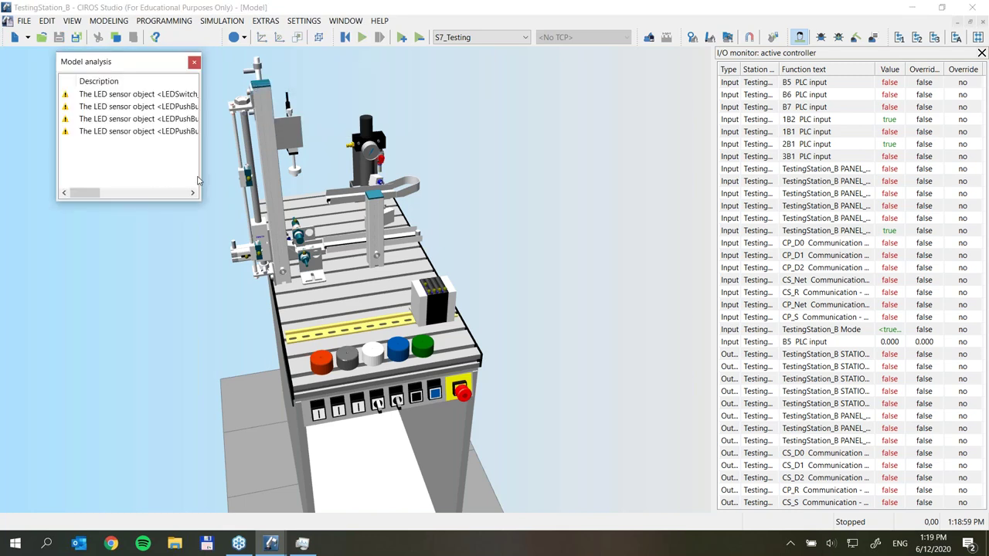
left_click_drag(203, 176, 693, 223)
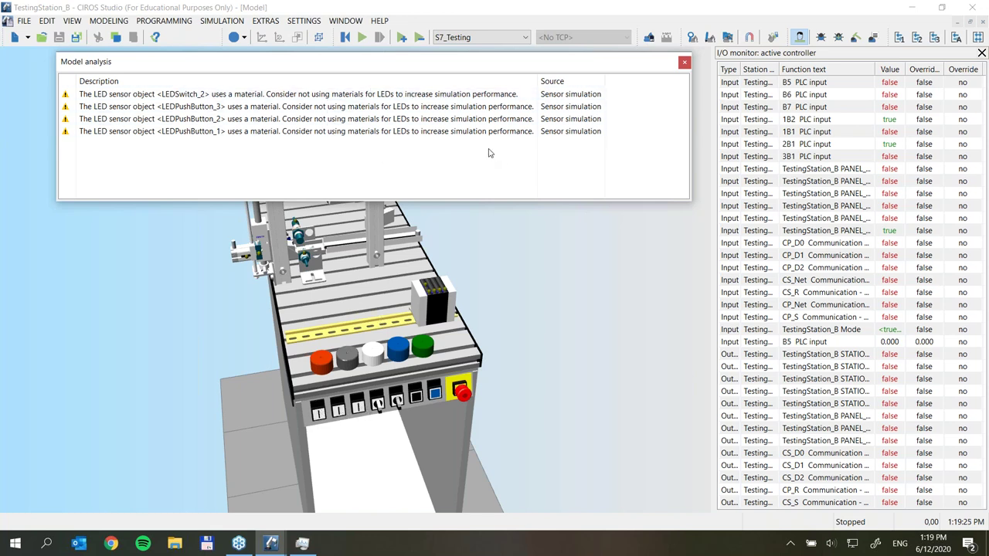
left_click(684, 62)
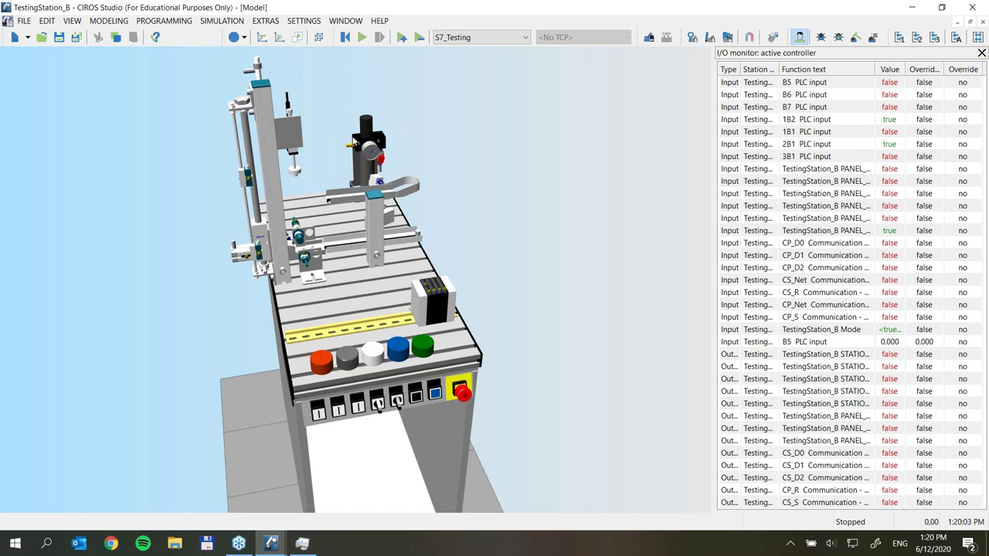
Run the TestingStation_B simulation to just past 20 seconds, then reset it to 0.00
left_click(360, 39)
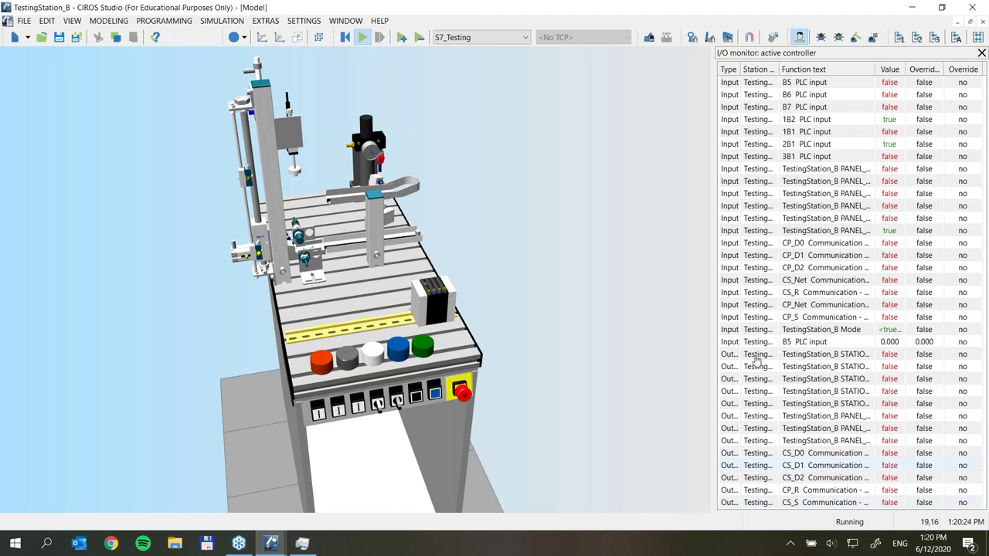
left_click(346, 39)
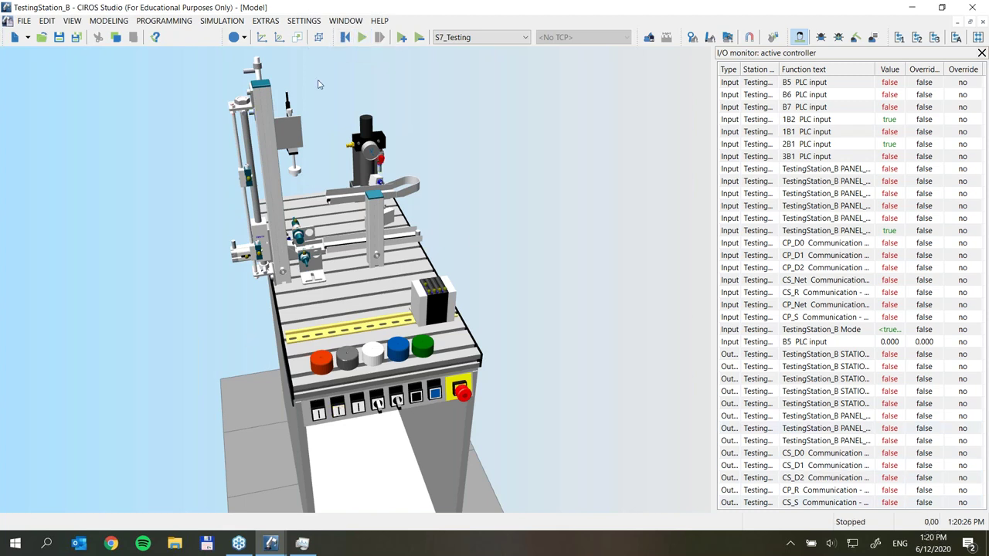
Switch the 3D view to full screen and fit the whole station using Standard views > Full format
right_click(465, 192)
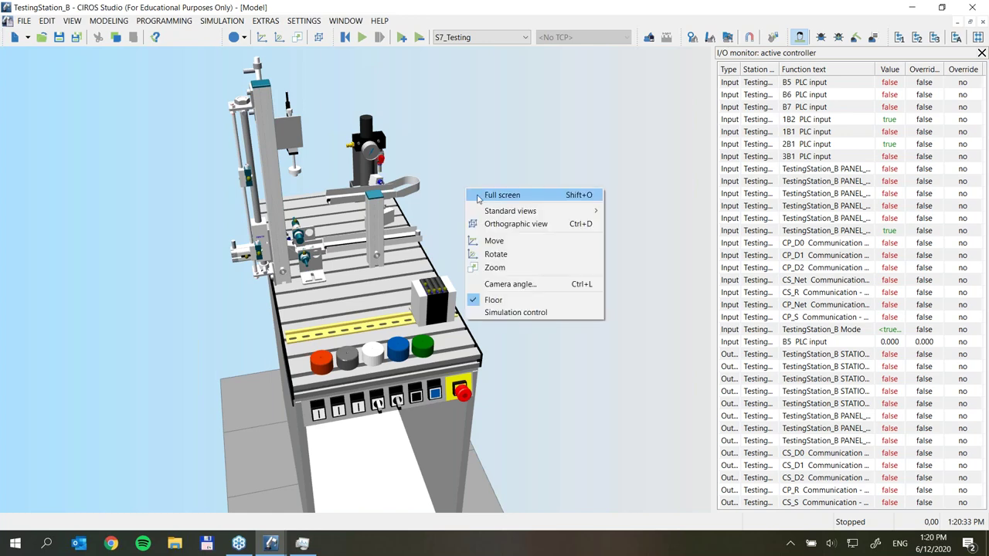
left_click(487, 200)
right_click(475, 284)
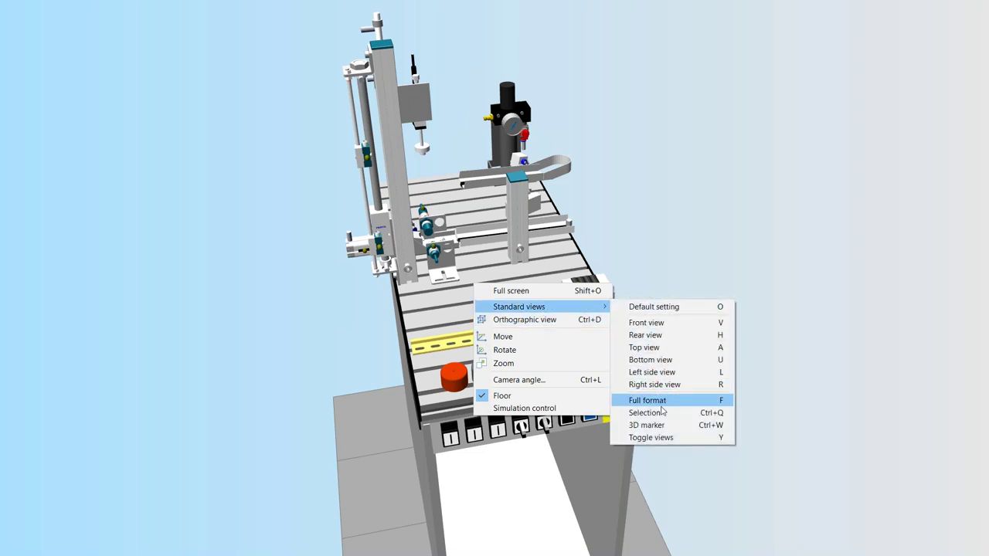
left_click(659, 402)
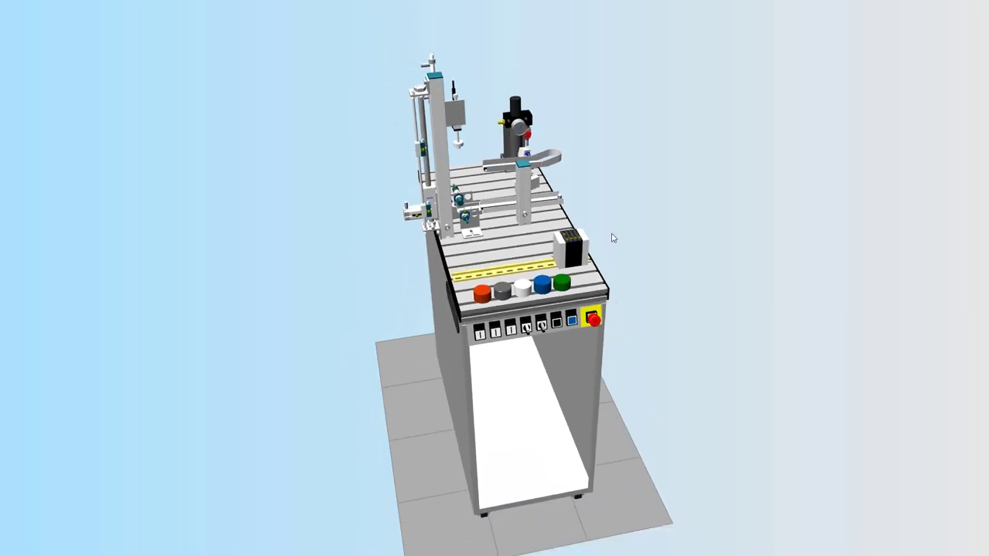
Rotate the station to a front-facing view and pan it downward
right_click(498, 245)
left_click(541, 303)
left_click_drag(541, 303, 524, 184)
right_click(516, 222)
left_click(533, 272)
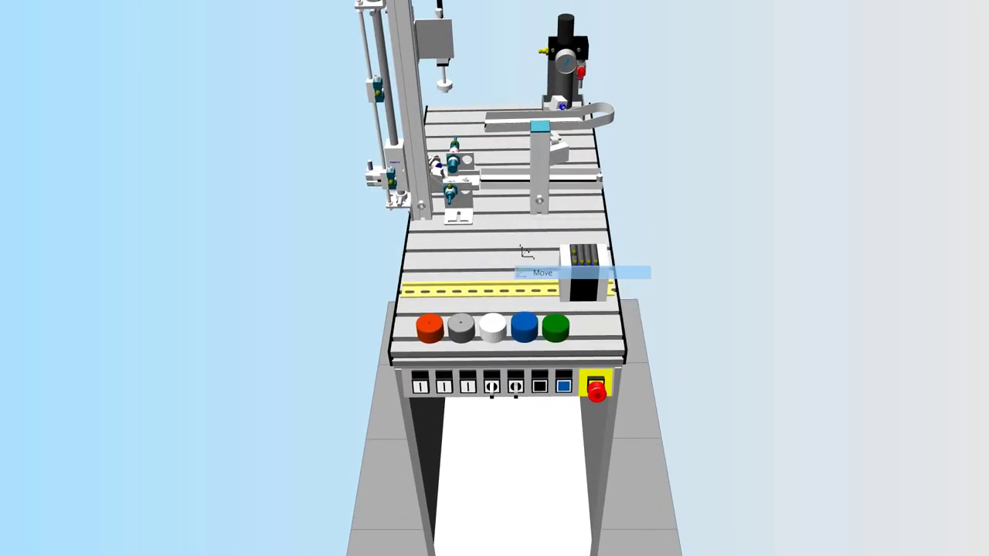
left_click_drag(501, 239, 503, 435)
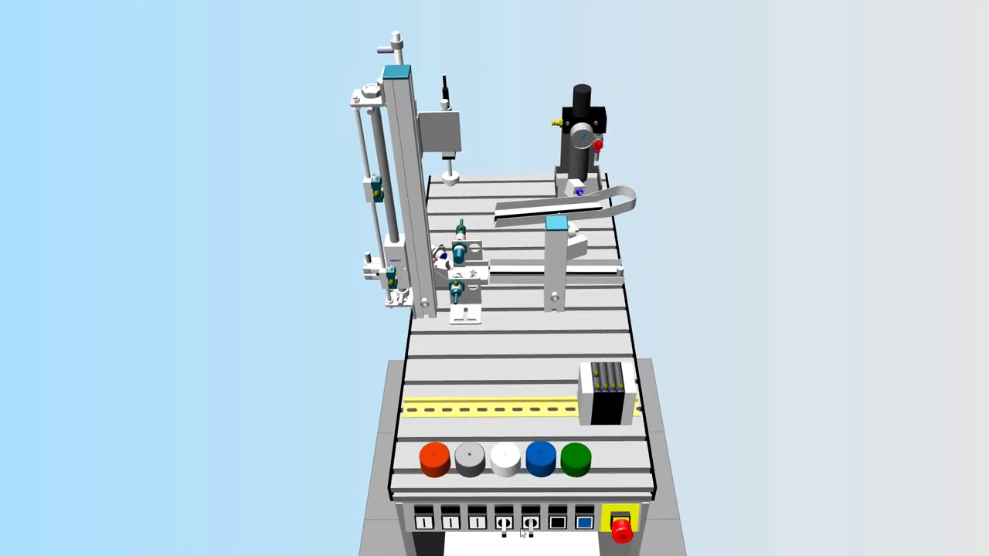
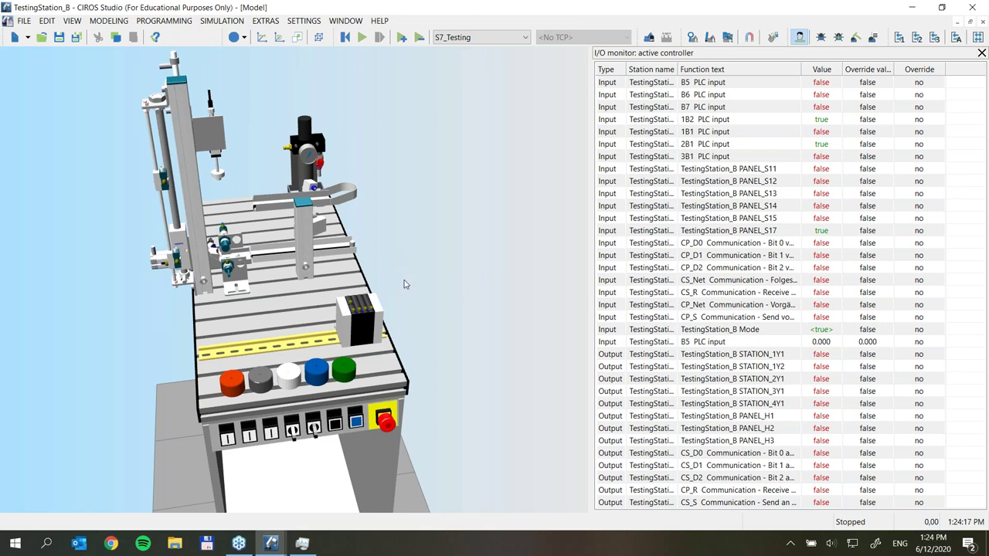
Zoom in, pan and orbit the 3D view for a closer look at the testing station
scroll(217, 86, "up", 1)
scroll(232, 111, "up", 1)
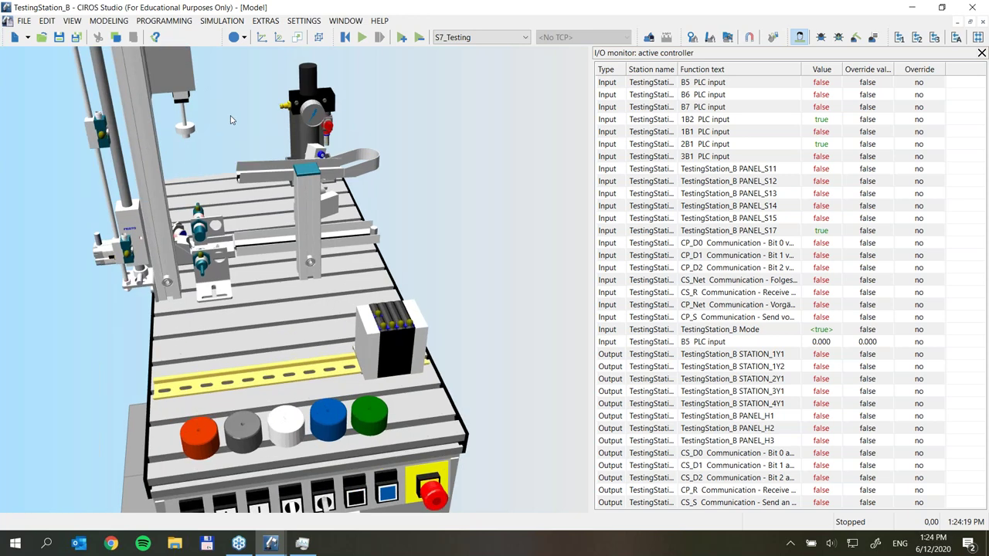
scroll(234, 131, "up", 1)
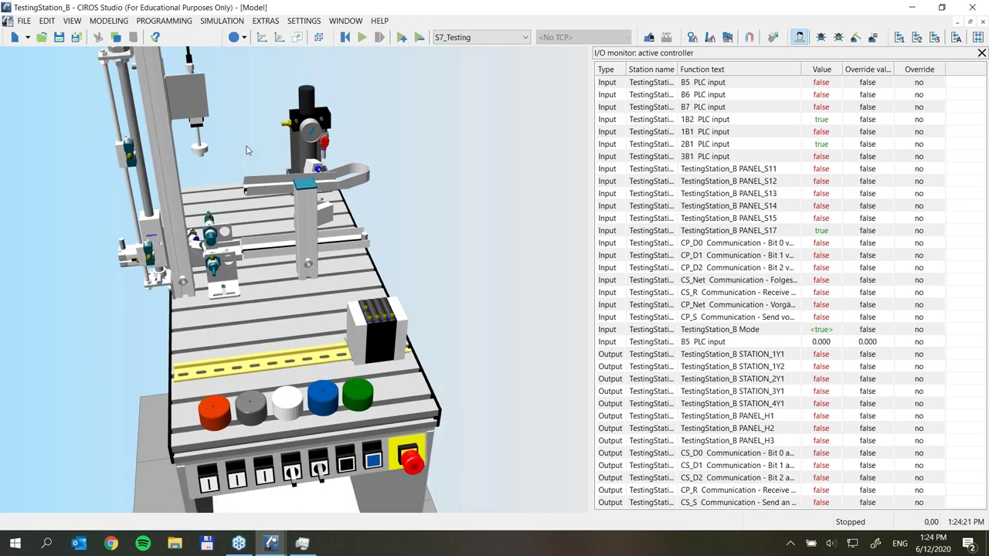
right_click(246, 147)
left_click(269, 200)
left_click_drag(268, 179, 287, 196)
mouse_move(490, 169)
left_mouse_down()
mouse_move(502, 178)
mouse_move(482, 169)
left_mouse_up()
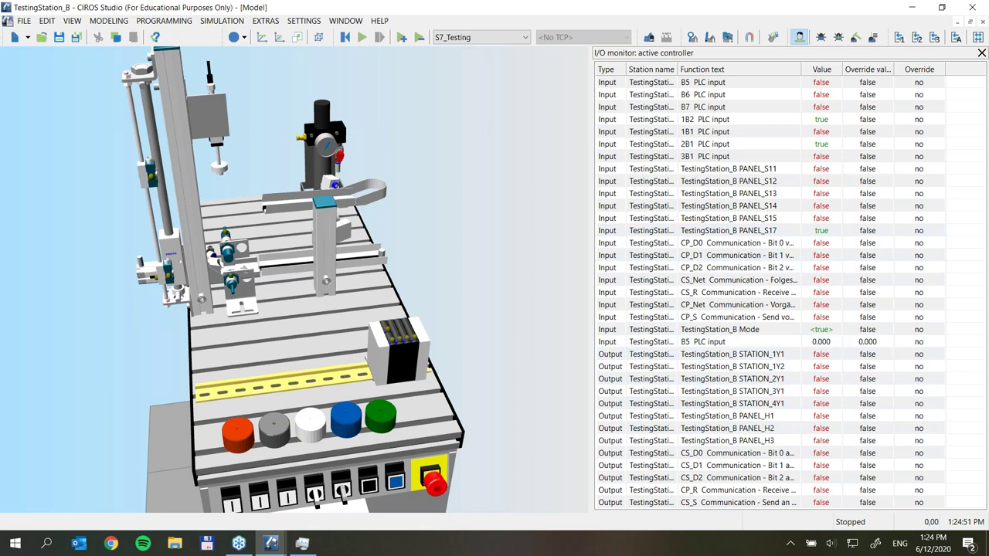
Hide the Station name and Override value columns and widen Function text to show full names
left_click_drag(591, 363, 616, 362)
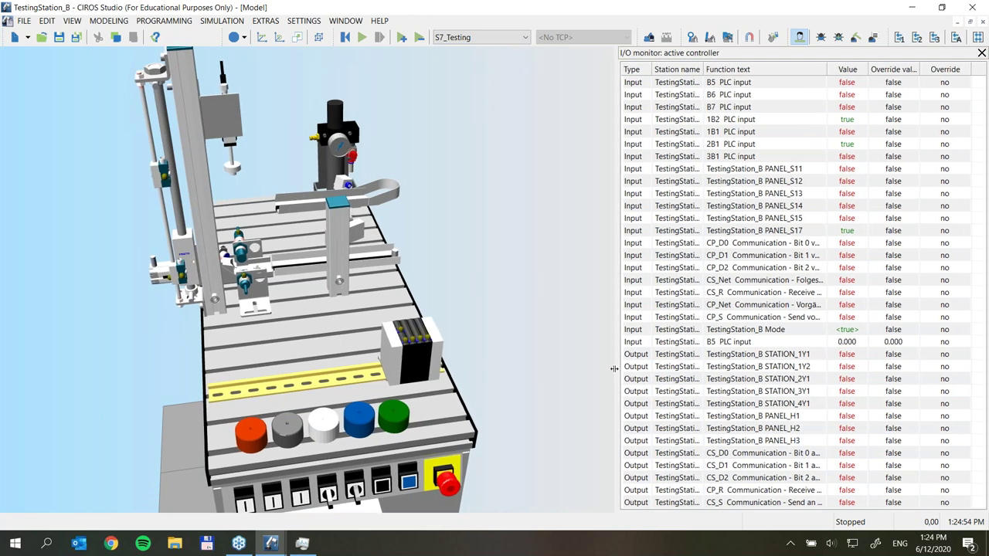
right_click(758, 73)
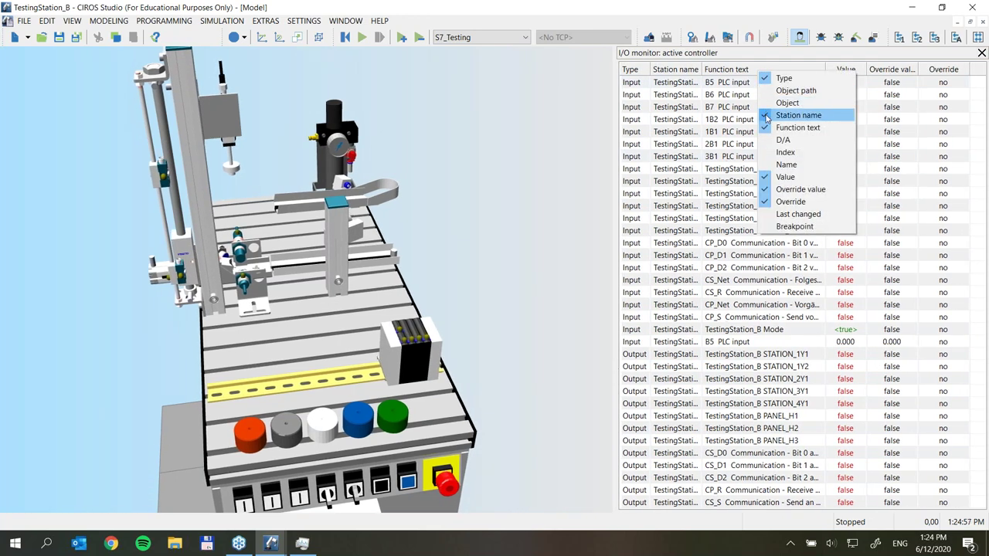
left_click(798, 115)
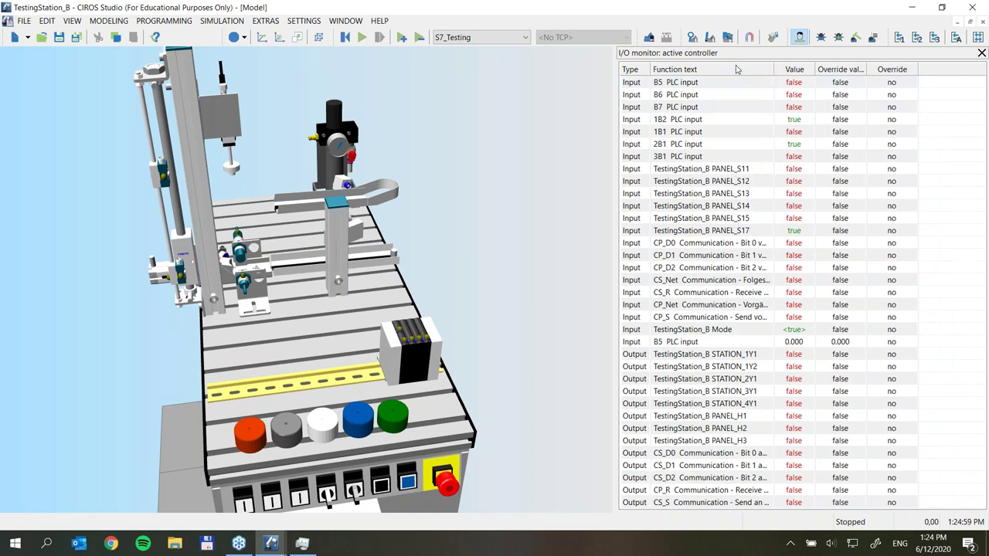
right_click(737, 70)
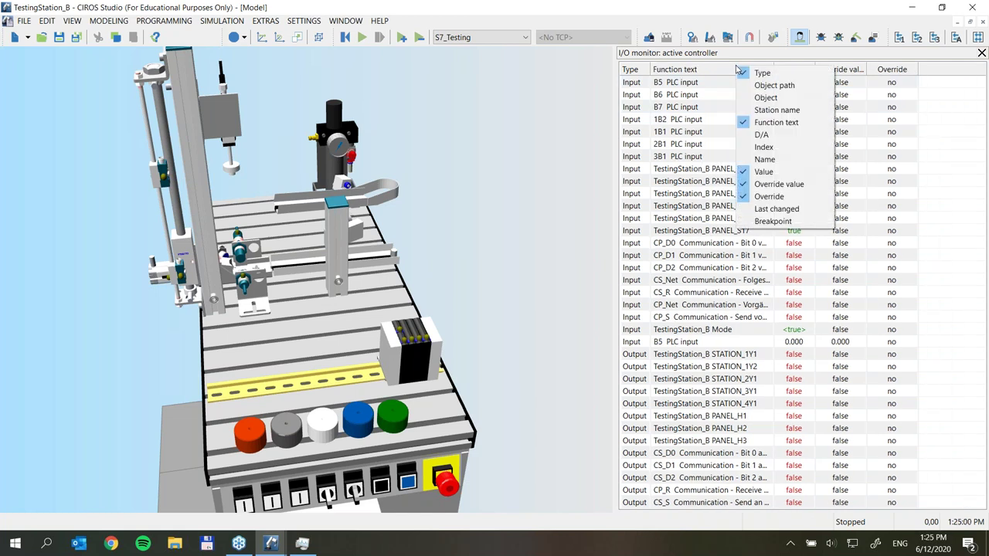
left_click(743, 183)
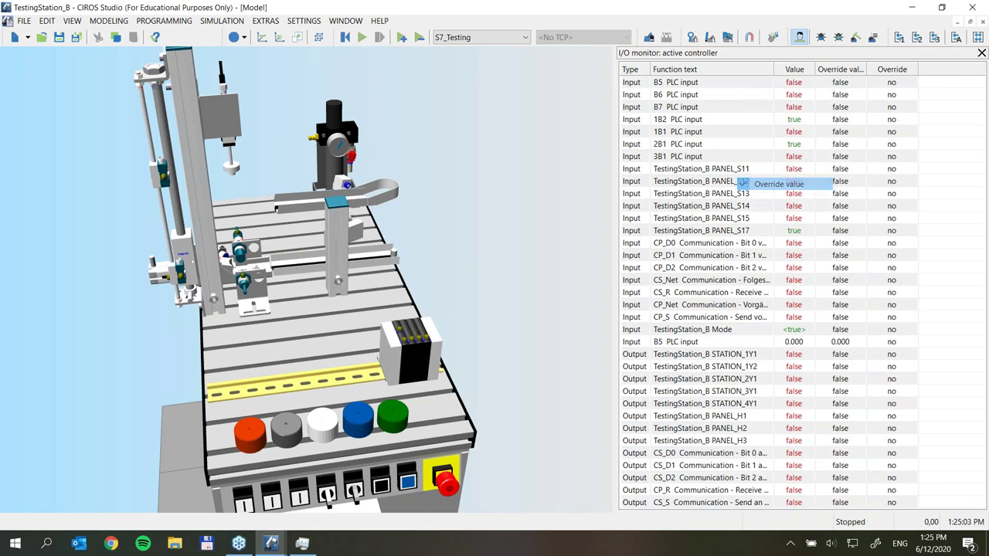
left_click_drag(772, 69, 846, 75)
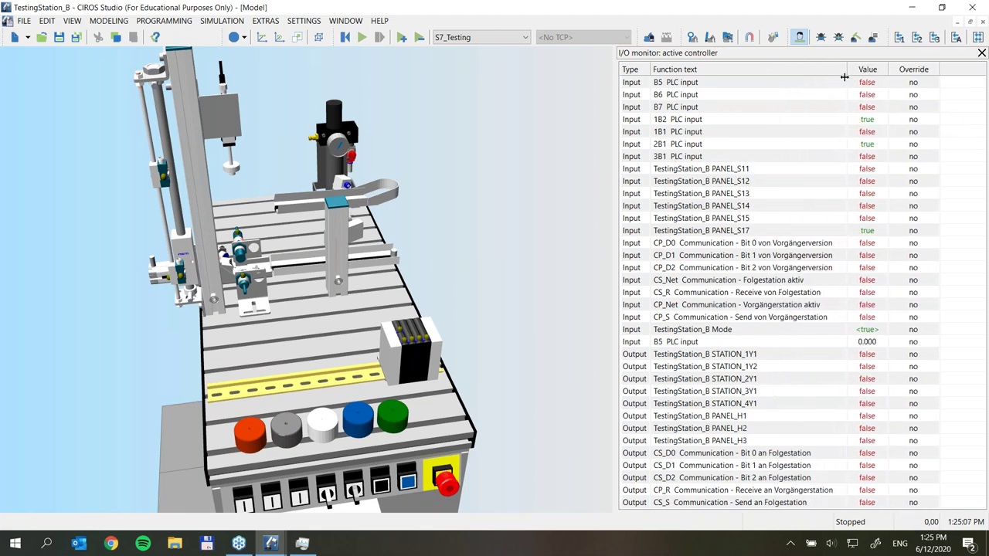
Move the 3D view / I/O monitor splitter right, enlarging the 3D station view
left_click_drag(615, 183, 653, 177)
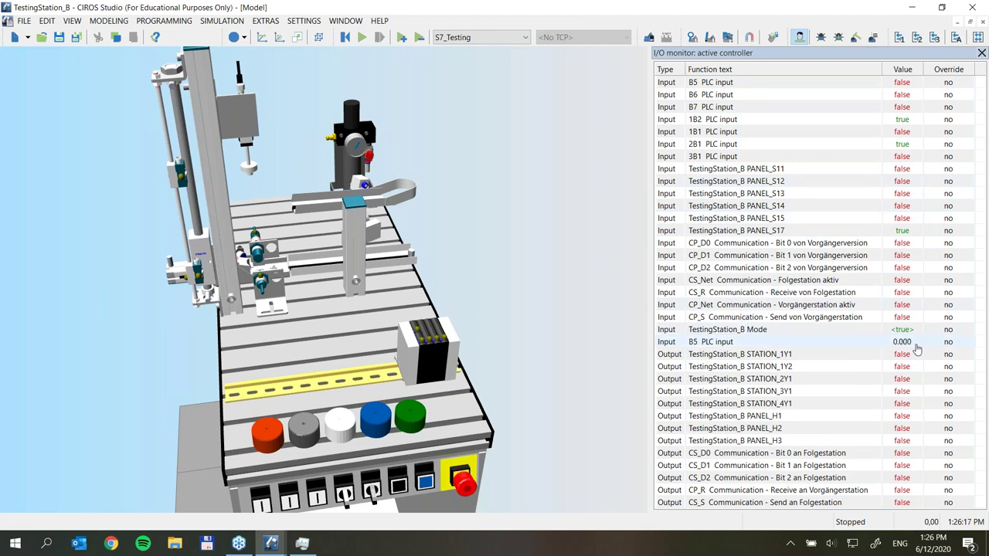
Widen the I/O monitor's Value column by moving its border with Override
left_click_drag(920, 68, 931, 68)
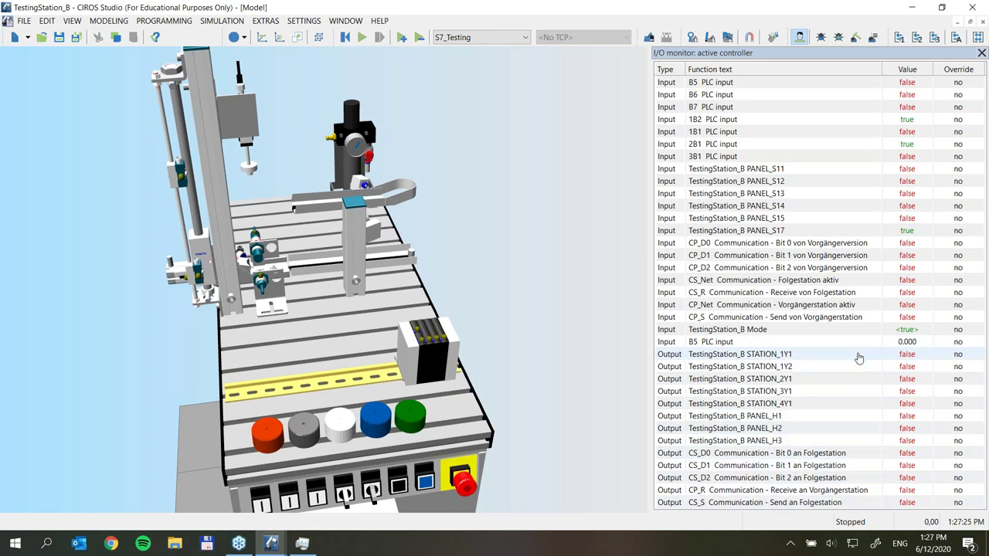
Override the eight outputs STATION_1Y1 through PANEL_H3 at false and start the simulation
left_click(761, 356)
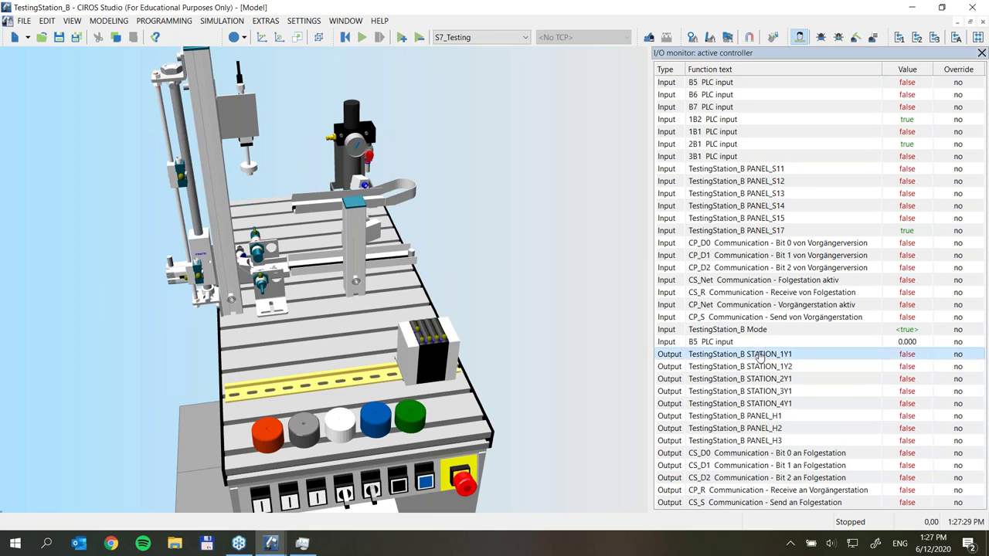
left_click(762, 440, "shift")
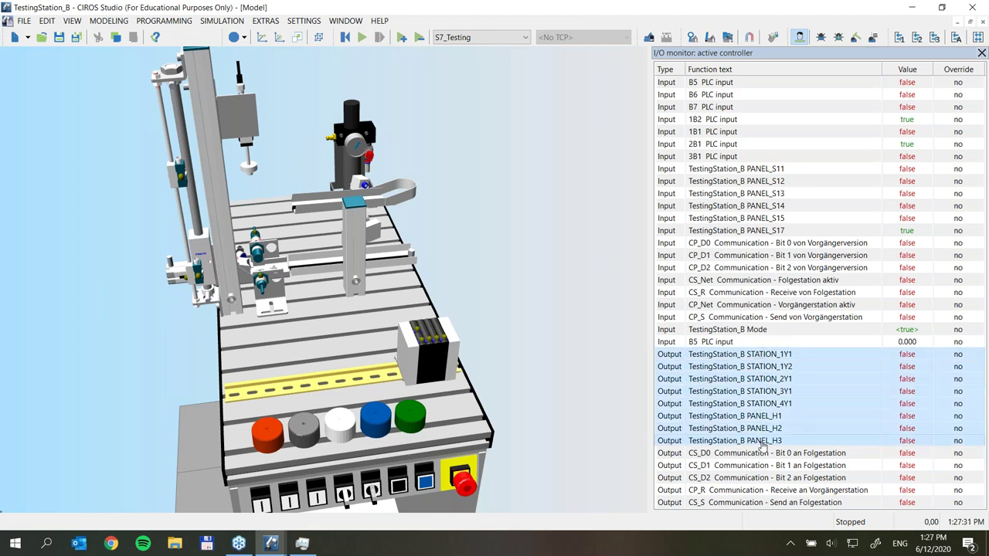
right_click(951, 358)
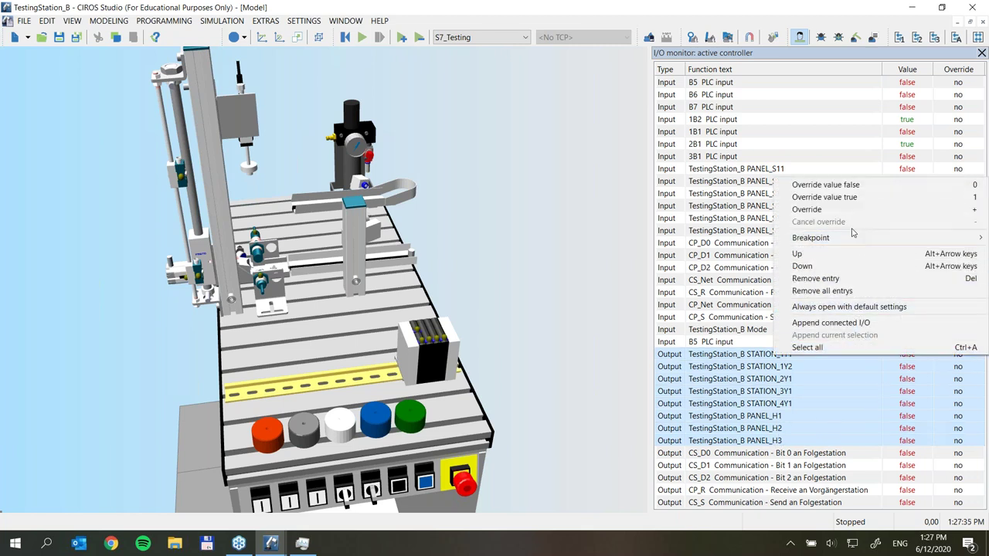
left_click(918, 214)
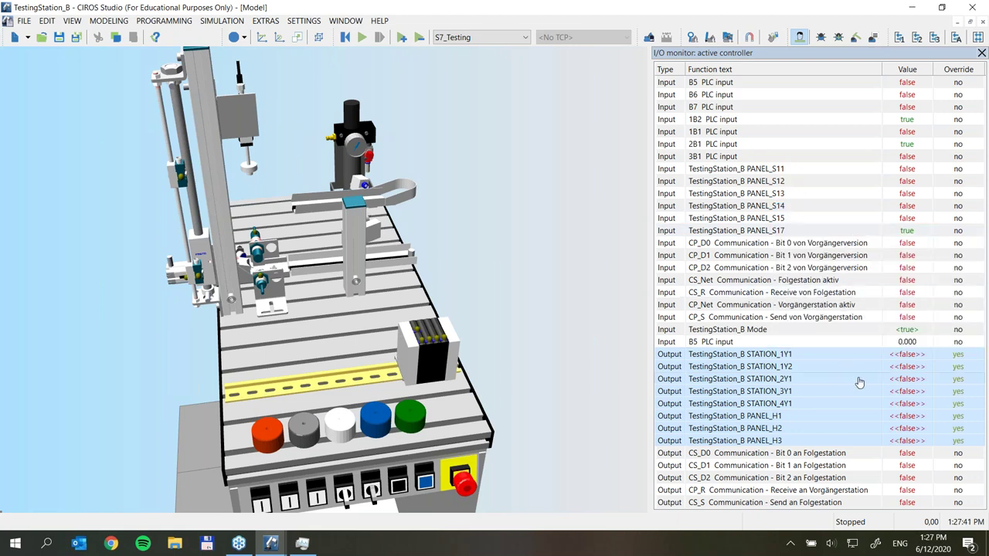
left_click(798, 355)
left_click(780, 378)
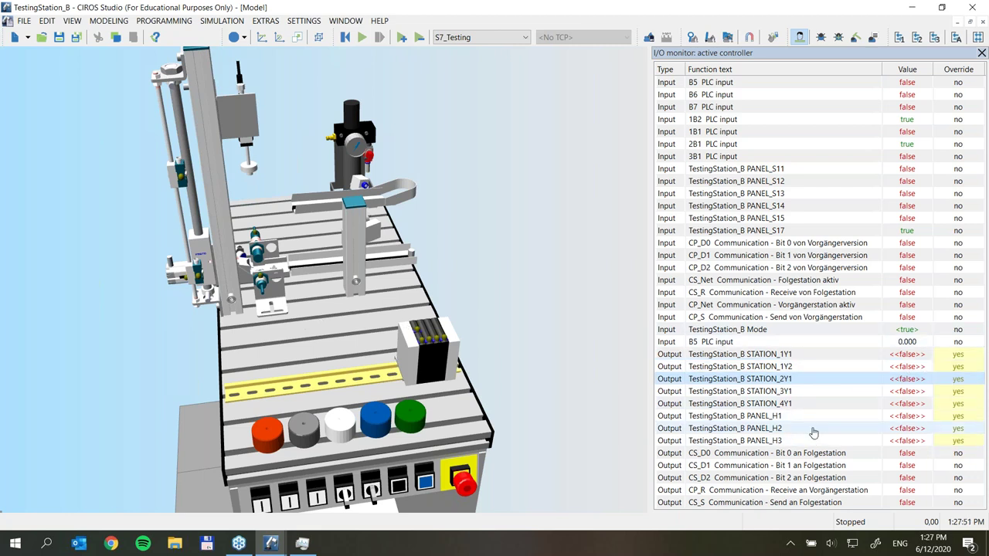
left_click(361, 38)
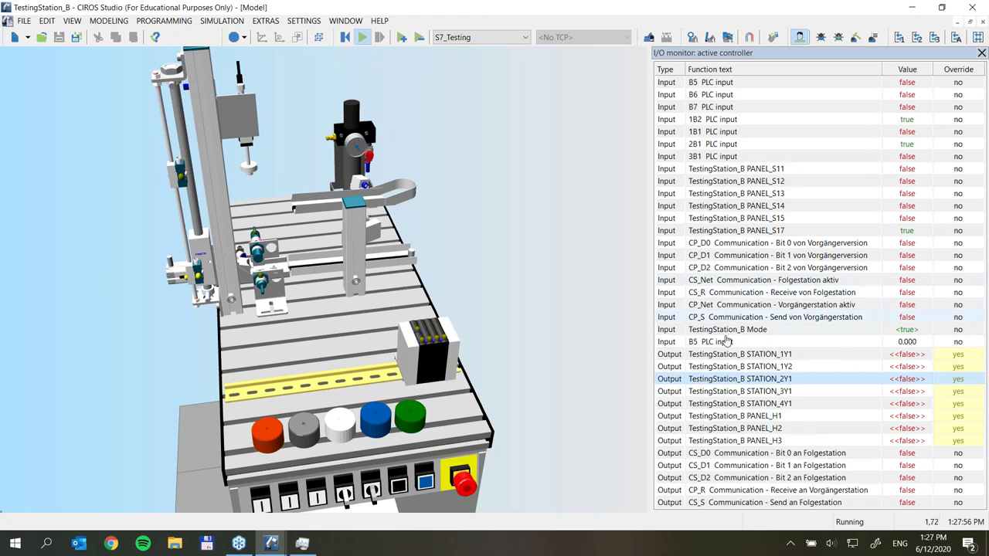
Place a red workpiece at the testing position so inputs B6 and B7 turn true
left_click(263, 436)
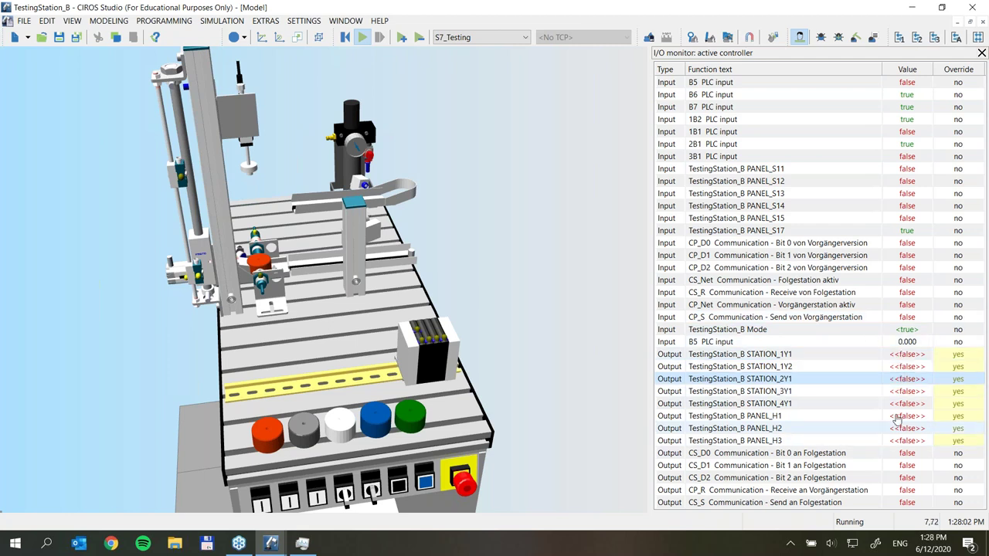
right_click(828, 355)
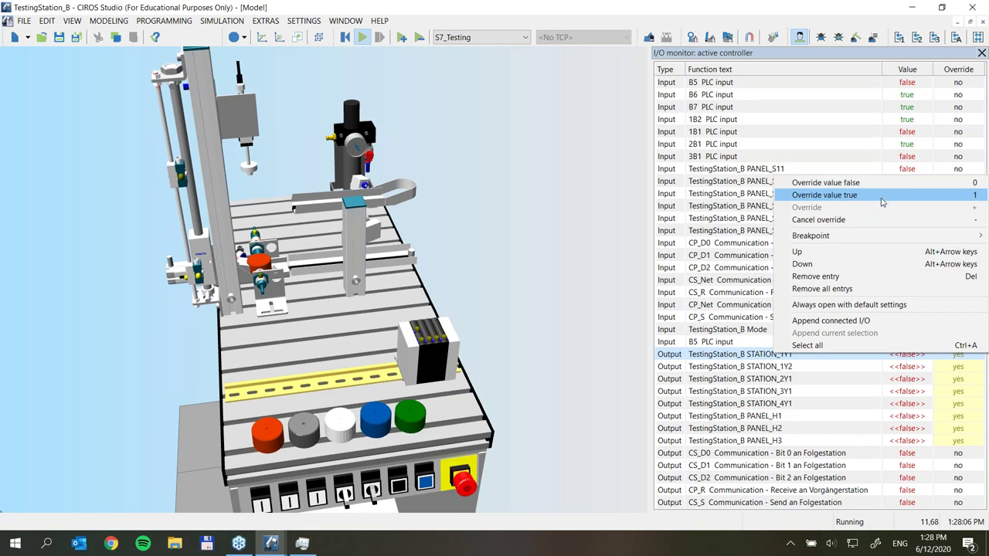
left_click(858, 381)
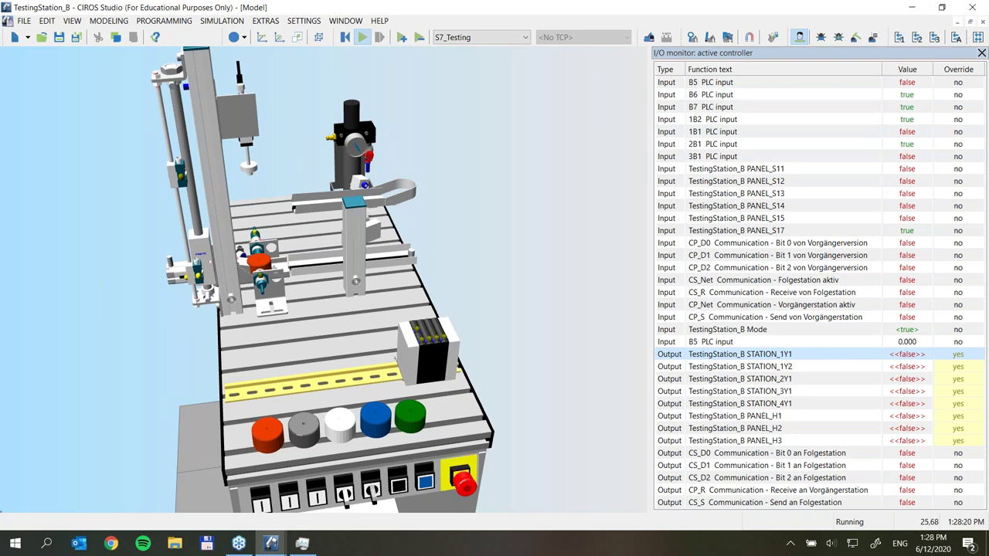
key("F1")
left_click_drag(816, 211, 623, 45)
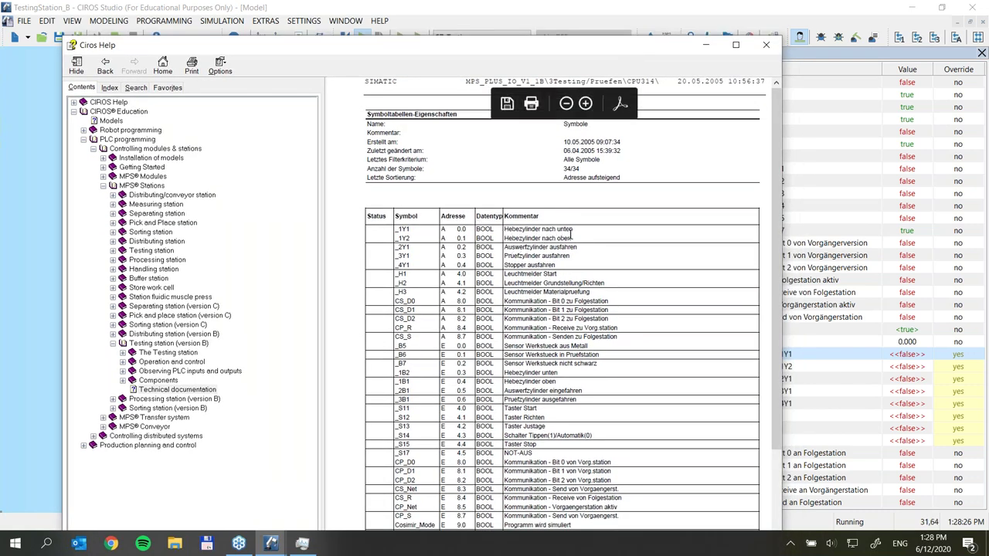
left_click_drag(572, 48, 988, 54)
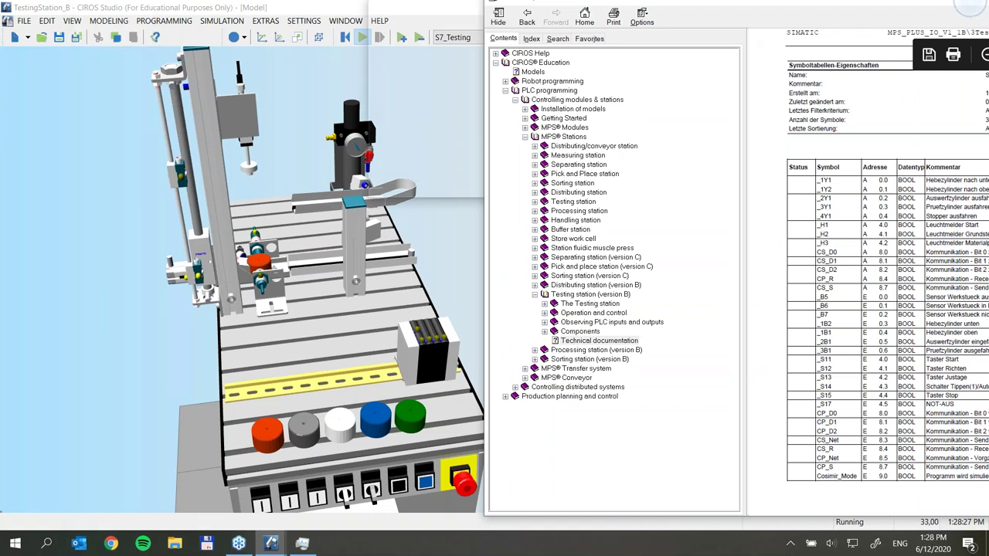
key("alt+Tab")
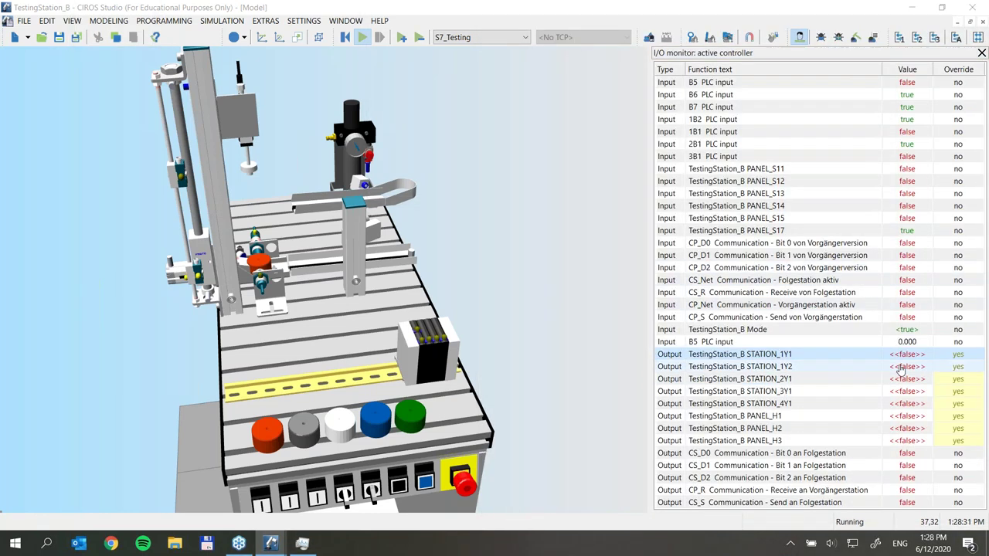
Test the STATION_1Y2 and STATION_1Y1 overrides by forcing each true and back to false
left_click(771, 368)
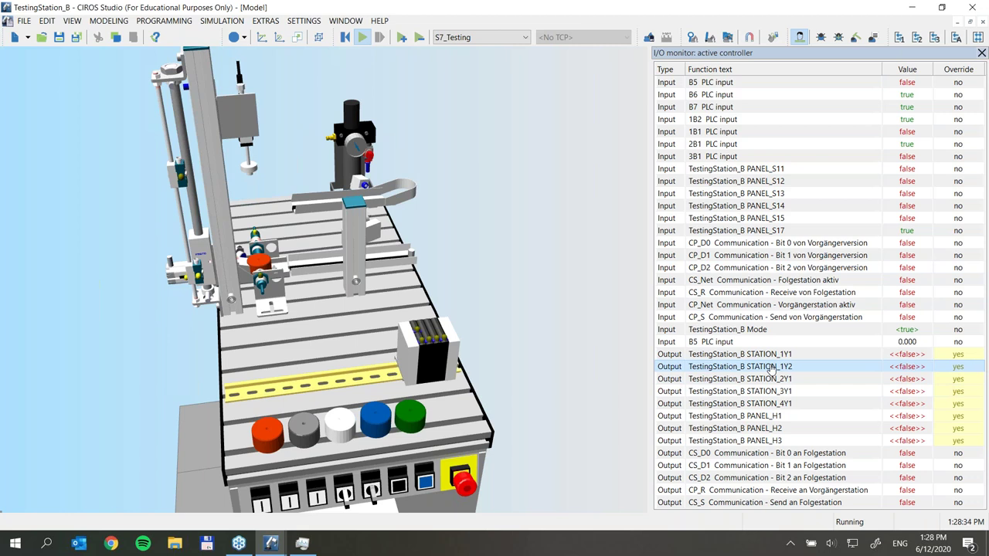
double_click(771, 368)
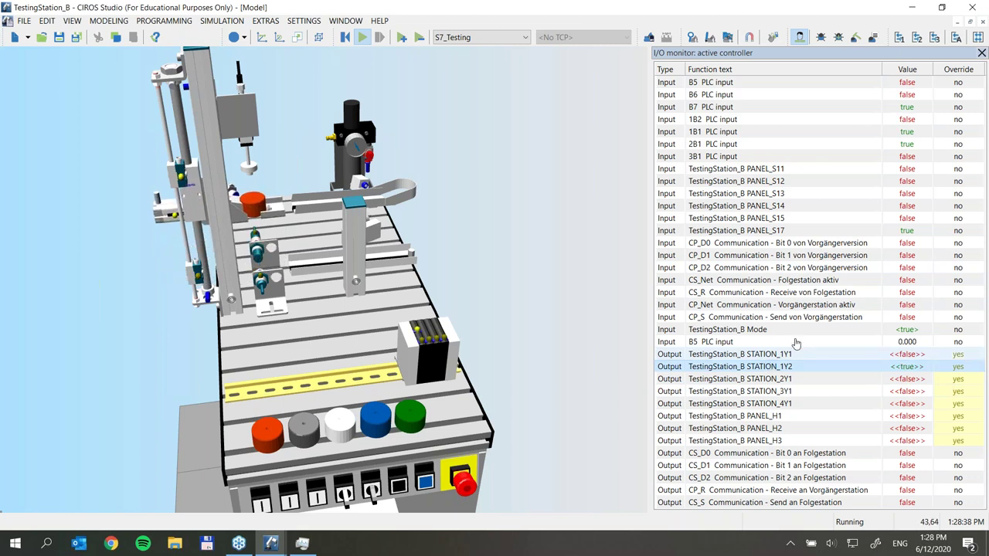
left_click(826, 359)
double_click(826, 359)
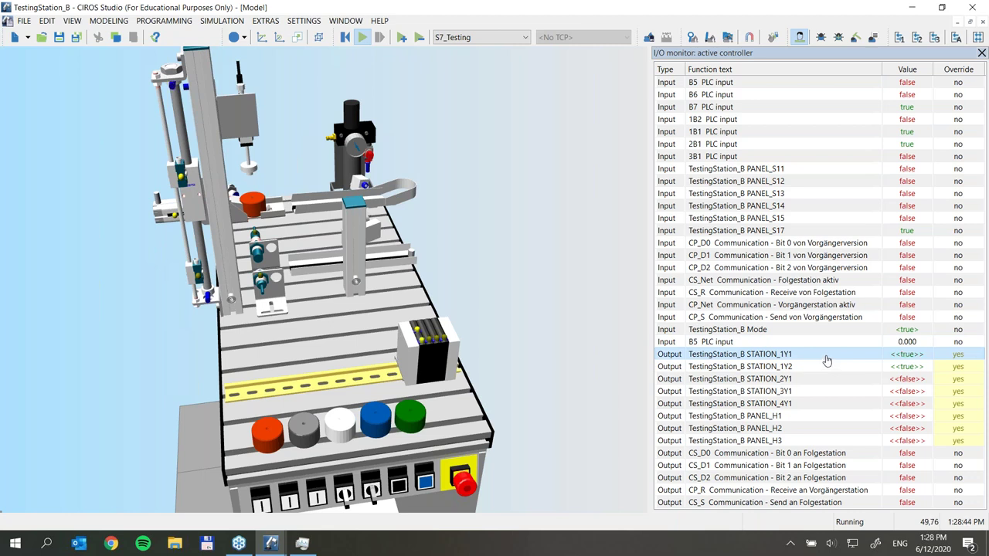
double_click(827, 359)
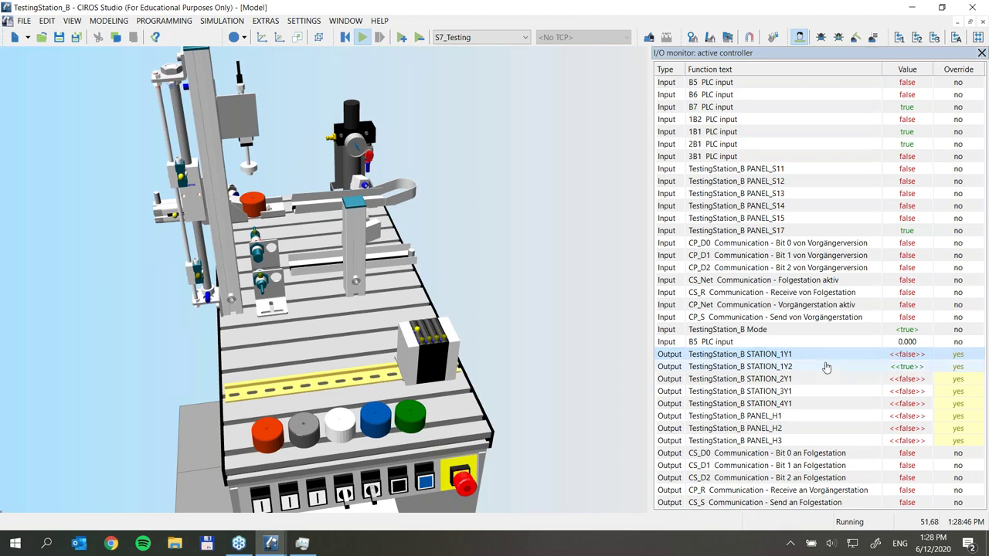
left_click(826, 367)
double_click(826, 369)
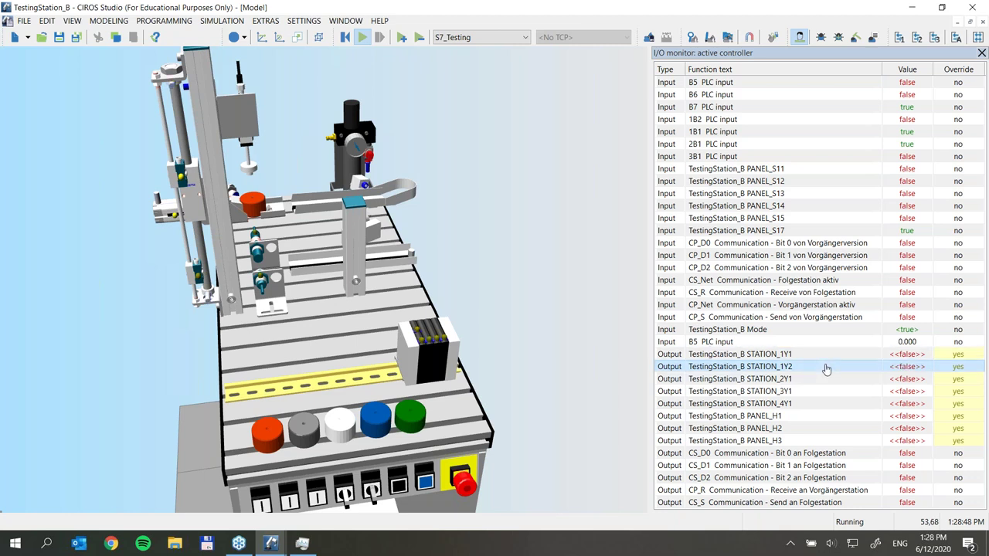
Push the red workpiece with STATION_1Y1, reset it, then force STATION_1Y2 true to raise it
left_click(824, 359)
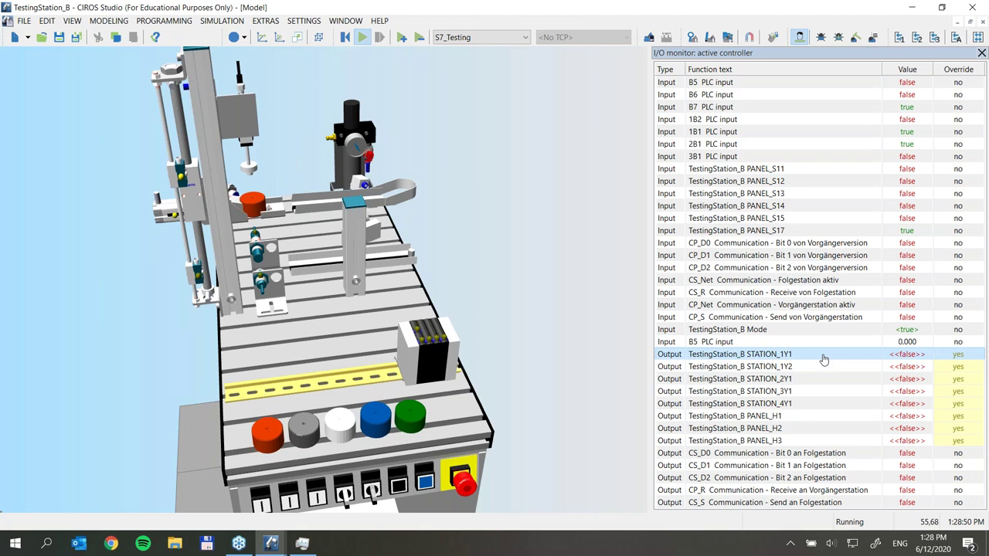
double_click(823, 358)
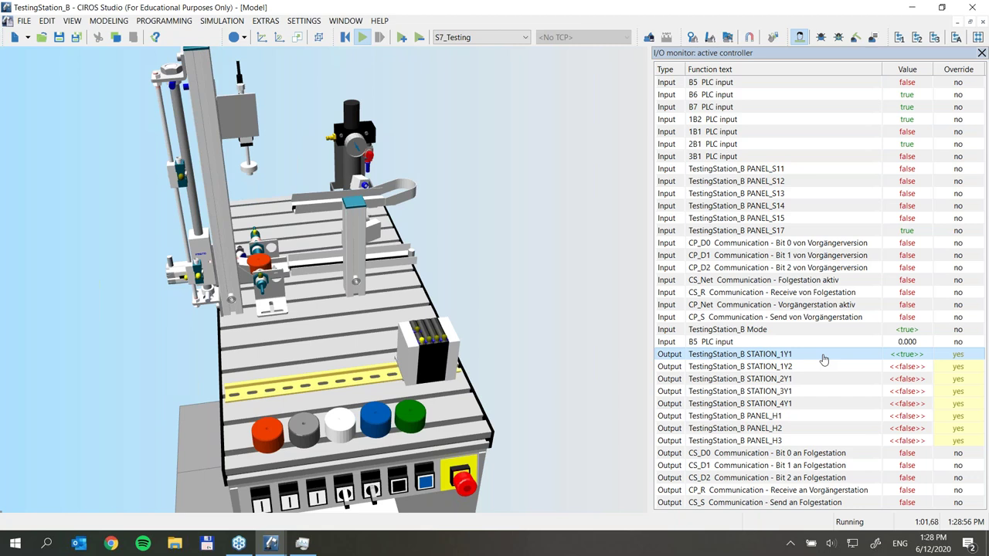
double_click(823, 359)
left_click(834, 369)
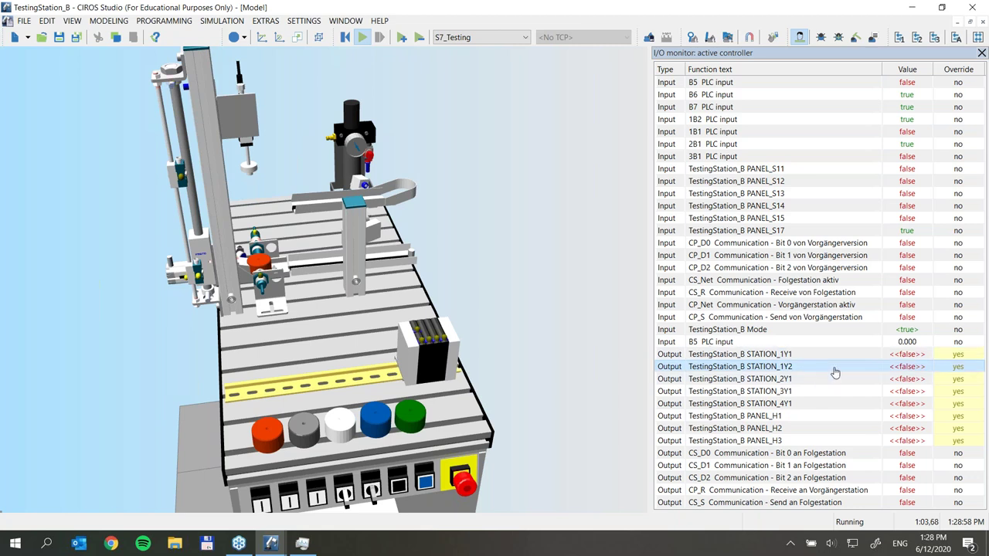
double_click(836, 373)
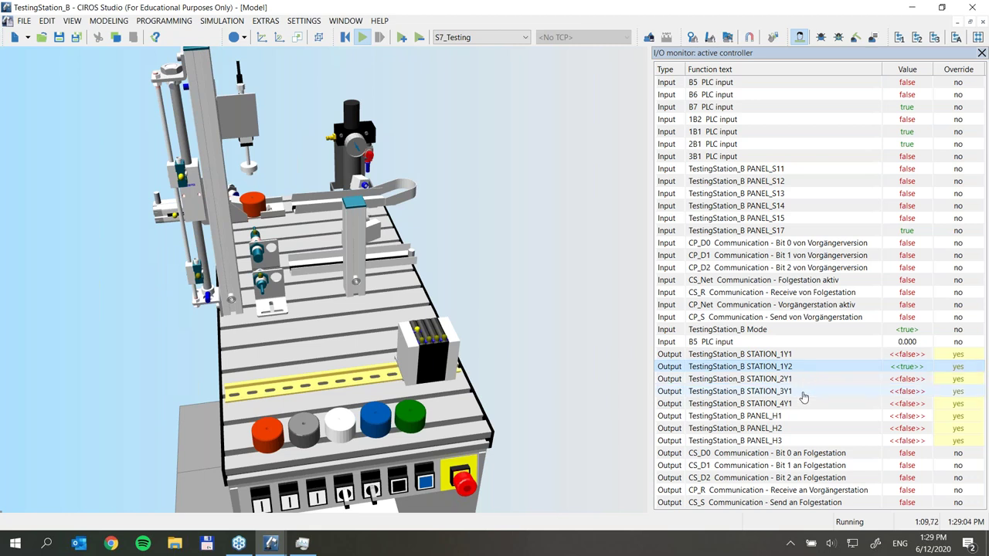
left_click(804, 391)
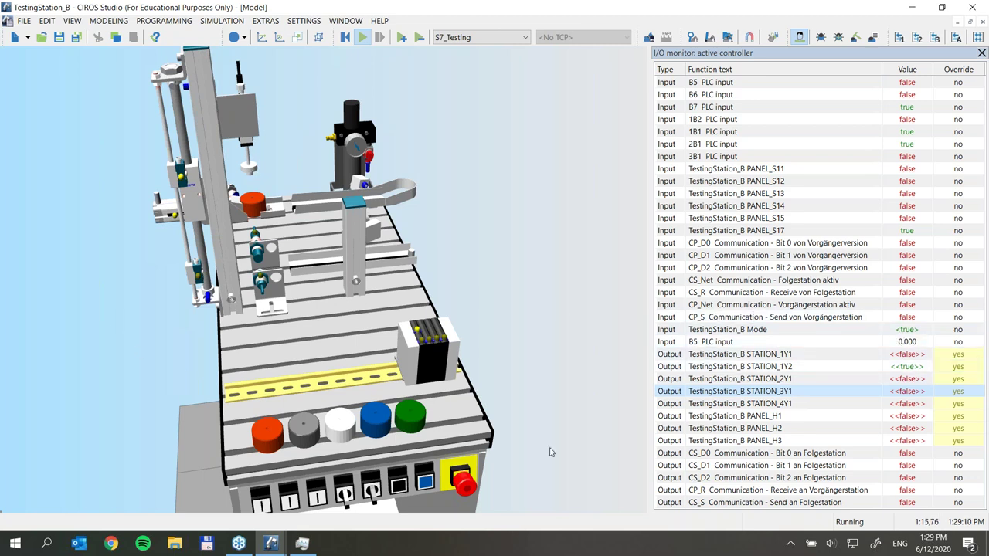
Lower and raise the measuring cylinder with STATION_3Y1, then force STATION_4Y1 true
double_click(860, 393)
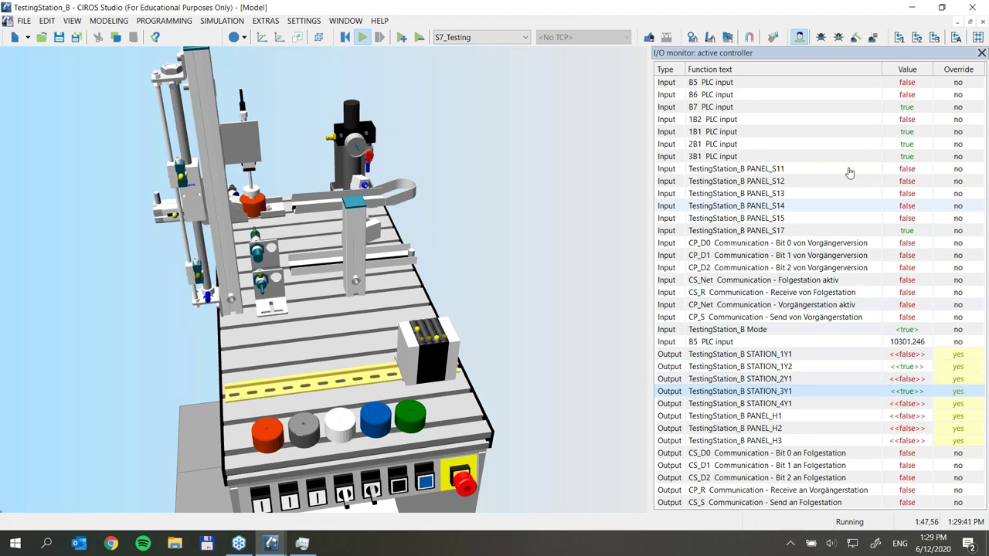
left_click(906, 392)
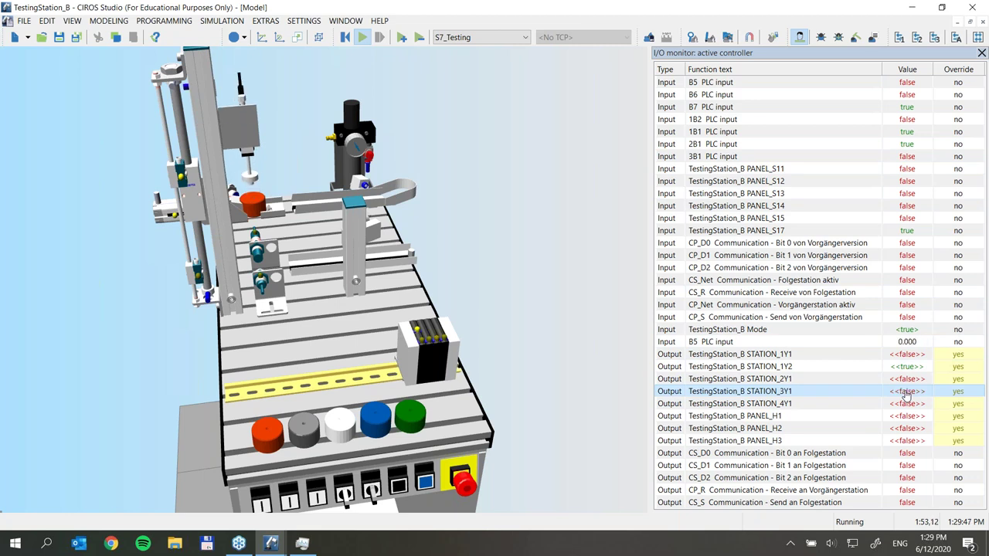
left_click(900, 405)
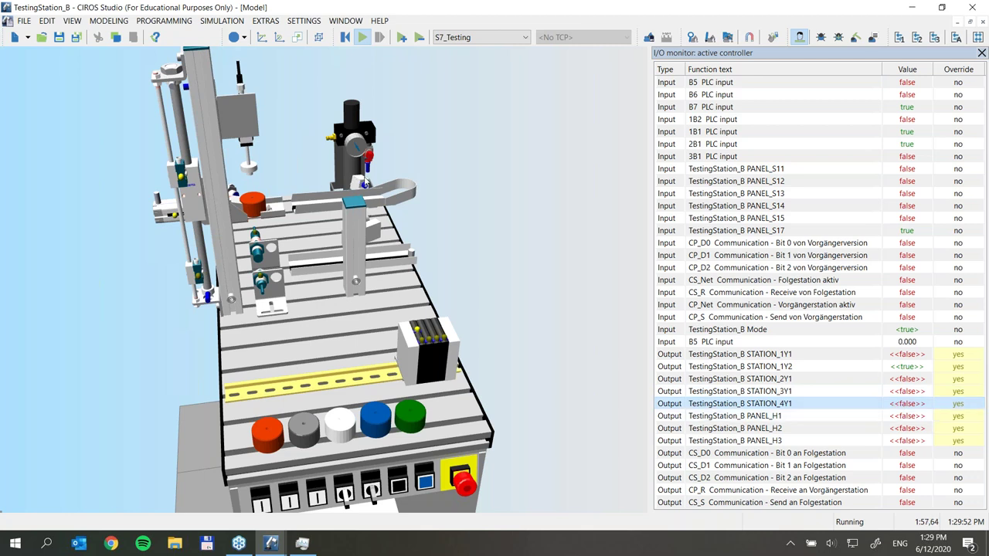
key("space")
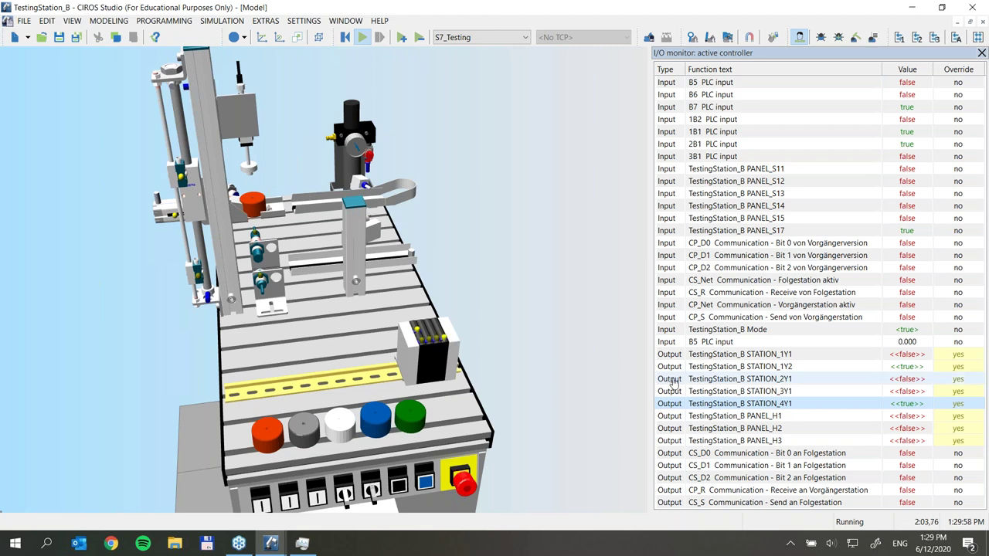
Eject the red workpiece with STATION_2Y1, reset STATION_4Y1, lower the lift, and force STATION_1Y1 true
left_click(751, 380)
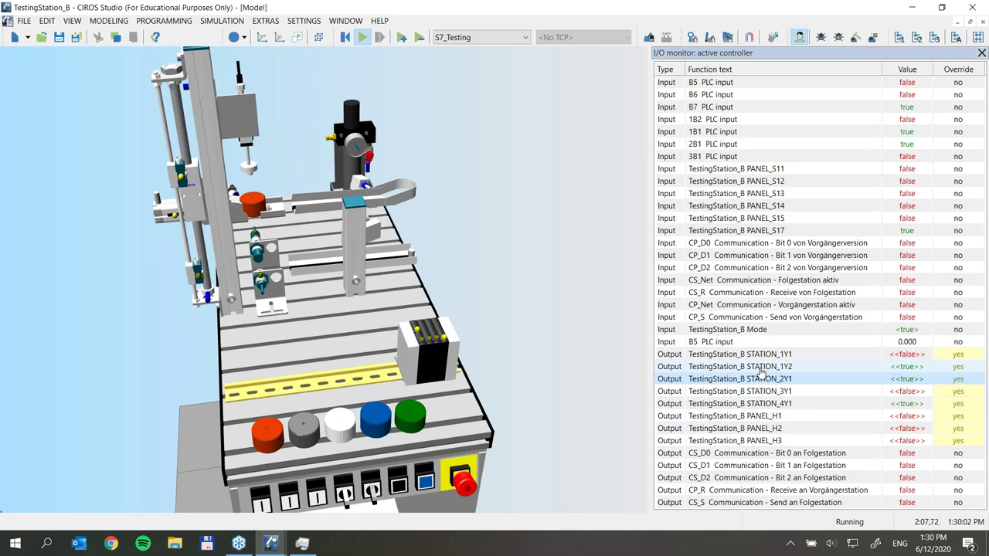
key("space")
key("space")
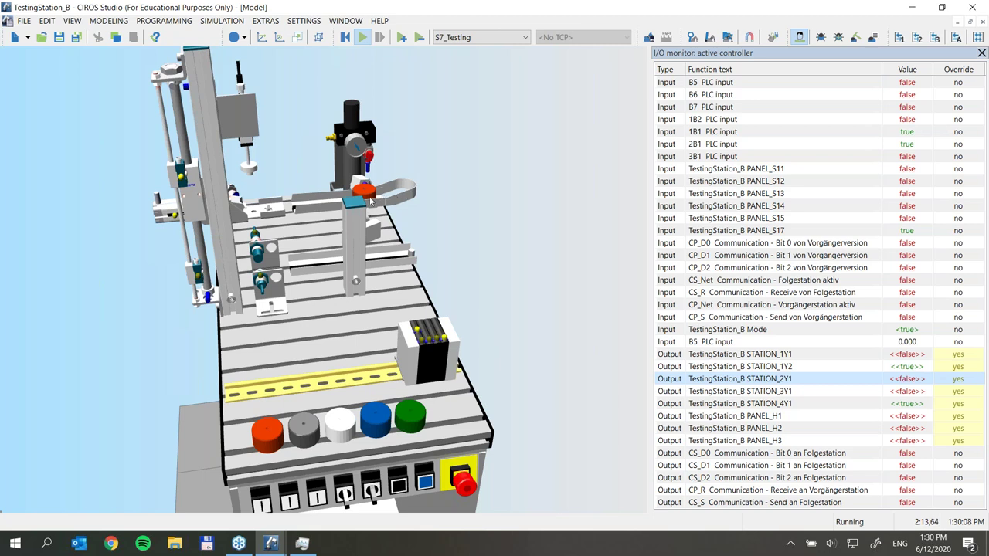
left_click(824, 406)
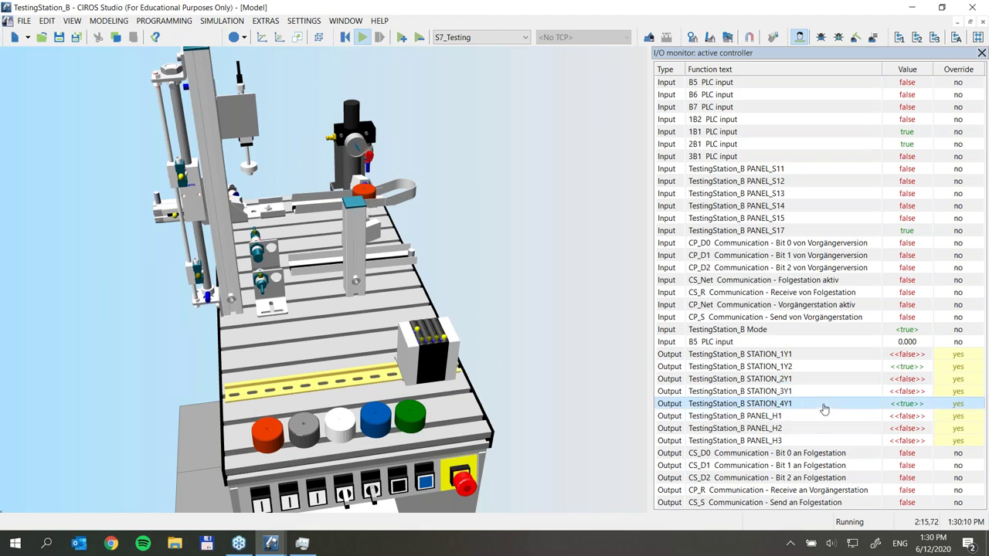
key("space")
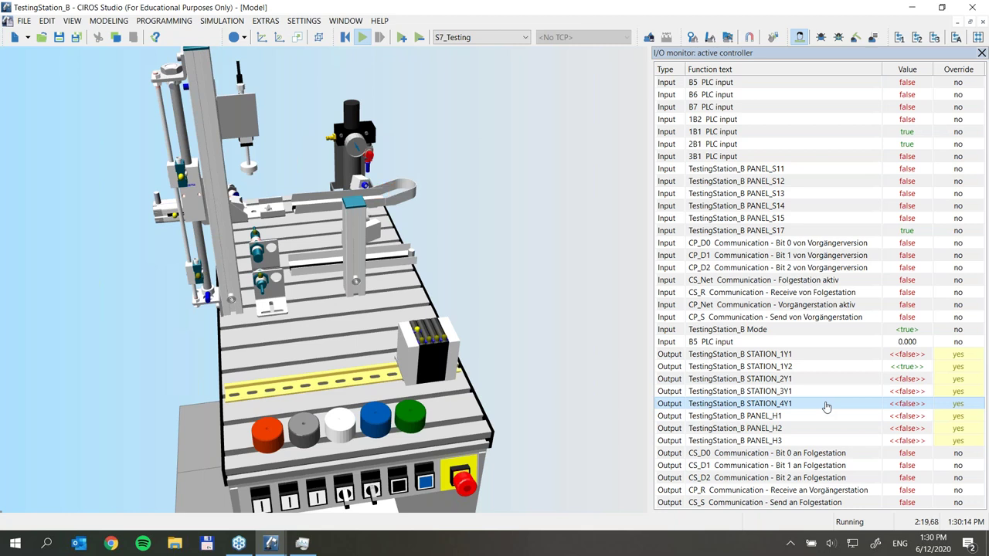
left_click(809, 367)
key("space")
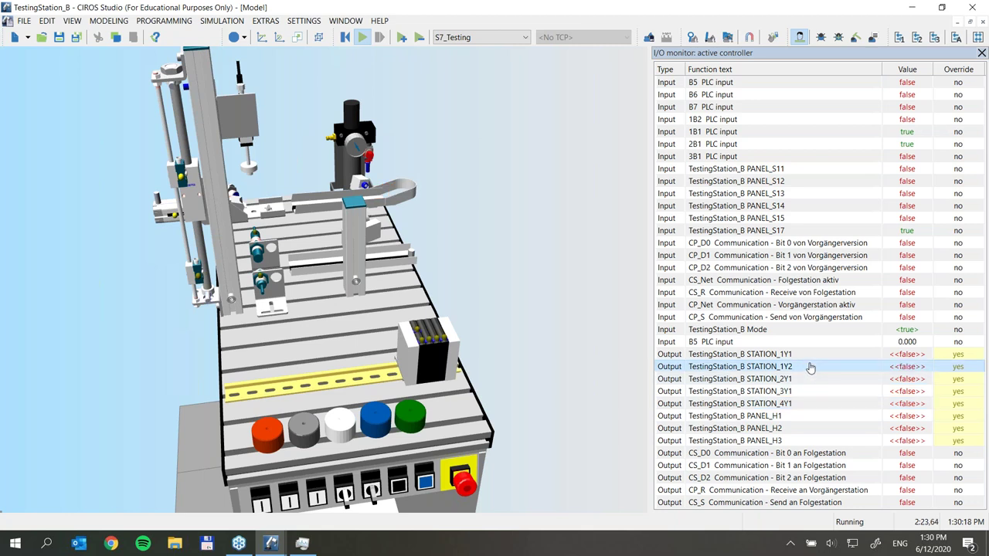
left_click(812, 355)
key("space")
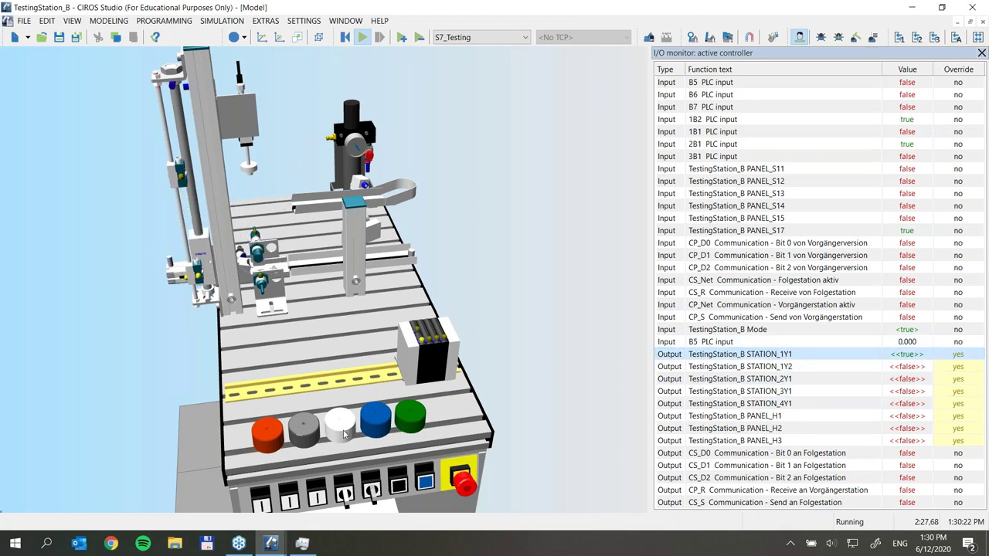
Insert a green workpiece, reset STATION_1Y1, raise it with STATION_1Y2, and lower the measuring cylinder
left_click(410, 421)
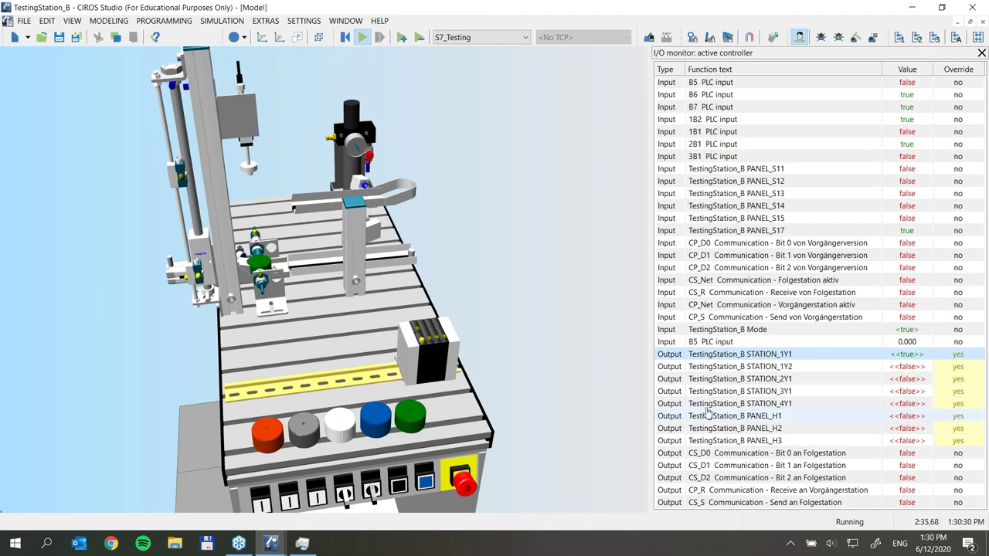
double_click(782, 354)
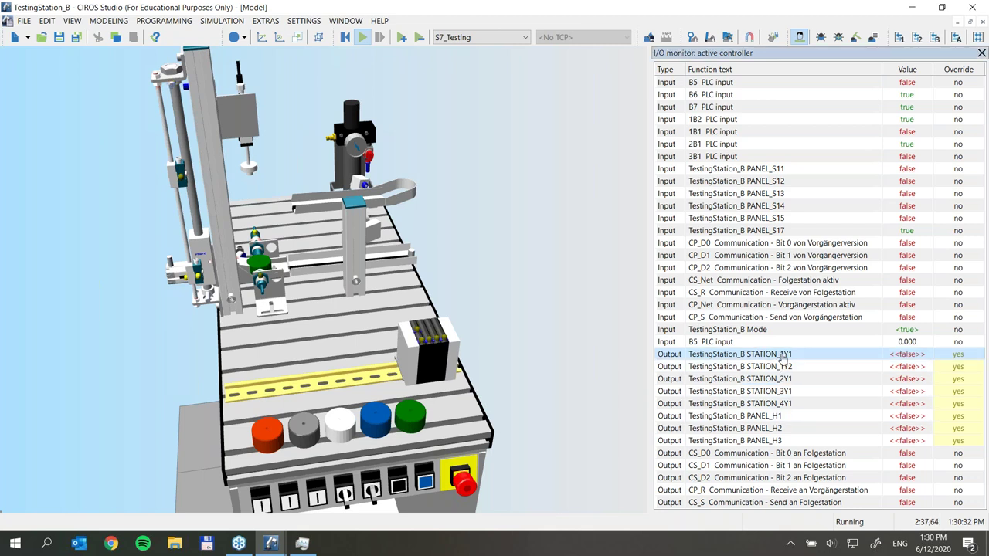
left_click(743, 370)
double_click(743, 367)
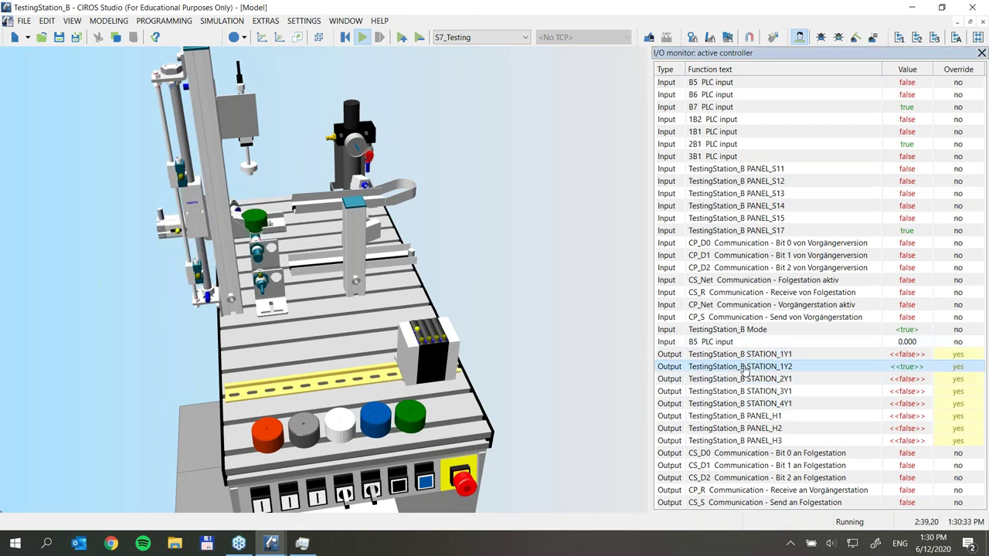
double_click(764, 392)
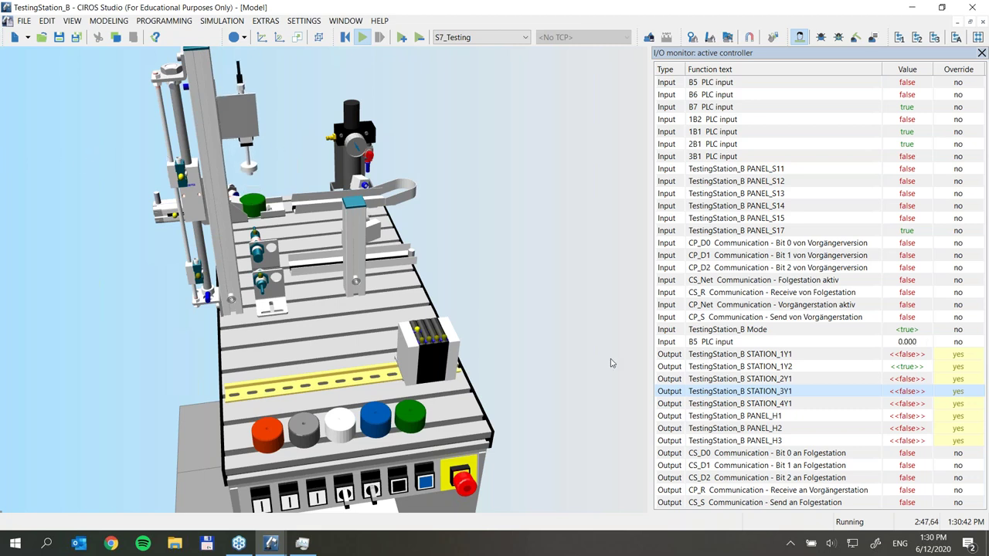
Lower the lift, eject the green workpiece with STATION_2Y1, then reset STATION_2Y1 and STATION_1Y1
left_click(779, 367)
double_click(780, 368)
double_click(784, 355)
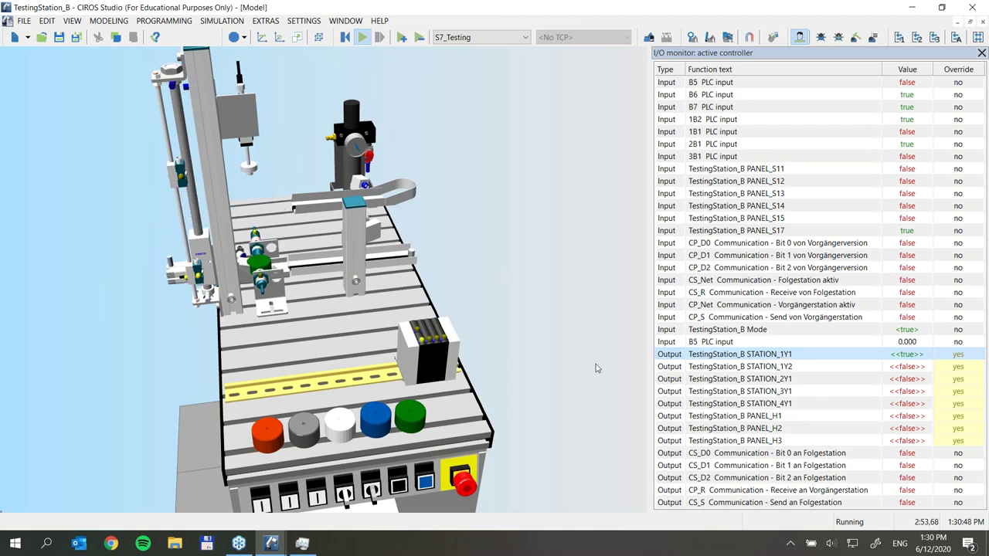
left_click(755, 380)
double_click(756, 380)
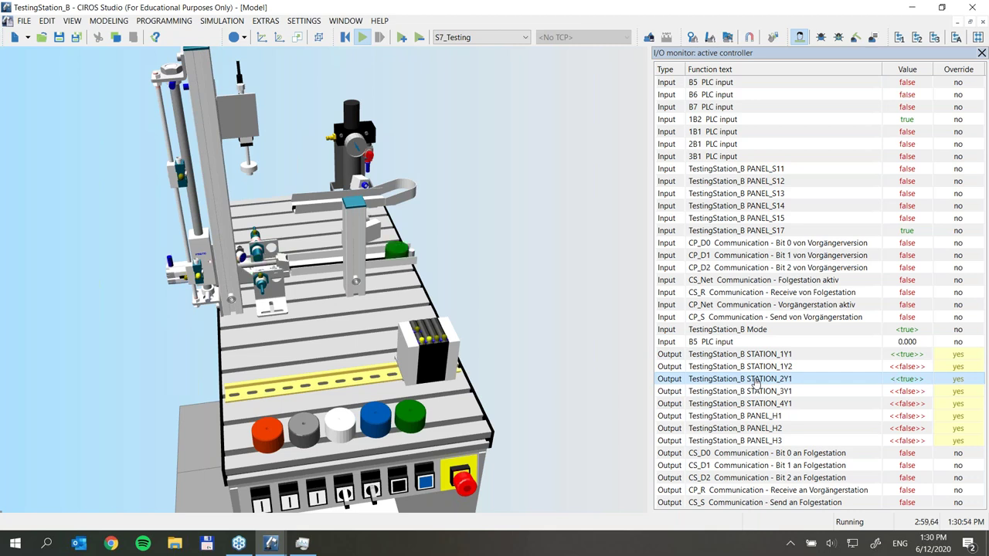
double_click(755, 380)
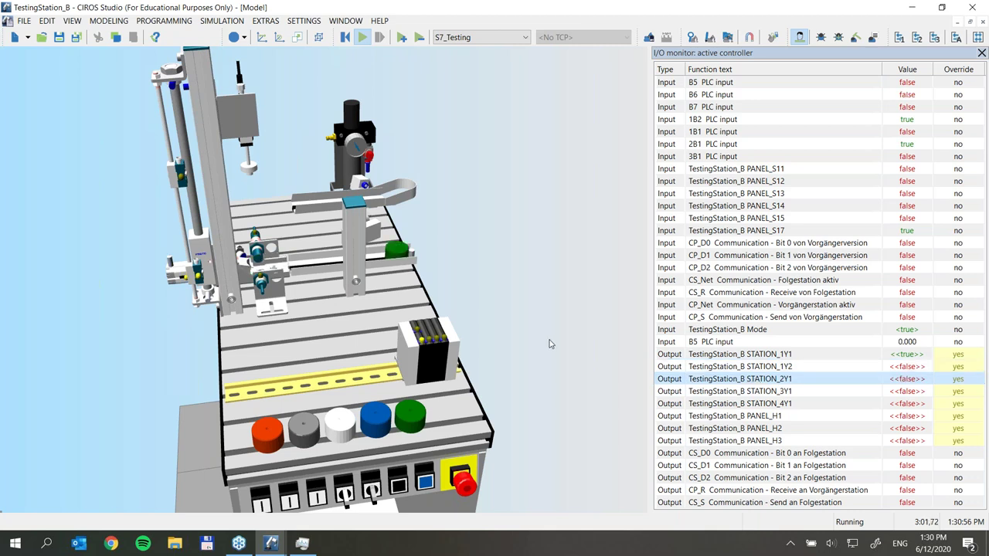
double_click(722, 355)
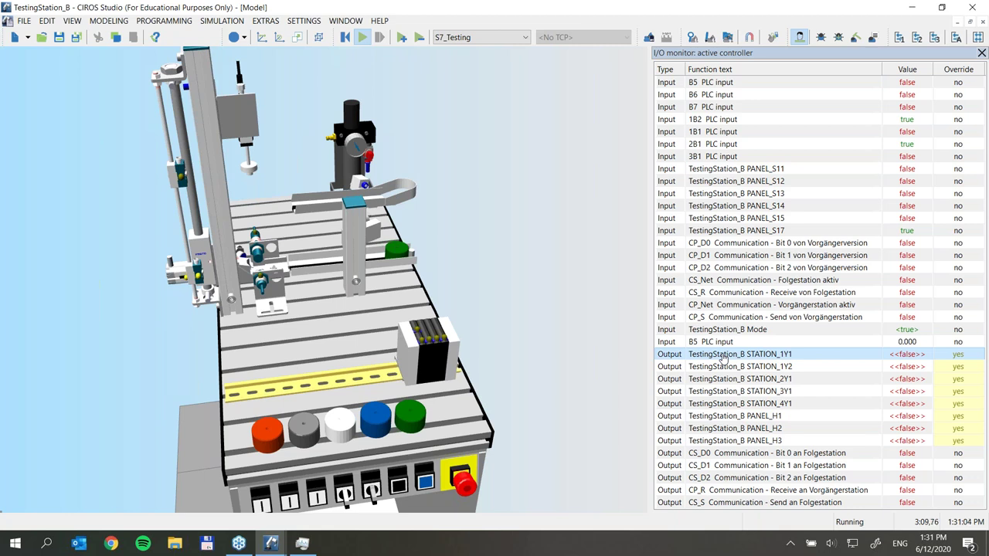
Force STATION_1Y2 true to move the lift cylinder, then reset it to false
left_click(909, 417)
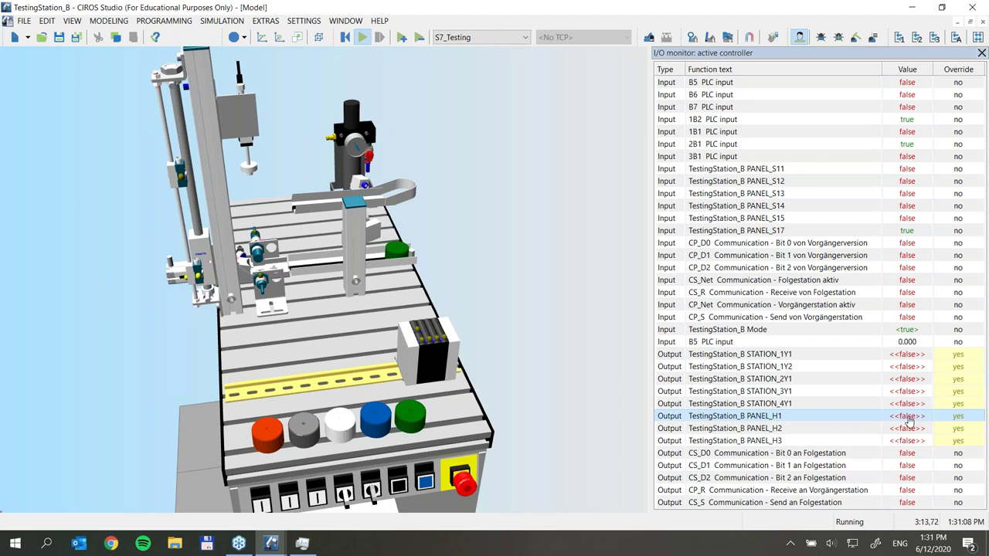
left_click(809, 368)
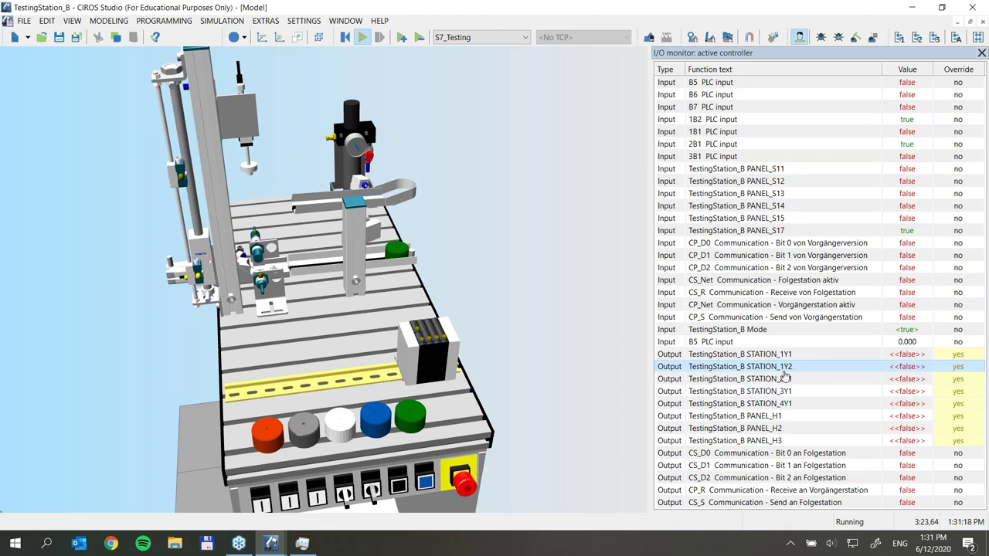
left_click(467, 488)
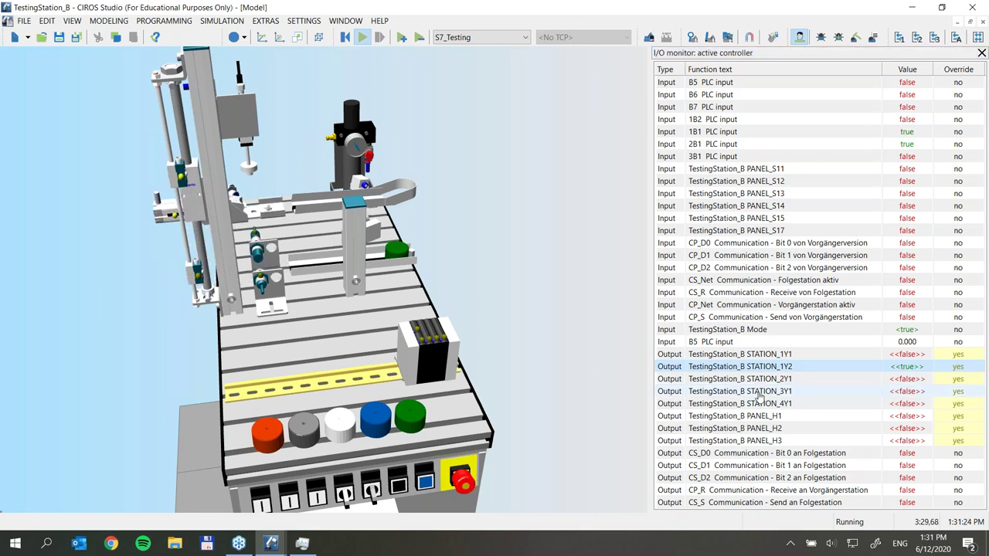
double_click(788, 368)
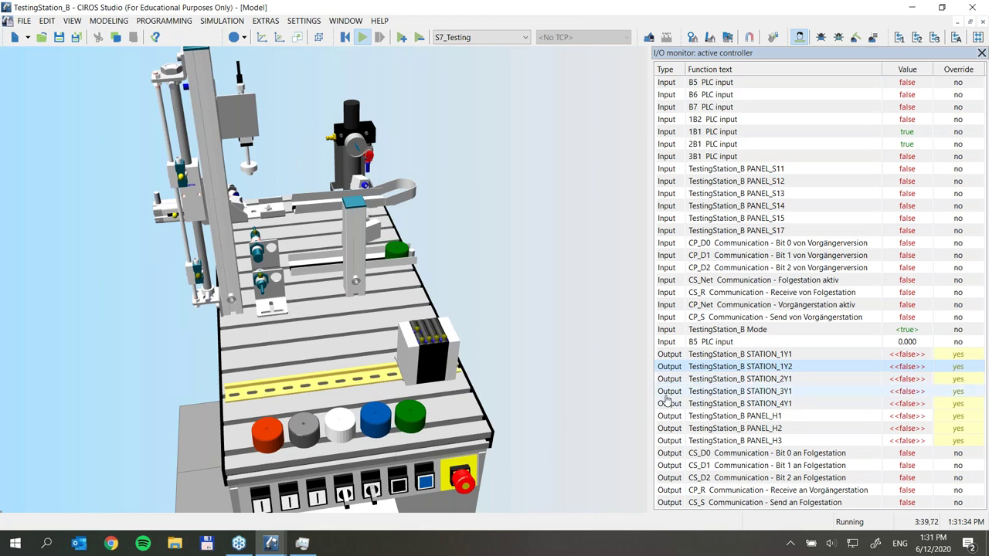
Press the station panel's emergency stop and force STATION_1Y1 true
left_click(461, 481)
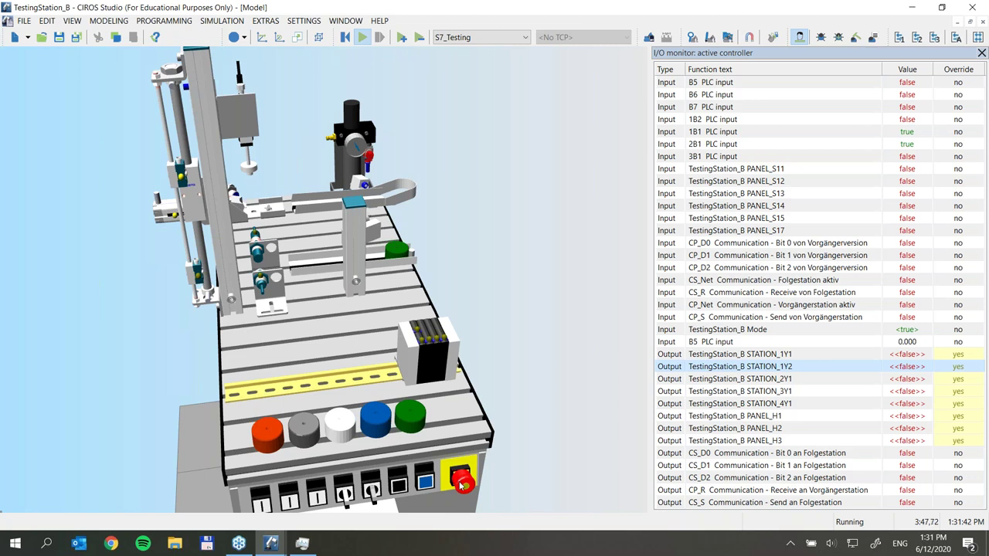
left_click(798, 354)
double_click(798, 354)
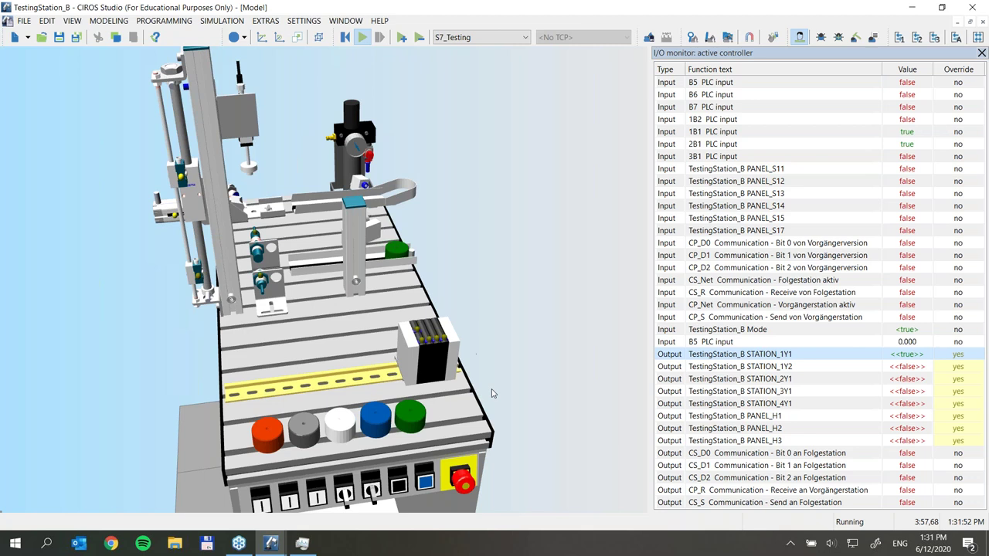
Toggle the emergency stop so PANEL_S17 reads true, press the blue panel button, and open CIROS Help
left_click(462, 479)
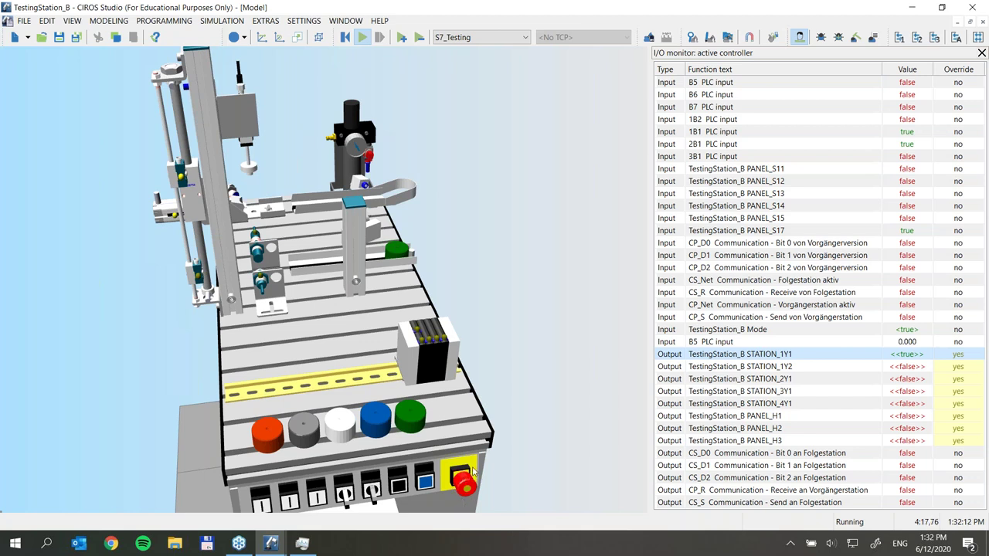
left_click(426, 485)
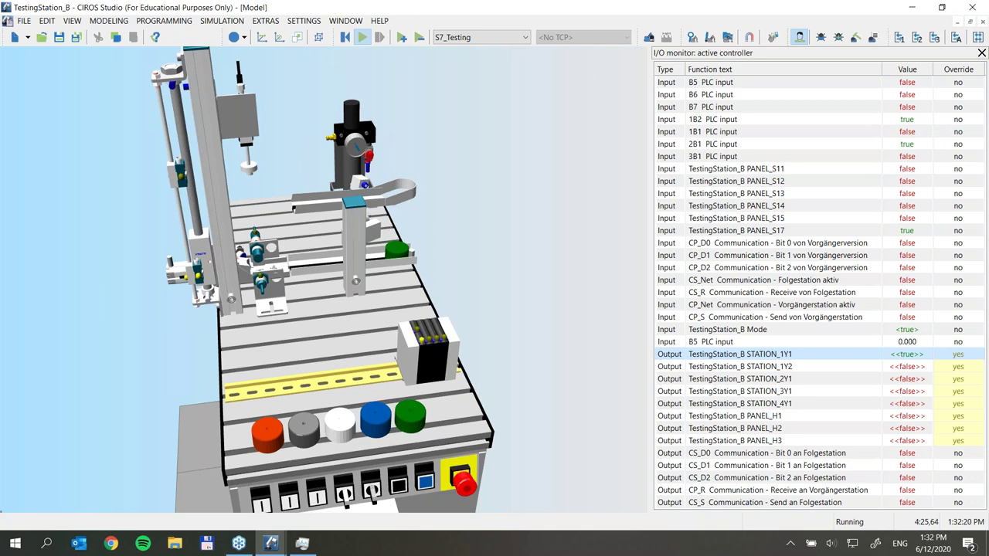
left_click(800, 37)
Maximize the CIROS Help window and return to the Technical documentation page
left_click_drag(667, 192, 542, 26)
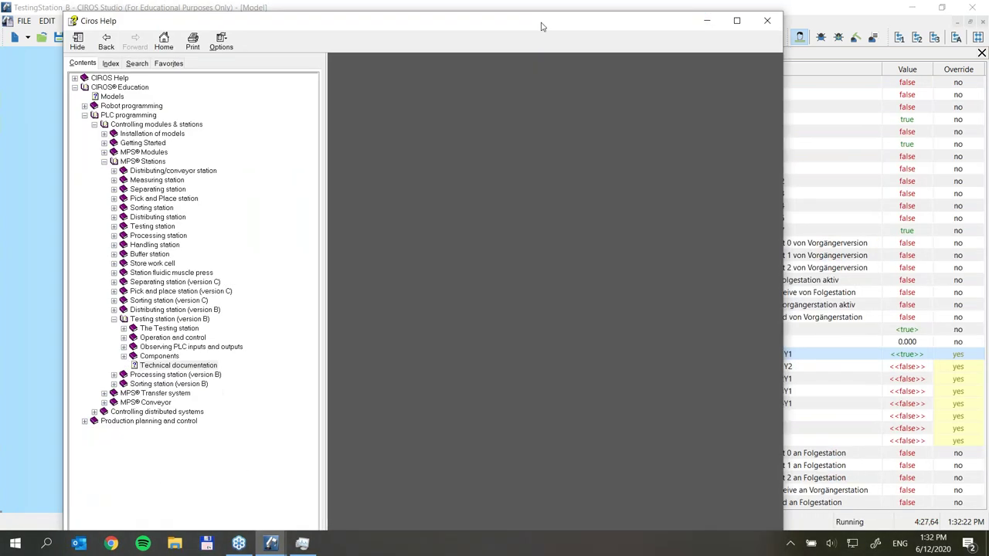
double_click(542, 27)
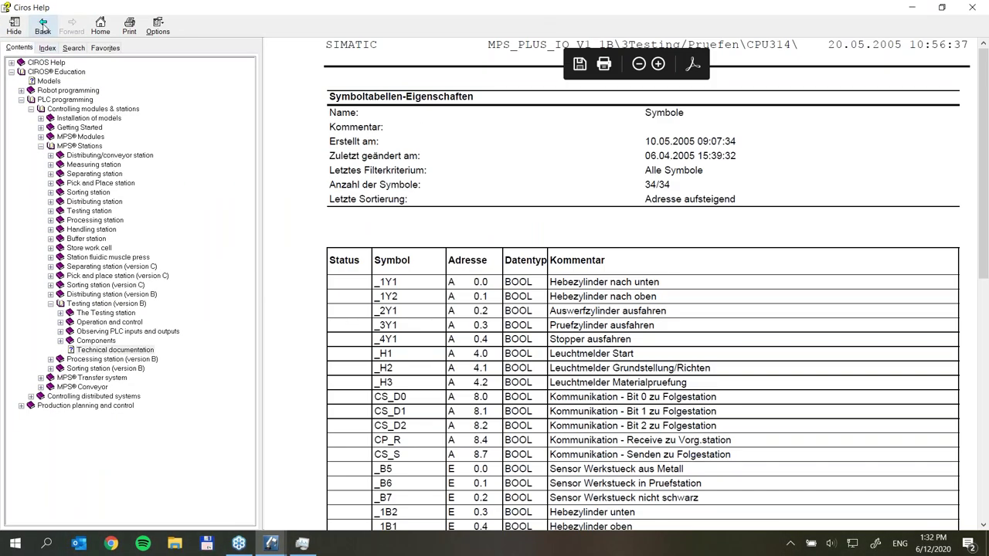
left_click(42, 26)
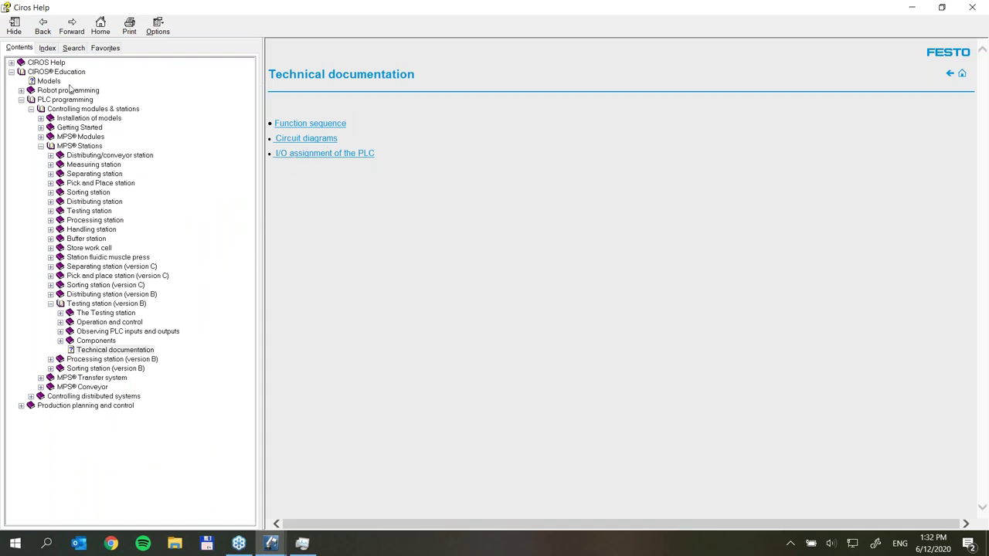
Review the Testing station's function sequence chart and PLC I/O assignment, then go back to the overview
left_click(304, 125)
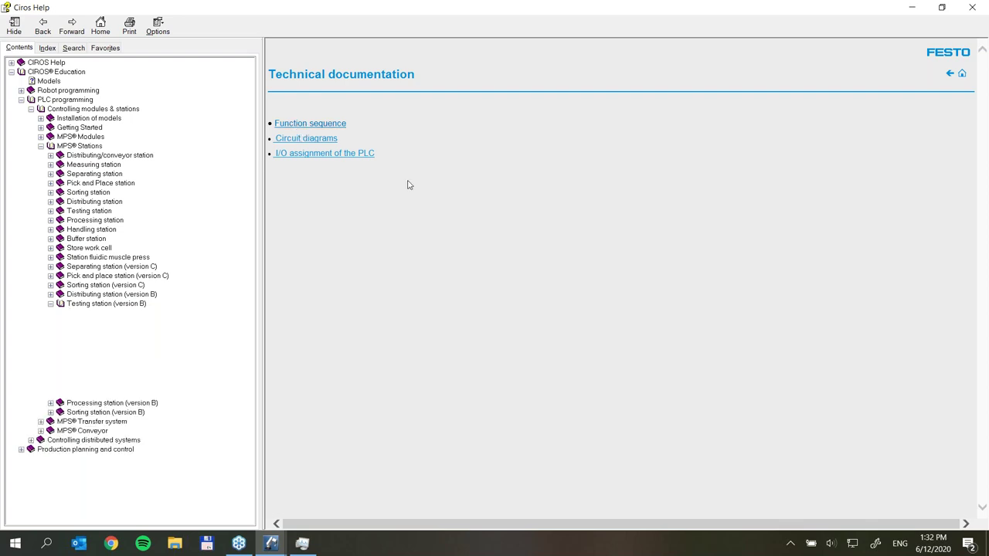
left_click(43, 25)
left_click(313, 153)
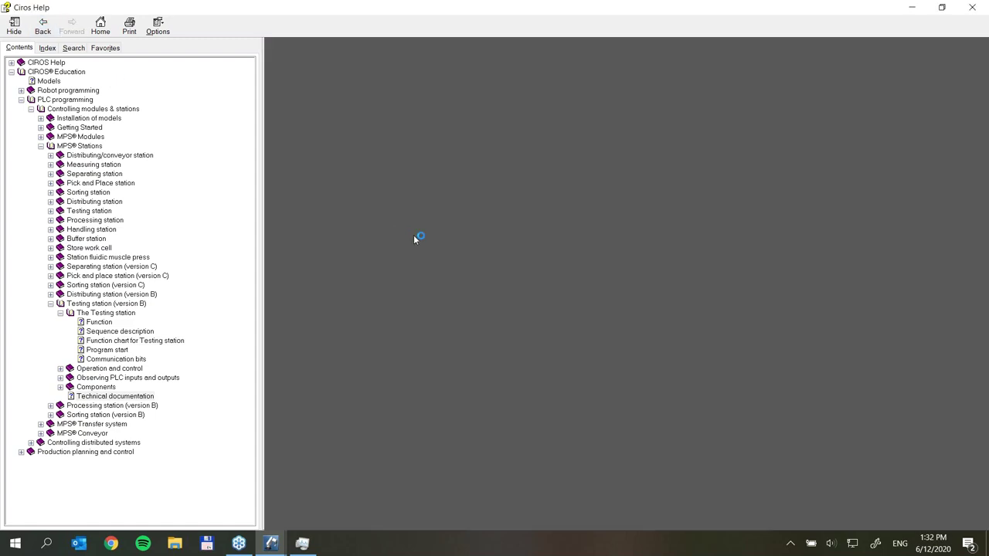
scroll(420, 250, "down", 10)
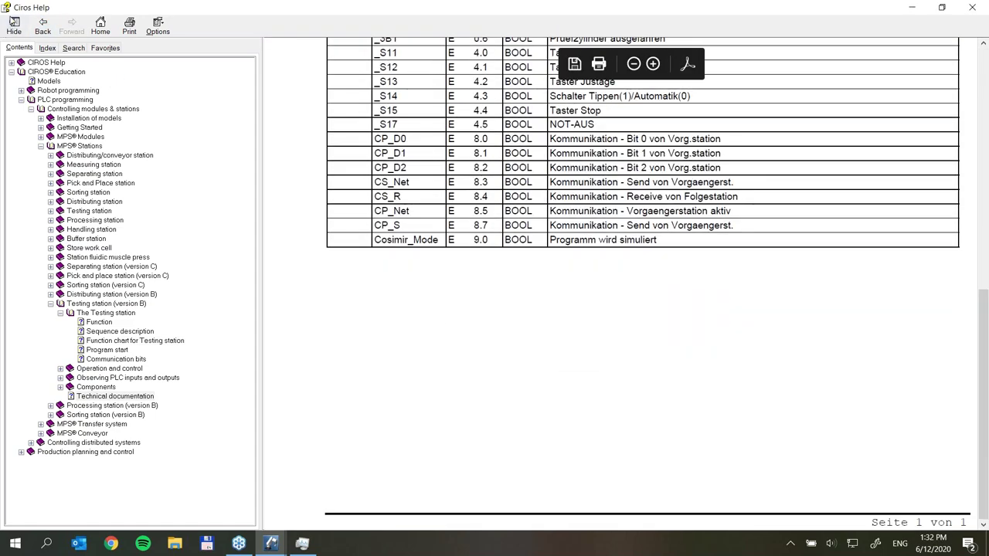
left_click(43, 26)
left_click(42, 26)
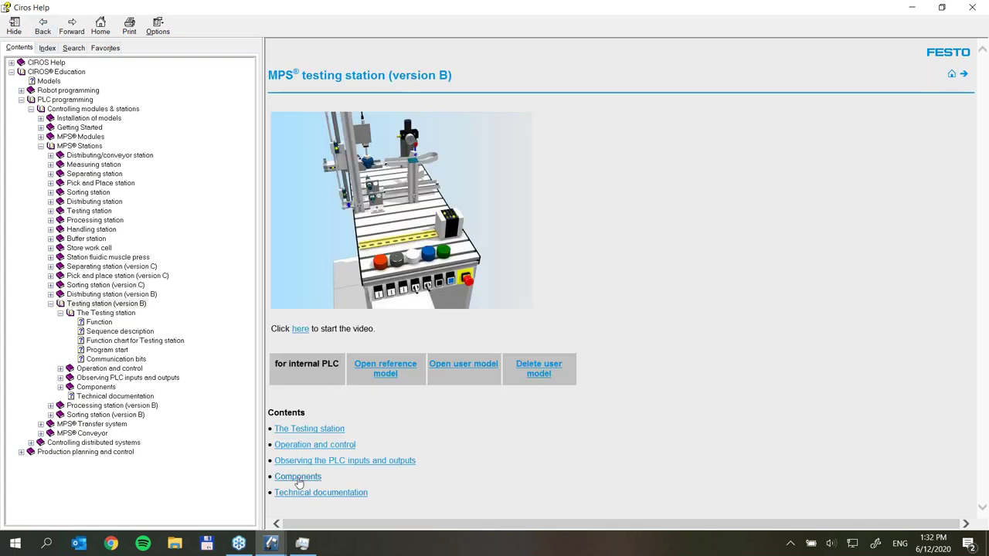
Read the Components page and The Testing station description page
left_click(298, 476)
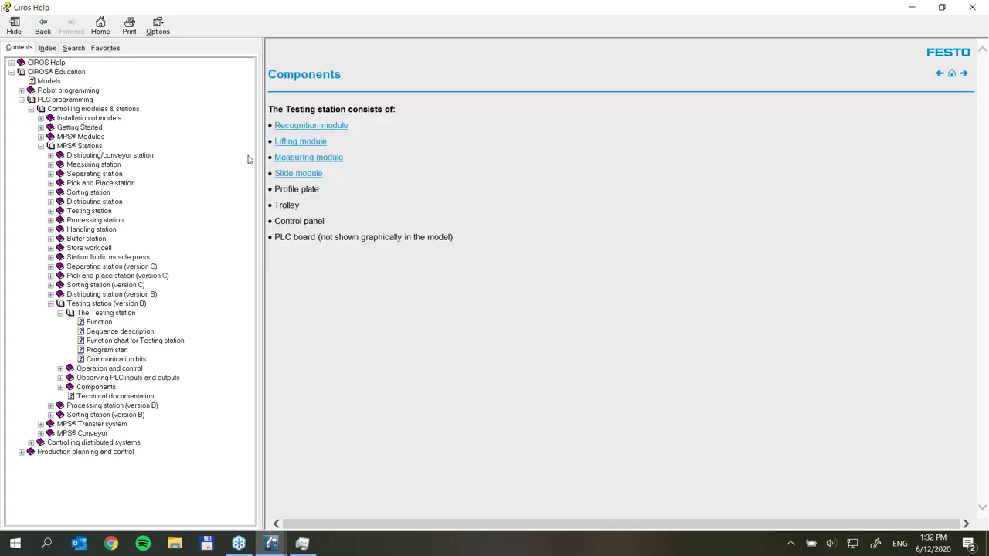
left_click(42, 25)
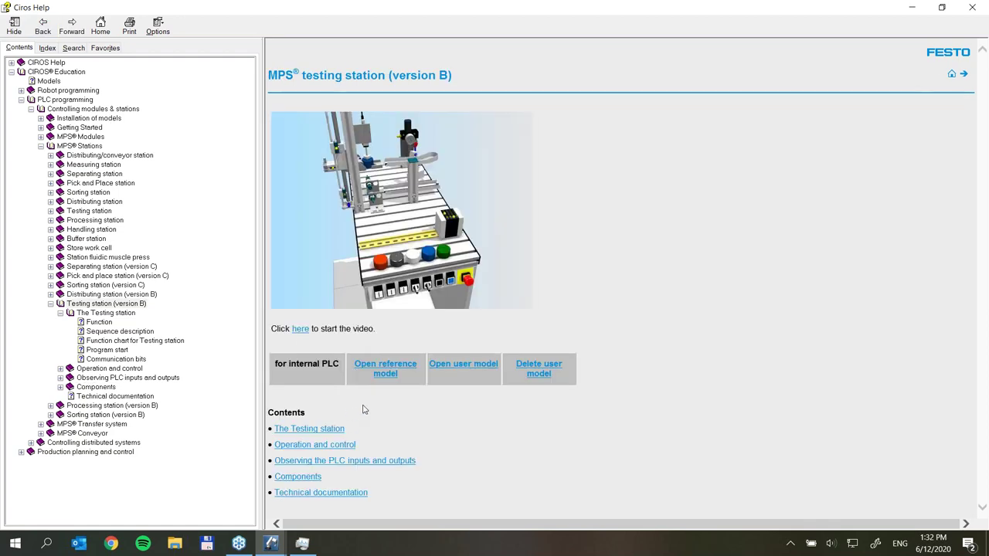
left_click(302, 430)
scroll(395, 377, "down", 3)
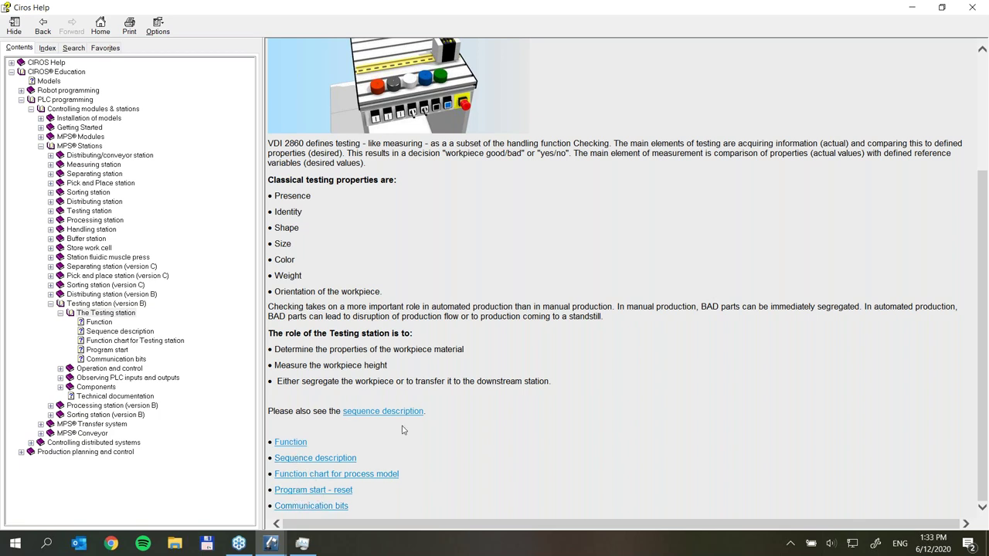
left_click(43, 27)
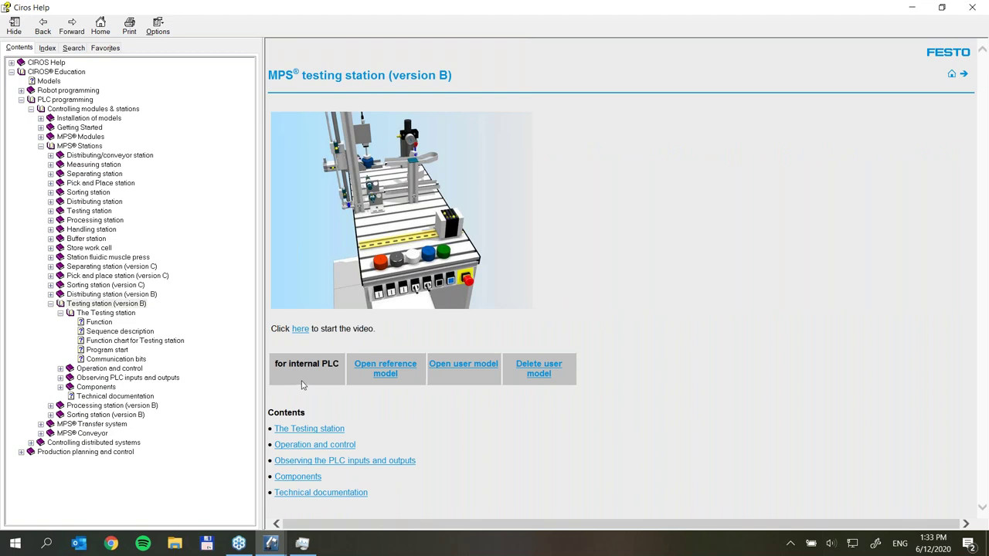
Read the Testing station's control panel page, then restore the Help window and move it aside
left_click(299, 446)
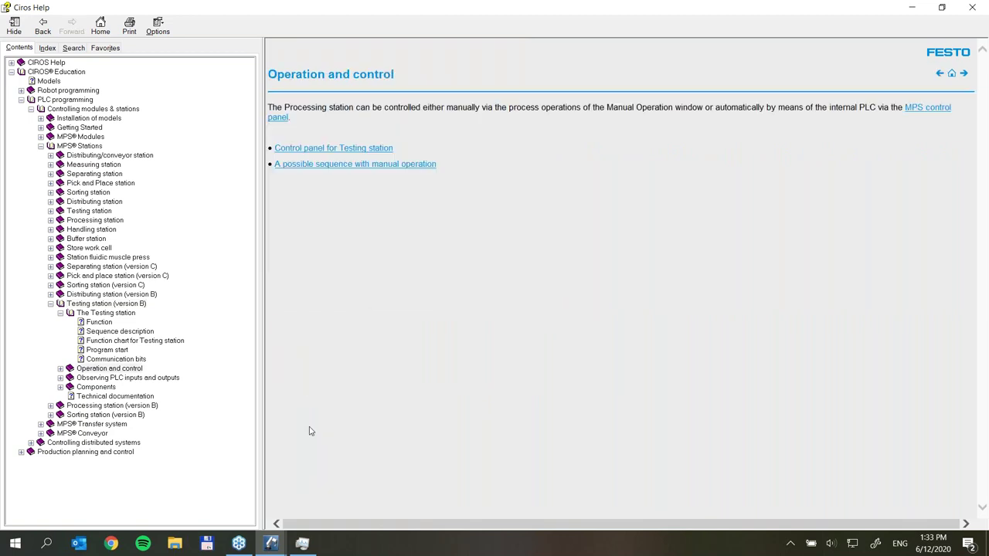
left_click(326, 150)
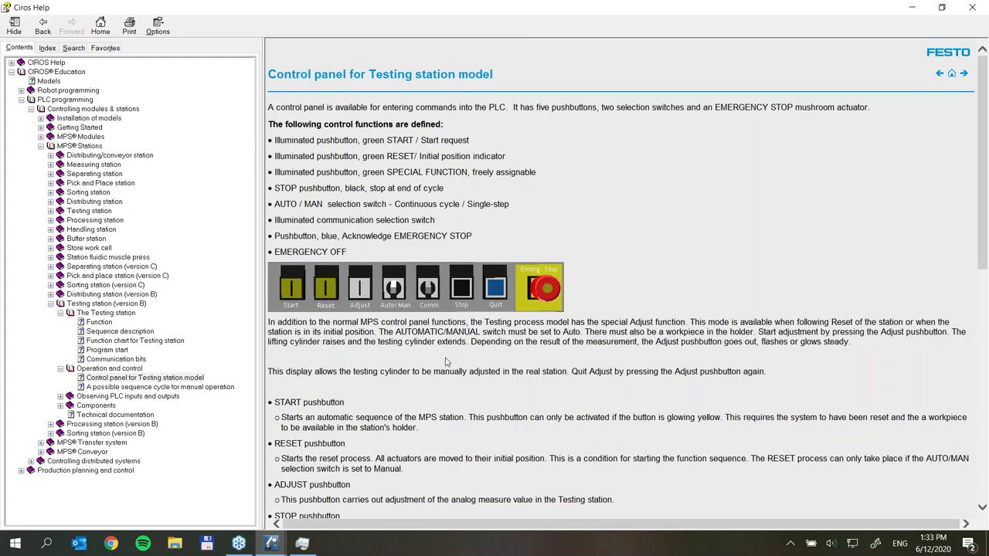
scroll(445, 361, "up", 5, "ctrl")
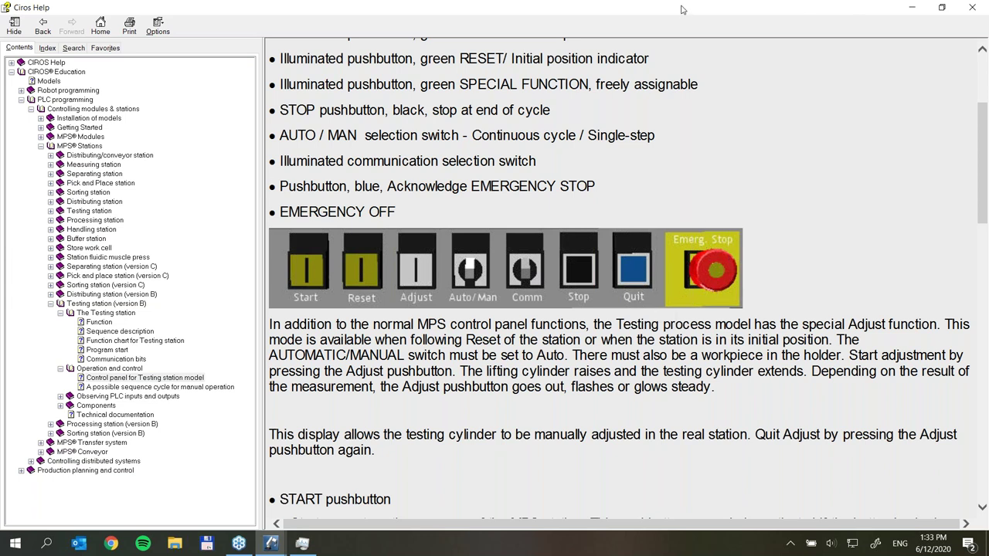
scroll(640, 226, "down", 3, "ctrl")
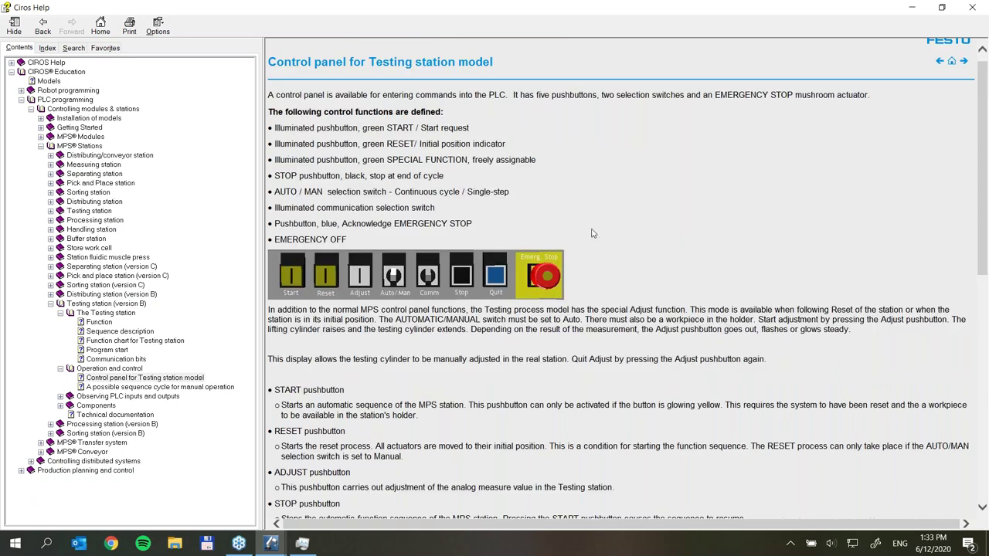
double_click(503, 8)
left_click_drag(581, 20, 988, 77)
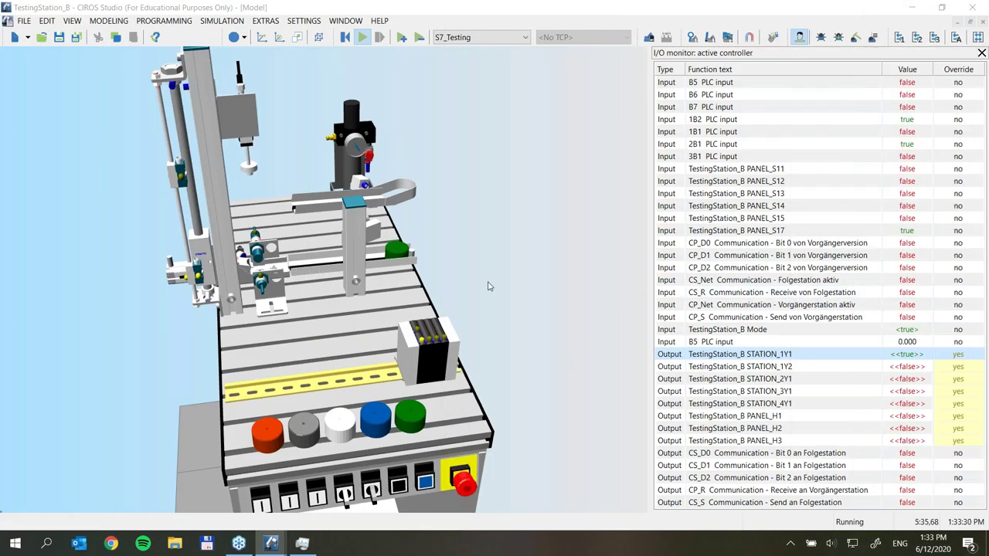
Override STATION_1Y1 to false, blink the PANEL_H1 lamp on and off ending off, and select the station outputs
double_click(850, 357)
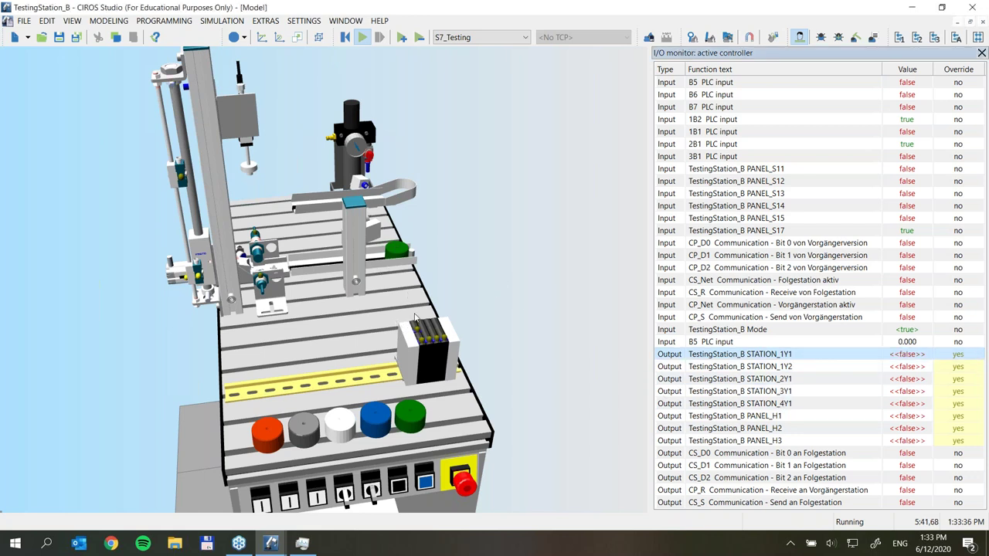
left_click(772, 418)
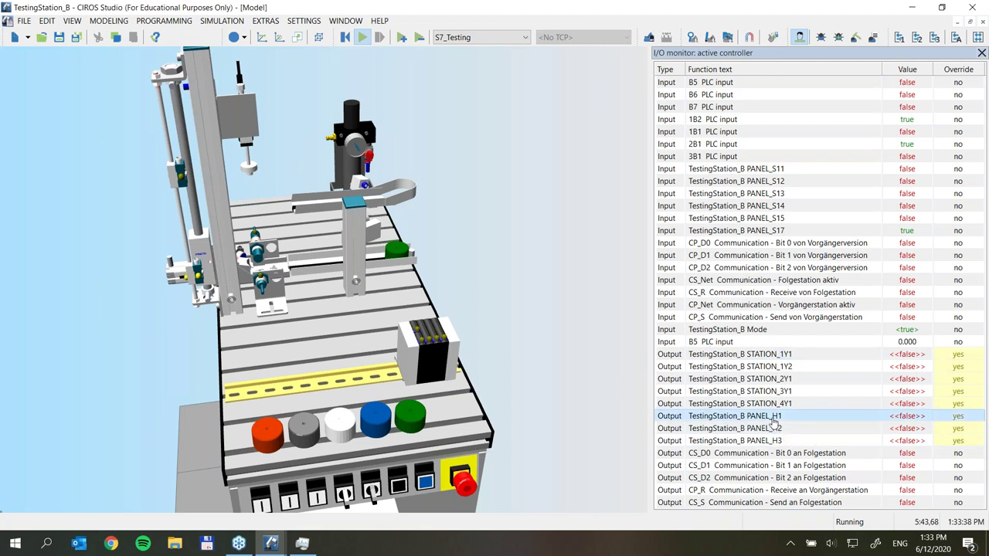
double_click(773, 420)
double_click(772, 420)
double_click(772, 420)
double_click(772, 420)
double_click(773, 421)
double_click(772, 421)
left_click(768, 355)
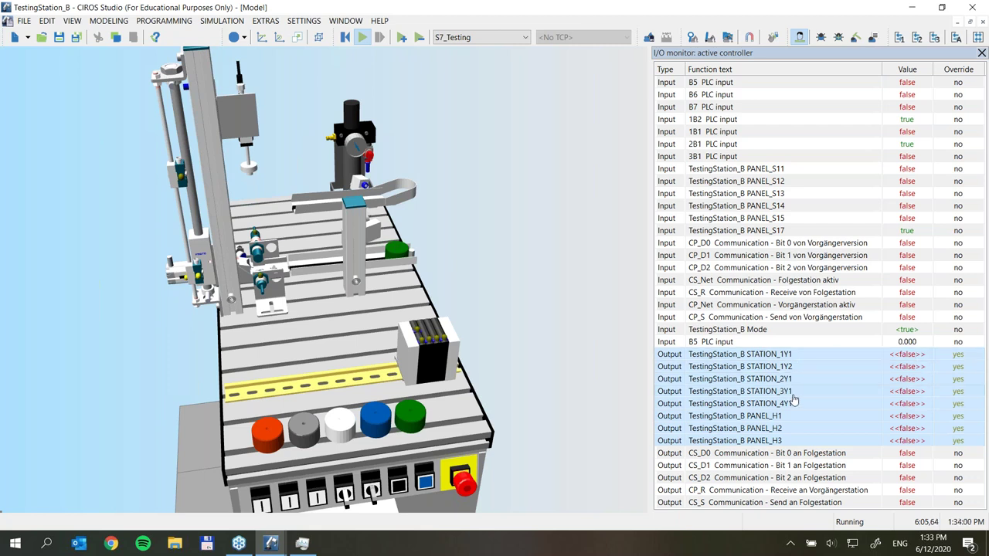
Cancel the overrides on the selected station outputs
right_click(809, 359)
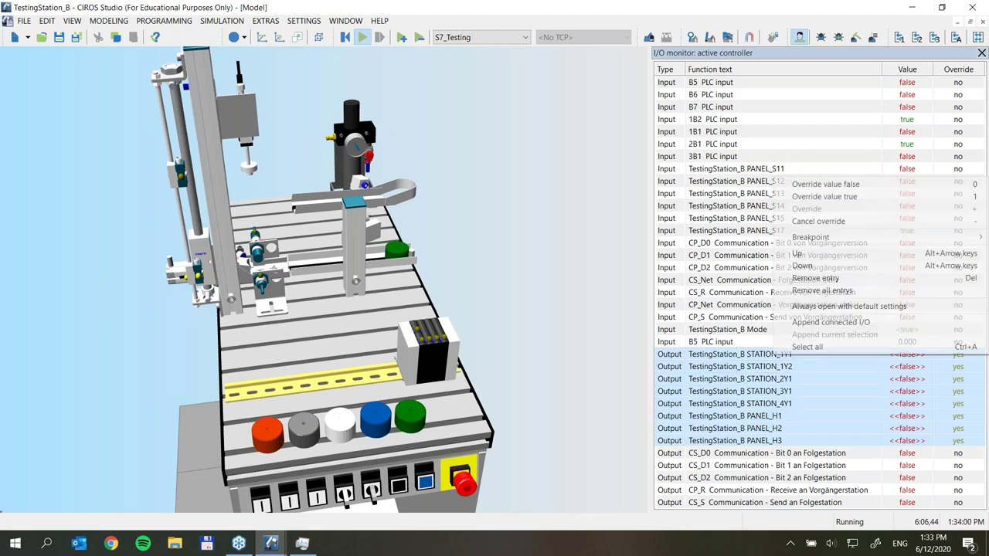
left_click(840, 224)
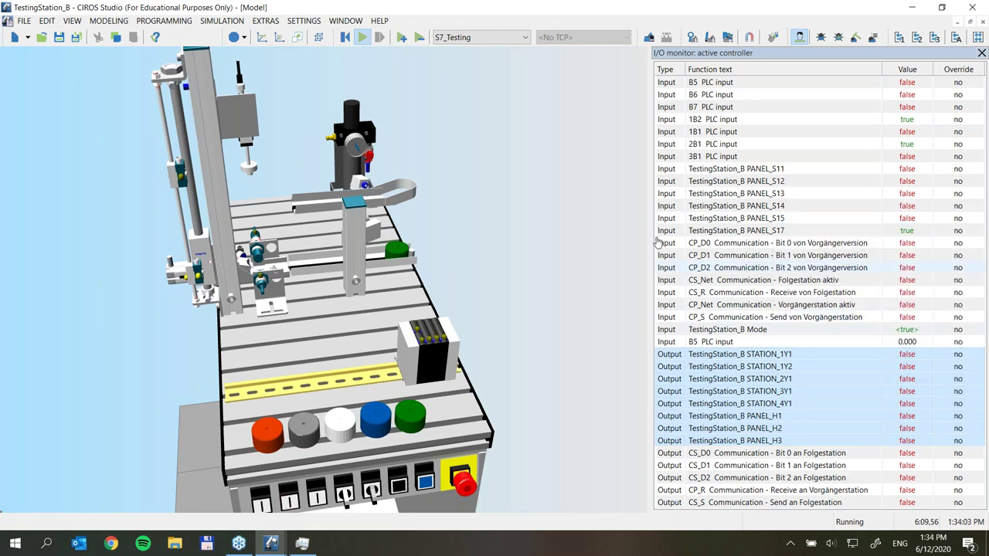
left_click(711, 309)
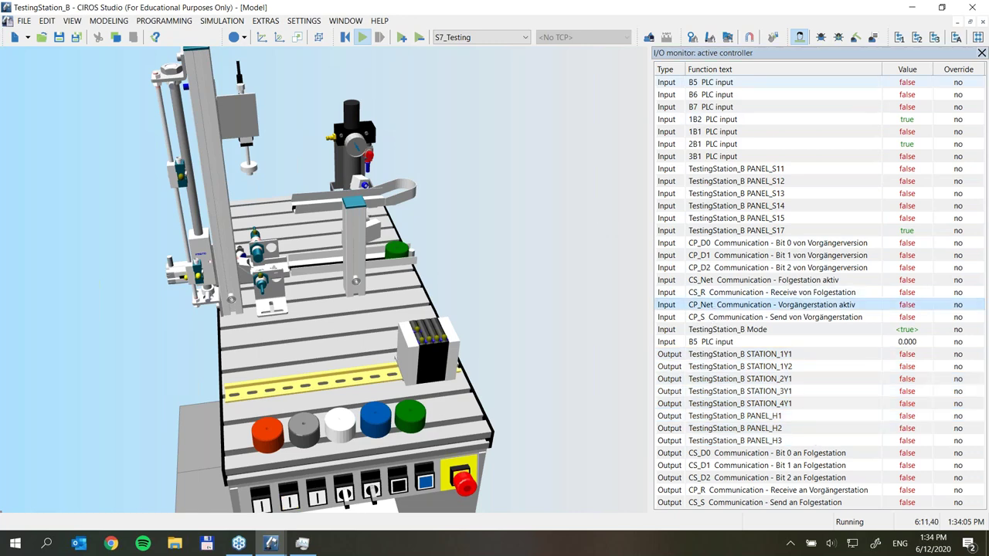
Close the I/O monitor, reset the simulation, and open the Model Explorer
left_click(981, 53)
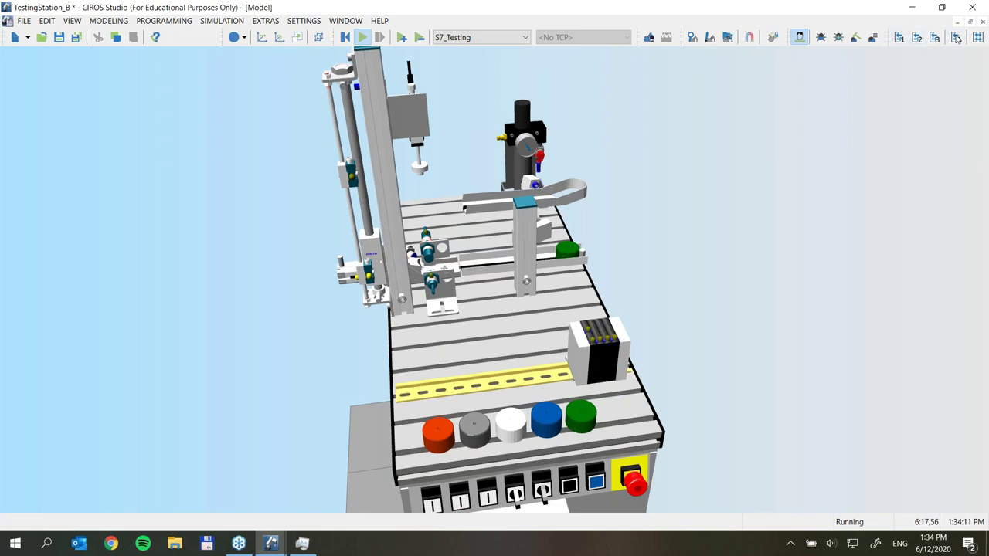
left_click(957, 38)
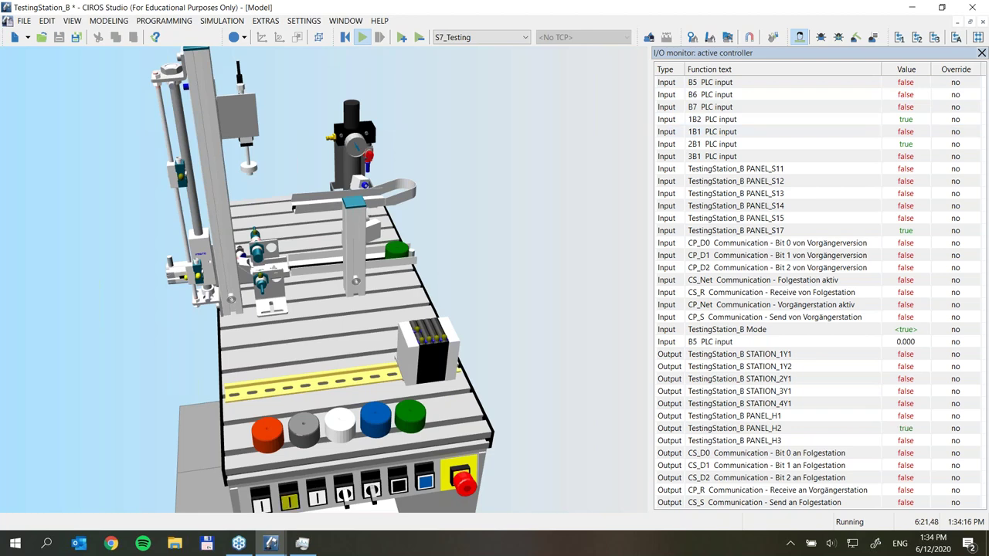
left_click(981, 53)
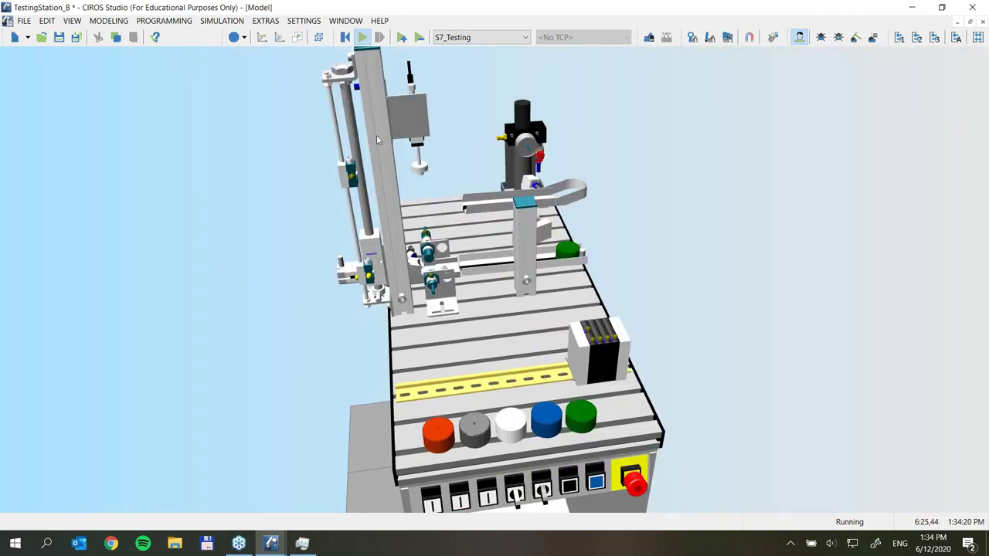
left_click(345, 37)
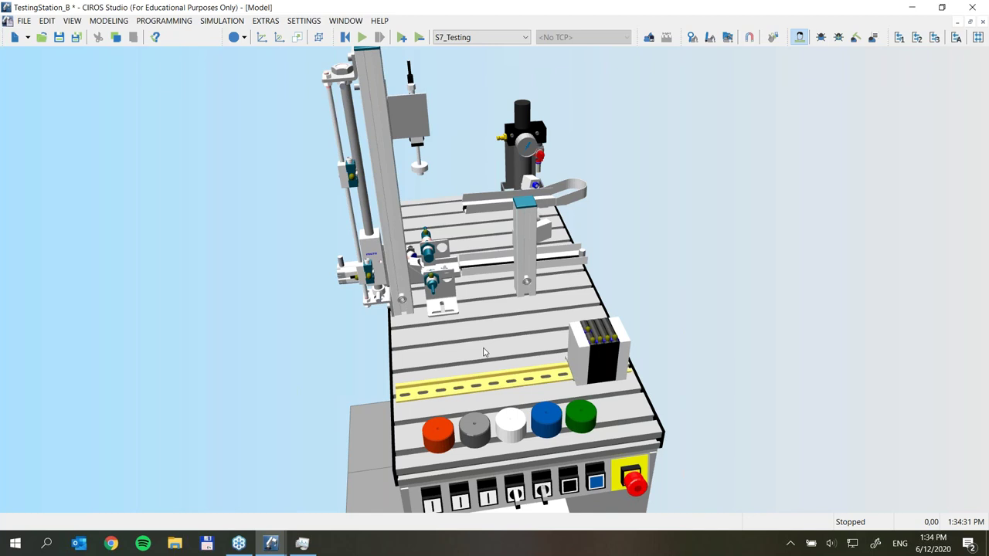
left_click(108, 22)
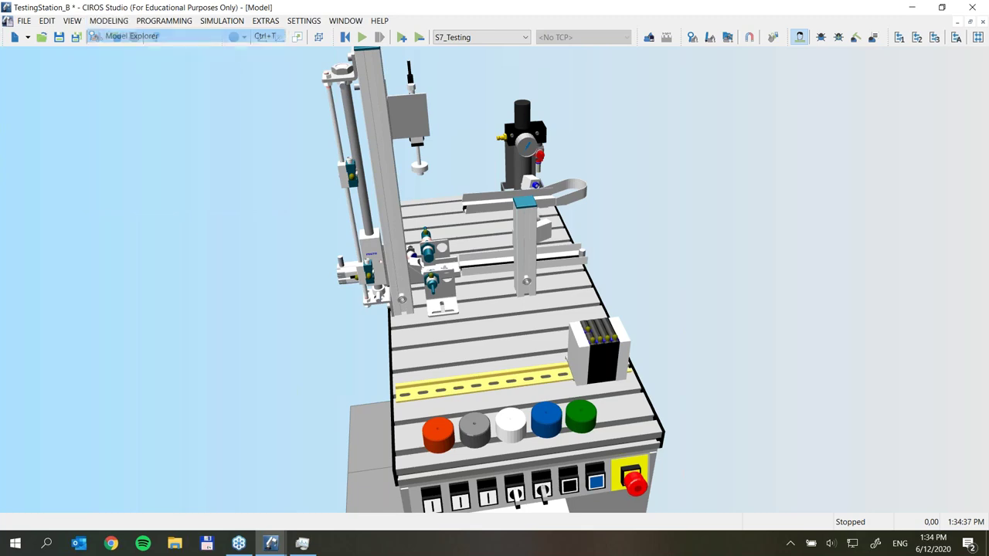
left_click(118, 36)
Open the Properties panel and widen the model explorer and properties panels
left_click(100, 22)
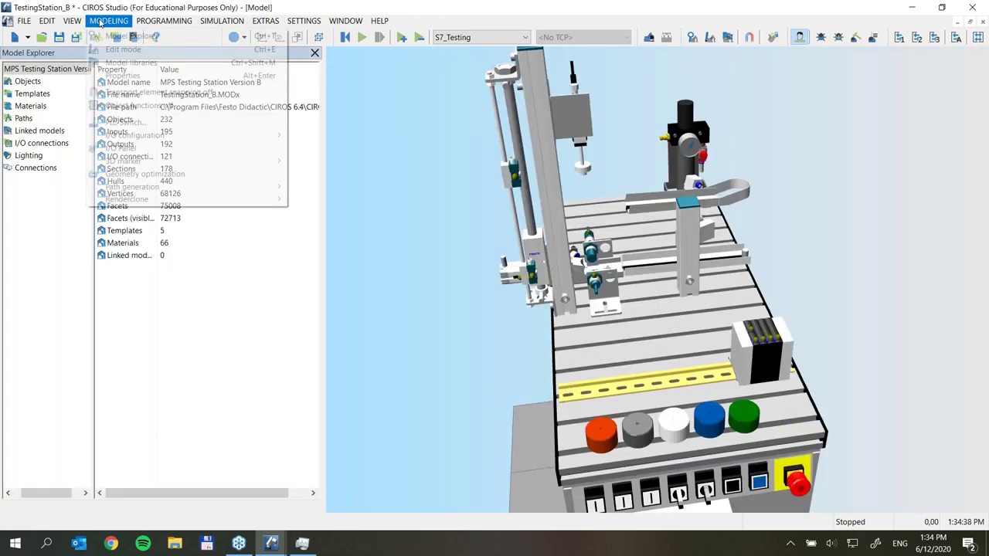
left_click(118, 75)
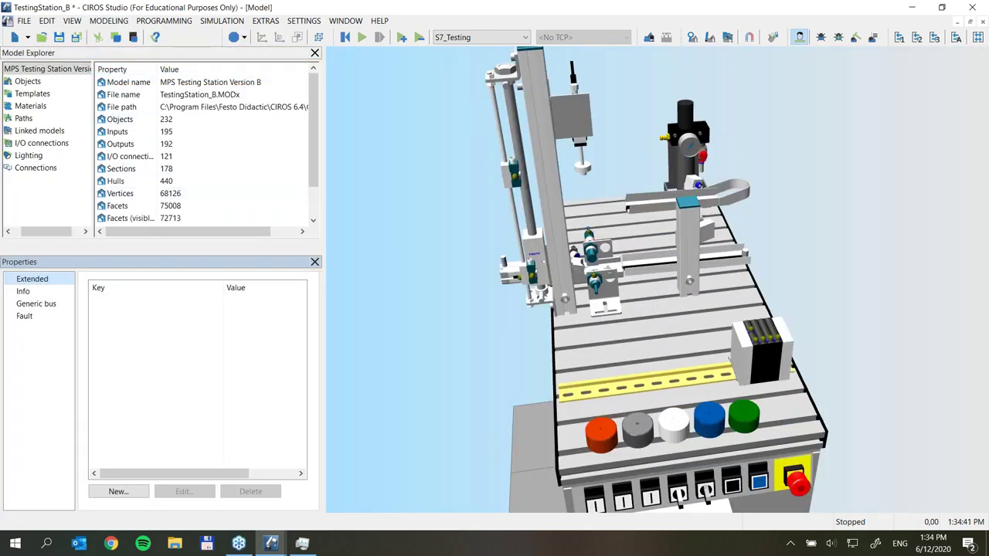
left_click_drag(324, 185, 546, 197)
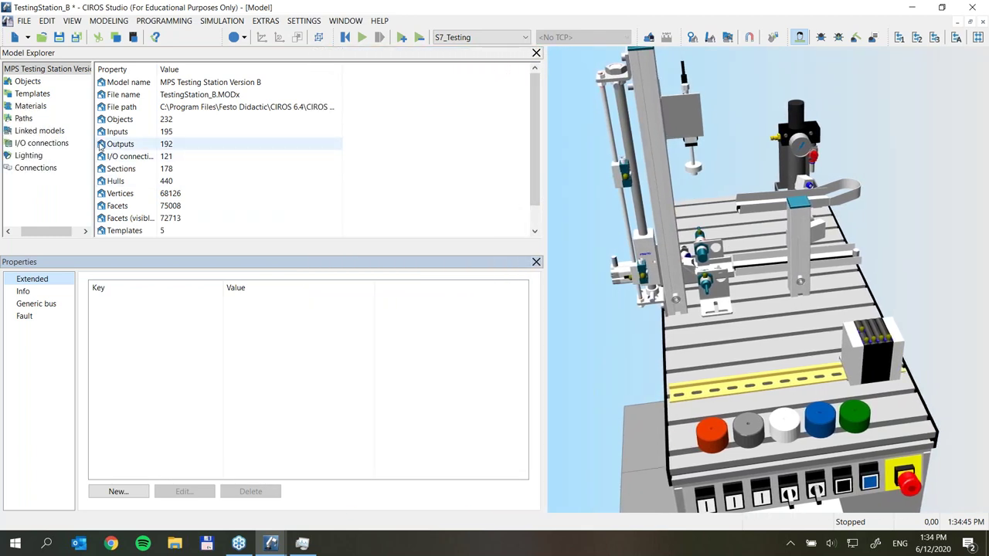
left_click_drag(93, 154, 133, 154)
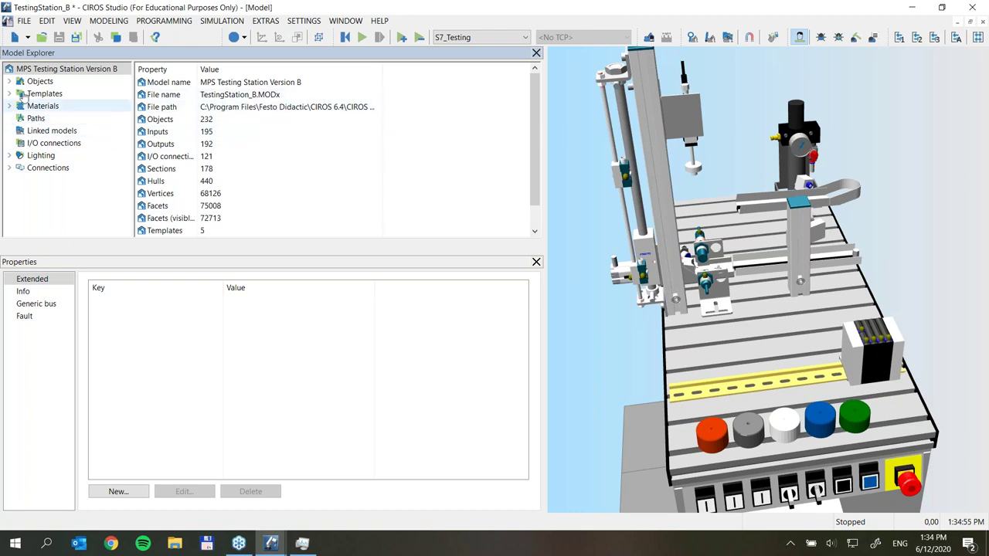
Expand Objects > TestingStation_B and select S7_Testing to view its VirtualPlc input mappings
left_click(9, 82)
left_click(40, 95)
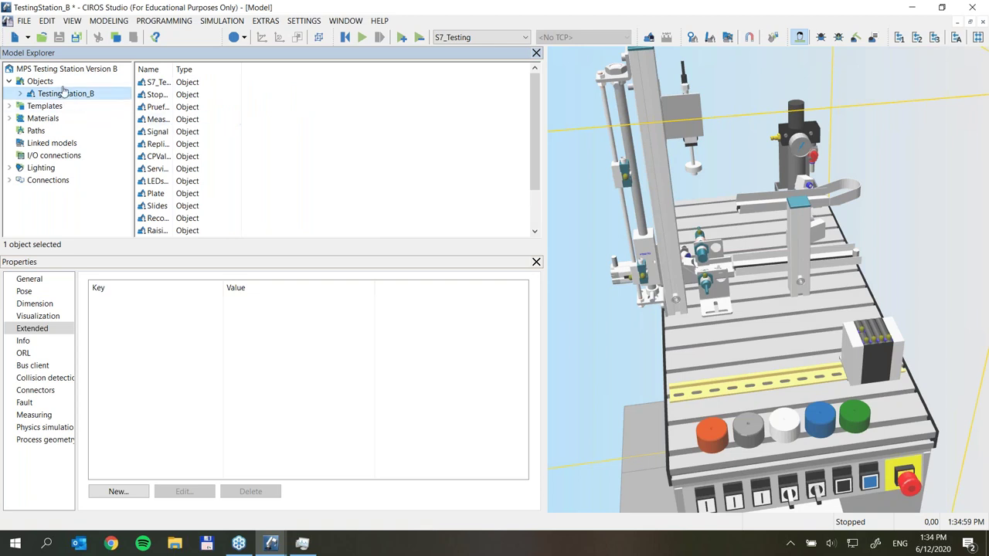
left_click(20, 93)
left_click_drag(131, 112, 167, 106)
scroll(178, 104, "up", 1)
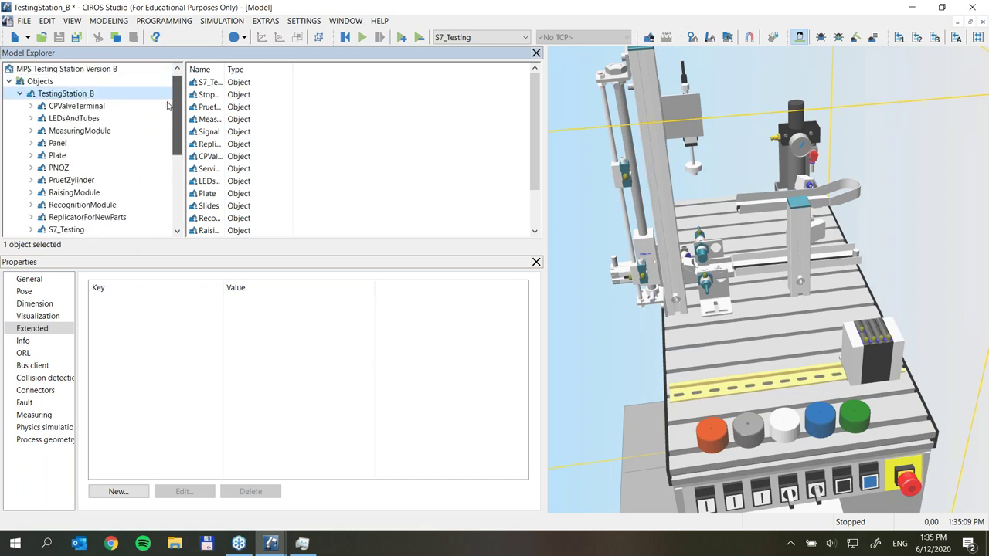
left_click_drag(167, 106, 171, 115)
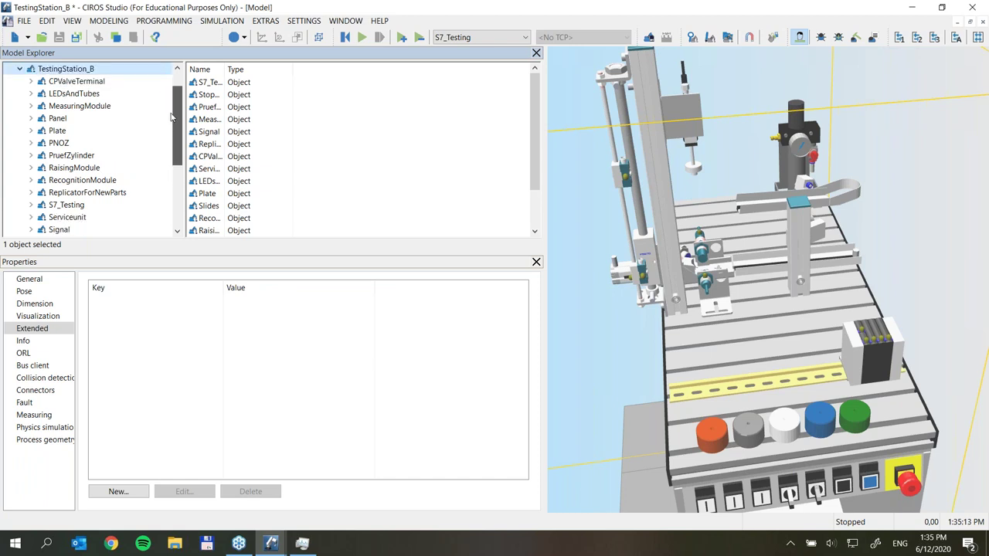
scroll(171, 116, "down", 1)
left_click_drag(172, 118, 170, 146)
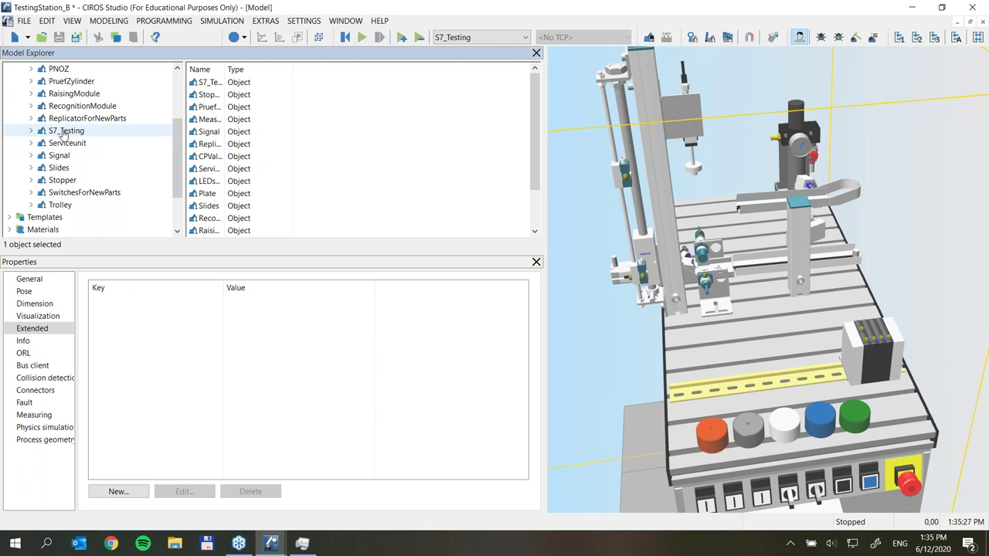
left_click(64, 132)
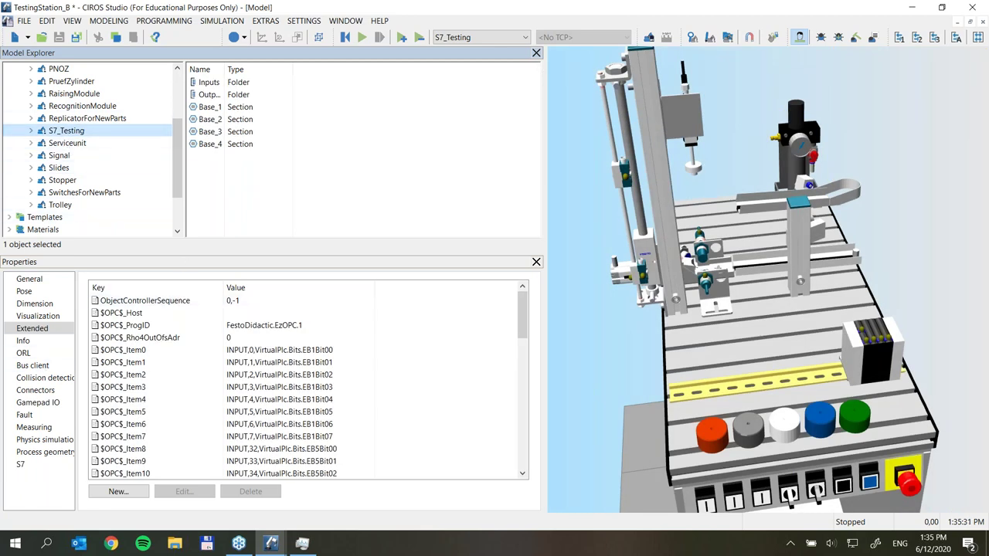
left_click_drag(76, 387, 100, 386)
scroll(170, 123, "up", 3)
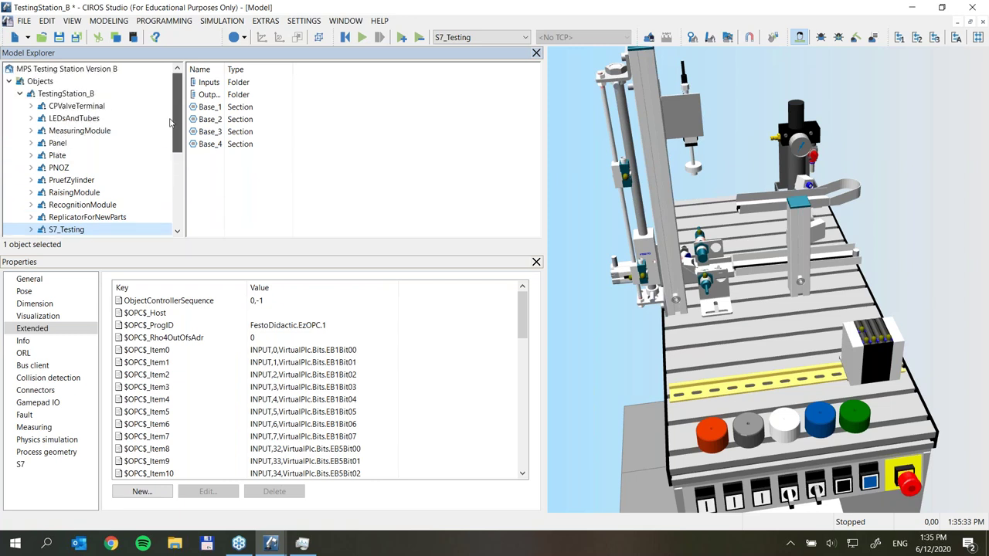
right_click_drag(754, 384, 751, 490)
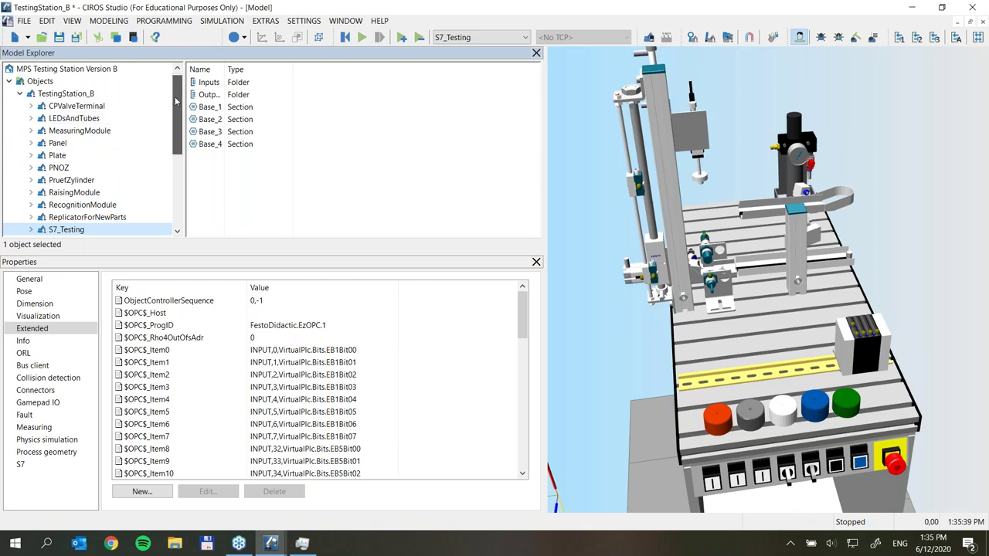
Set LEDPushButton_1's material to <No material>
left_click(31, 143)
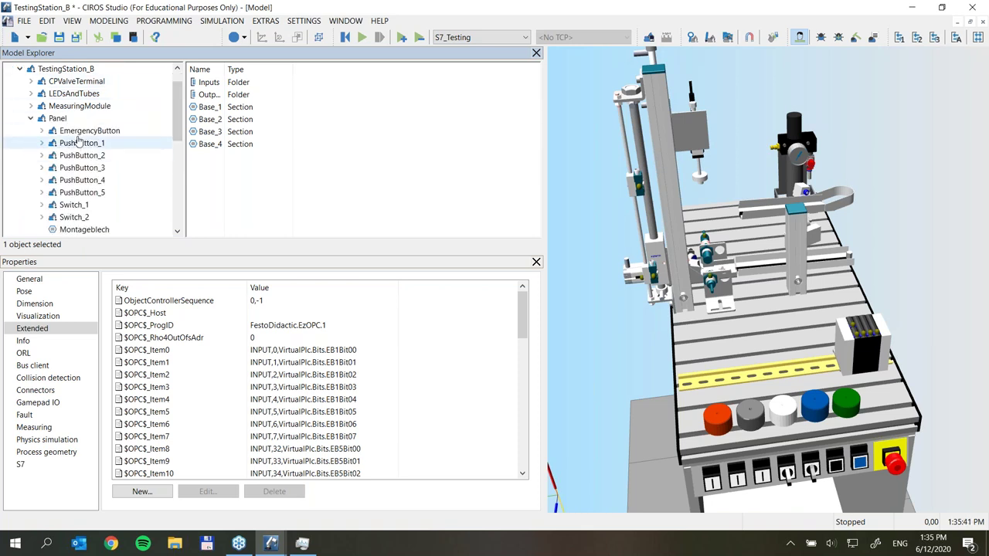
left_click(72, 147)
left_click(42, 143)
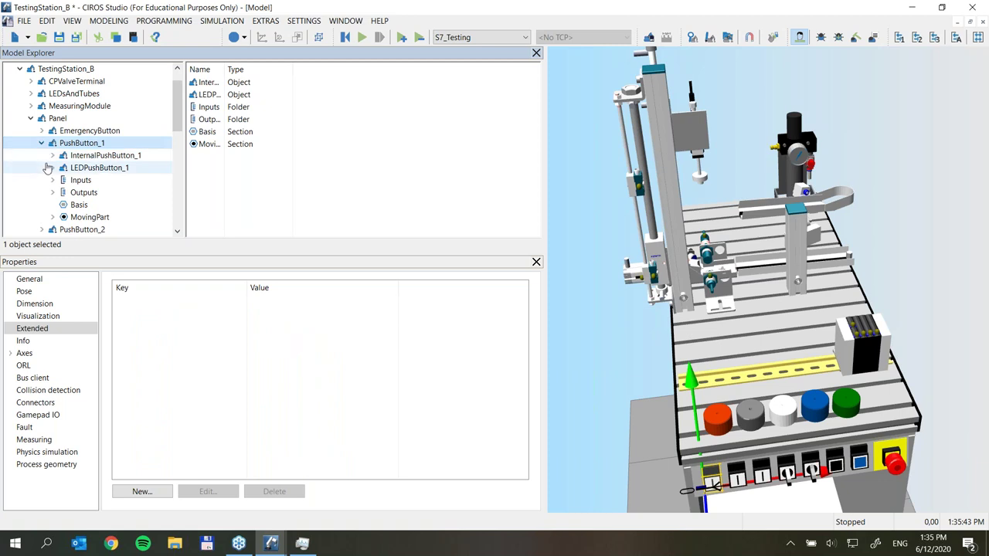
left_click(89, 169)
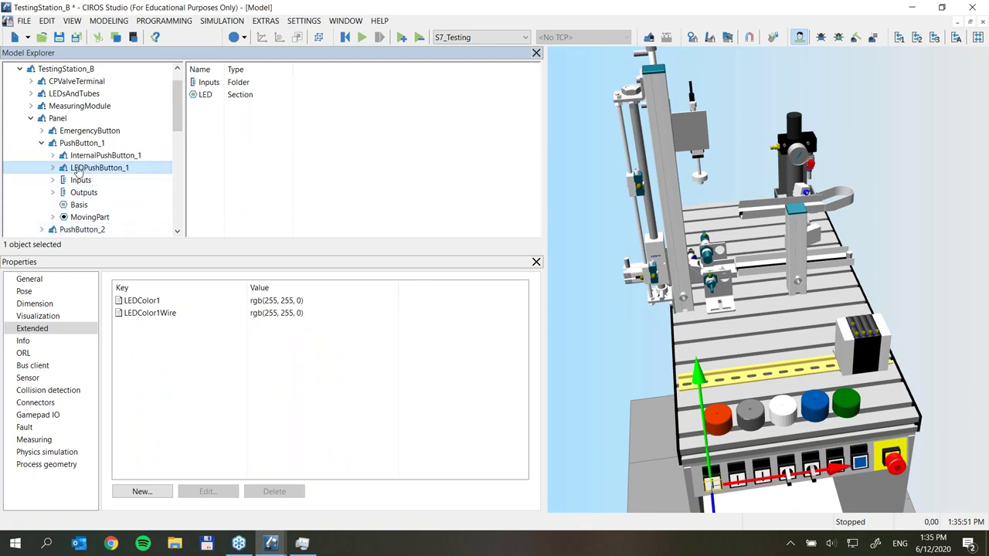
left_click(31, 282)
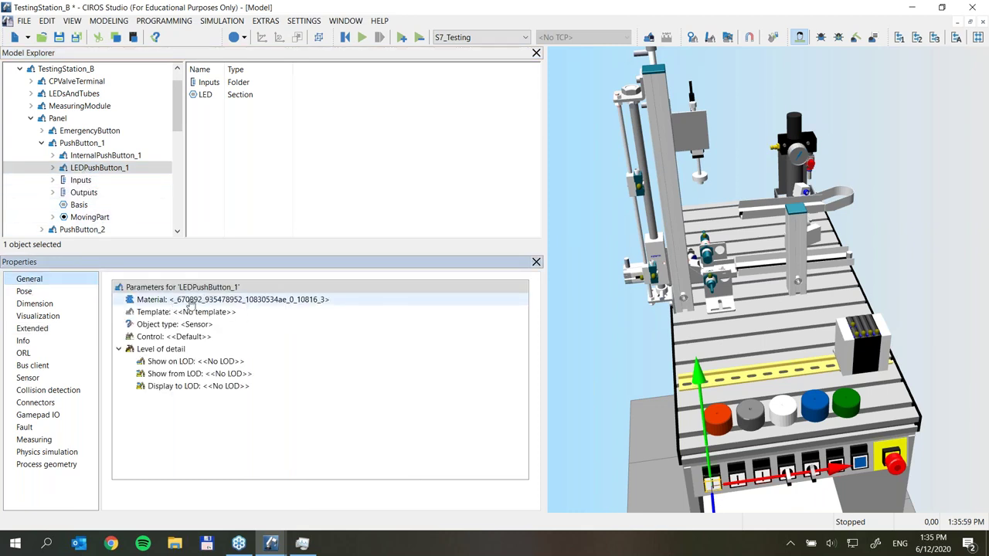
left_click(281, 306)
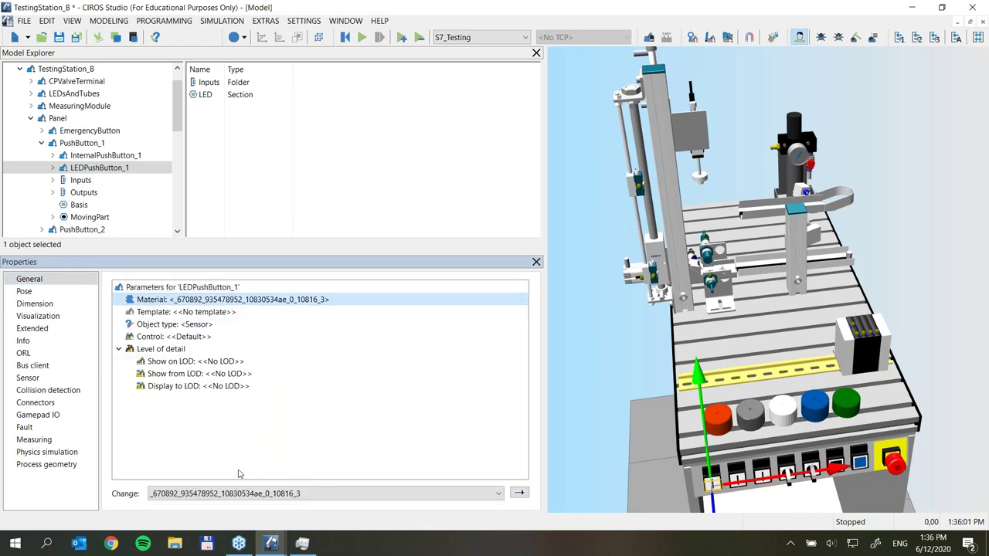
left_click(498, 494)
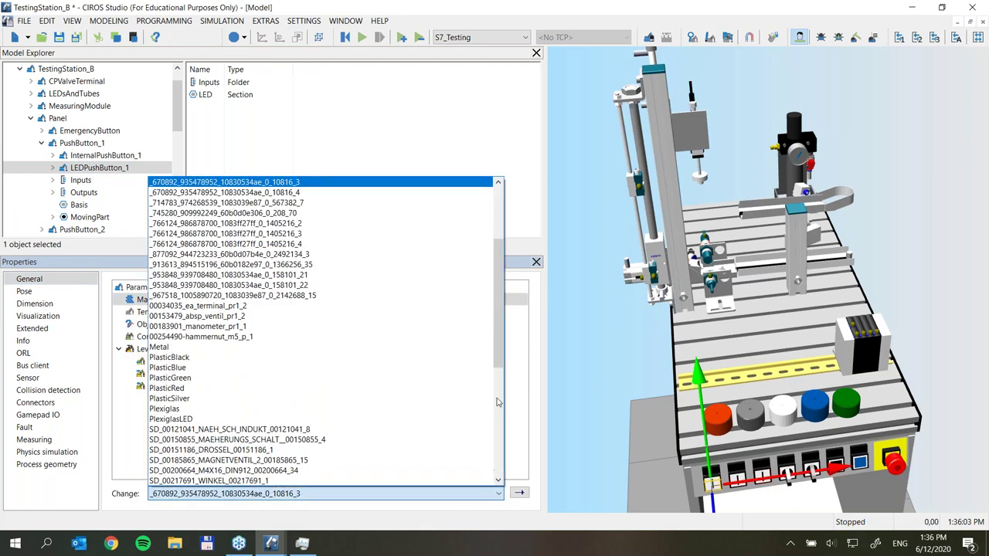
scroll(499, 348, "up", 5)
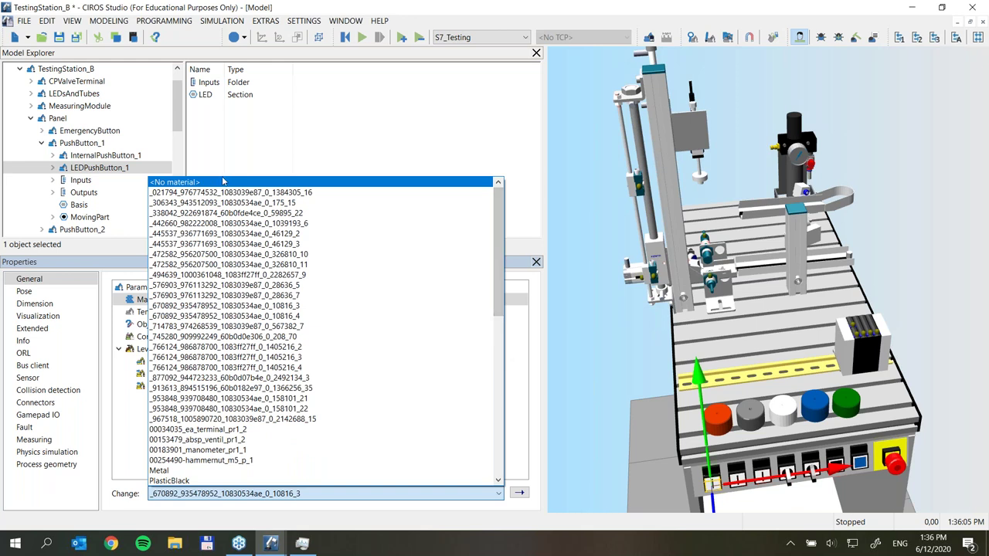
left_click(223, 184)
left_click(519, 493)
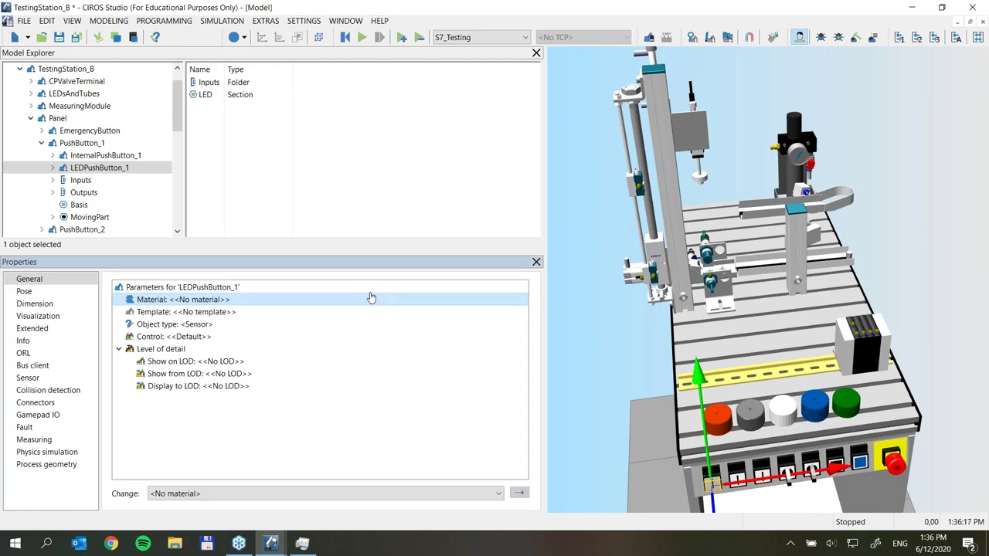
Set LEDPushButton_2's material to <No material>
left_click(41, 143)
left_click(42, 155)
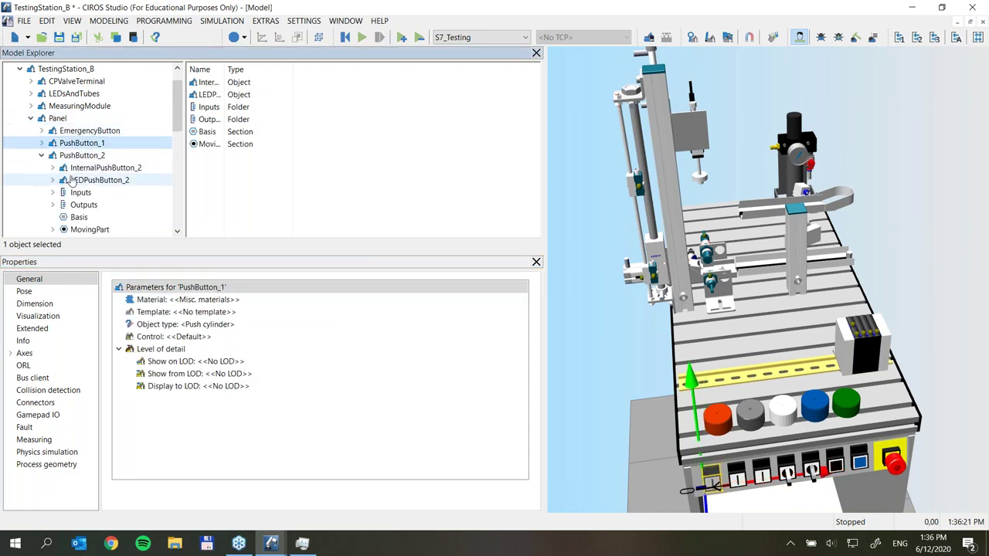
left_click(74, 180)
left_click(270, 299)
left_click(498, 493)
scroll(349, 357, "up", 10)
left_click(185, 183)
left_click(518, 494)
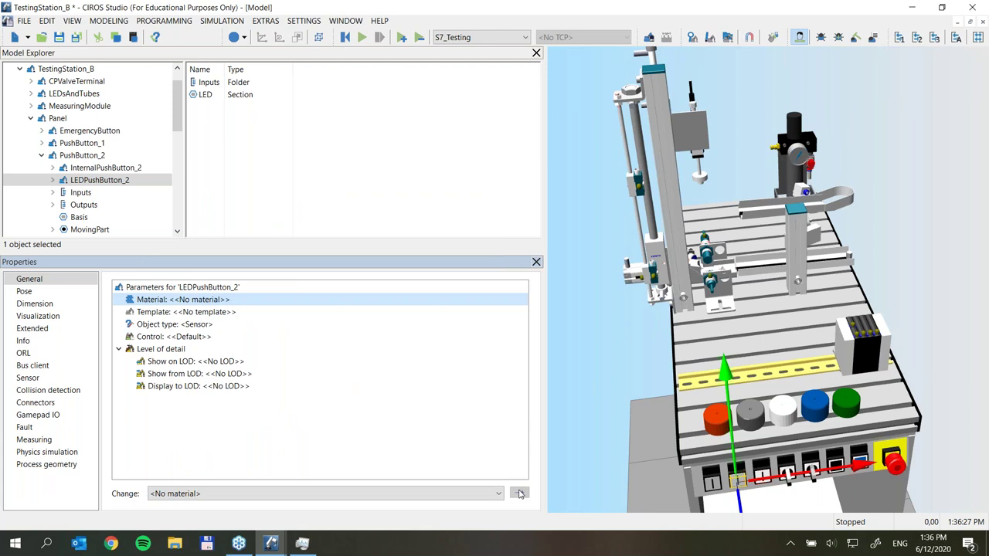
Choose <No material> for LEDPushButton_3's material
left_click(42, 156)
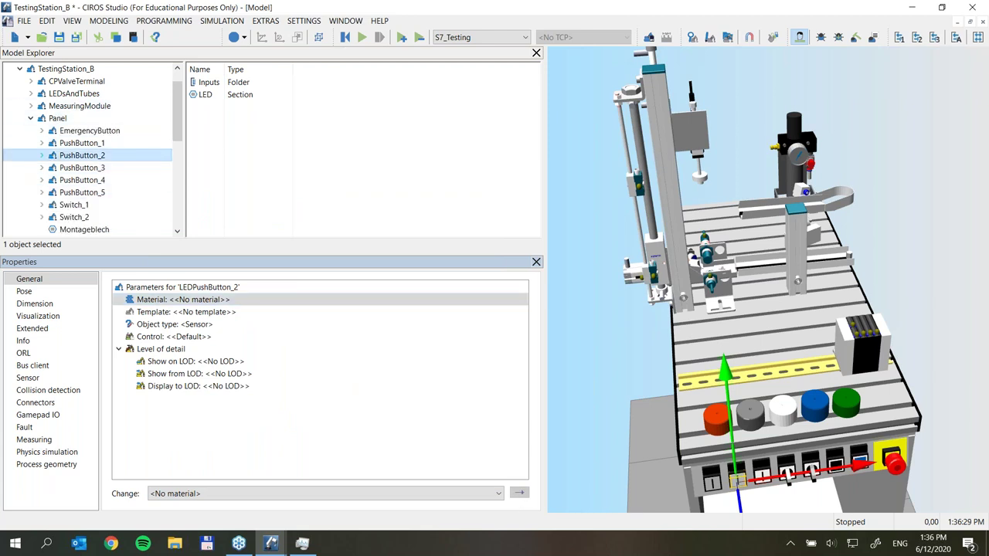
left_click(41, 167)
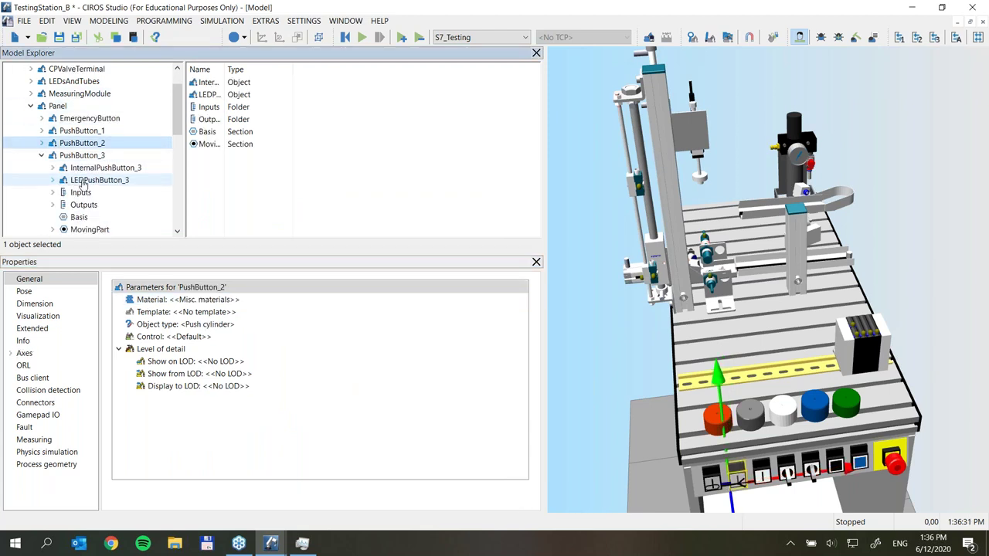
left_click(85, 180)
left_click(282, 300)
left_click(499, 494)
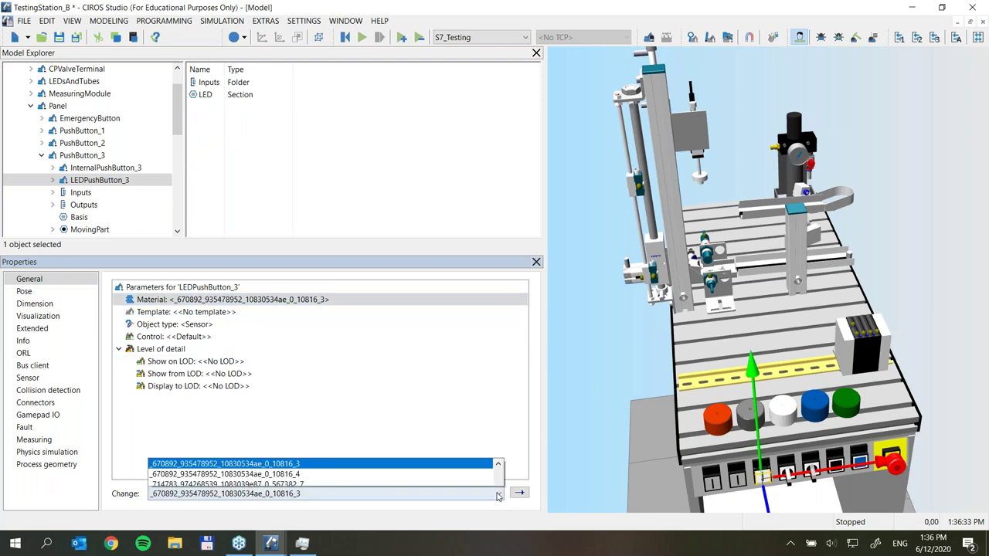
scroll(309, 294, "up", 5)
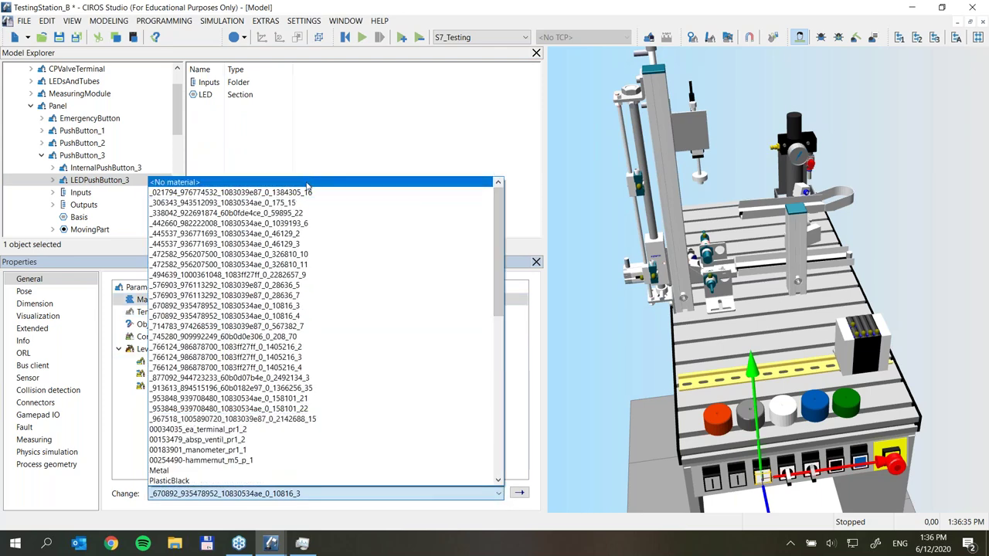
left_click(307, 183)
Change LEDSwitch_2's material from Plexiglas to <No material> and widen the 3D view
double_click(81, 156)
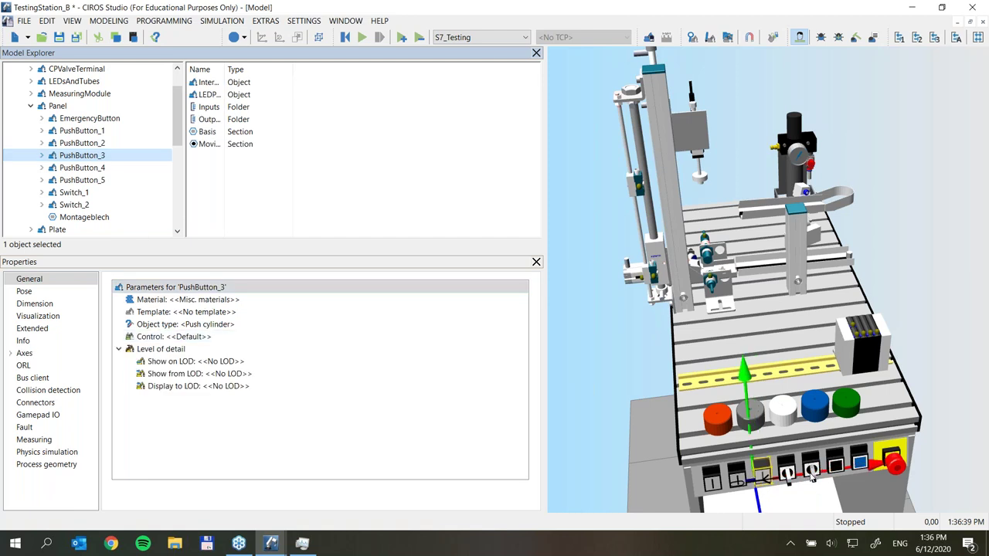
left_click(41, 205)
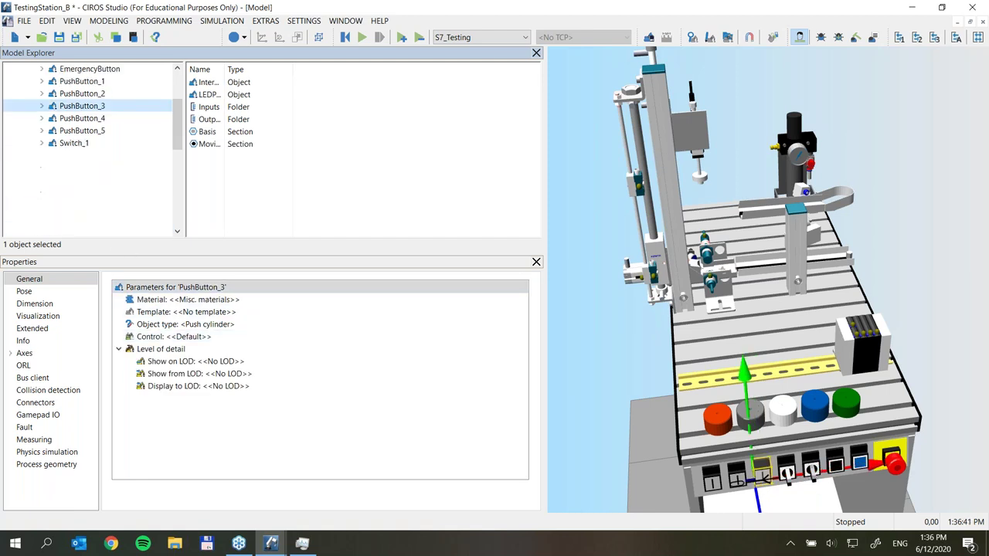
left_click(91, 180)
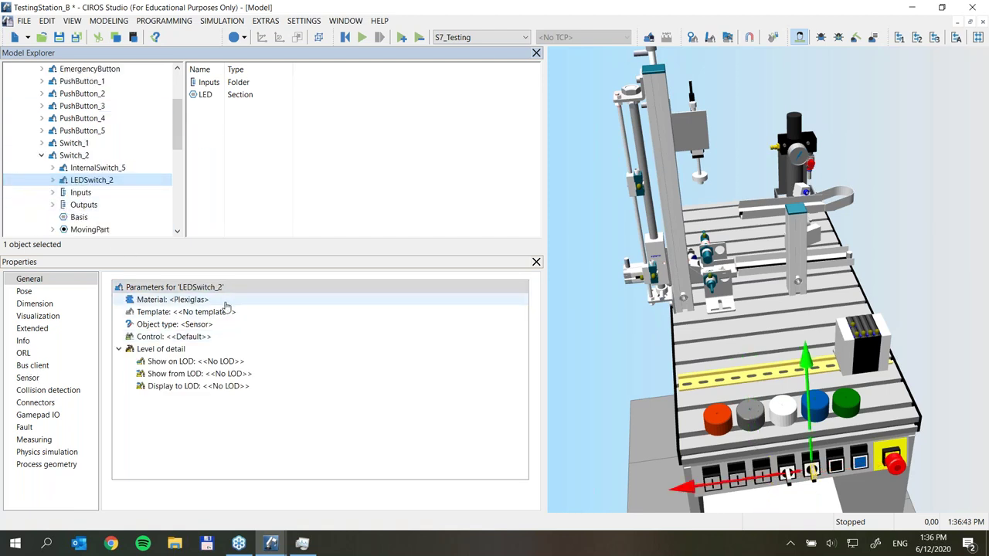
left_click(193, 300)
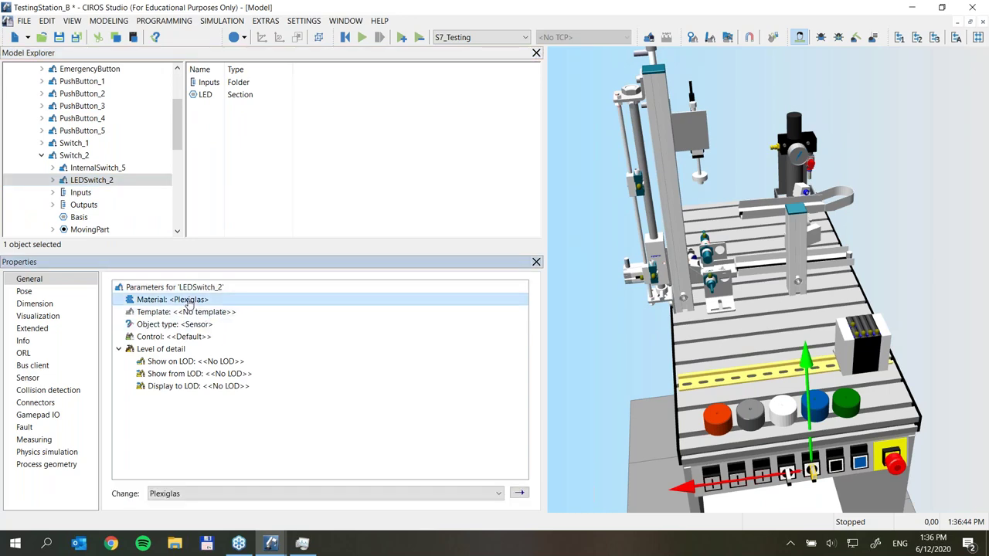
left_click(501, 496)
scroll(407, 229, "up", 10)
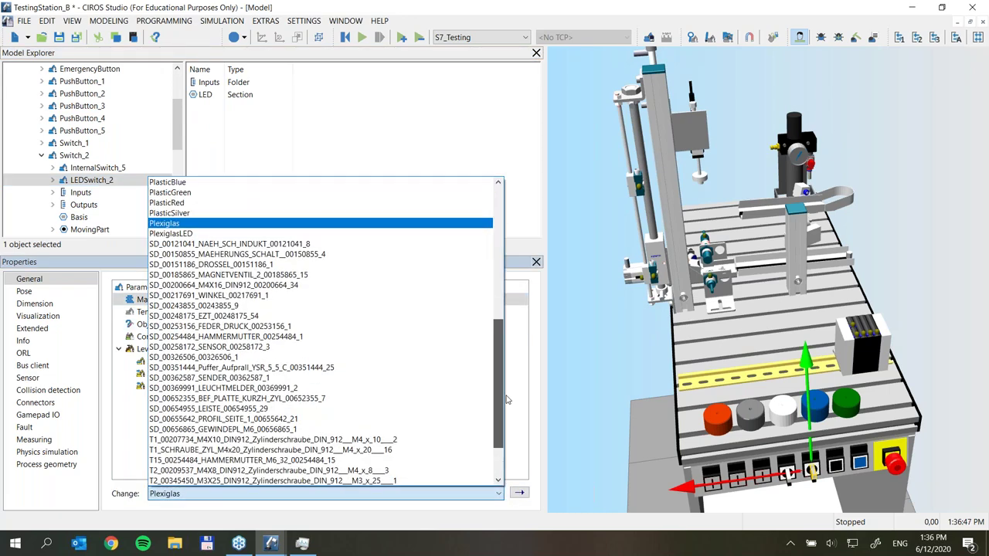
left_click(238, 182)
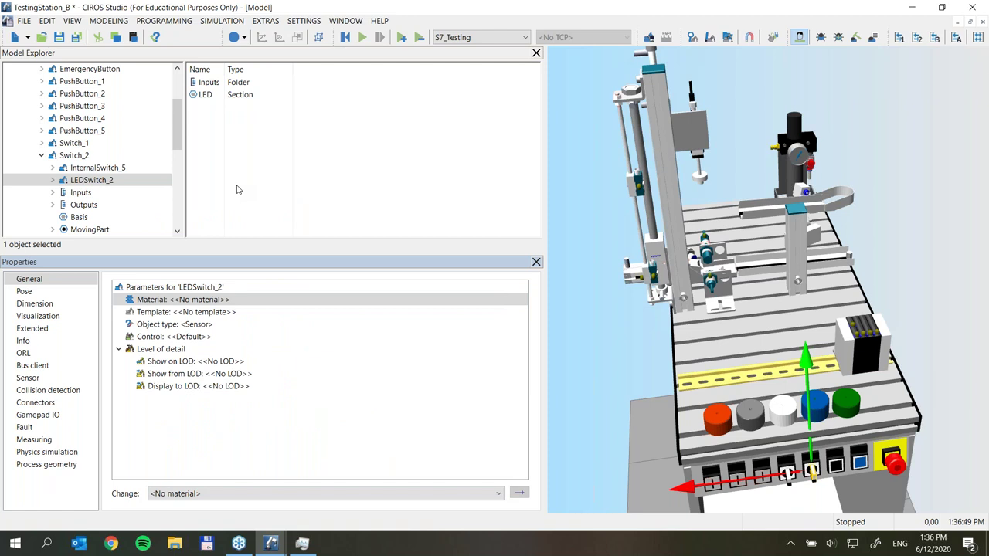
left_click(519, 494)
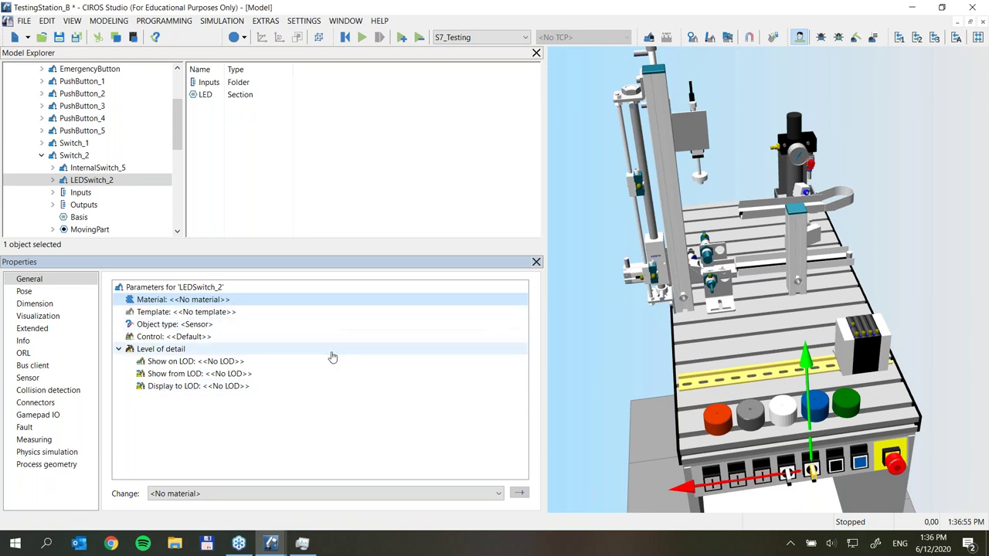
left_click_drag(536, 199, 384, 199)
Run Extras > Analyze model to check the LED material warning
left_click(265, 20)
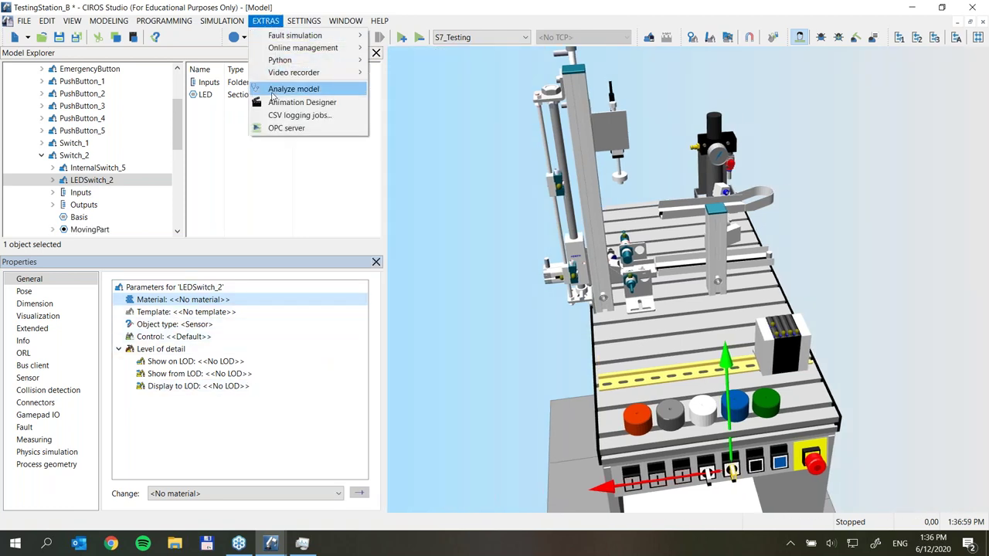
left_click(275, 91)
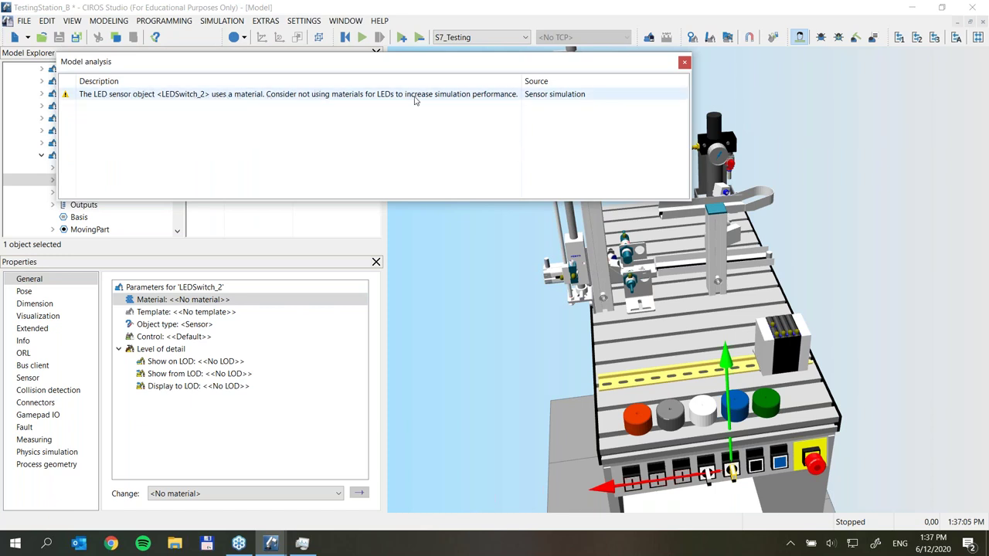
left_click(686, 62)
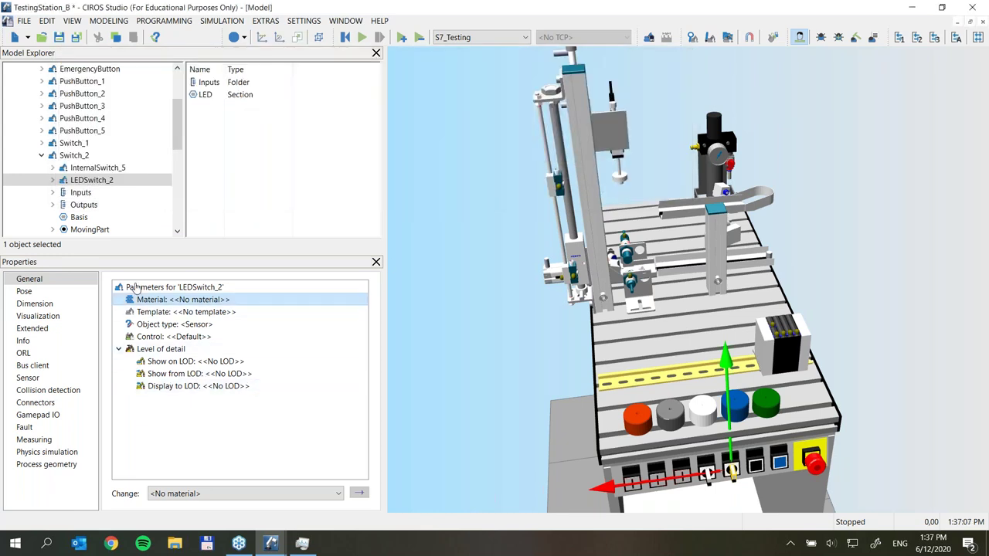
Set Switch_2's material to <No material>
left_click(74, 155)
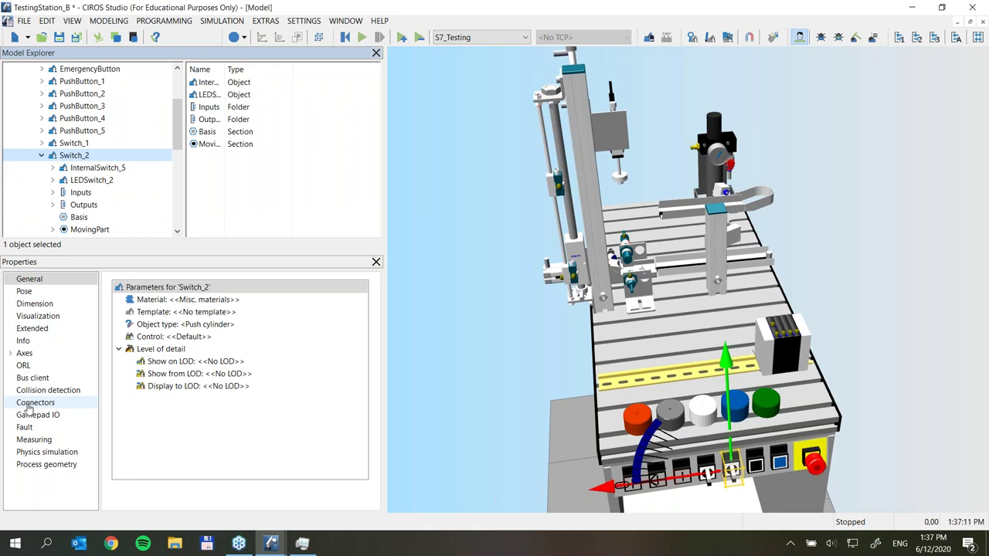
left_click(229, 301)
left_click(332, 498)
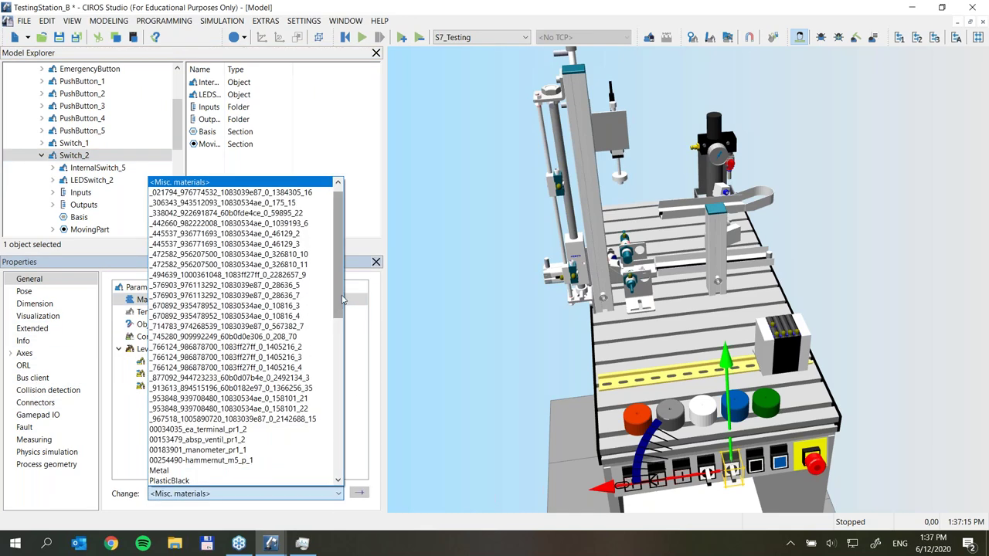
scroll(243, 232, "up", 1)
left_click(360, 493)
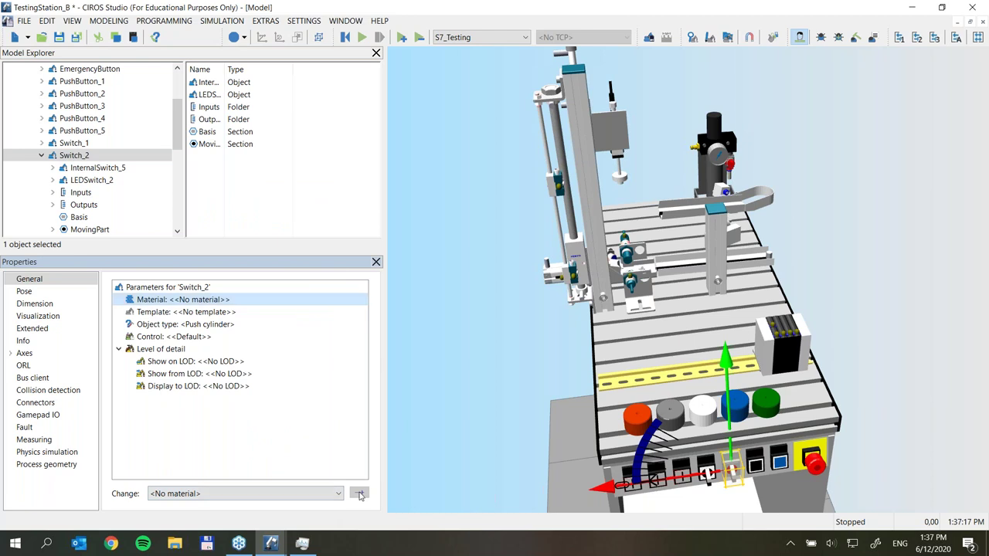
Re-run the model analysis, collapse Switch_2, and start the simulation
left_click(265, 21)
left_click(272, 89)
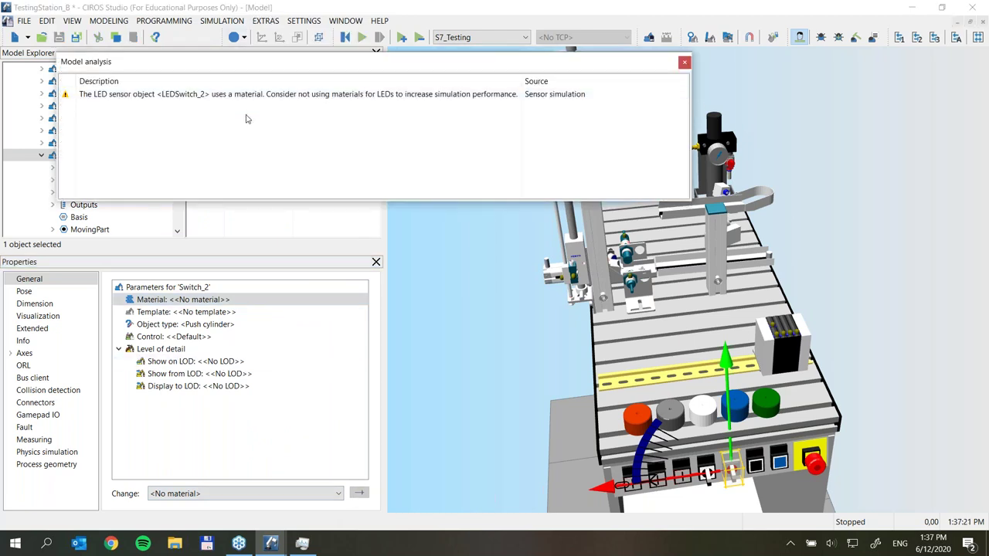
left_click(684, 62)
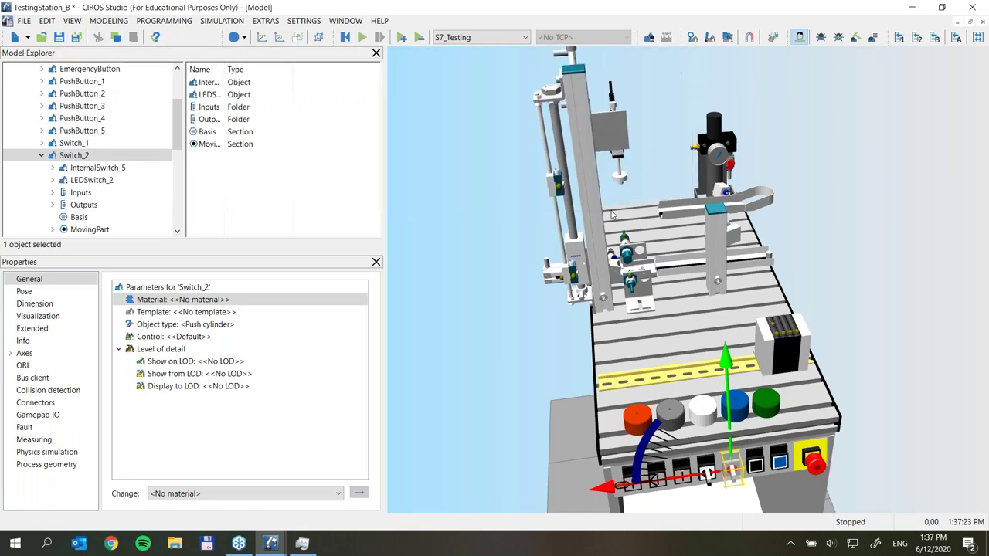
left_click(41, 156)
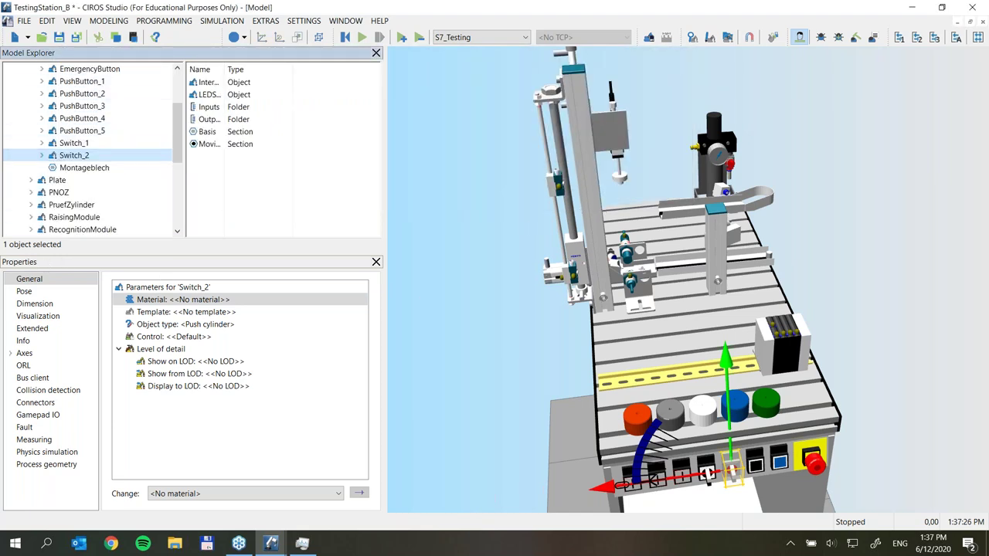
left_click(361, 38)
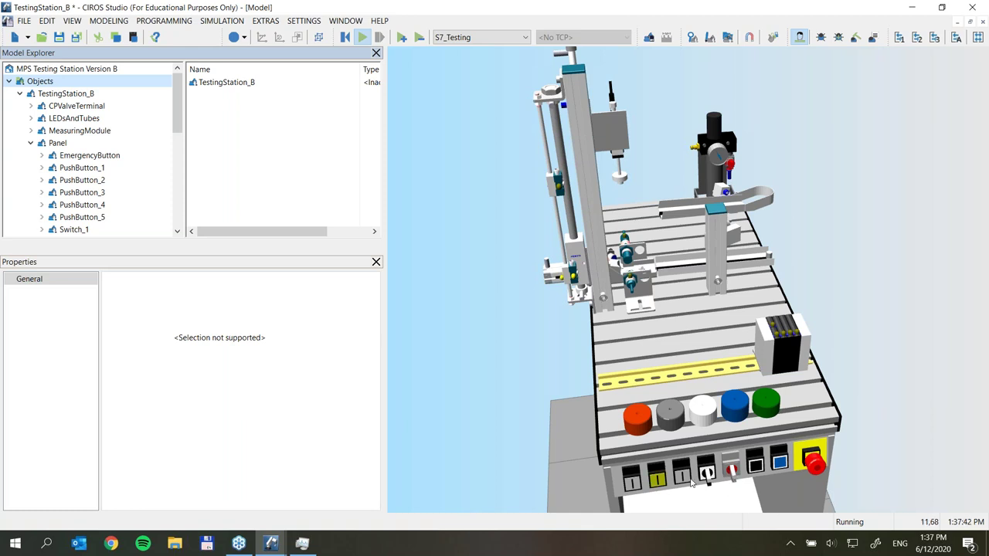
Feed a red workpiece, press the panel button to run the station, then reset the simulation
left_click(647, 424)
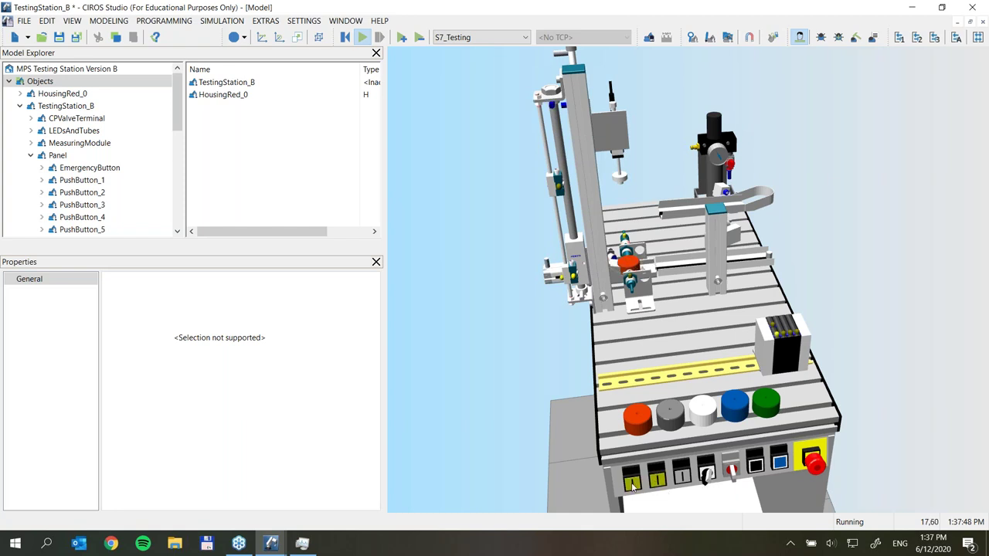
left_click(633, 482)
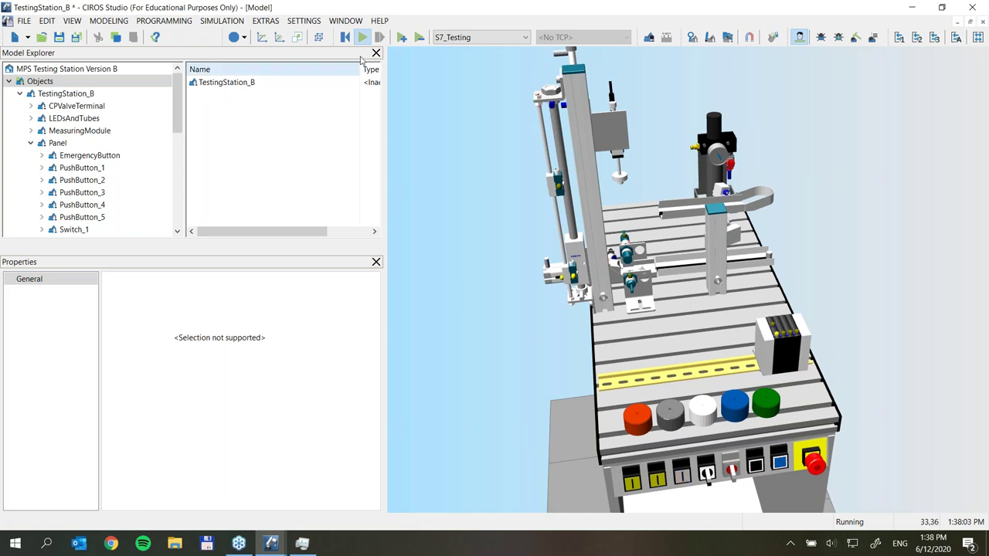
left_click(345, 37)
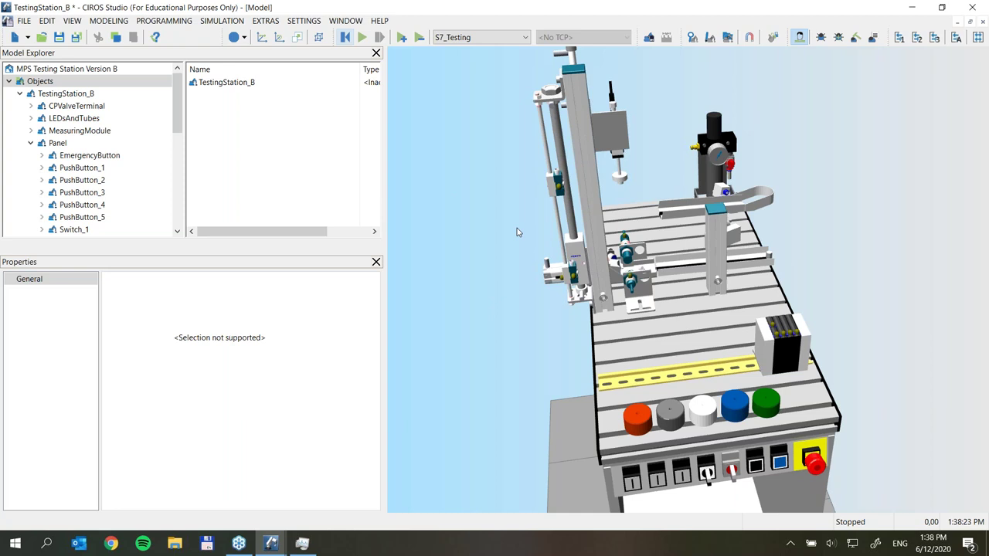
Collapse the Panel branch in the model tree and select the S7_Testing object
left_click(177, 101)
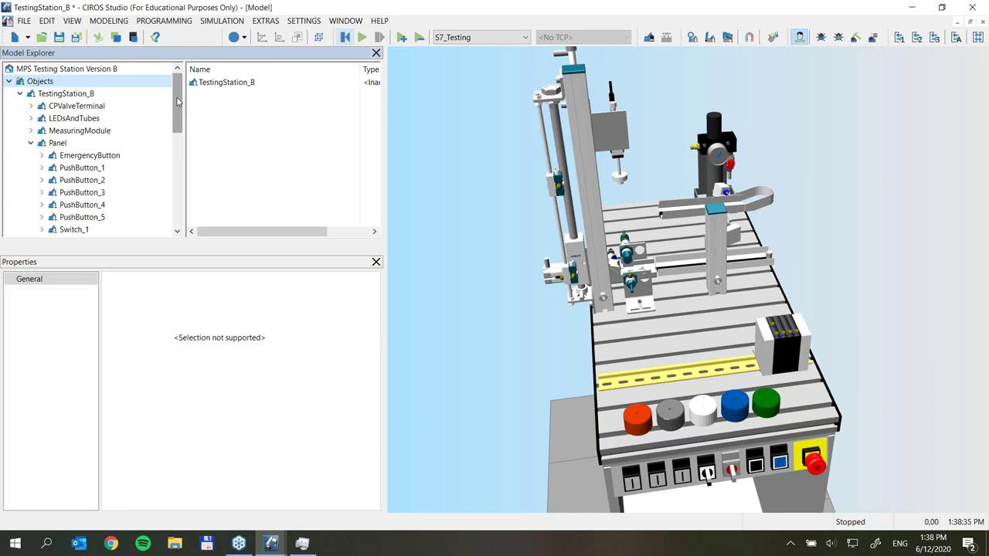
mouse_move(177, 101)
left_mouse_down()
mouse_move(171, 161)
mouse_move(188, 107)
mouse_move(178, 99)
left_mouse_up()
left_click(31, 143)
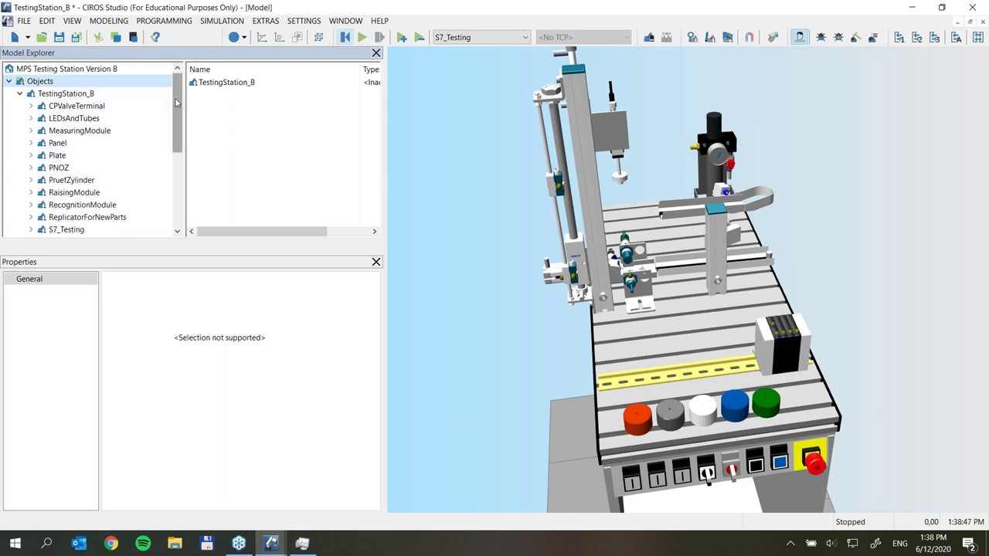
left_click_drag(178, 115, 173, 135)
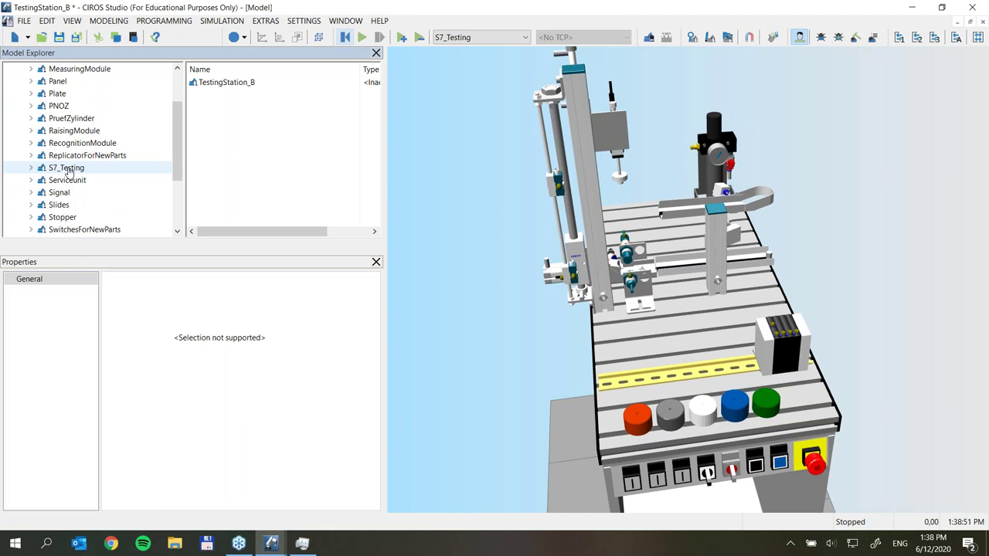
left_click(68, 168)
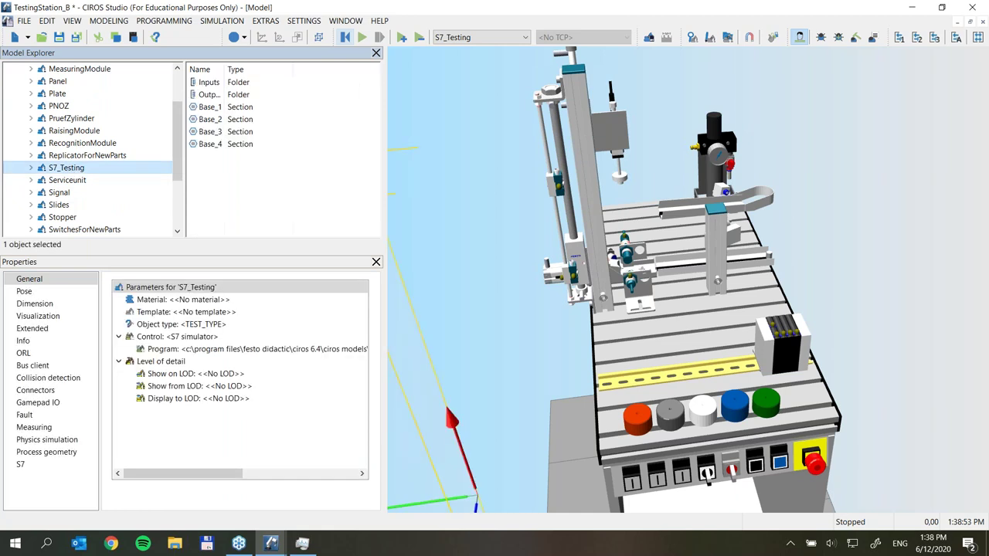
Change S7_Testing's Control to OPC client and view its FestoDidactic.EzOPC.1 client settings
left_click_drag(387, 249, 541, 248)
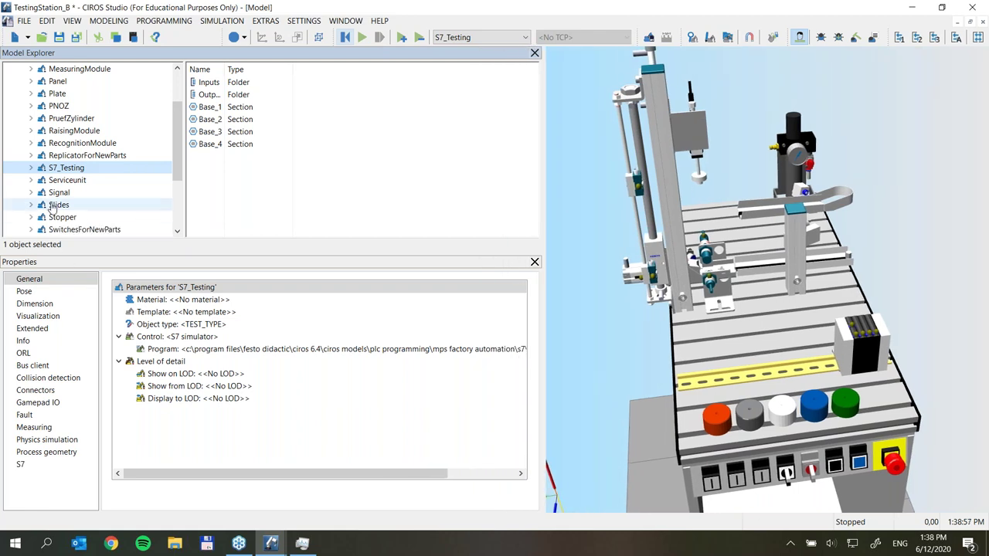
left_click(185, 340)
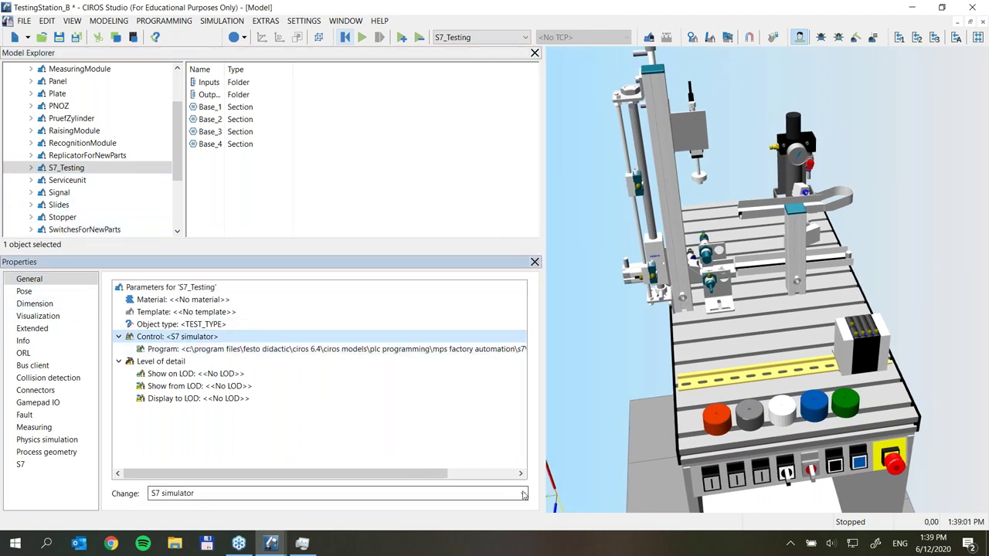
left_click(523, 494)
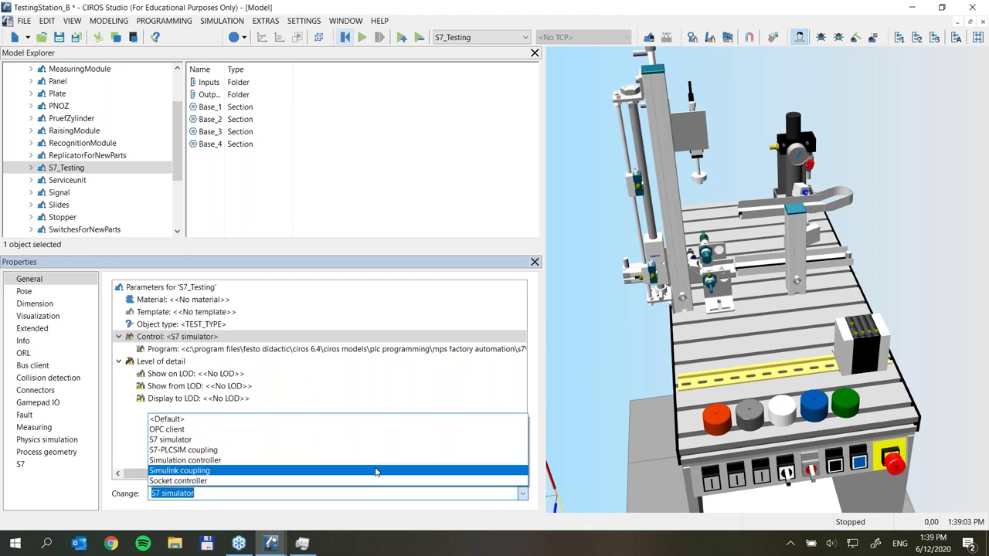
left_click(255, 430)
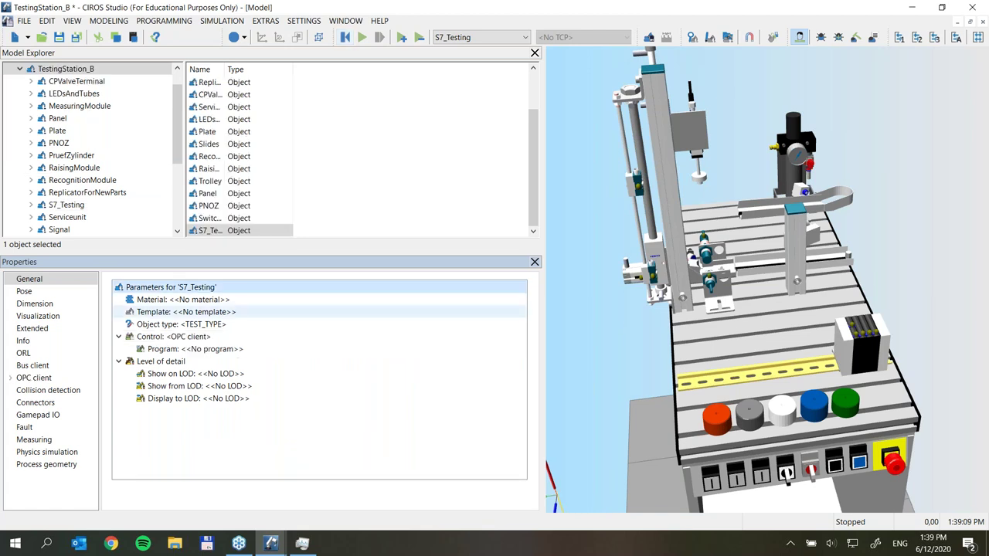
left_click_drag(225, 69, 300, 69)
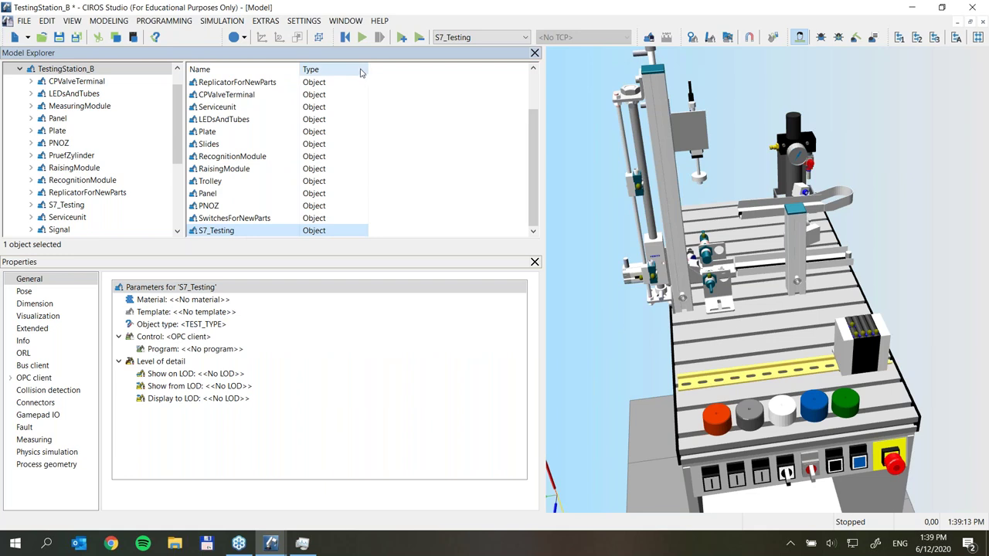
left_click(35, 379)
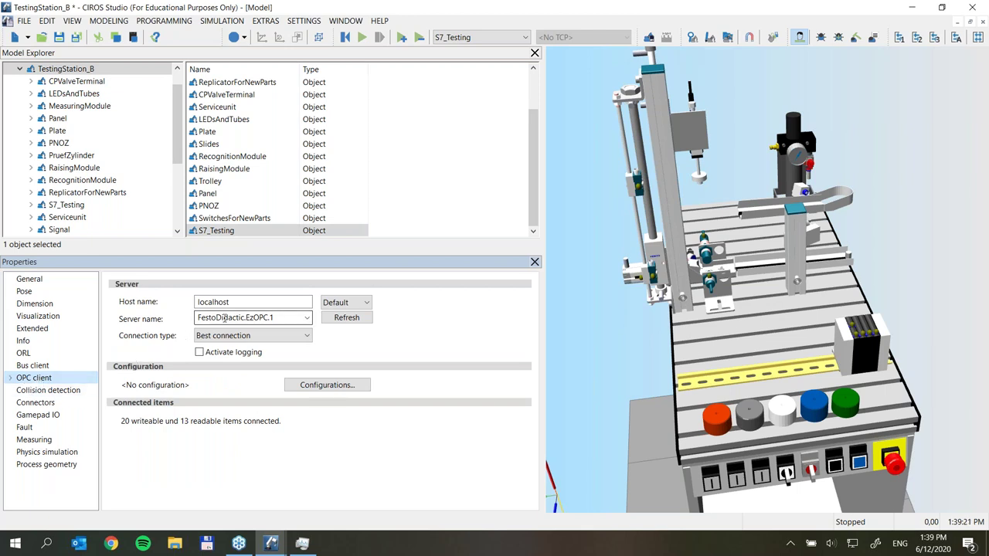
Check the Server name list for available OPC servers, finding it empty
left_click(306, 319)
left_click(250, 328)
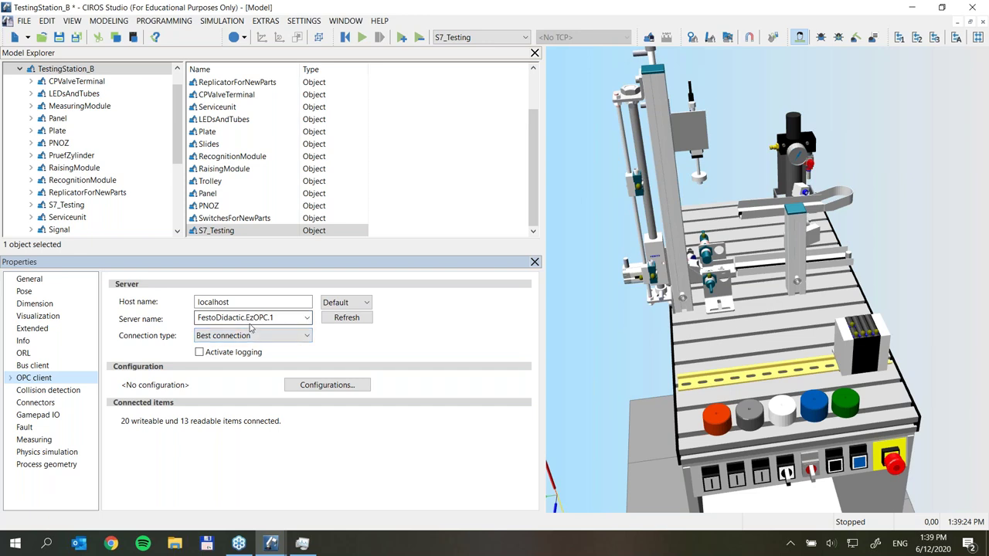
left_click(307, 320)
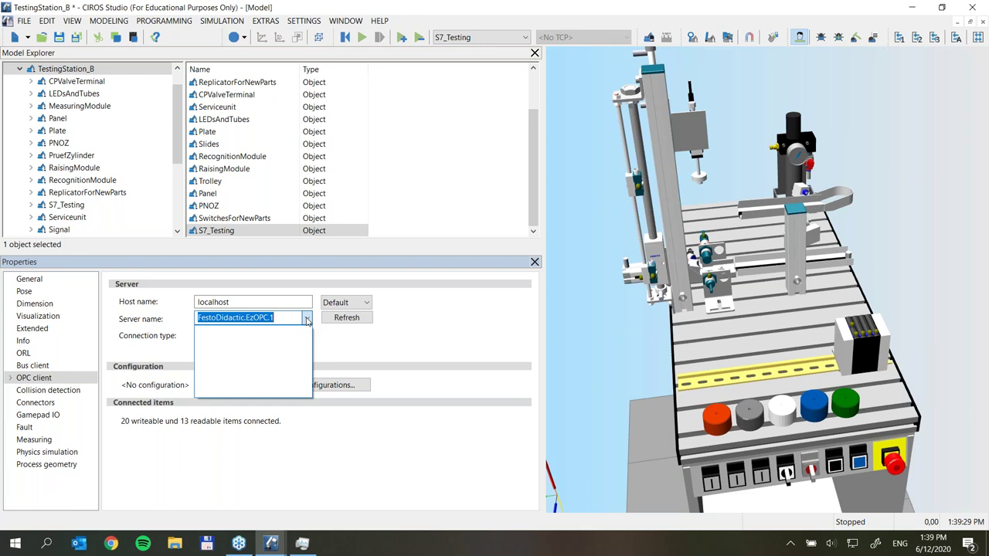
left_click(306, 320)
left_click(291, 320)
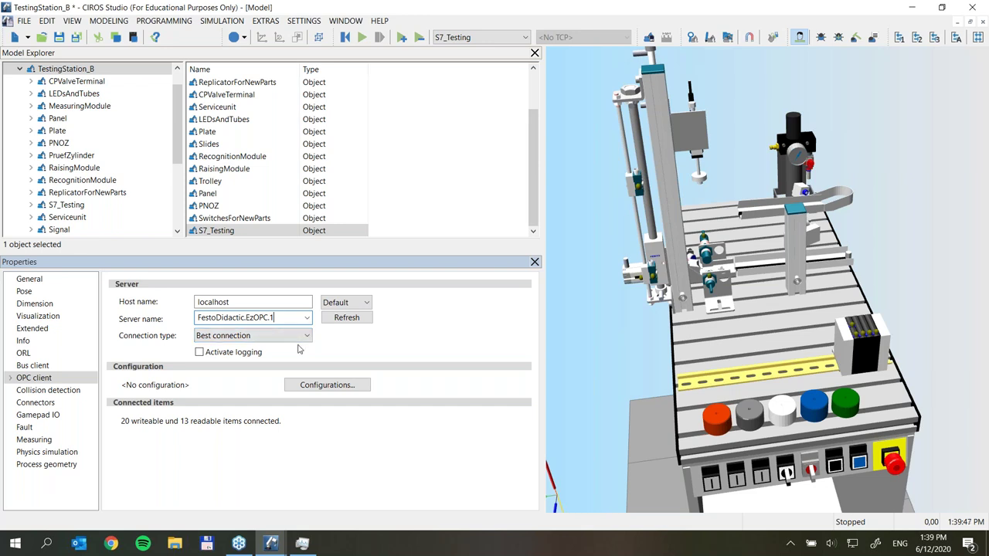
left_click(306, 318)
left_click(307, 318)
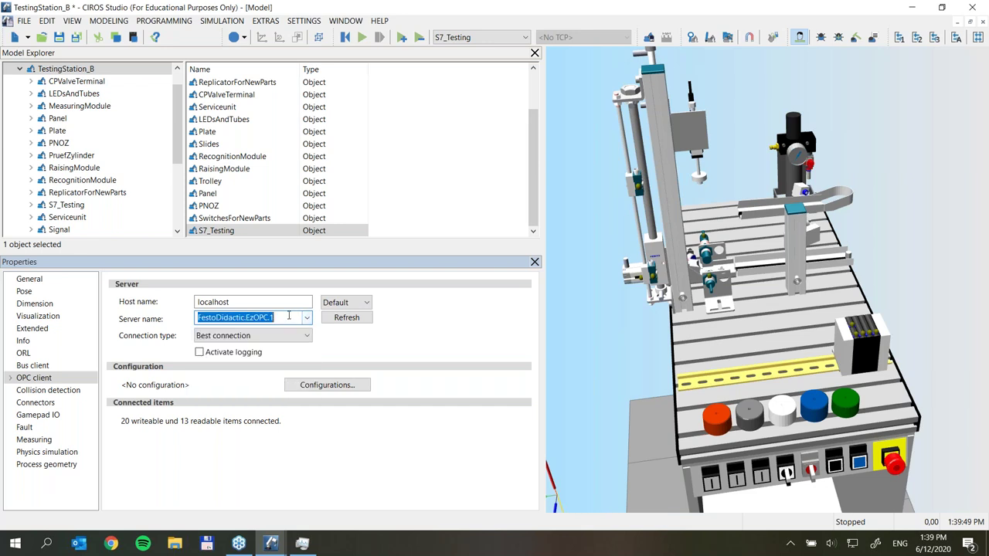
left_click(289, 317)
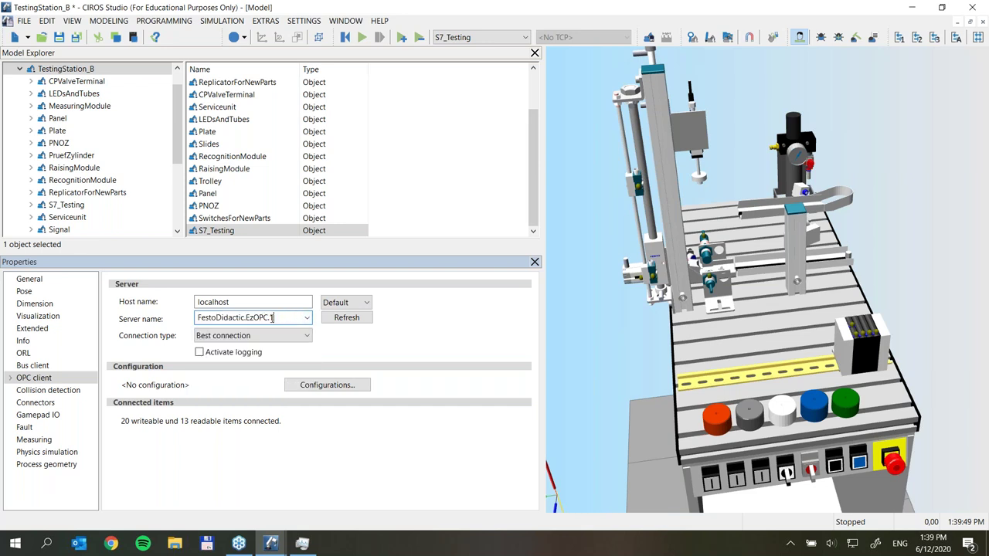
left_click(306, 319)
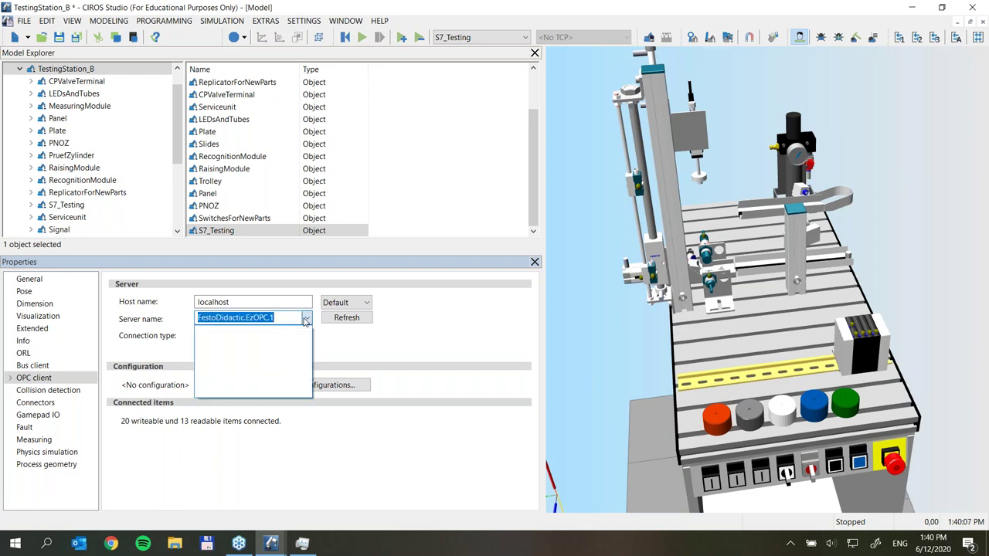
left_click(306, 319)
Refresh the server list and choose FestoDidactic.EzOPC.2 as the server name
left_click(345, 323)
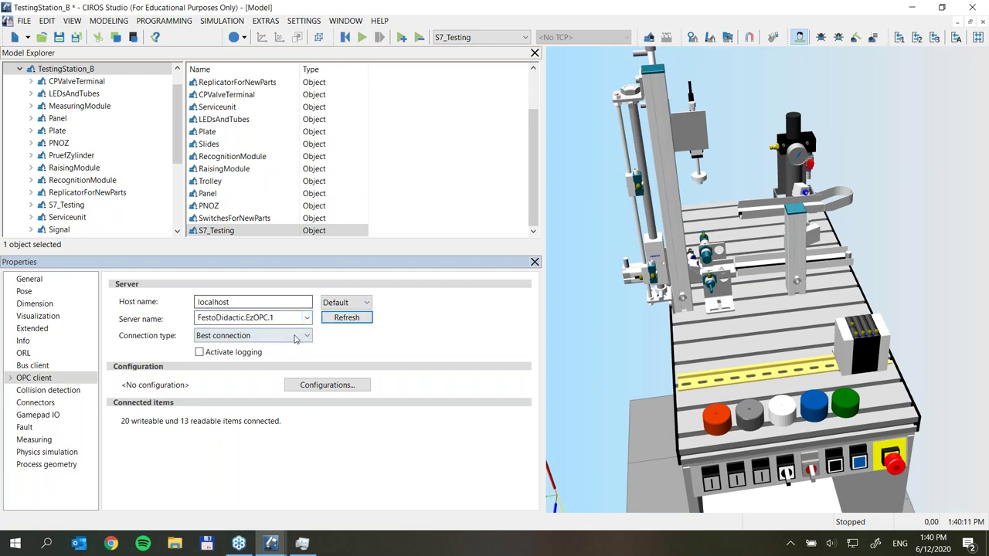
left_click(306, 318)
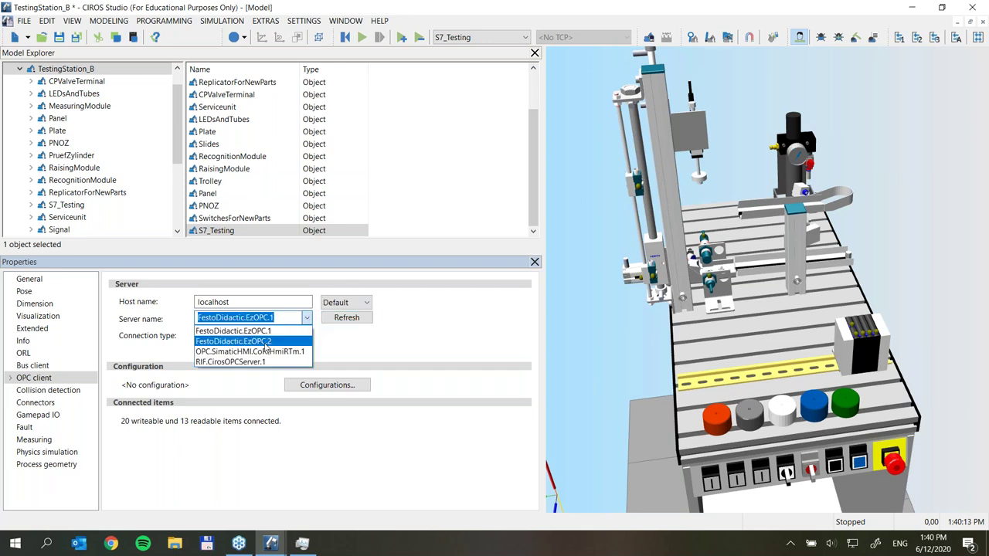
left_click(265, 341)
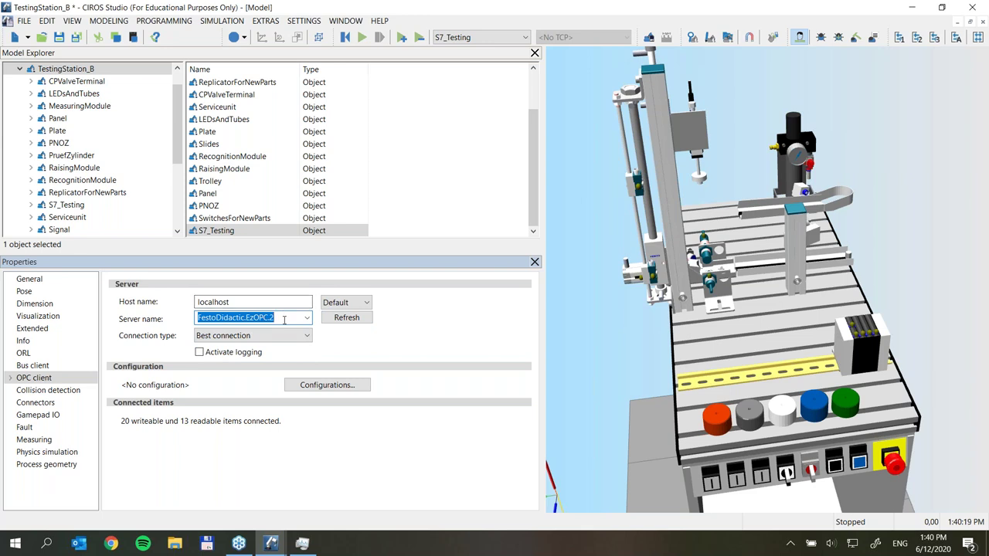
left_click(284, 319)
Keep Best connection as the connection type and show the OPC client's Items
left_click(346, 302)
left_click(340, 312)
left_click(306, 337)
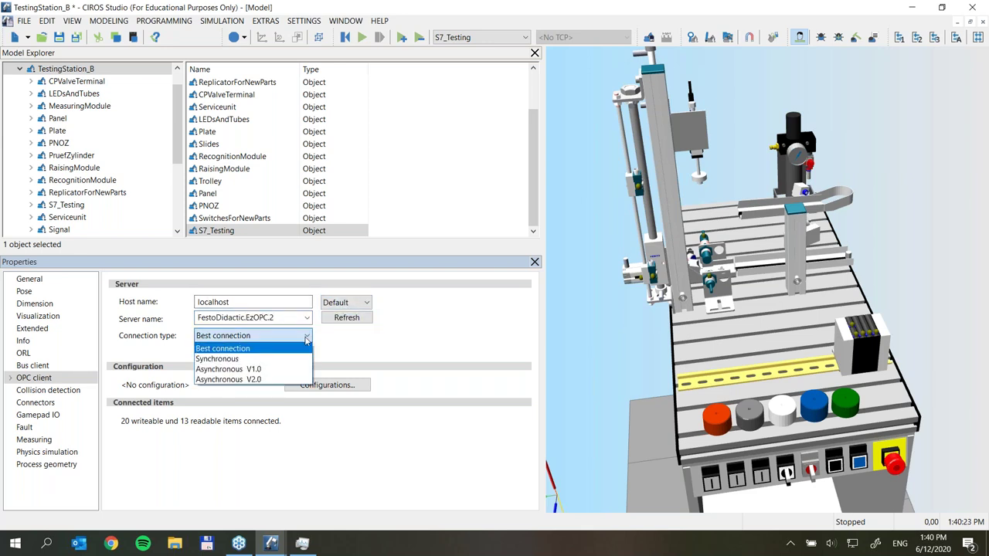
left_click(172, 362)
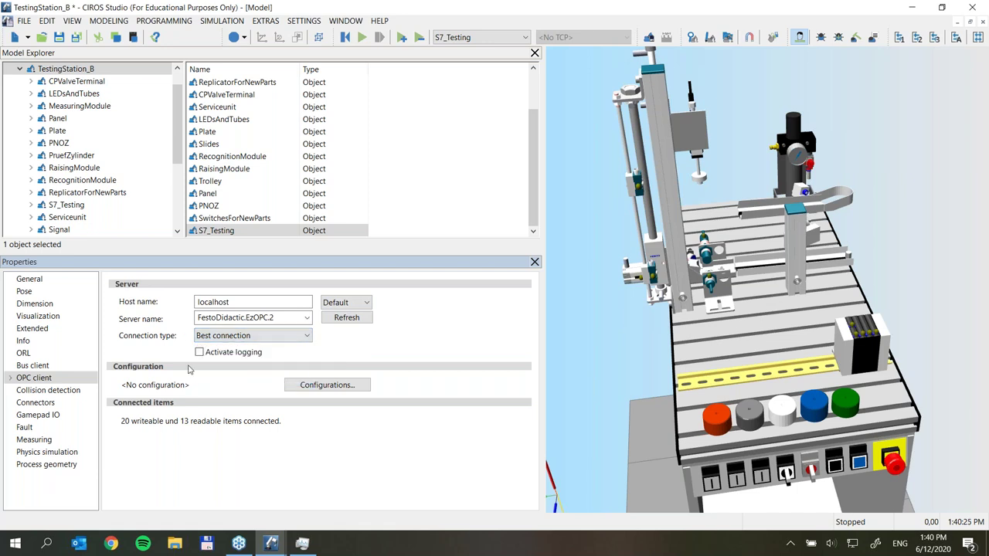
left_click(11, 378)
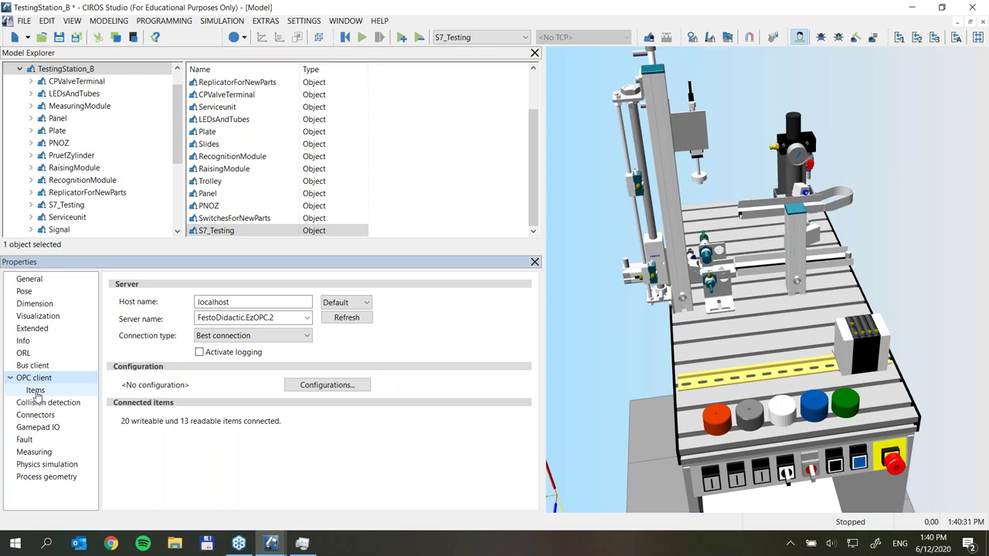
left_click(35, 391)
Widen the explorer and properties area, scroll the Items mappings, and select the Analog_I entry
left_click_drag(545, 326, 598, 324)
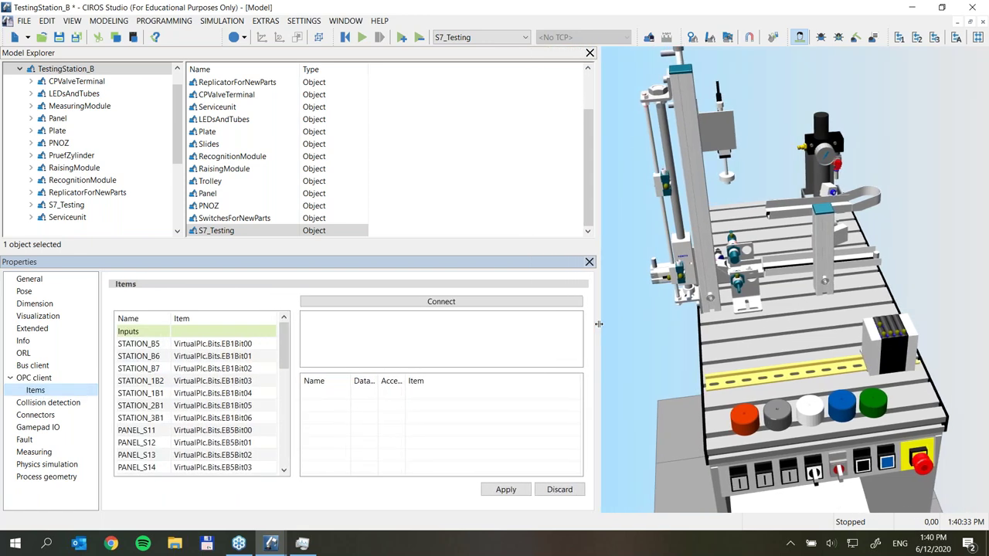
scroll(281, 403, "up", 6)
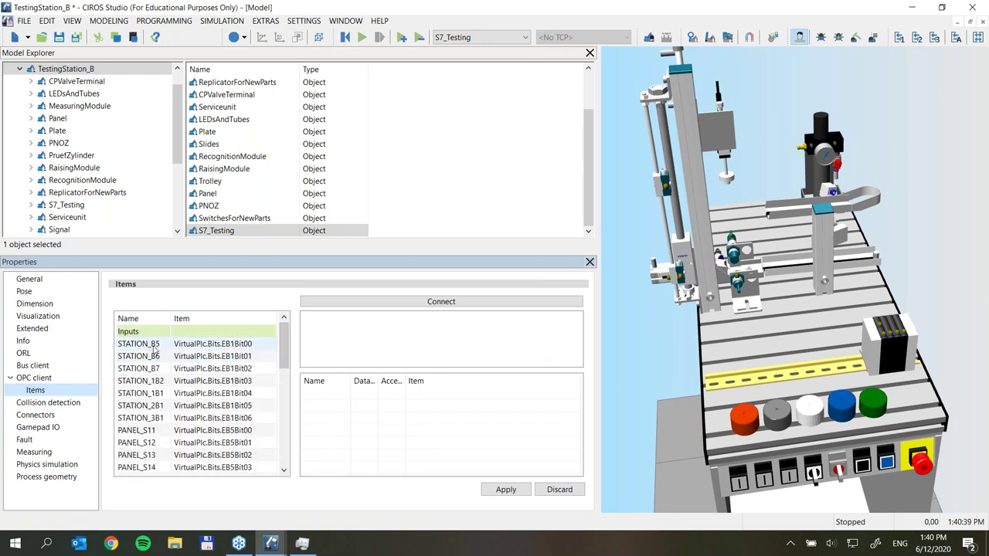
mouse_move(286, 355)
left_mouse_down()
mouse_move(284, 395)
mouse_move(293, 349)
left_mouse_up()
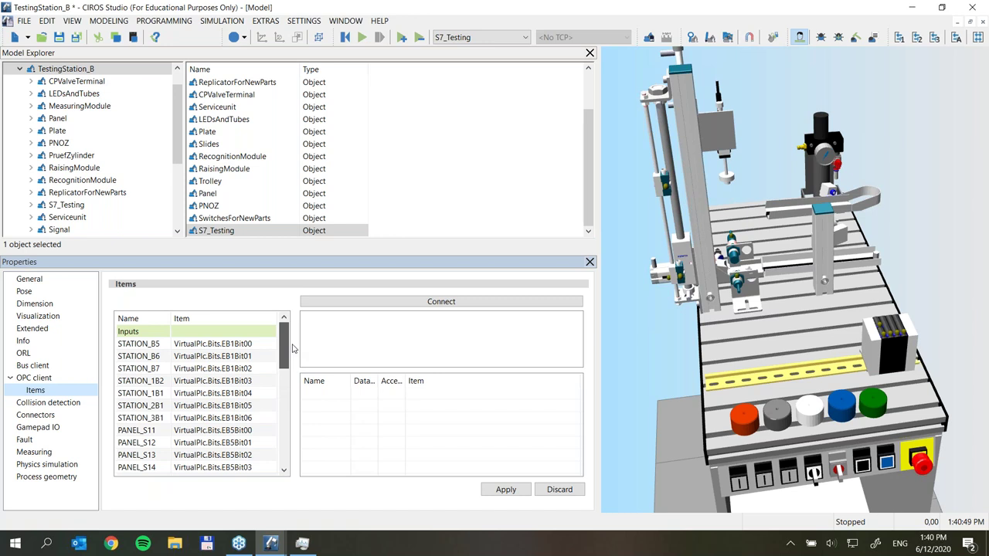
left_click_drag(293, 349, 291, 341)
left_click_drag(292, 335, 283, 431)
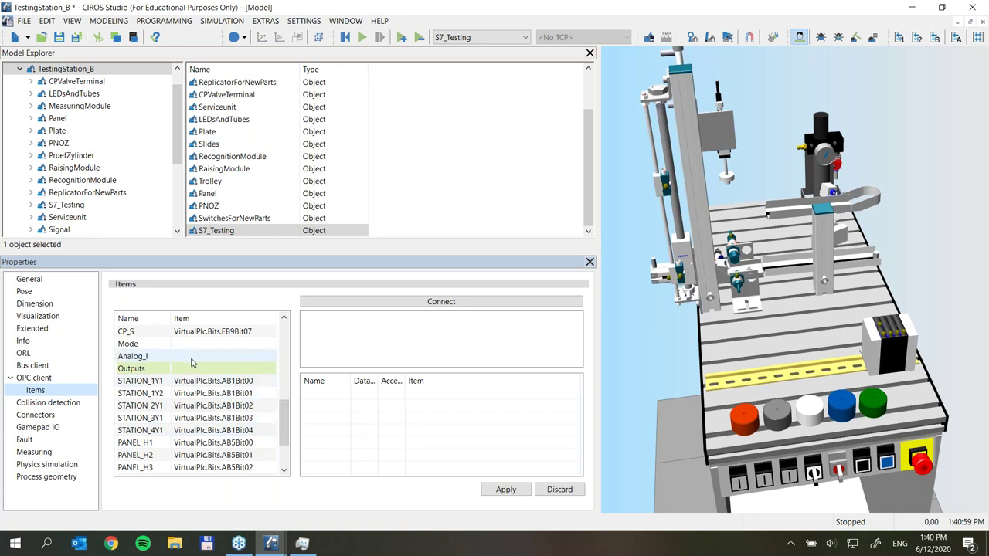
mouse_move(288, 414)
left_mouse_down()
mouse_move(289, 430)
mouse_move(291, 411)
left_mouse_up()
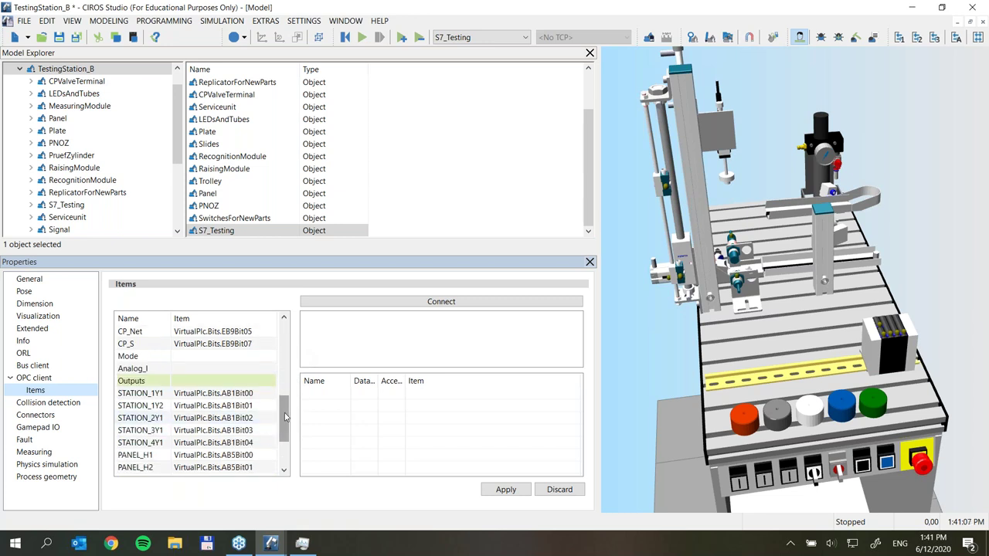
scroll(284, 417, "up", 1)
left_click(207, 383)
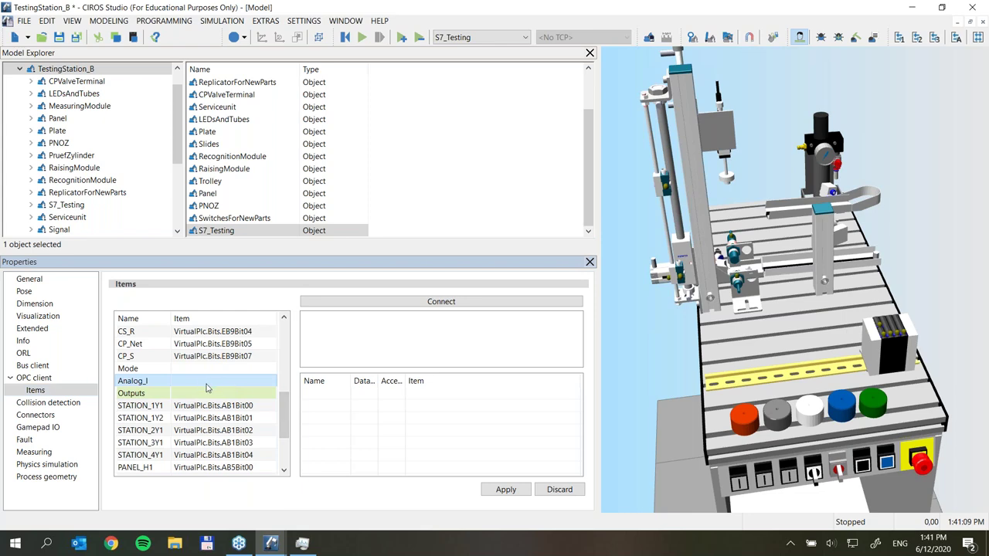
Connect to the VirtualPLC OPC server and bring the EzOPC window forward
left_click(441, 301)
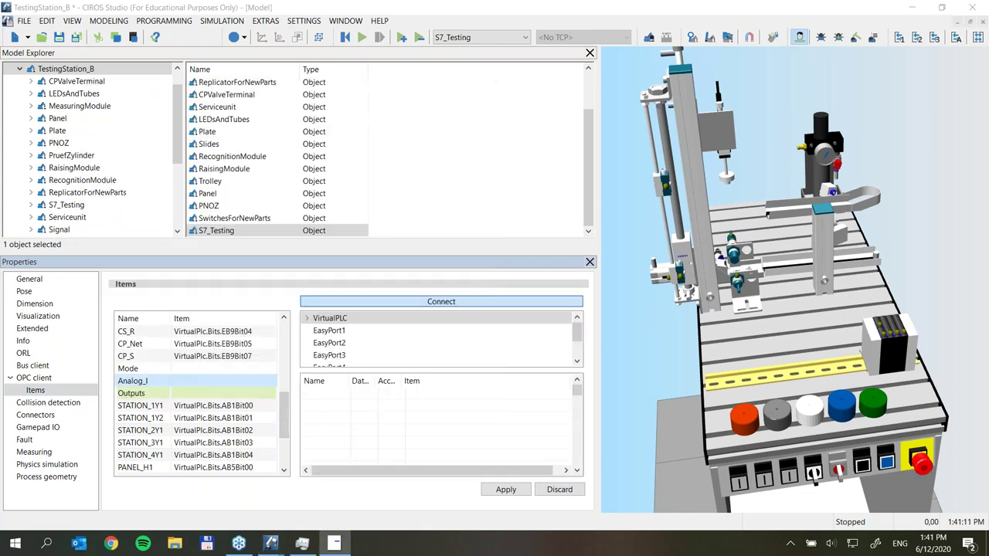
left_click(337, 544)
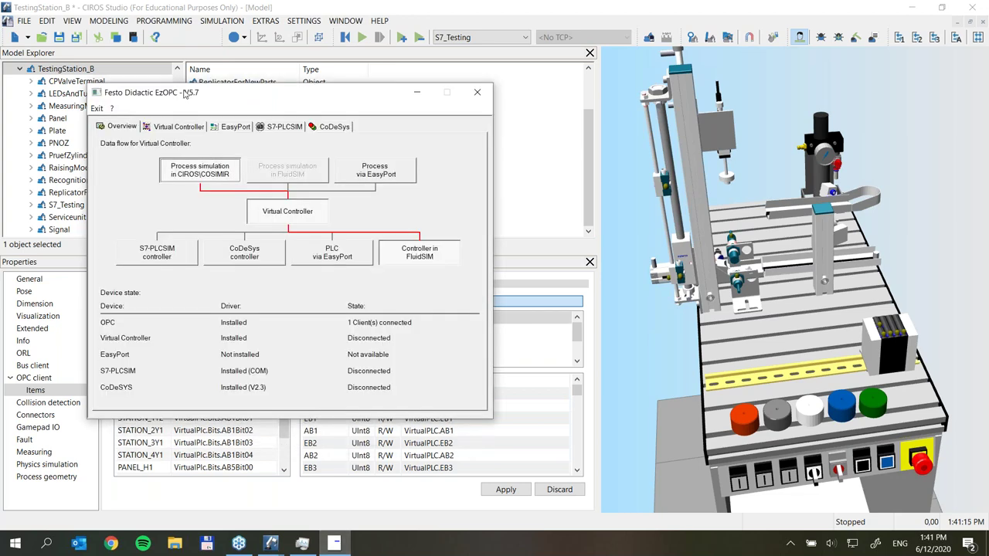
left_click_drag(259, 104, 411, 121)
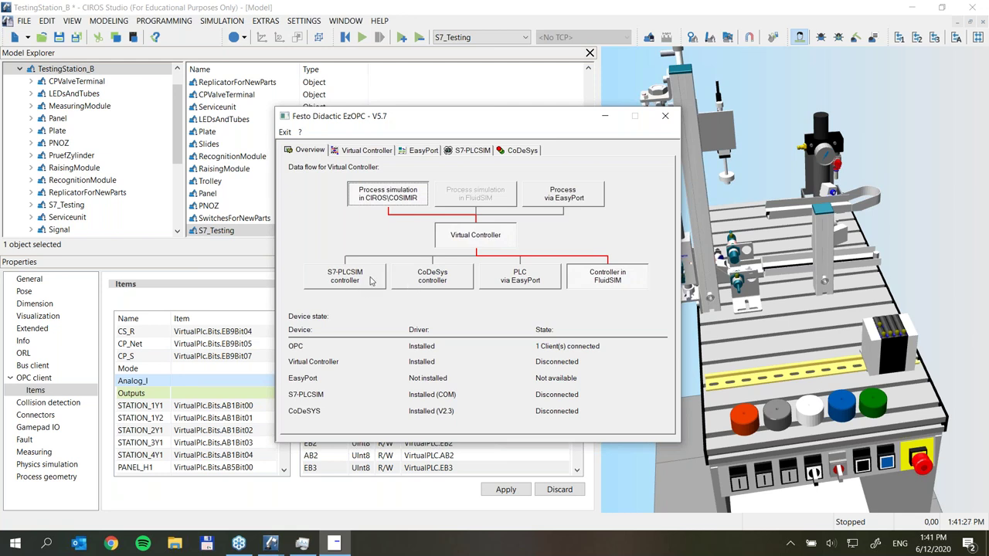
Route the virtual controller through CoDeSys, S7-PLCSIM and EasyPort, ending back on FluidSIM
left_click(442, 280)
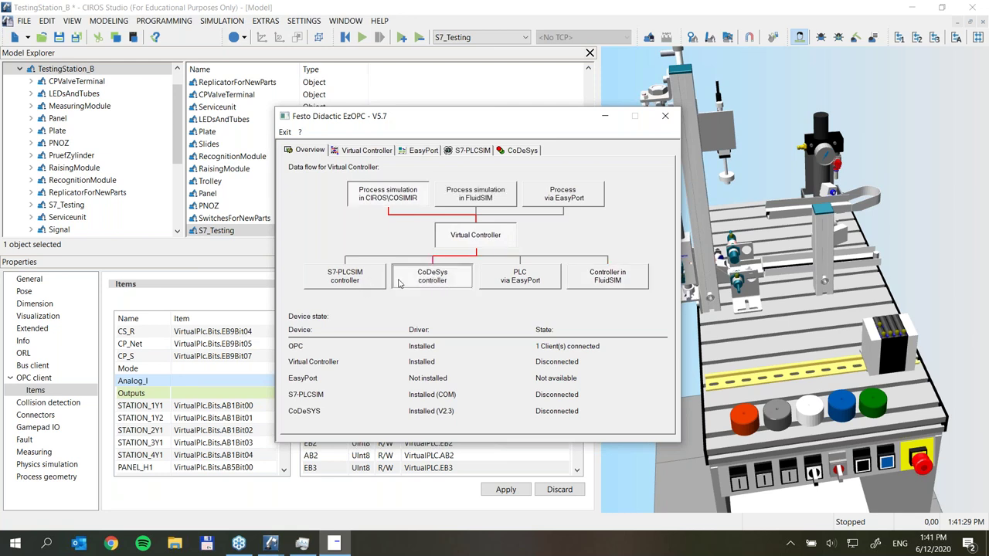
left_click(352, 284)
left_click(534, 281)
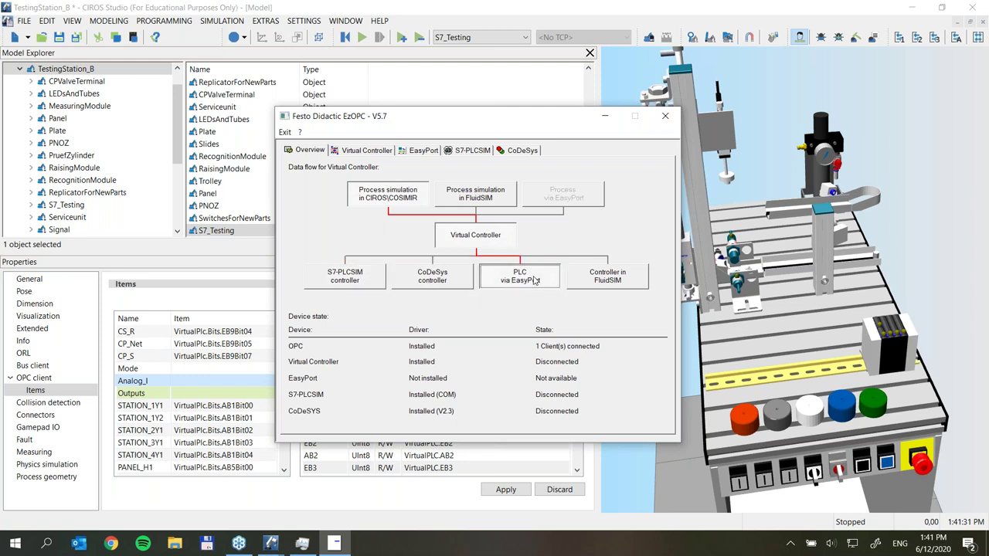
left_click(598, 286)
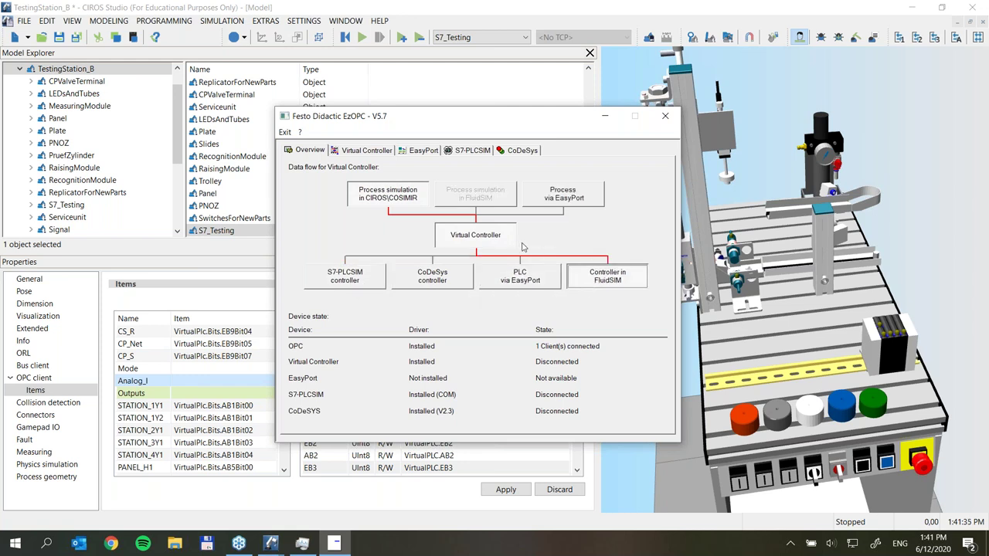
View the Virtual Controller's live I/O, return to Overview, and minimise EzOPC
left_click(364, 150)
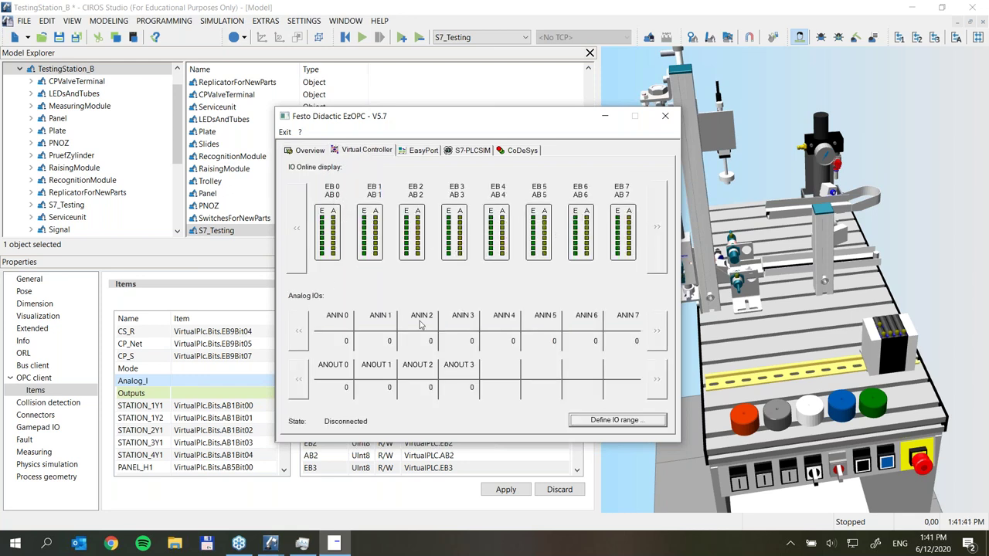
left_click(310, 152)
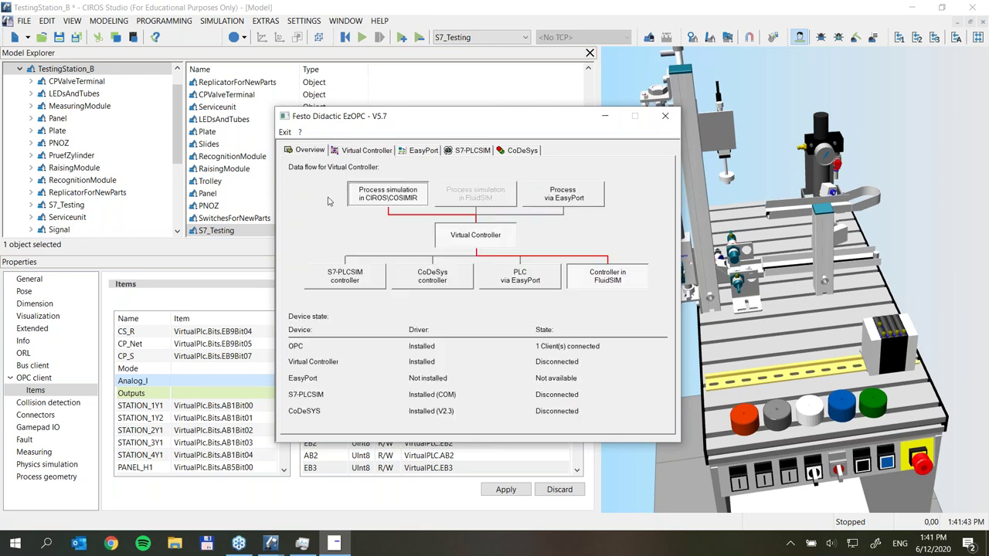
left_click(607, 118)
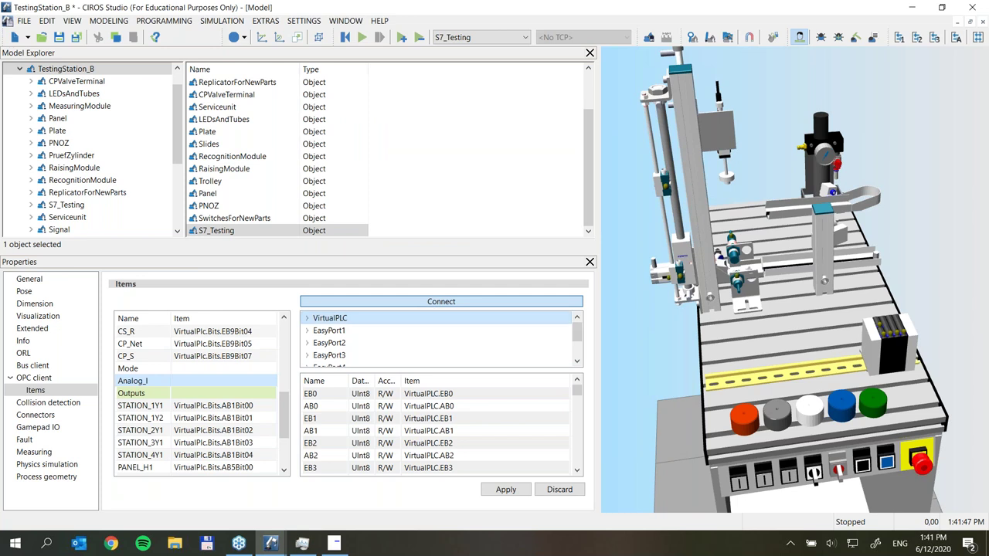
Expand VirtualPLC, browse its Bits items, then open Analog and select ANIN0
left_click(307, 318)
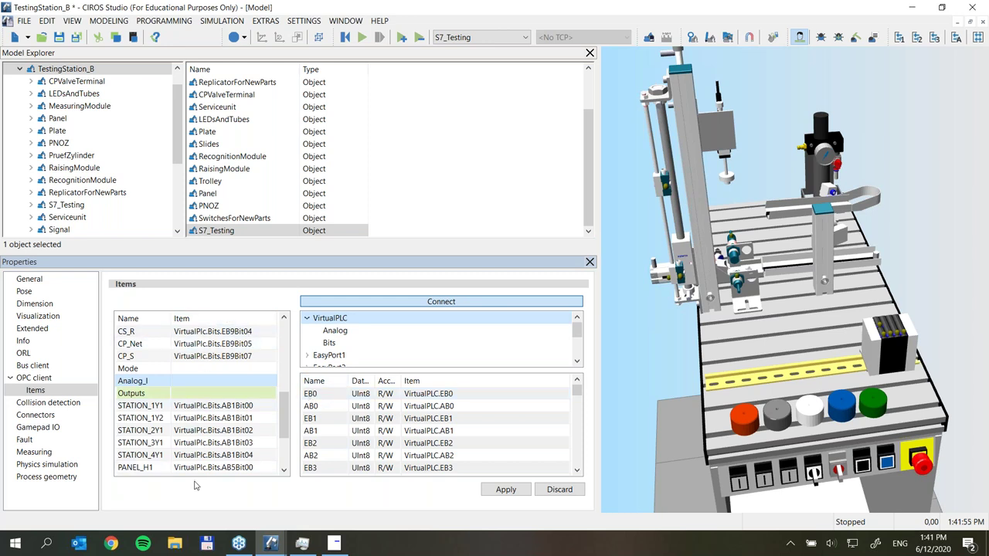
mouse_move(284, 411)
left_mouse_down()
mouse_move(293, 376)
mouse_move(287, 421)
mouse_move(286, 387)
mouse_move(286, 406)
mouse_move(286, 395)
left_mouse_up()
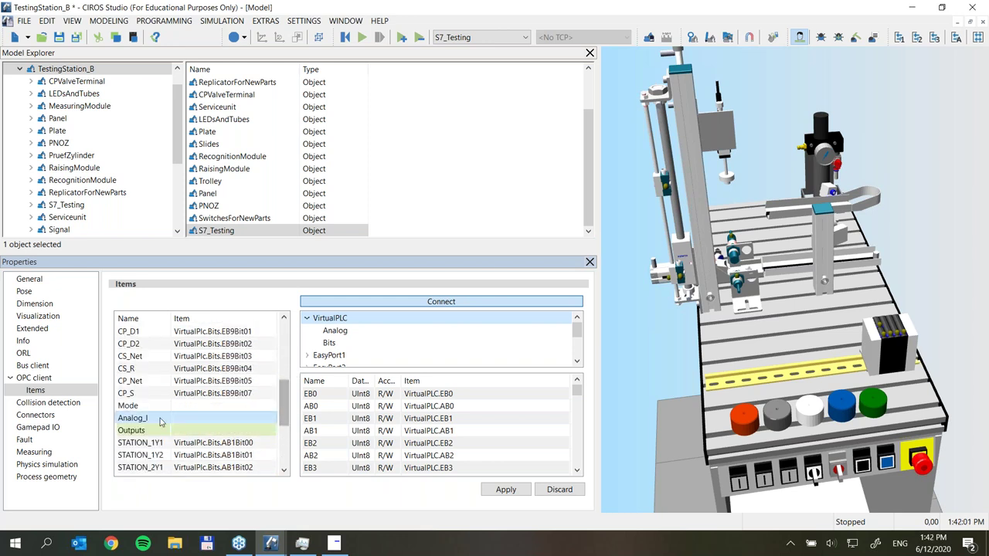
left_click(330, 344)
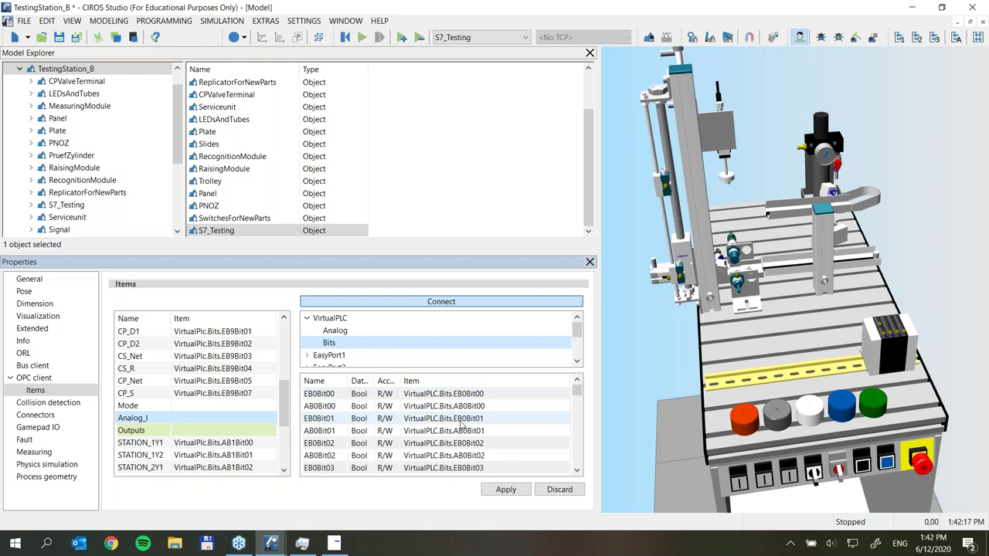
left_click(338, 331)
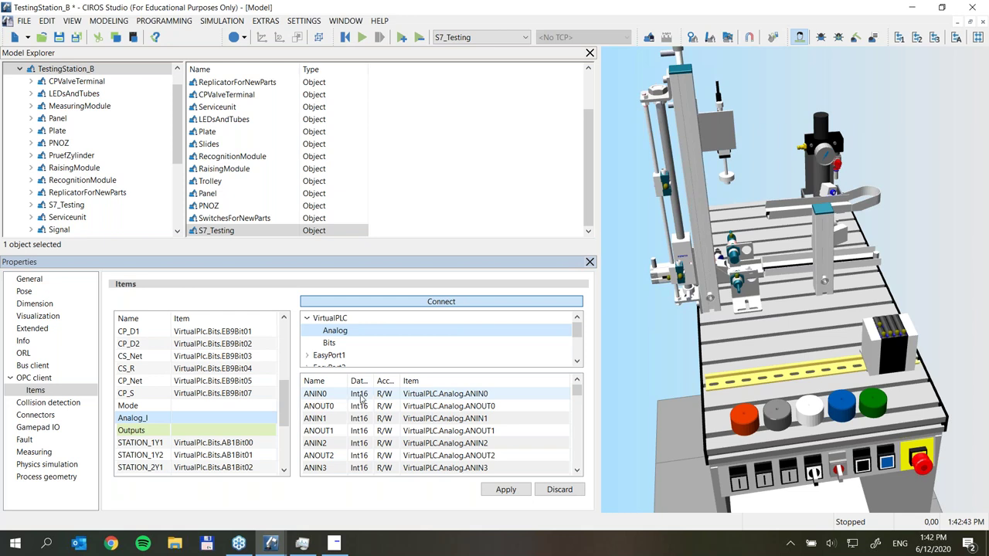
left_click(444, 396)
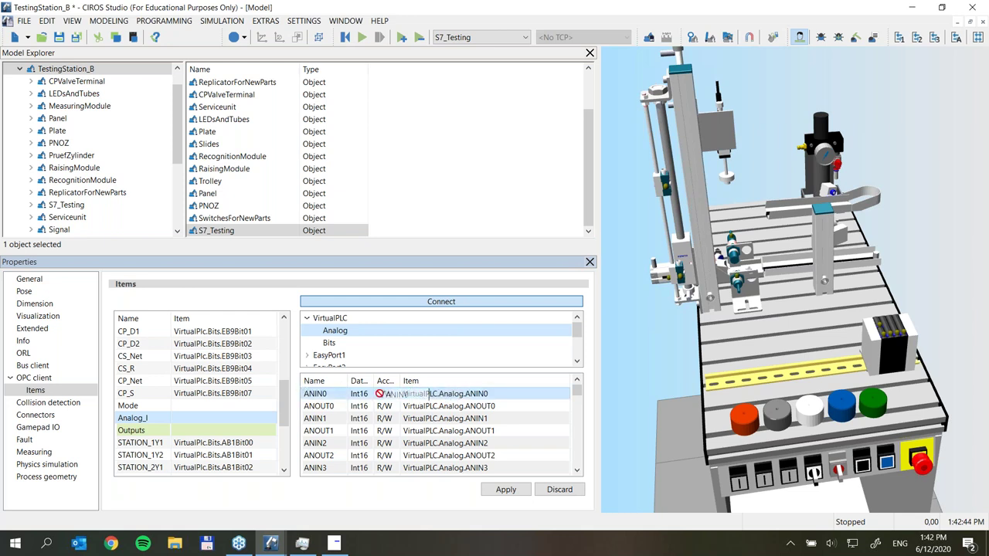
double_click(213, 418)
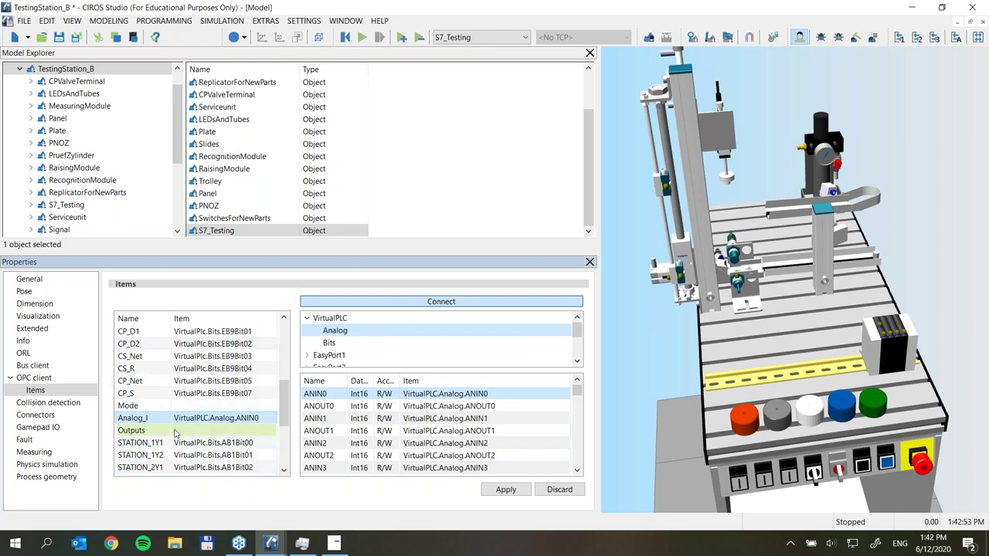
left_click(506, 490)
left_click_drag(283, 340, 266, 456)
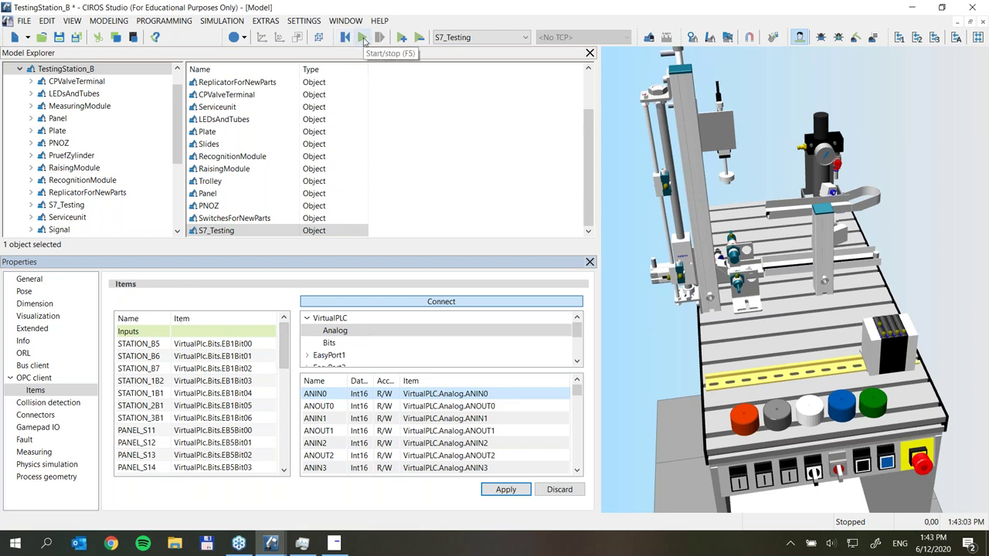
Start the simulation, read the OPC_QUALITY_CONFIG_ERROR messages, and close the message log
left_click_drag(597, 213, 376, 213)
left_click(361, 37)
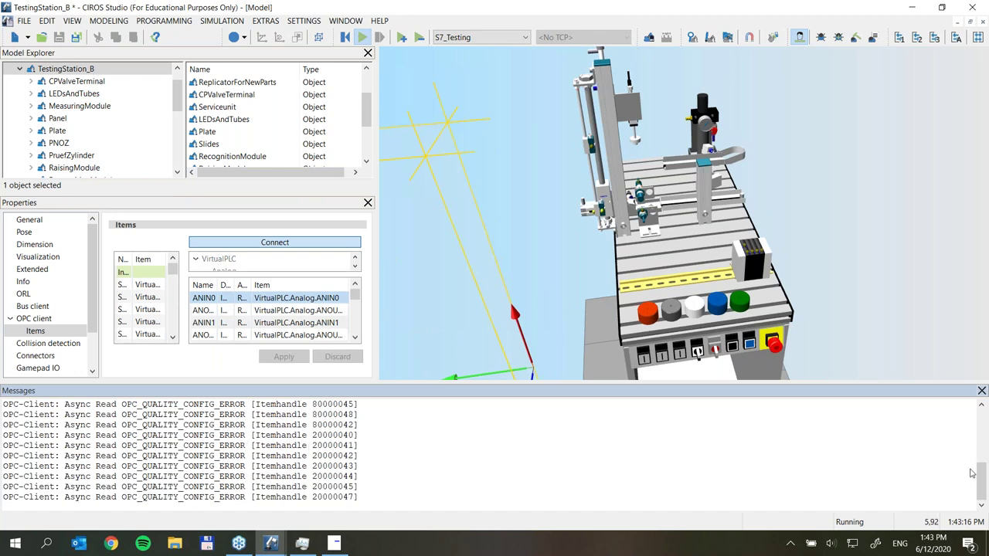
left_click_drag(979, 478, 978, 422)
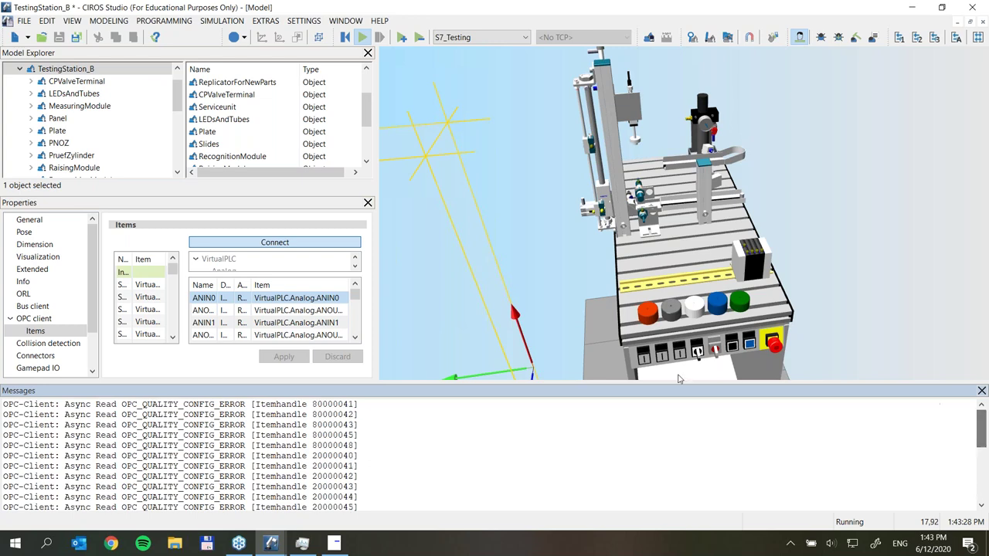
left_click(982, 391)
left_click_drag(376, 317, 588, 317)
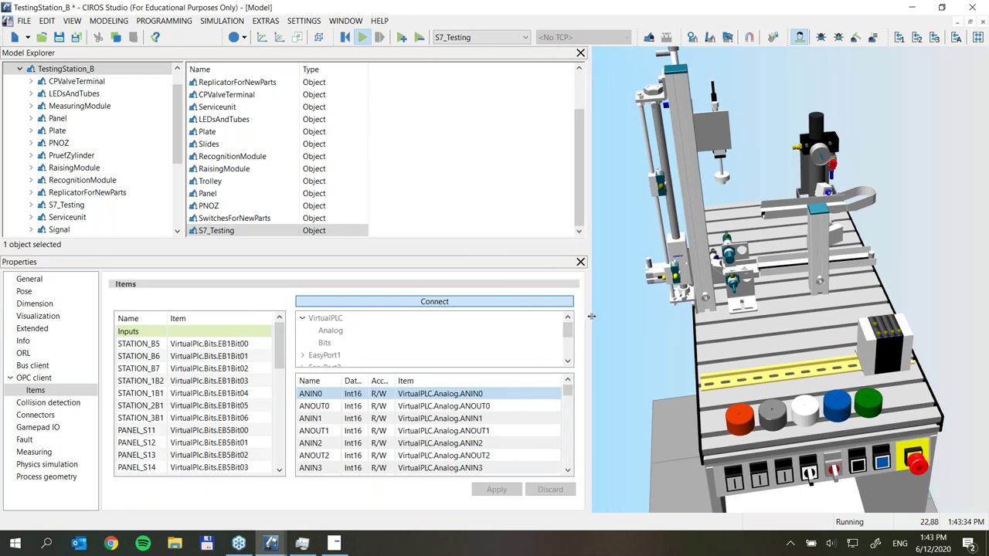
left_click(344, 538)
left_click(366, 150)
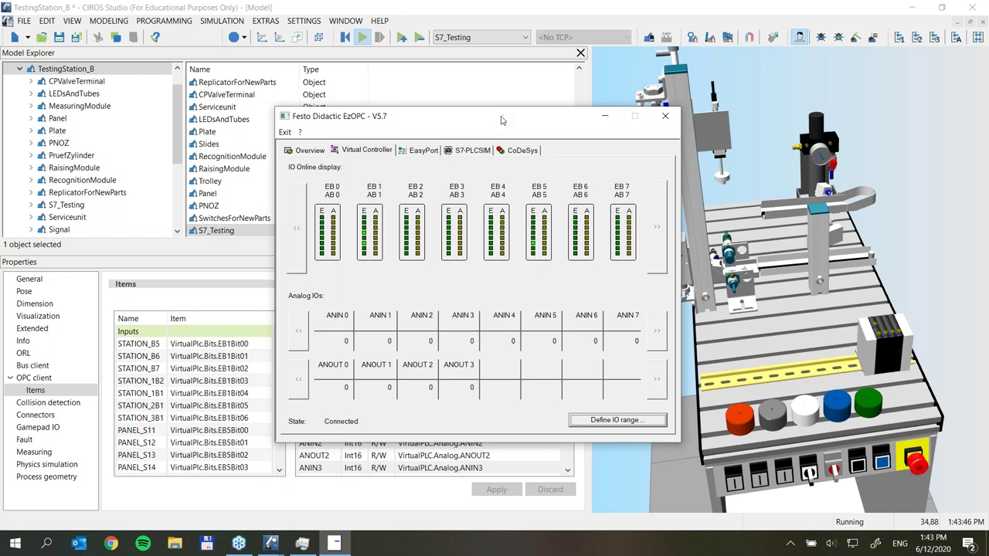
left_click_drag(489, 125, 443, 100)
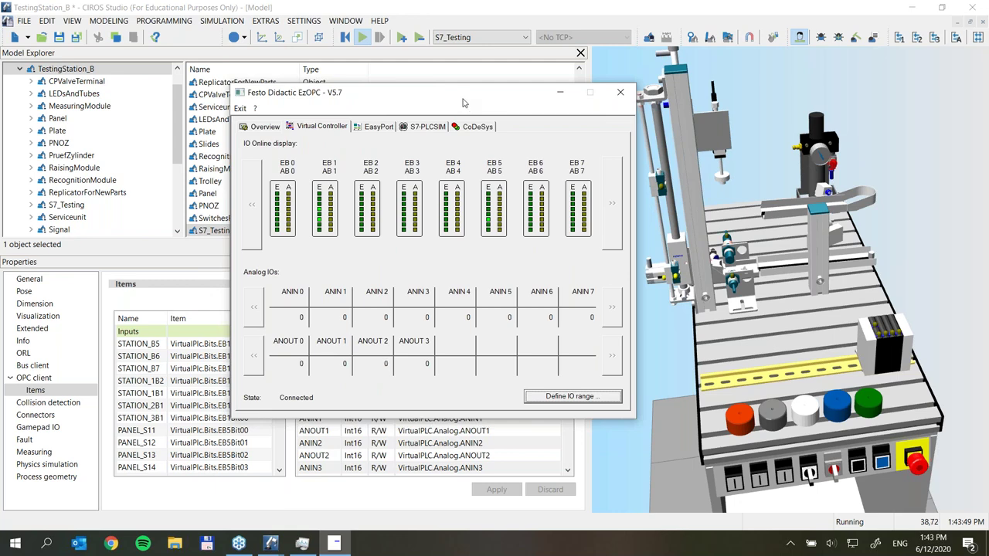
mouse_move(463, 103)
left_mouse_down()
mouse_move(445, 114)
mouse_move(461, 120)
left_mouse_up()
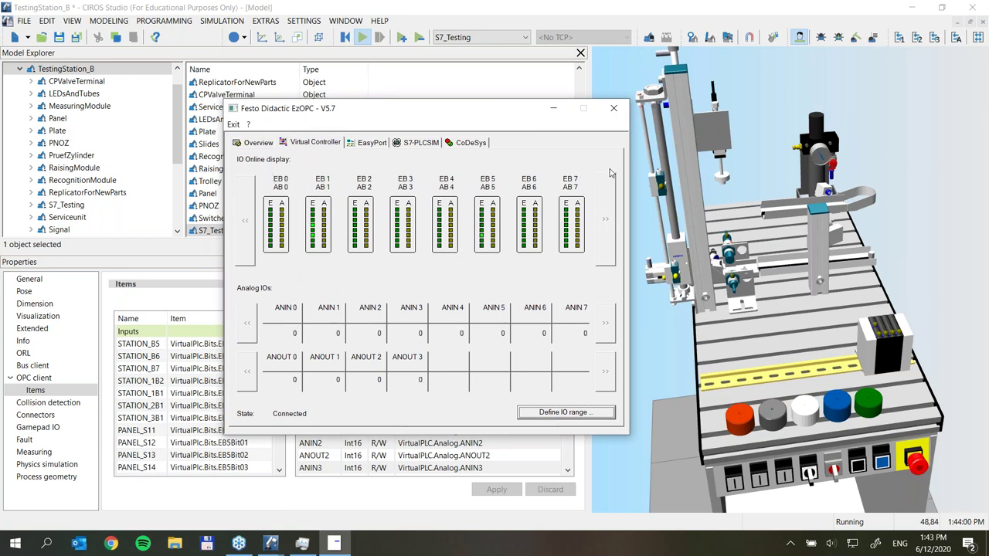
left_click(569, 416)
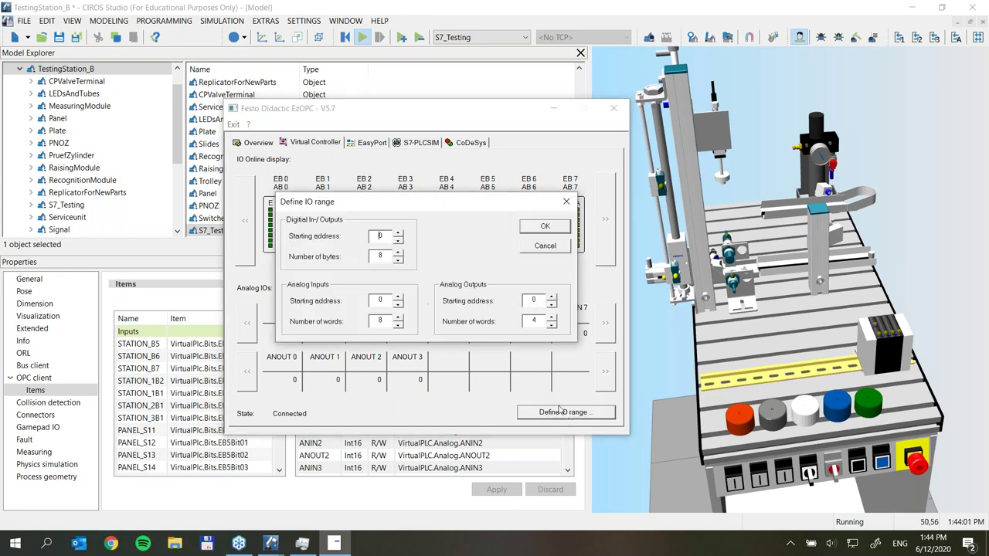
left_click(545, 246)
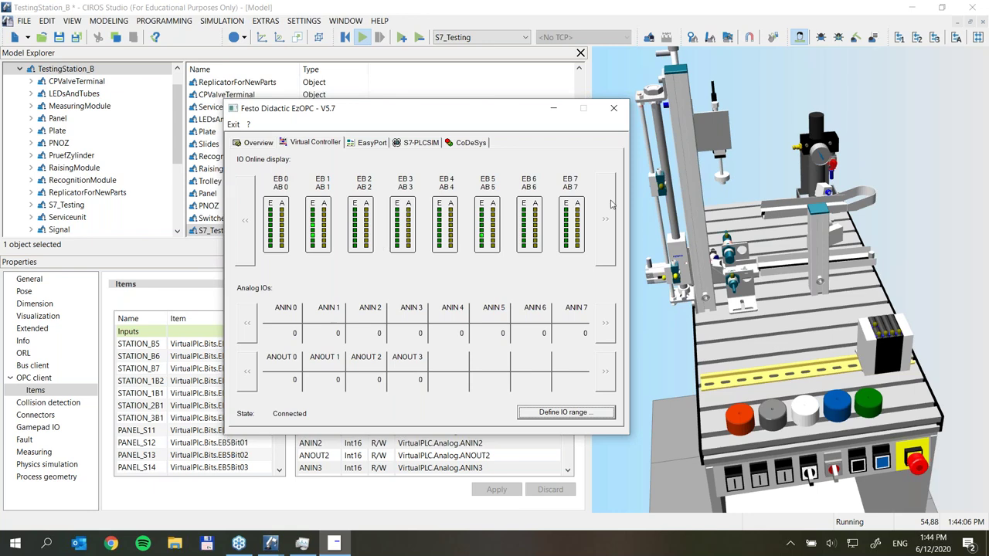
left_click_drag(441, 114, 713, 92)
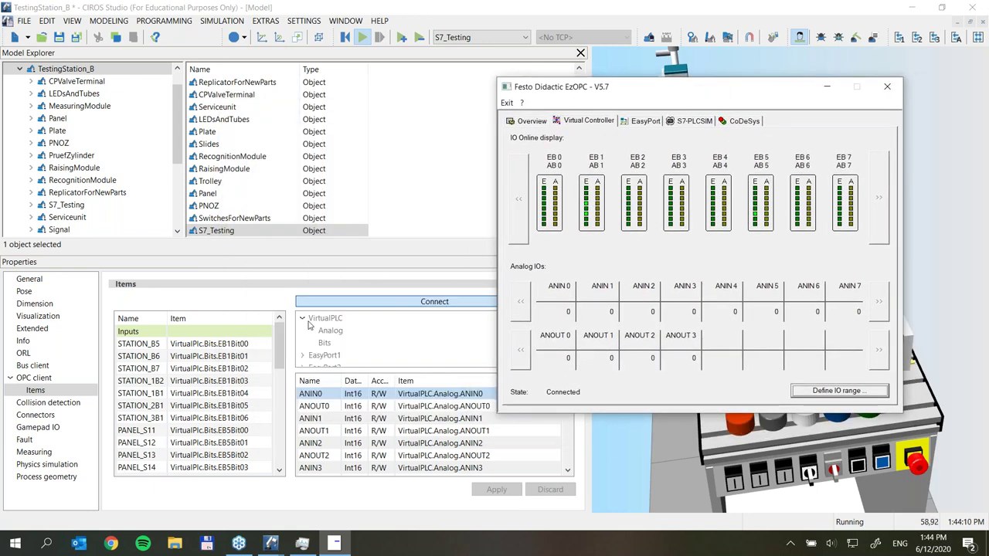
left_click(279, 345)
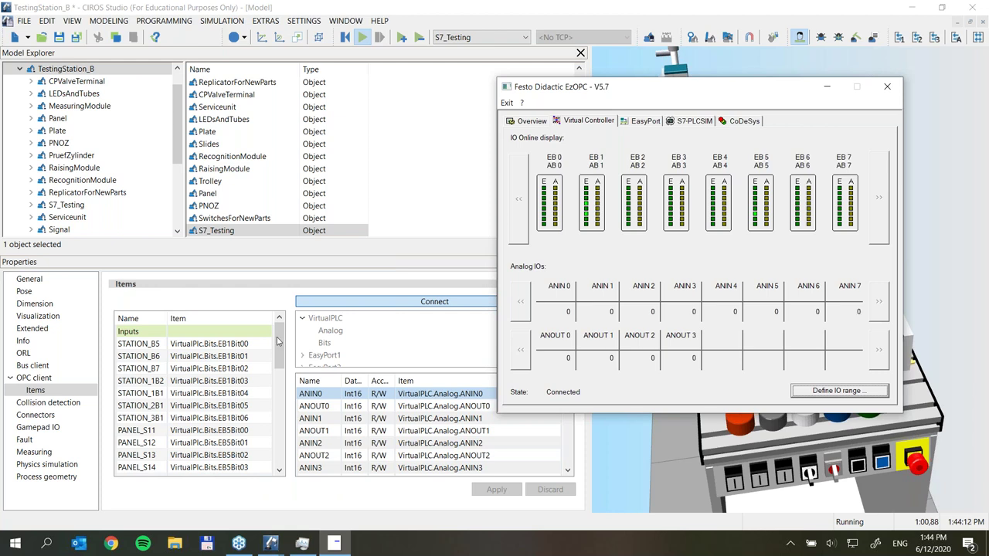
left_click(279, 341)
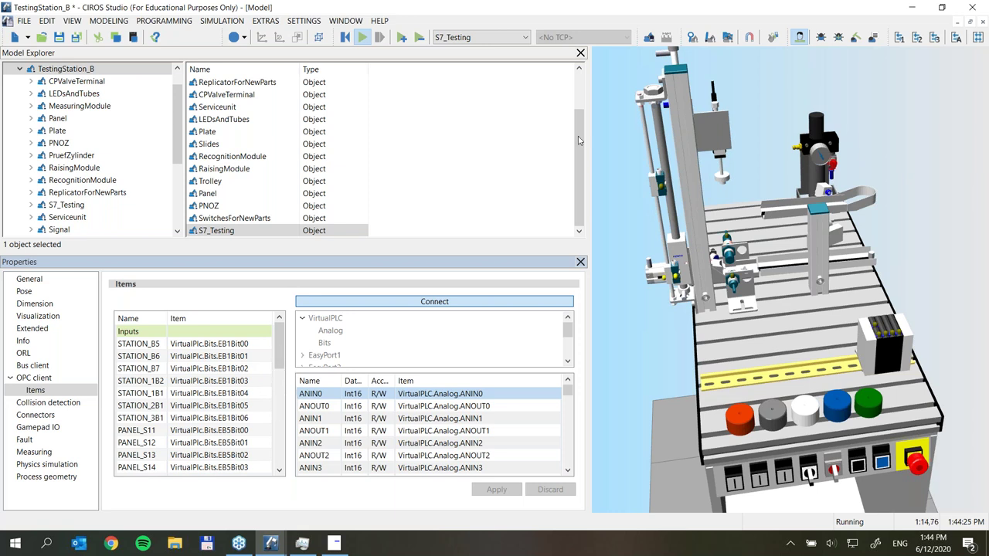
Reset the simulation and remove the VirtualPlc.Bits assignments of inputs CP_D0 through CP_S
left_click(346, 37)
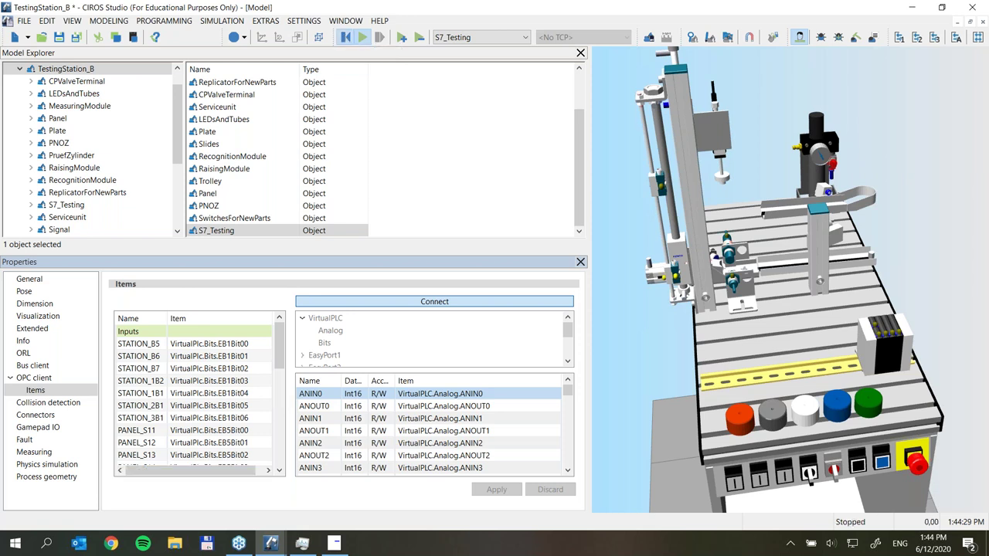
left_click_drag(280, 338, 283, 388)
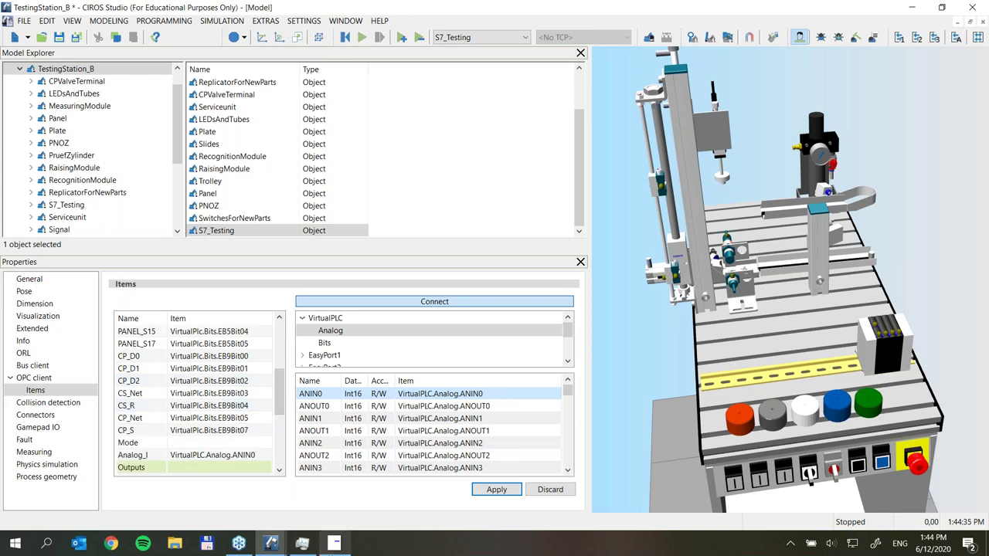
left_click(334, 544)
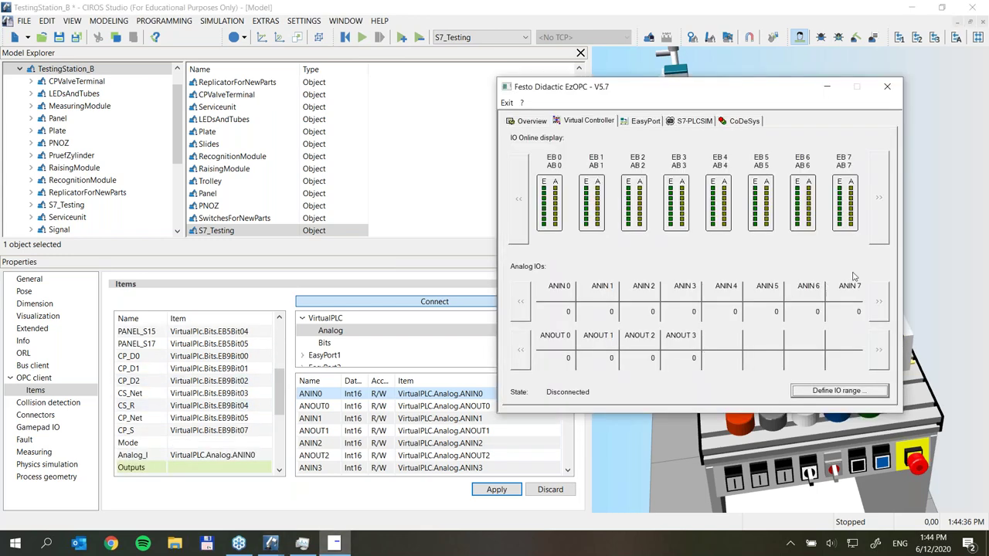
left_click(827, 87)
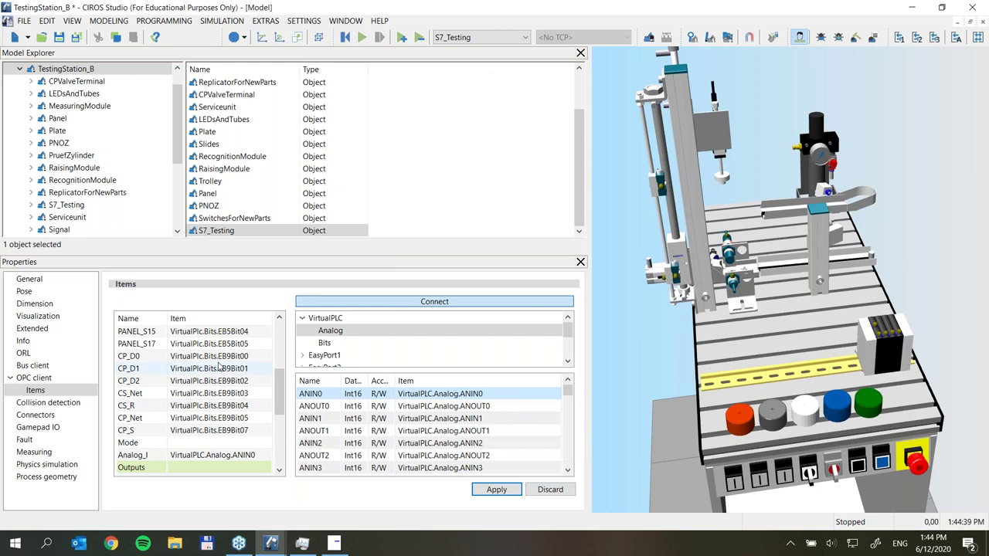
left_click(217, 356)
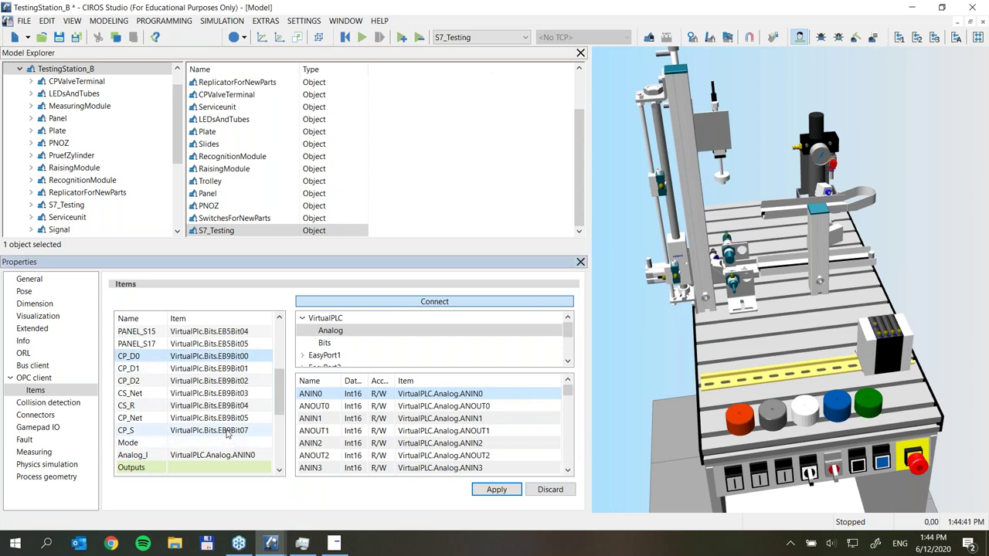
left_click(227, 431, "shift")
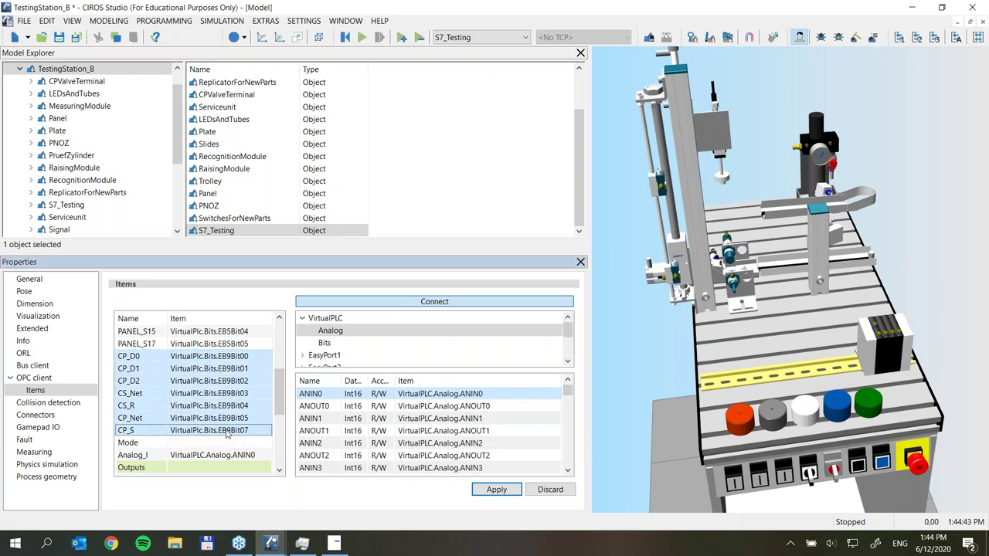
right_click(214, 359)
left_click(249, 365)
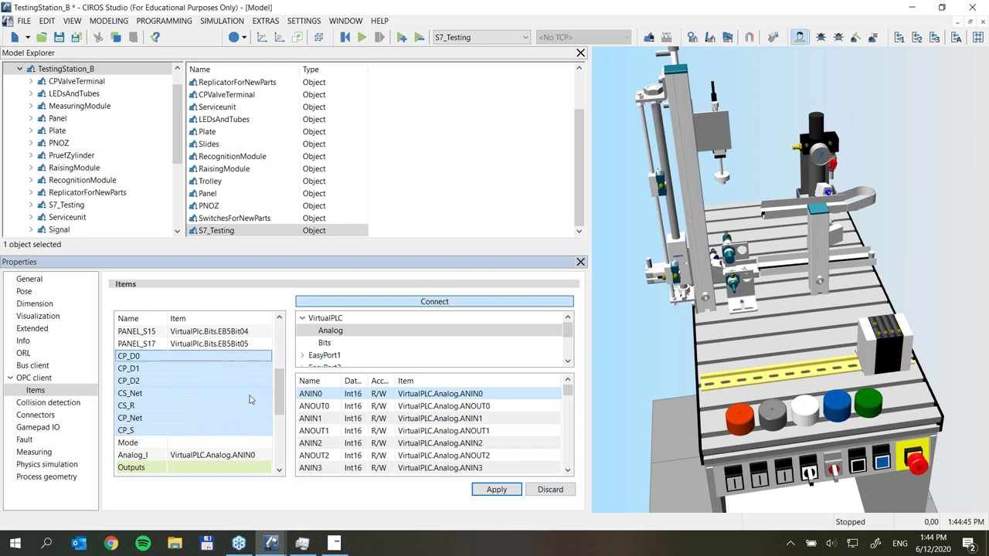
Remove the bit assignments of outputs CS_D0 through CS_S and apply the change
left_click_drag(280, 394, 291, 446)
left_click(222, 418)
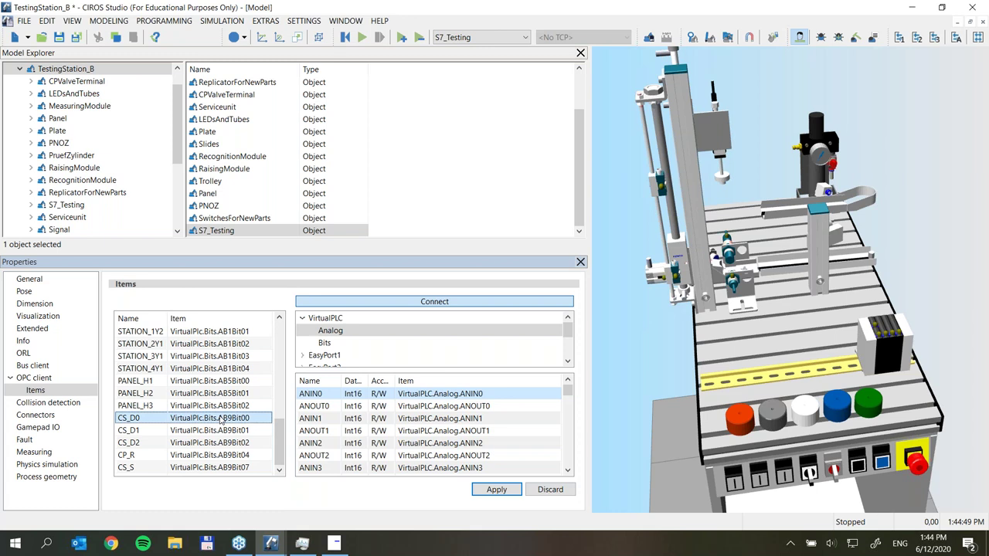
left_click_drag(221, 418, 229, 467)
right_click(229, 467)
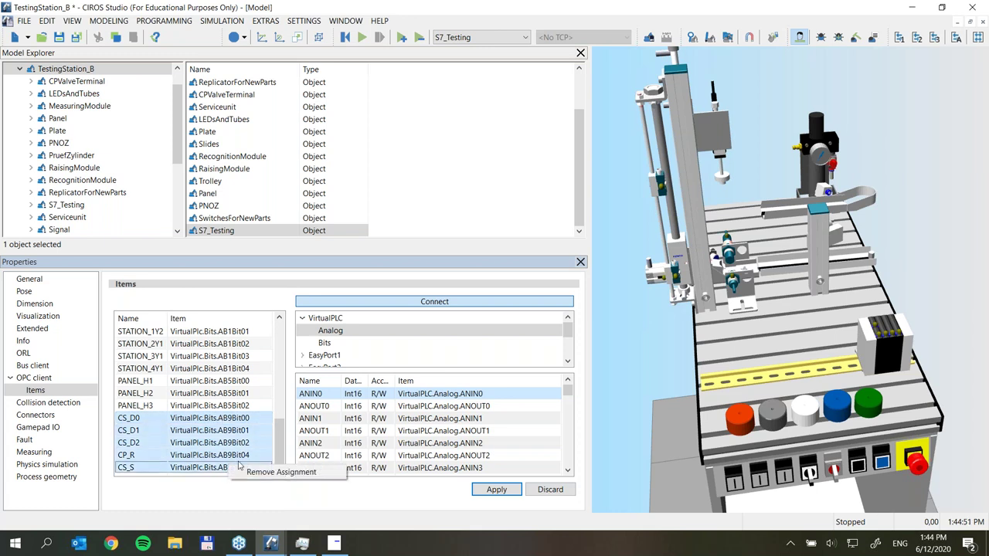
left_click(256, 472)
left_click(493, 490)
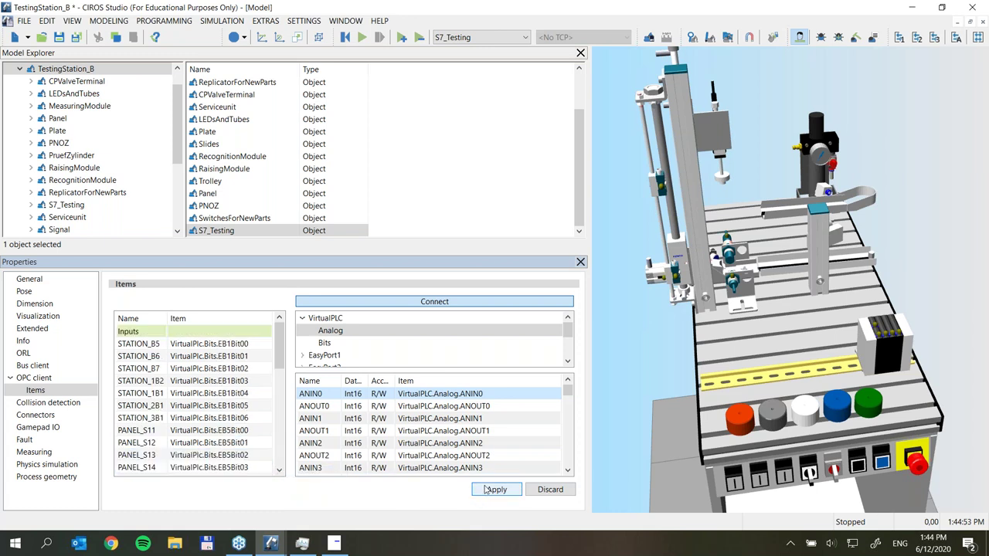
scroll(271, 345, "down", 3)
scroll(270, 346, "up", 3)
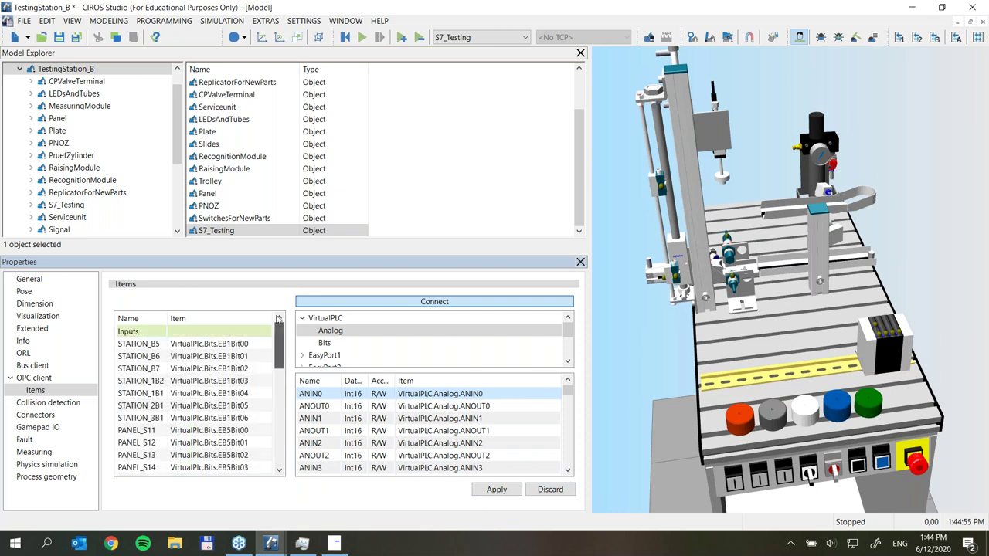
left_click(362, 38)
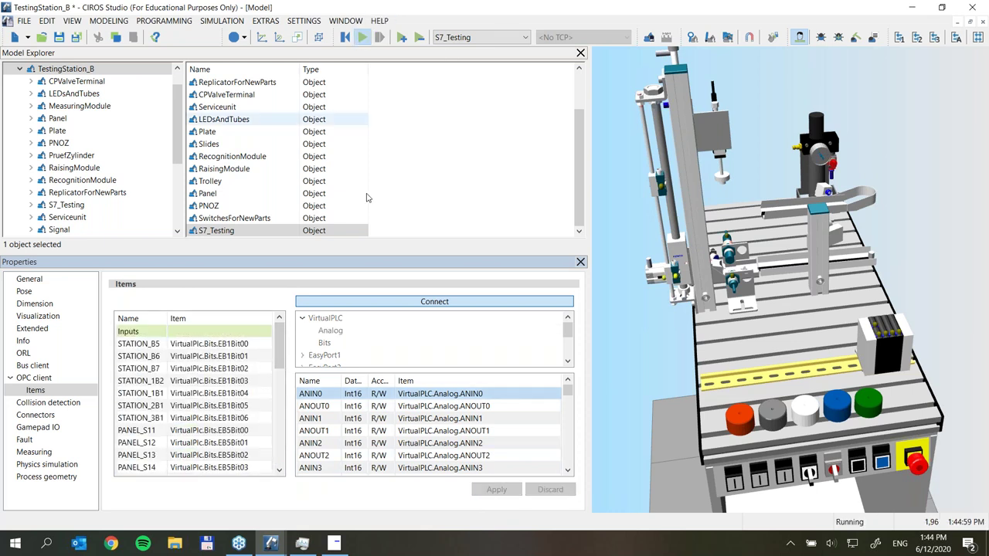
left_click(334, 544)
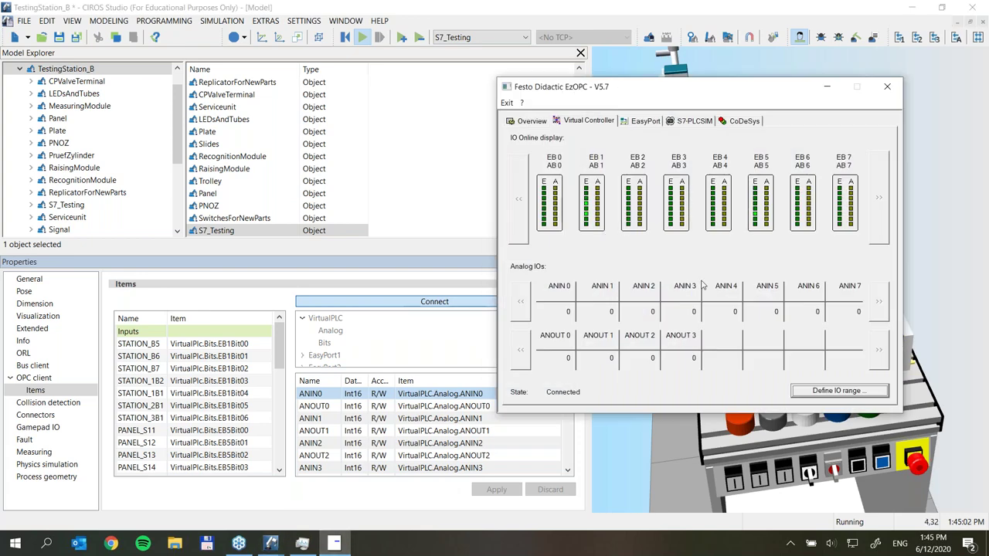
left_click(836, 89)
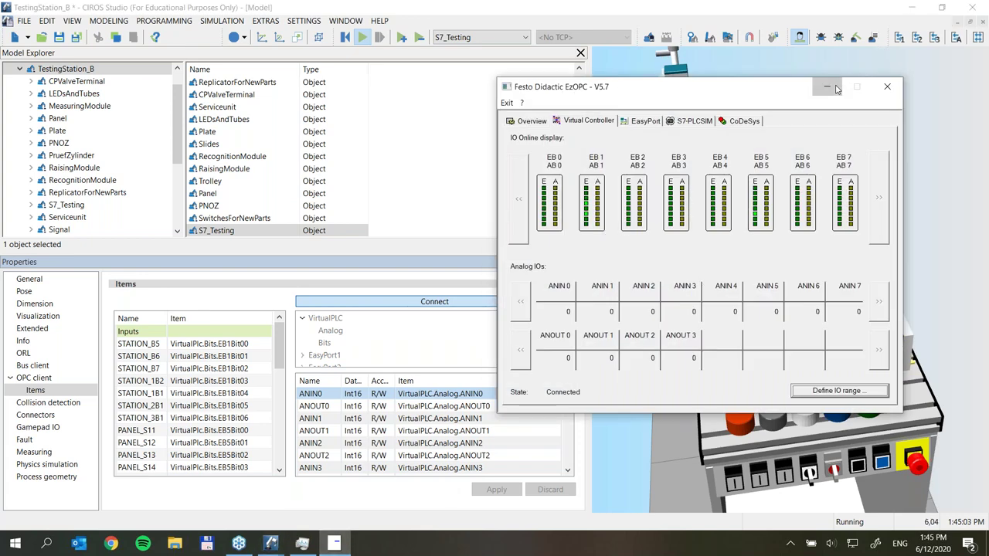
left_click(345, 37)
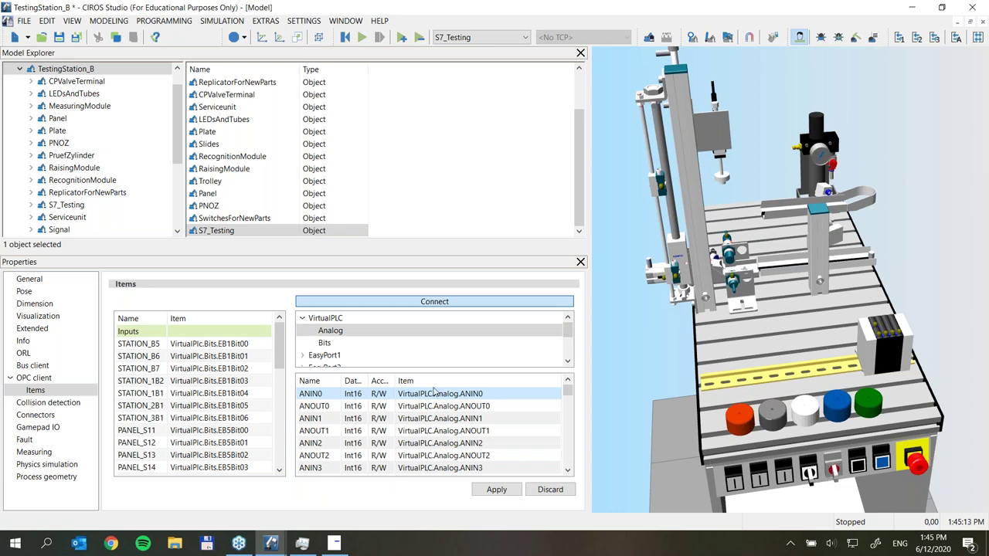
Check Analog_I's mapping to VirtualPLC.Analog.ANIN0, scroll back to Inputs, and enlarge the model tree
mouse_move(281, 347)
left_mouse_down()
mouse_move(280, 456)
mouse_move(279, 342)
left_mouse_up()
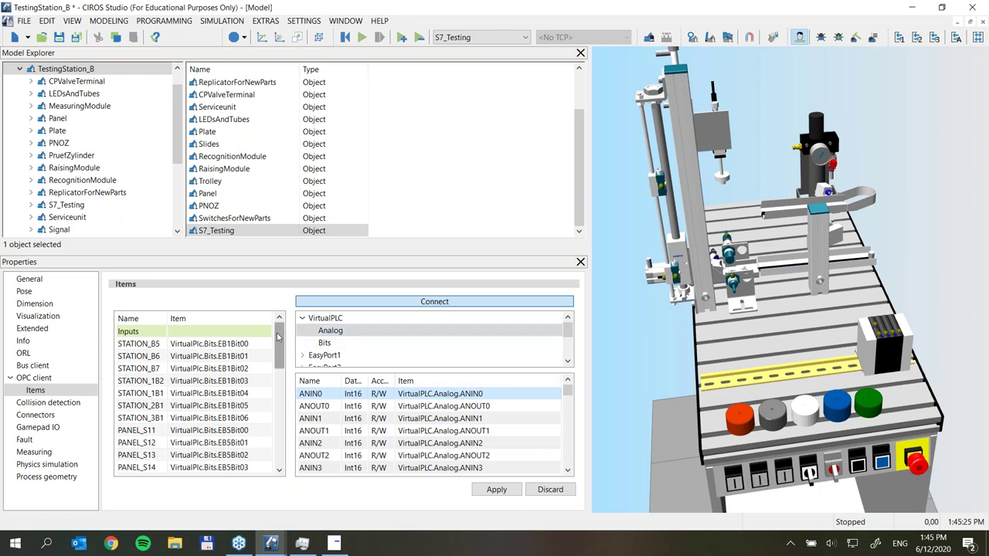
left_click_drag(279, 334, 280, 372)
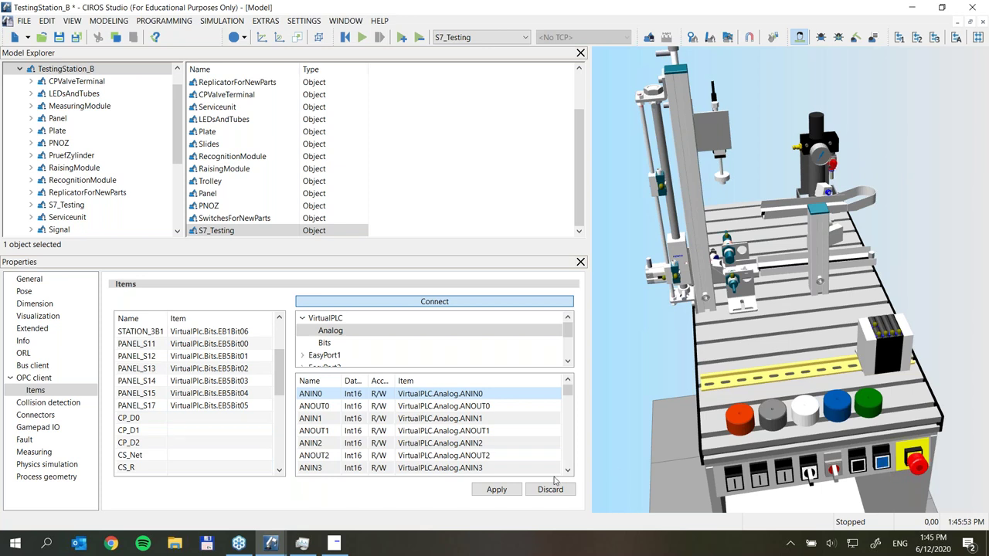
left_click_drag(279, 374, 281, 425)
scroll(178, 421, "up", 3)
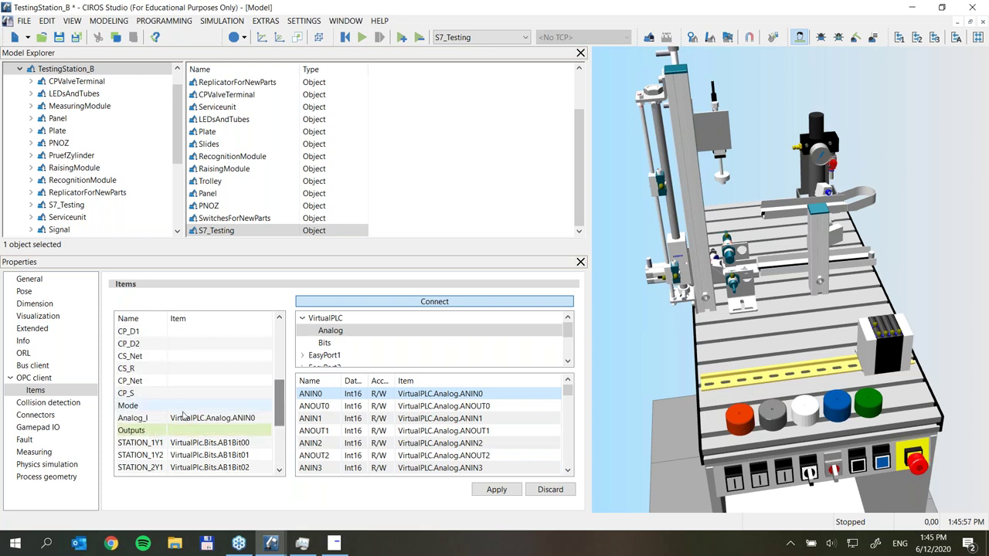
left_click(177, 421)
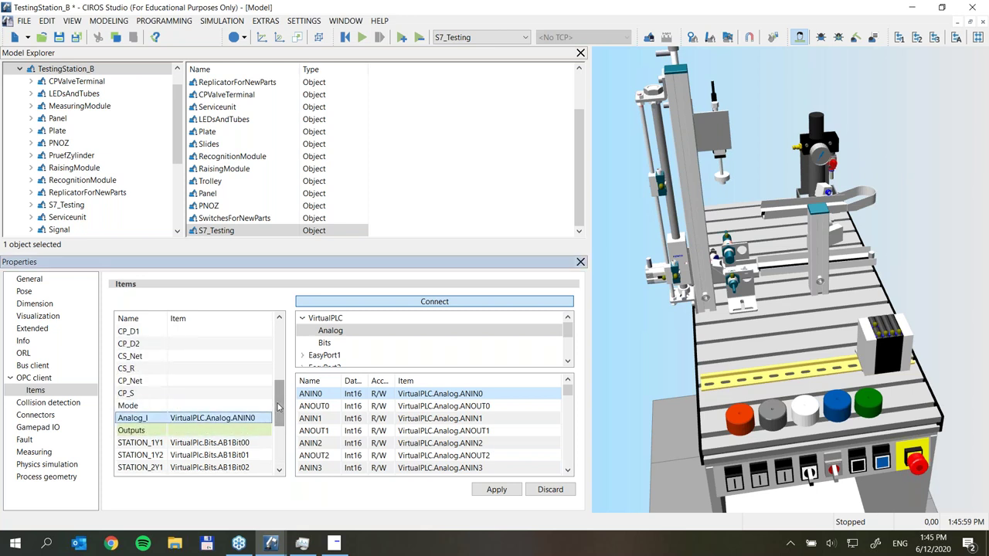
left_click_drag(279, 407, 279, 349)
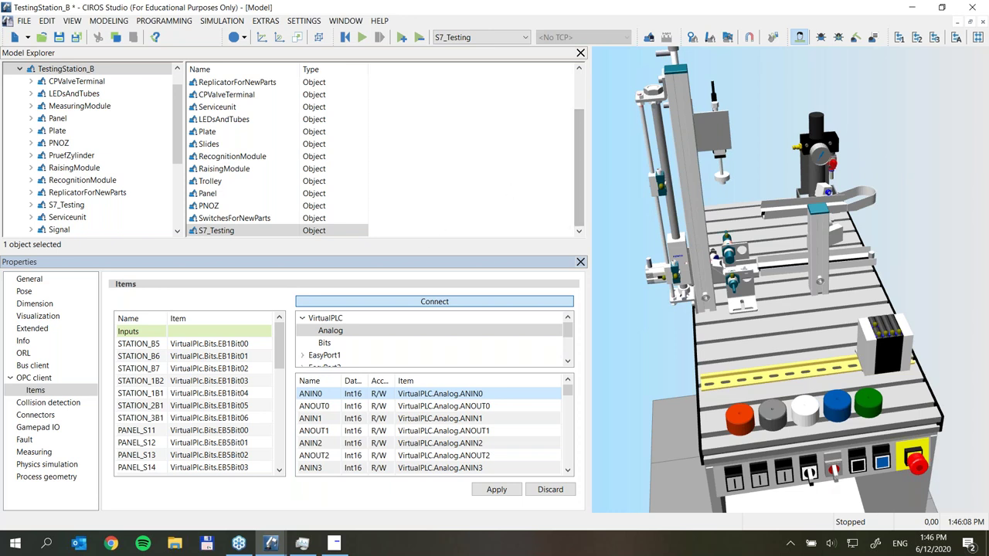
left_click_drag(308, 256, 308, 283)
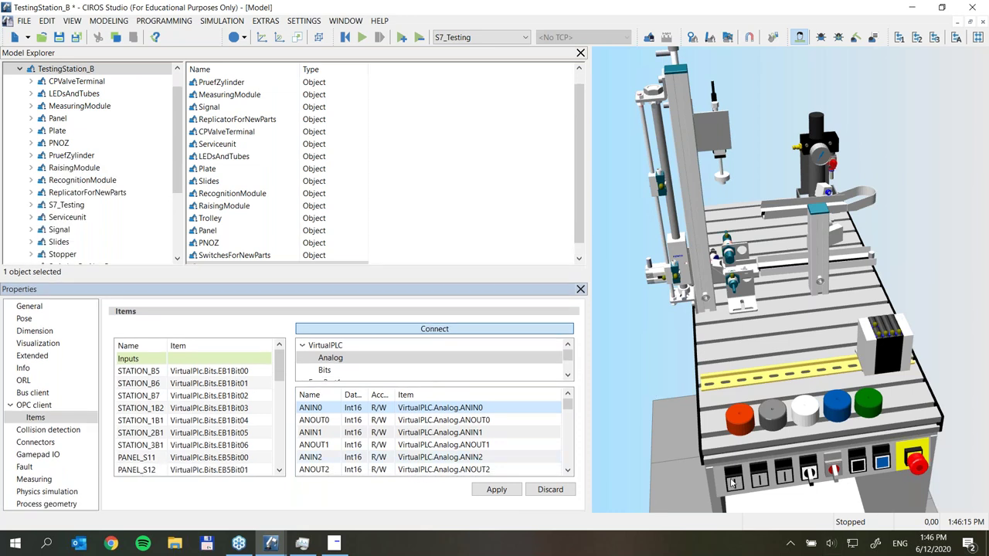
Expand S7_Testing in Model Explorer and view its Outputs and Inputs signal tables
left_click_drag(177, 119, 177, 151)
left_click(58, 132)
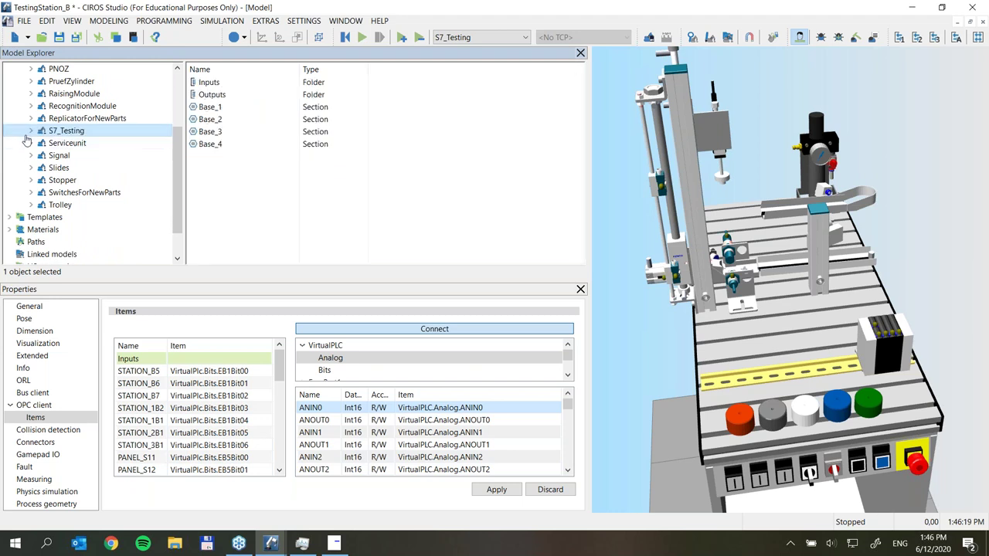
left_click(30, 131)
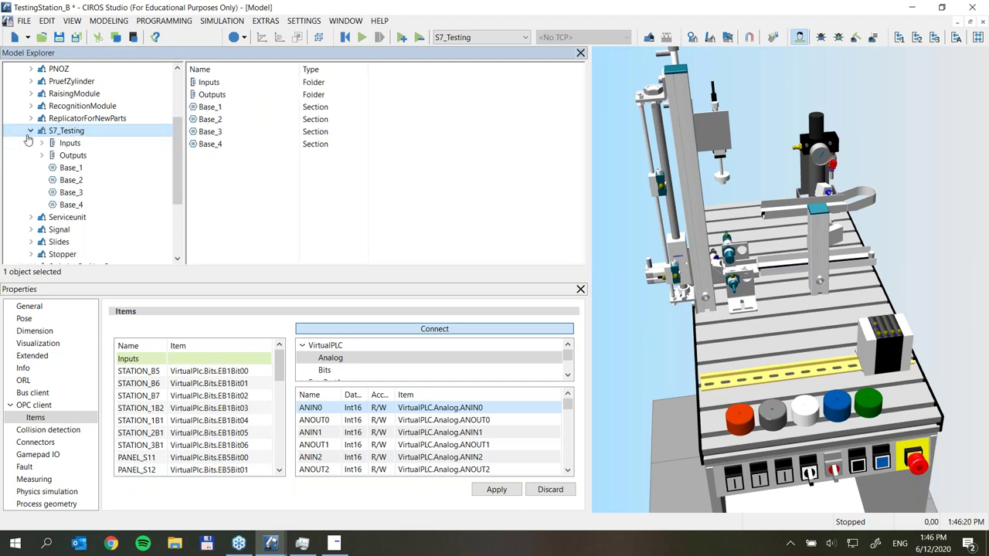
left_click(68, 144)
left_click_drag(578, 88, 596, 74)
left_click(141, 155)
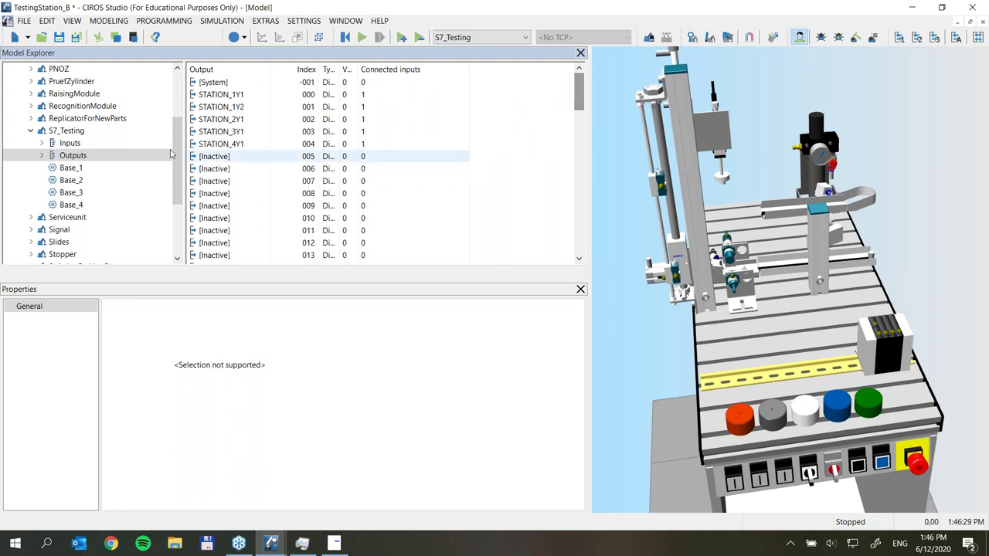
left_click(70, 143)
Widen the Input column and scroll to the panel inputs, selecting PANEL_S14 wired to Switch_1
left_click_drag(258, 69, 270, 69)
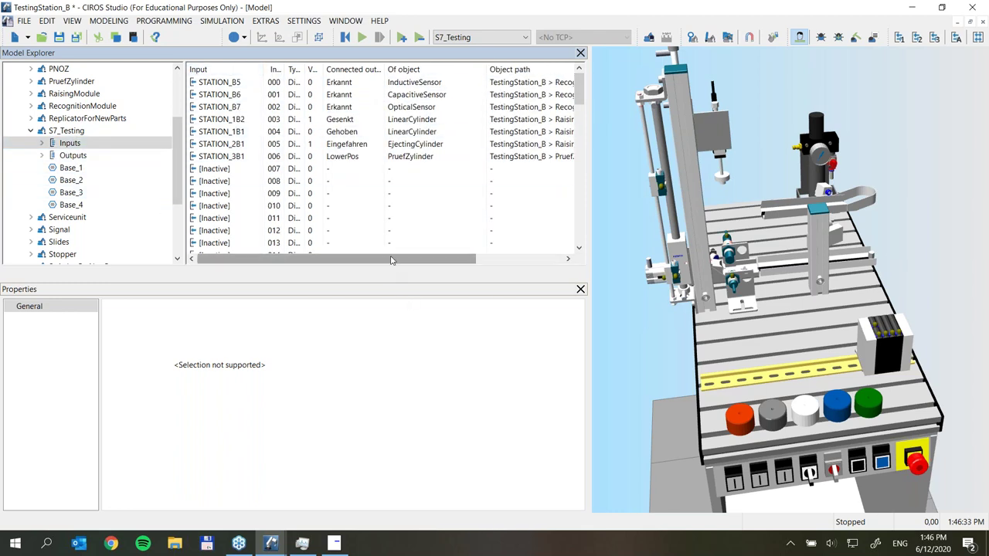
left_click_drag(390, 261, 366, 269)
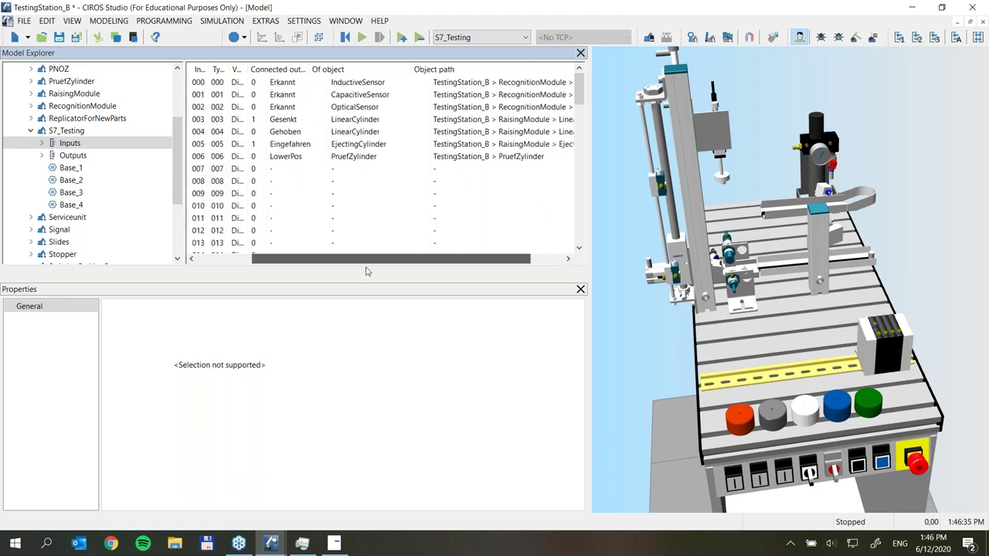
left_click(266, 82)
left_click_drag(266, 260, 412, 247)
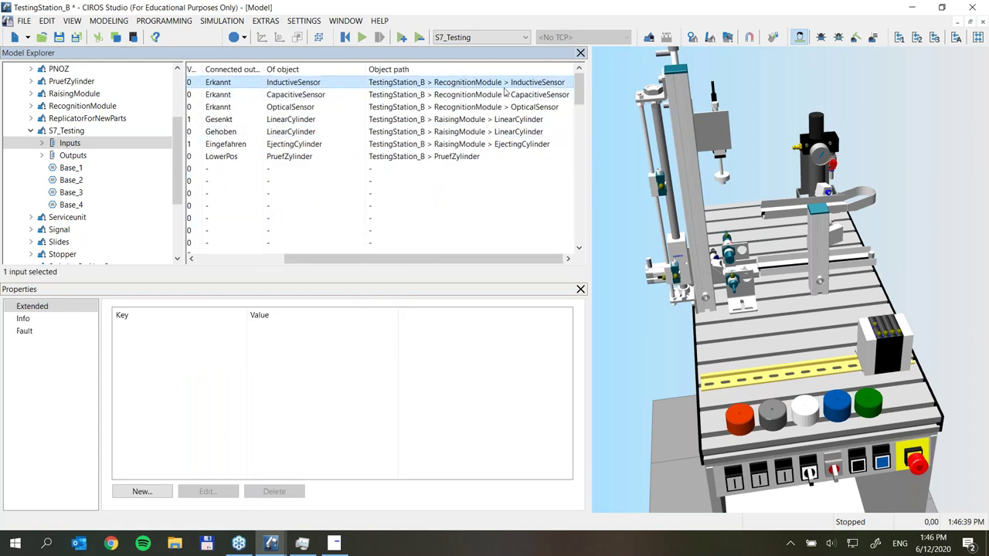
left_click_drag(464, 262, 313, 275)
left_click_drag(578, 87, 581, 144)
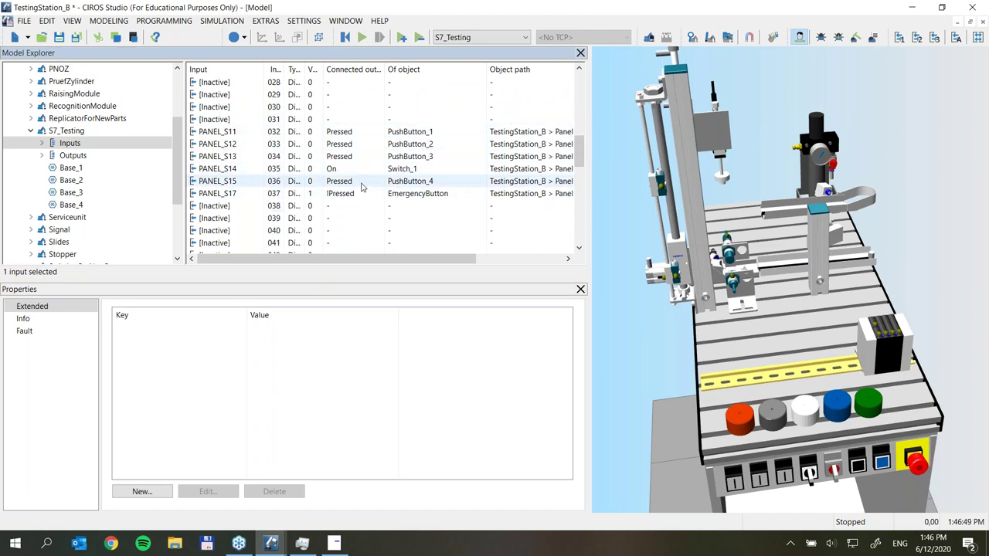
left_click(414, 170)
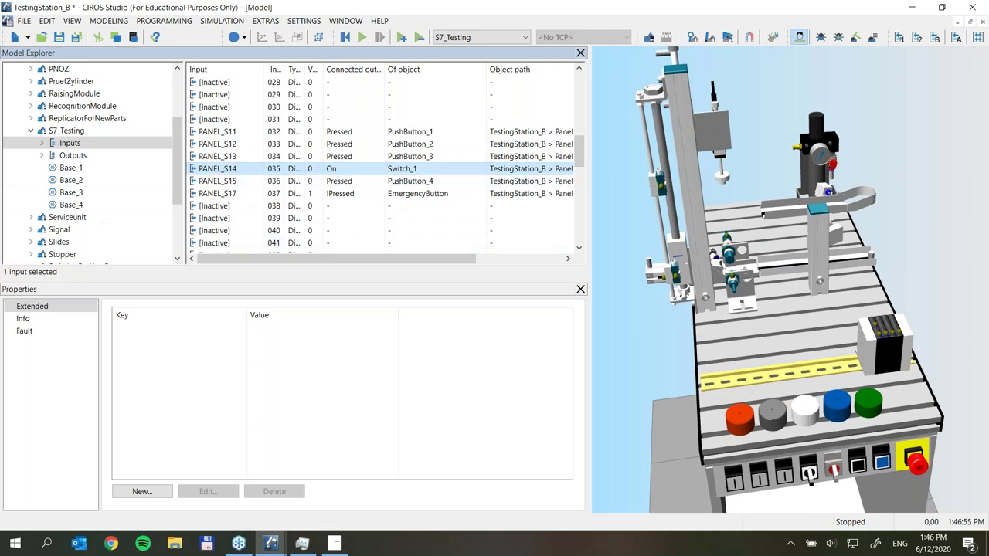
left_click_drag(578, 154, 564, 243)
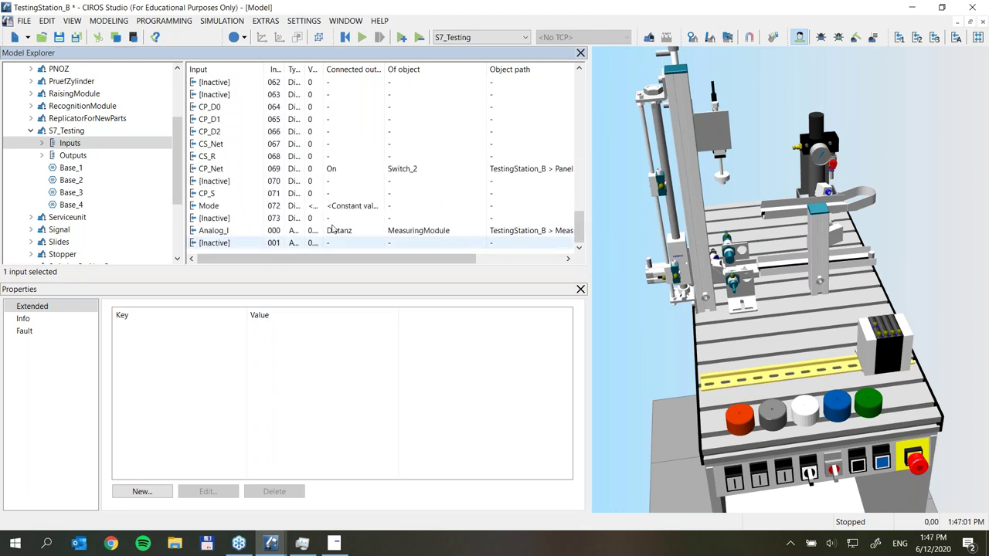
Select CP_Net and remove its connection to Switch_2 via Edit > Remove connection
left_click(219, 170)
left_click_drag(327, 258, 305, 262)
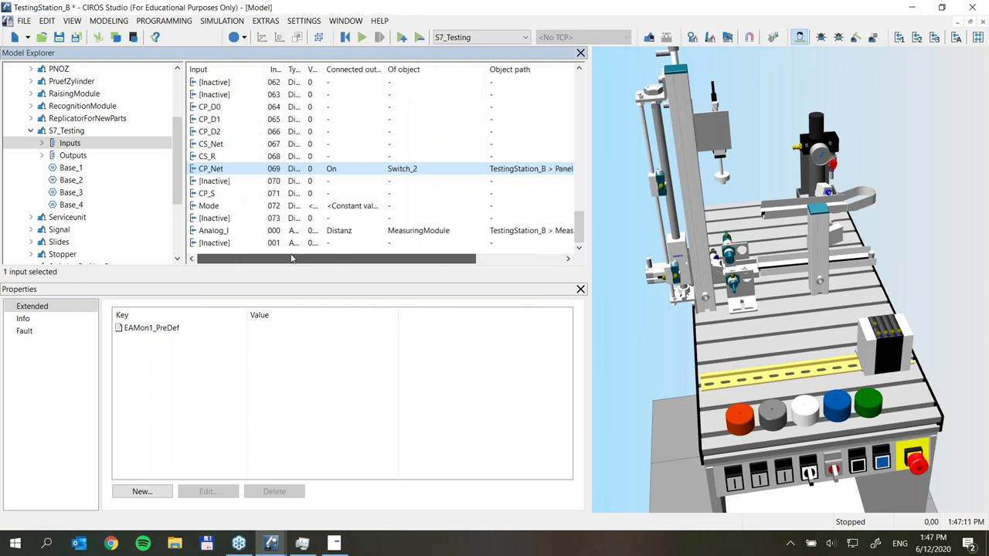
right_click(249, 166)
mouse_move(286, 190)
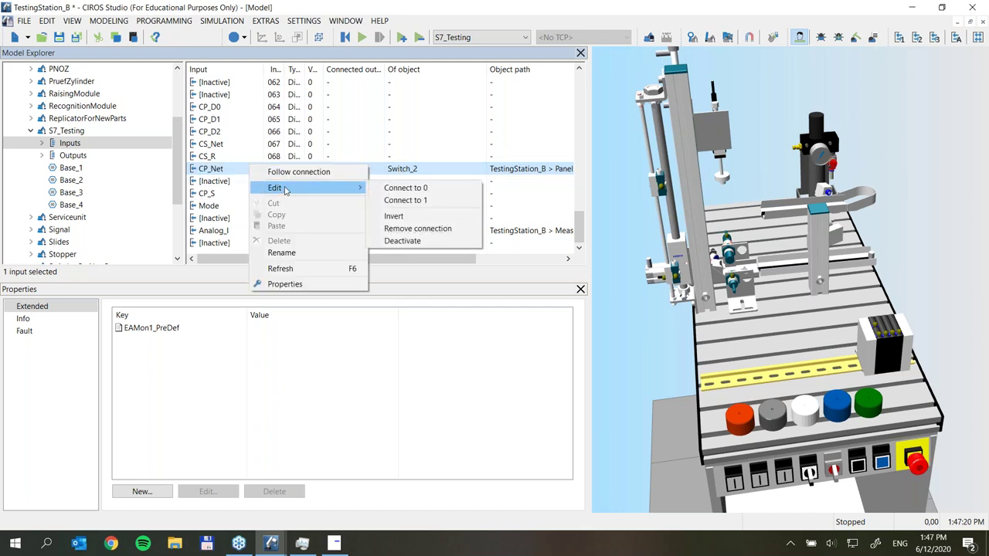
left_click(421, 228)
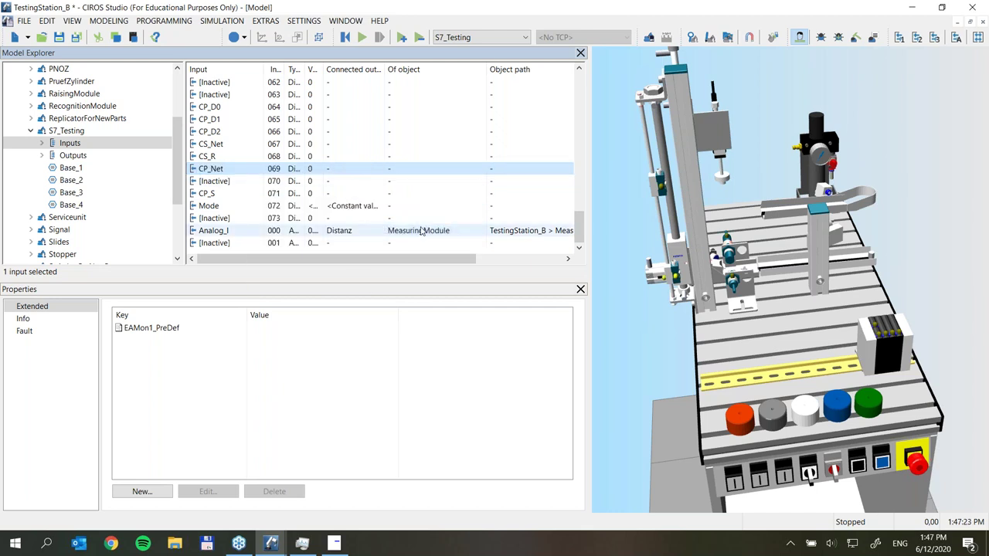
Rename unused input 038 to PANEL_SW2 and widen the Type column to show Digital
left_click_drag(581, 226, 587, 157)
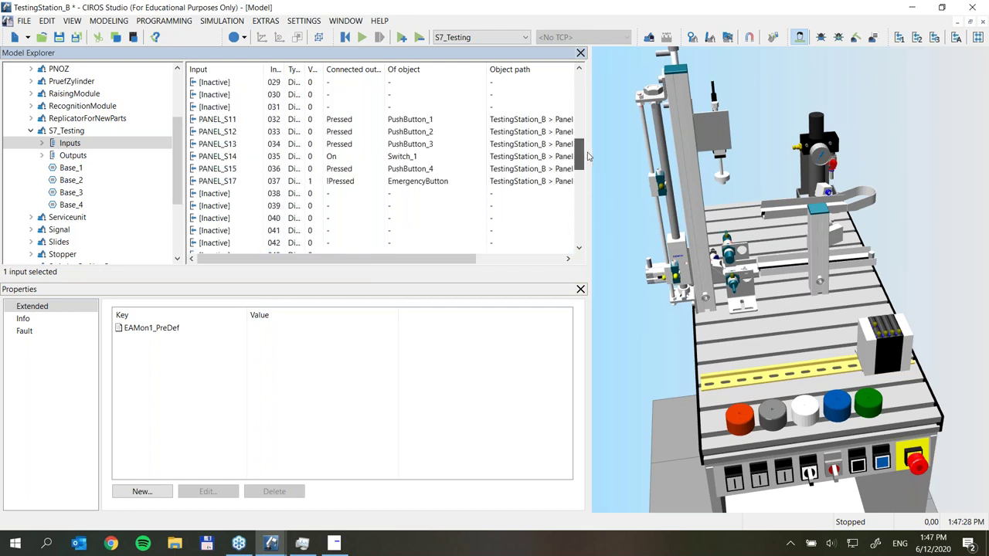
left_click(209, 197)
right_click(211, 197)
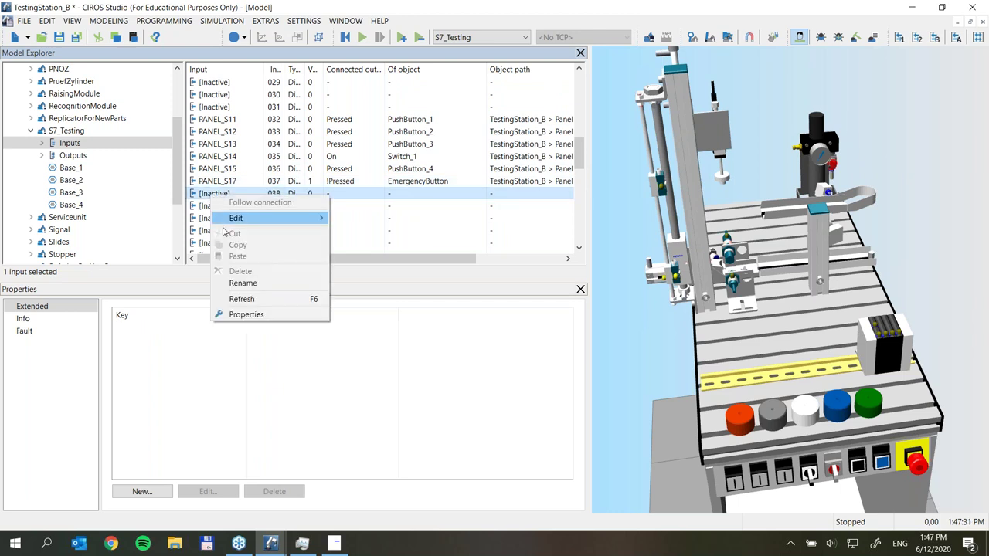
left_click(251, 286)
type("PANEL_SW2")
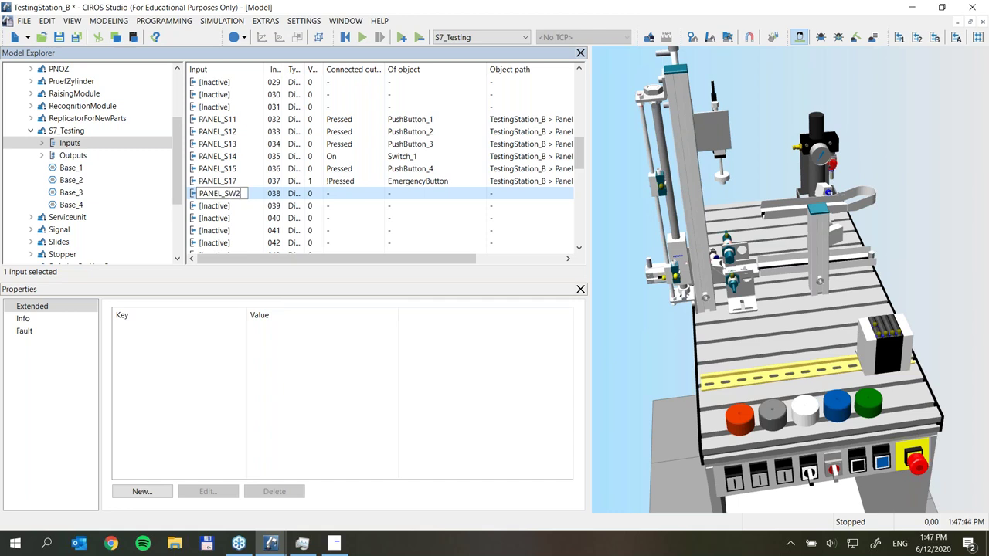
key("Return")
scroll(381, 162, "down", 1)
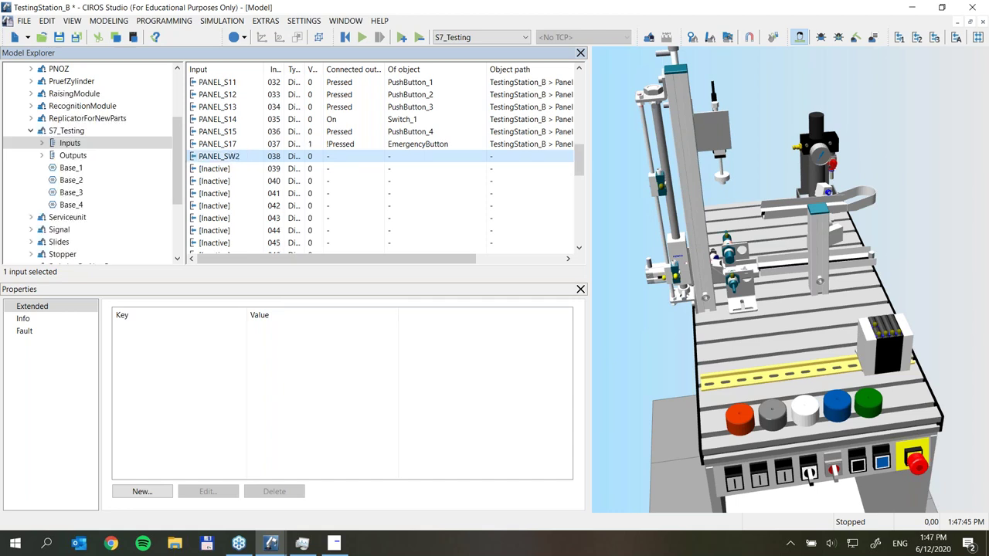
left_click_drag(306, 69, 327, 69)
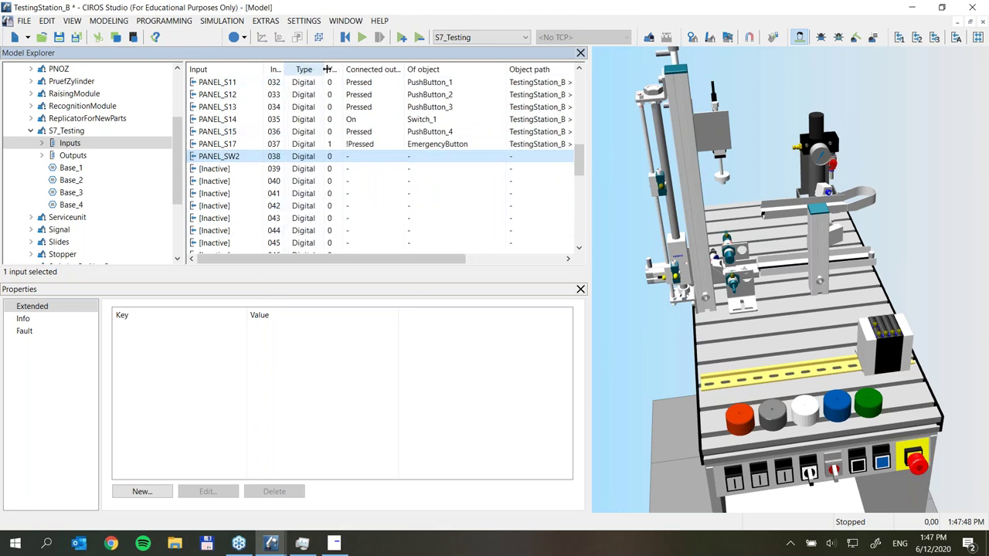
Look through PANEL_SW2's context options, keep its name, and widen the Connected output column
right_click(219, 159)
left_click(210, 172)
right_click(214, 171)
mouse_move(313, 193)
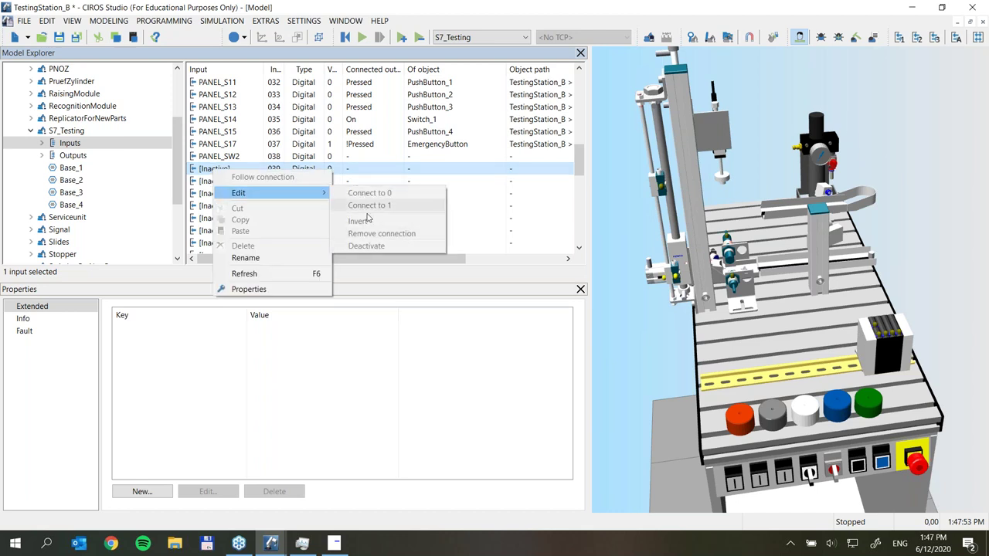
left_click(207, 157)
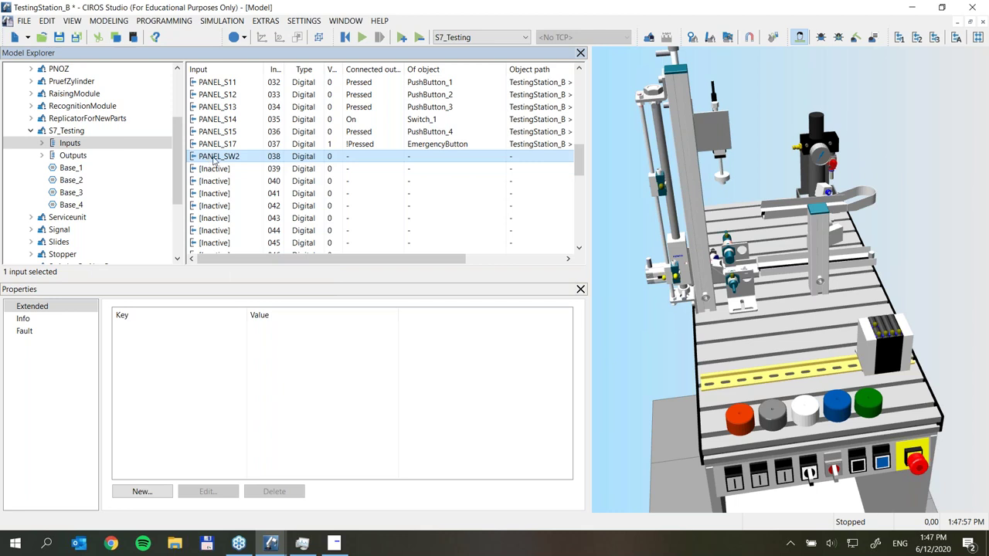
right_click(226, 159)
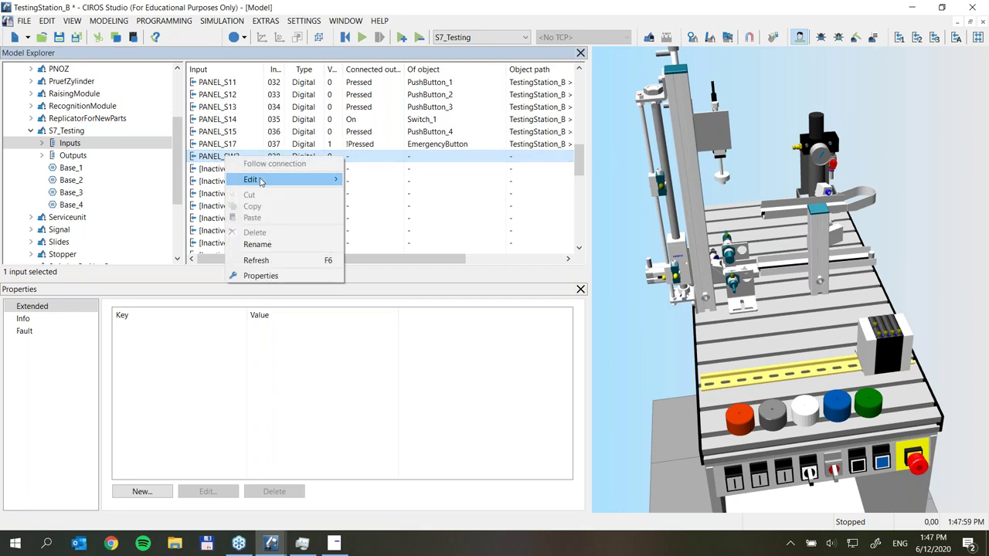
mouse_move(259, 180)
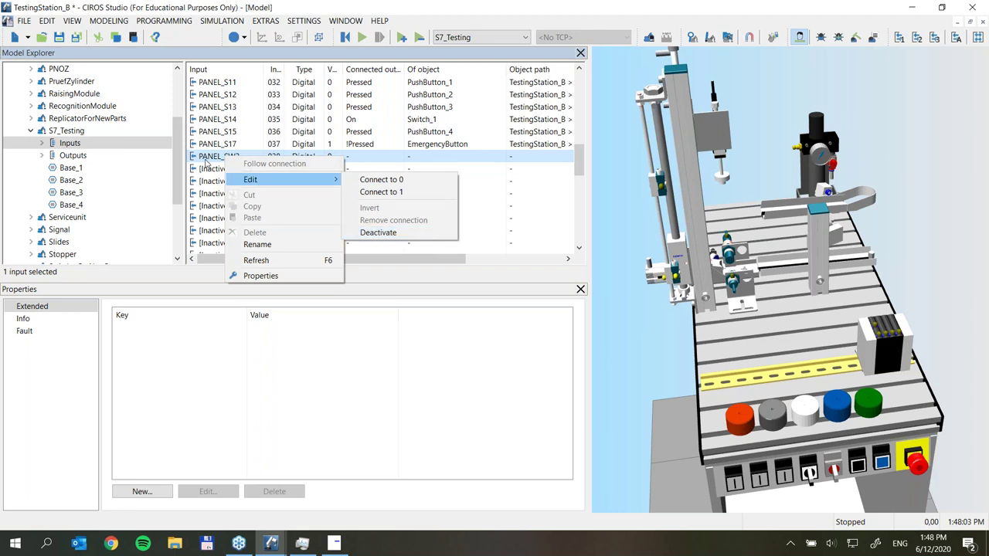
left_click(358, 160)
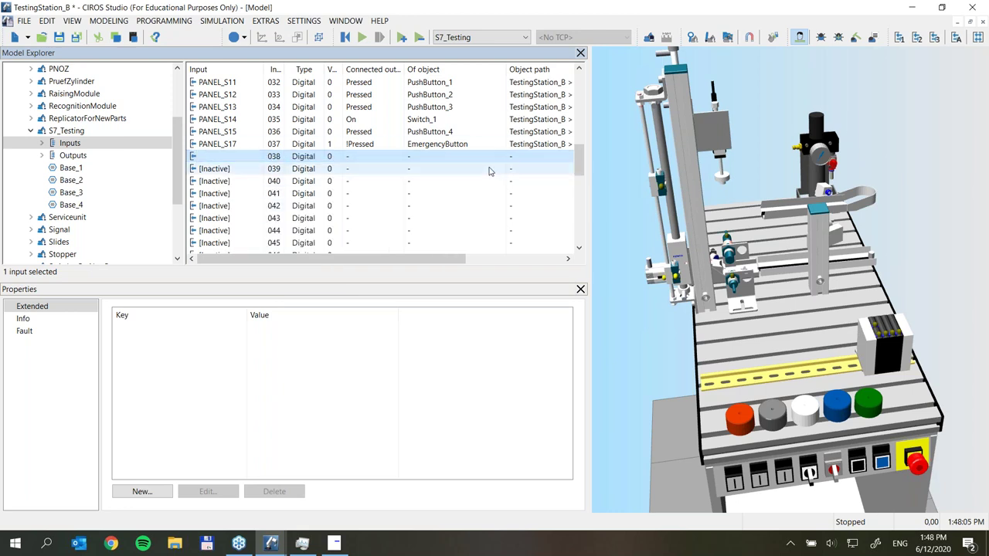
key("Return")
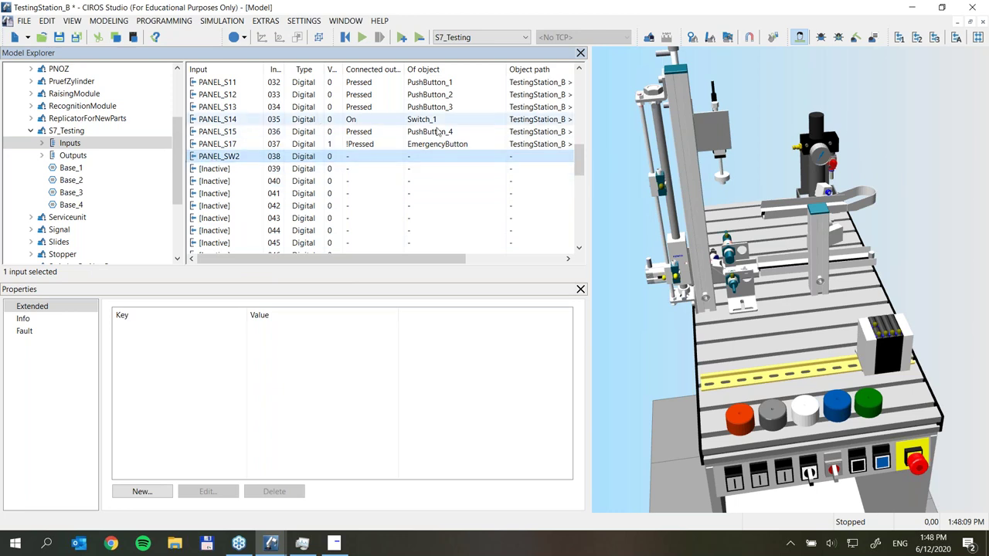
left_click_drag(416, 264, 505, 263)
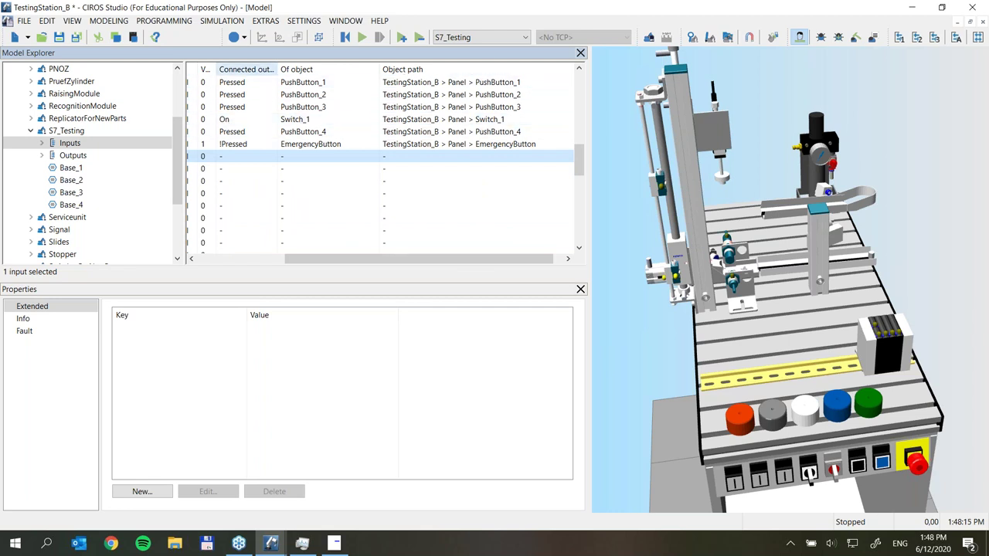
left_click_drag(279, 68, 314, 69)
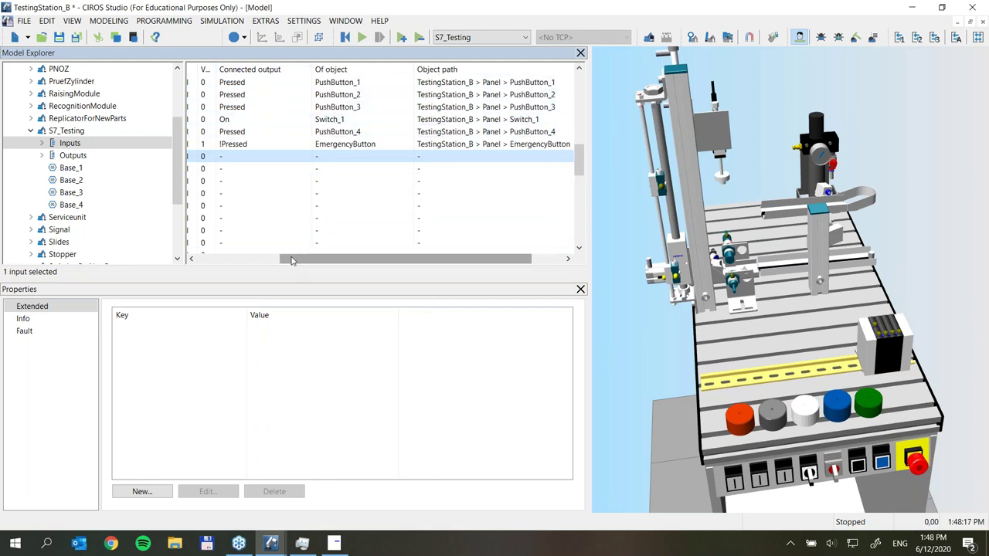
left_click_drag(295, 262, 207, 261)
Expand the S7_Testing controller's Inputs folder in Model Explorer to locate PANEL_SW2
left_click(69, 143)
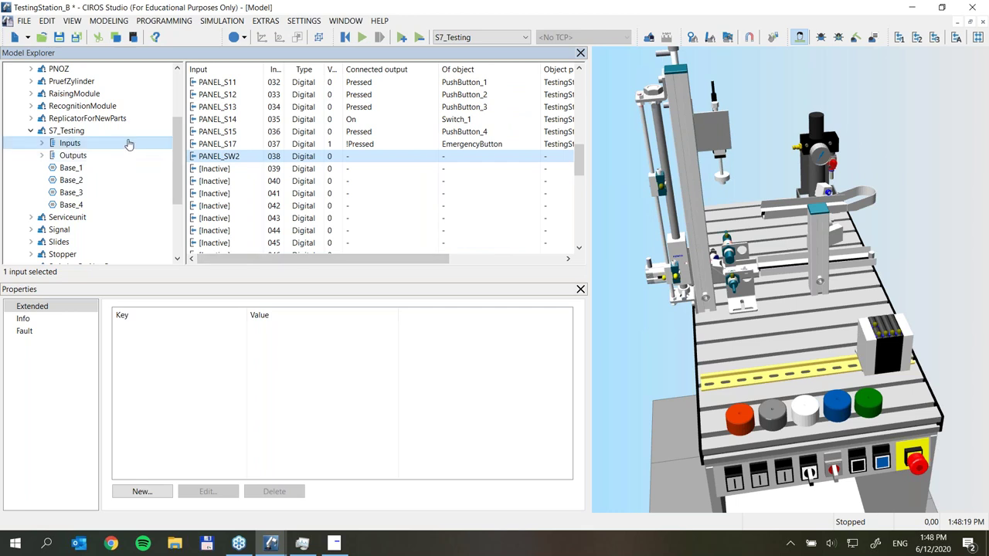
scroll(179, 111, "up", 1)
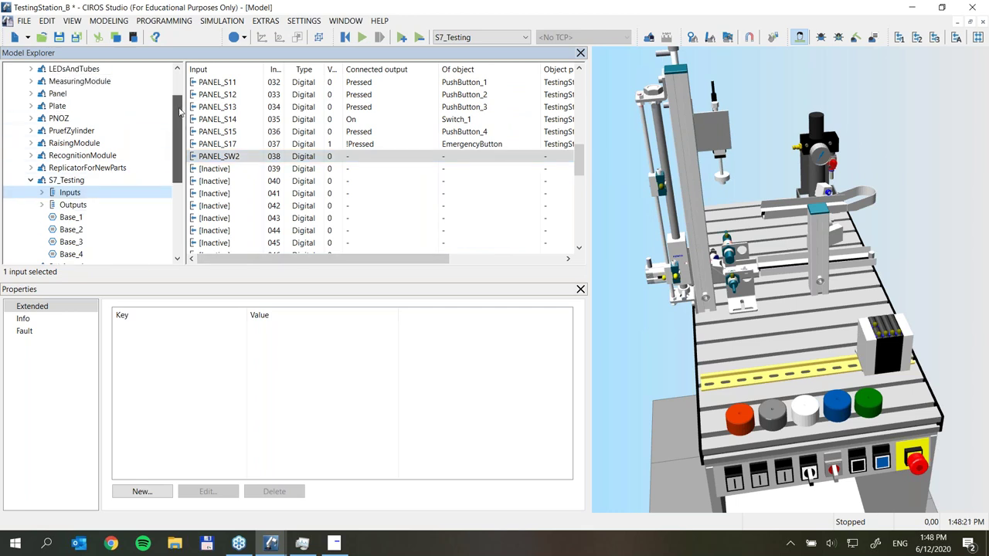
left_click(42, 193)
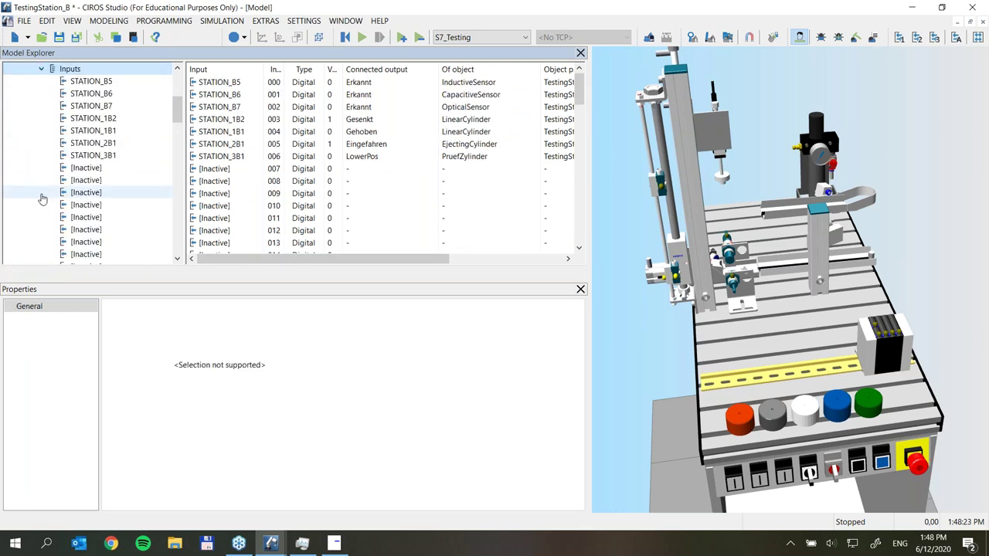
scroll(178, 93, "up", 4)
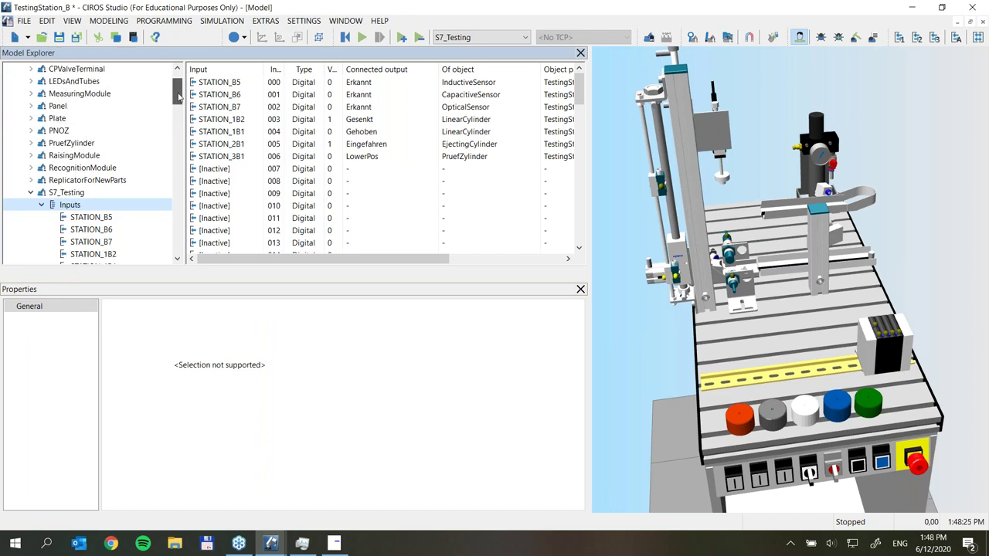
left_click_drag(180, 95, 180, 94)
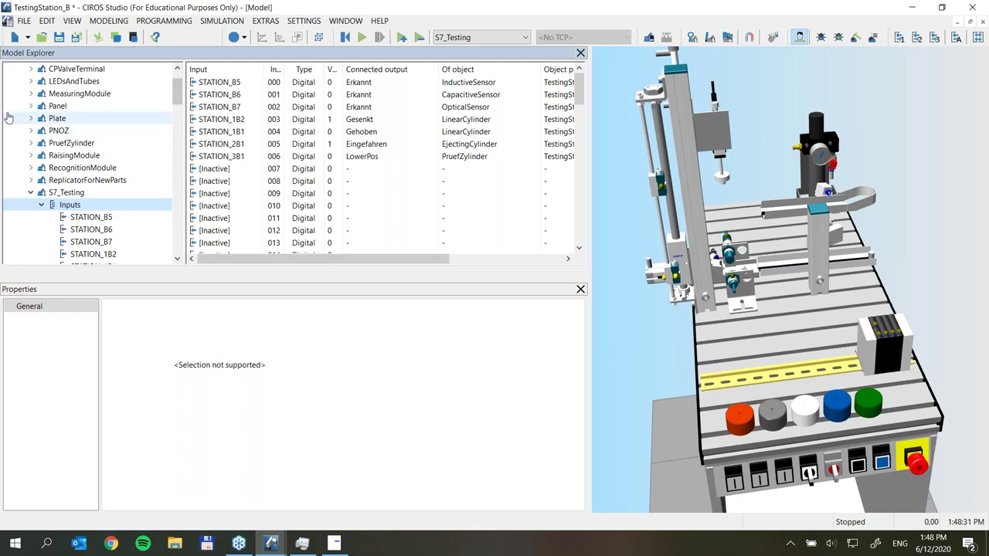
Expand the Panel component and inspect Switch_1's outputs, then collapse it
left_click(31, 107)
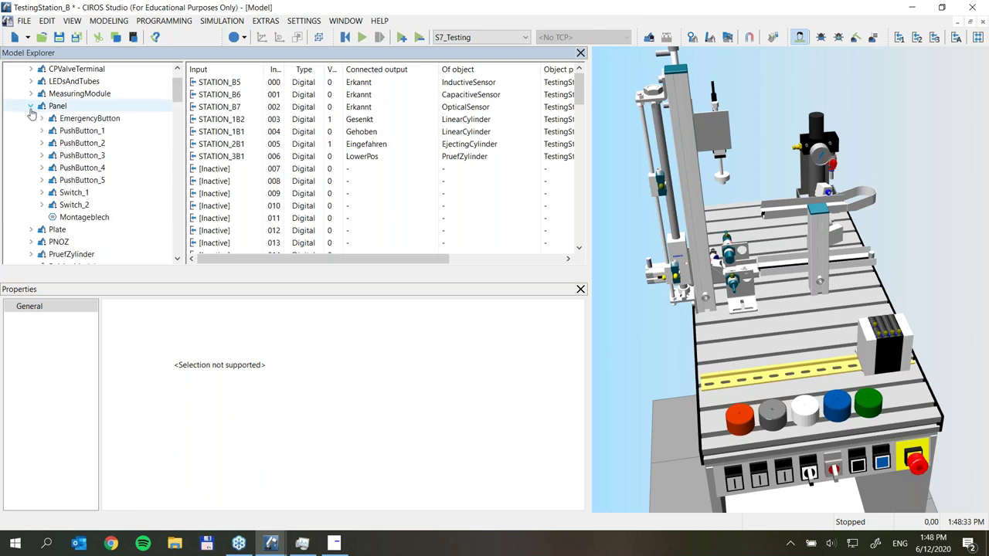
left_click(52, 207)
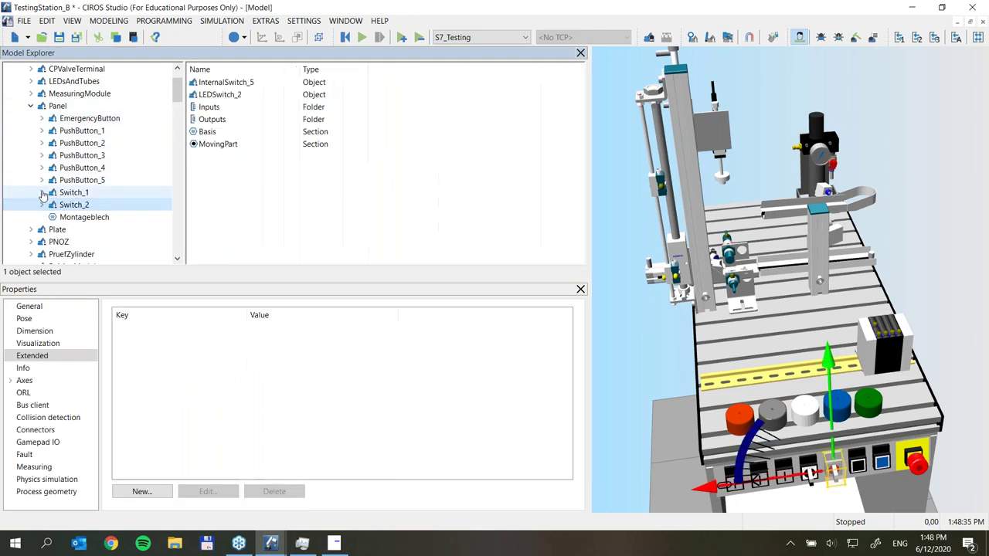
left_click(62, 195)
left_click(42, 193)
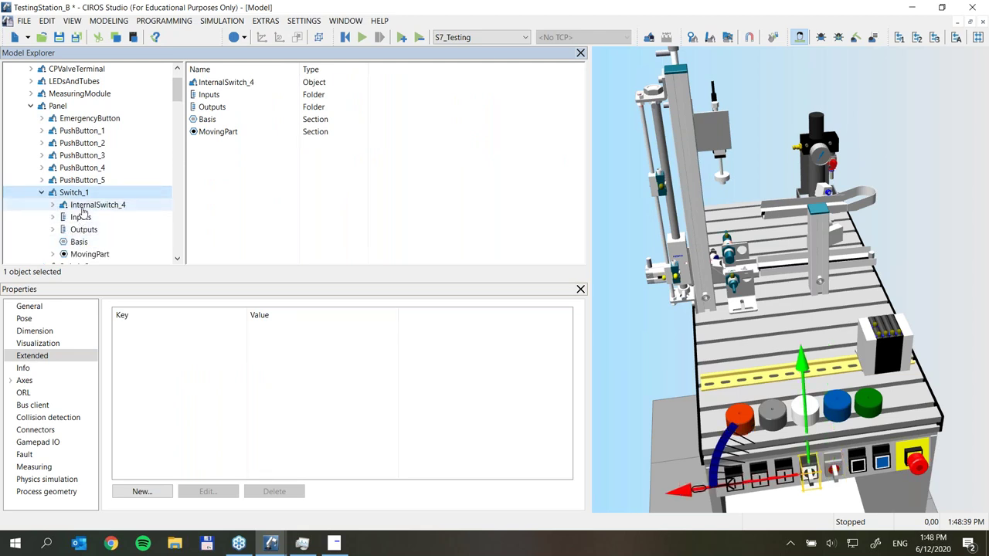
scroll(103, 131, "down", 2)
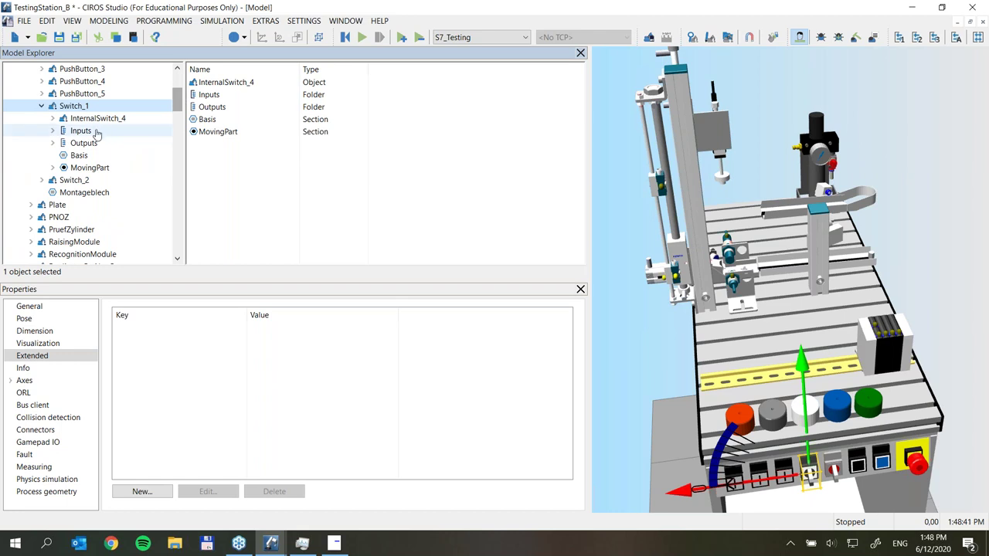
left_click(85, 143)
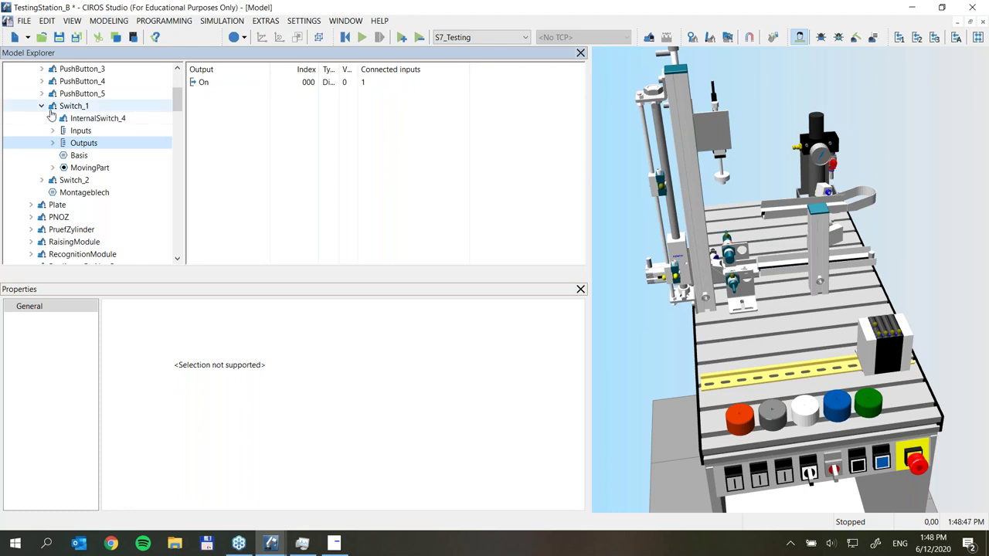
left_click(41, 106)
Expand Switch_2's outputs and drag its On output onto the PANEL_SW2 input
left_click(42, 118)
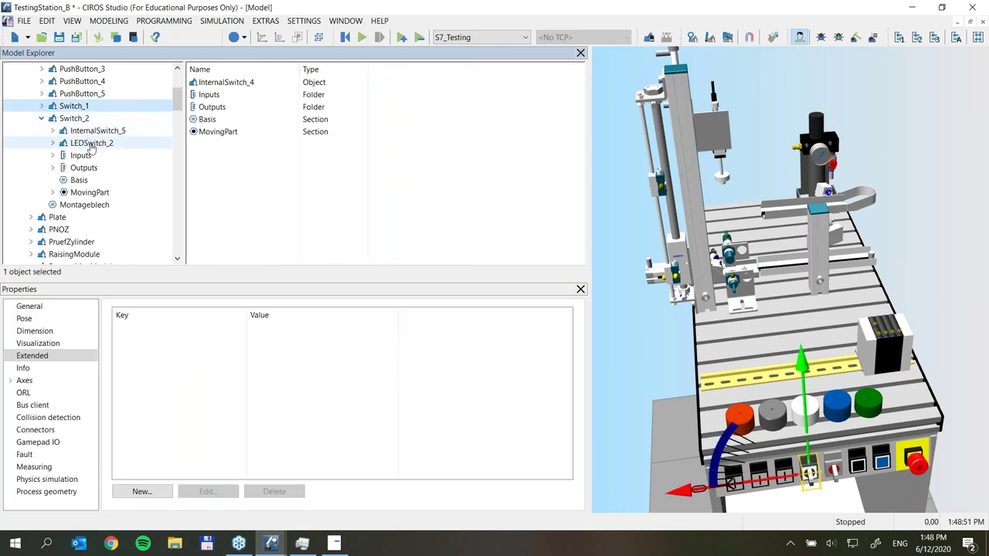
left_click(76, 156)
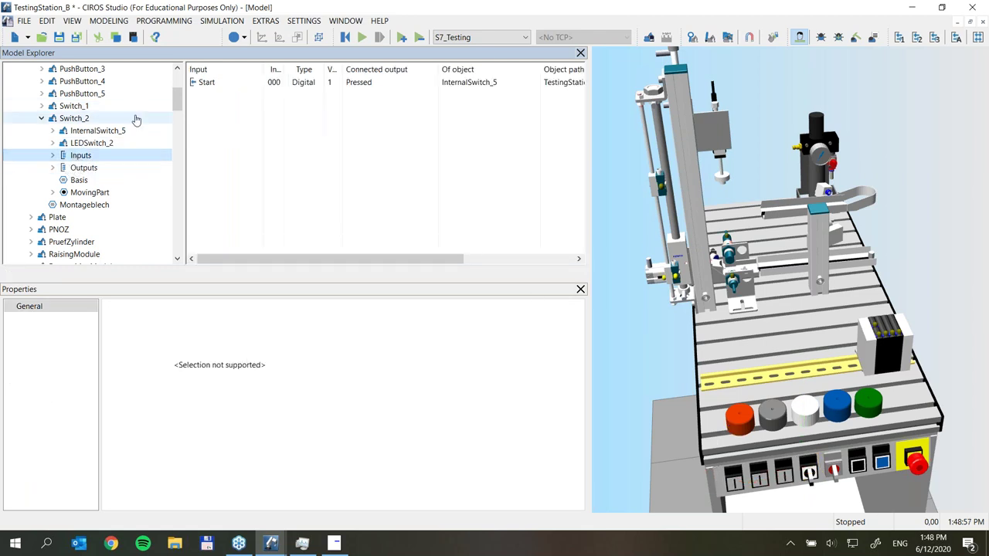
left_click(53, 169)
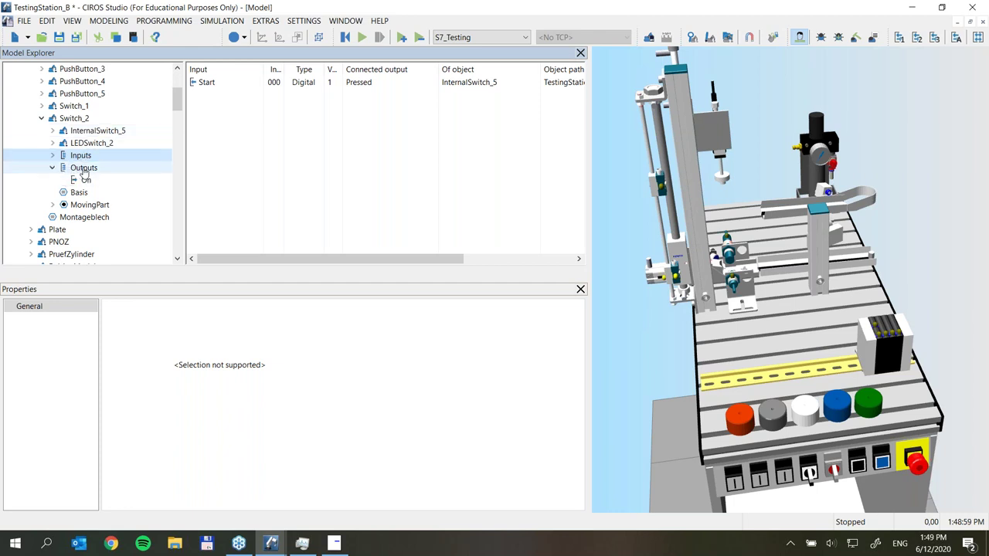
left_click(86, 179)
left_click_drag(177, 104, 177, 116)
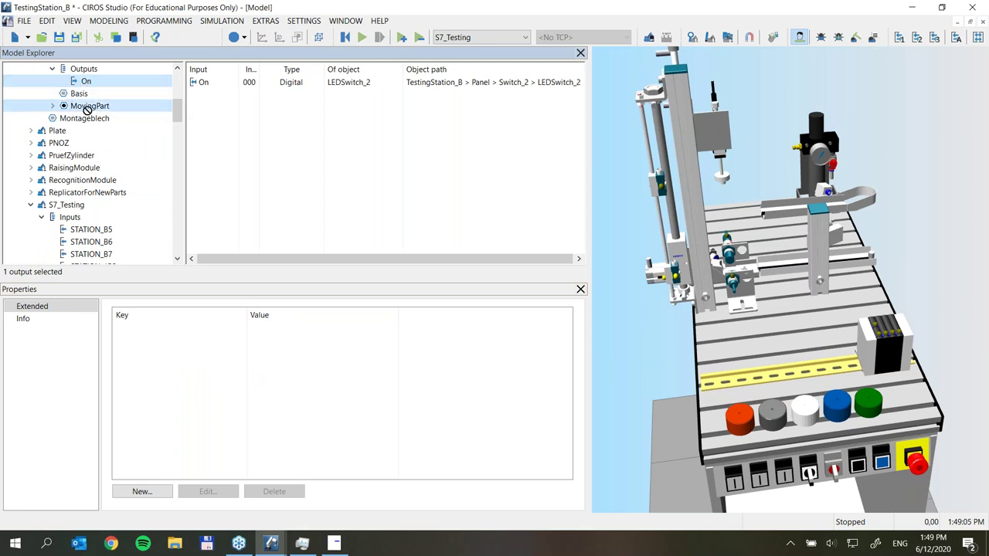
scroll(82, 247, "down", 5)
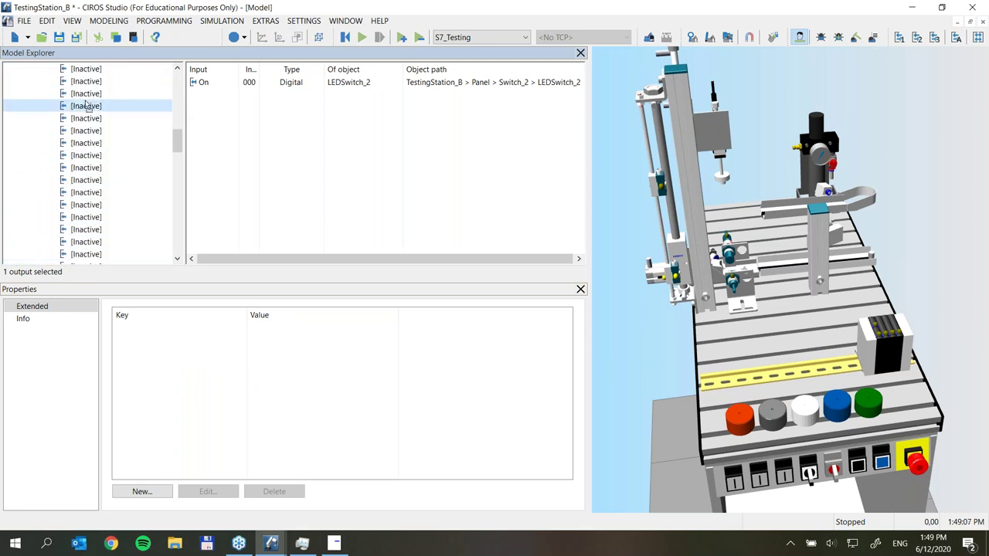
scroll(87, 242, "down", 4)
left_click_drag(84, 242, 108, 206)
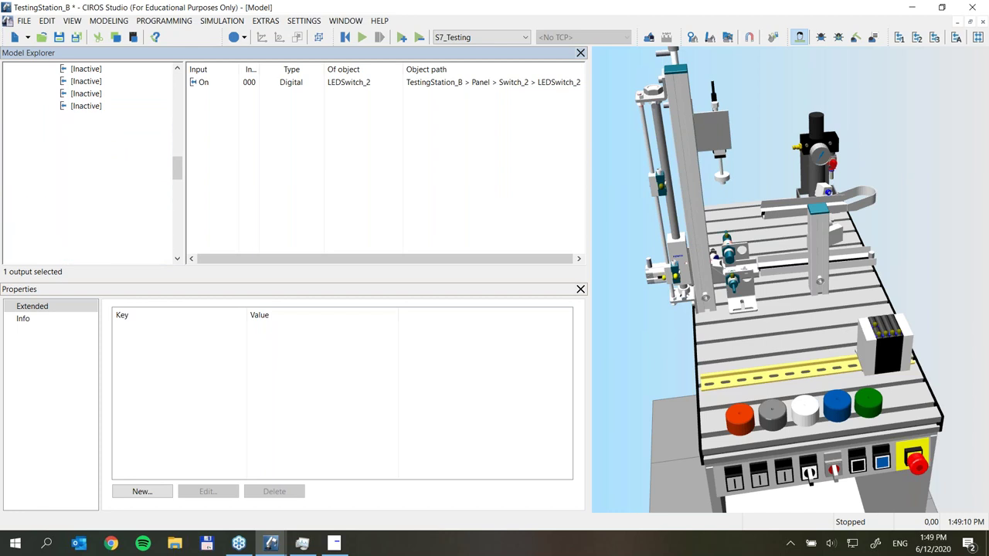
Select PANEL_SW2 and widen the Value column to confirm it links to Switch_2's On output
left_click(92, 205)
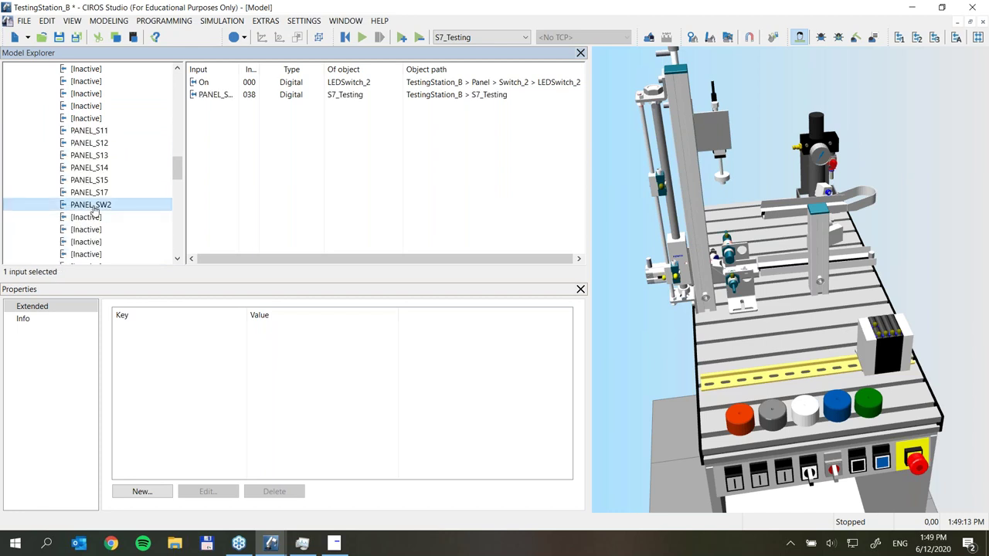
left_click_drag(326, 68, 447, 95)
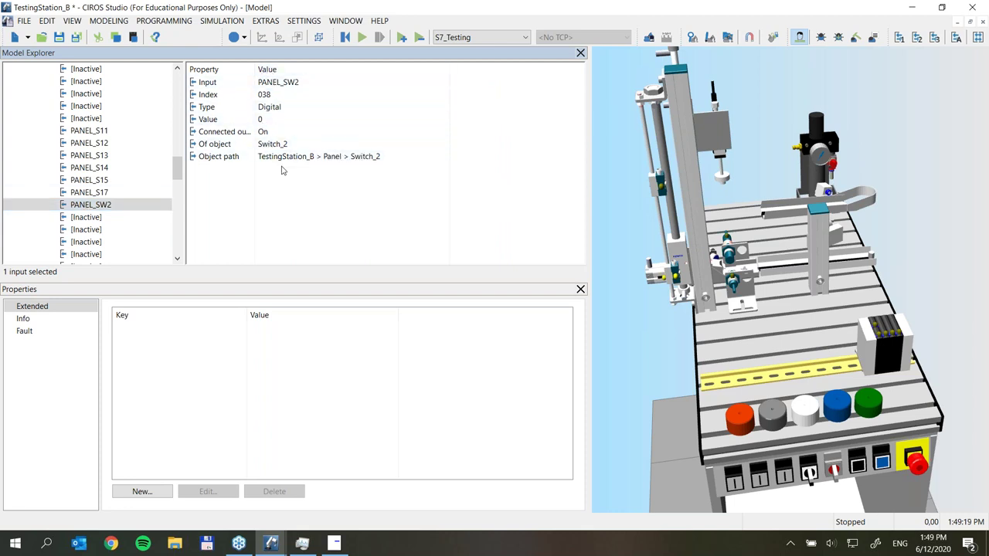
left_click(92, 205)
scroll(178, 166, "up", 1)
left_click_drag(178, 166, 187, 114)
Open S7_Testing's OPC client Items editor and select the unmapped PANEL_SW2 item
left_click(67, 181)
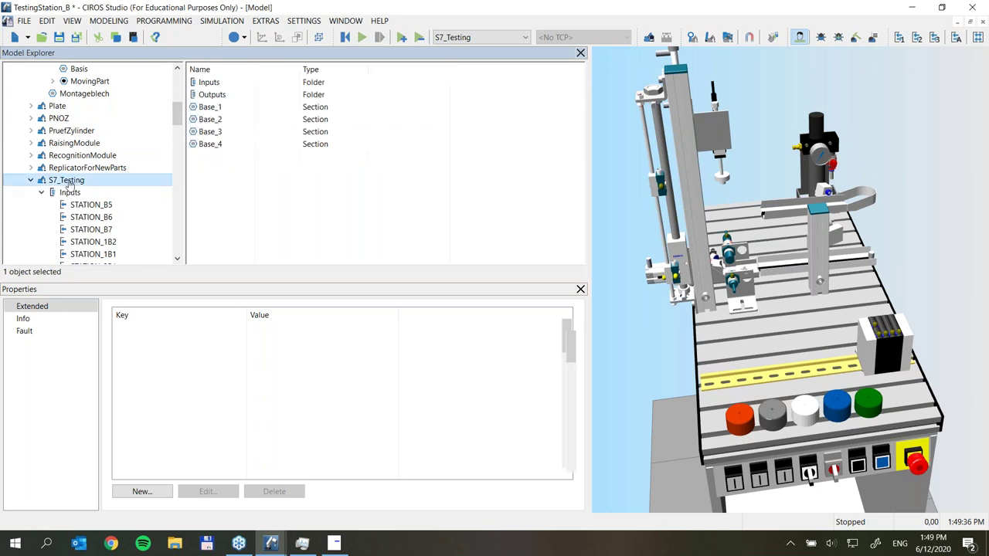
left_click(29, 405)
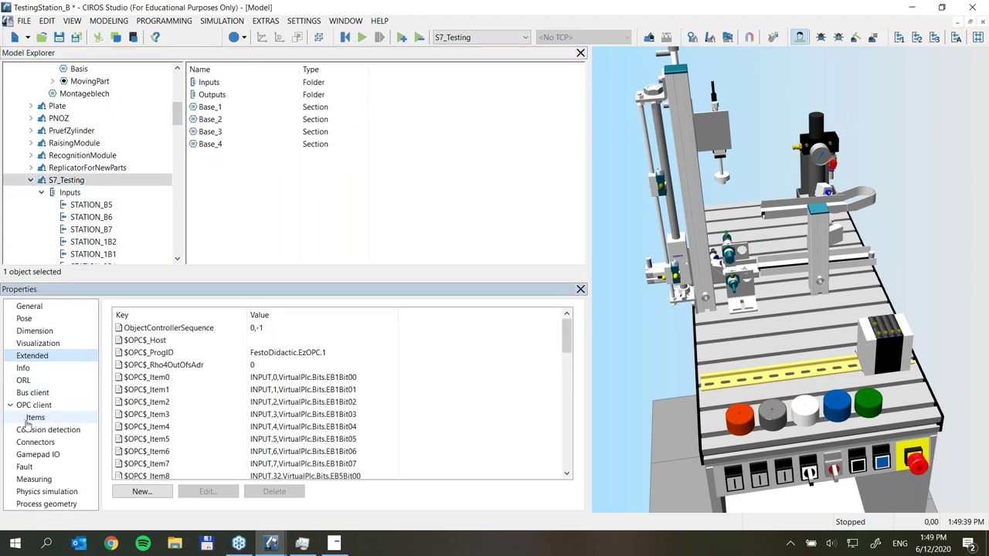
left_click(34, 419)
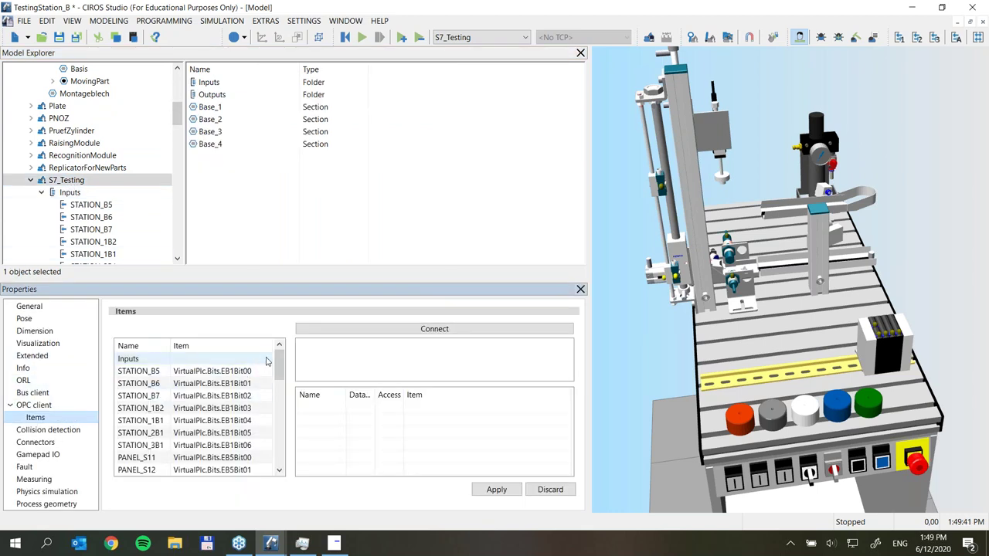
left_click_drag(281, 364, 280, 397)
left_click(157, 388)
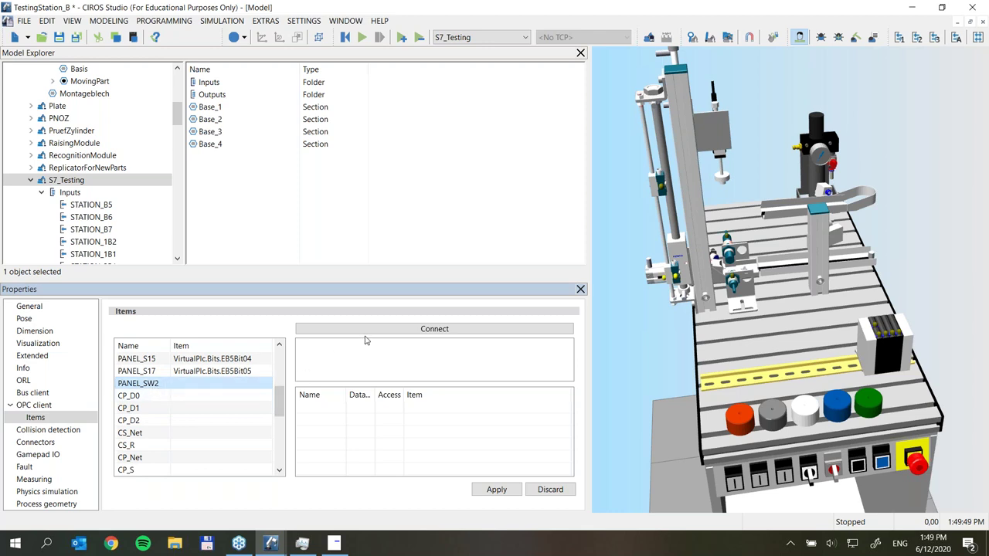
left_click_drag(283, 399, 282, 386)
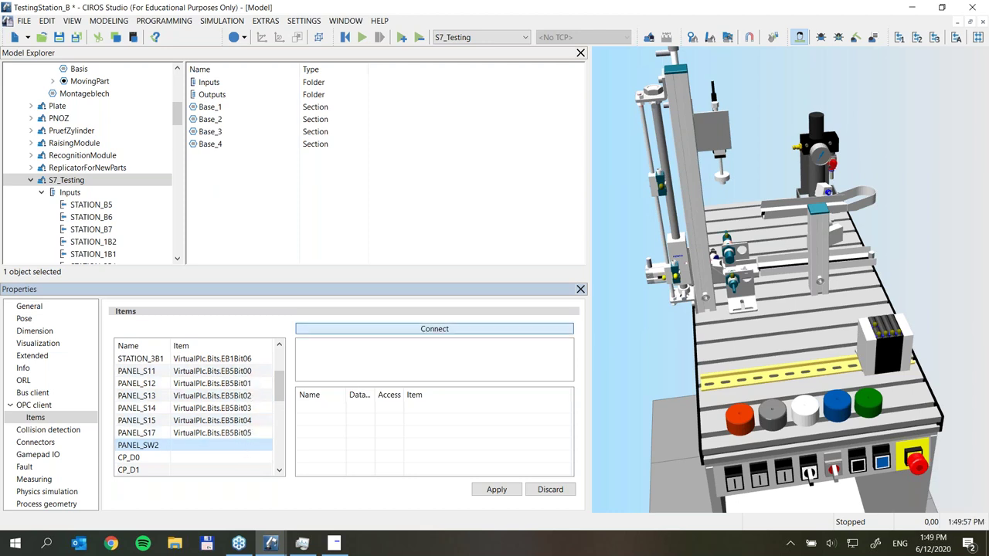
Connect to the VirtualPLC server and list its Bits items, such as EB1Bit00
left_click(423, 330)
left_click(430, 346)
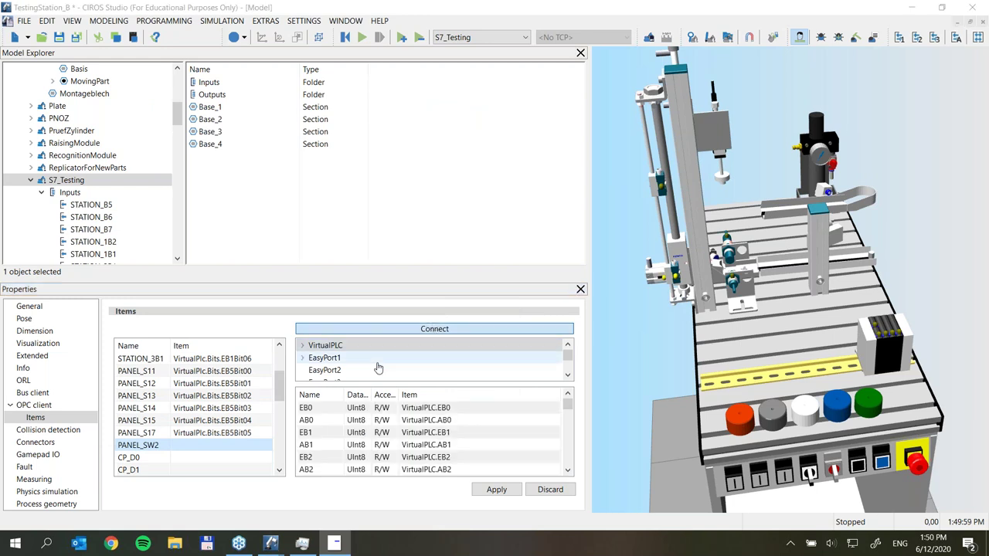
left_click(304, 346)
left_click(325, 370)
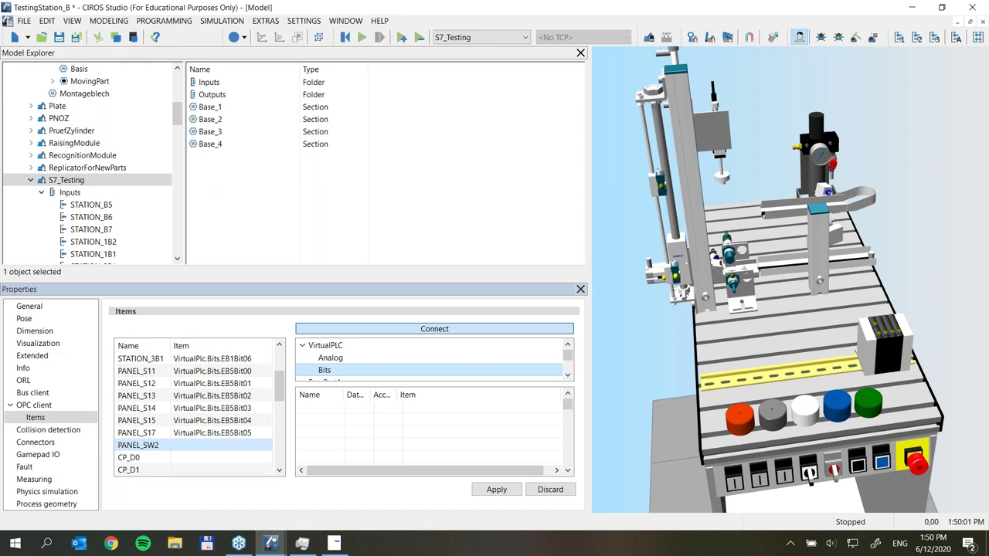
left_click(568, 470)
left_click(568, 470)
left_click(568, 470)
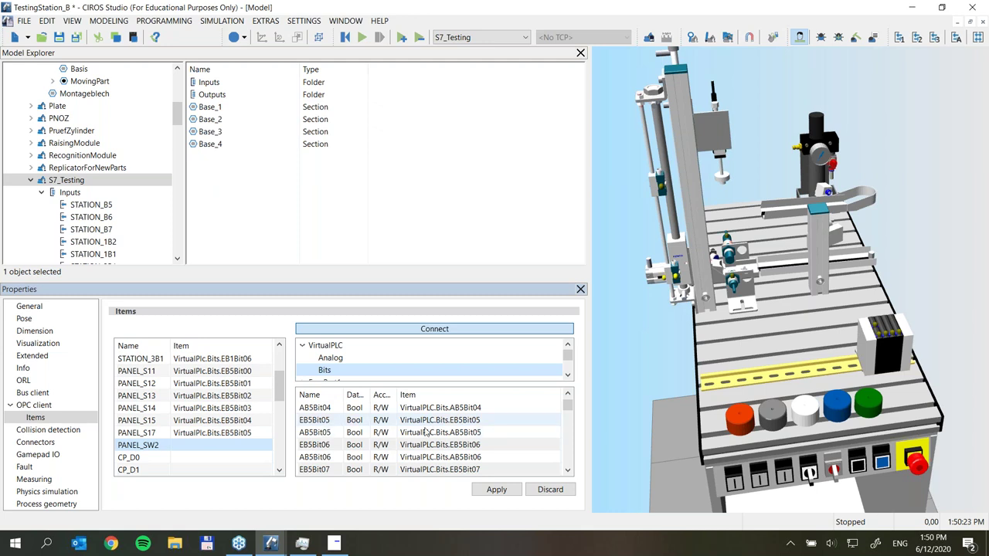
Assign VirtualPLC bit EB5Bit06 to PANEL_SW2, apply it, and disconnect the OPC server browse
left_click_drag(432, 448, 396, 446)
left_click_drag(253, 439, 192, 449)
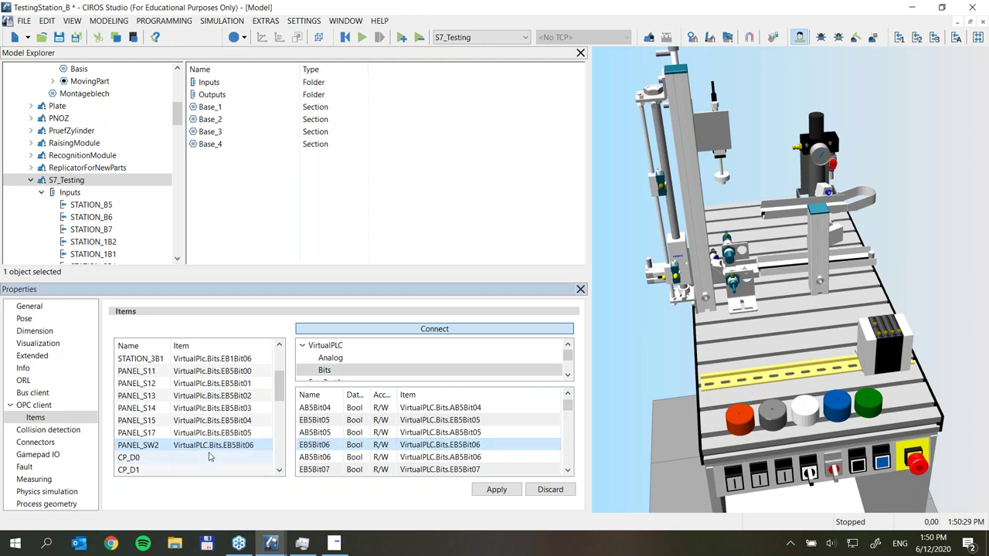
left_click(497, 490)
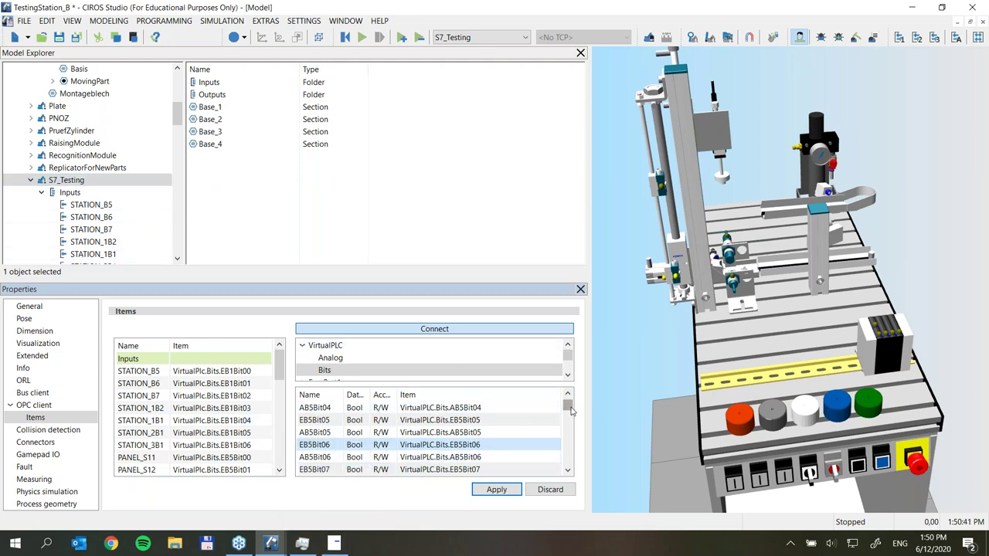
left_click_drag(570, 407, 568, 401)
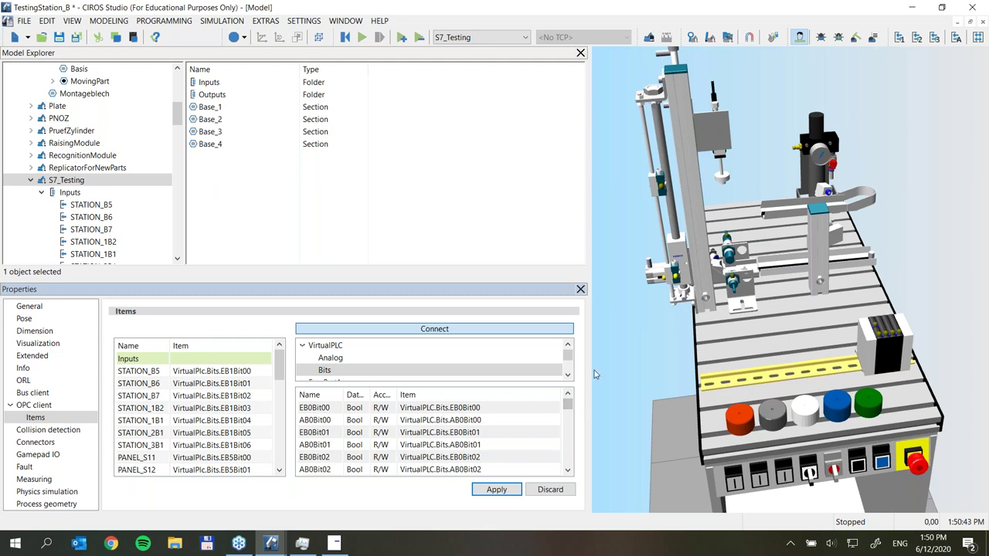
left_click(433, 329)
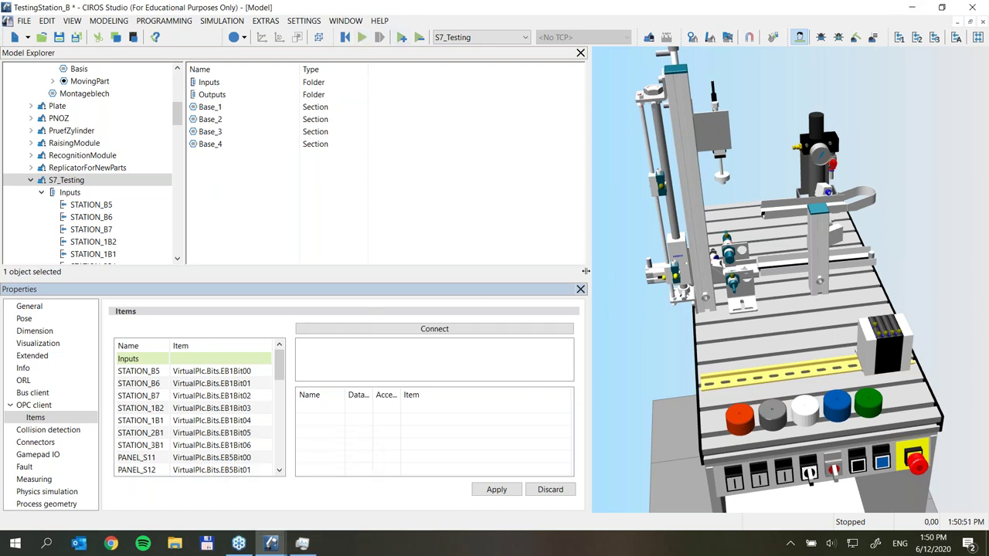
Narrow the side panels, then close Model Explorer and Properties to leave only the 3-D station
left_click_drag(586, 271, 455, 268)
left_click(8, 409)
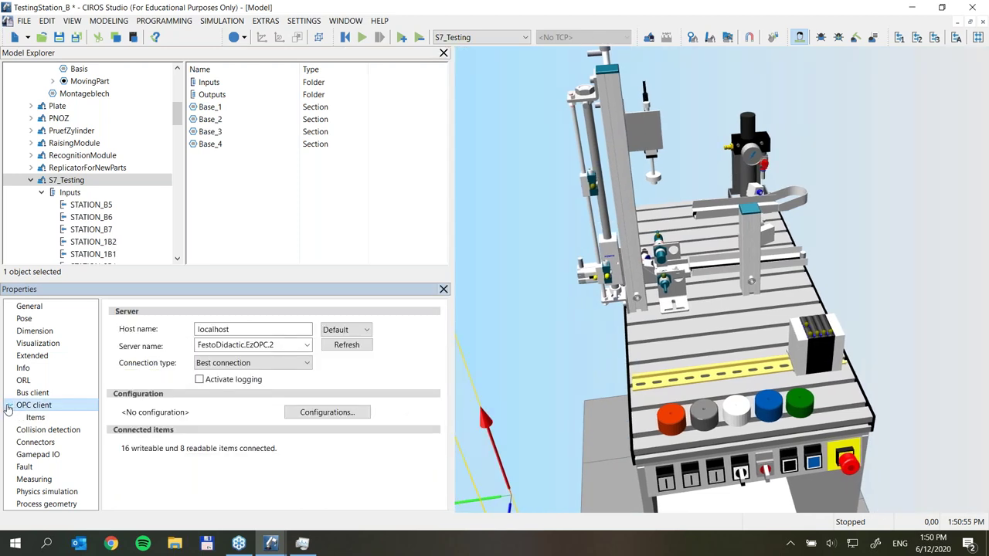
left_click(8, 410)
left_click_drag(177, 113, 176, 87)
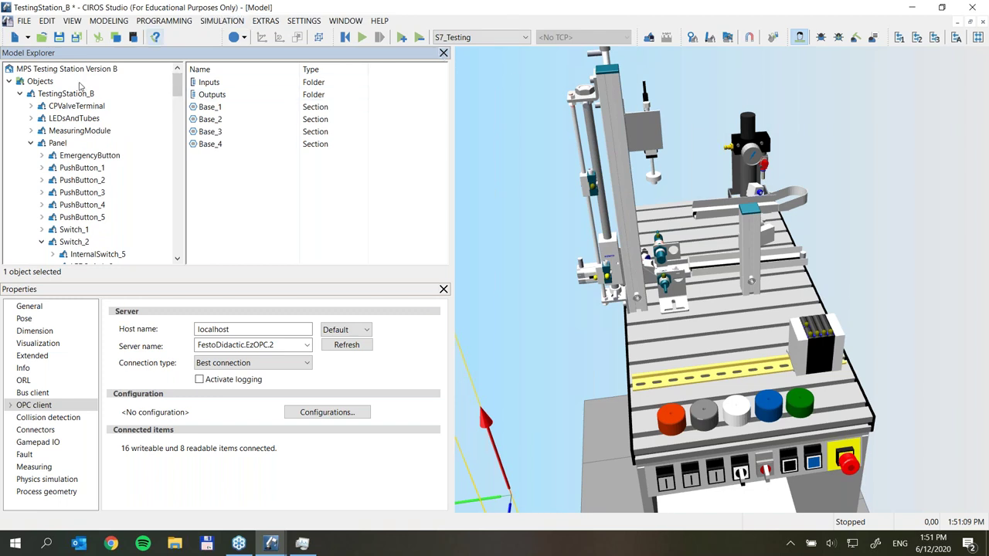
left_click(443, 53)
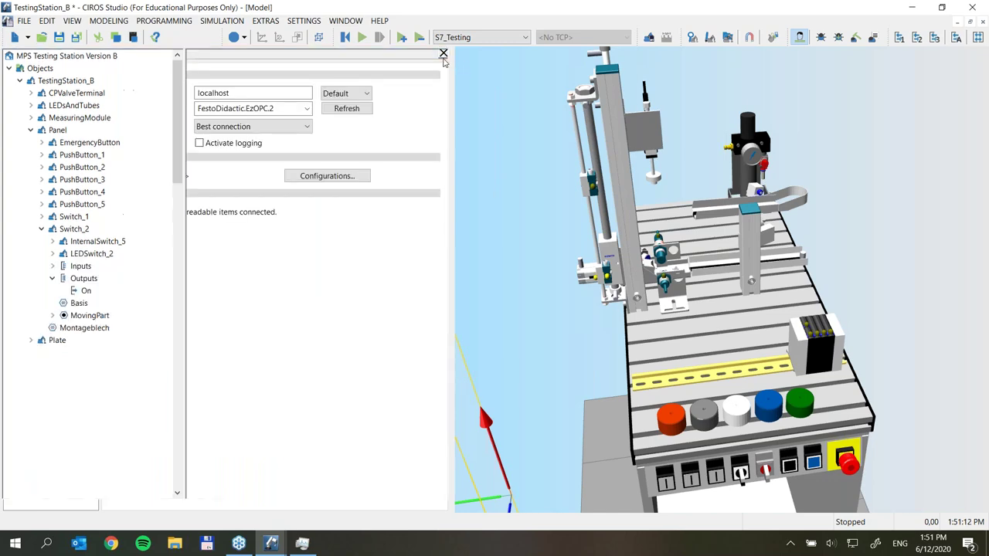
left_click(443, 54)
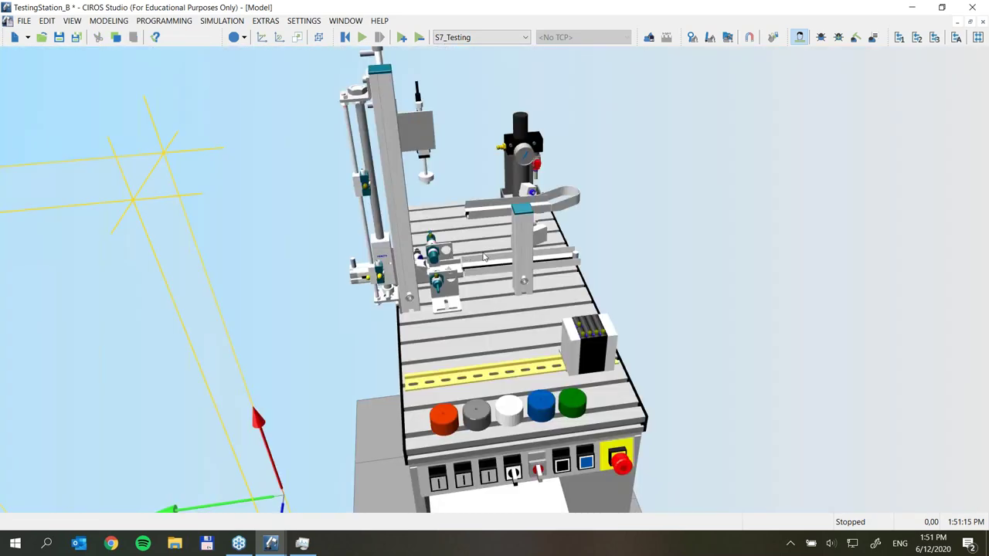
Try saving the model and dismiss the write-protection warning
left_click(27, 21)
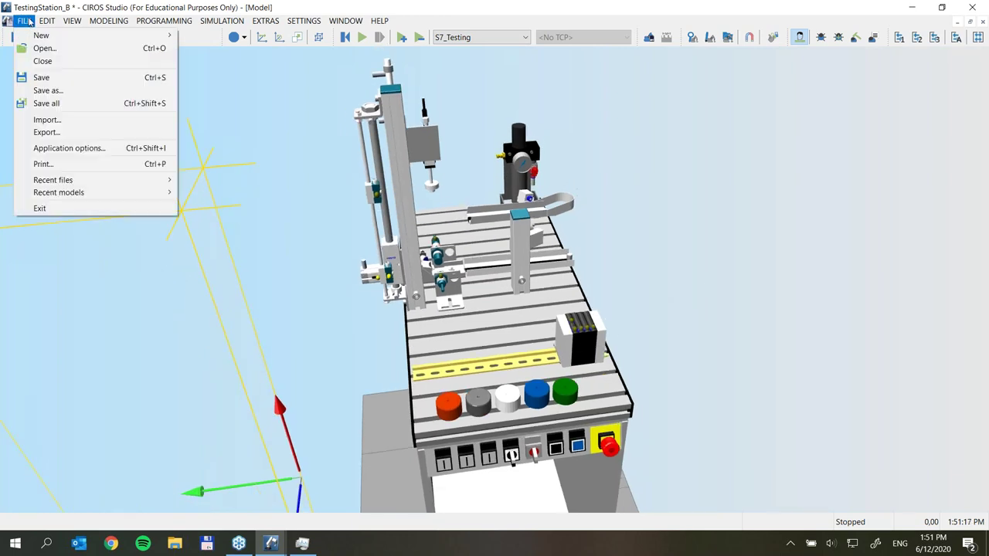
left_click(40, 77)
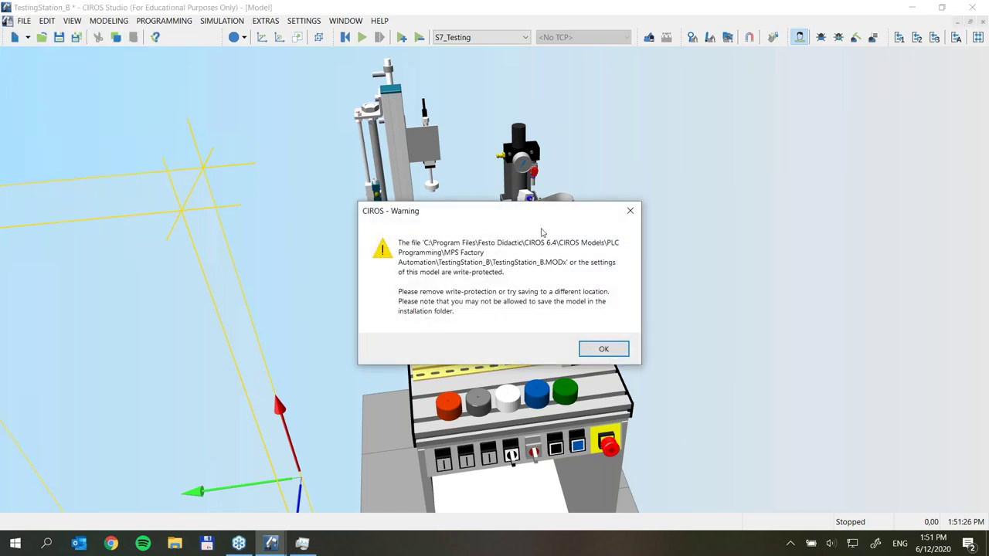
left_click(603, 348)
In Save As, go to Documents\CIROS\CIROS Models\PLC Programming\MPS Factory Automation
left_click(24, 21)
left_click(66, 90)
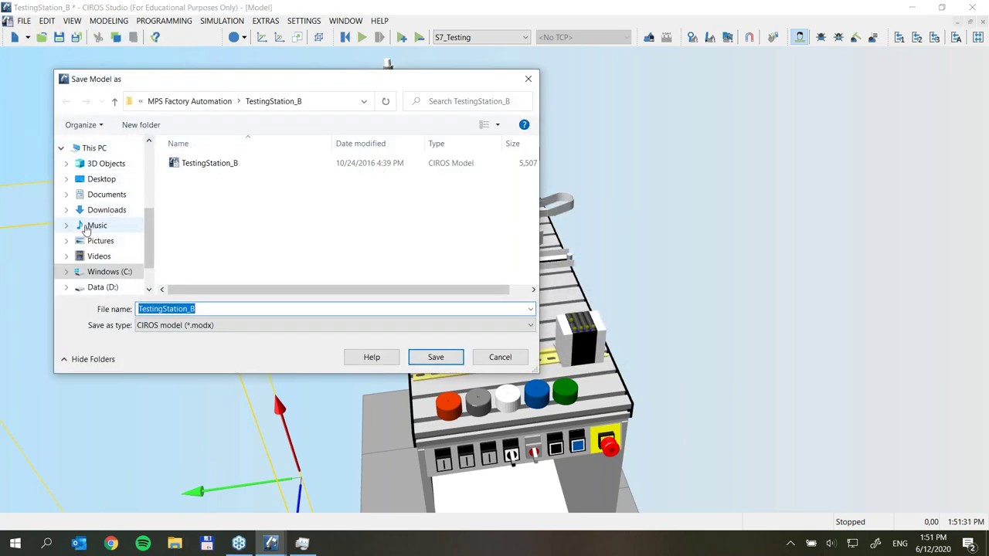
left_click(106, 194)
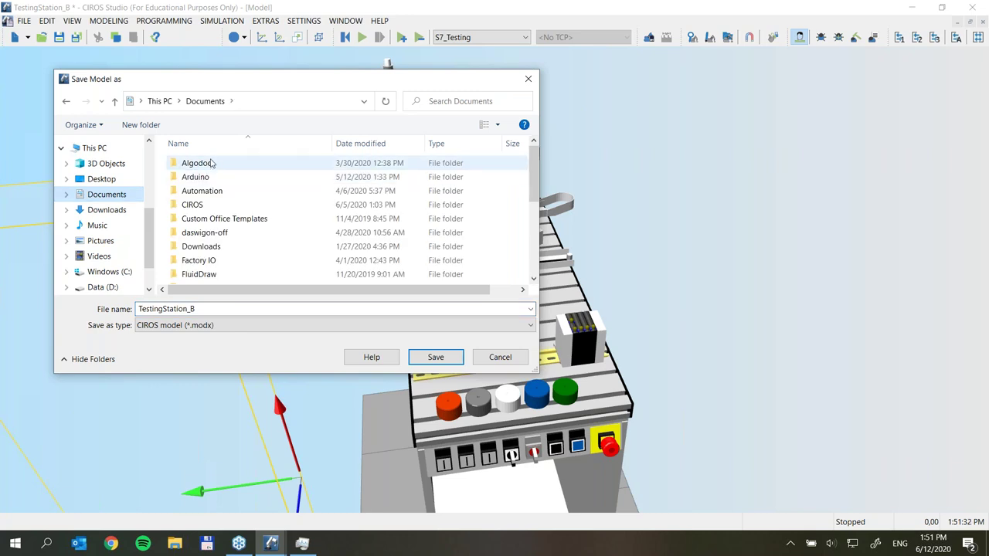
double_click(193, 205)
double_click(202, 166)
double_click(212, 164)
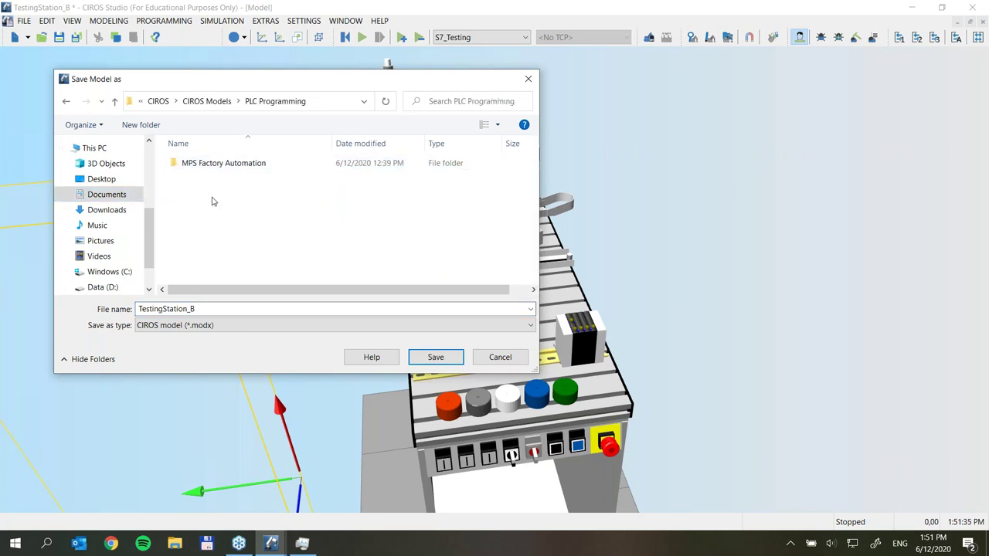
double_click(214, 165)
Append 2 to the file name and save the copy as TestingStation_B2
left_click(226, 308)
left_click(226, 309)
type("2")
left_click(439, 357)
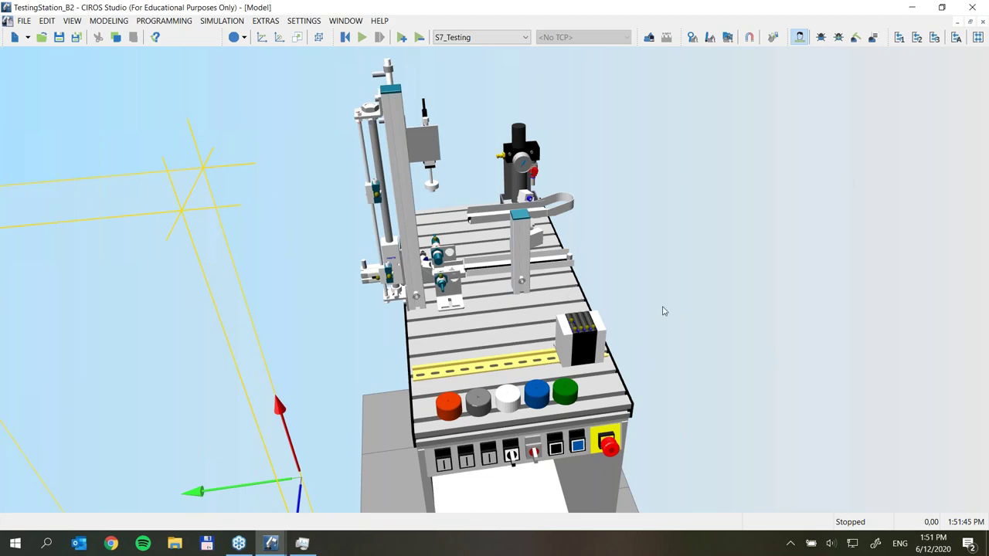
Restore and narrow the CIROS window onto the right side, start the simulation, and show EzOPC
left_click(943, 9)
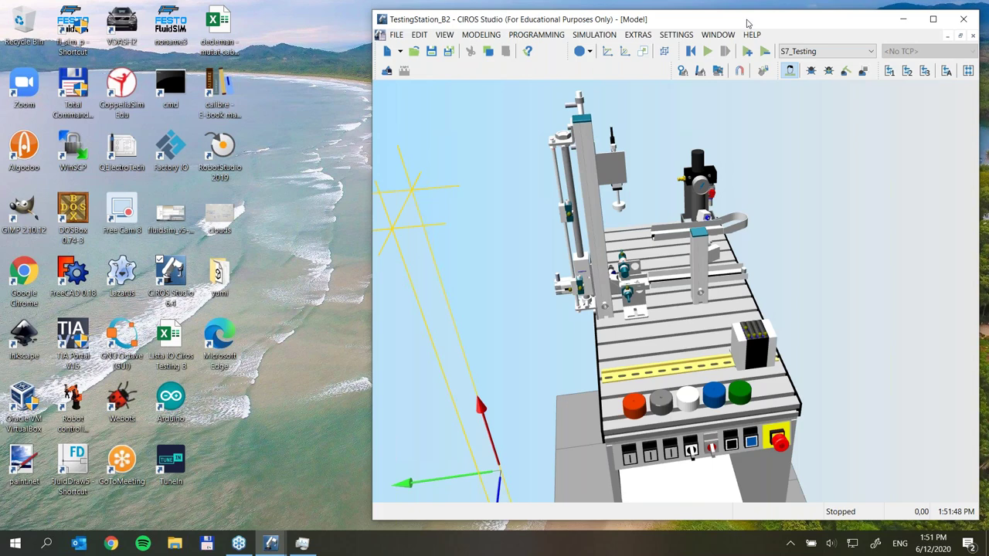
mouse_move(746, 23)
left_mouse_down()
mouse_move(760, 28)
mouse_move(743, 22)
mouse_move(754, 20)
left_mouse_up()
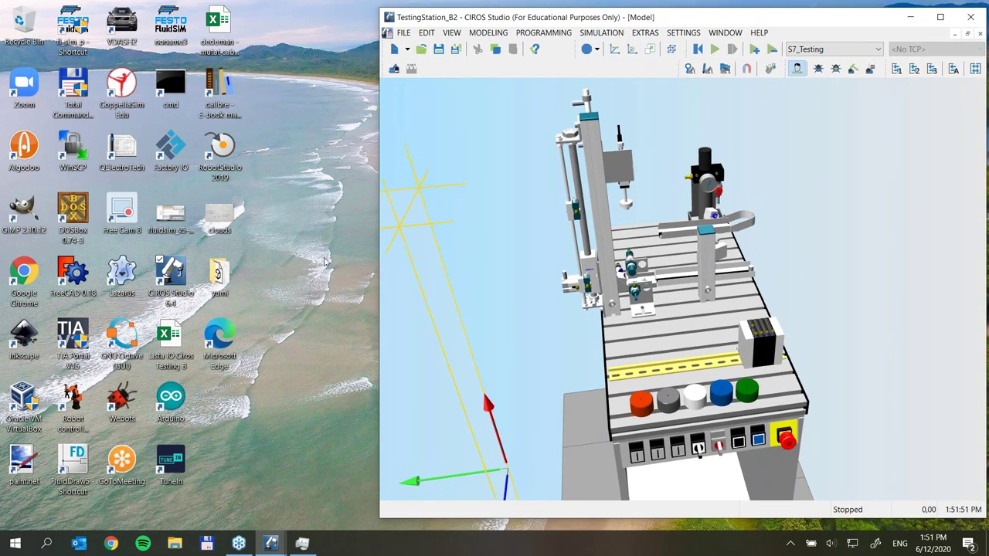
left_click_drag(409, 256, 448, 259)
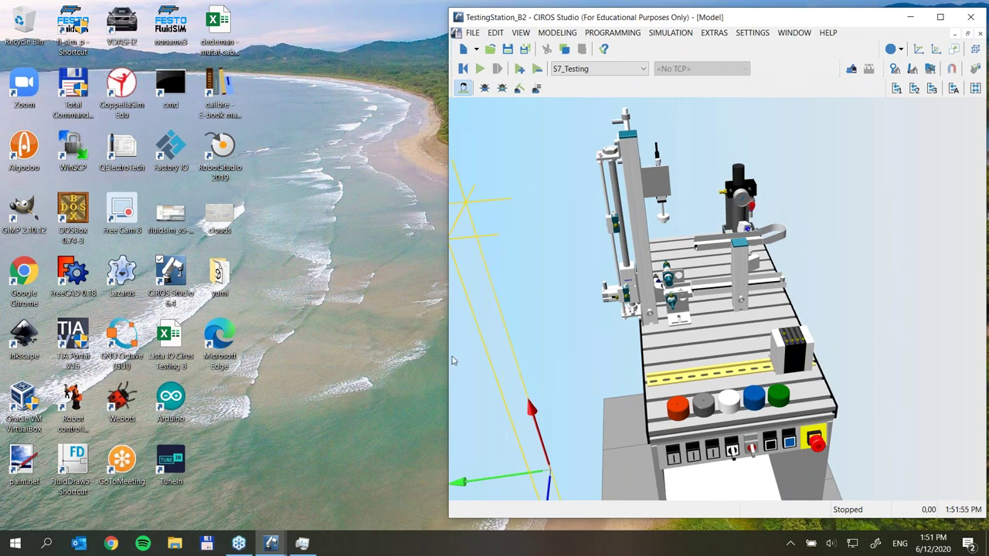
left_click_drag(460, 343, 532, 262)
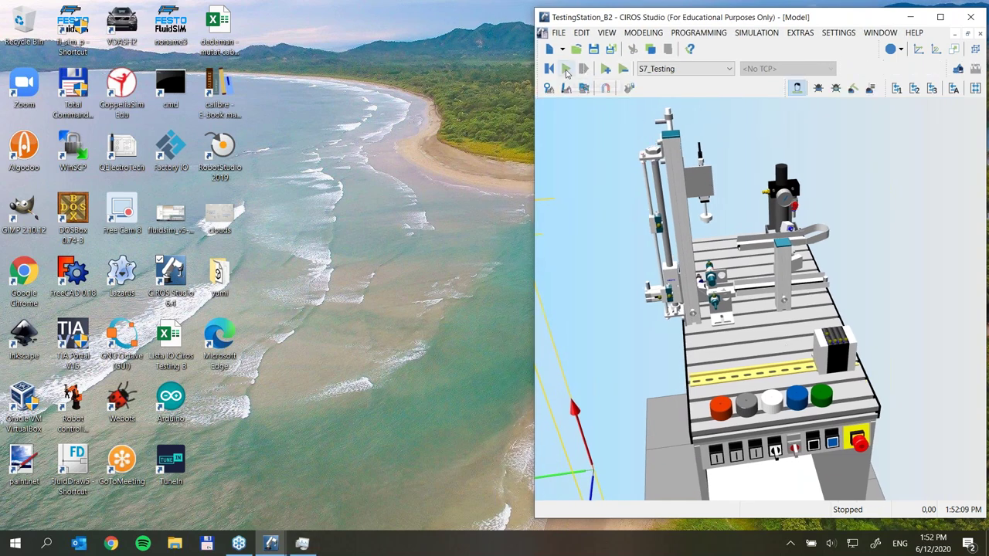
left_click(566, 70)
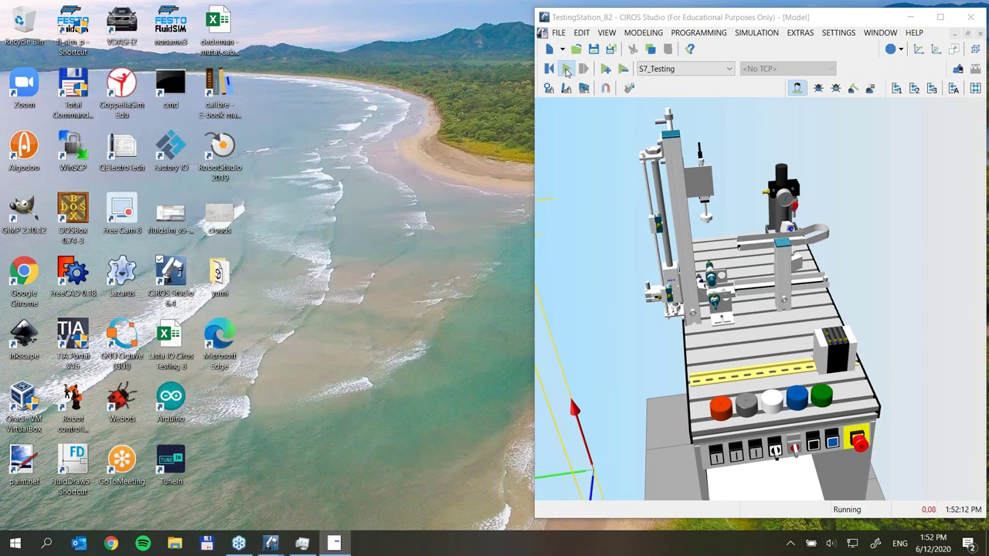
left_click(334, 544)
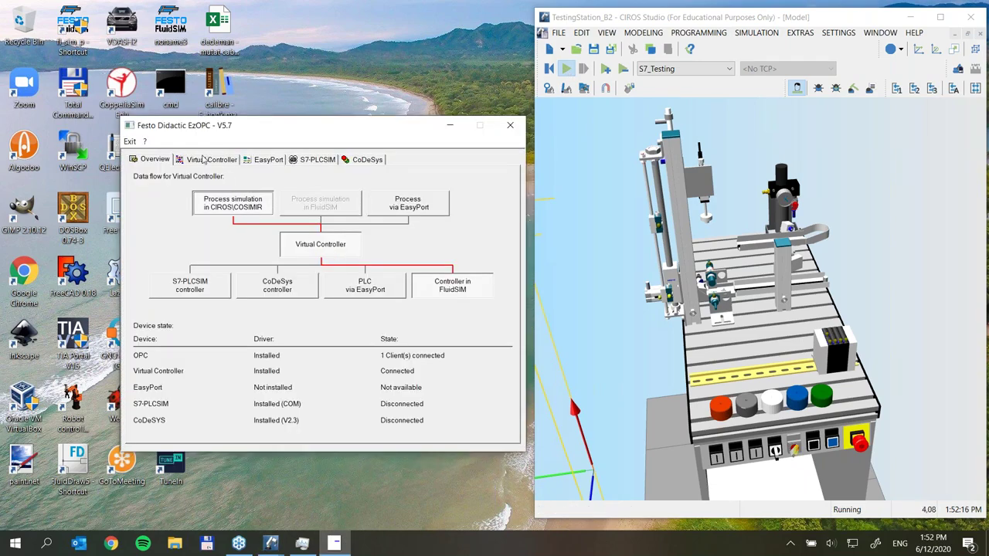
Show the Virtual Controller IO display, then rotate and zoom the CIROS view to the station front
left_click(205, 160)
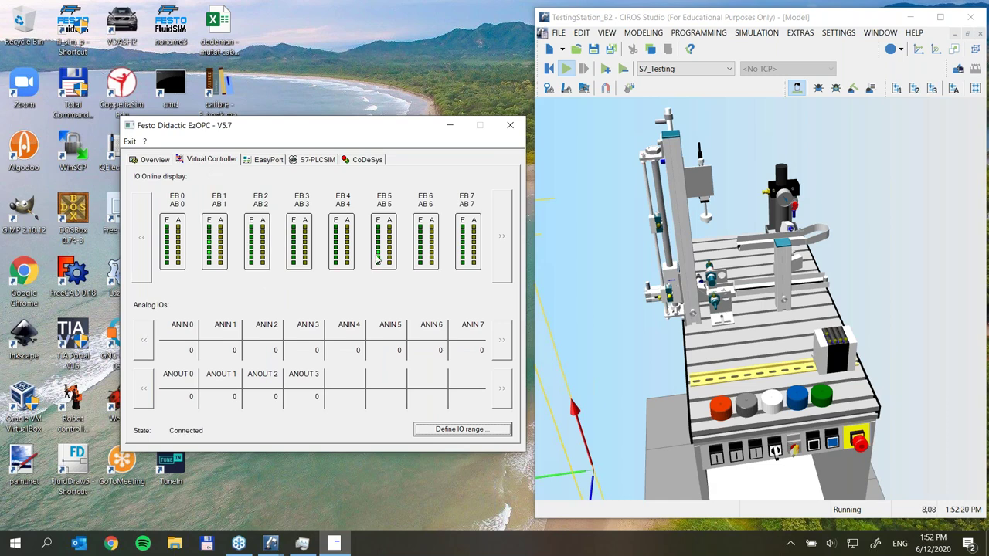
left_click(795, 455)
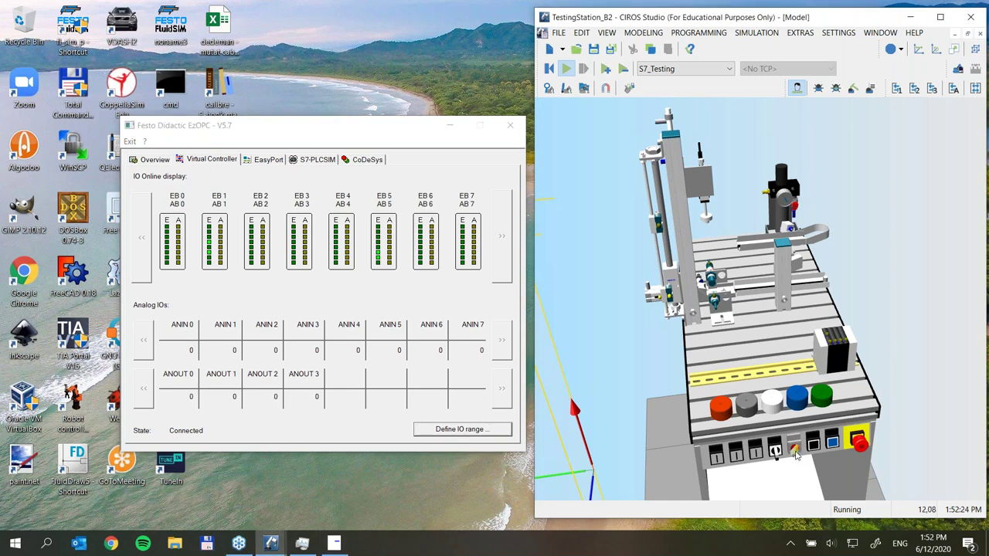
scroll(798, 458, "up", 3)
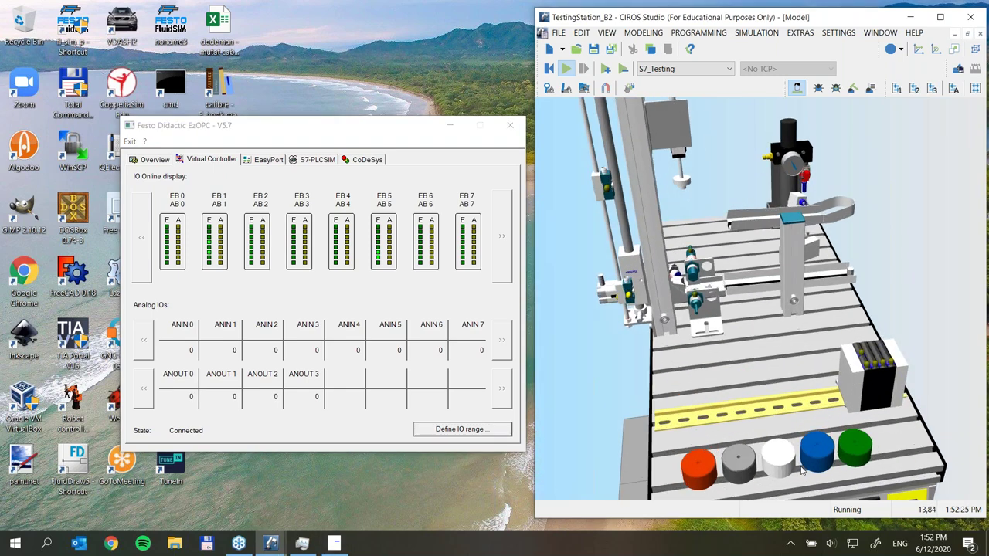
right_click(784, 340)
left_click(805, 388)
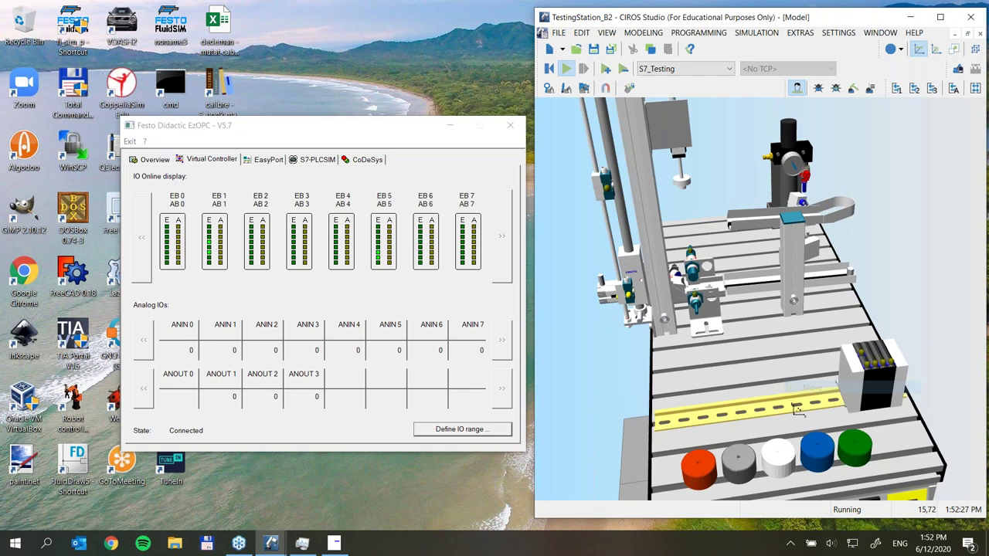
left_click_drag(806, 389, 788, 401)
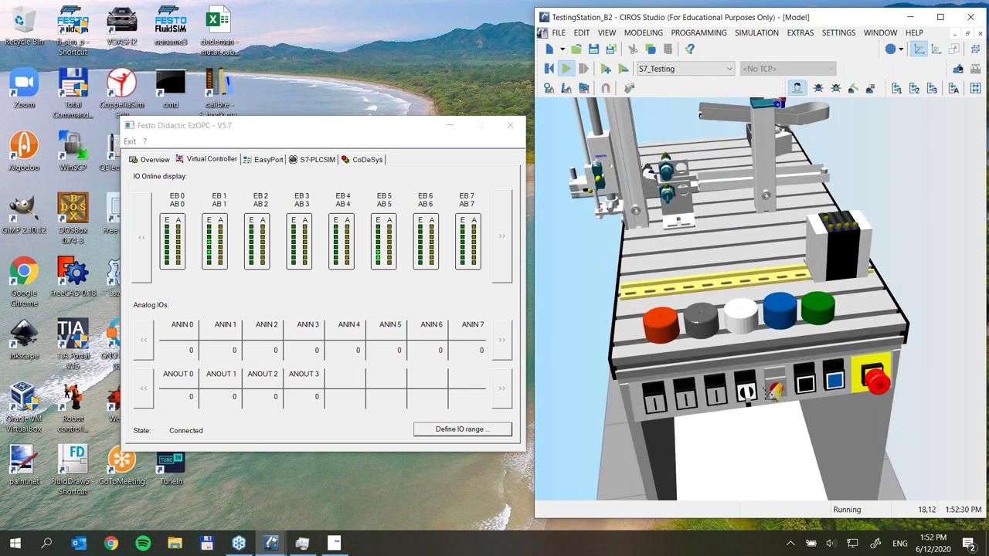
key("Escape")
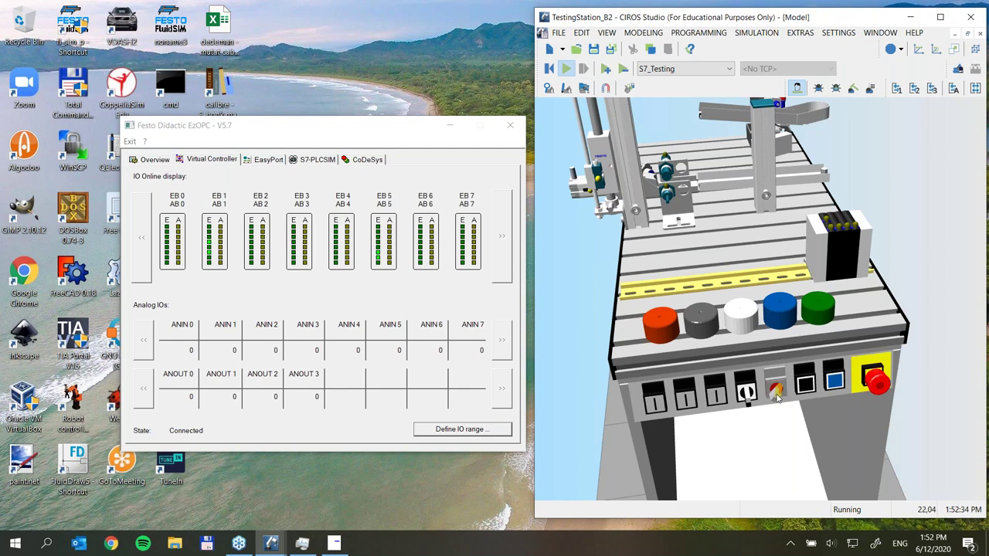
scroll(777, 398, "down", 2)
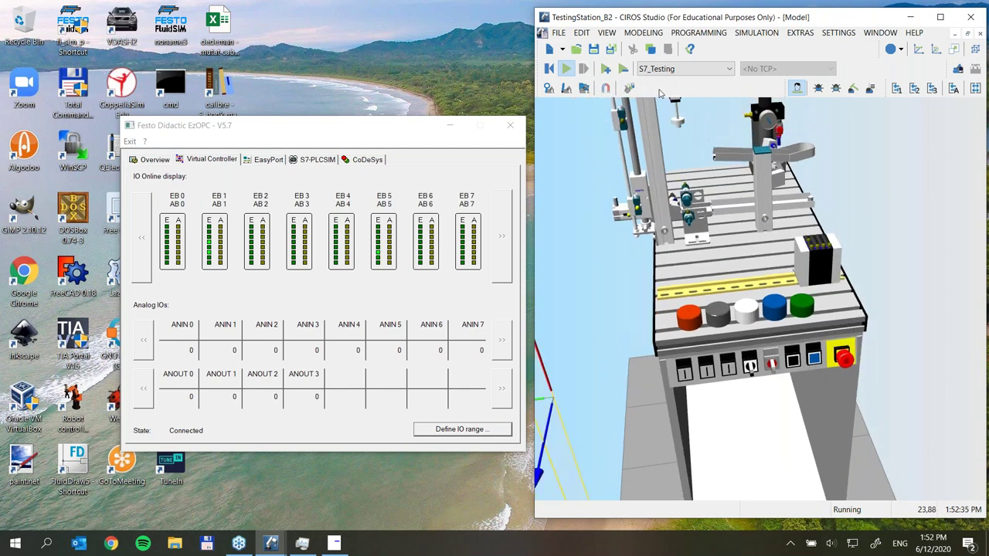
scroll(834, 367, "down", 1)
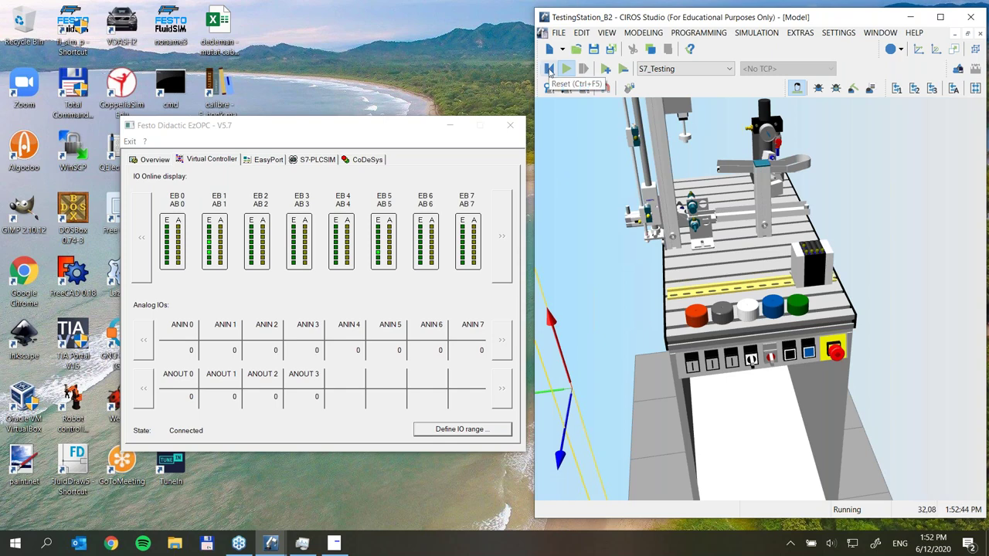
Toggle the controller I/O monitor, then reset the simulation so EzOPC disconnects
left_click(954, 89)
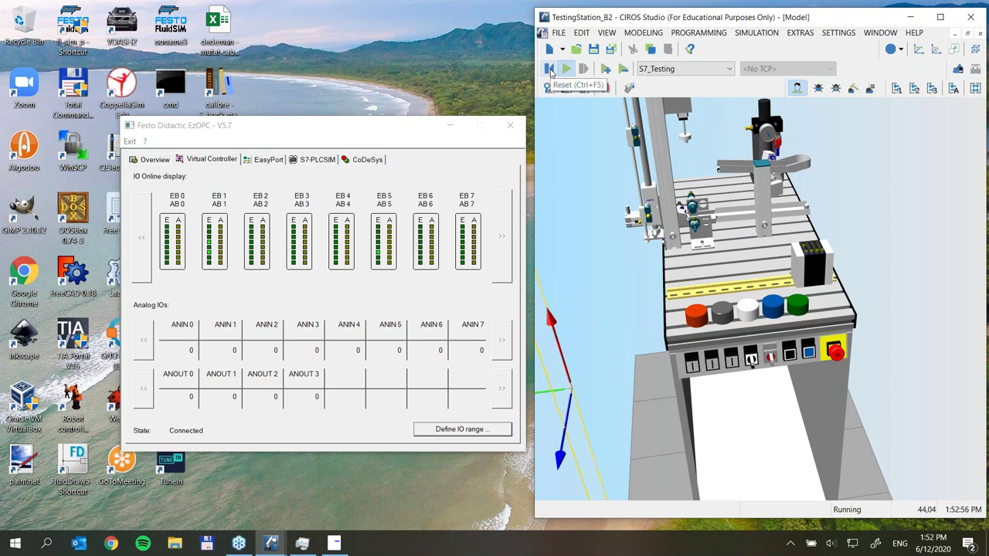
left_click(550, 72)
left_click(510, 125)
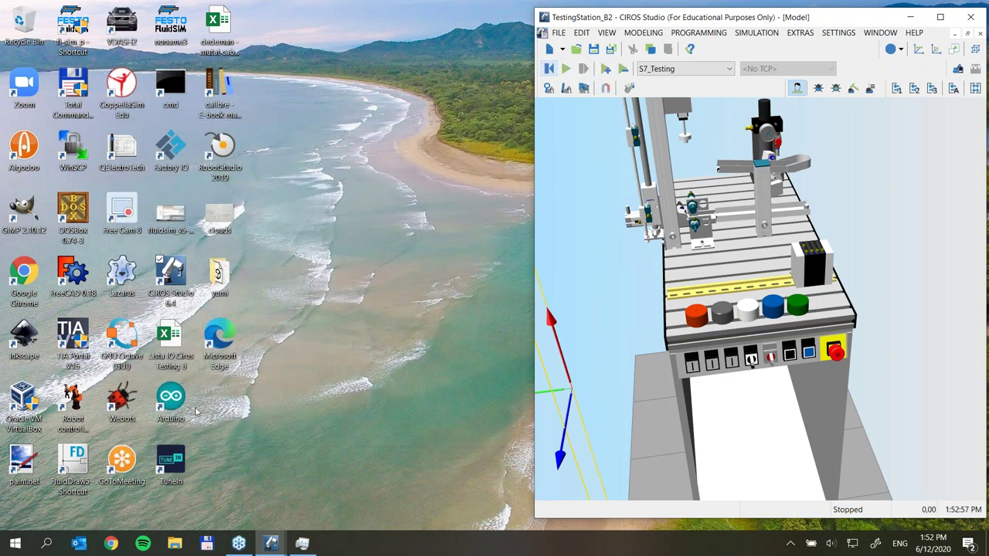
Launch Excel and open the Lista IO Ciros Testing B workbook in an enlarged window
left_click(47, 544)
type("exce")
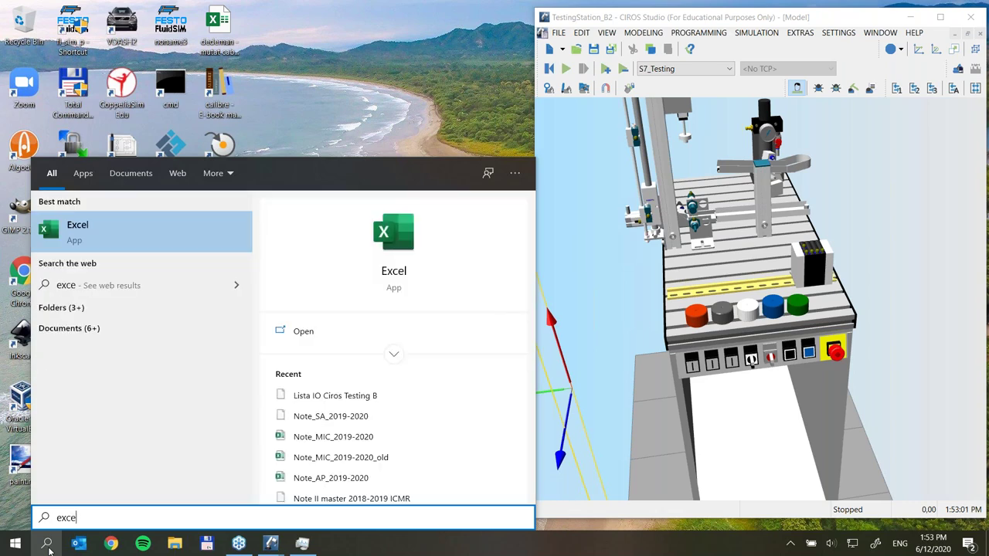
key("Return")
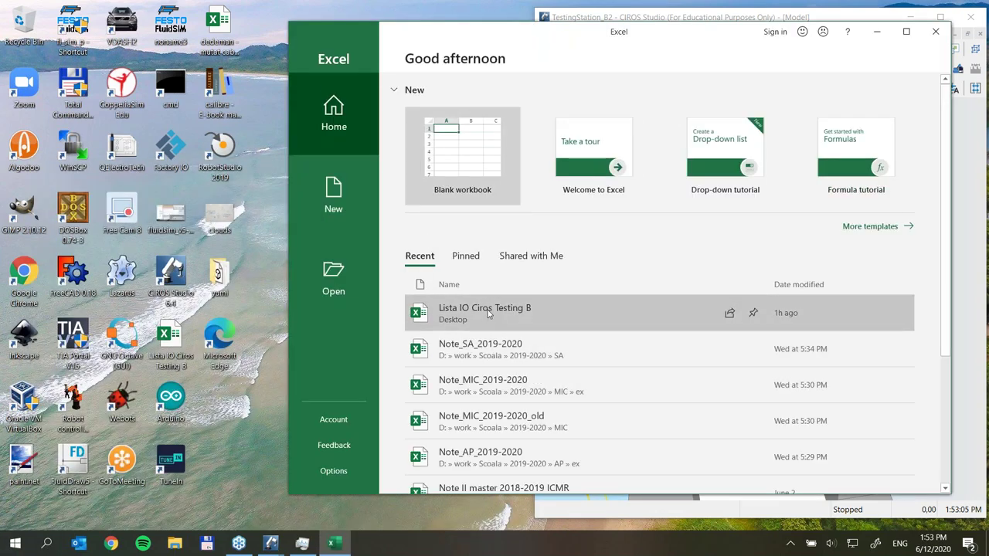
left_click(476, 214)
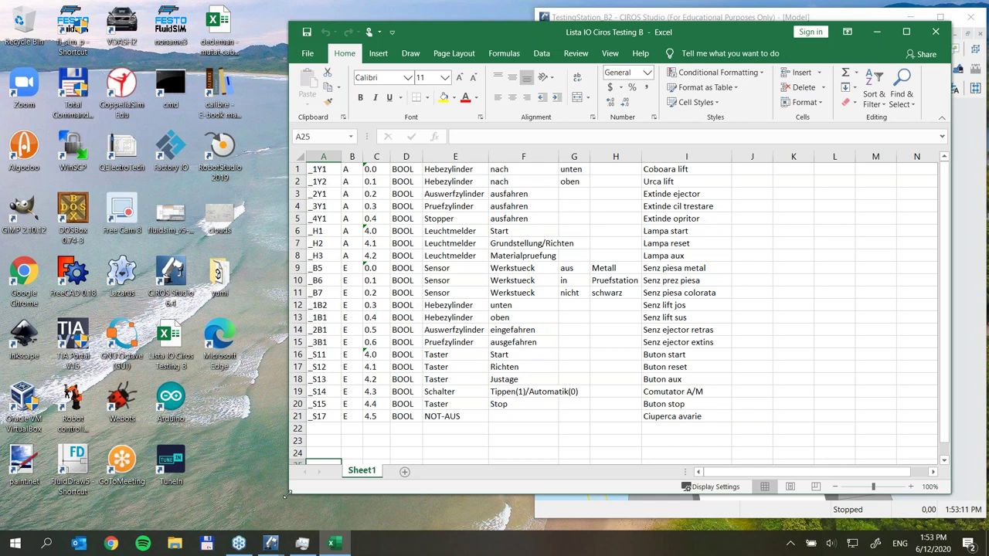
left_click_drag(286, 489, 364, 518)
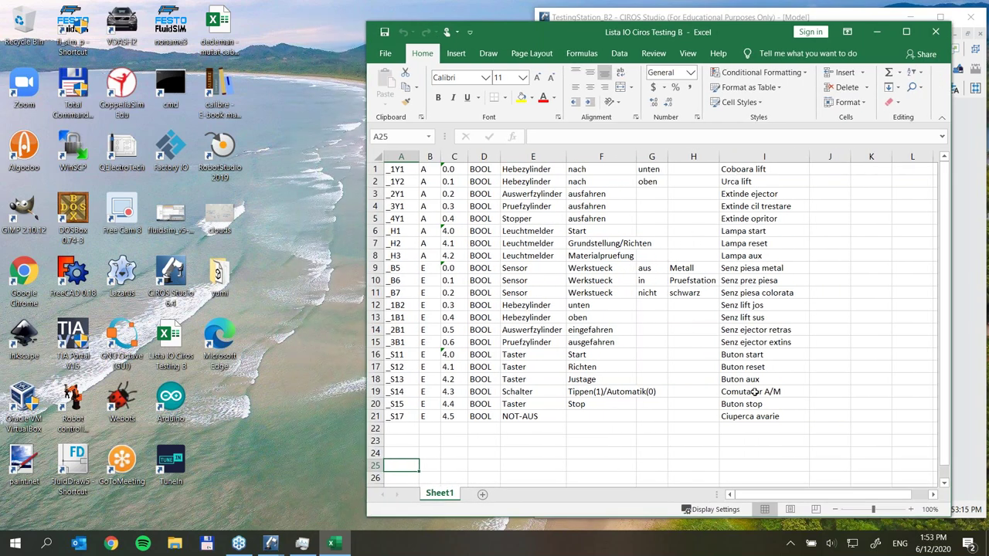
left_click_drag(611, 33, 601, 32)
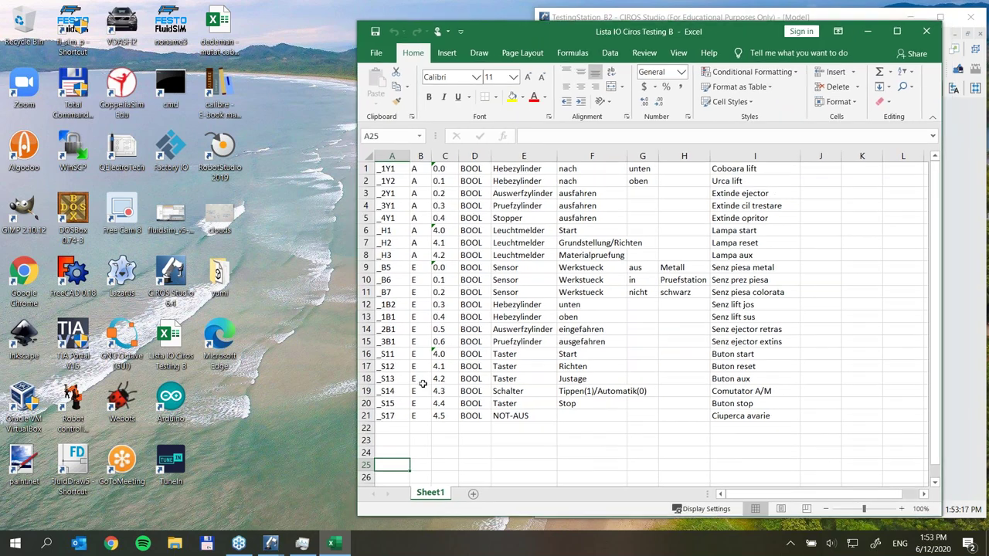
Enter SW2, E, 4.6, Switch2 in row 22, save the workbook, and minimize Excel
left_click(398, 429)
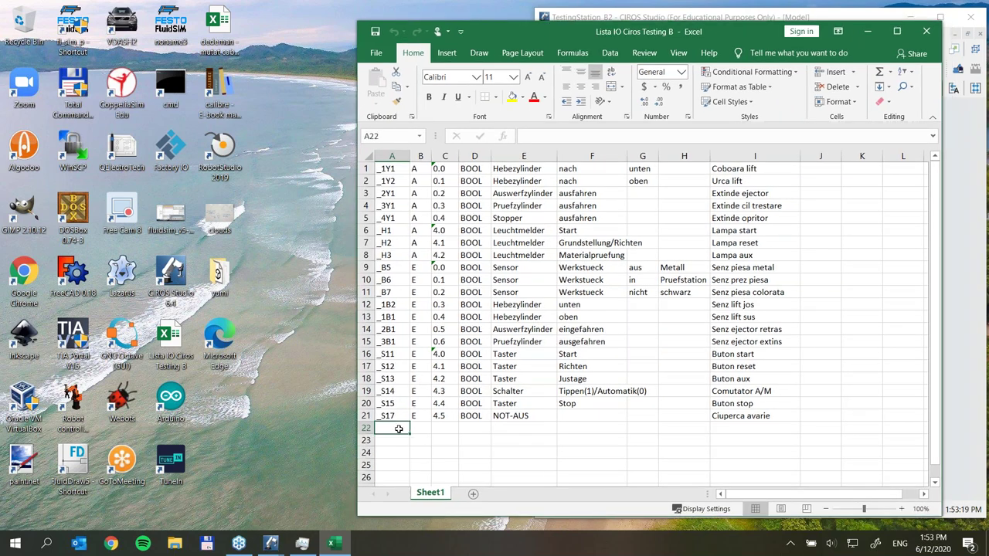
type("SW2")
key("Tab")
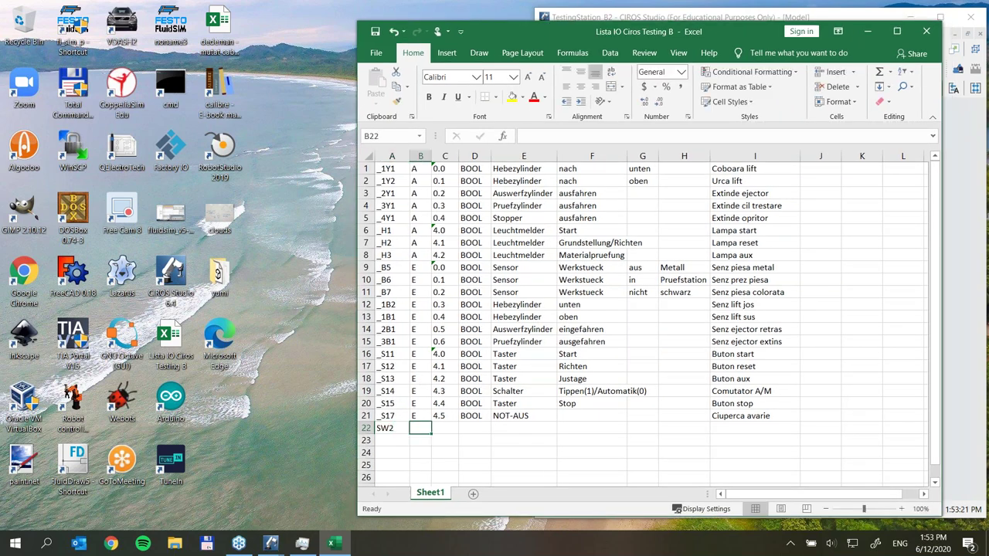
type("E")
key("Tab")
type("4")
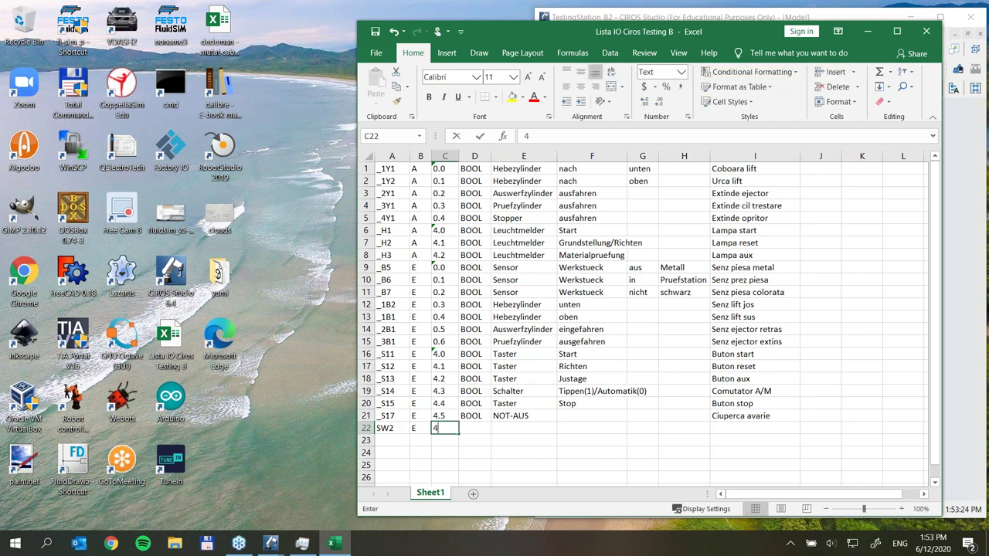
type(".6")
key("Tab")
key("Tab")
key("Tab")
key("Tab")
key("Tab")
key("Tab")
type("Switch")
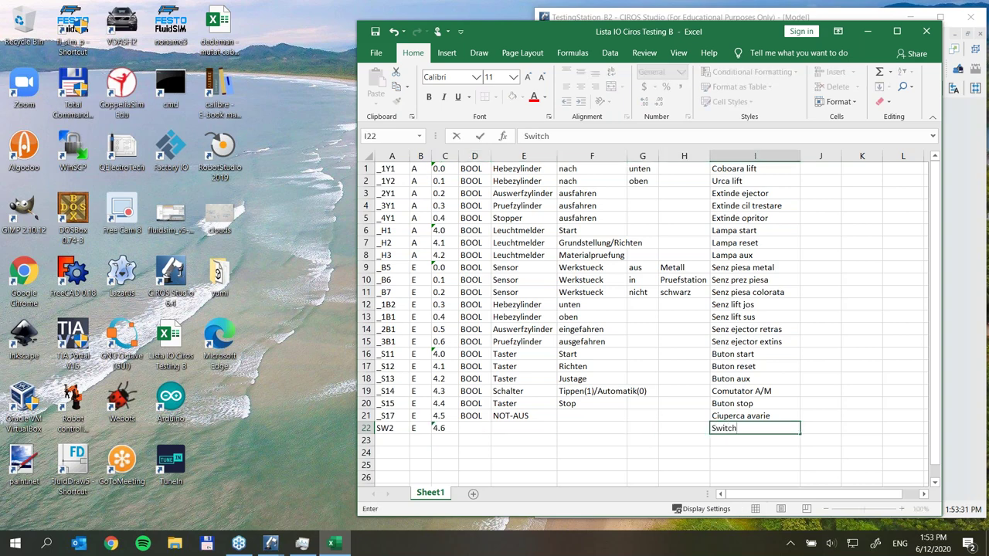
type("2")
key("ctrl+s")
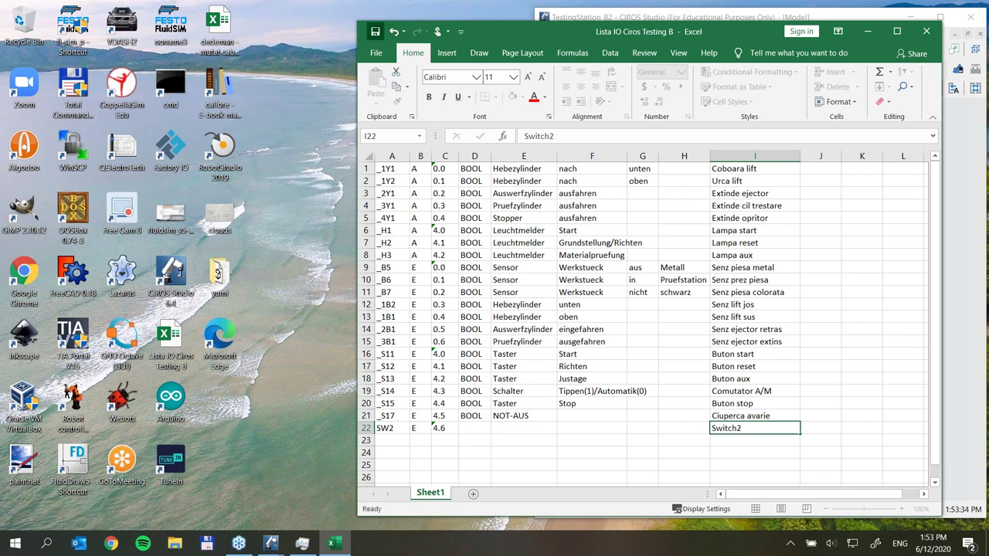
left_click(871, 31)
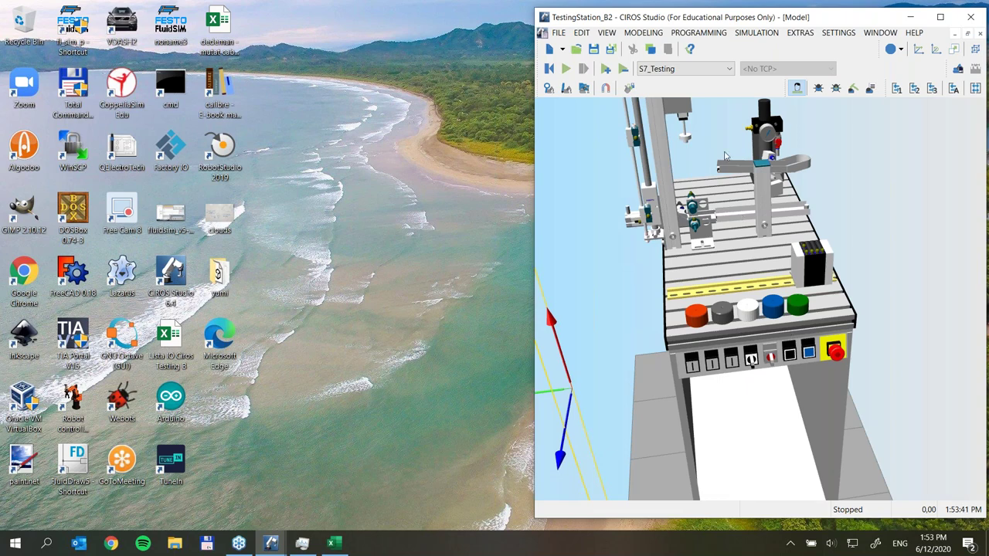
Refresh the desktop, then zoom and pan the 3D view until the whole testing station fits
right_click(341, 219)
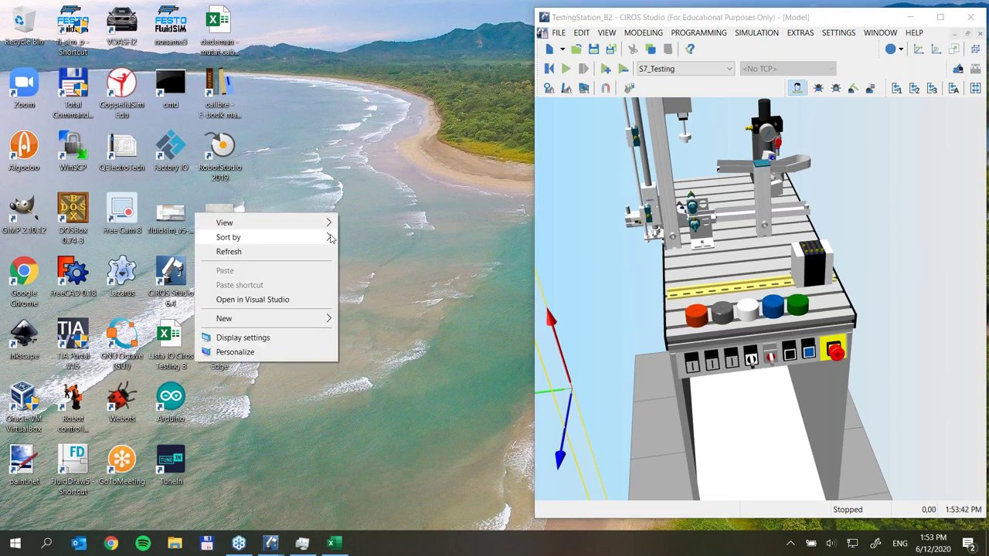
left_click(309, 257)
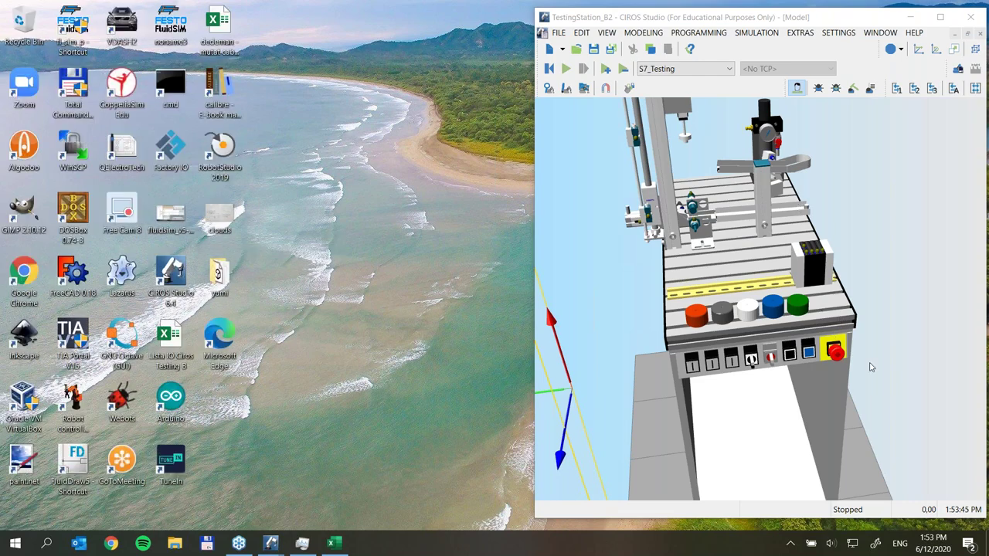
scroll(951, 499, "down", 2)
right_click(705, 167)
left_click(715, 217)
left_click_drag(729, 194, 747, 240)
scroll(726, 218, "up", 3)
right_click(768, 327)
left_click(795, 379)
left_click_drag(795, 384, 772, 345)
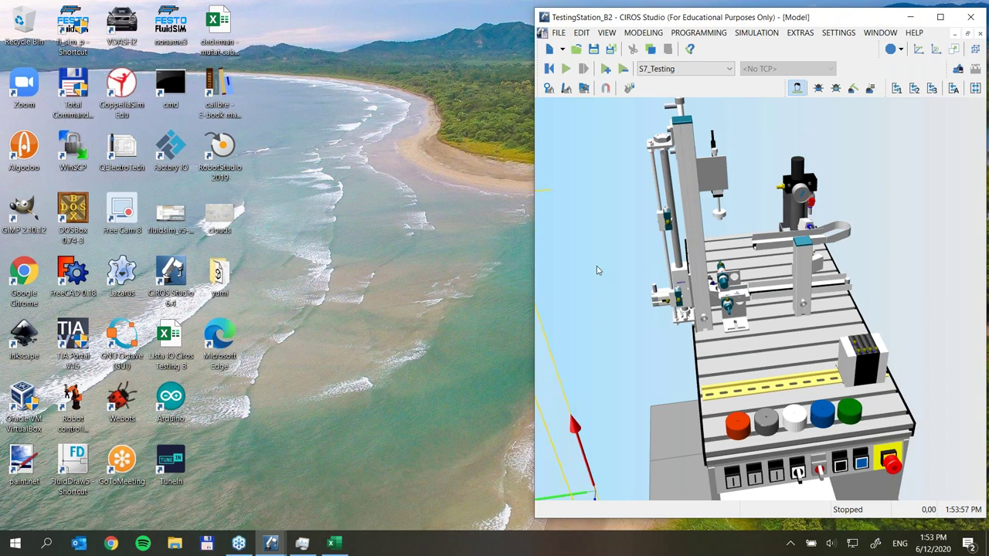
Search 'flu', launch FluidSIM 5 Home Use, confirm the license login, and run all technologies
left_click(415, 258)
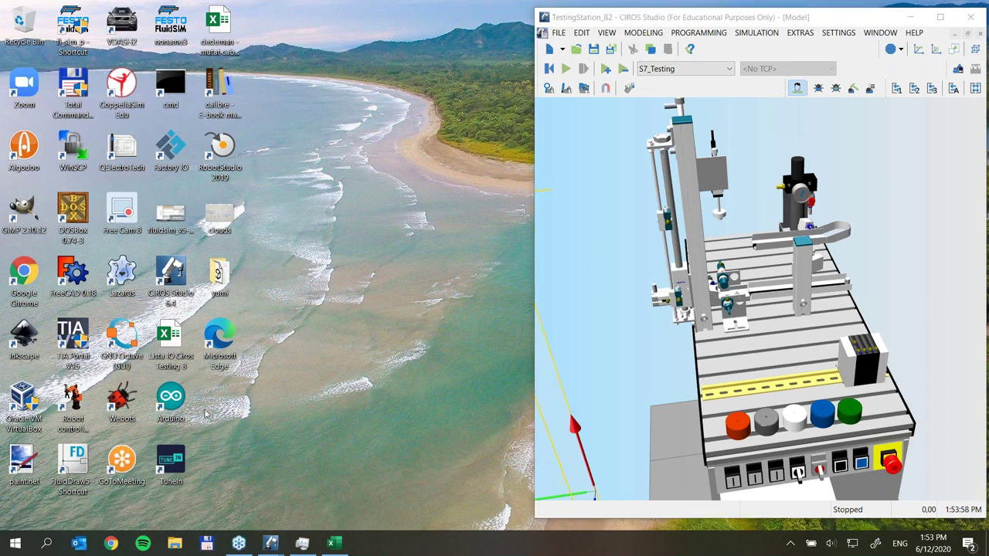
left_click(46, 544)
type("fludi")
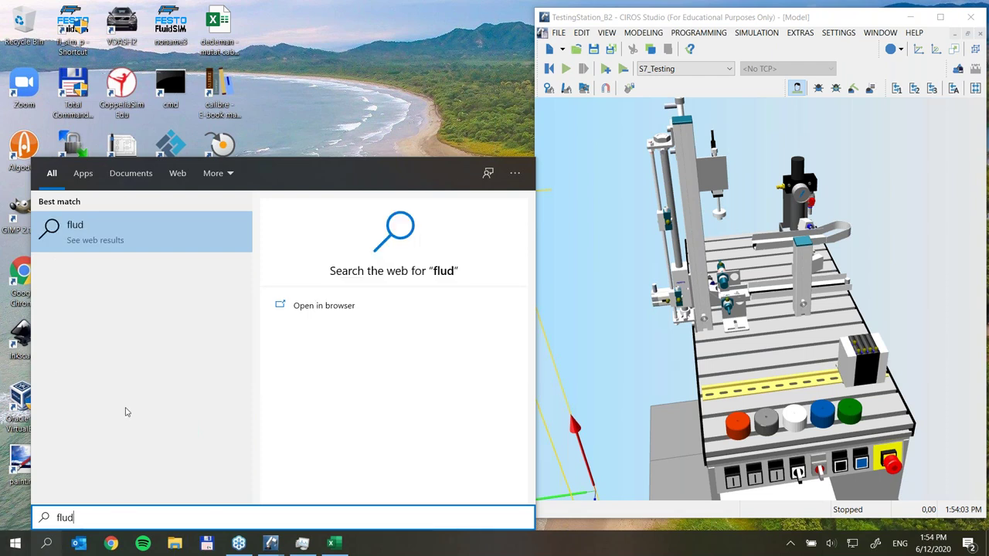
key("BackSpace")
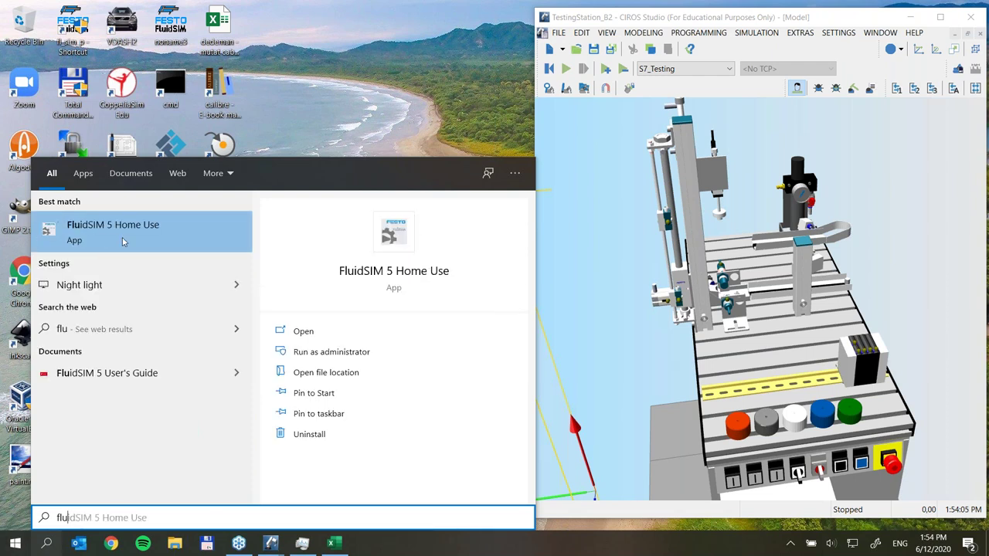
left_click(126, 230)
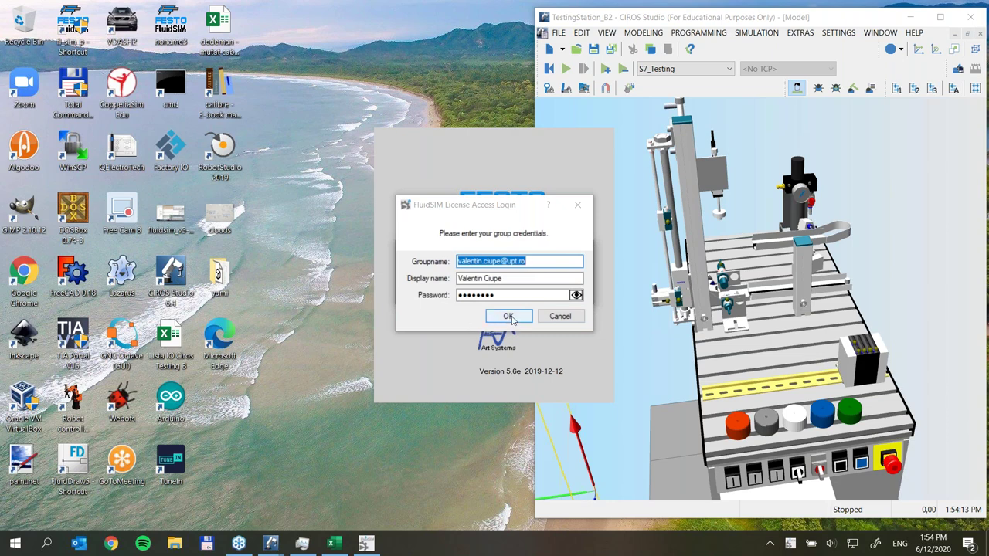
left_click(509, 318)
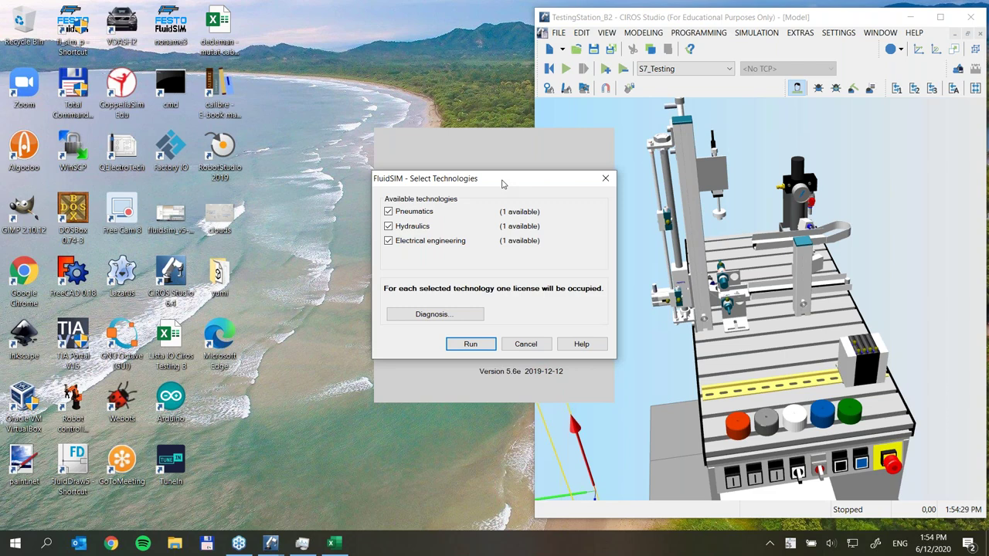
left_click_drag(502, 183, 499, 179)
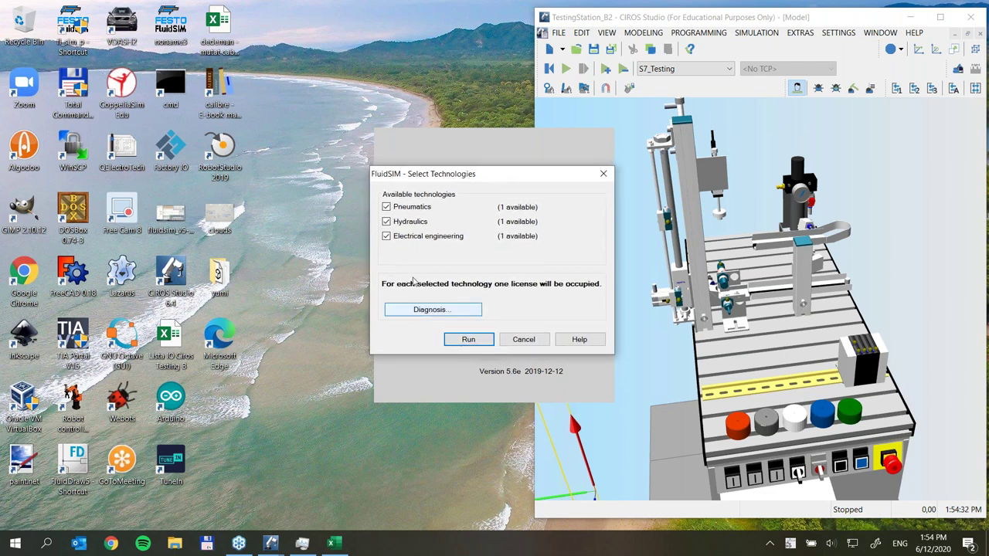
left_click(467, 340)
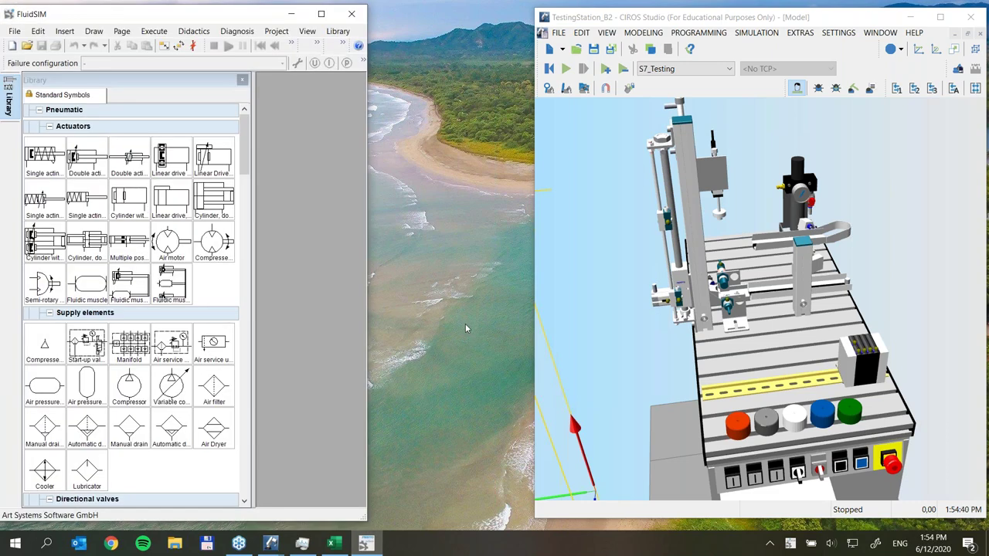
Maximize FluidSIM, create the blank noname8 drawing, and check the version in Help > About
left_click_drag(366, 232, 534, 225)
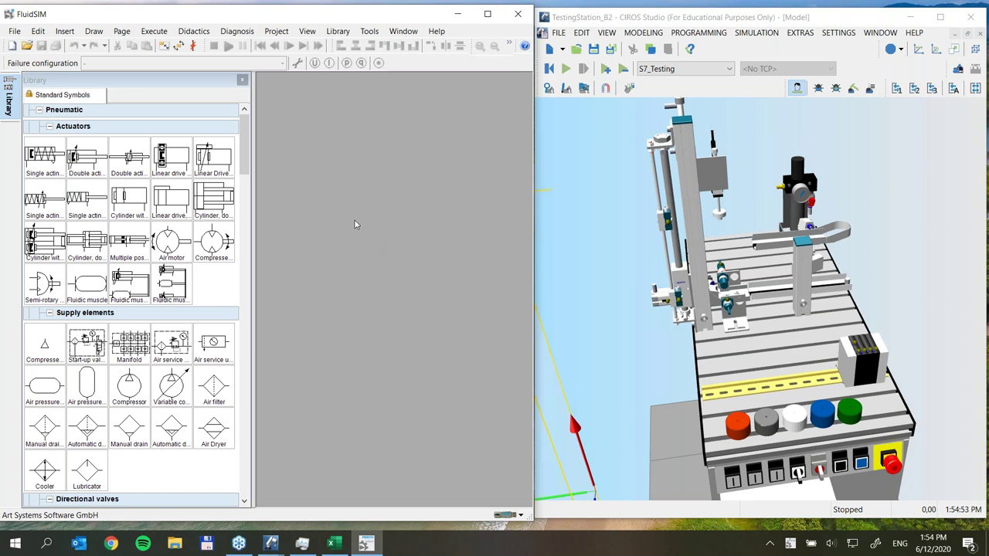
left_click(487, 14)
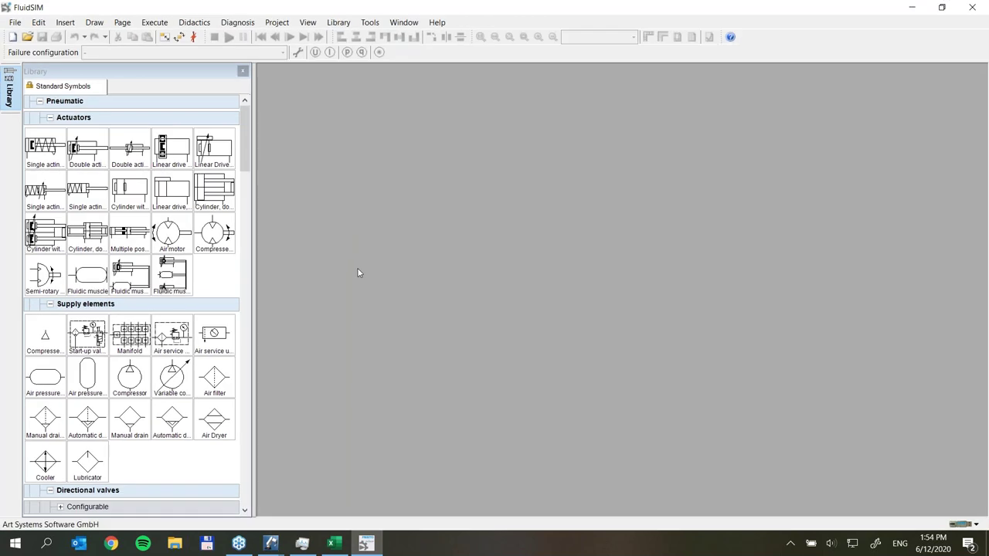
left_click(13, 36)
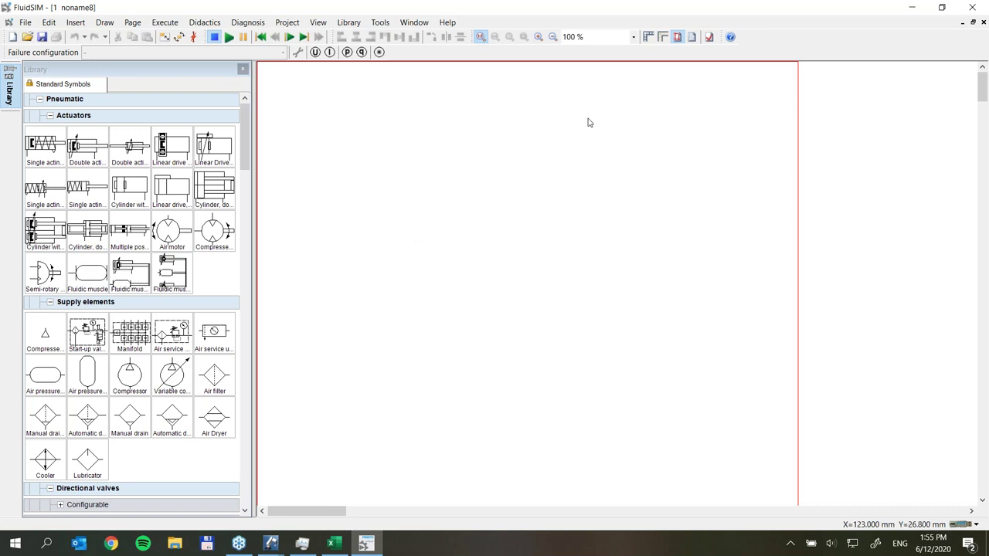
left_click(448, 23)
left_click(466, 102)
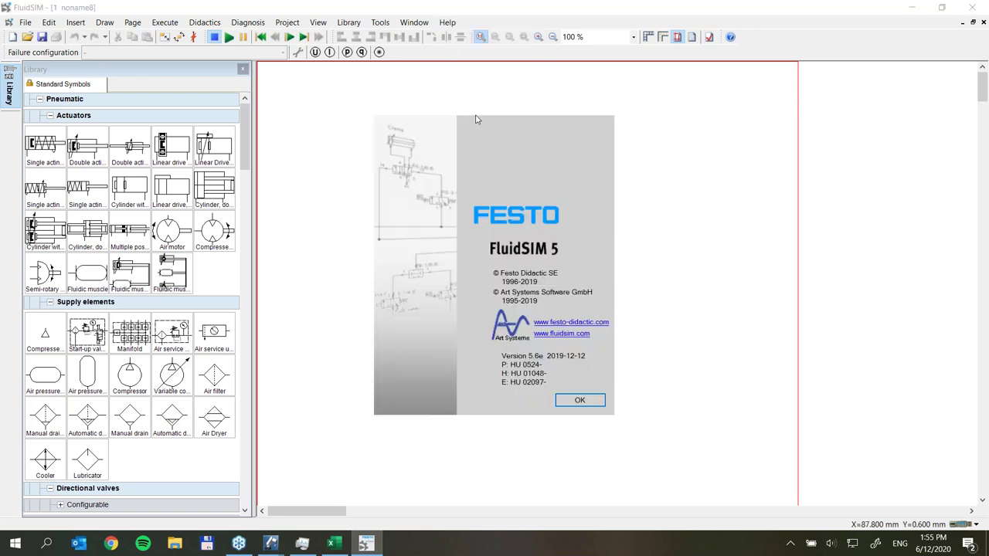
left_click(564, 401)
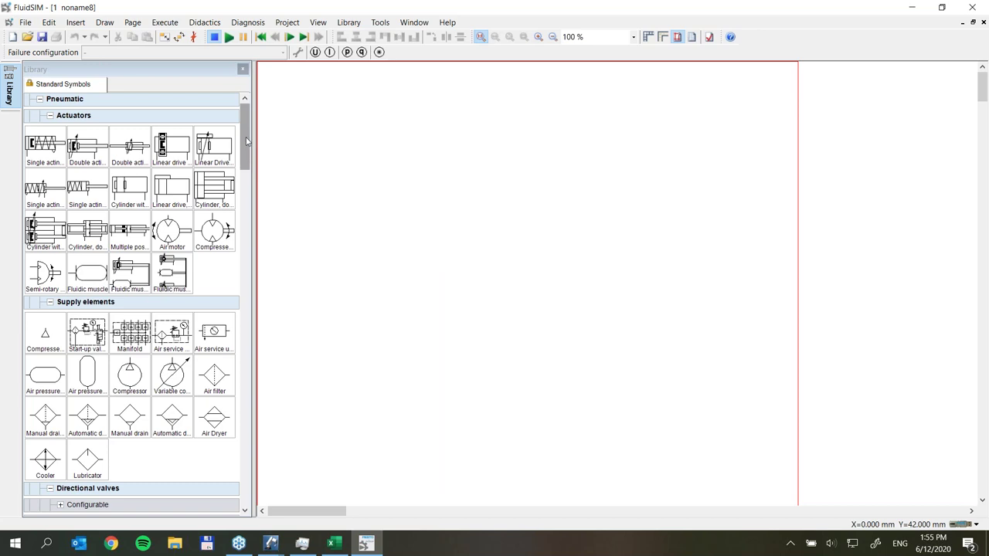
Browse the Standard Symbols library's pneumatic and electrical components
left_click_drag(246, 140, 243, 138)
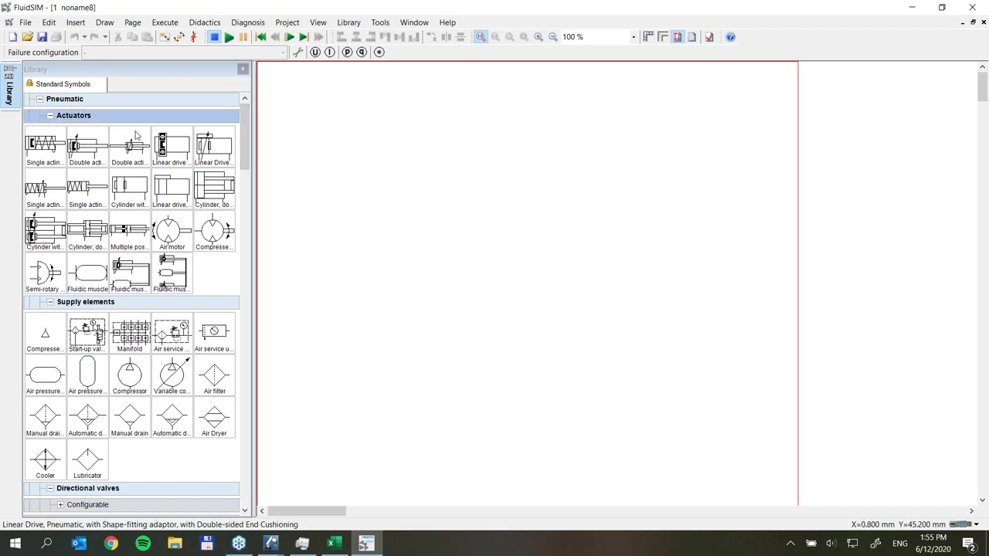
mouse_move(246, 154)
left_mouse_down()
mouse_move(243, 267)
mouse_move(265, 181)
mouse_move(251, 148)
left_mouse_up()
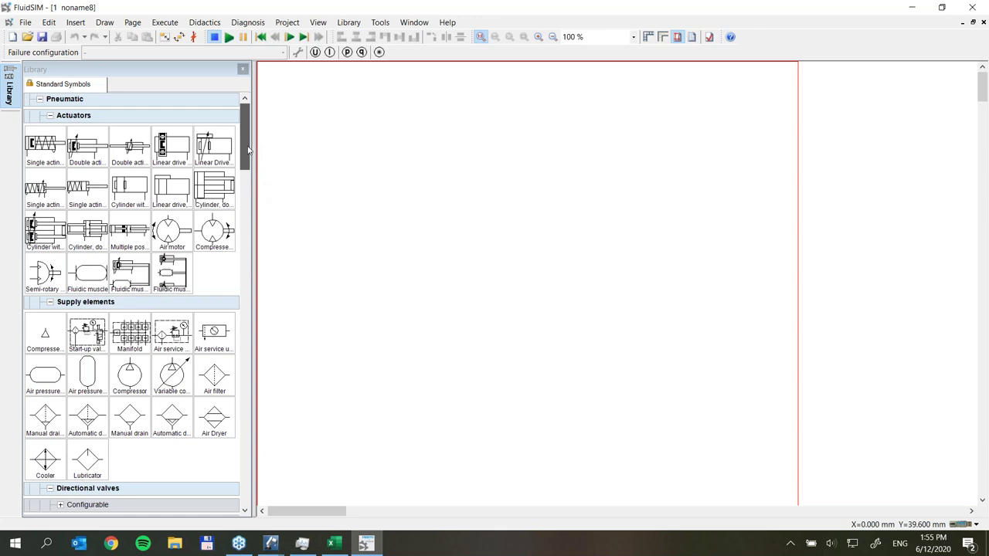
left_click_drag(247, 151, 224, 321)
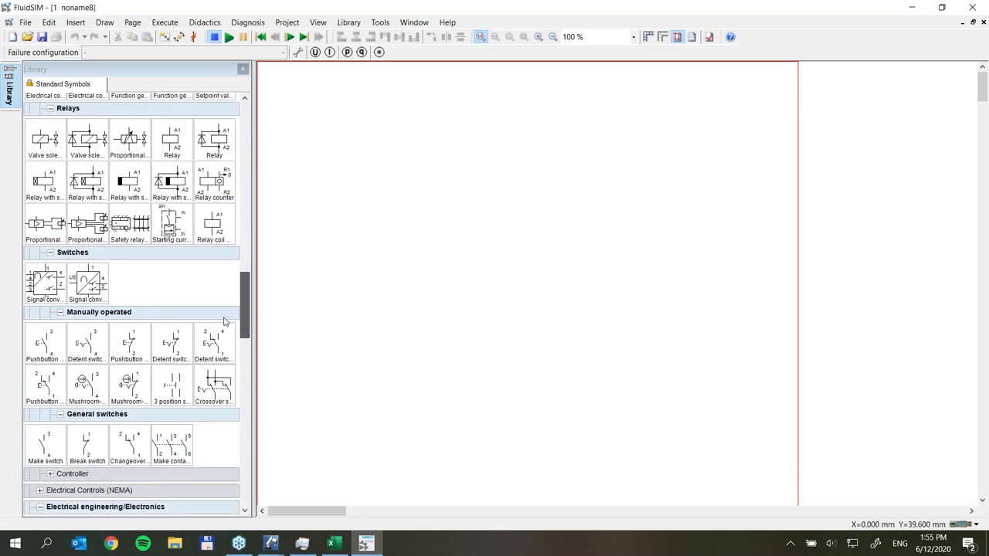
left_click_drag(225, 322, 386, 348)
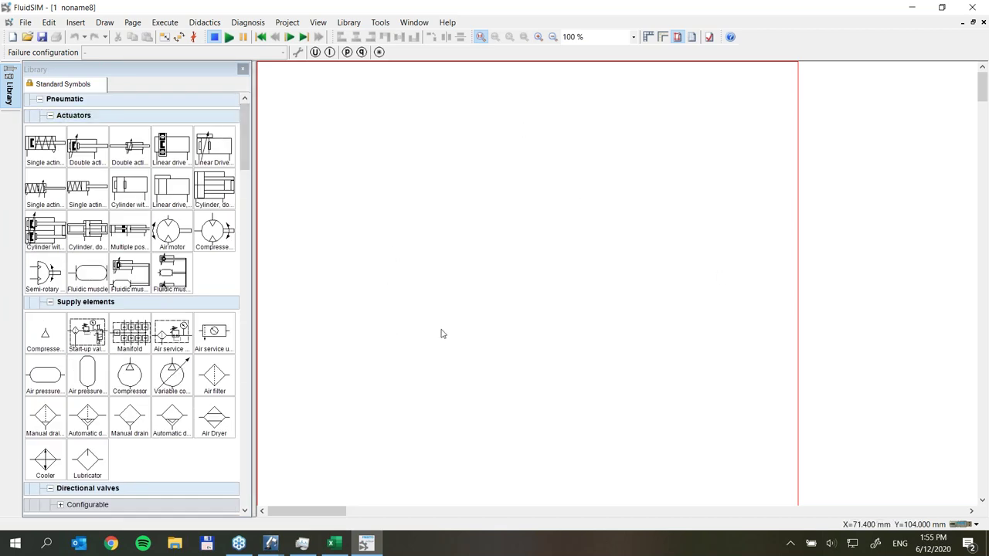
Place a double-acting cylinder on the right side of the noname8 sheet
left_click_drag(87, 148, 567, 209)
left_click(580, 208)
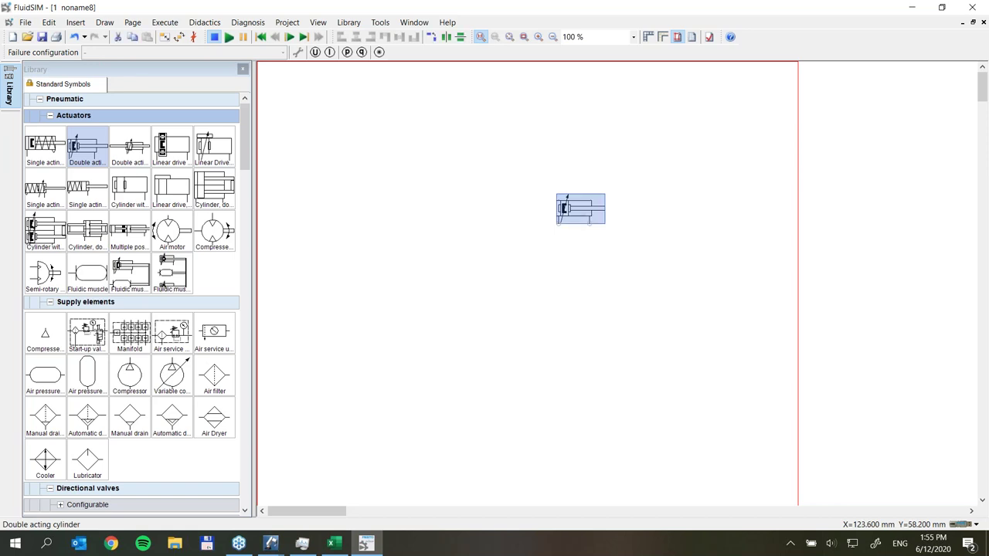
double_click(579, 223)
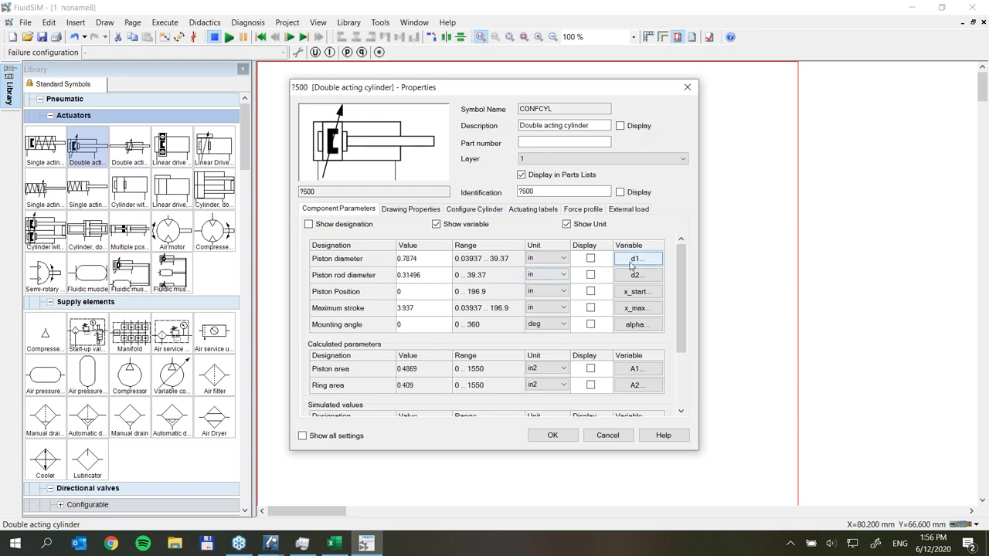
Set the piston diameter, rod diameter, position and stroke units to mm, then move the cylinder up
left_click(545, 260)
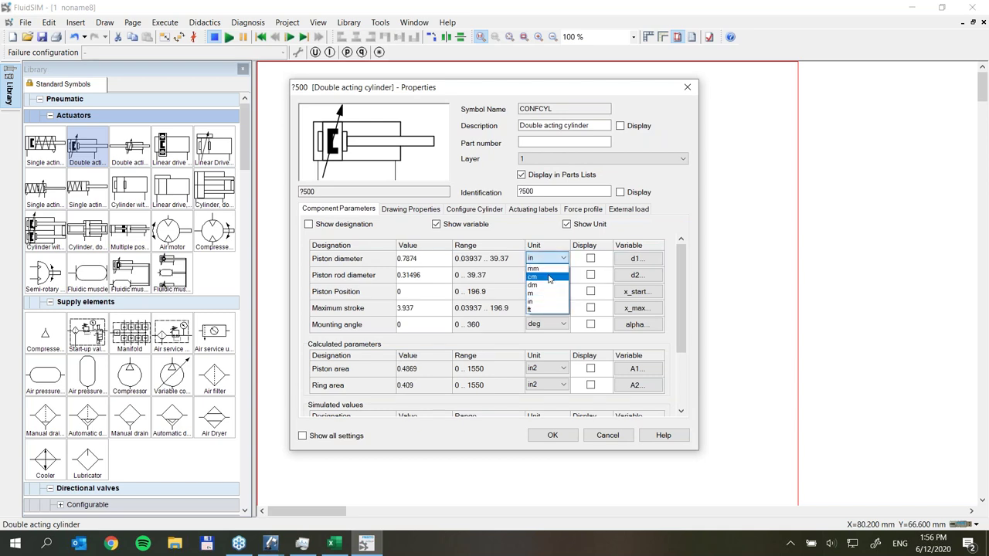
left_click(546, 275)
left_click(546, 274)
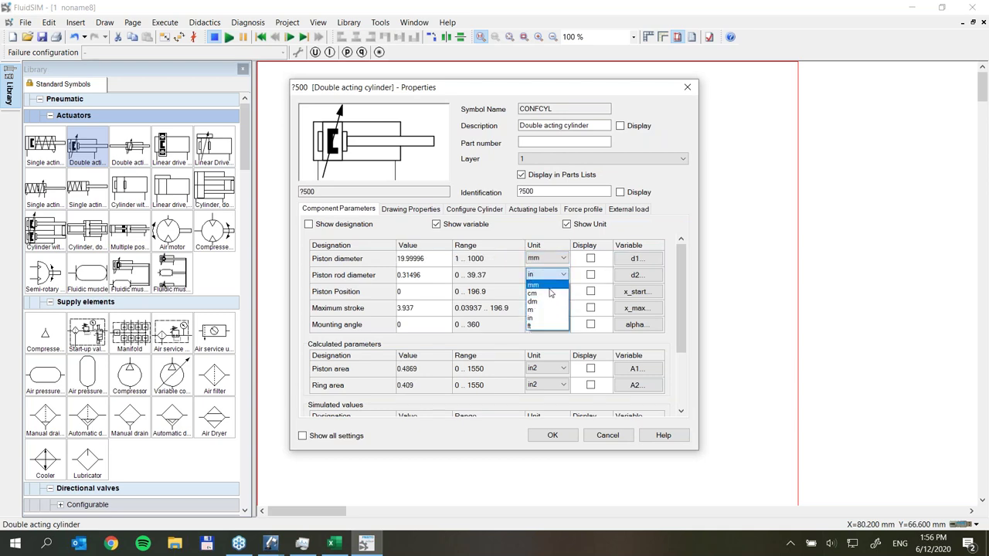
left_click(541, 283)
left_click(547, 291)
left_click(541, 298)
left_click(546, 308)
left_click(541, 317)
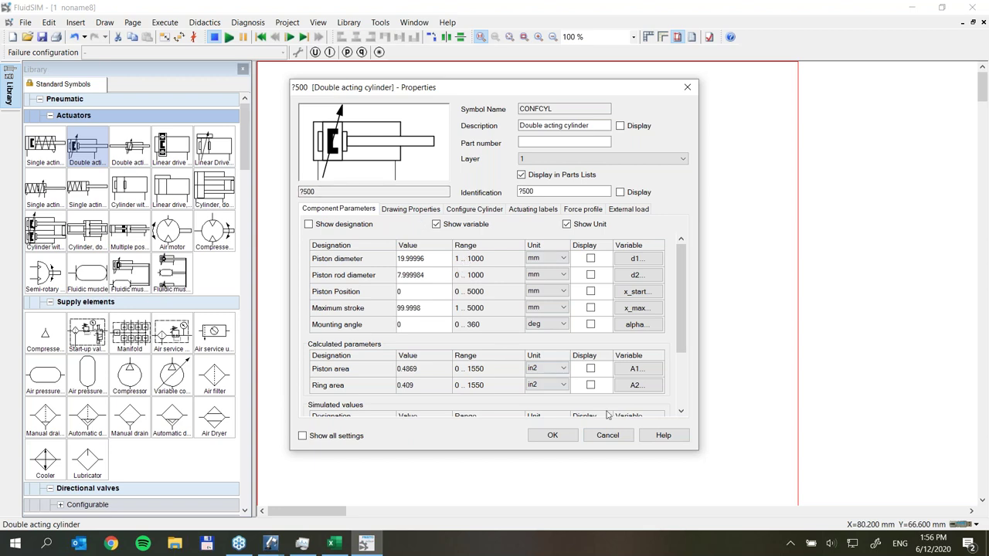
left_click(607, 435)
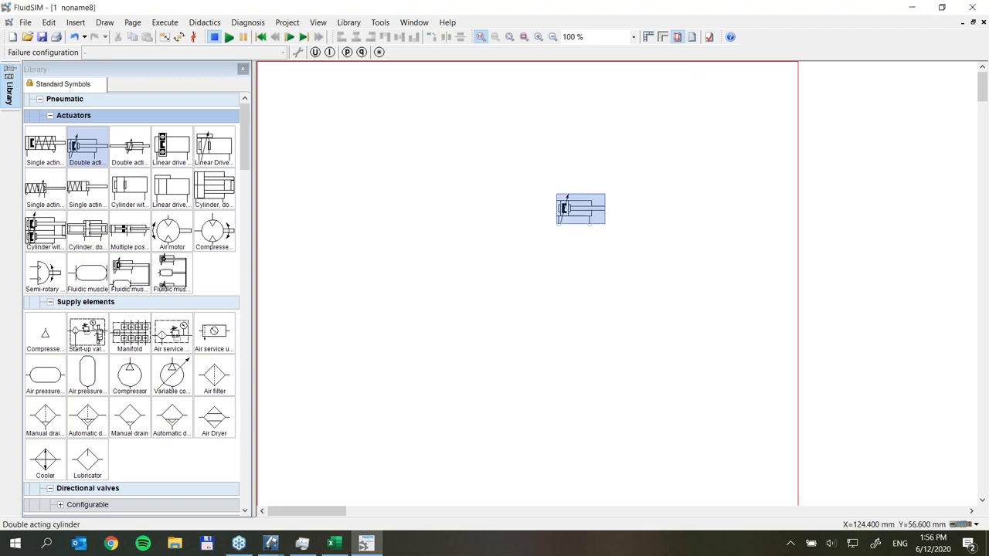
left_click_drag(571, 219, 563, 181)
Add a compressed air supply and a 5/2-way mechanically operated valve, piping the valve's port 1 to the supply
left_click_drag(45, 332, 574, 334)
left_click_drag(249, 132, 245, 192)
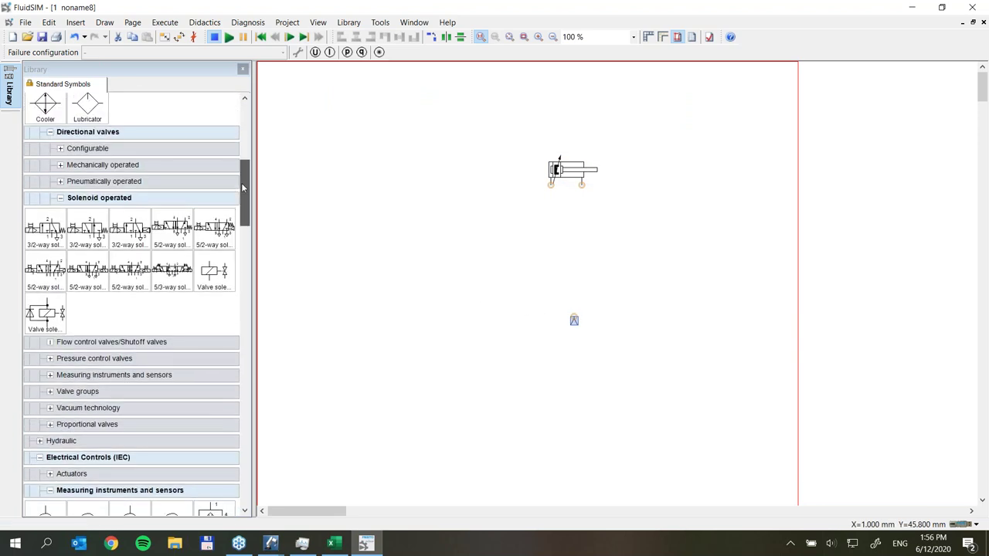
left_click(62, 166)
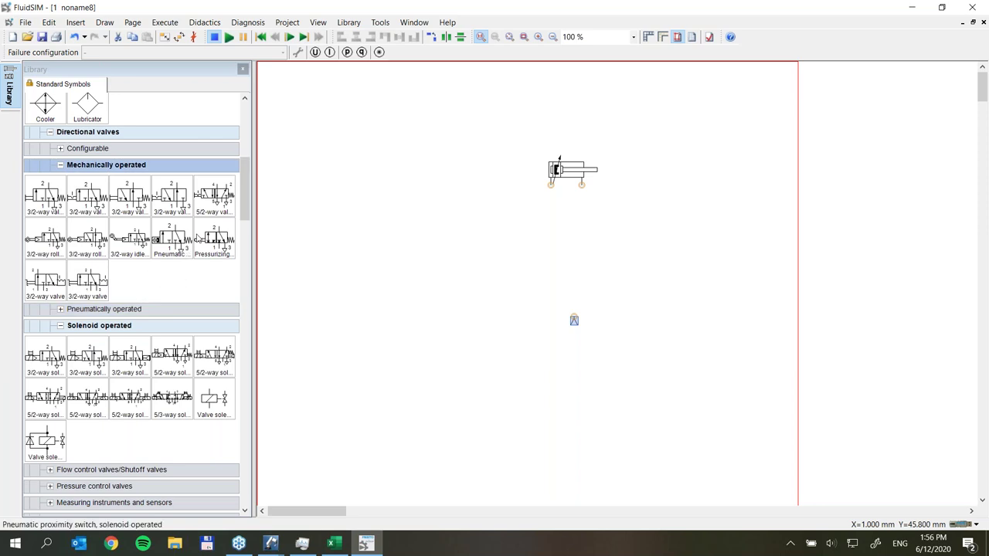
mouse_move(214, 194)
left_mouse_down()
mouse_move(474, 225)
mouse_move(550, 253)
mouse_move(551, 183)
mouse_move(578, 233)
left_mouse_up()
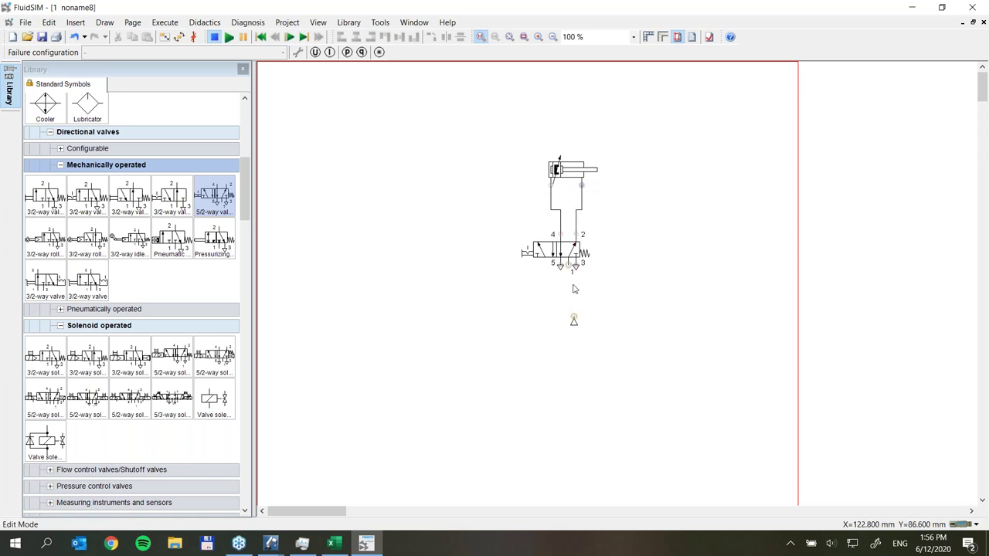
left_click_drag(573, 271, 574, 318)
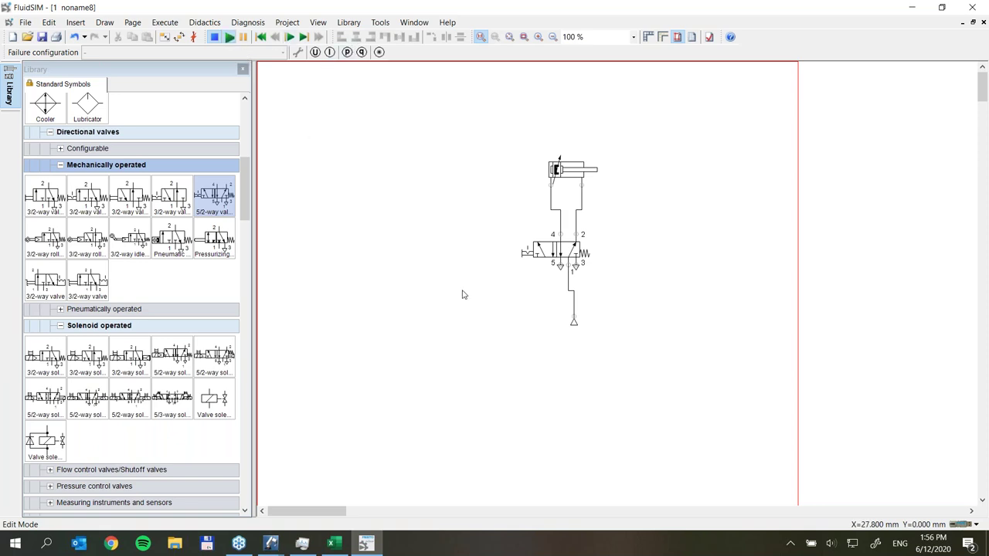
Simulate the circuit, actuating the valve to drive the piston, then stop
key("F9")
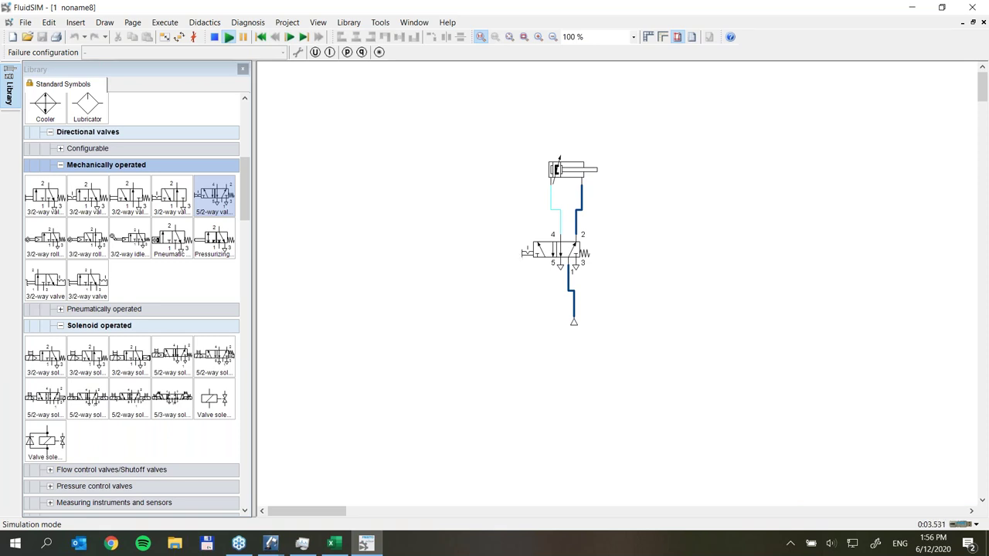
left_click(525, 252)
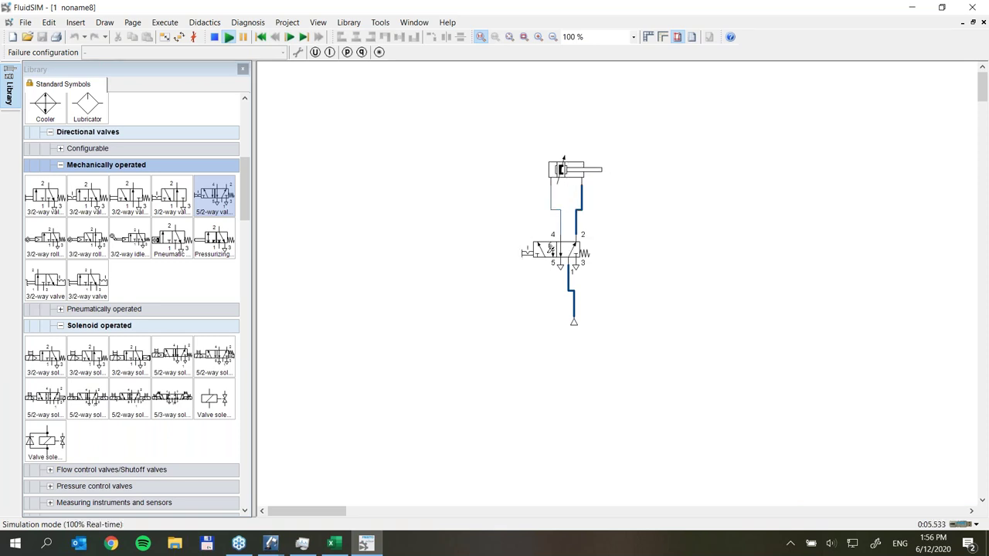
left_click(215, 38)
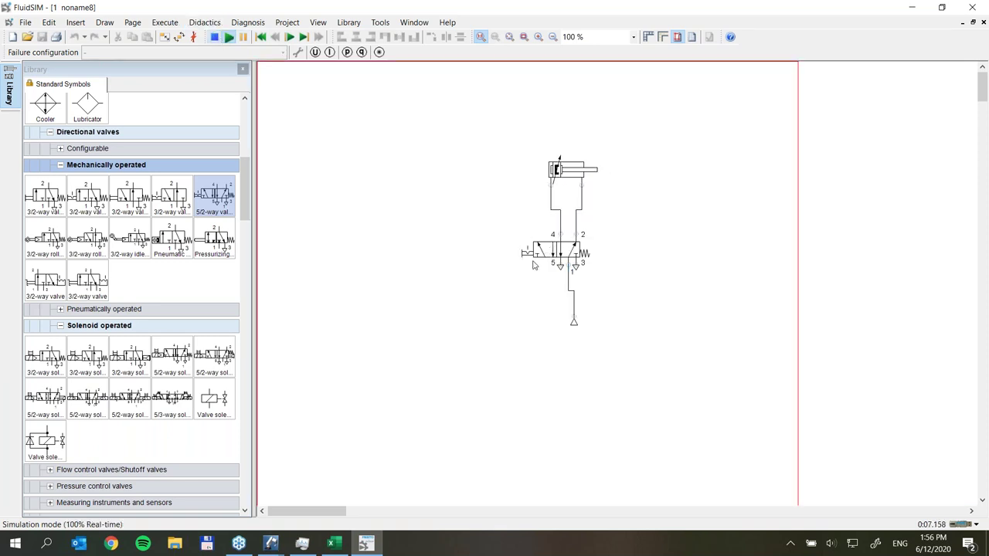
Set the valve-to-cylinder line length to 25 m and its inner diameter unit to mm
double_click(554, 210)
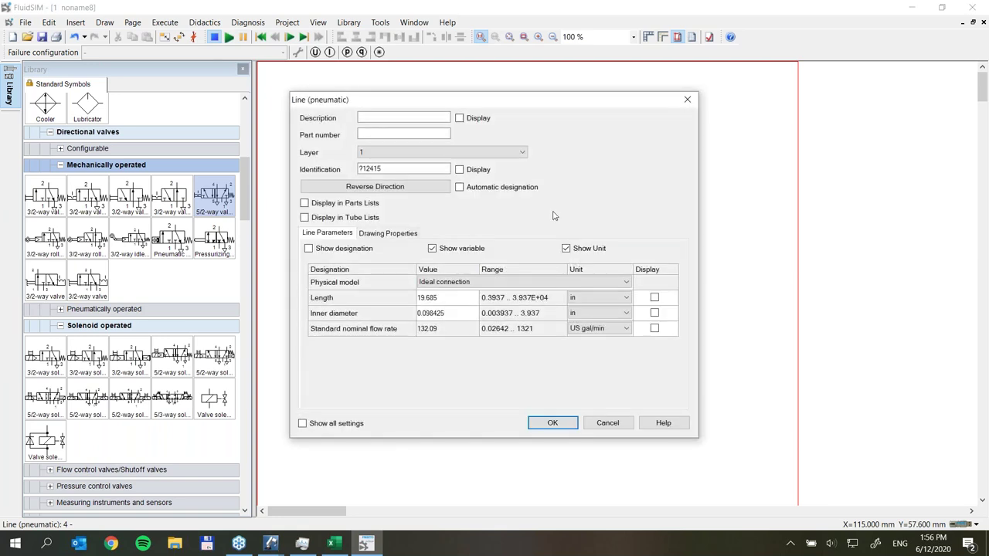
left_click(592, 299)
left_click(593, 333)
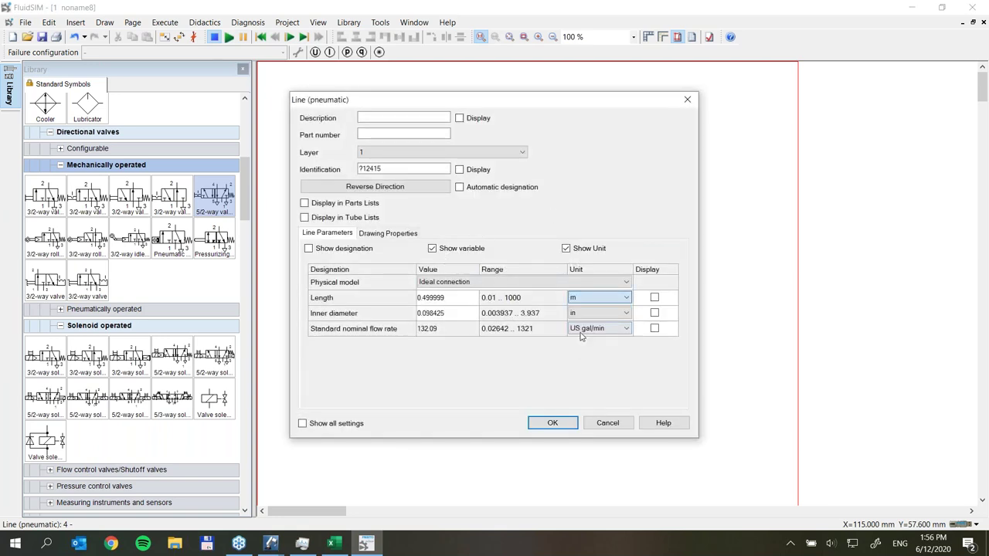
double_click(448, 297)
type("25")
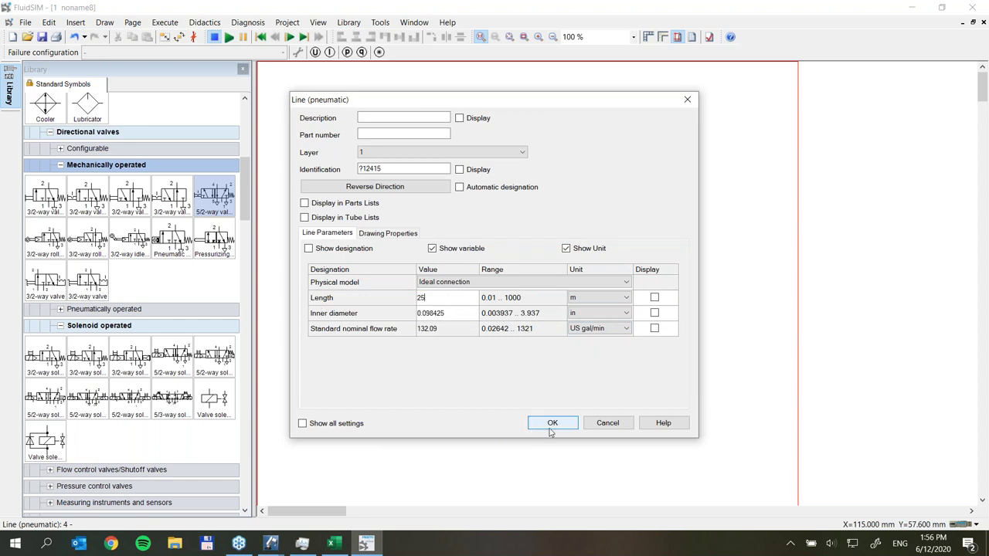
left_click(599, 313)
left_click(595, 324)
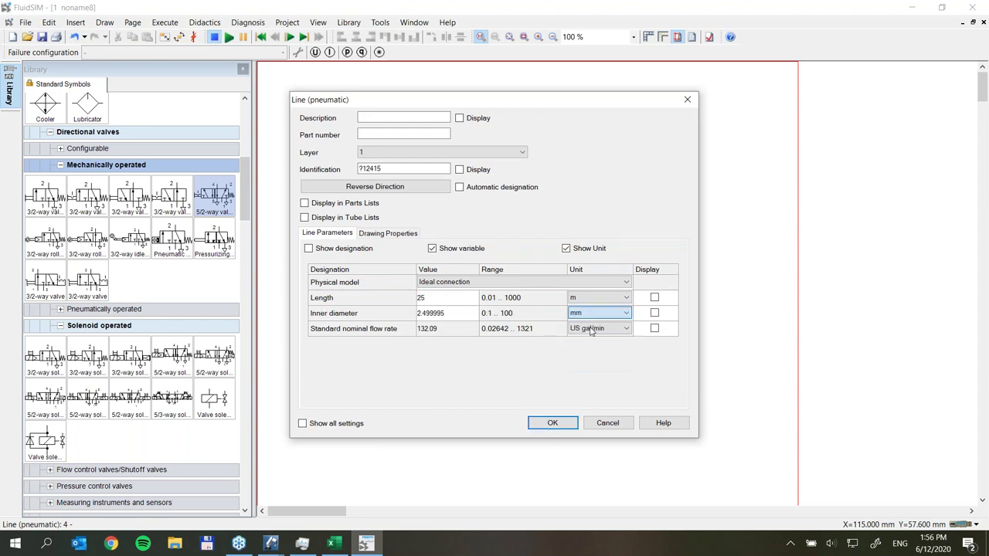
left_click(553, 423)
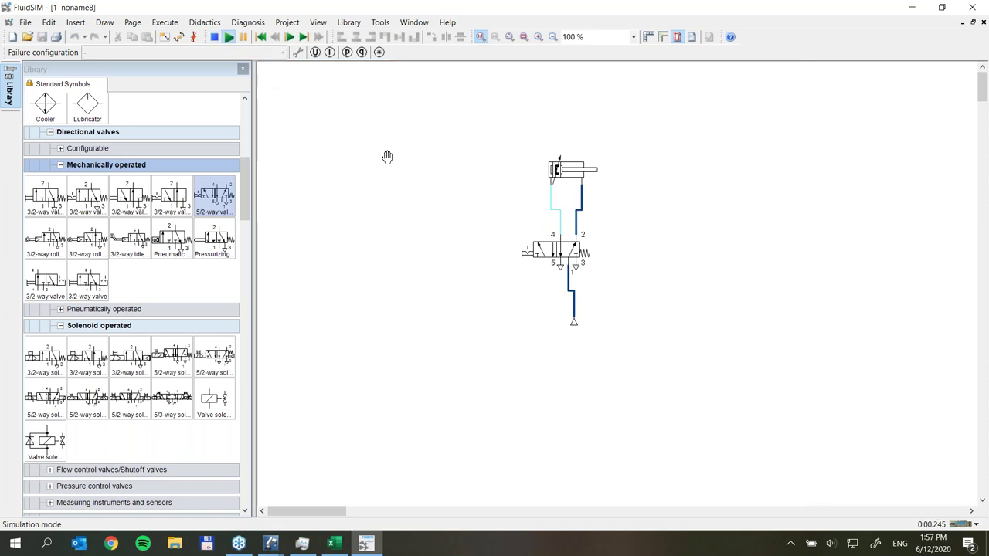
Rerun the simulation holding the valve actuated, stop it, and select the whole circuit
left_click(528, 249)
left_click_drag(548, 249, 548, 249)
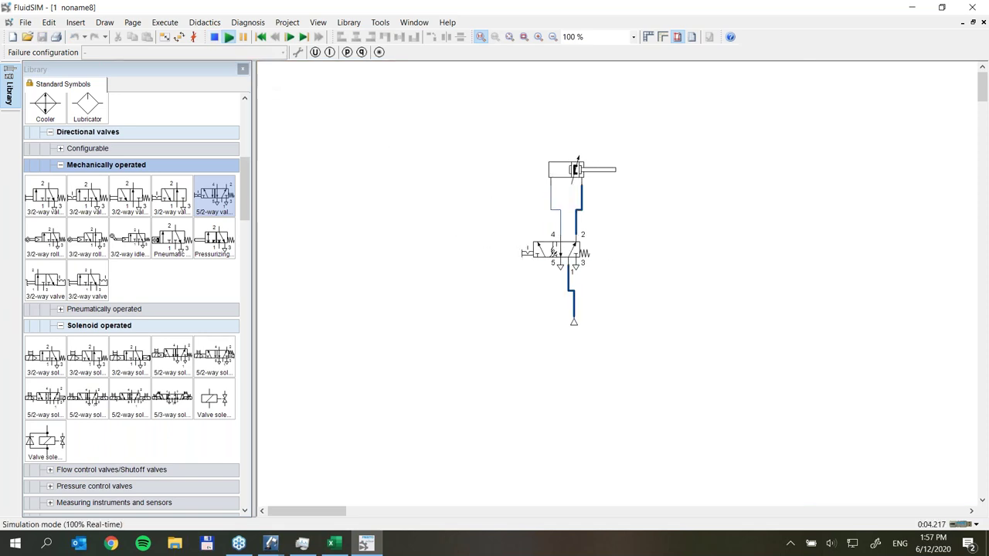
left_click(214, 36)
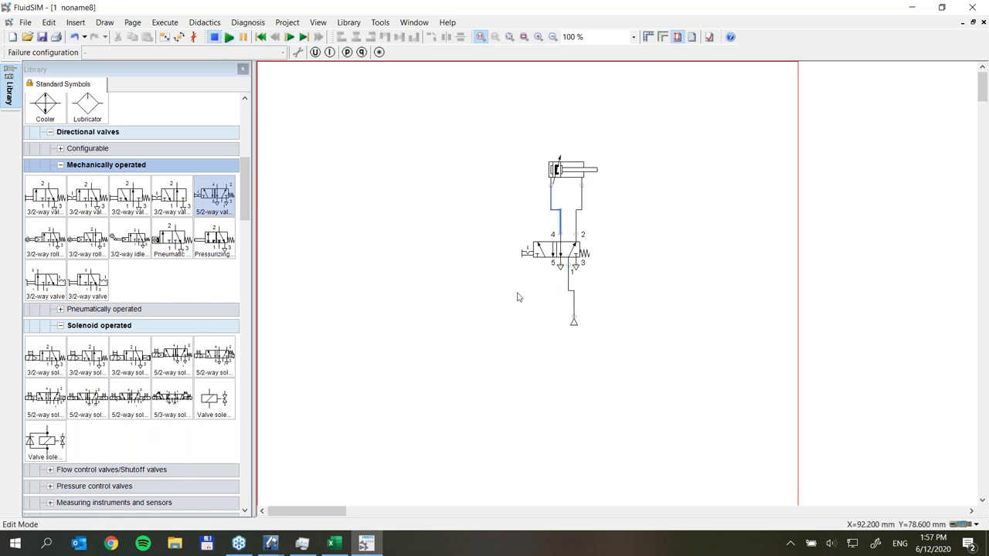
left_click_drag(478, 133, 642, 339)
Delete the selected circuit and scroll through the symbol library
key("Delete")
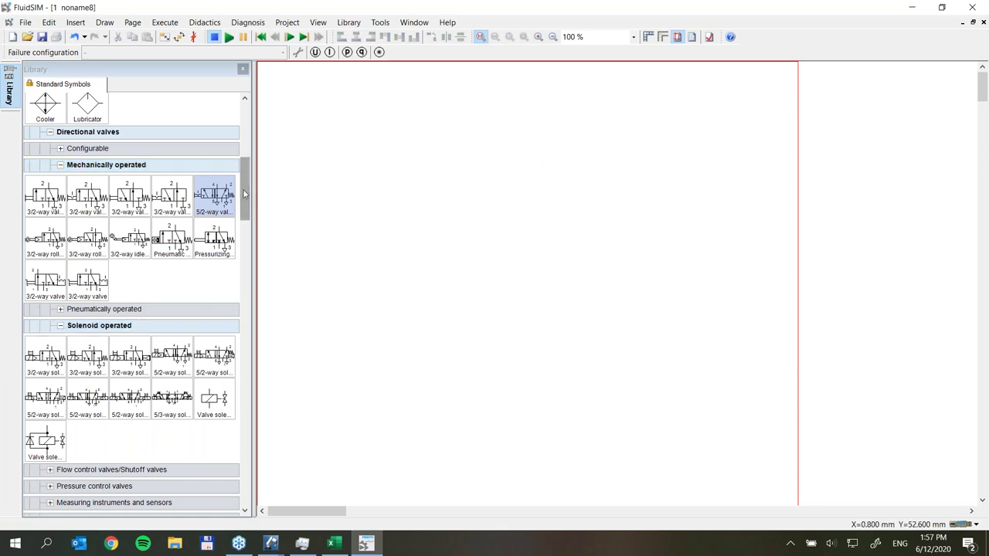
left_click_drag(242, 193, 251, 110)
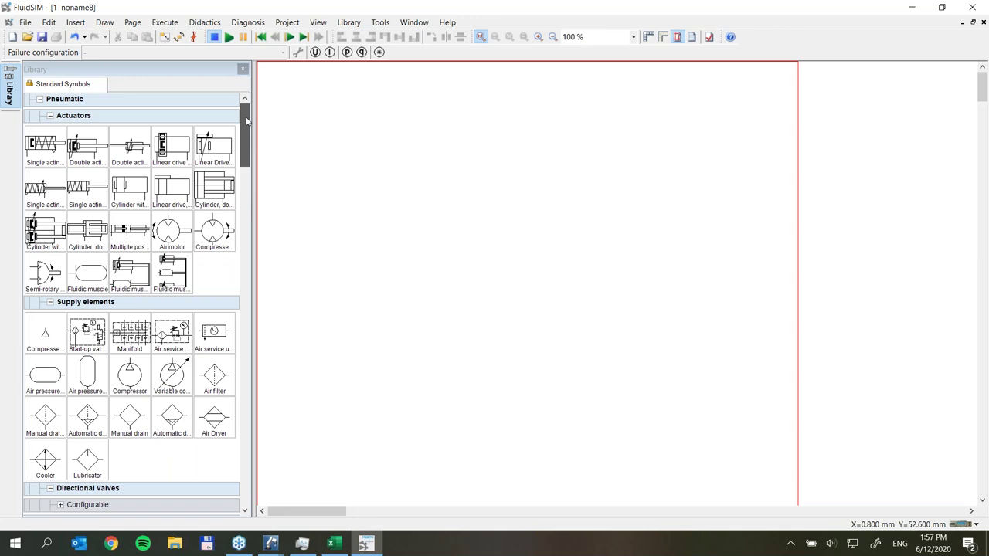
left_click_drag(247, 122, 246, 319)
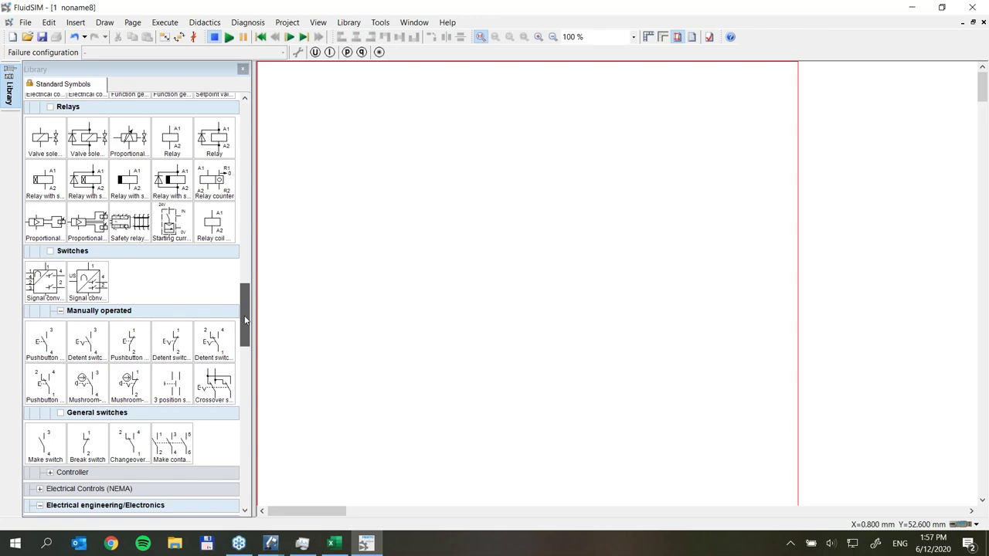
left_click_drag(245, 321, 256, 125)
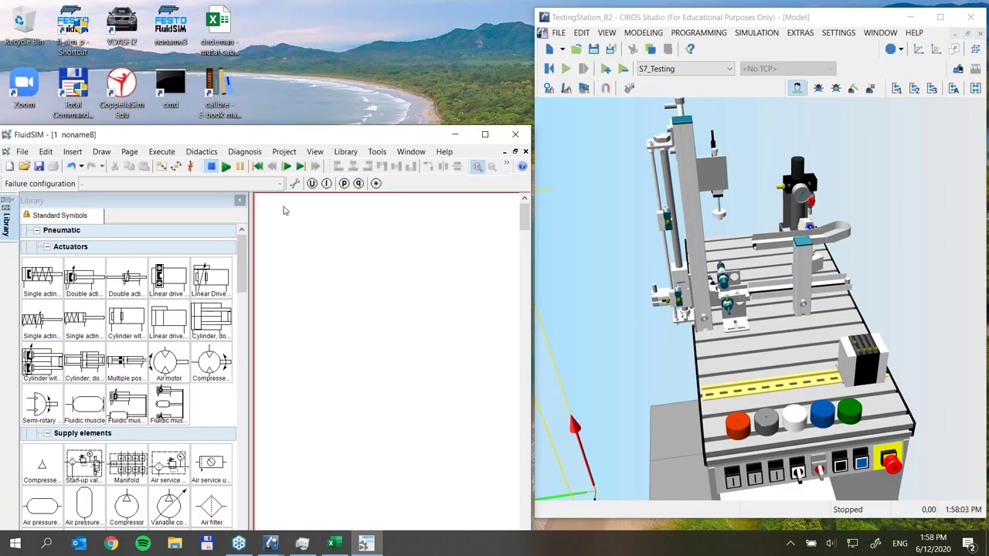
Move FluidSIM to the top of the screen, resize CIROS Studio beside it, and narrow the library
left_click_drag(299, 135, 301, 11)
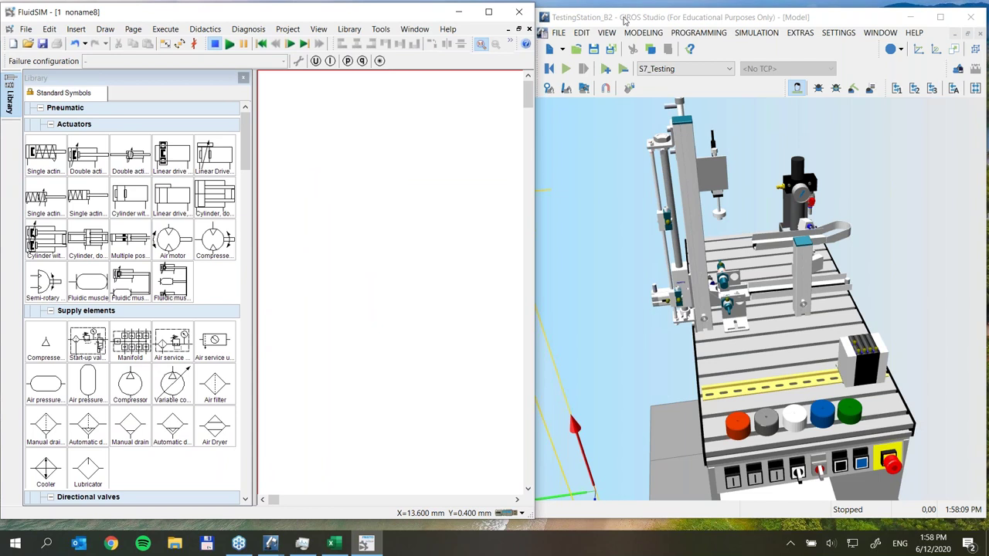
left_click(624, 20)
left_click_drag(540, 81, 536, 72)
left_click_drag(253, 201, 170, 195)
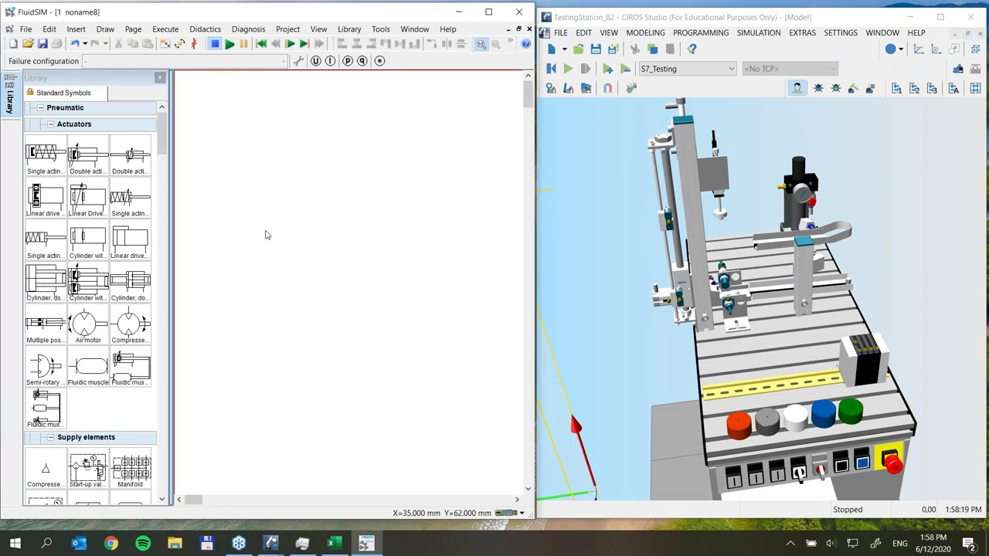
Check the slow-motion factor in Options > Simulation, cancel, then widen the library to four columns
left_click(384, 31)
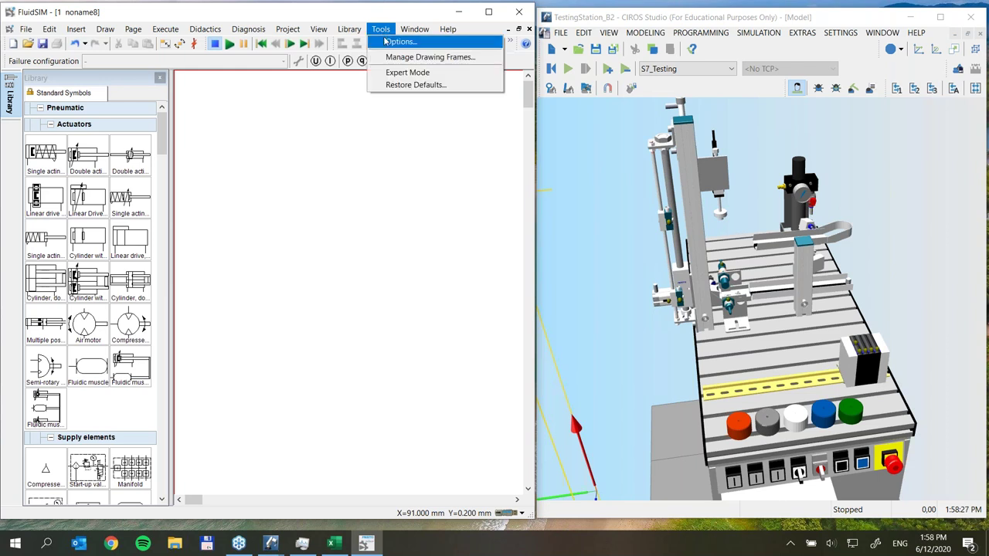
left_click(387, 42)
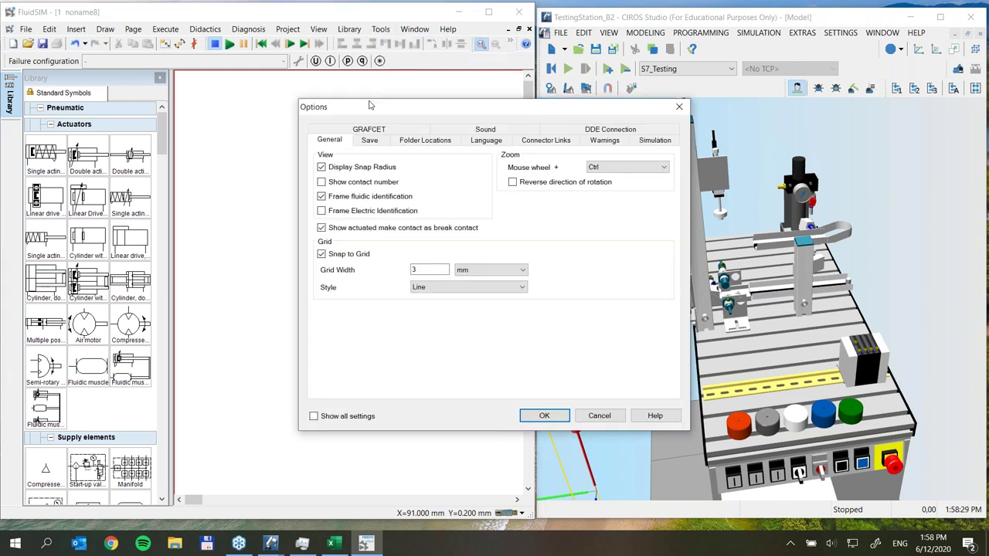
left_click(651, 142)
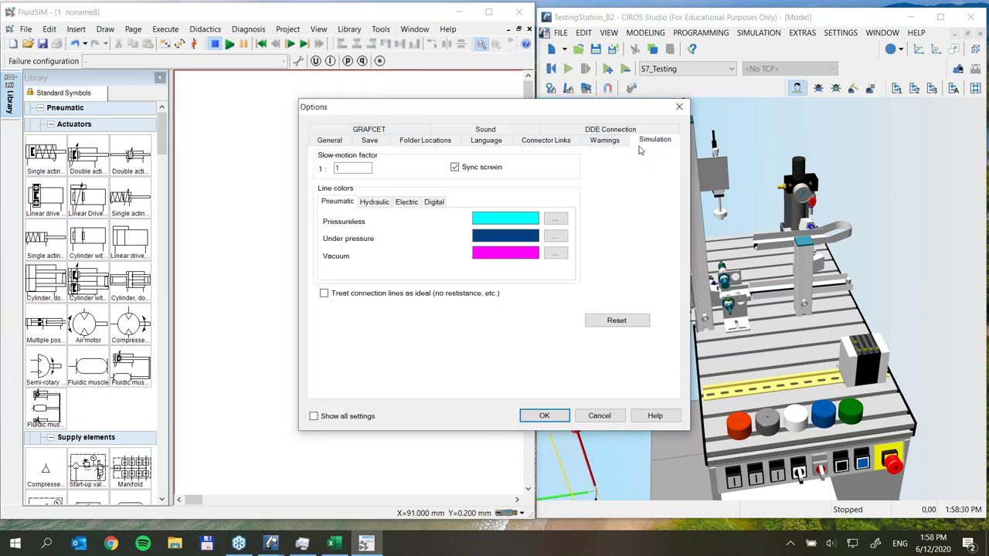
double_click(346, 169)
left_click(599, 417)
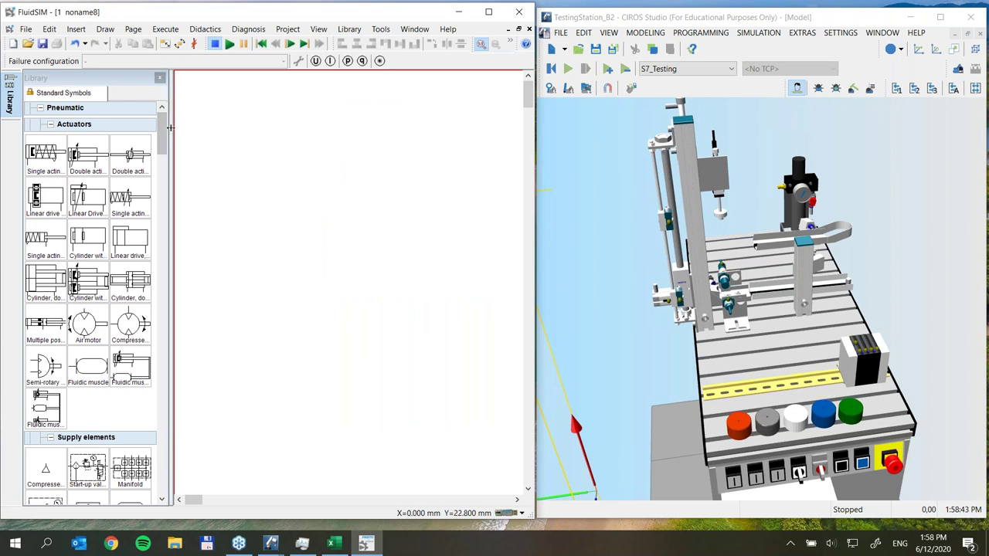
left_click_drag(176, 128, 214, 128)
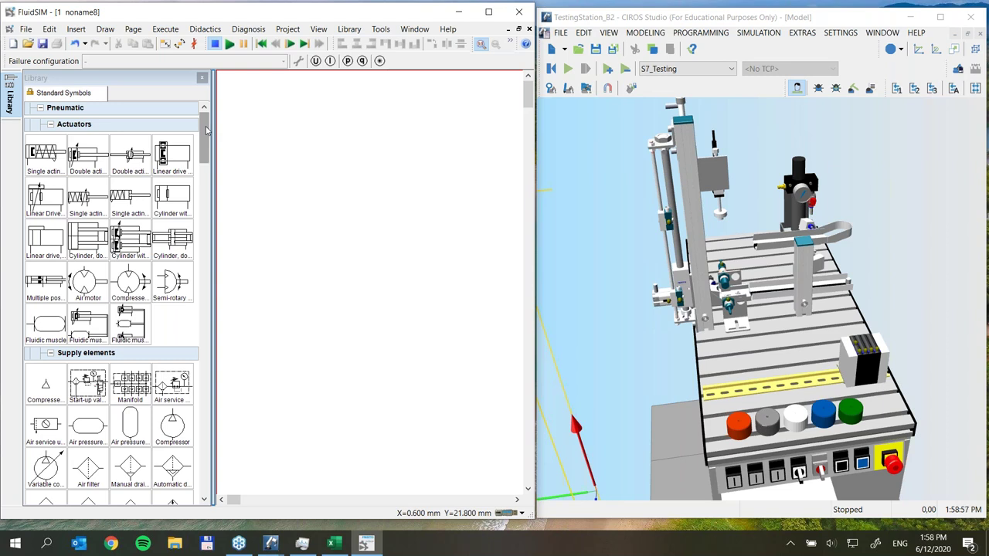
left_click_drag(206, 131, 171, 472)
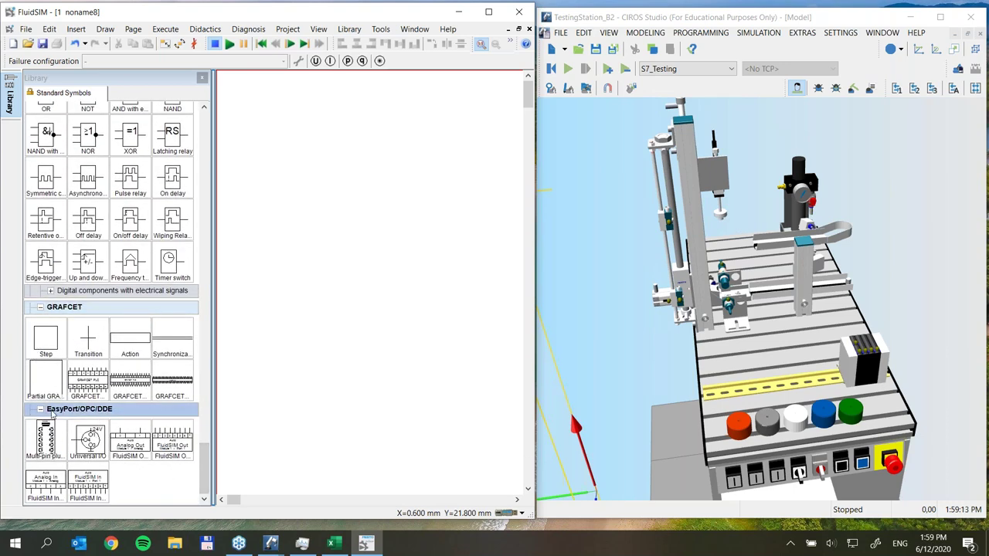
Collapse the GRAFCET group and expand the EasyPort/OPC/DDE group in the library
left_click(75, 412)
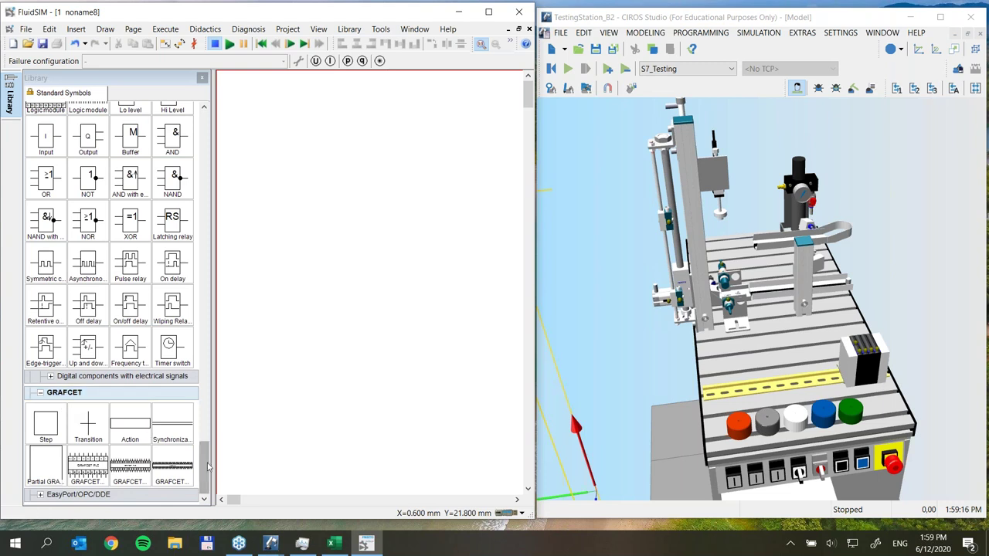
left_click(40, 393)
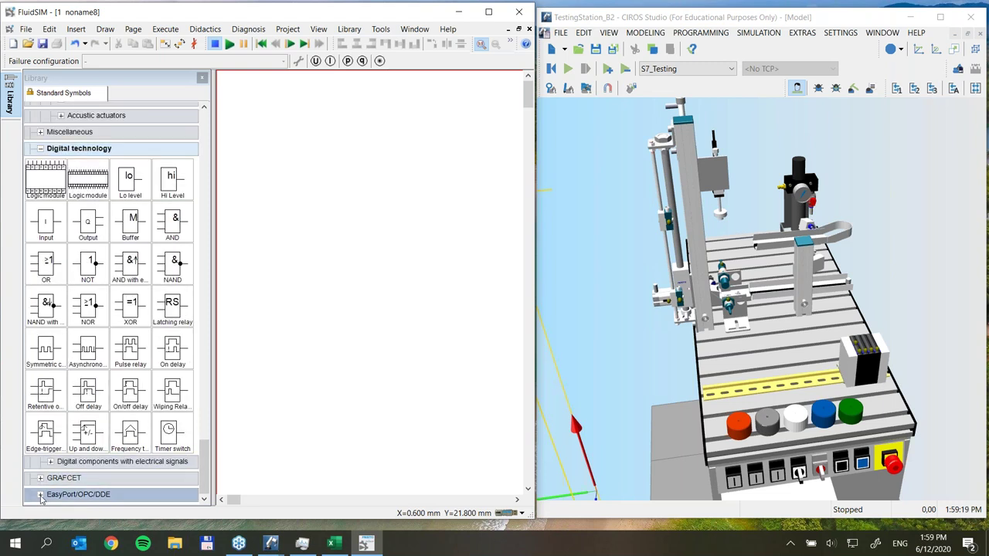
left_click(41, 496)
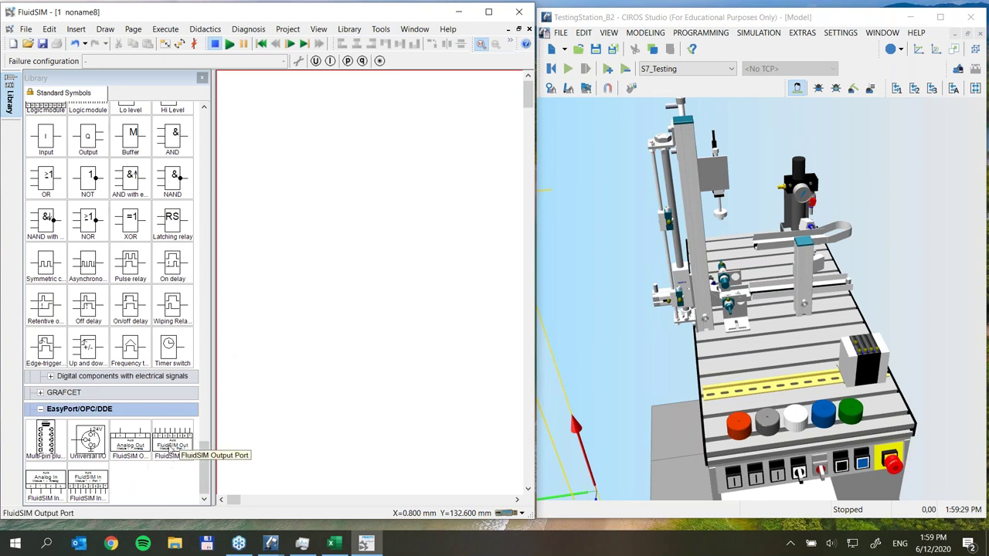
Drop two FluidSIM In blocks side by side at the top and two FluidSIM Out blocks beneath them
left_click_drag(87, 483, 321, 137)
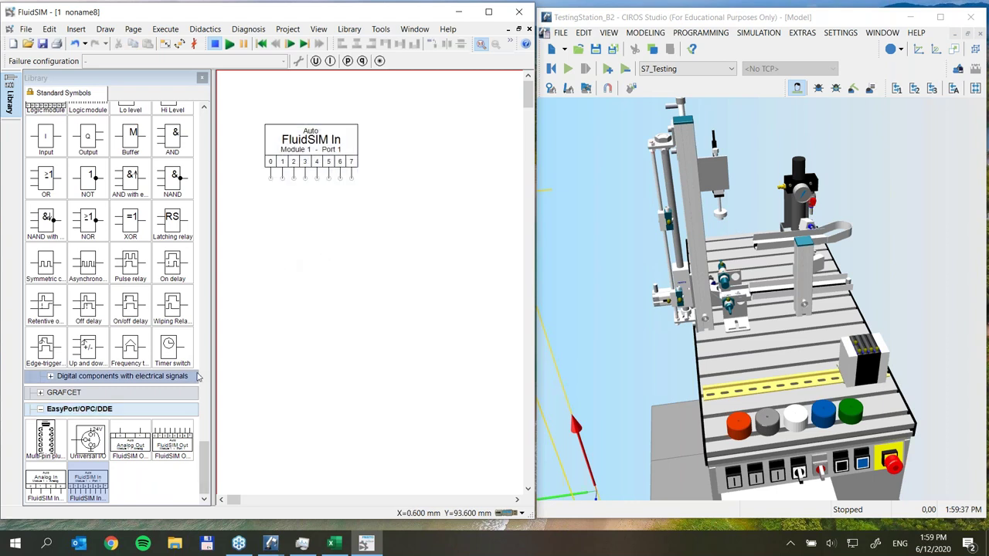
left_click_drag(176, 448, 312, 416)
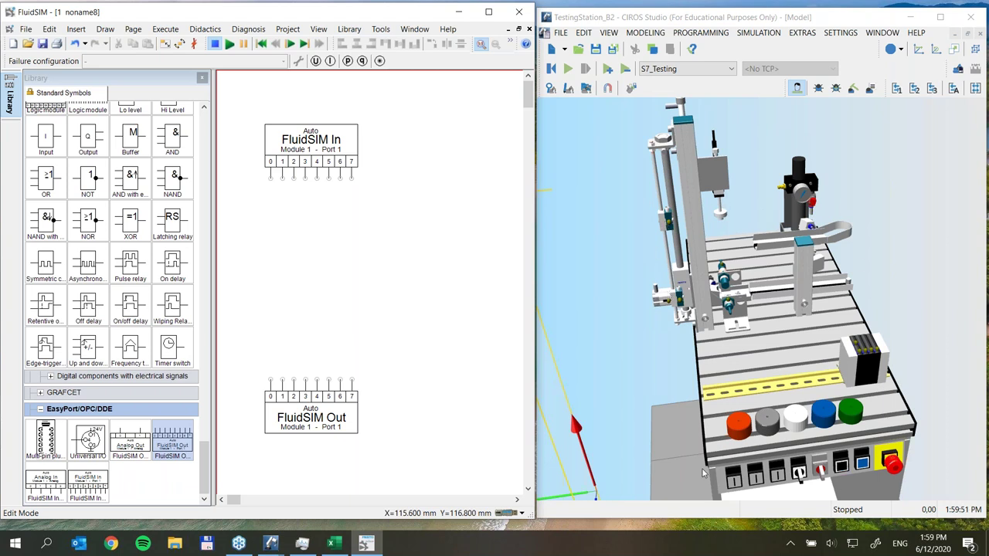
left_click_drag(91, 487, 438, 152)
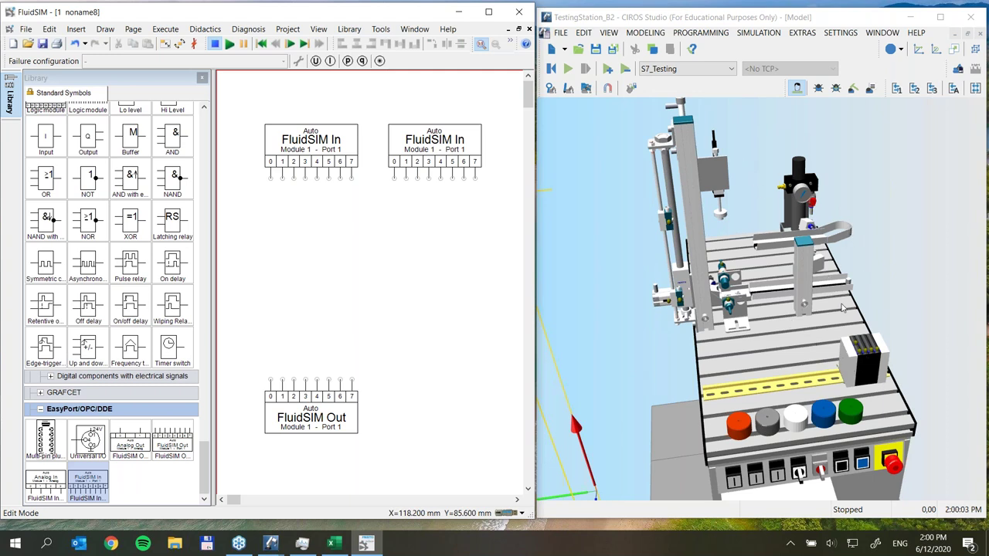
left_click(317, 402)
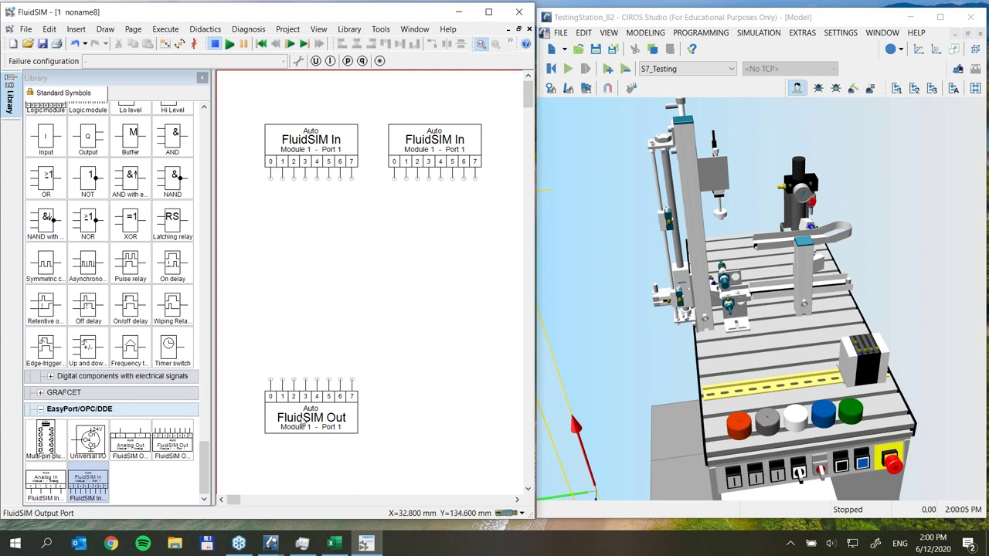
left_click_drag(170, 444, 429, 407)
left_click(400, 311)
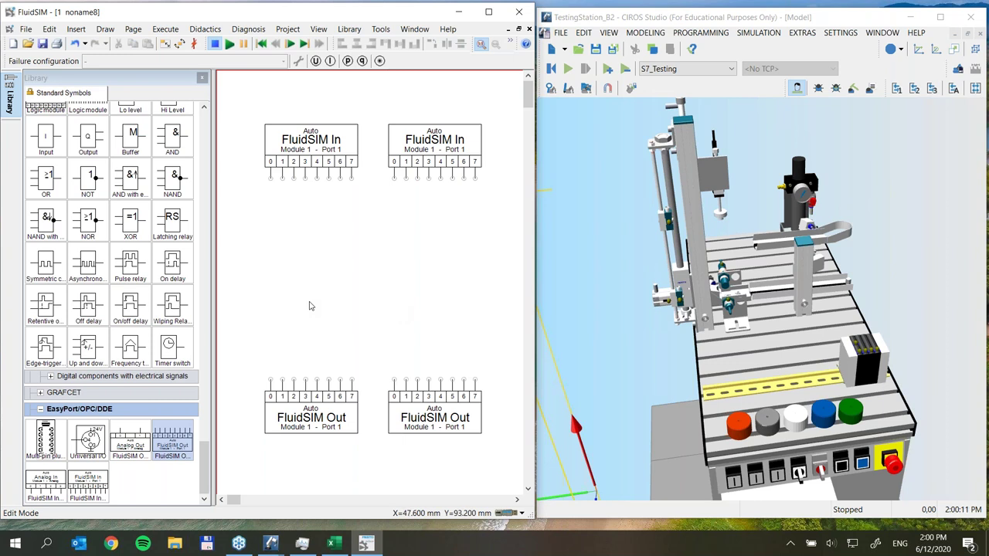
left_click(312, 154)
left_click(431, 151)
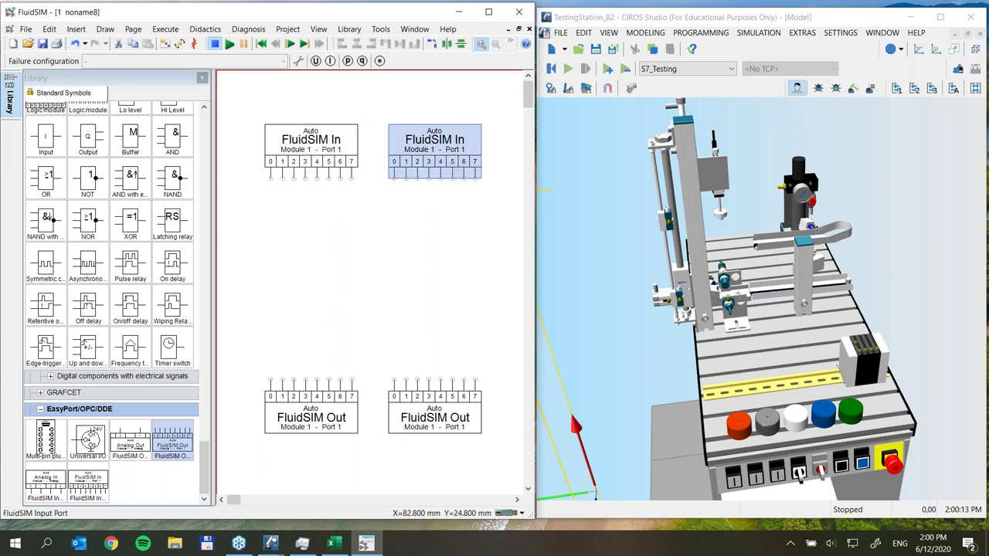
left_click(289, 420)
left_click(392, 415)
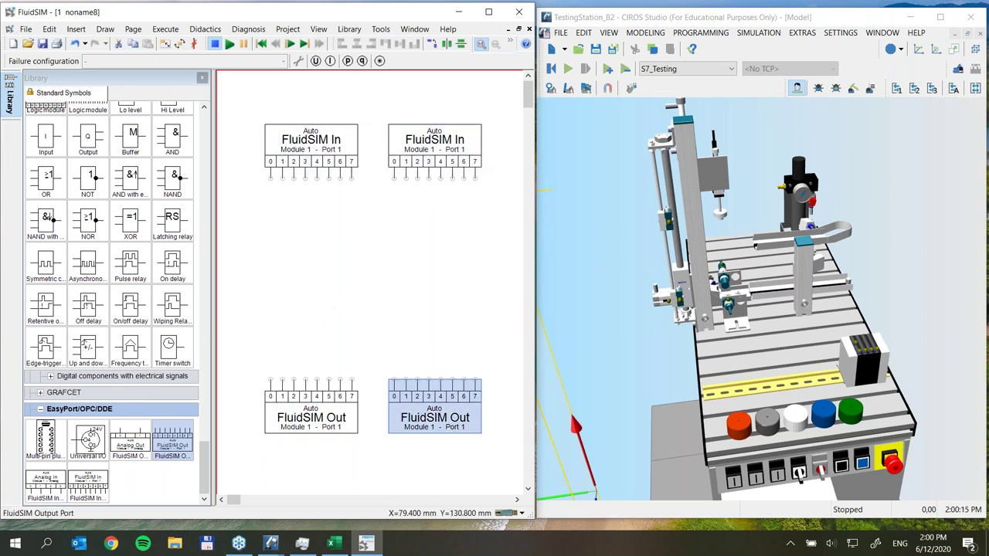
left_click(369, 267)
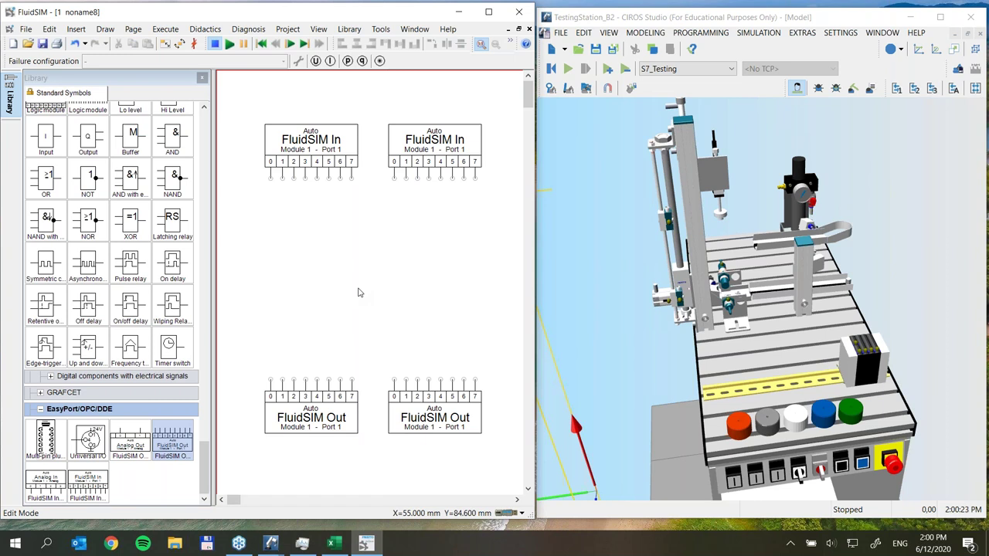
Set the first FluidSIM In block's connection type to OPC connection
left_click(305, 149)
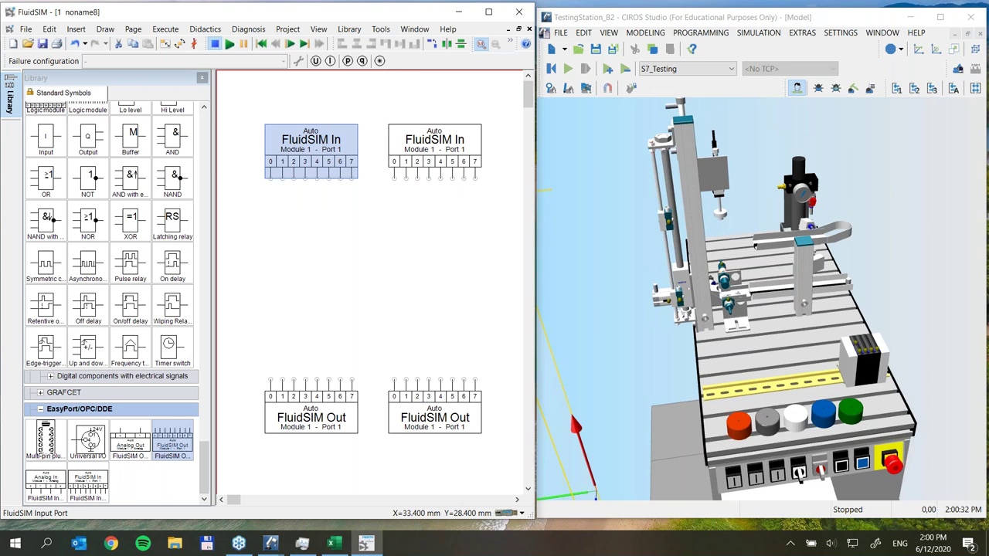
double_click(309, 147)
left_click_drag(462, 92, 362, 86)
left_click_drag(389, 85, 394, 88)
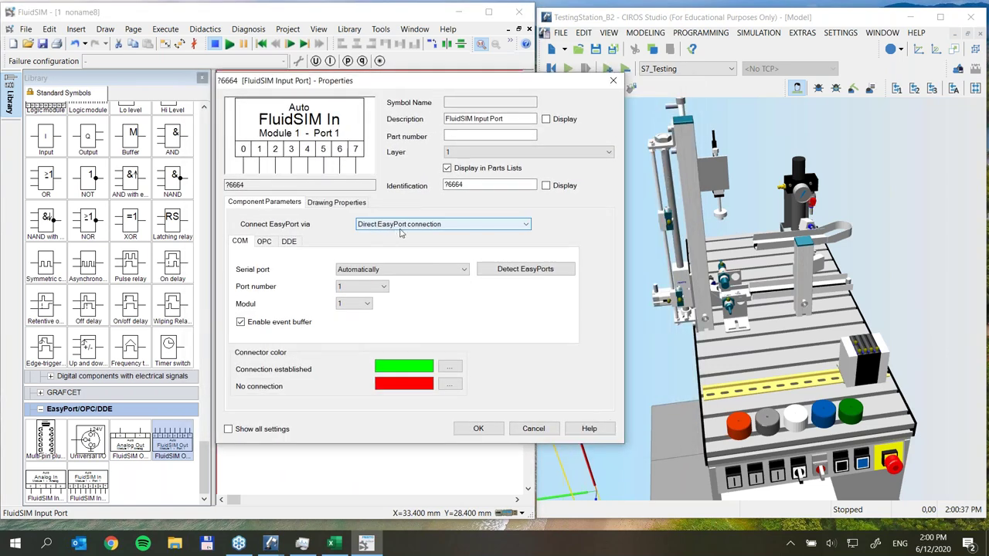
left_click(459, 225)
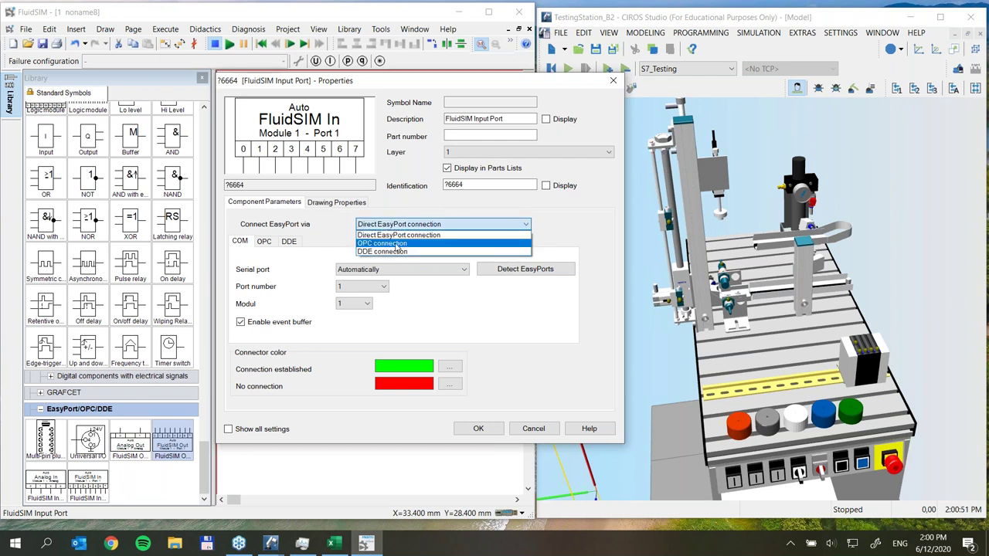
left_click(396, 244)
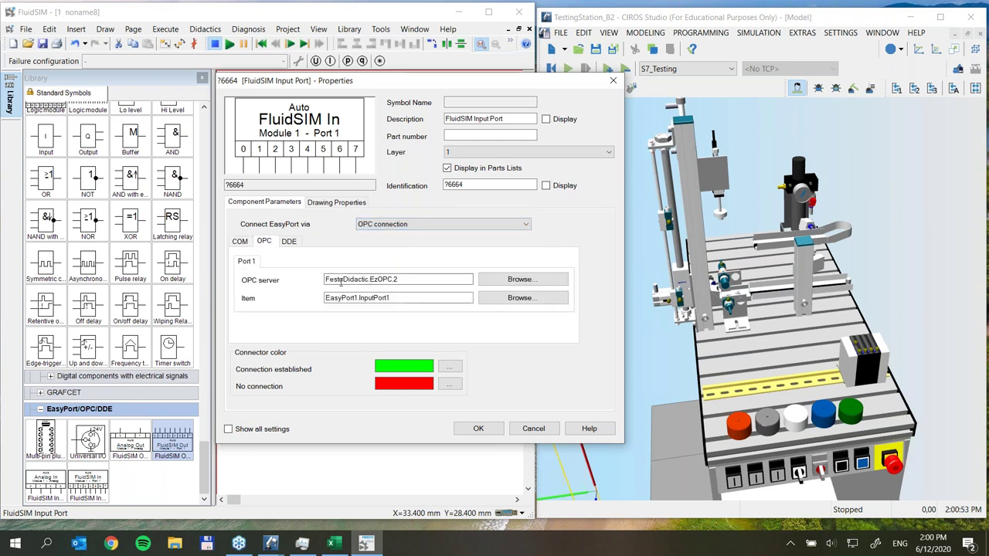
left_click(401, 279)
Link the block to OPC item VirtualPLC.EB1 on server FestoDidactic.EzOPC.2
left_click(506, 300)
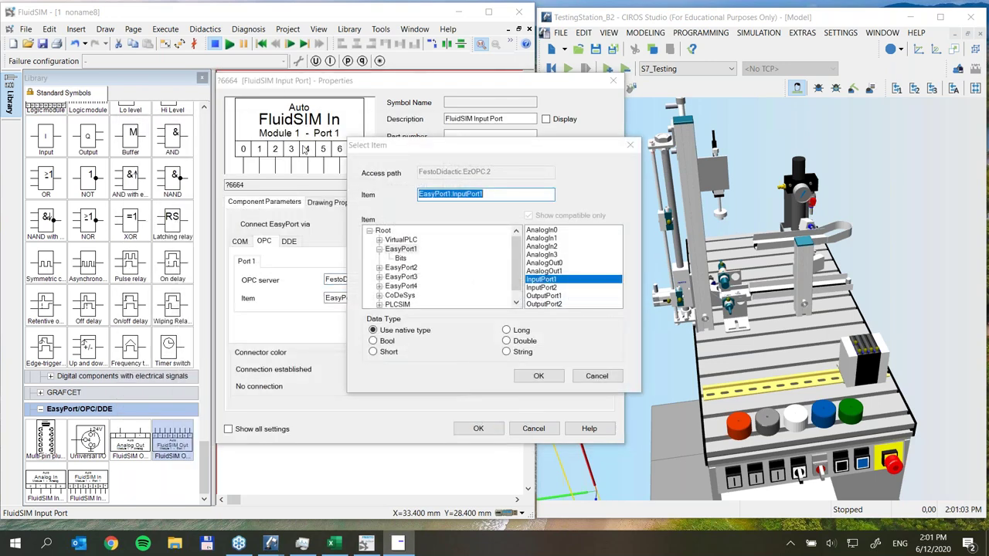
left_click_drag(455, 148, 490, 153)
left_click(414, 255)
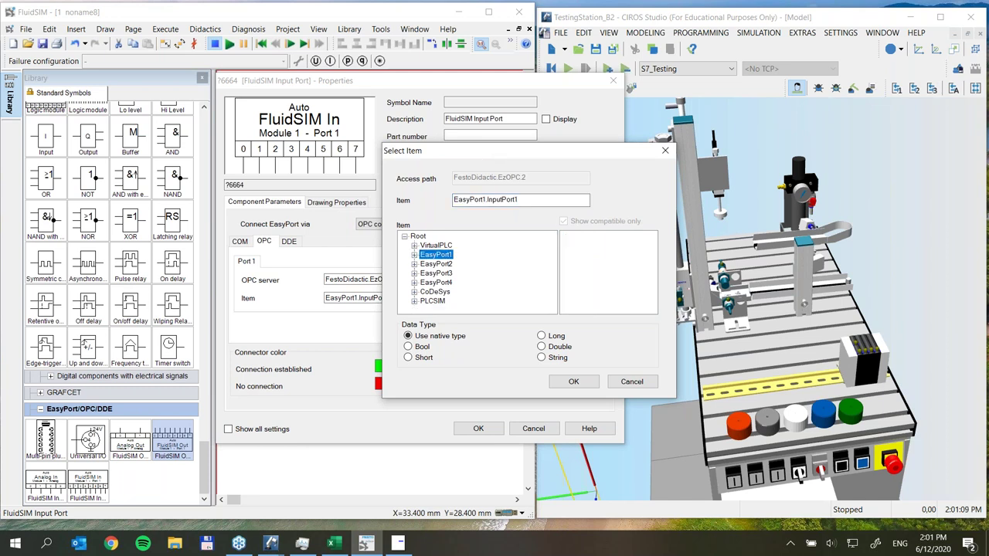
left_click(414, 245)
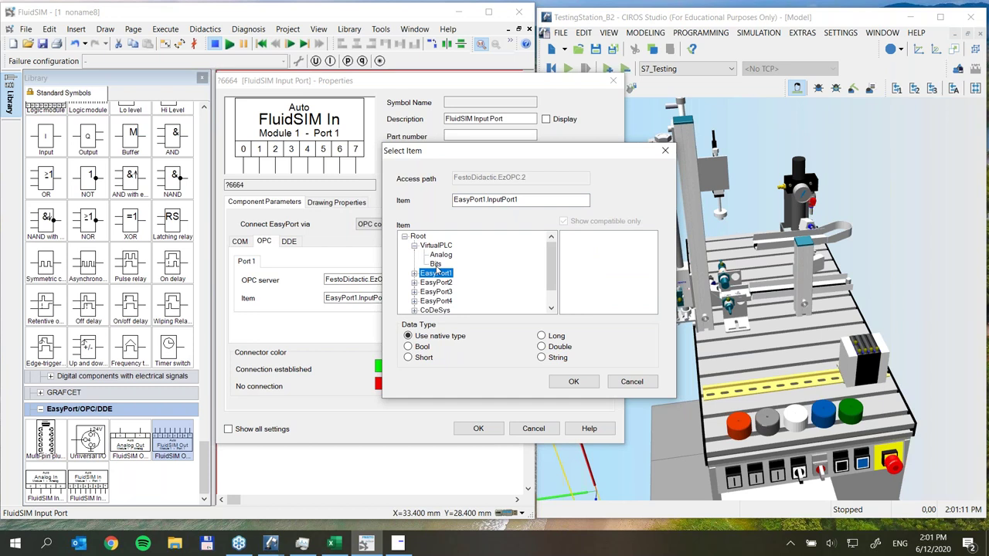
left_click(435, 265)
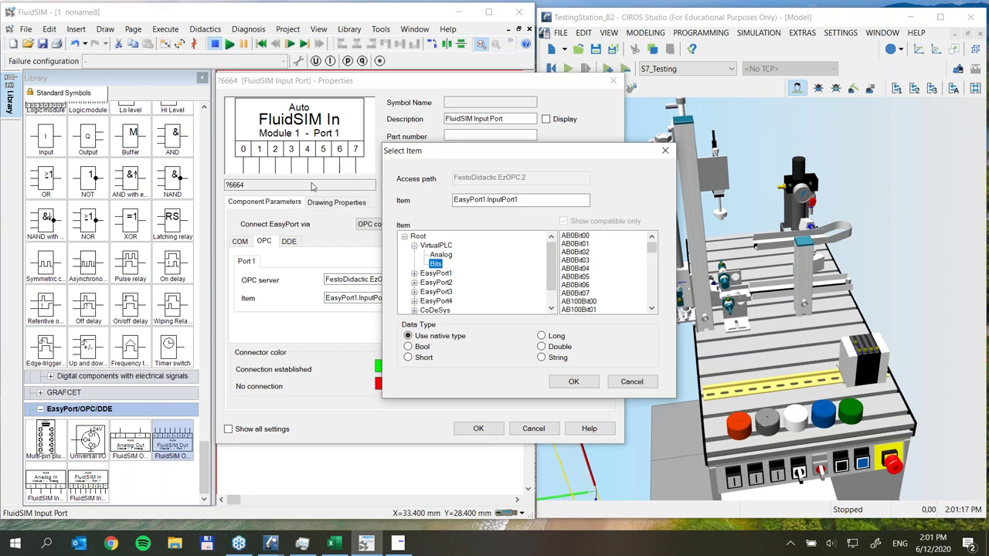
left_click(438, 245)
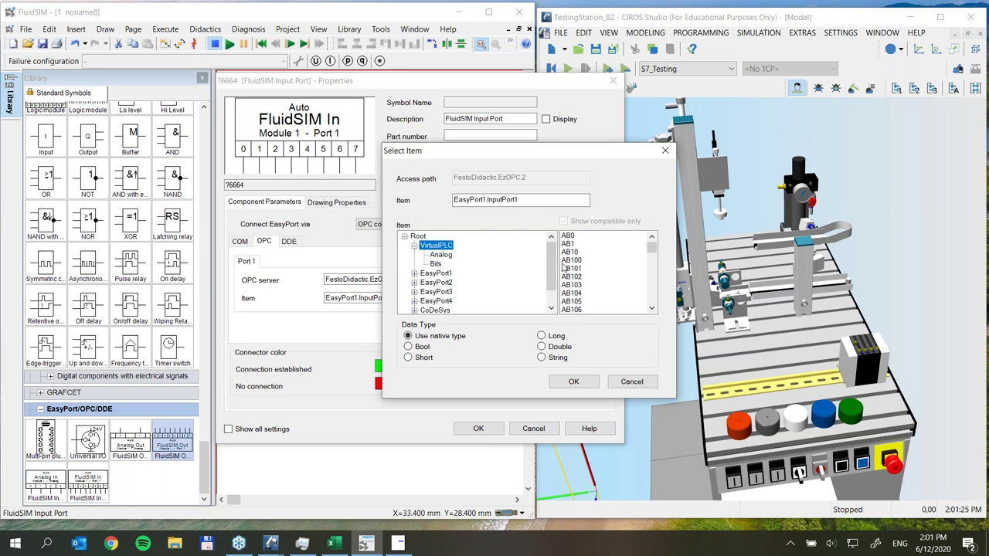
left_click_drag(653, 246, 650, 278)
left_click(651, 309)
left_click(651, 308)
left_click(651, 309)
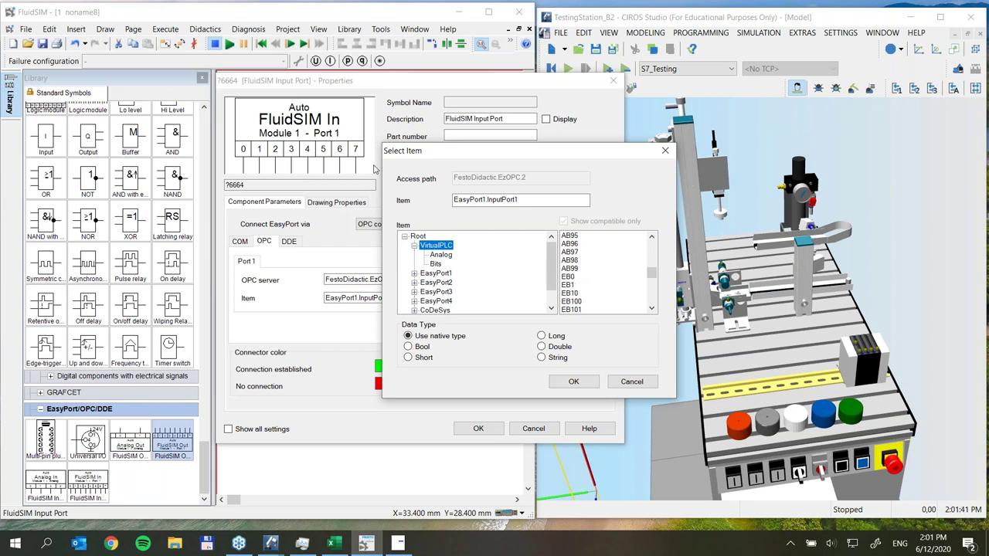
left_click(569, 289)
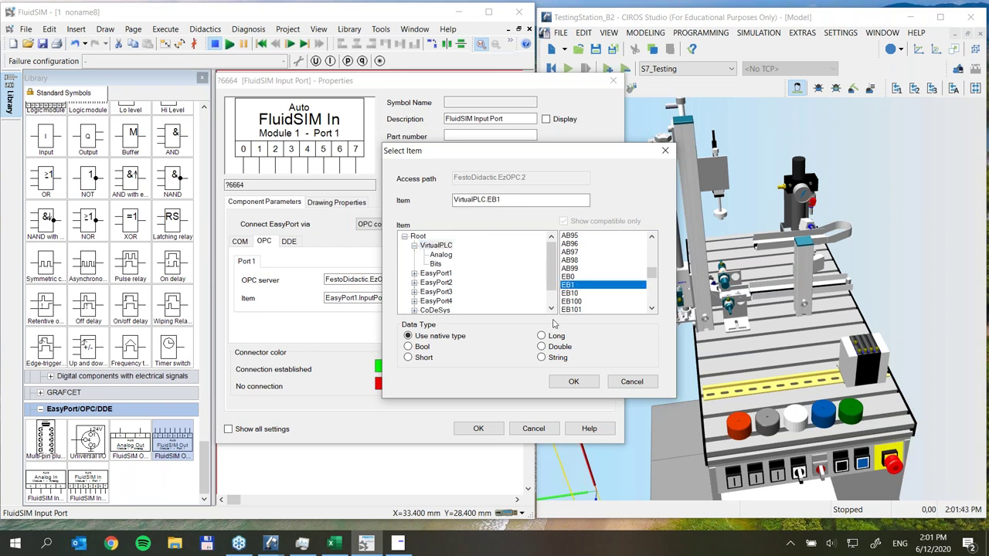
left_click(573, 381)
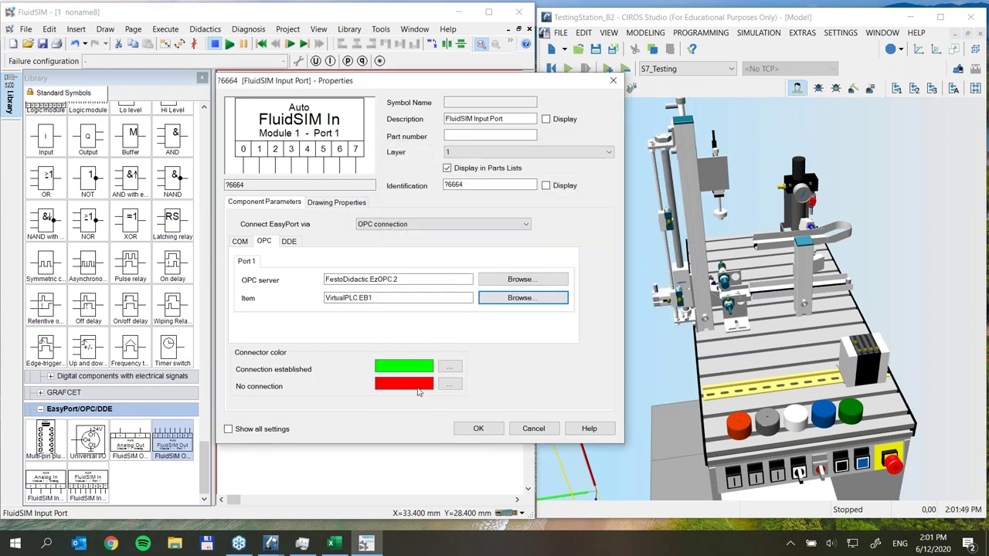
left_click(479, 429)
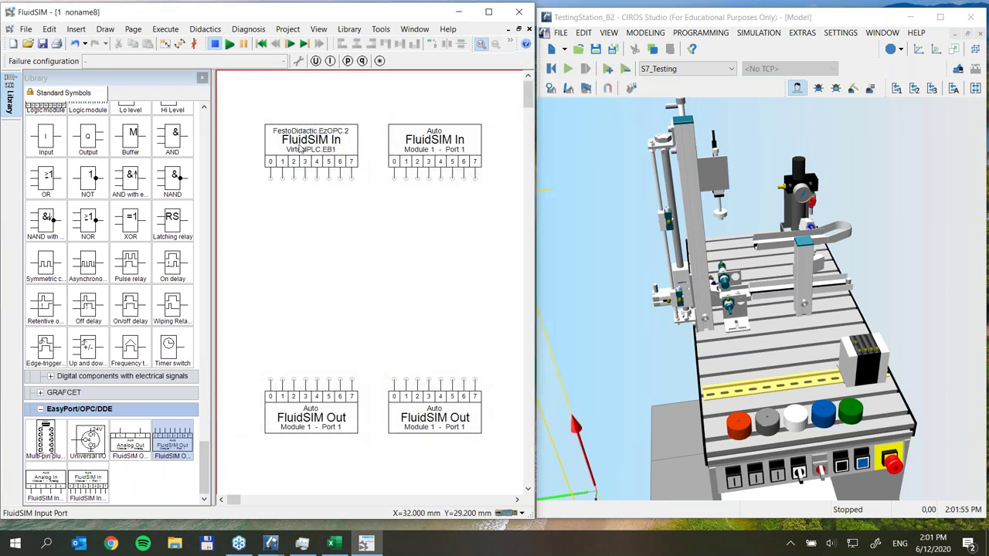
Set the second FluidSIM In block's connection type to OPC connection
left_click(437, 139)
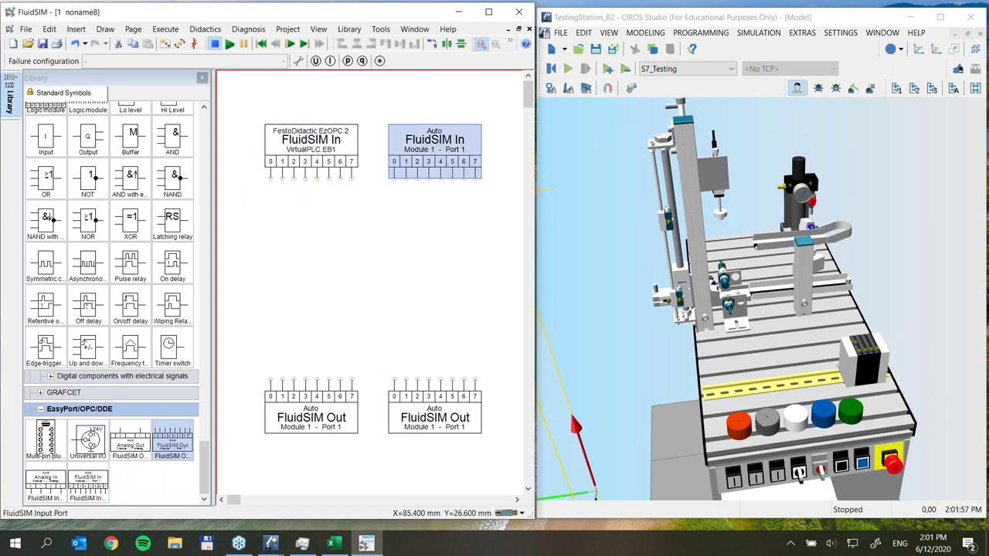
double_click(436, 139)
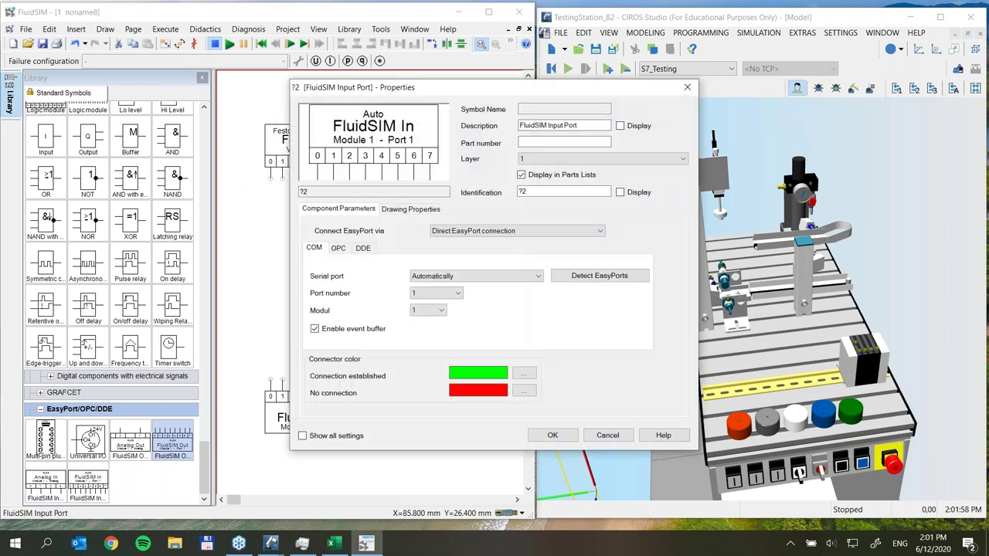
left_click(495, 231)
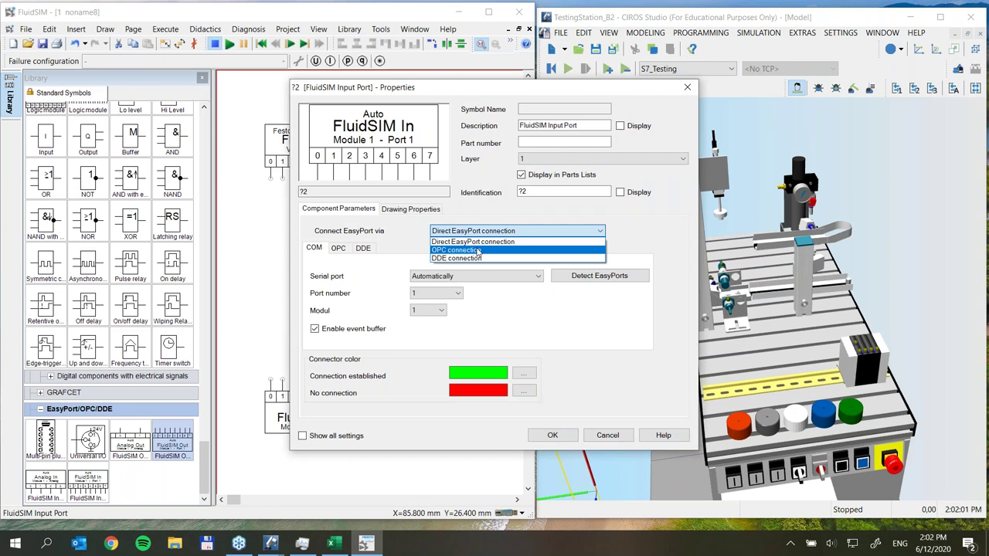
left_click(333, 546)
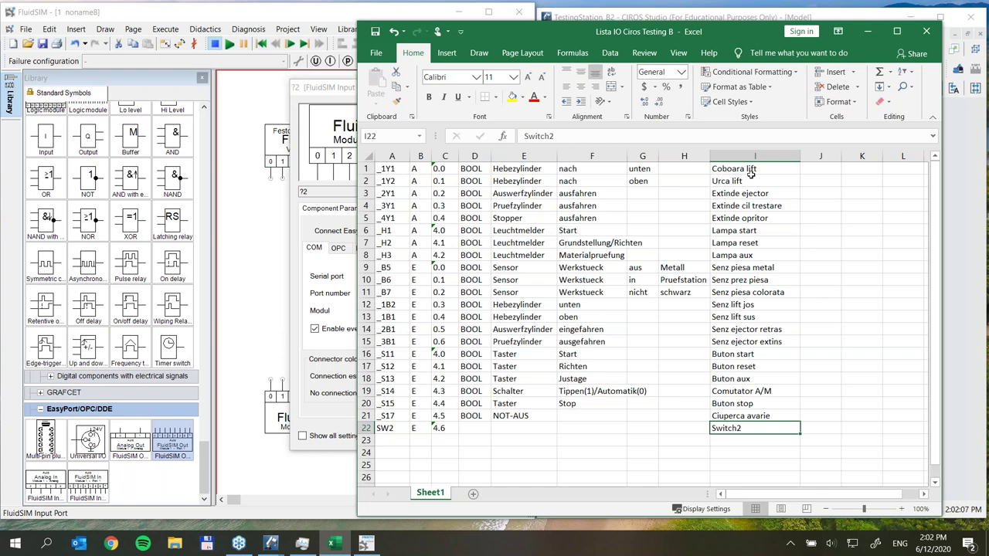
left_click(868, 32)
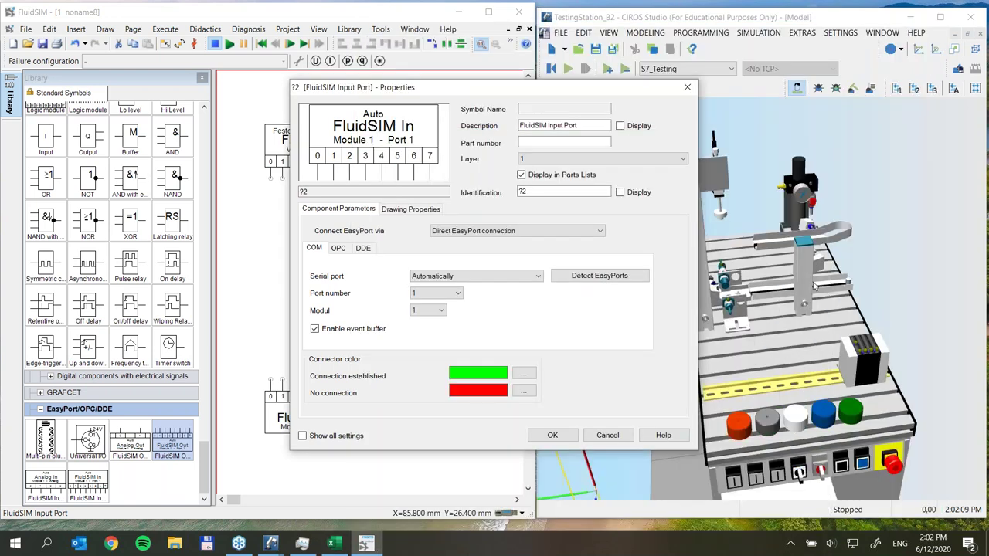
left_click(488, 231)
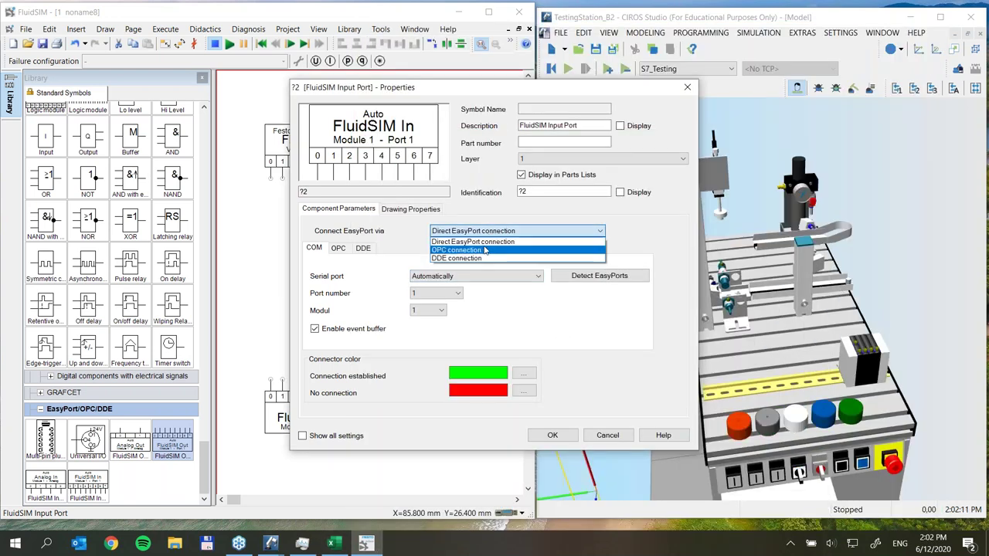
left_click(485, 247)
Set the block's OPC item to VirtualPLC.EB5 and confirm the properties
left_click(595, 305)
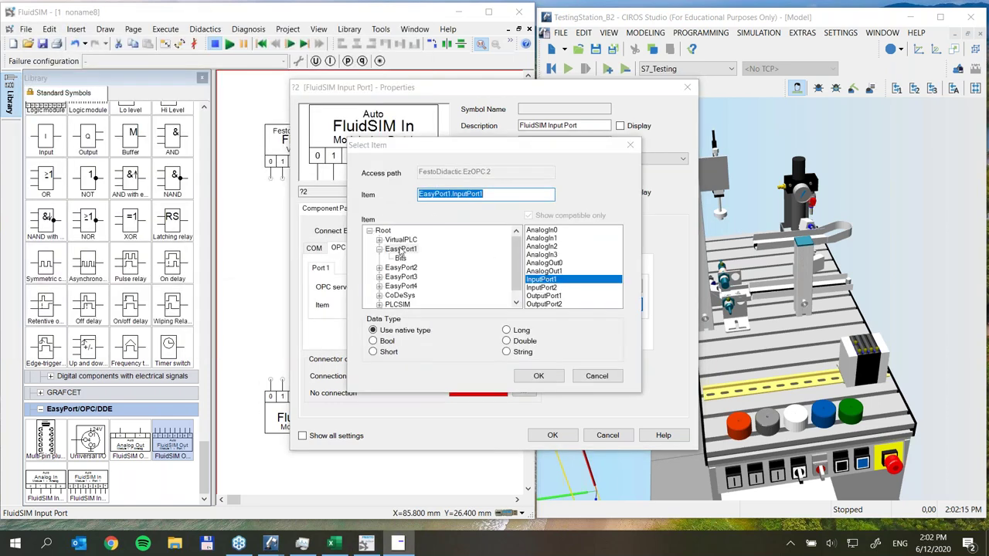
left_click(398, 241)
left_click_drag(617, 241, 617, 273)
left_click(568, 279)
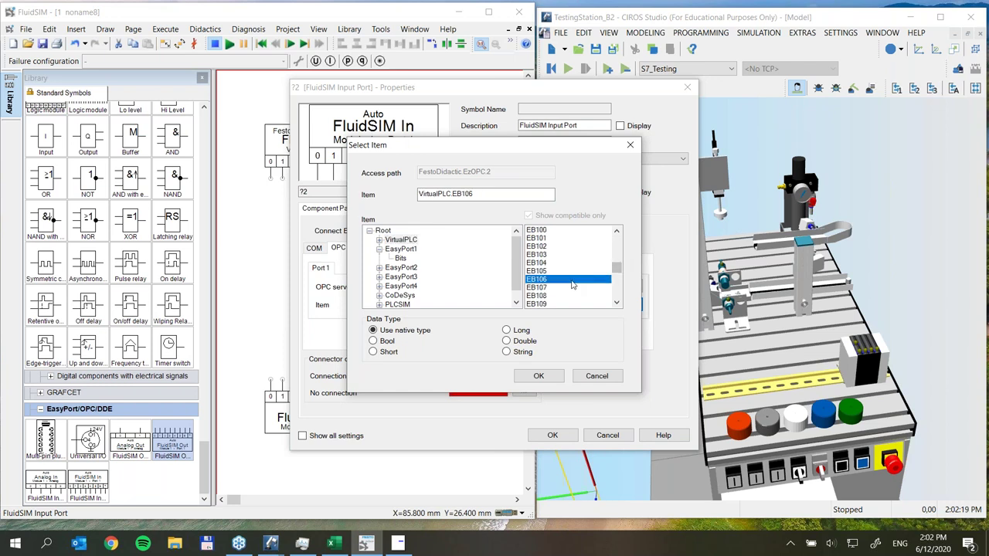
left_click(491, 194)
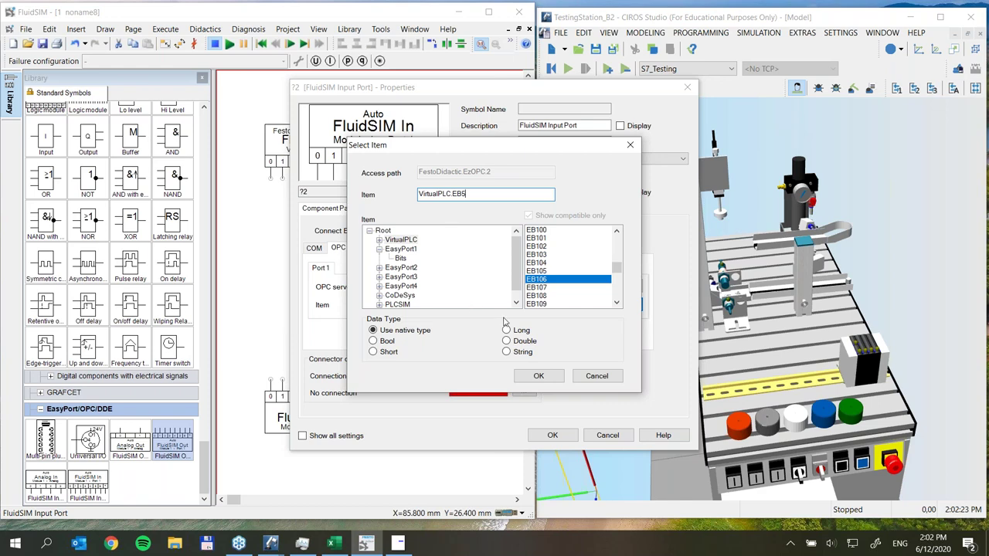
left_click(539, 376)
left_click(461, 307)
left_click(551, 435)
left_click(361, 331)
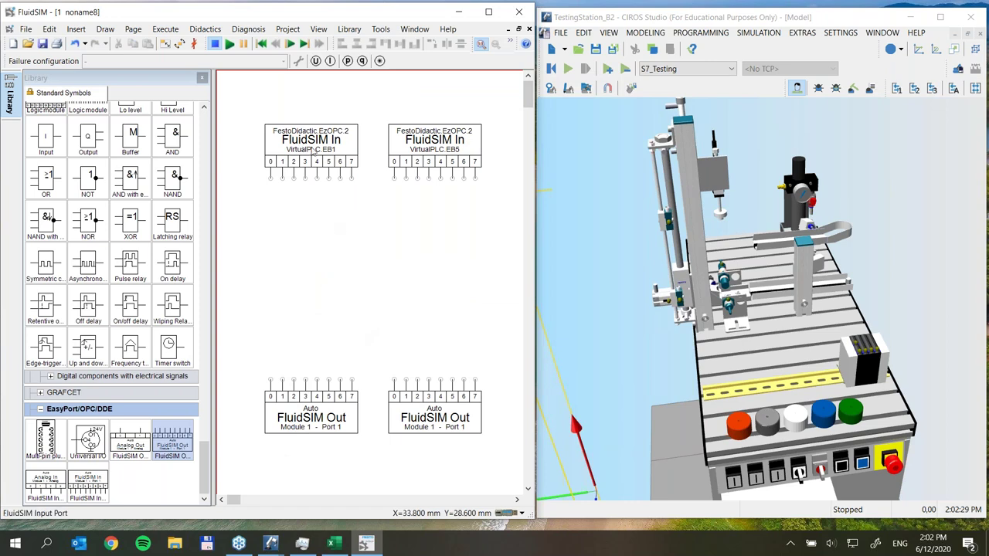
Connect the left FluidSIM Out block over OPC to item VirtualPLC.AB1
left_click_drag(262, 457, 364, 372)
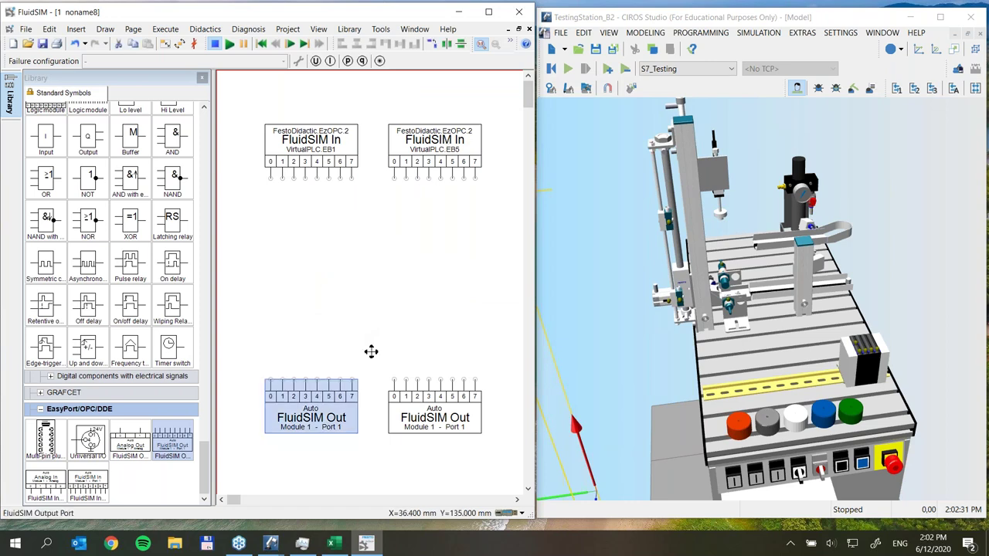
key("alt+Return")
left_click(525, 230)
left_click(510, 250)
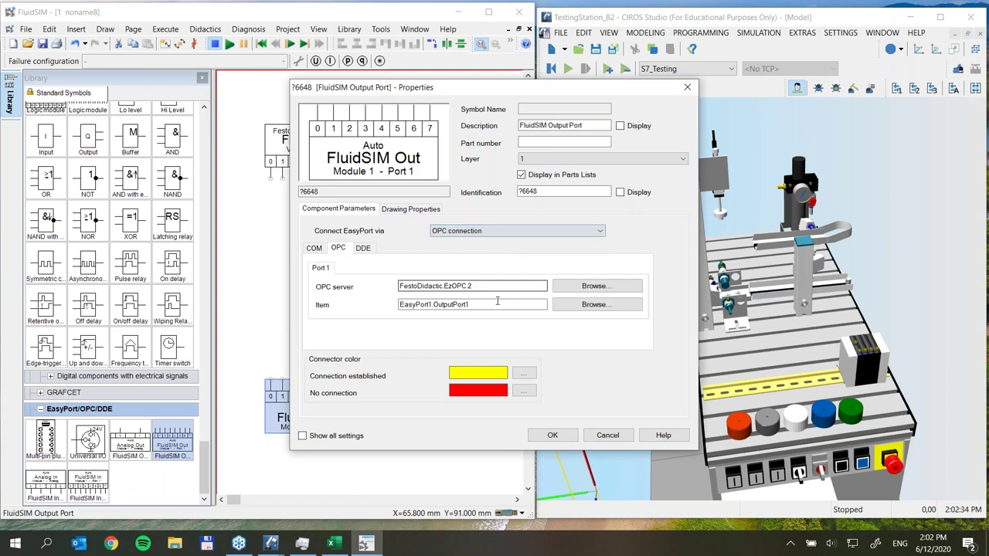
left_click(595, 305)
left_click(401, 239)
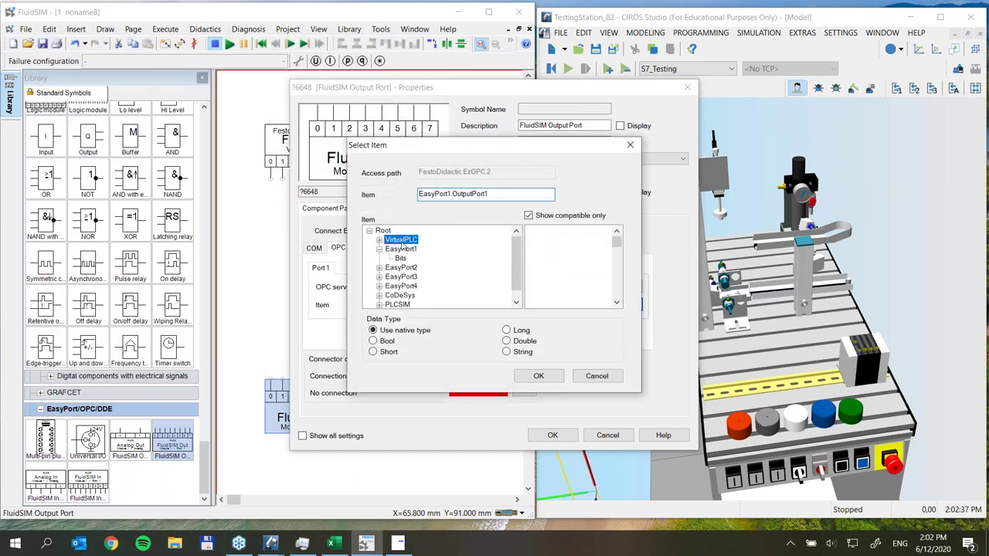
left_click(534, 238)
left_click(539, 376)
left_click(553, 435)
Connect the right FluidSIM Out block over OPC to item VirtualPLC.AB5
double_click(417, 414)
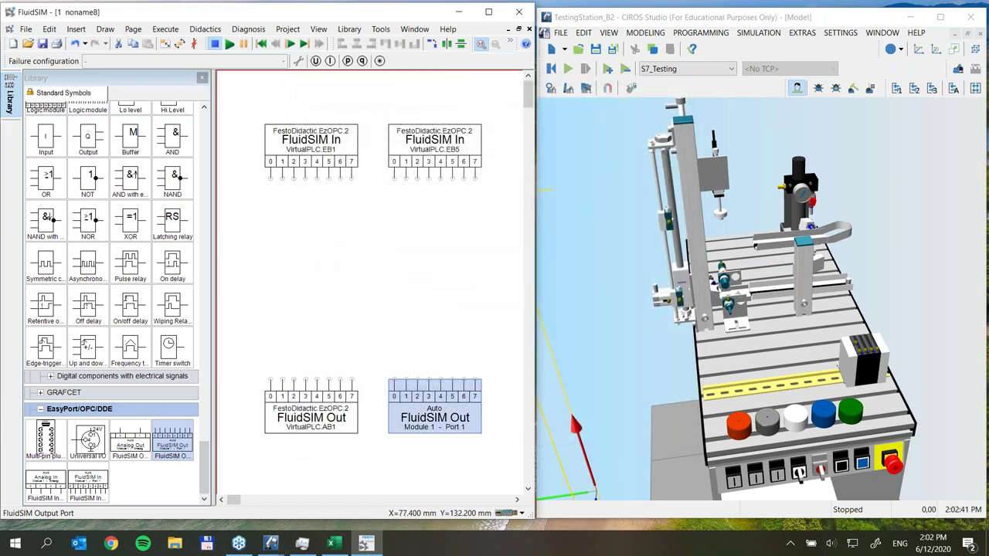
left_click(483, 231)
left_click(483, 250)
left_click(595, 305)
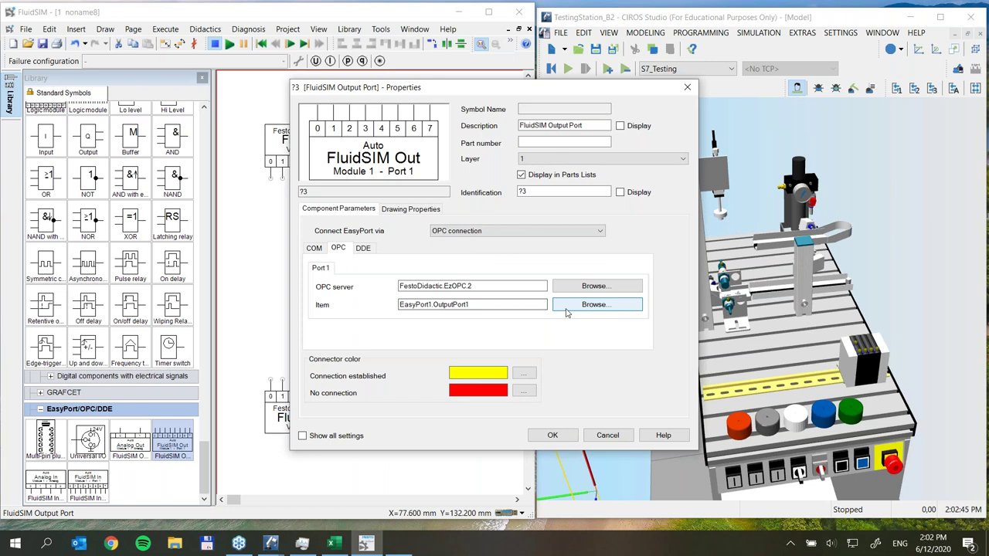
left_click(401, 240)
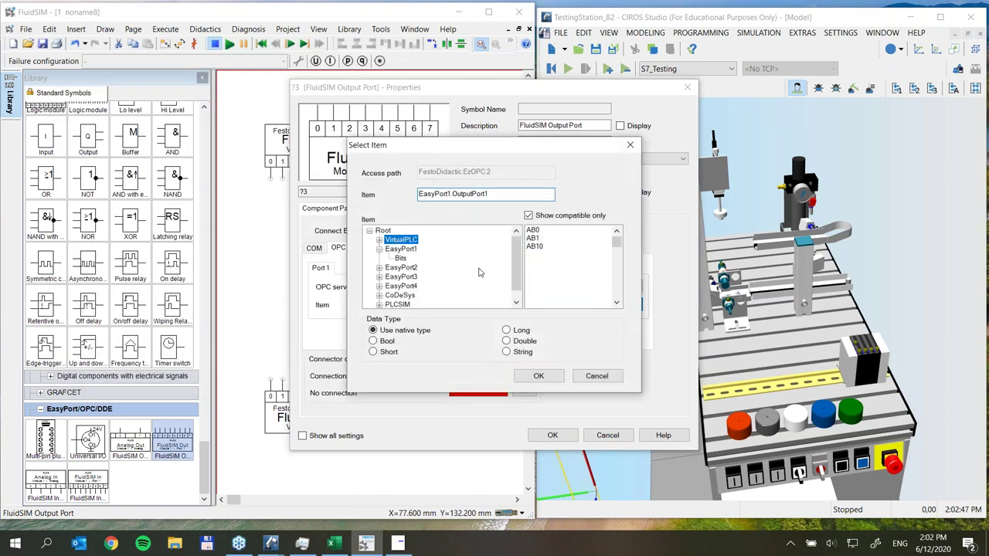
left_click(534, 238)
left_click(479, 195)
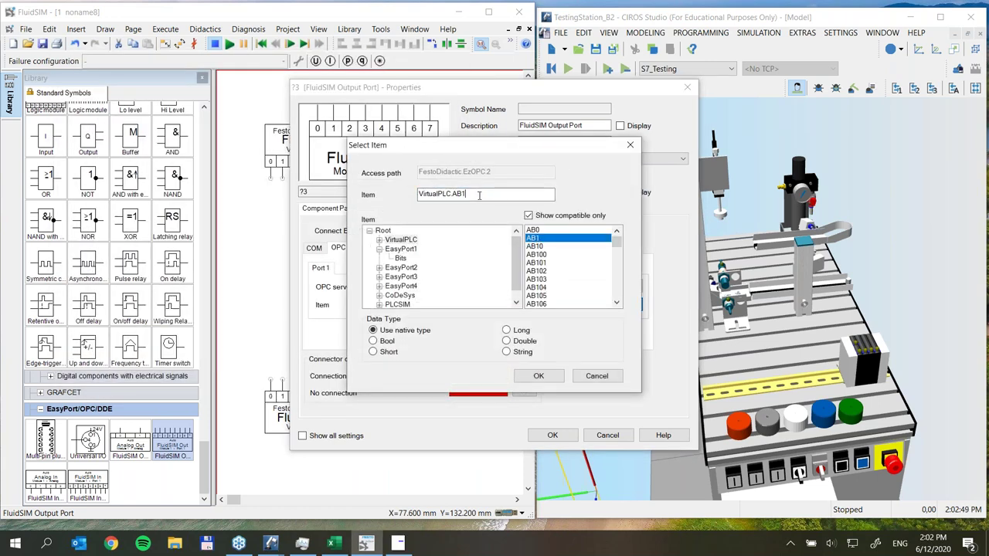
key("BackSpace")
key("BackSpace")
key("BackSpace")
key("BackSpace")
key("BackSpace")
key("BackSpace")
key("BackSpace")
key("BackSpace")
key("BackSpace")
key("BackSpace")
key("BackSpace")
key("BackSpace")
key("BackSpace")
left_click(558, 239)
left_click(482, 195)
type("5")
left_click(539, 376)
left_click(553, 435)
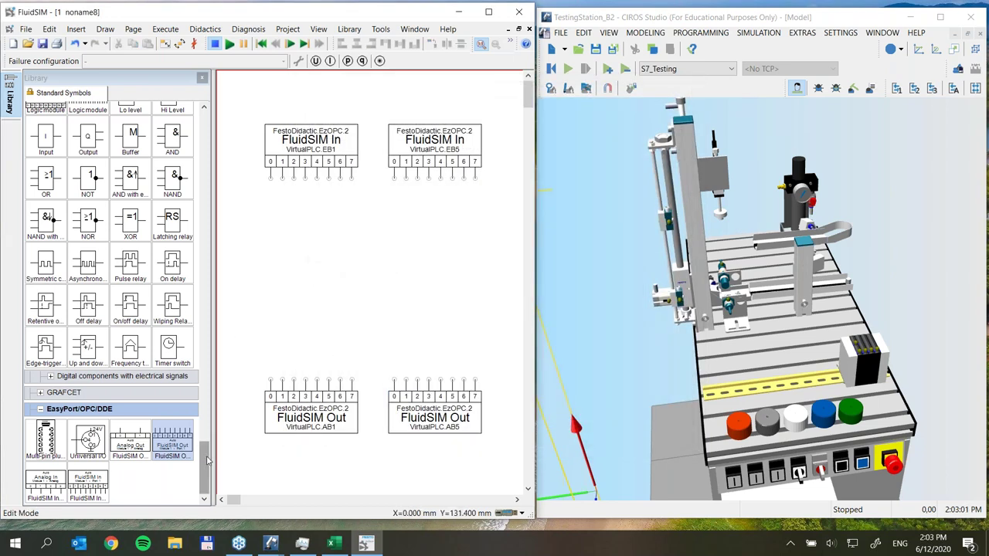
Add an Analog In block, align the EB/AB port blocks in rows, and open Analog In's properties
left_click_drag(44, 487, 371, 468)
left_click_drag(297, 399, 297, 338)
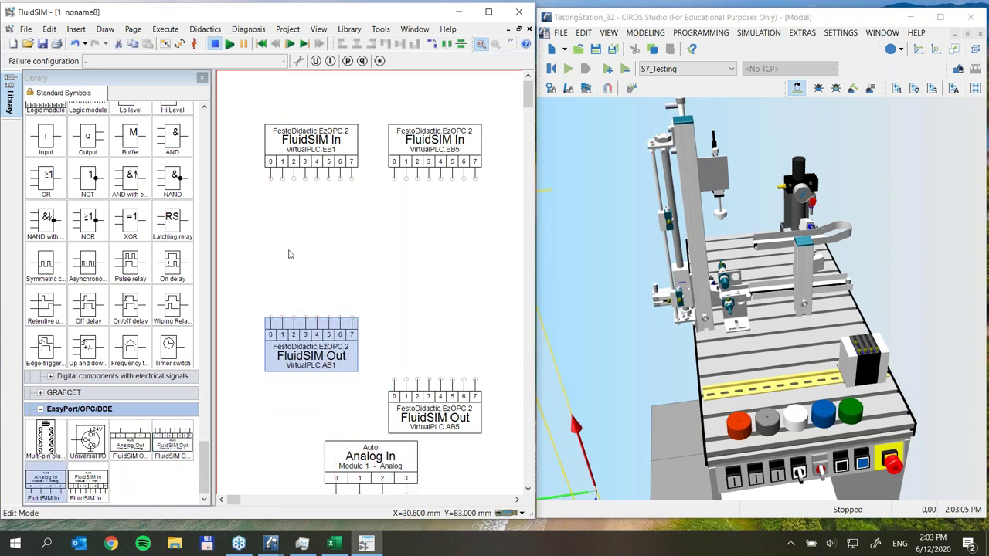
left_click_drag(310, 141, 303, 102)
left_click_drag(448, 135, 455, 99)
left_click_drag(456, 410, 456, 347)
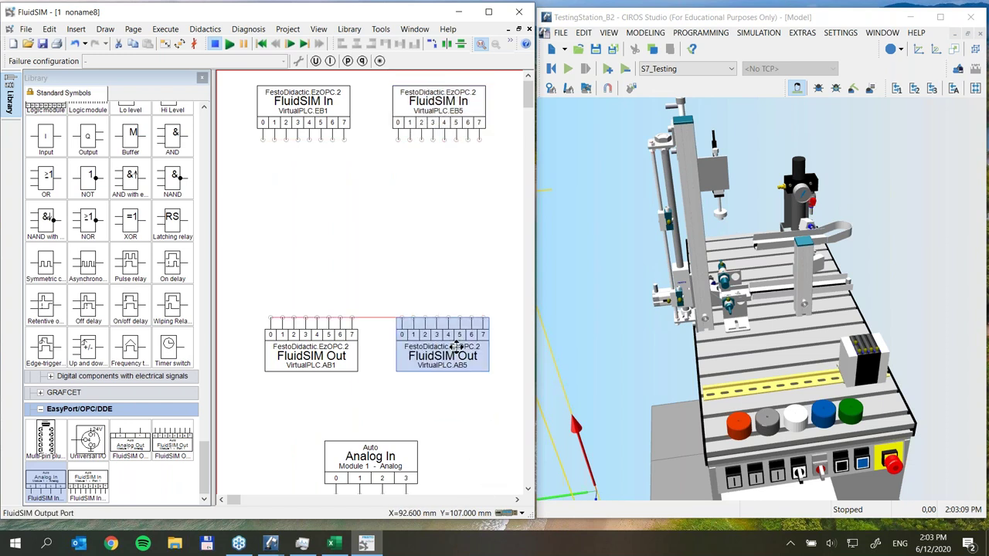
left_click_drag(368, 457, 442, 409)
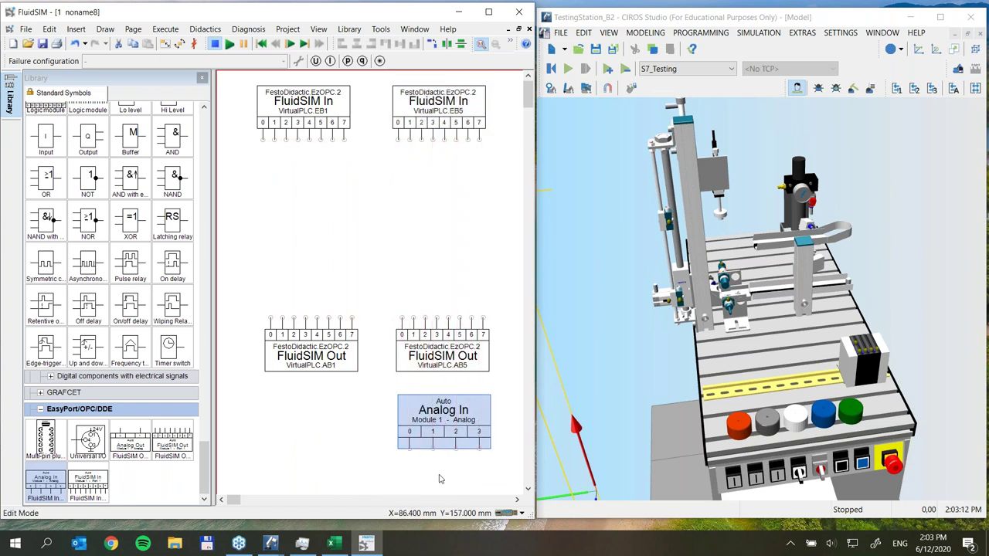
double_click(442, 409)
Connect the Analog In block over OPC to the item VirtualPLC.Analog.ANIN0
left_click(473, 231)
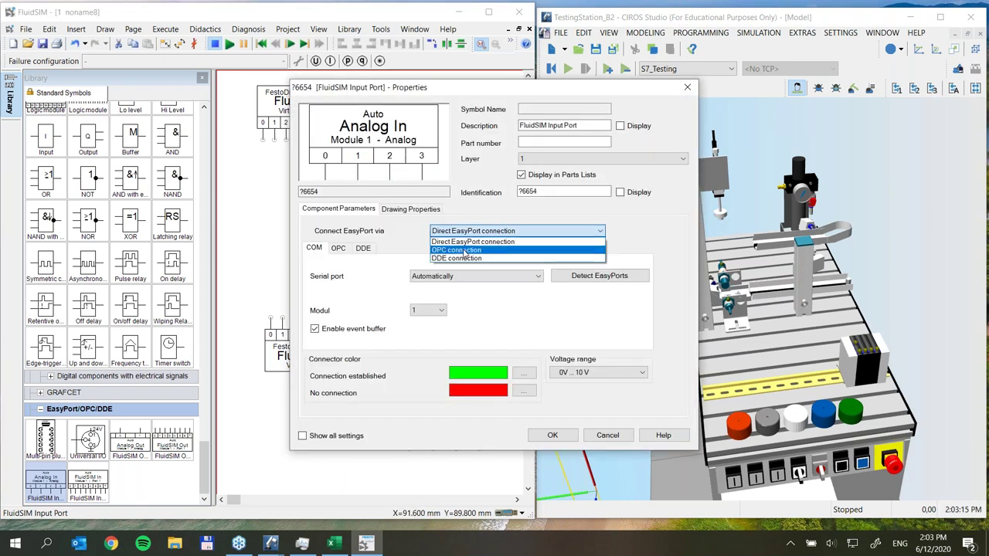
left_click(455, 248)
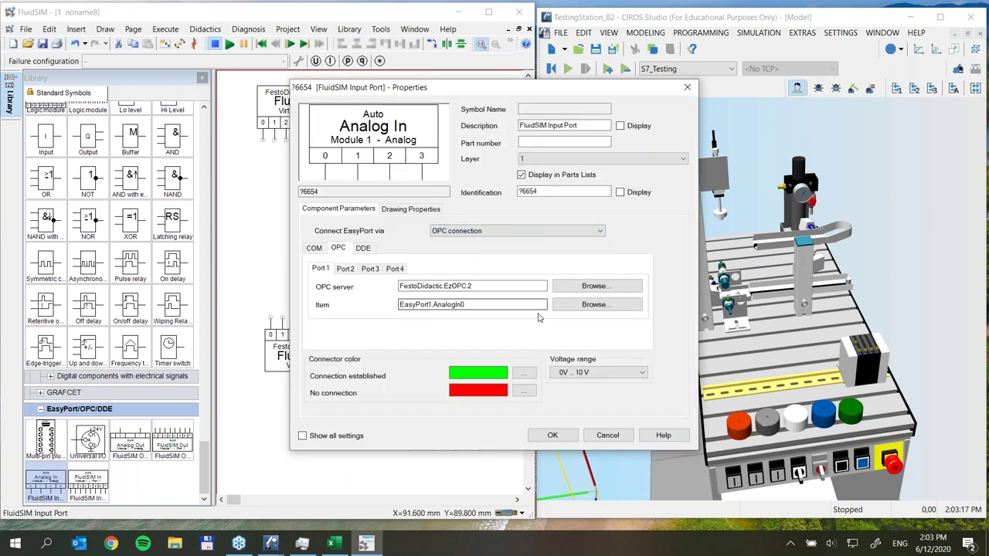
left_click(597, 305)
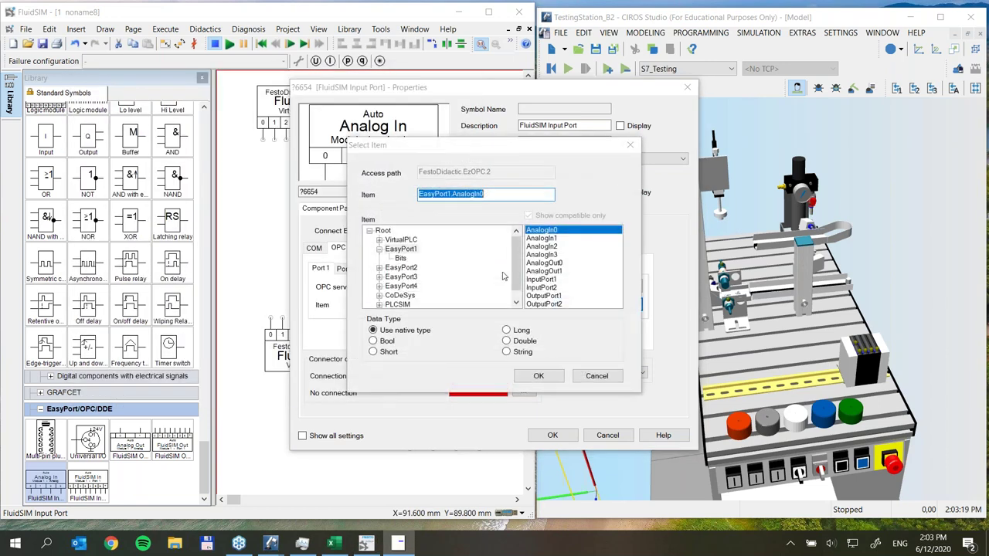
left_click(401, 240)
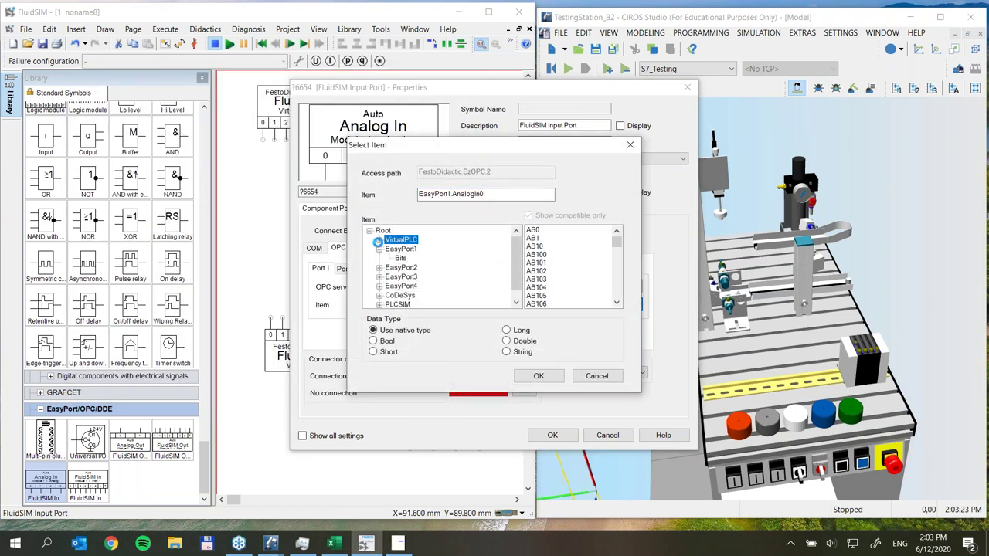
left_click(378, 239)
left_click(406, 249)
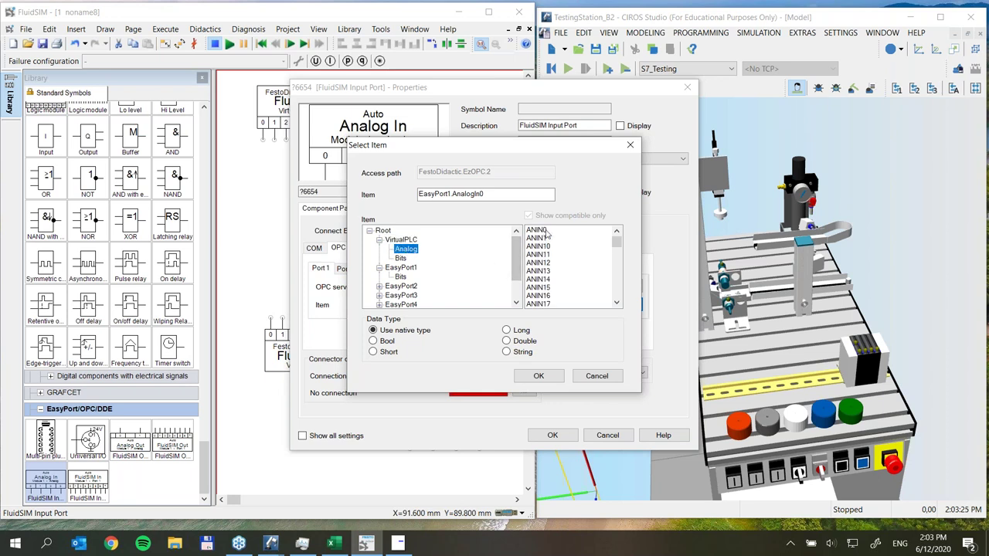
left_click(537, 230)
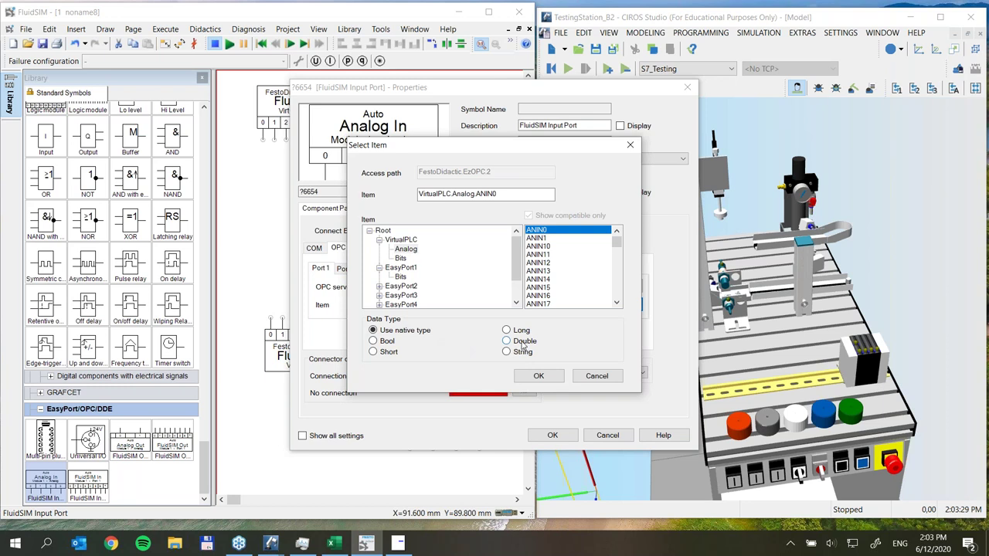
left_click(554, 378)
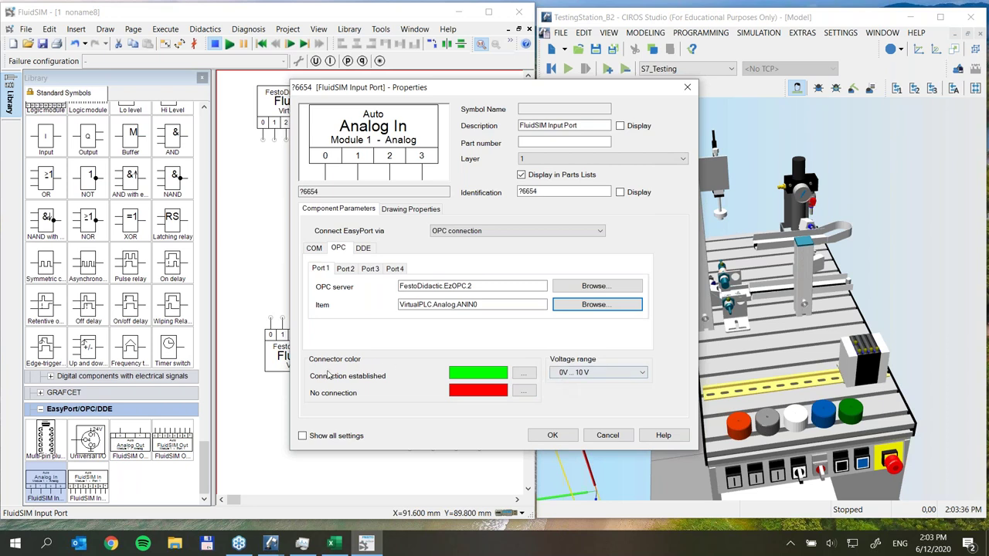
Keep the 0 V…10 V voltage range, confirm, and place the block beneath FluidSIM Out AB5
left_click(640, 376)
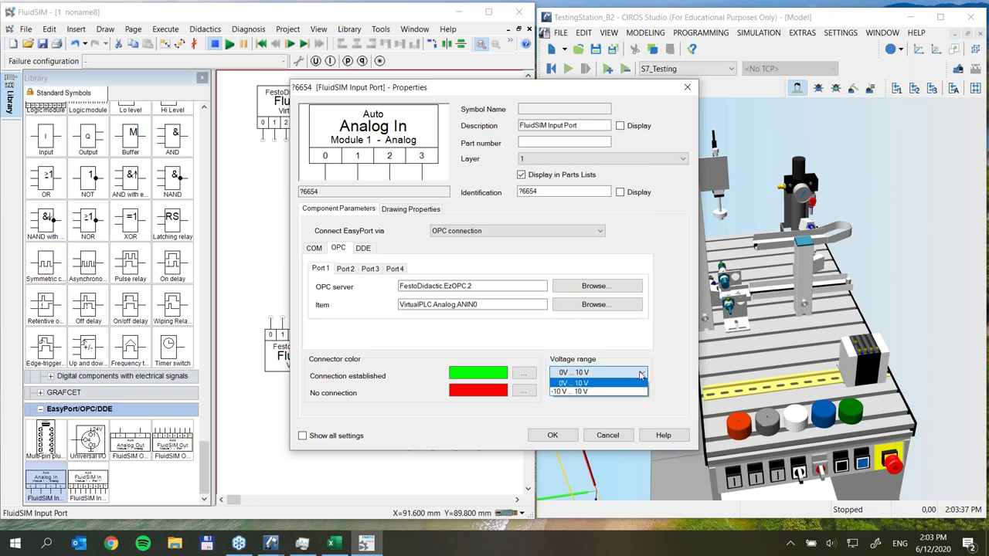
left_click(573, 384)
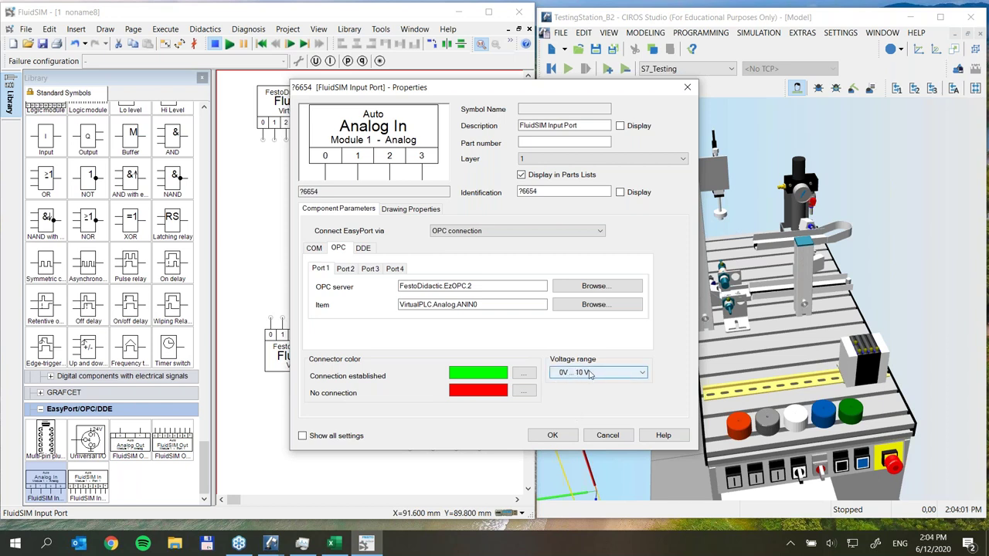
left_click(590, 374)
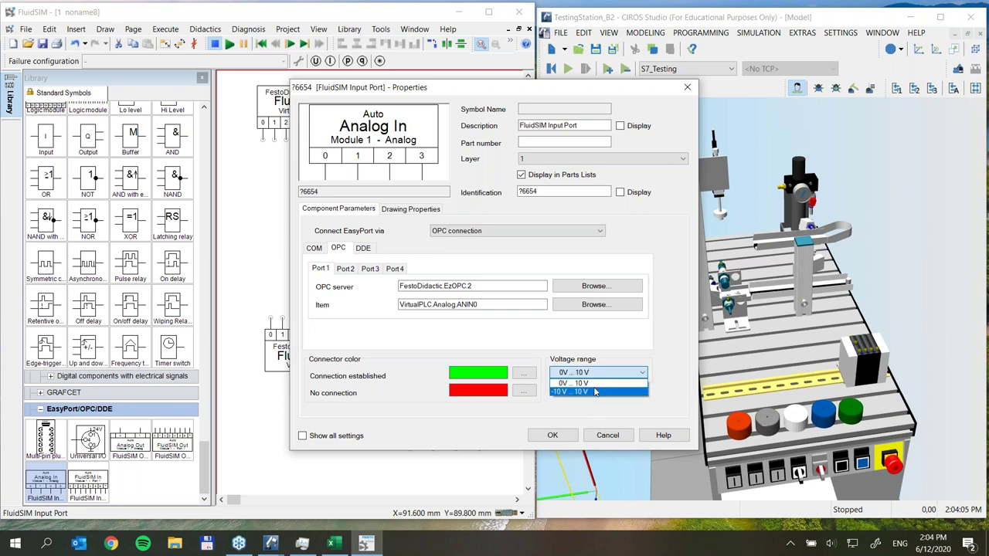
left_click(591, 384)
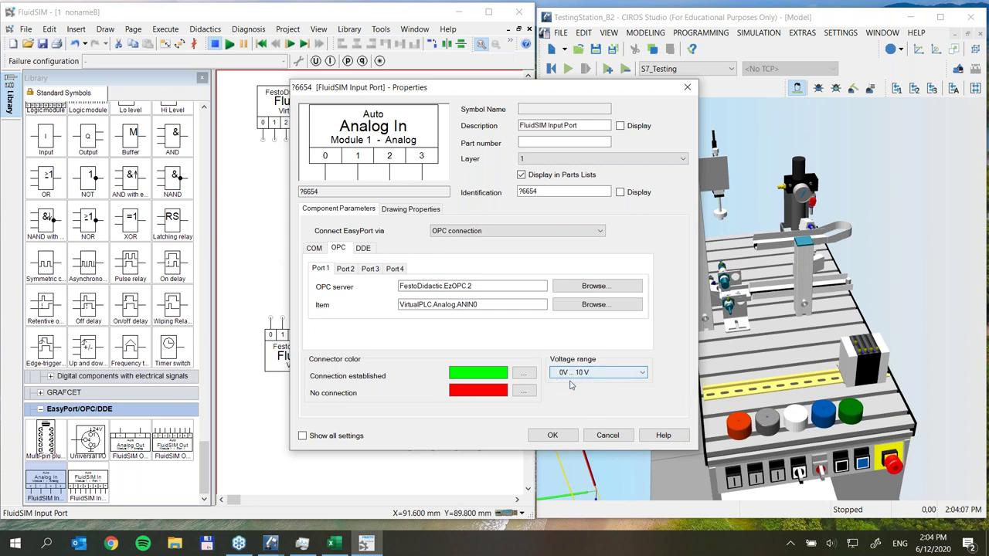
left_click(555, 437)
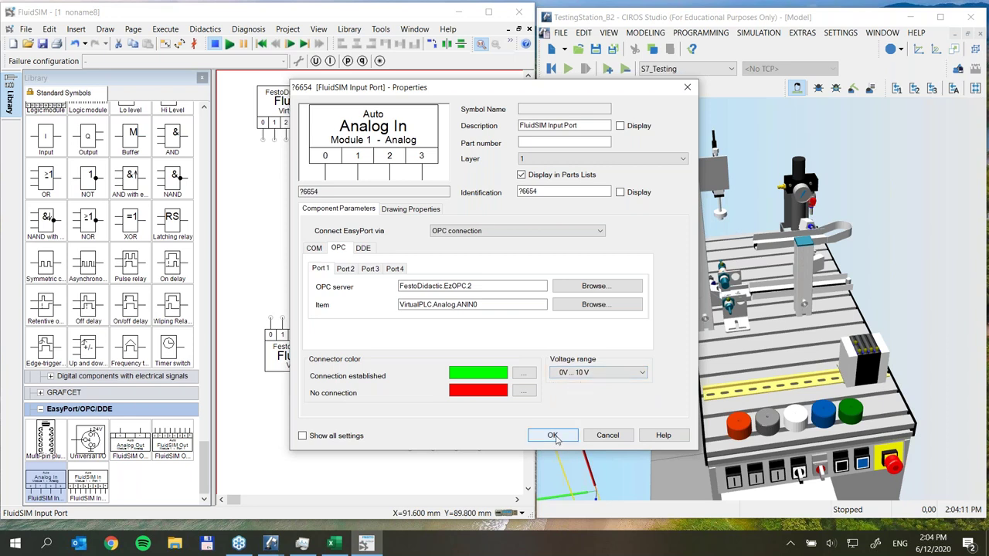
left_click(554, 437)
mouse_move(443, 414)
left_mouse_down()
mouse_move(427, 407)
mouse_move(442, 402)
left_mouse_up()
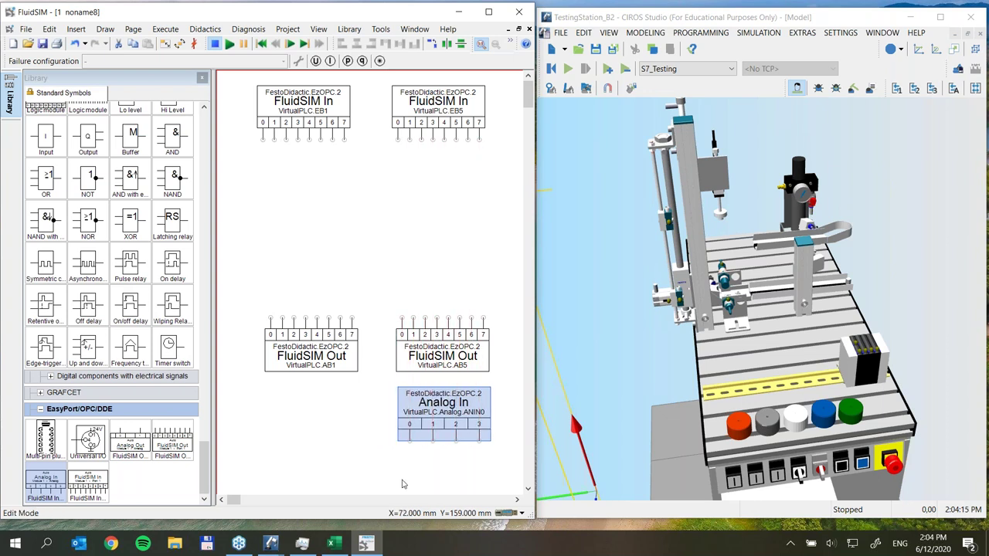
Reopen the Analog In block's properties and look through analog ports 2, 3 and 4
left_click(411, 480)
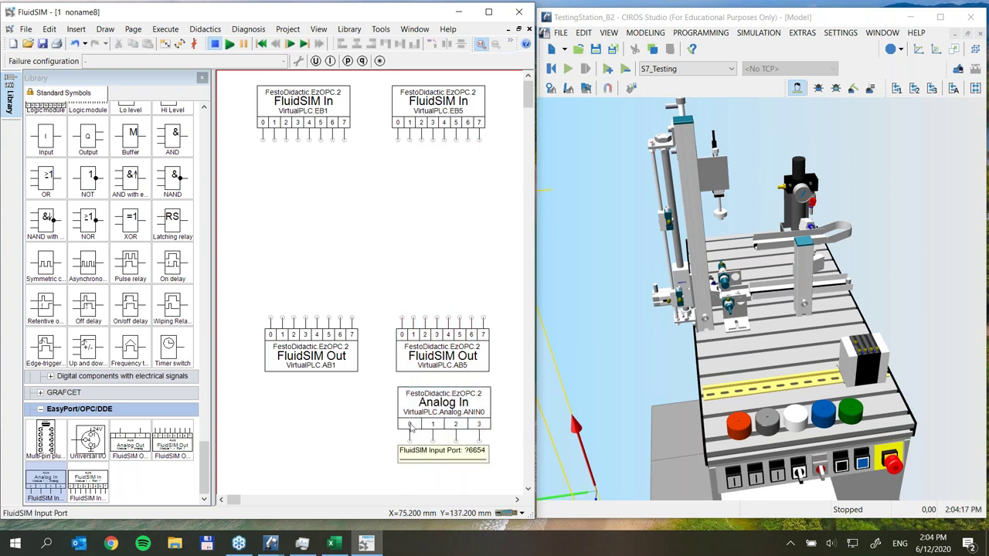
double_click(455, 405)
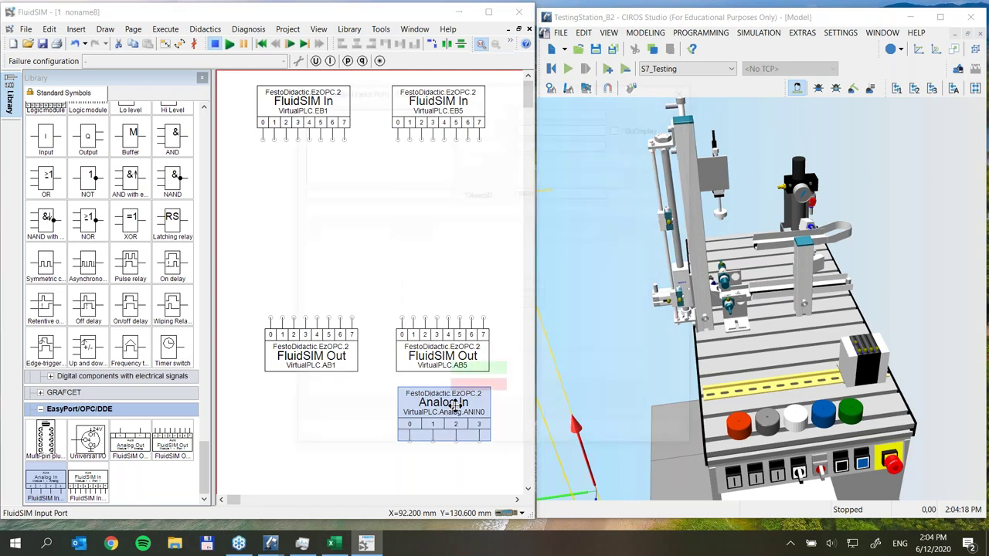
left_click(346, 269)
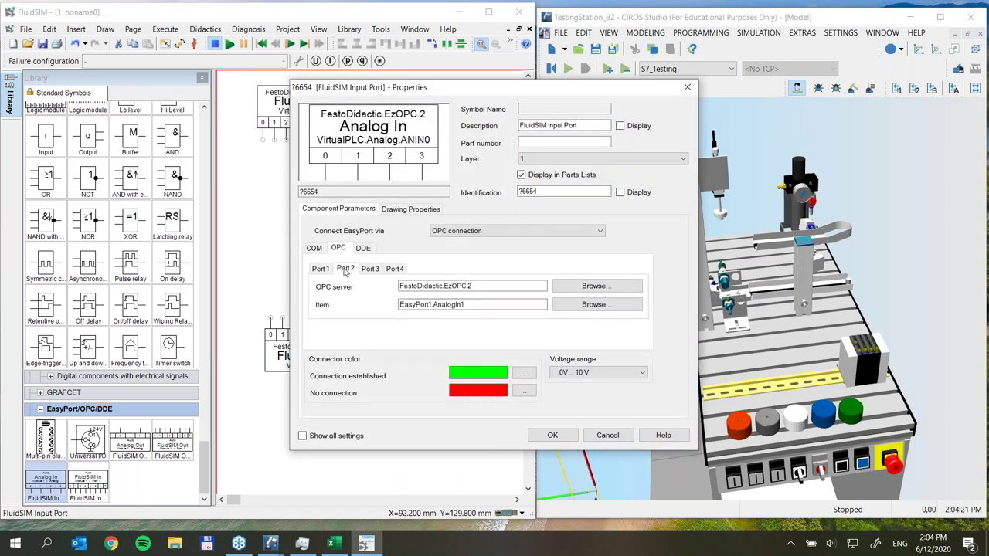
left_click(371, 269)
left_click(395, 269)
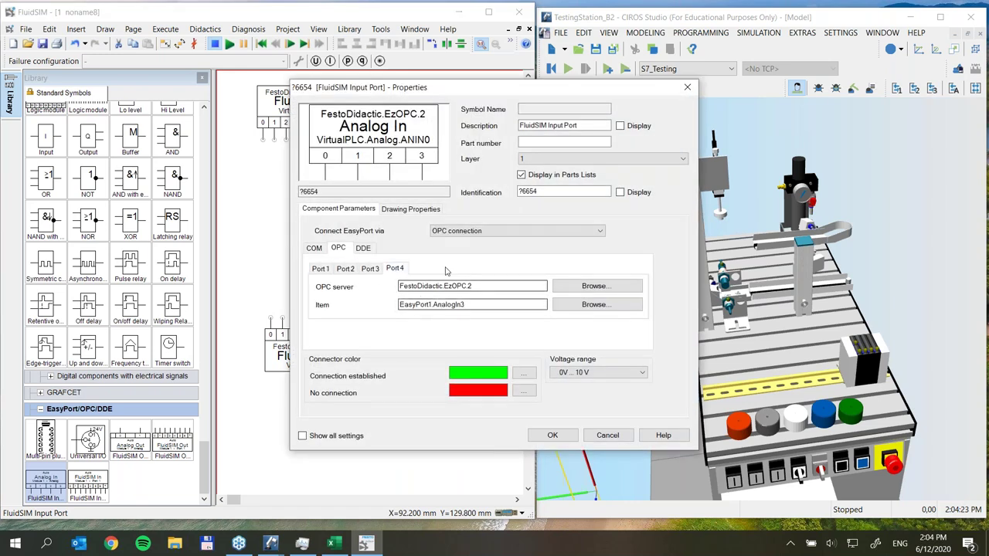
left_click(348, 272)
left_click(365, 272)
left_click(397, 271)
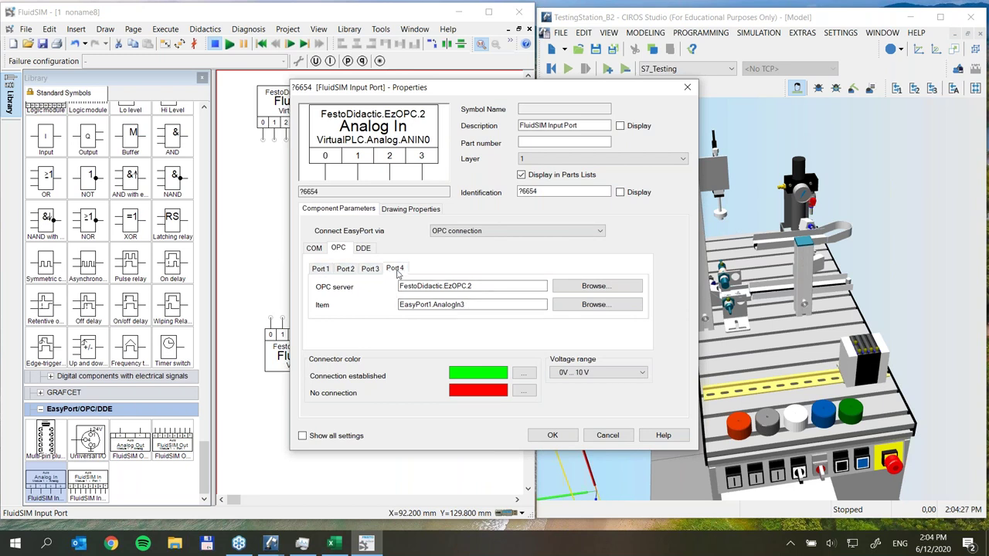
Confirm Port 1 on VirtualPLC.Analog.ANIN0, then review FluidSIM Out's properties without changing them
left_click(323, 271)
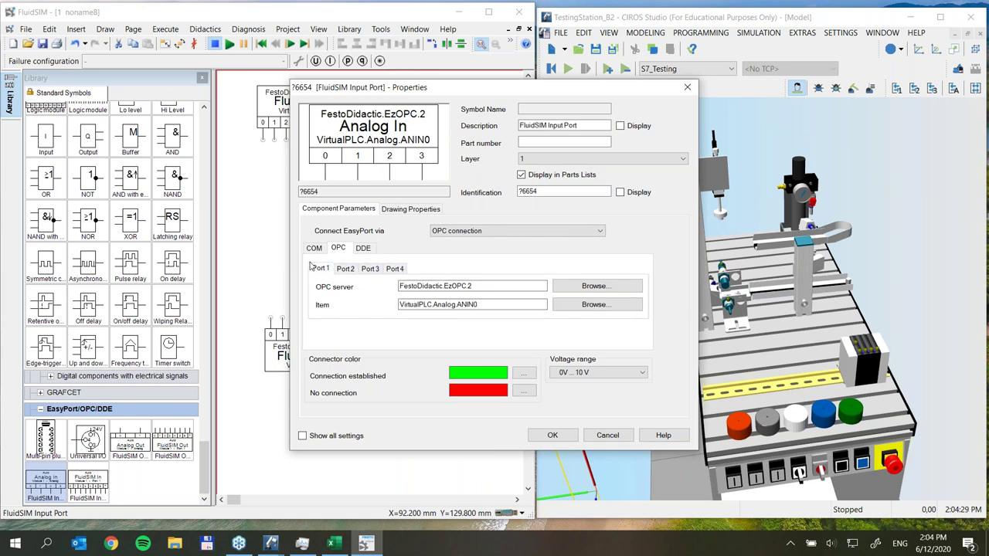
left_click(553, 435)
double_click(442, 352)
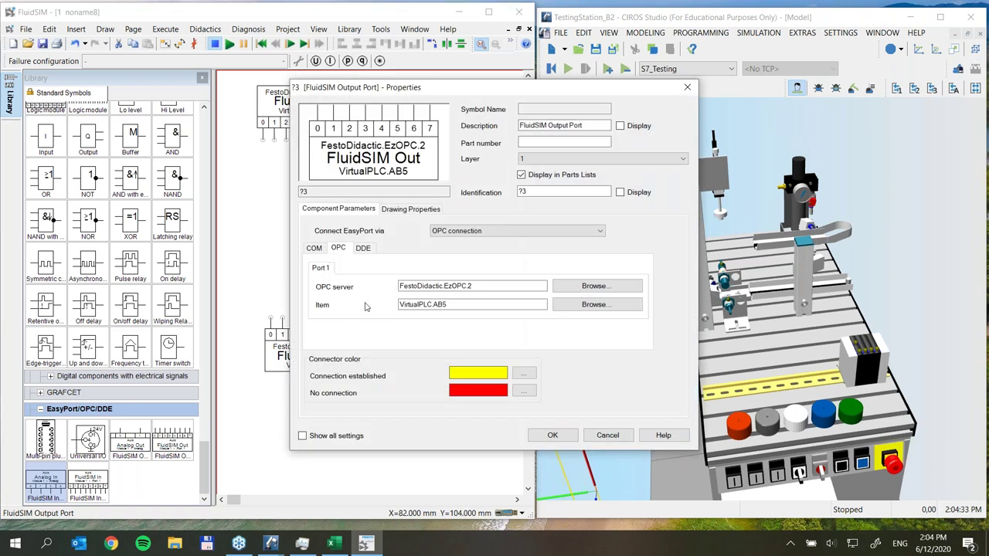
left_click(608, 436)
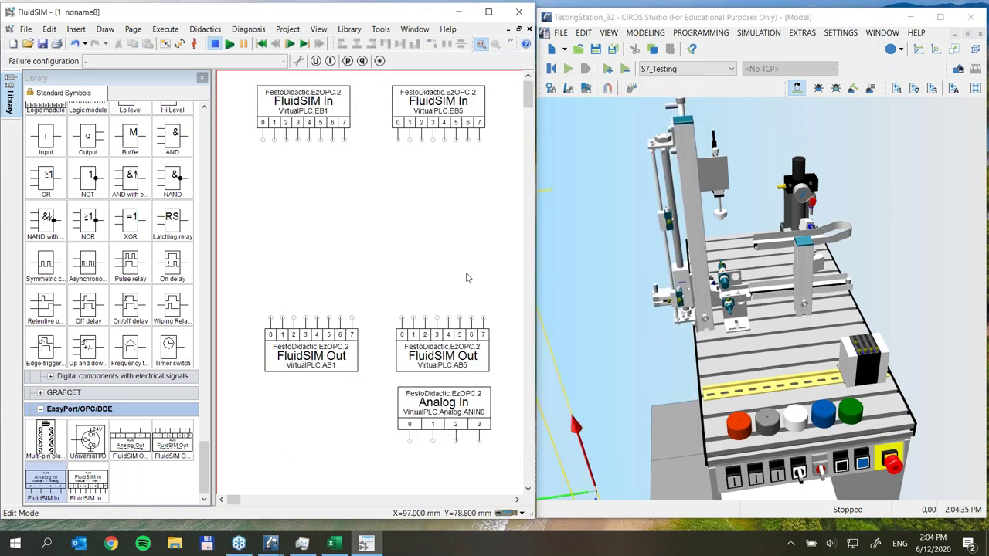
Start the FluidSIM simulation and the CIROS testing station, showing EzOPC's Virtual Controller I/O display
left_click(230, 44)
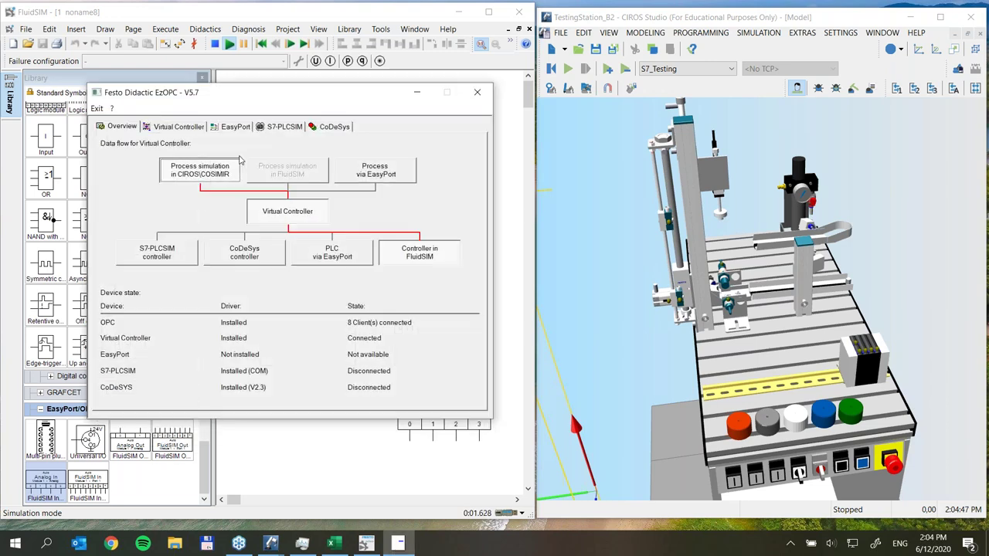
left_click(183, 126)
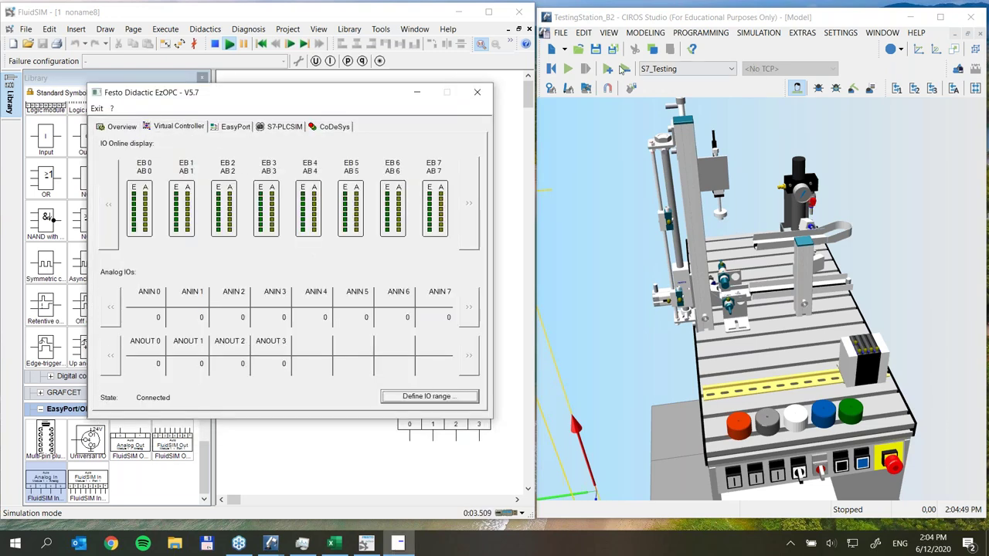
left_click(622, 18)
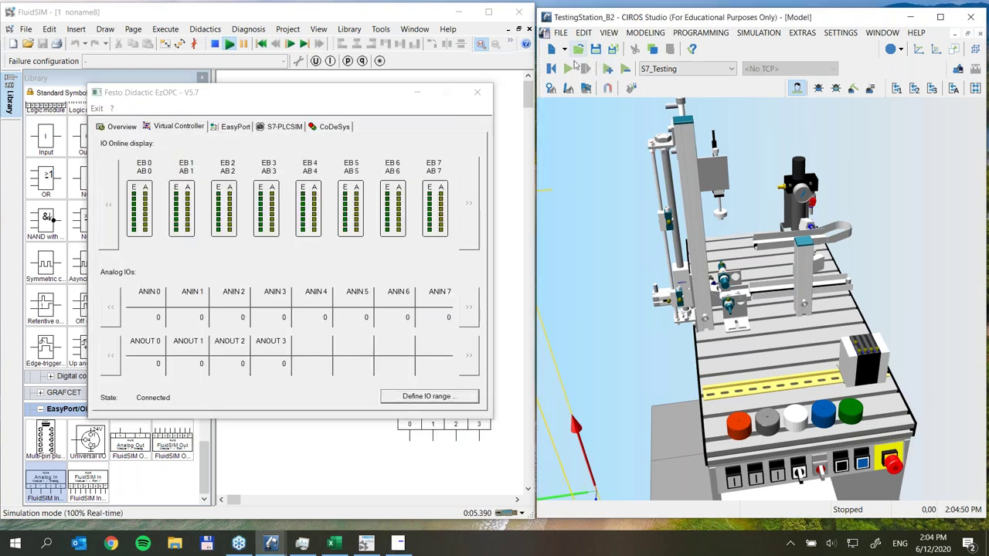
left_click(569, 69)
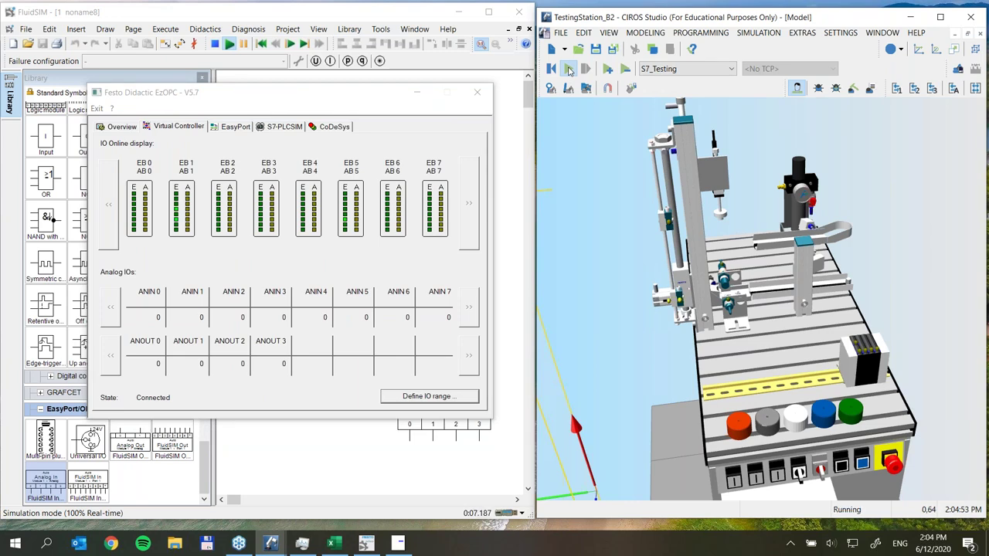
left_click(326, 98)
left_click_drag(400, 92, 864, 126)
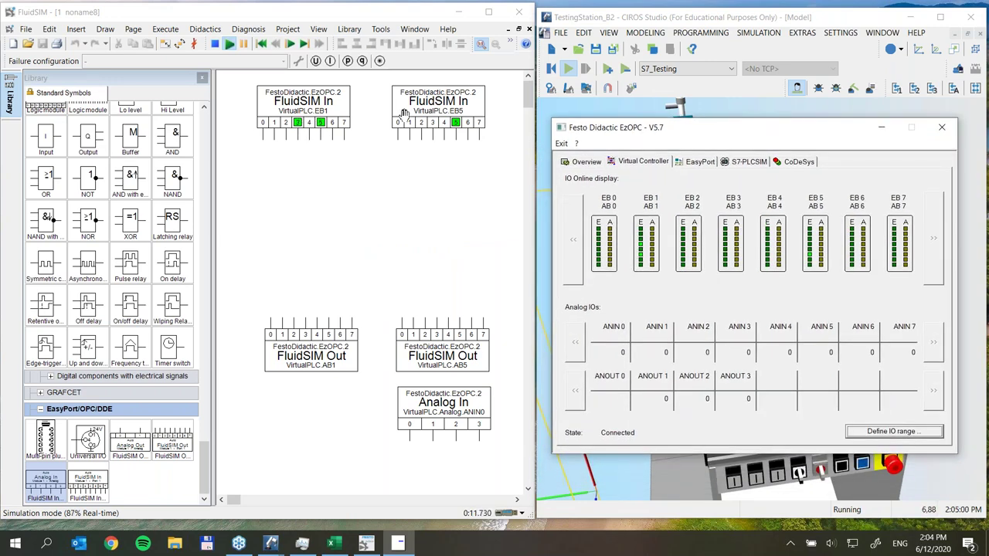
left_click_drag(653, 128, 116, 171)
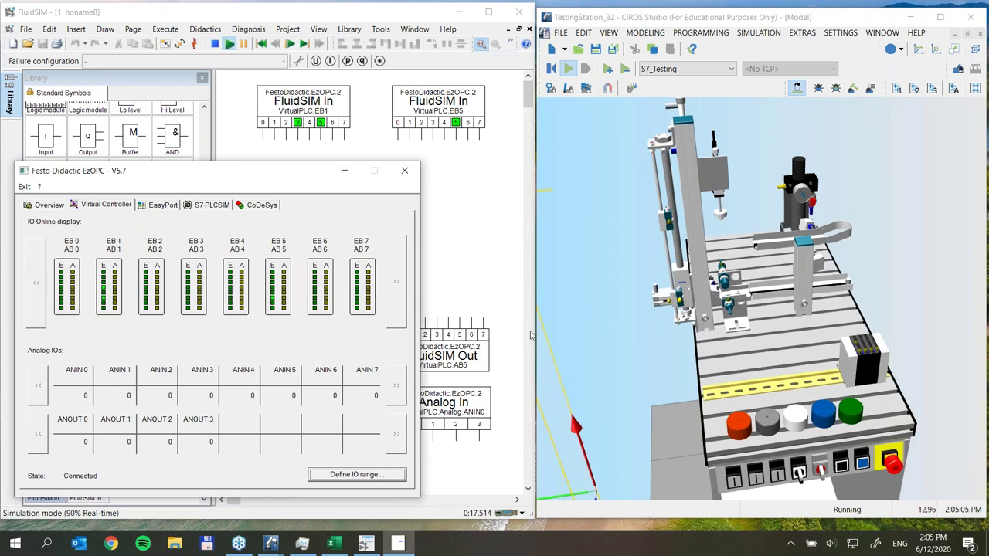
Press and release the station's emergency stop, then press the blue pushbutton
left_click(893, 466)
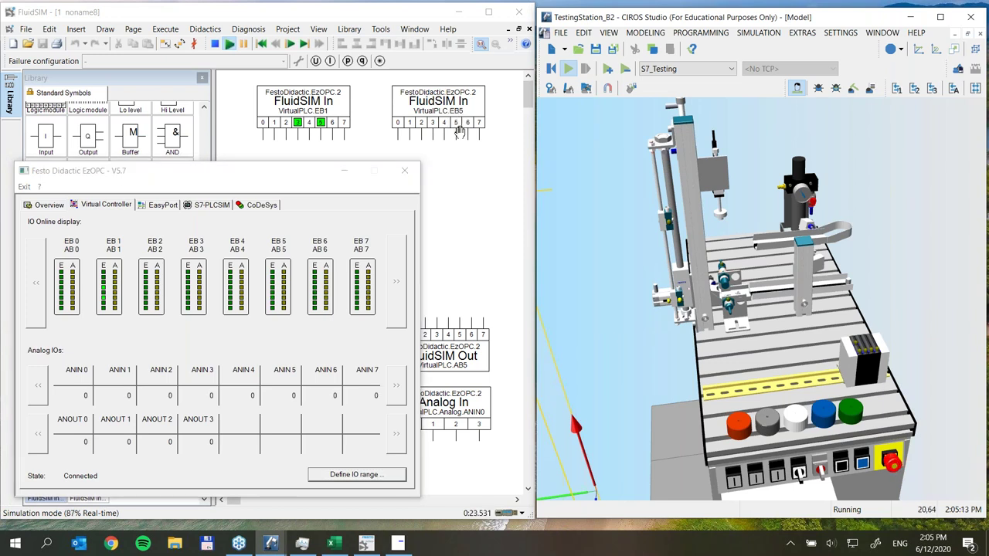
left_click(892, 462)
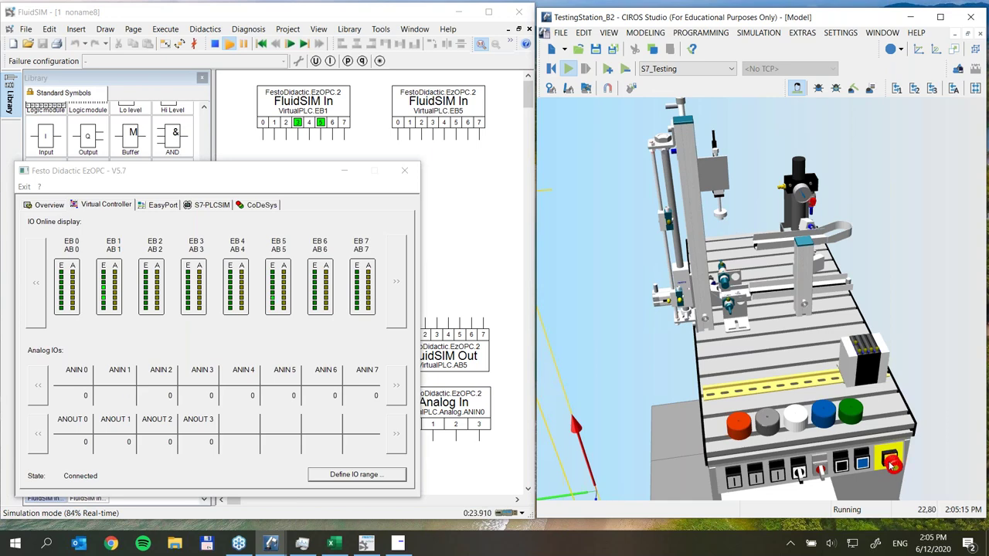
left_click(864, 464)
left_click_drag(294, 170, 231, 194)
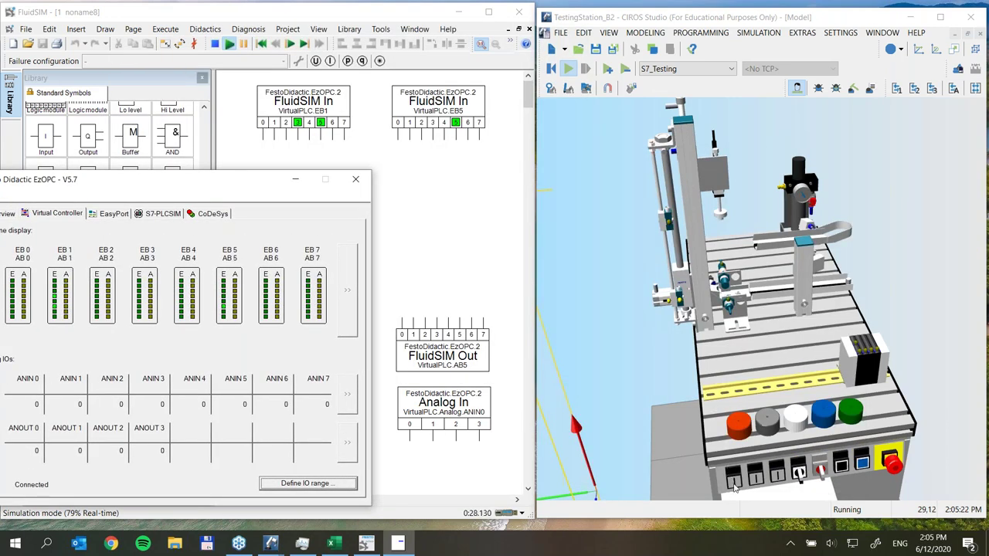
Press the black pushbuttons and turn the key selector switch, then minimise EzOPC
left_click(734, 483)
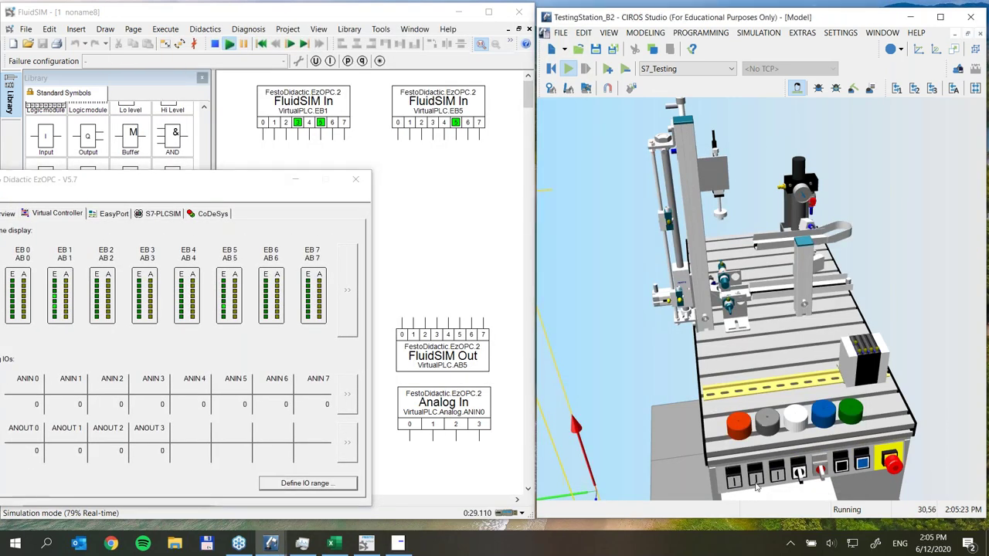
left_click(755, 475)
left_click(778, 479)
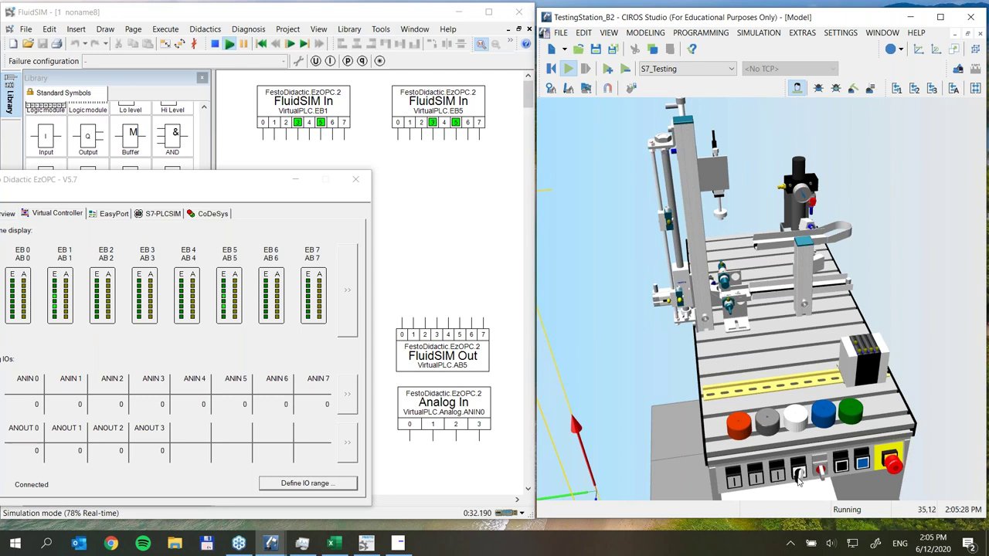
left_click(821, 472)
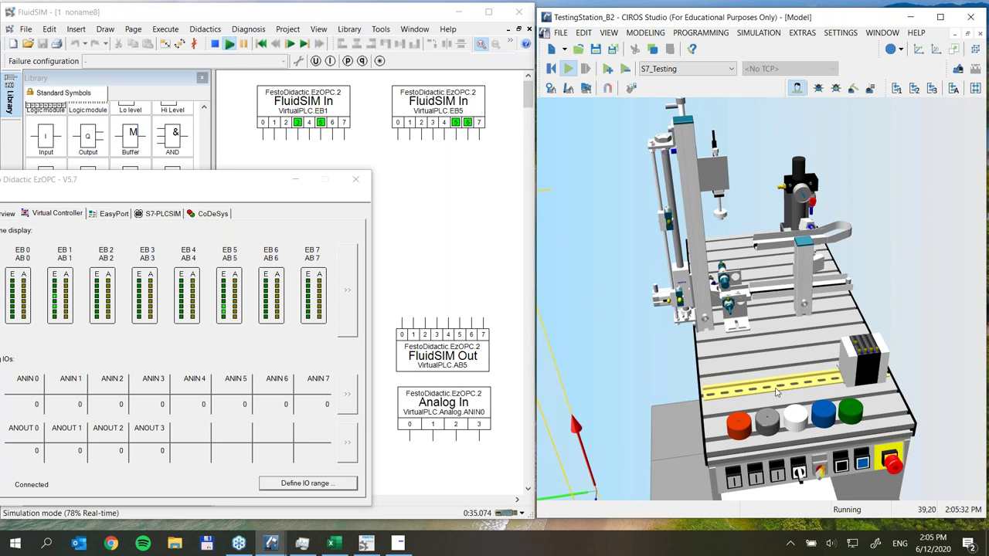
left_click(842, 466)
left_click(843, 466)
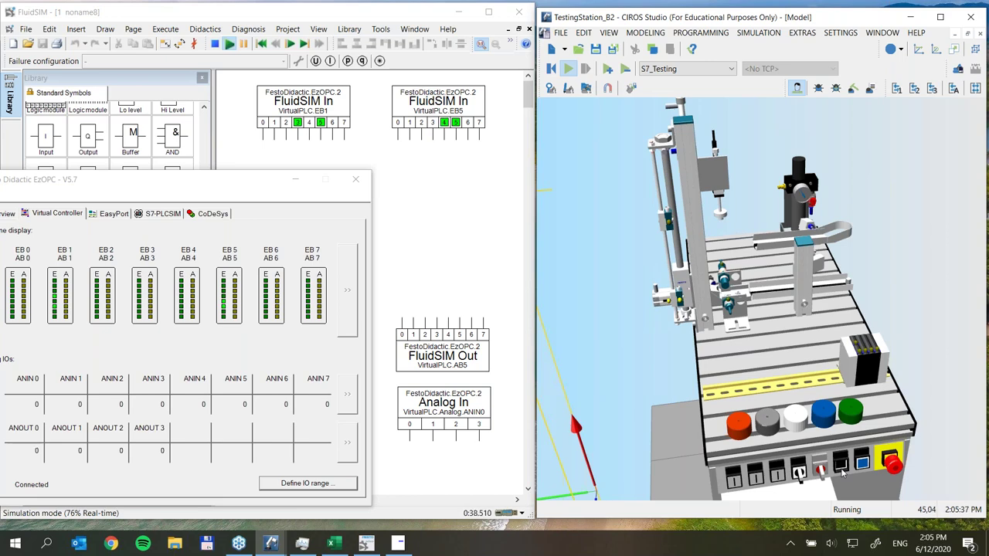
left_click_drag(176, 185, 661, 135)
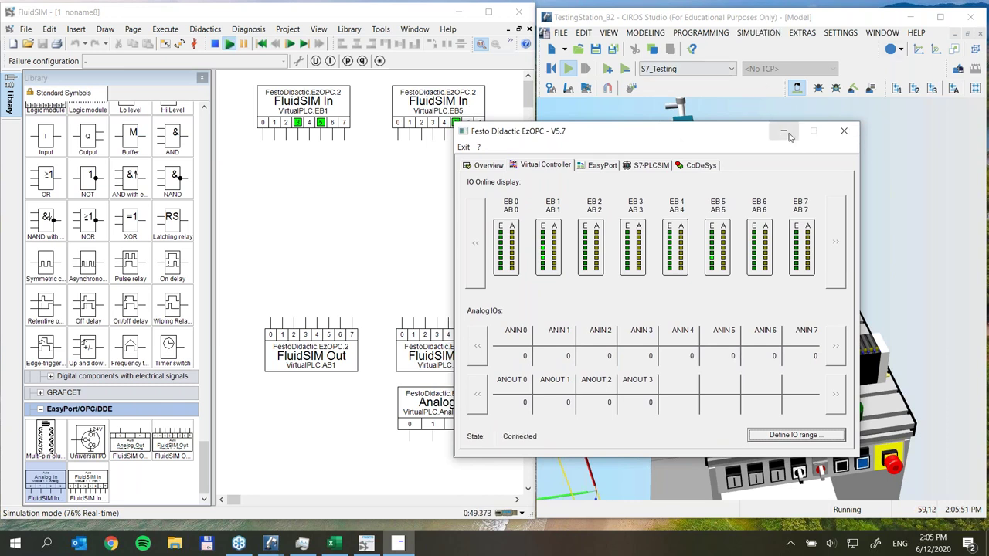
left_click(788, 136)
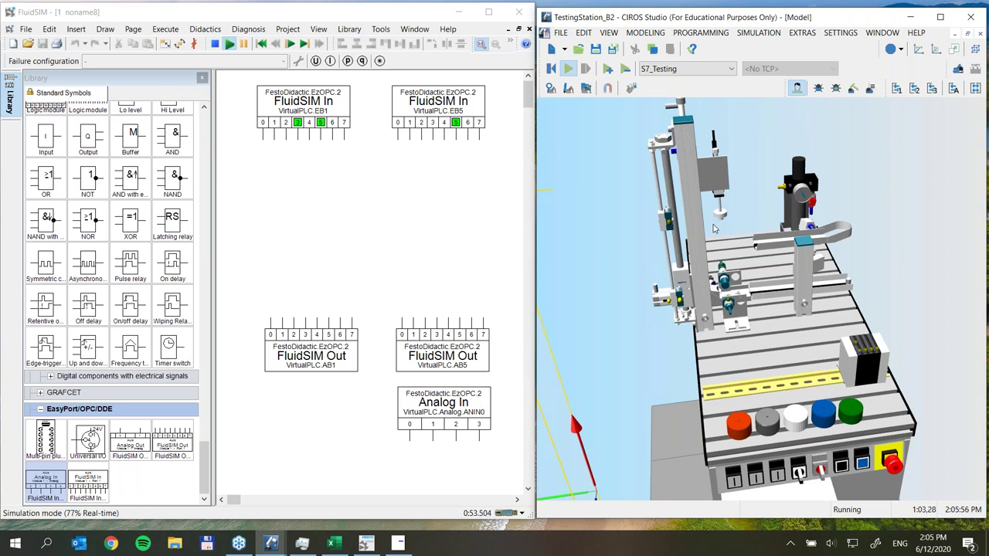
Stop the FluidSIM simulation and narrow the component library, scrolling to the power supply and sensor symbols
left_click(214, 46)
left_click(215, 45)
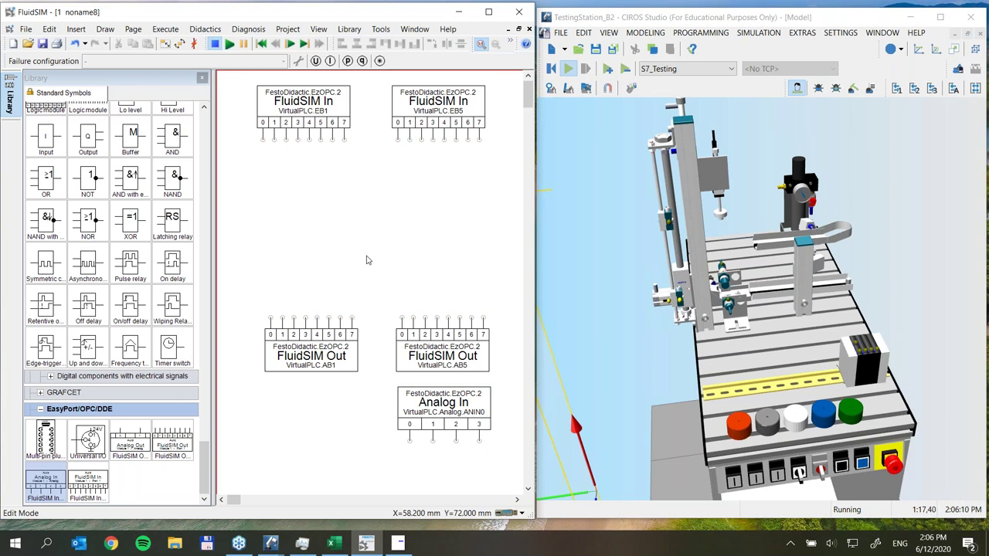
left_click_drag(214, 237, 167, 238)
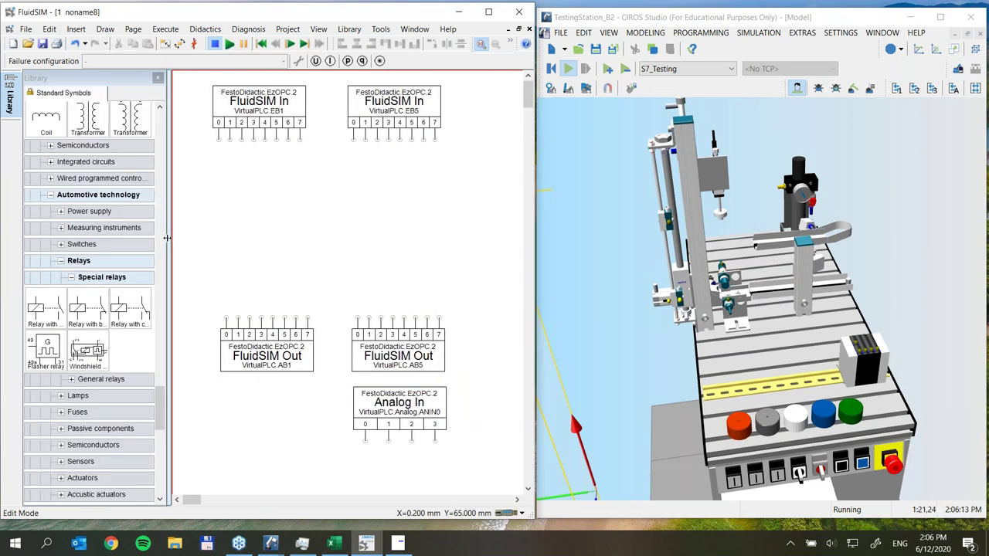
left_click_drag(161, 407, 190, 261)
scroll(135, 242, "up", 10)
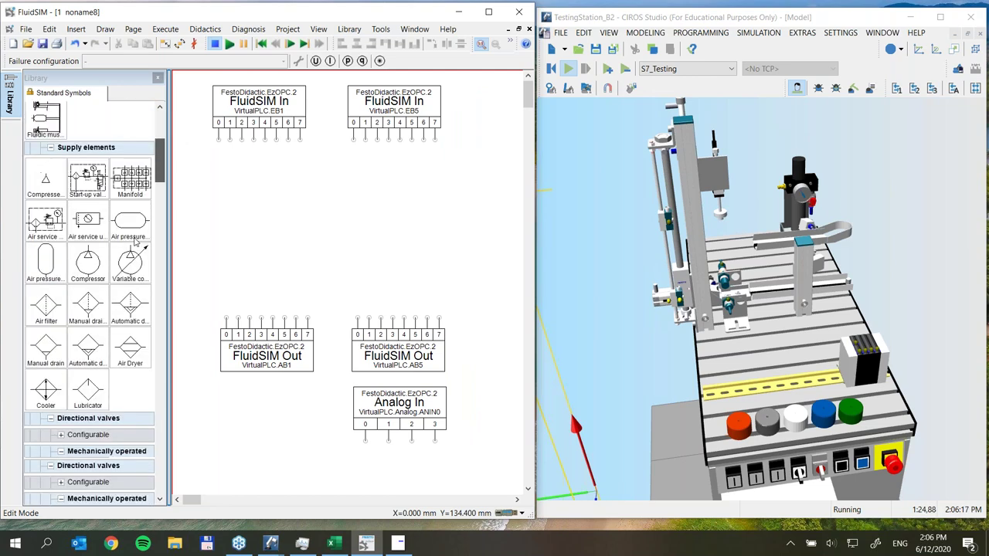
scroll(135, 242, "down", 15)
scroll(152, 331, "up", 8)
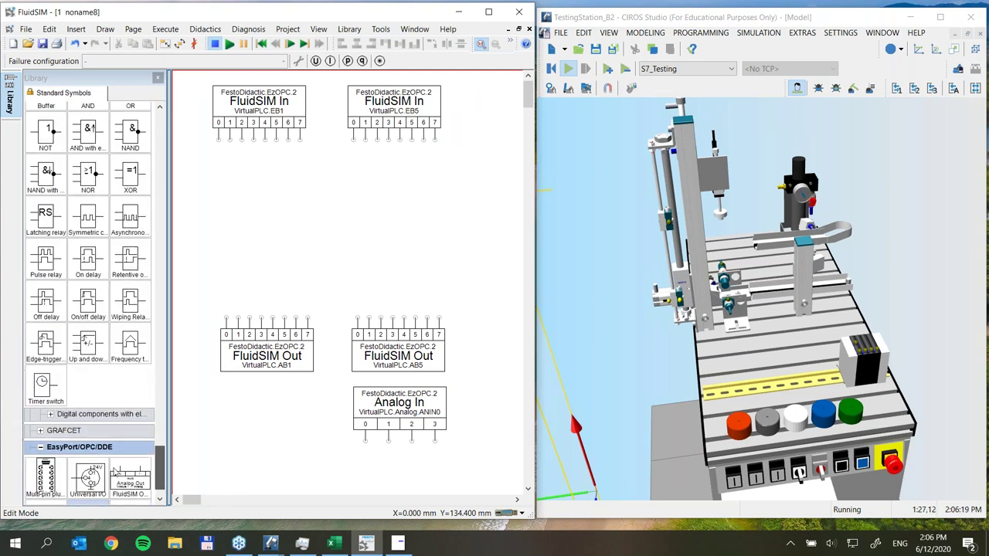
scroll(151, 331, "up", 5)
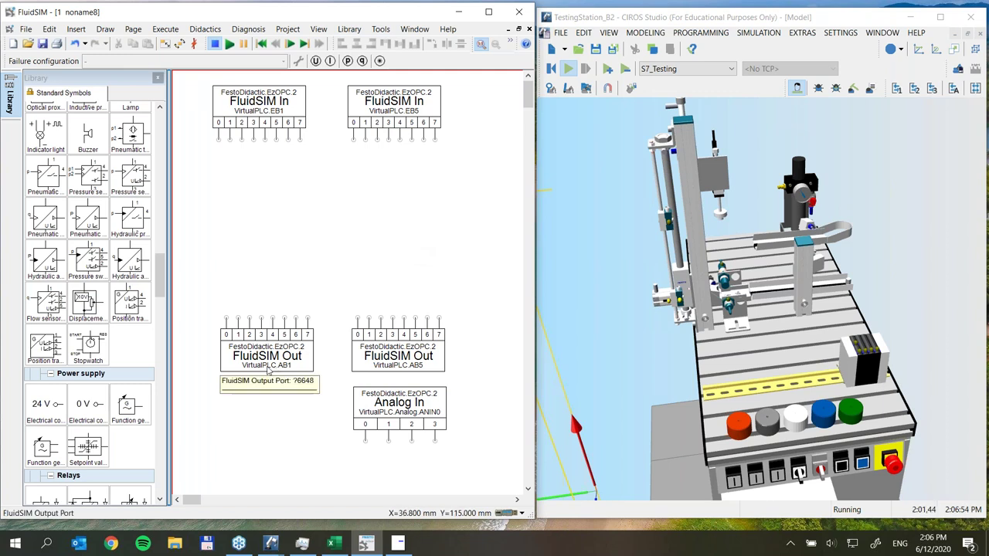
Nudge the Analog In block slightly upward and select the AB1, AB5 and EB1 blocks
left_click_drag(400, 404, 400, 396)
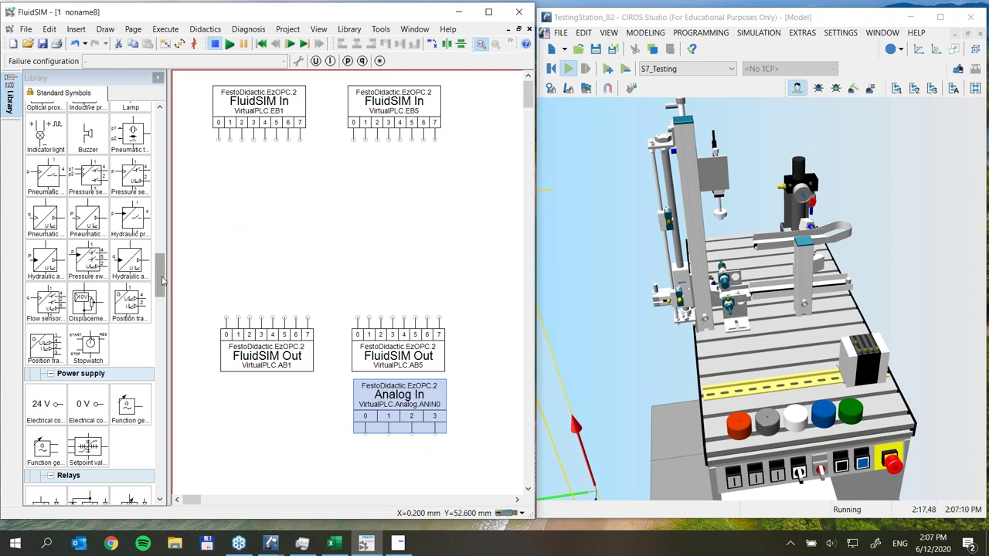
left_click_drag(162, 279, 161, 282)
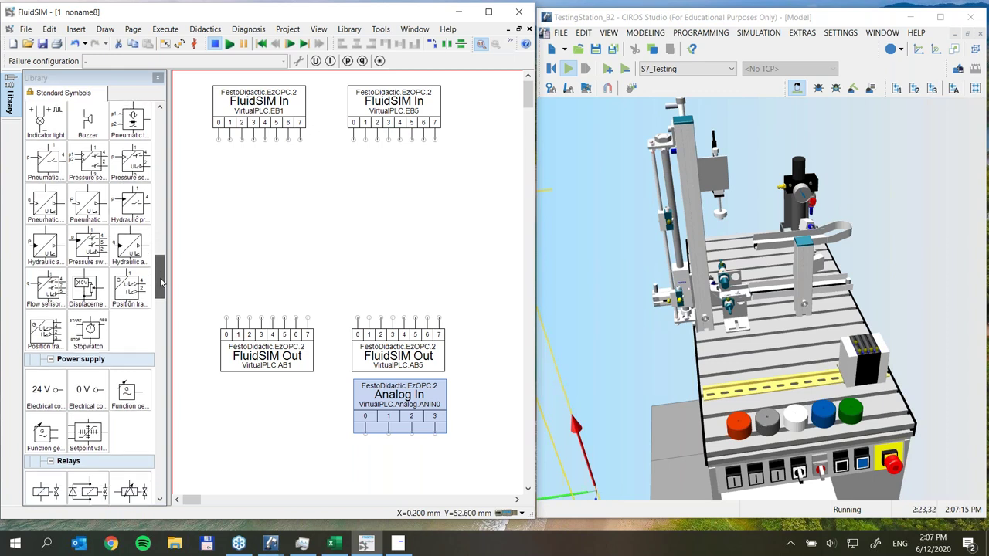
left_click(267, 348)
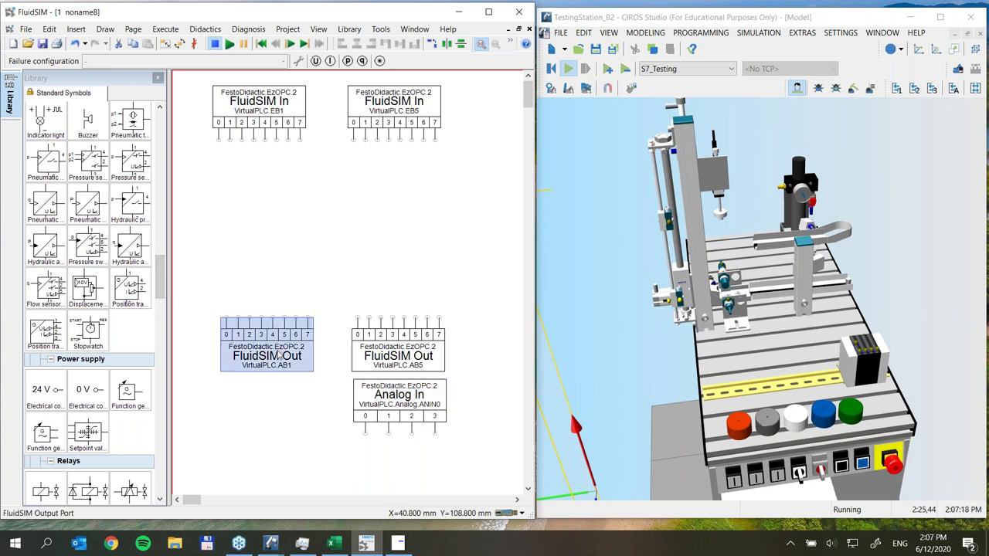
left_click(384, 340)
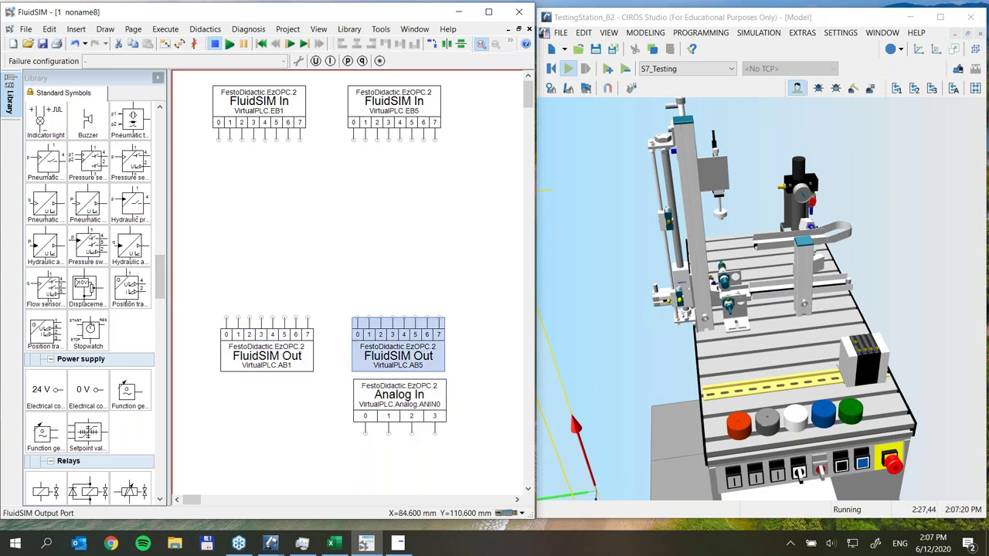
left_click(251, 104)
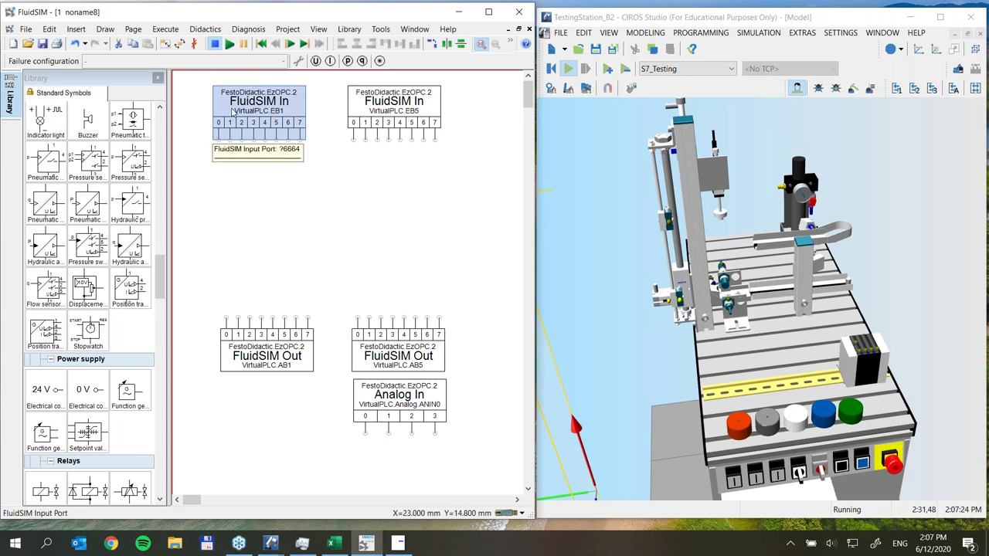
Expand the Miscellaneous category in the component library
scroll(148, 315, "down", 10)
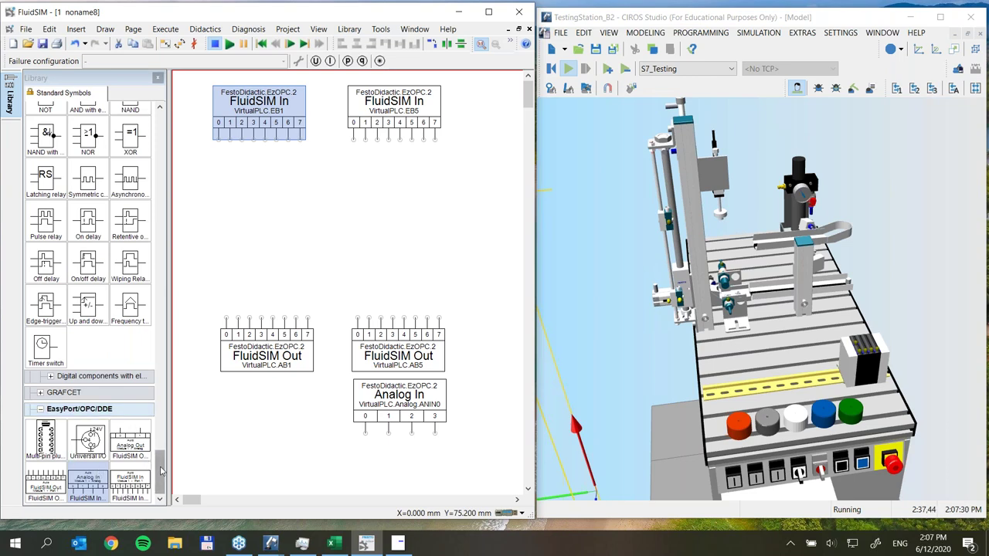
scroll(161, 469, "up", 5)
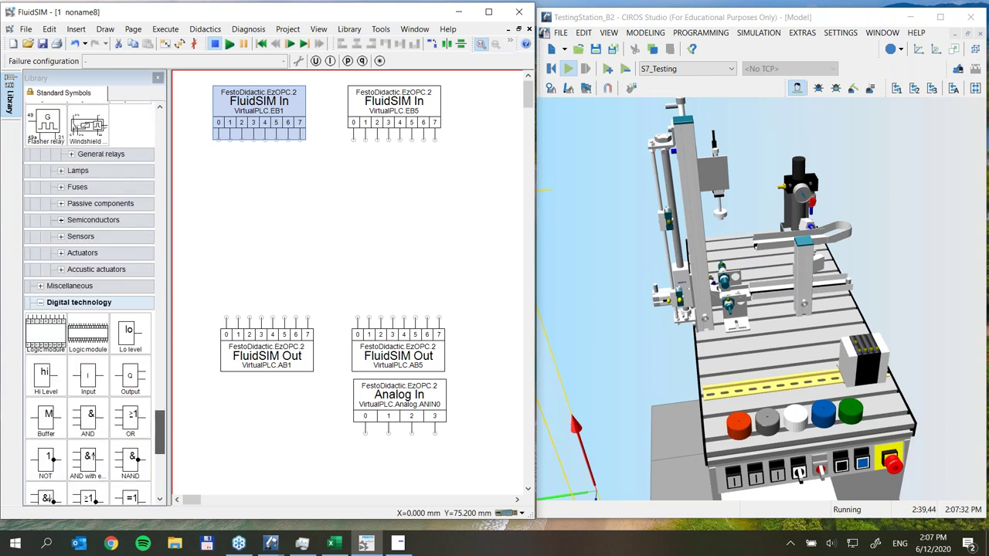
left_click(40, 286)
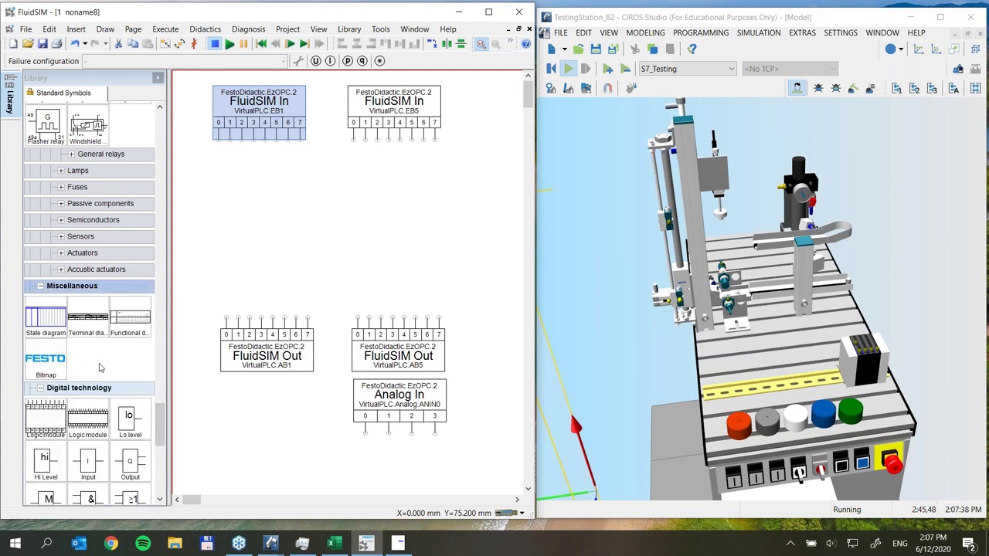
Drag a detent switch (make) from the library onto the canvas above FluidSIM Out
left_click_drag(162, 418, 151, 485)
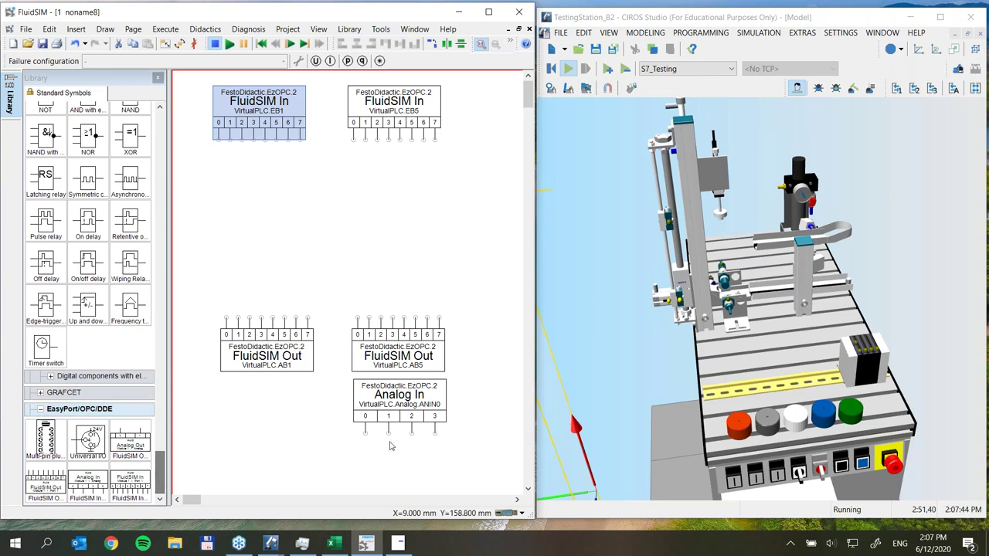
left_click_drag(159, 474, 159, 336)
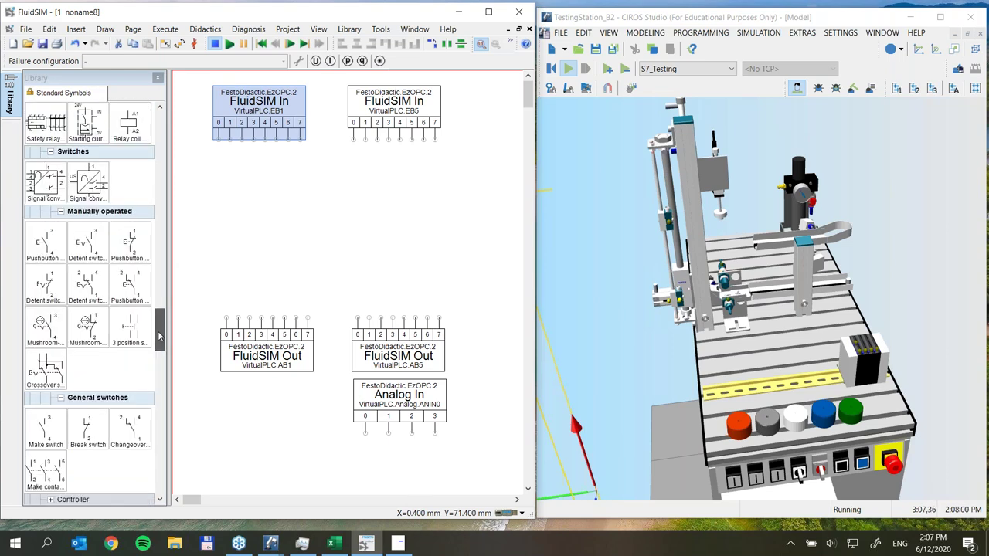
left_click_drag(85, 245, 258, 227)
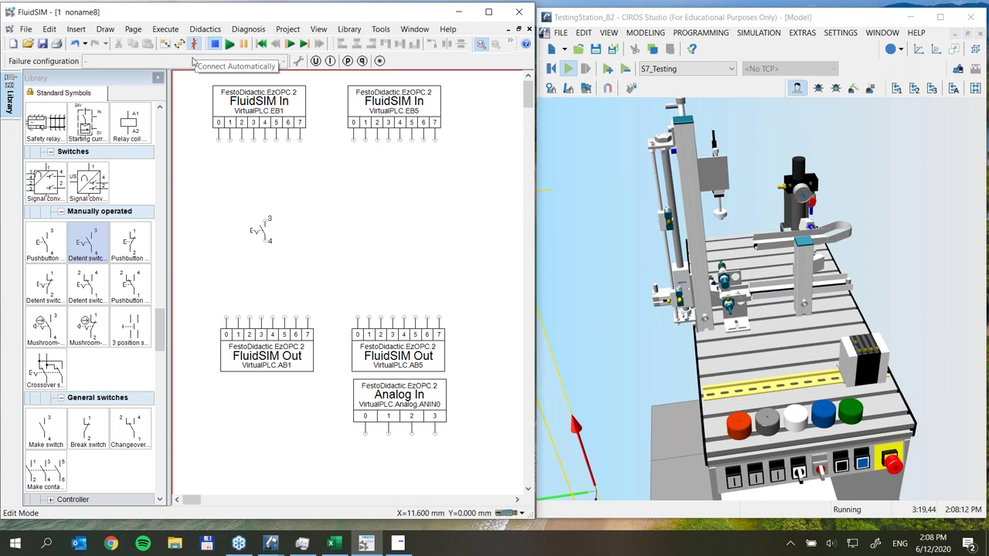
Add more detent switches, arranging them in a column above FluidSIM Out
left_click_drag(255, 232, 218, 275)
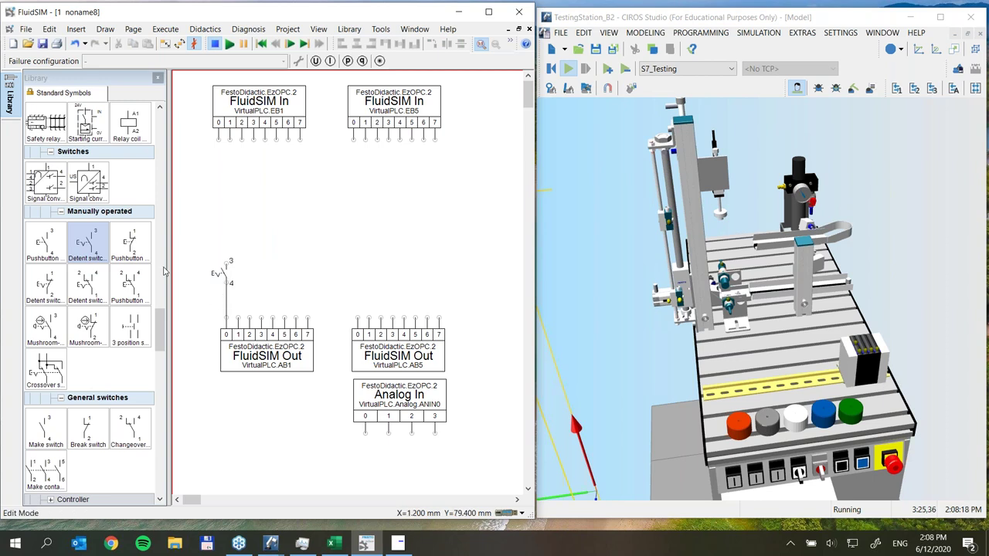
left_click_drag(87, 244, 232, 238)
left_click_drag(117, 244, 242, 199)
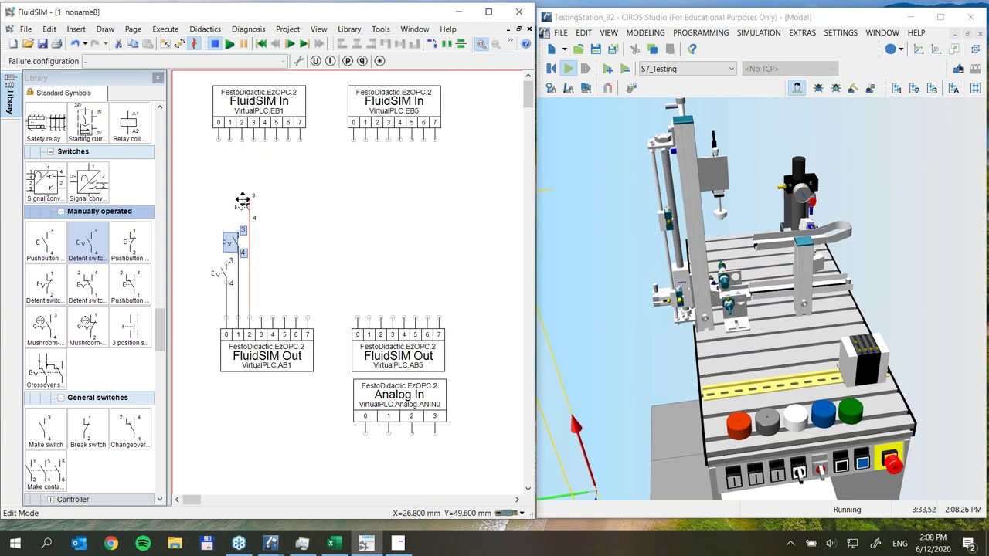
left_click_drag(242, 199, 243, 203)
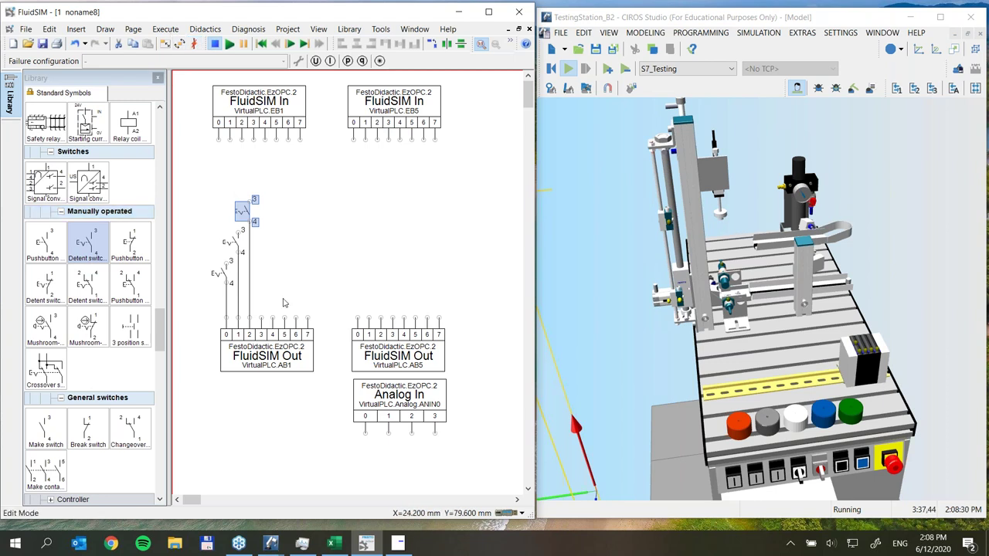
left_click(295, 276)
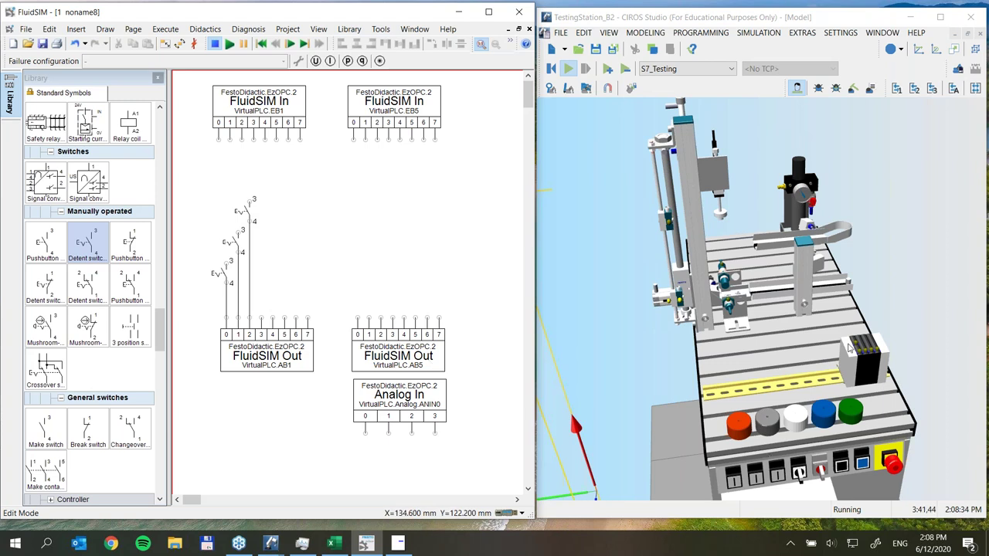
left_click_drag(87, 243, 330, 230)
left_click(309, 287)
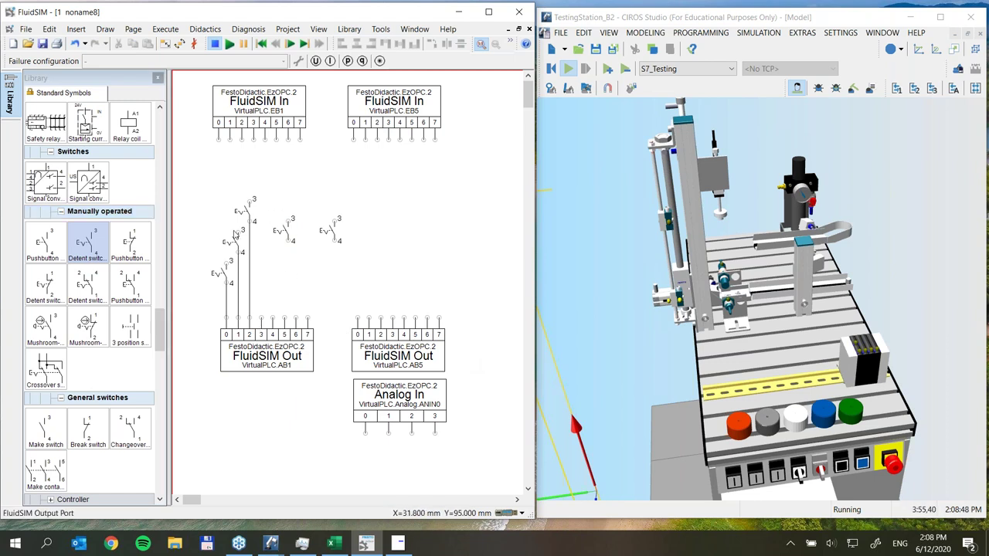
Move the switches and FluidSIM Out lower, then wire each switch's terminal 4 to Out inputs
left_click_drag(222, 209, 332, 384)
left_click_drag(285, 356, 277, 433)
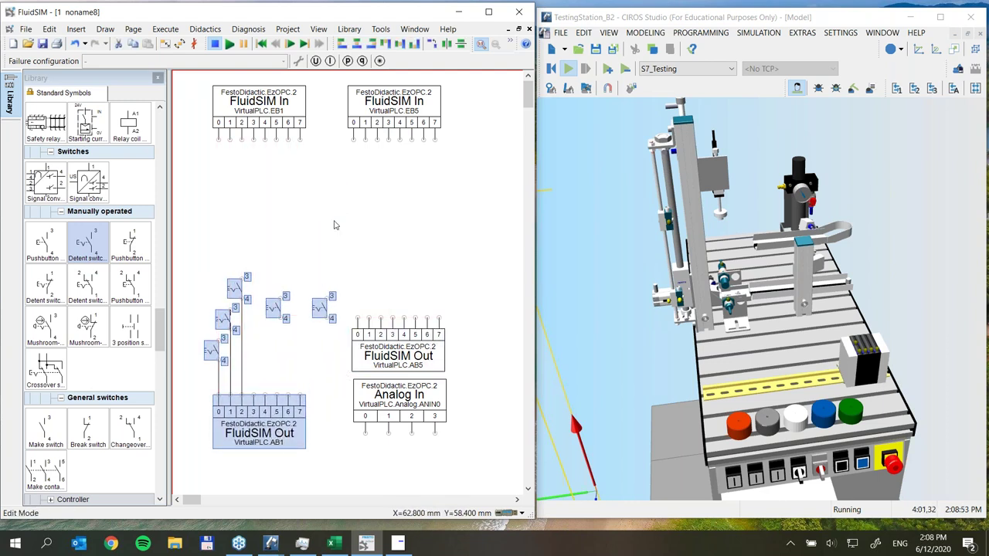
left_click(333, 225)
mouse_move(285, 318)
left_mouse_down()
mouse_move(253, 356)
mouse_move(253, 385)
mouse_move(253, 338)
left_mouse_up()
left_click_drag(252, 385, 252, 390)
left_click_drag(321, 307, 307, 306)
mouse_move(301, 344)
left_mouse_down()
mouse_move(265, 347)
mouse_move(265, 395)
left_mouse_up()
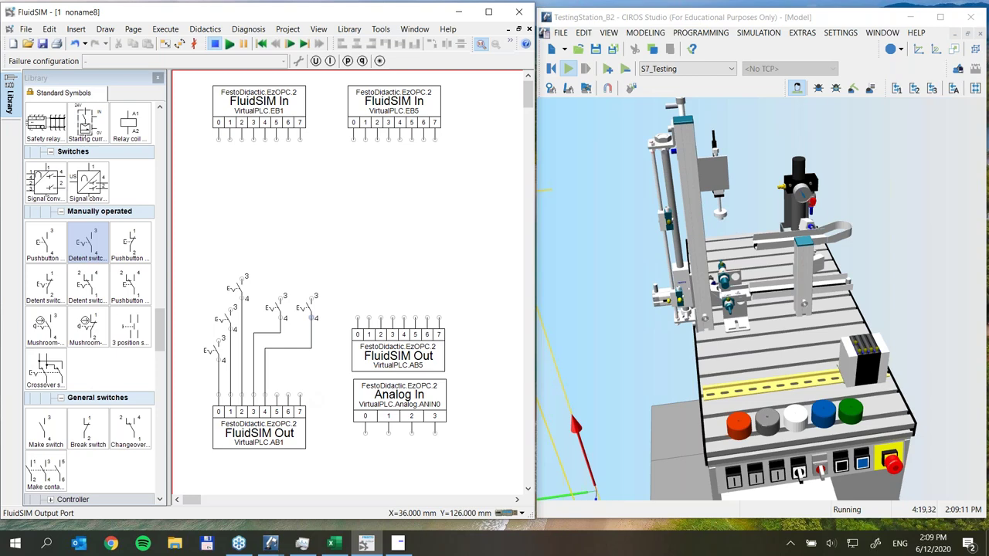
Place a 24 V supply on the canvas
scroll(161, 315, "up", 2)
scroll(160, 315, "up", 12)
left_click_drag(46, 198, 508, 454)
Run a common 24 V line and wire each switch's terminal 3 to it
left_click_drag(441, 425, 456, 425)
left_click(260, 243)
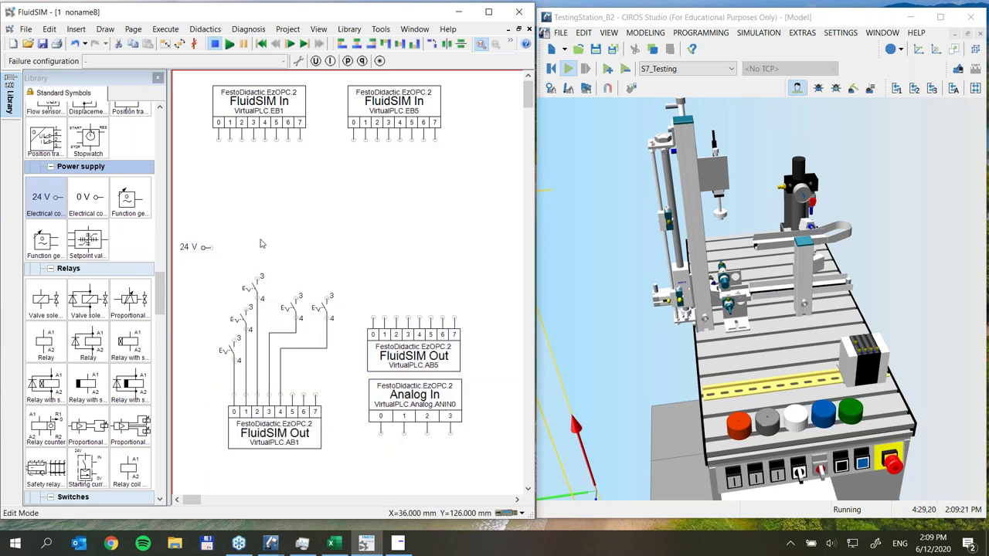
mouse_move(211, 248)
left_mouse_down()
mouse_move(329, 390)
mouse_move(326, 298)
mouse_move(295, 280)
mouse_move(296, 248)
left_mouse_up()
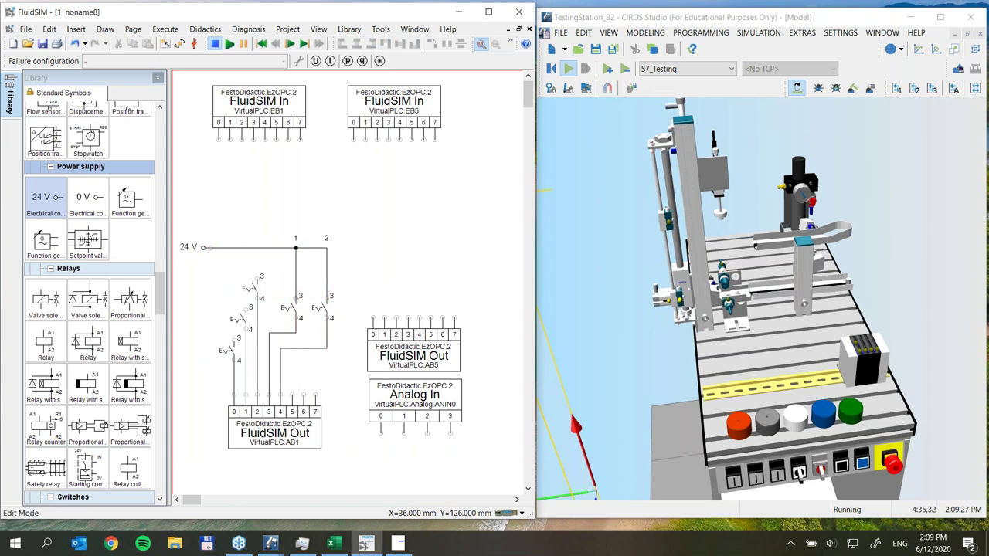
mouse_move(262, 276)
left_mouse_down()
mouse_move(258, 248)
mouse_move(250, 307)
left_mouse_up()
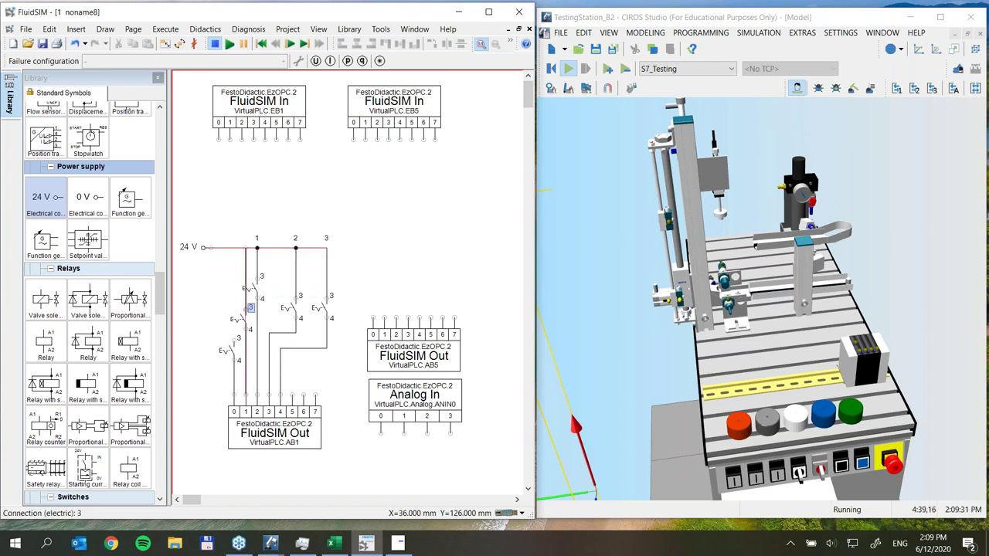
left_click_drag(241, 139, 247, 248)
left_click(257, 286)
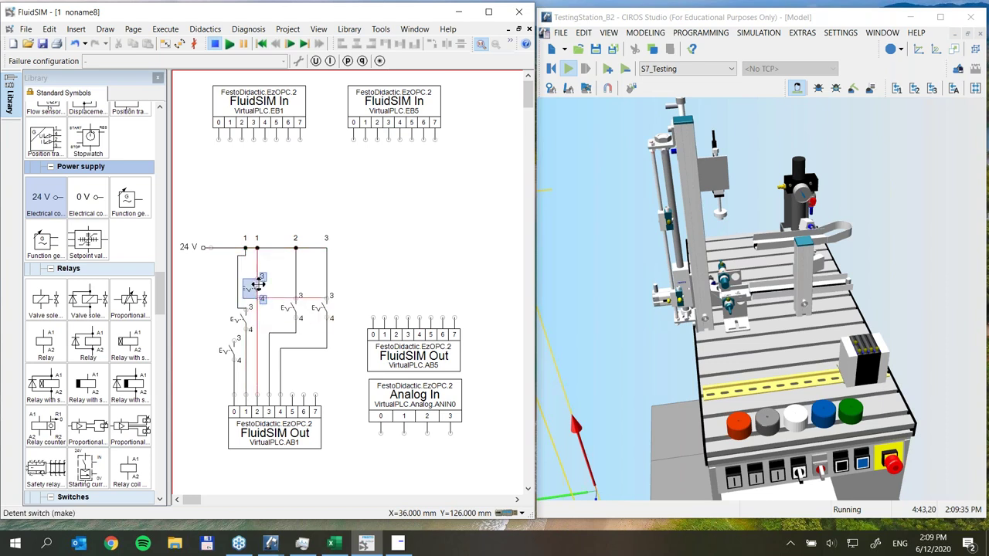
left_click_drag(257, 286, 265, 286)
Reposition the lower-left switch, delete the stray wire from FluidSIM In bit 0, and add three lamps below FluidSIM In
left_click(246, 282)
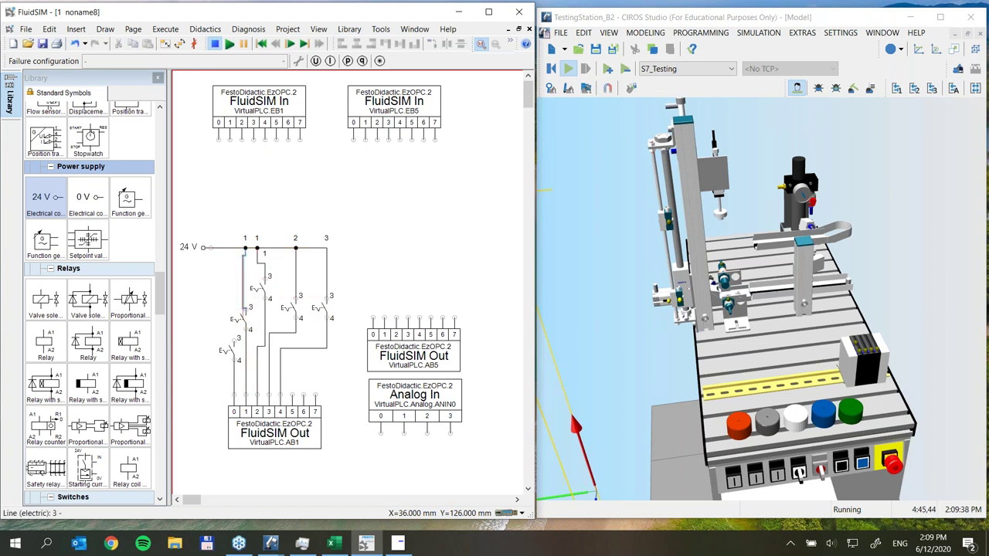
left_click(232, 348)
left_click_drag(235, 349, 219, 139)
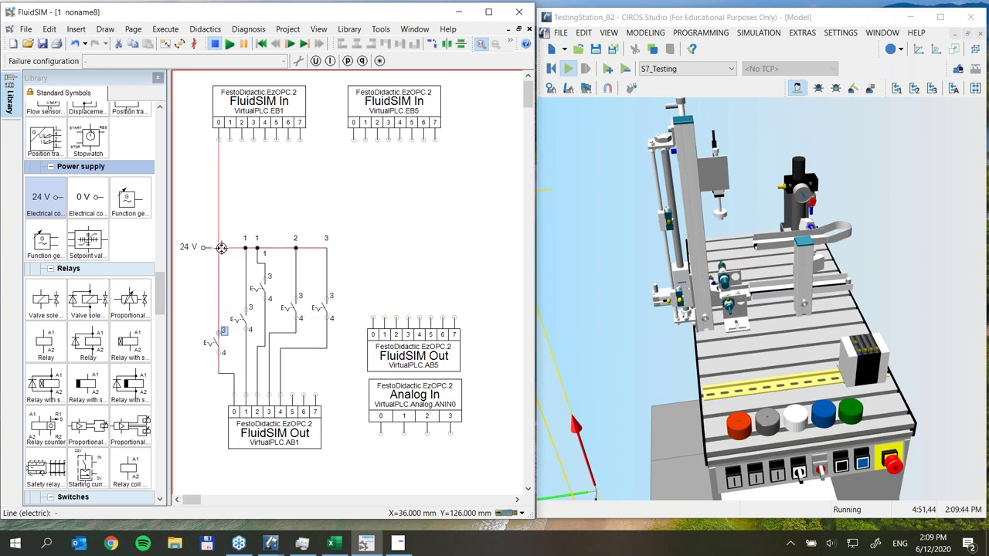
key("Delete")
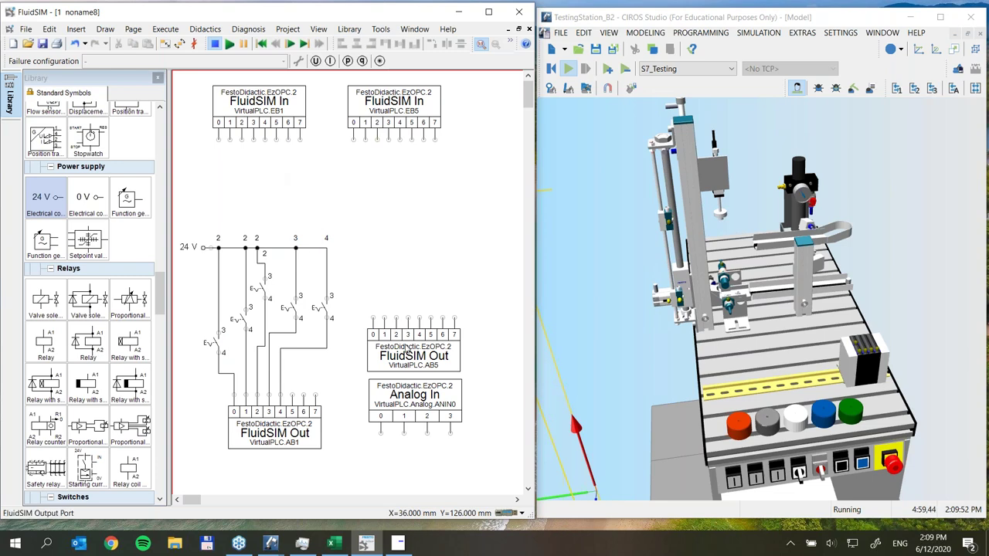
left_click_drag(161, 303, 165, 271)
left_click_drag(130, 157, 288, 171)
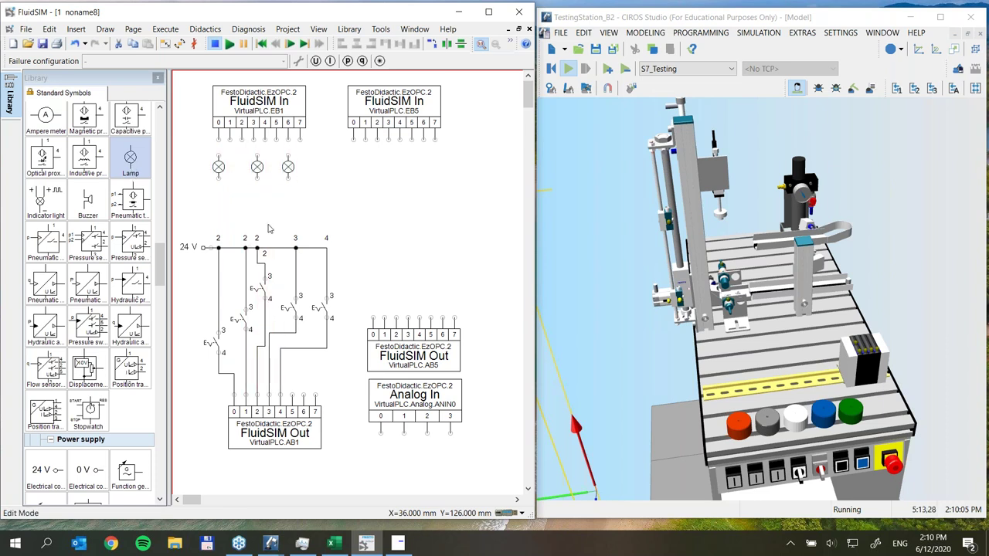
Check the sensor rows in the Excel I/O list and wire the first lamp to FluidSIM In pin 1
left_click_drag(219, 157, 218, 140)
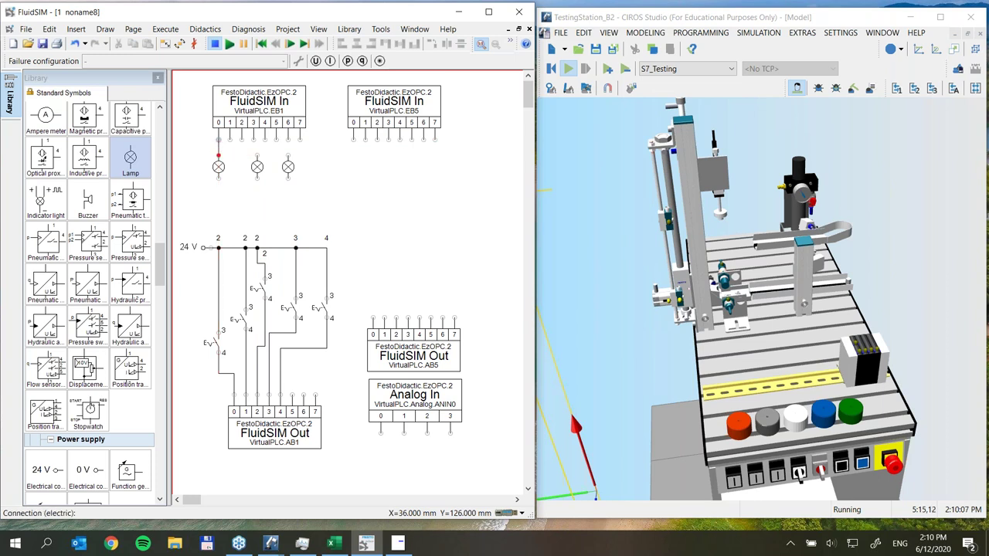
left_click(218, 166)
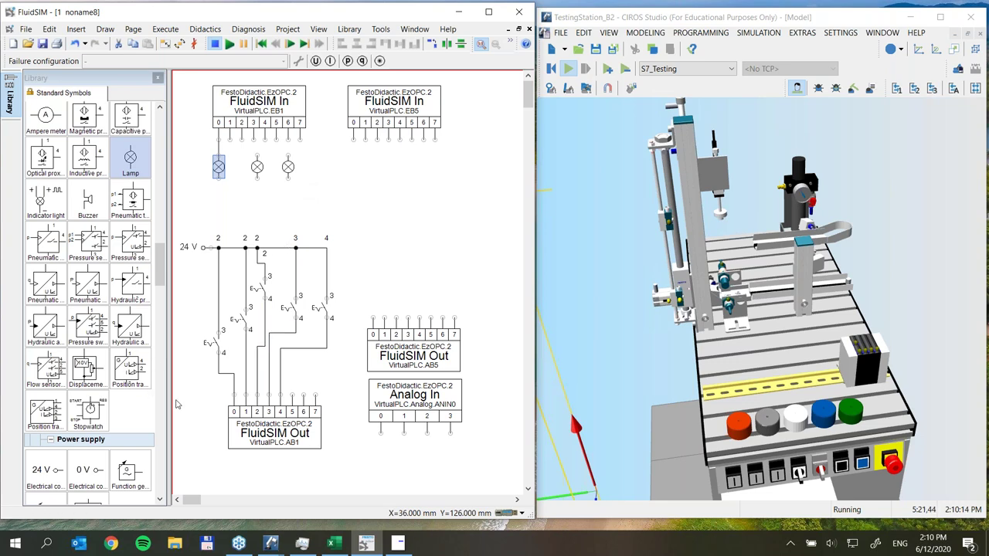
left_click(335, 545)
left_click_drag(563, 25, 628, 17)
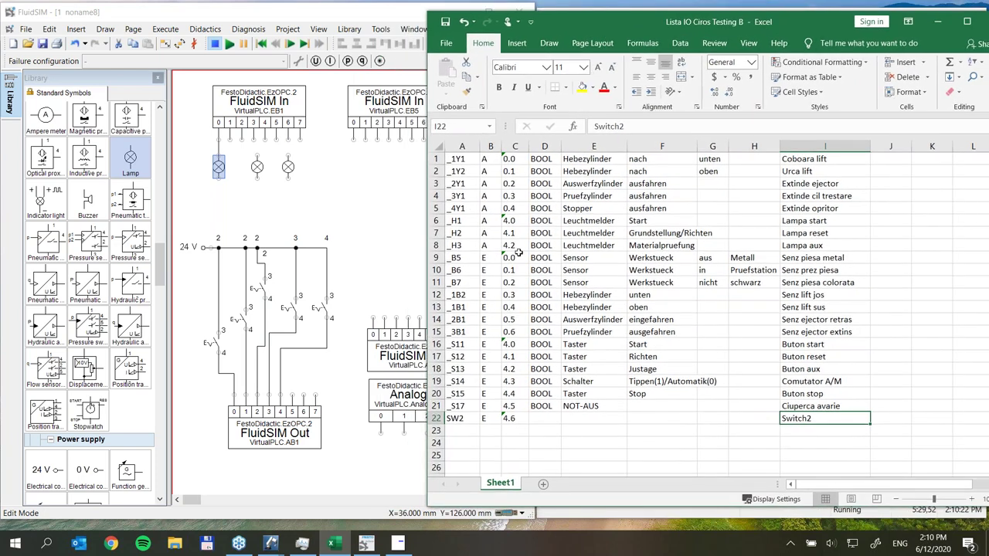
left_click(836, 257)
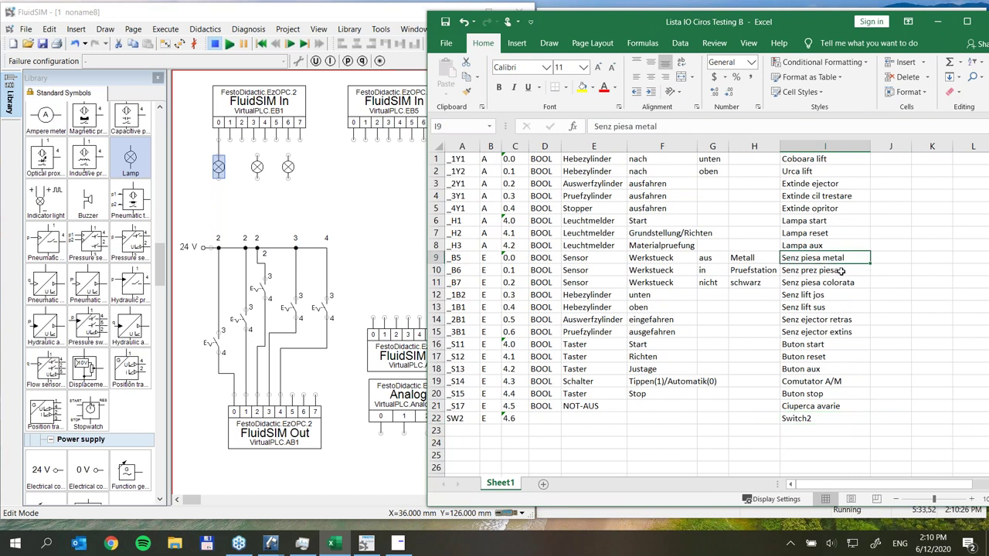
left_click(841, 270)
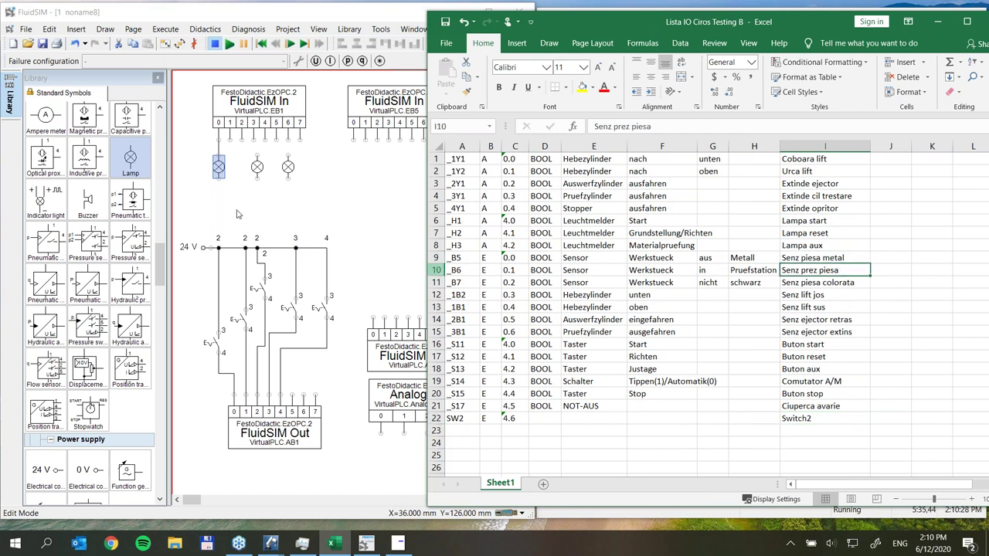
left_click(218, 147)
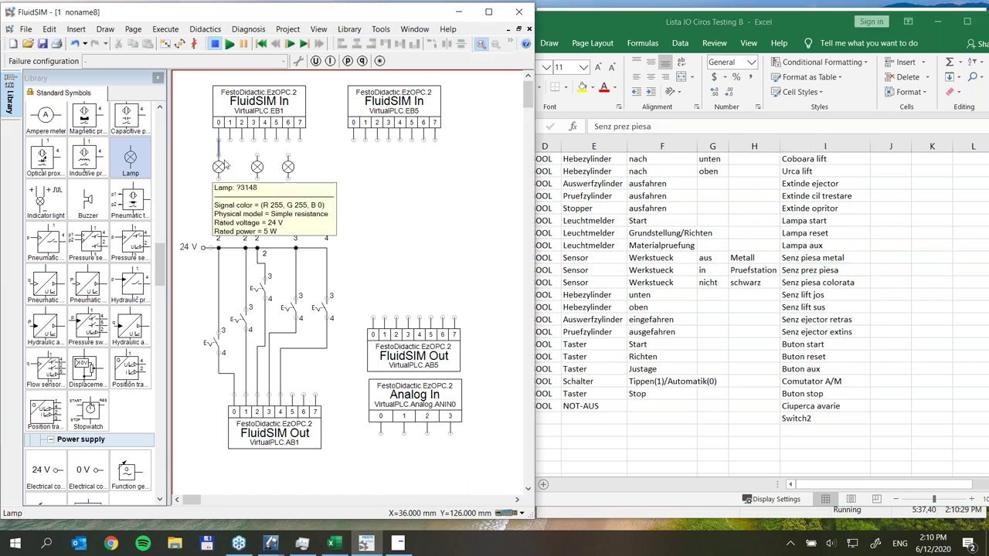
mouse_move(231, 139)
left_mouse_down()
mouse_move(221, 157)
mouse_move(228, 185)
mouse_move(239, 185)
left_mouse_up()
left_click(268, 220)
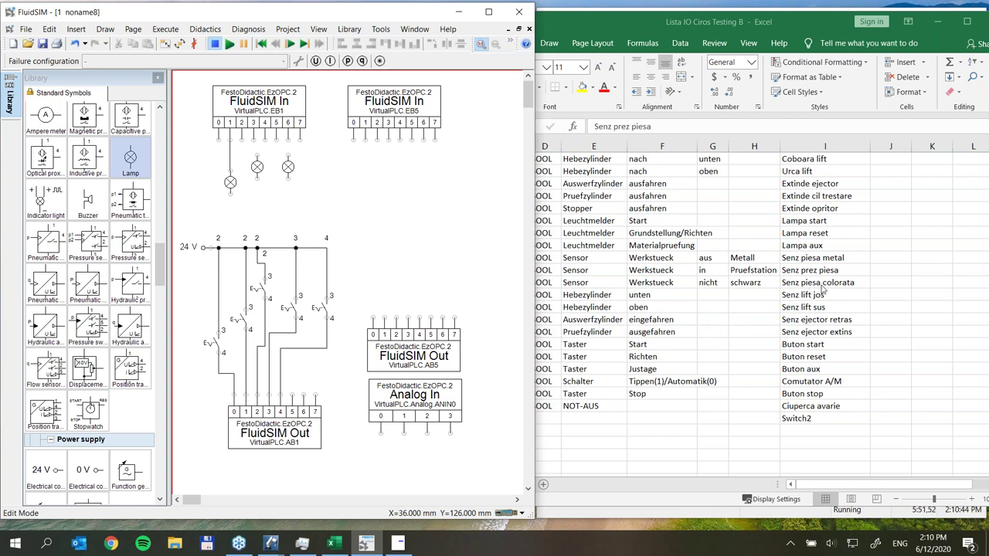
Check the ejector signal entries and wire the middle lamp to FluidSIM In input 5
left_click(822, 324)
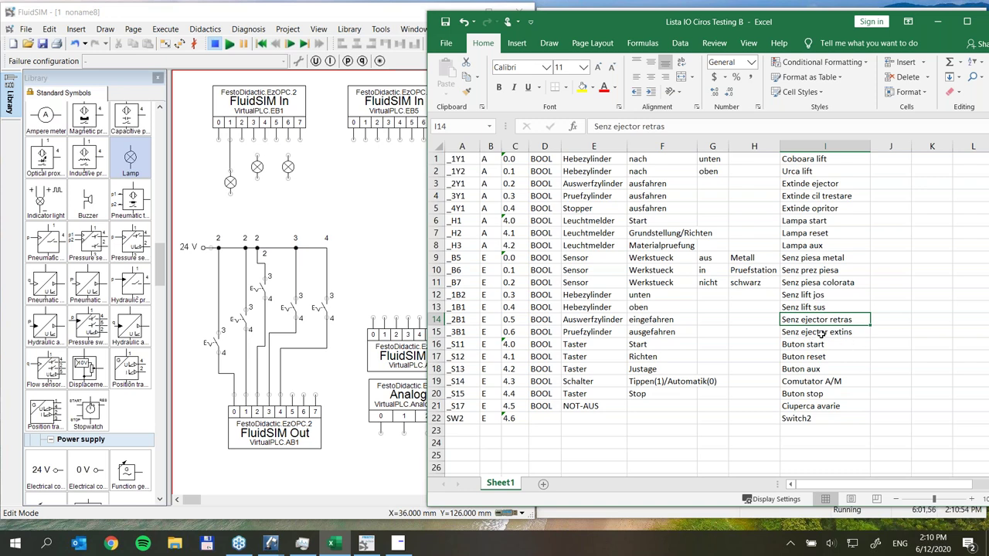
left_click(821, 332)
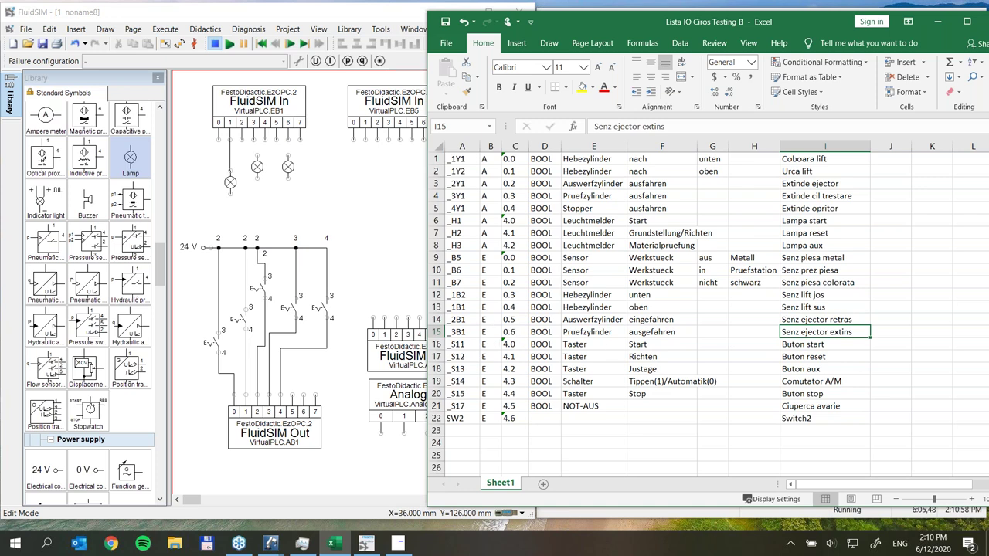
left_click(259, 170)
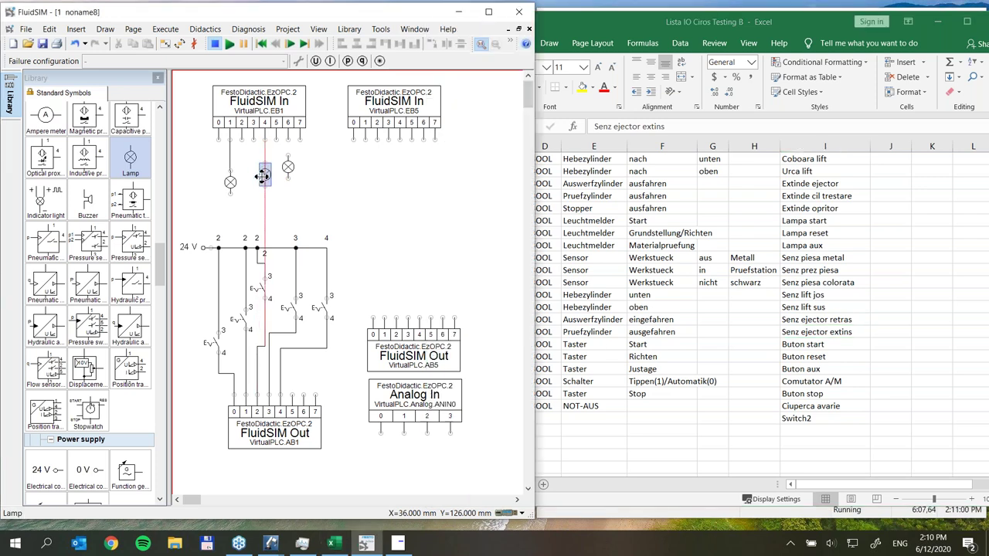
left_click_drag(257, 160, 288, 182)
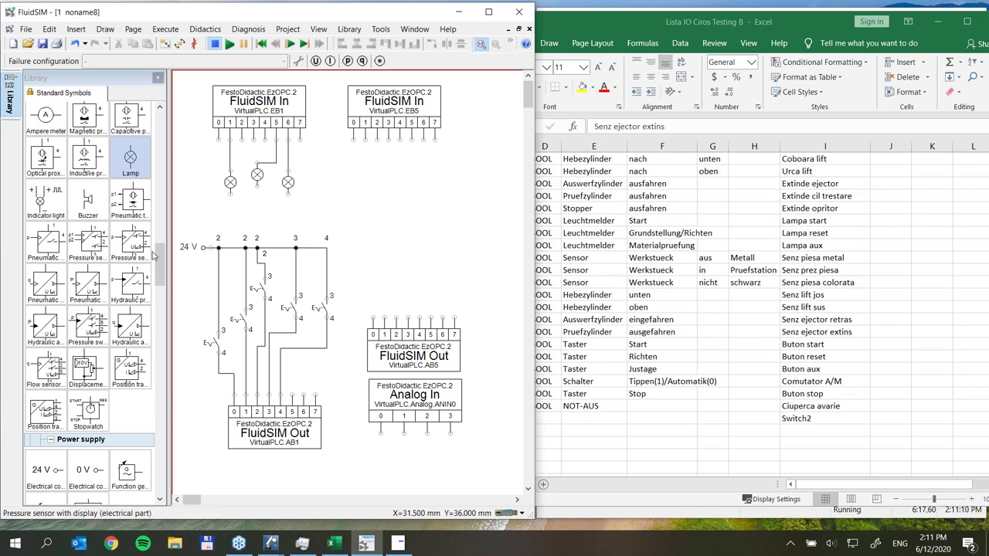
mouse_move(160, 265)
left_mouse_down()
mouse_move(158, 190)
mouse_move(144, 260)
left_mouse_up()
Place a 0 V connection and shift the FluidSIM Out and Analog In blocks up and right
scroll(144, 259, "up", 2)
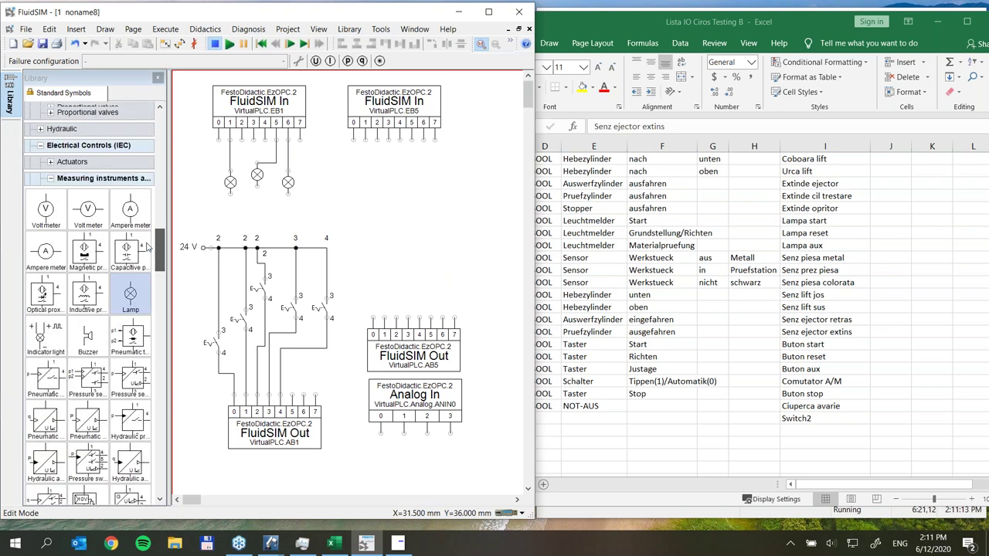
scroll(116, 240, "down", 8)
mouse_move(87, 192)
left_mouse_down()
mouse_move(199, 218)
mouse_move(286, 203)
mouse_move(288, 194)
mouse_move(257, 202)
mouse_move(258, 217)
mouse_move(230, 217)
left_mouse_up()
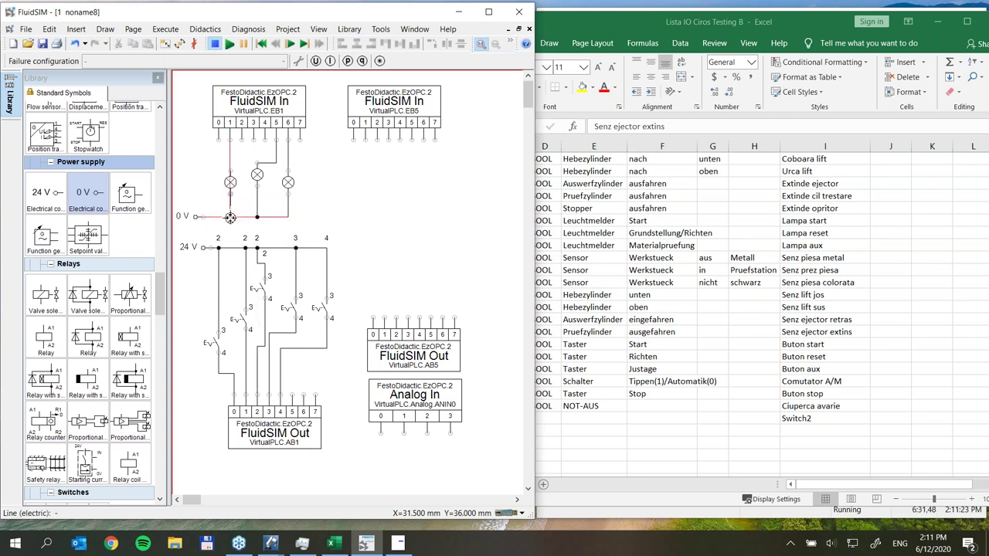
left_click_drag(351, 297, 494, 446)
left_click_drag(460, 393, 487, 324)
left_click(510, 371)
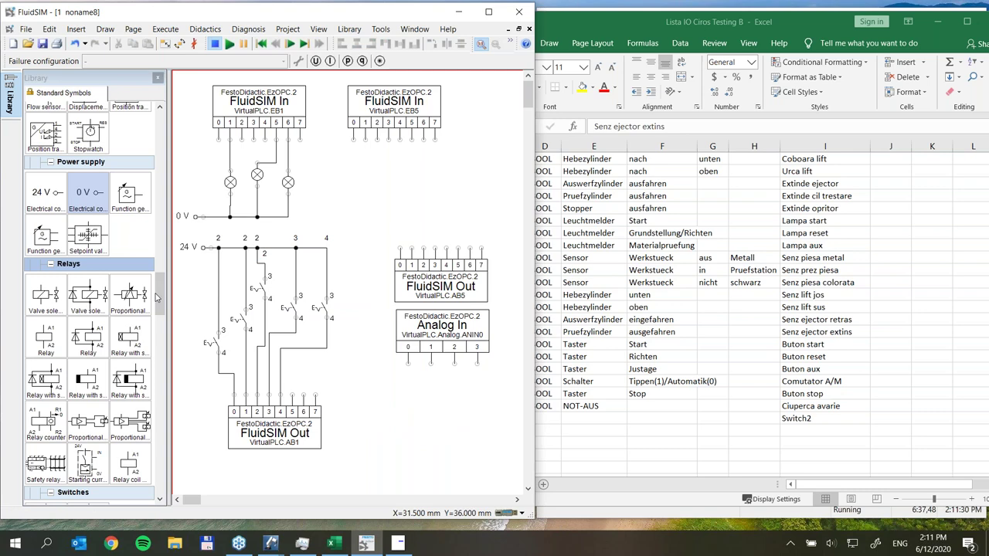
Wire a voltmeter from Analog In pin 0 to a copied 0 V connection, with CIROS Studio showing
left_click_drag(160, 298, 163, 259)
left_click_drag(45, 140, 408, 402)
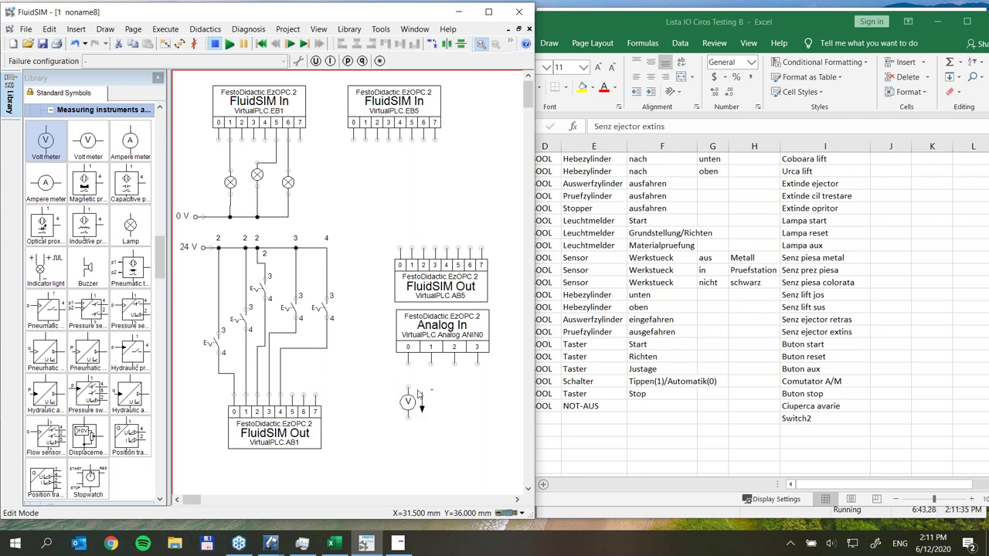
left_click(399, 374)
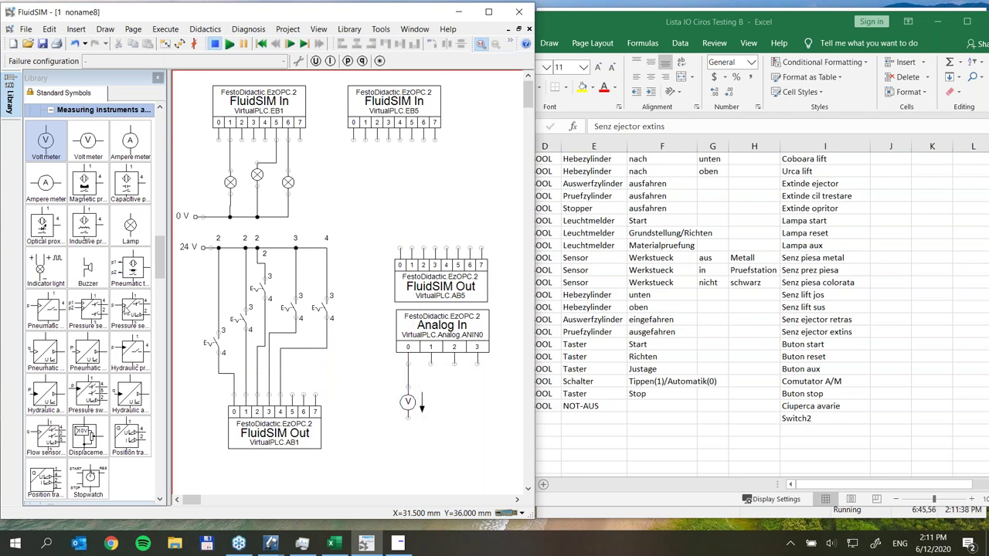
left_click_drag(159, 257, 158, 249)
scroll(144, 255, "up", 5)
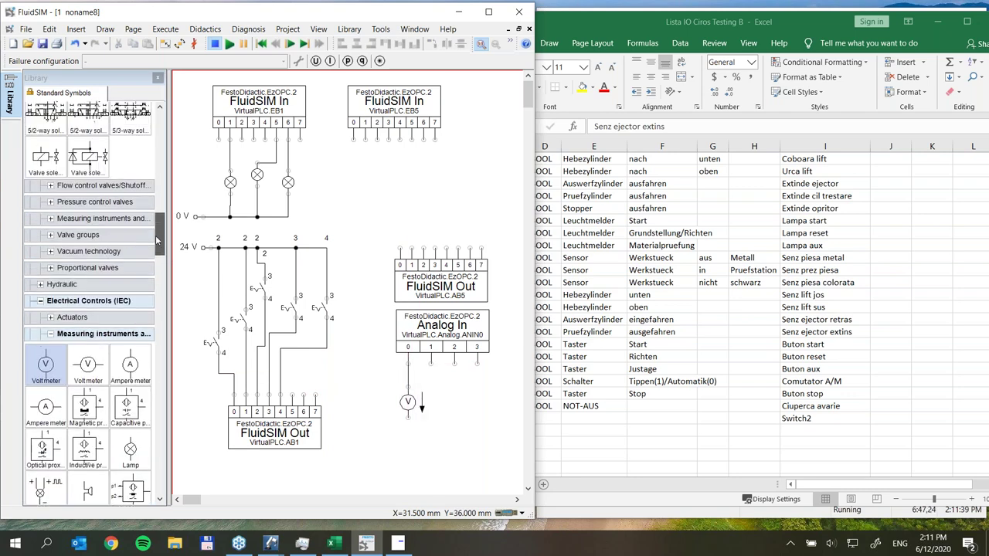
scroll(145, 255, "down", 8)
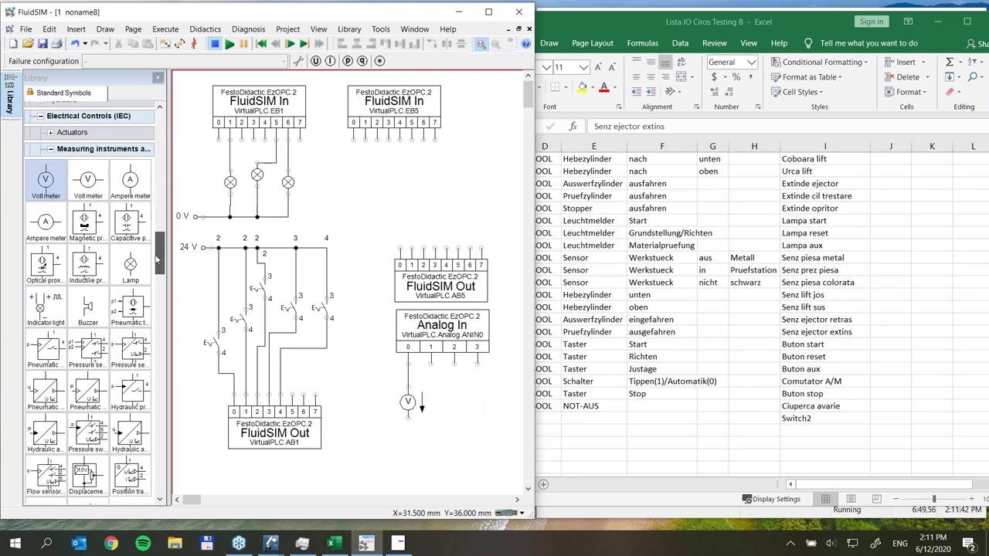
left_click(198, 217)
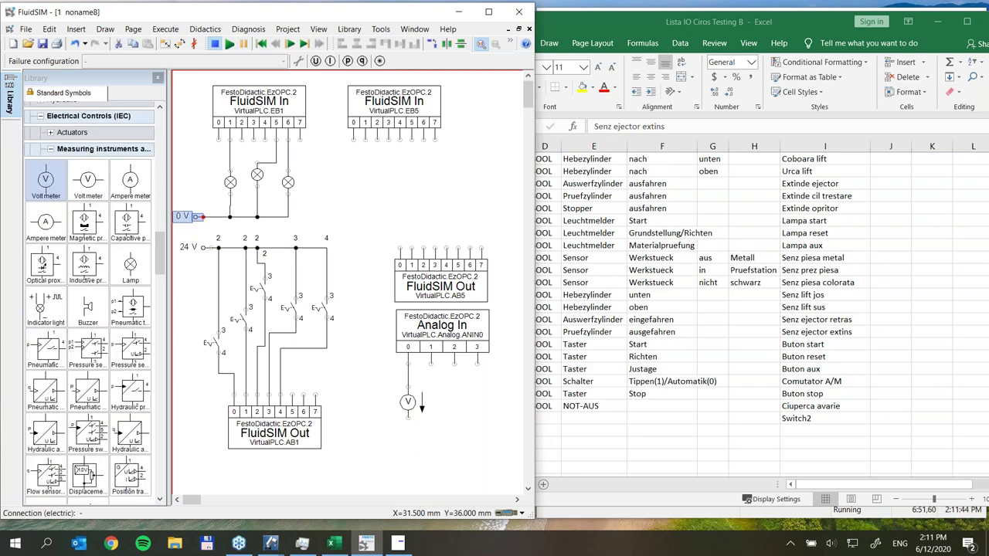
left_click_drag(201, 217, 374, 435)
left_click(418, 446)
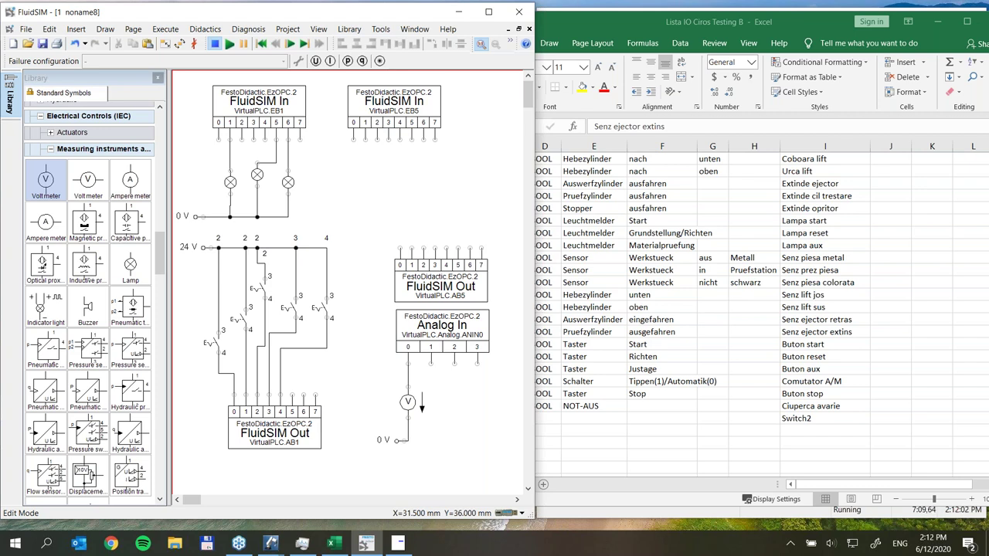
left_click(937, 22)
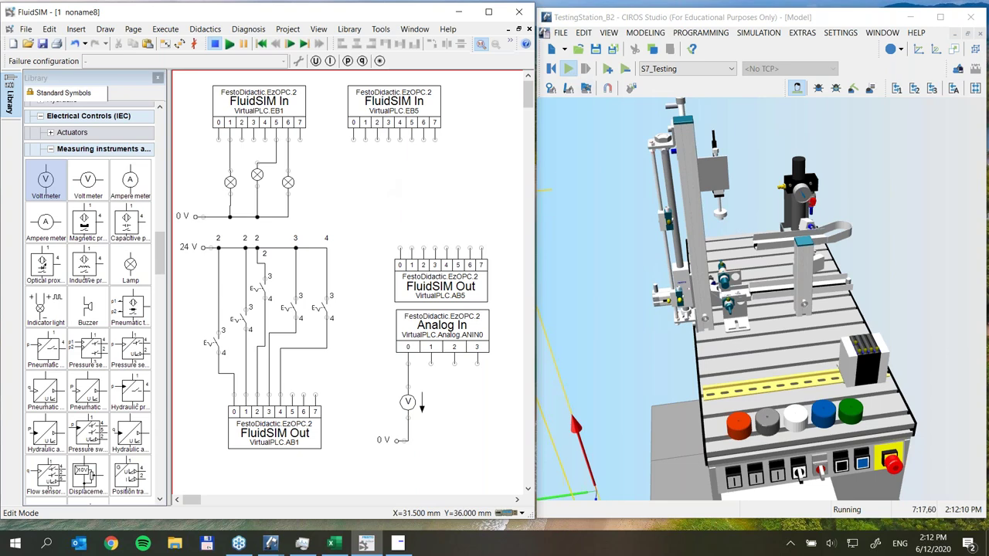
Start the circuit simulation and toggle the leftmost switch to test output 0
left_click(303, 544)
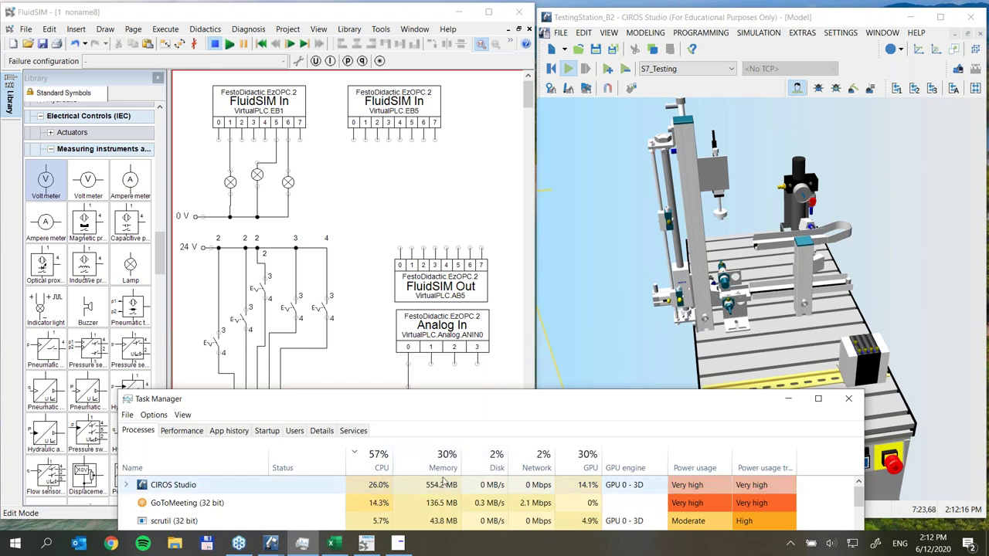
left_click(789, 400)
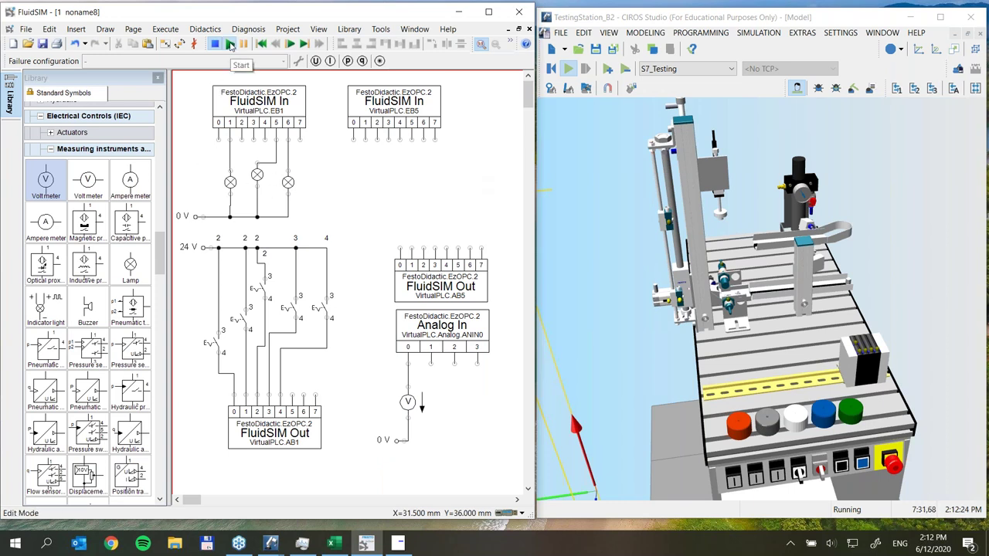
left_click(230, 44)
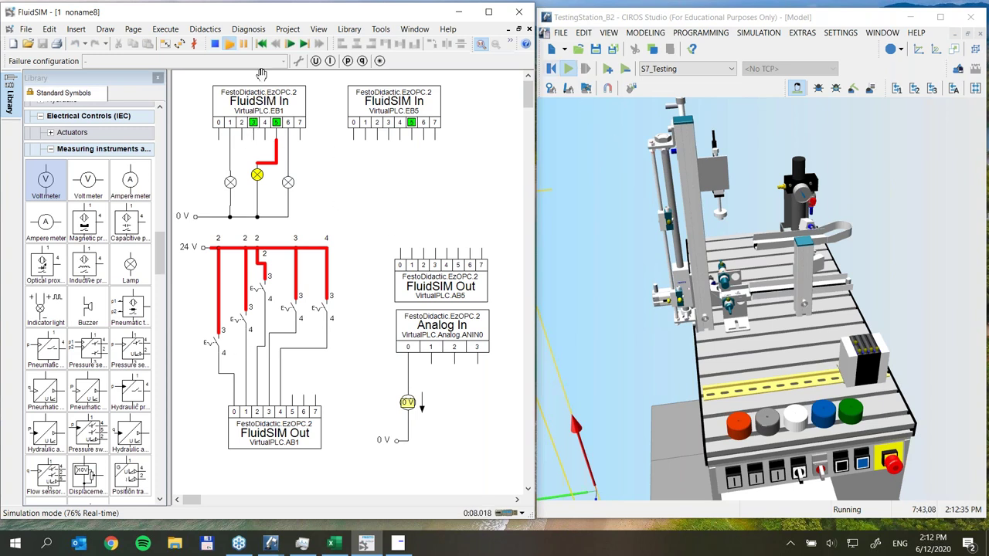
left_click(210, 343)
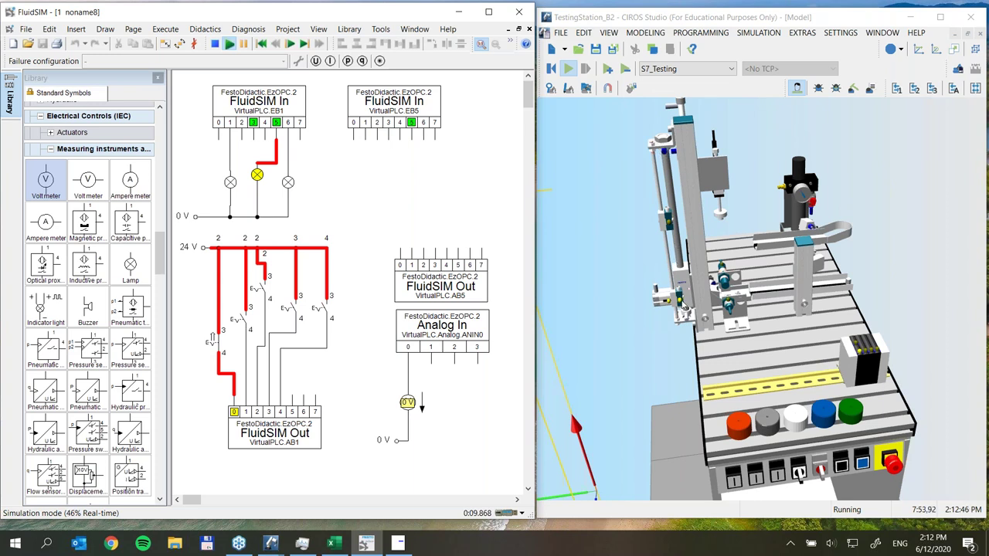
left_click(211, 340)
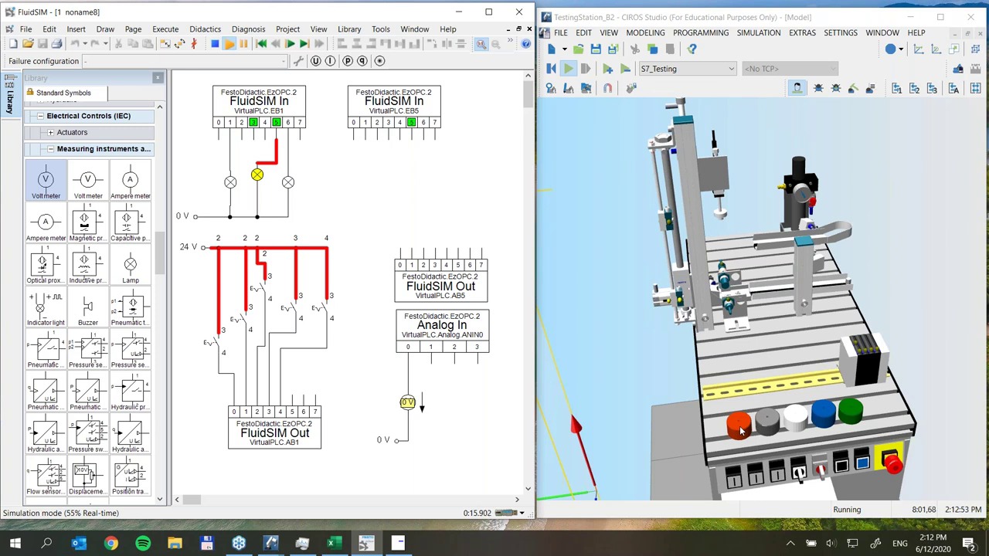
Feed a workpiece with the red station button, toggling switches for outputs 1, 3, 2 and reading the voltmeter
left_click(741, 430)
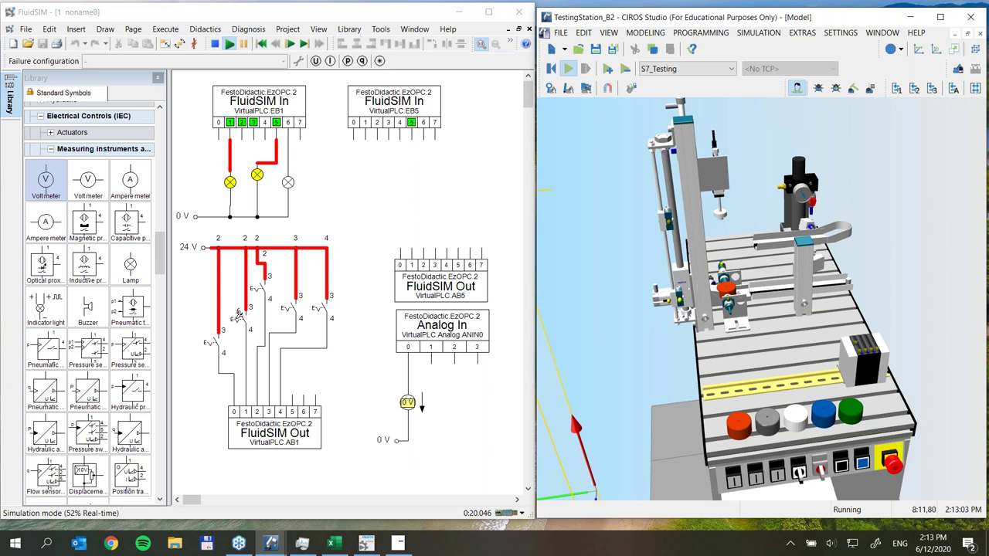
left_click(240, 313)
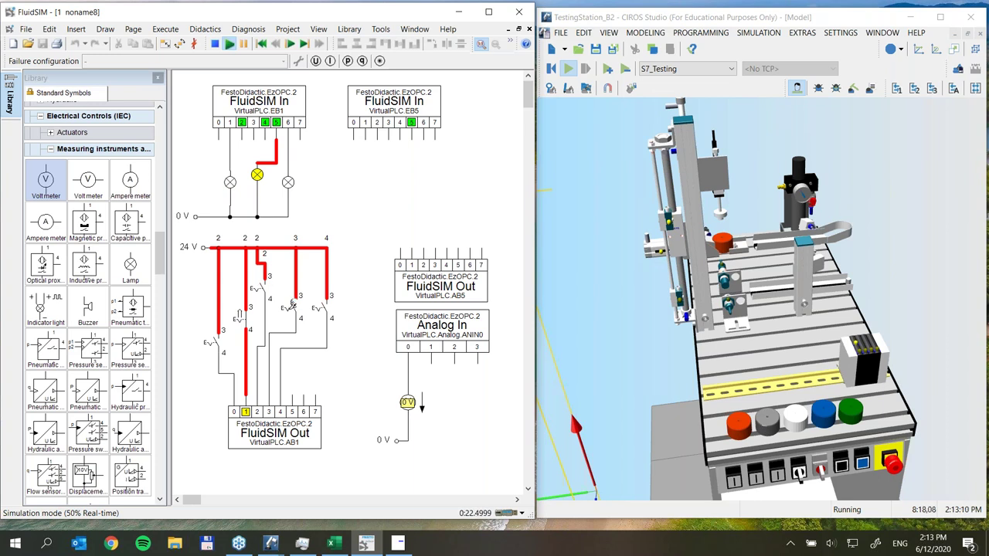
left_click(289, 305)
left_click(408, 408)
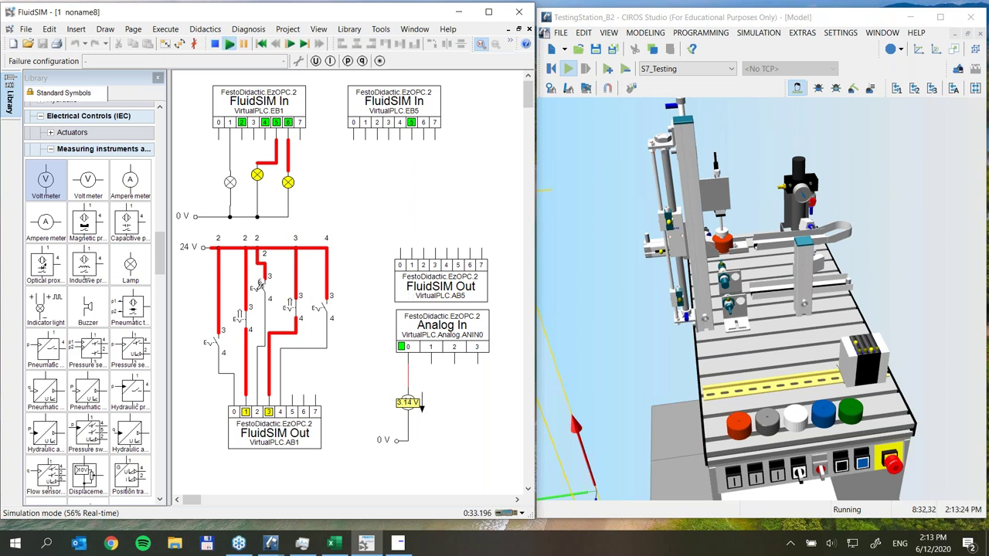
left_click(260, 283)
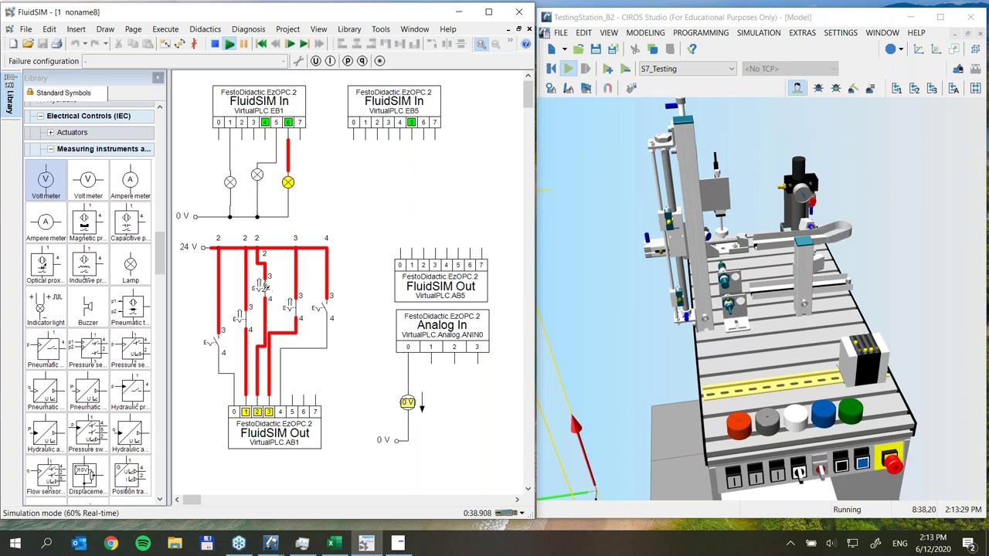
left_click(264, 287)
left_click(294, 303)
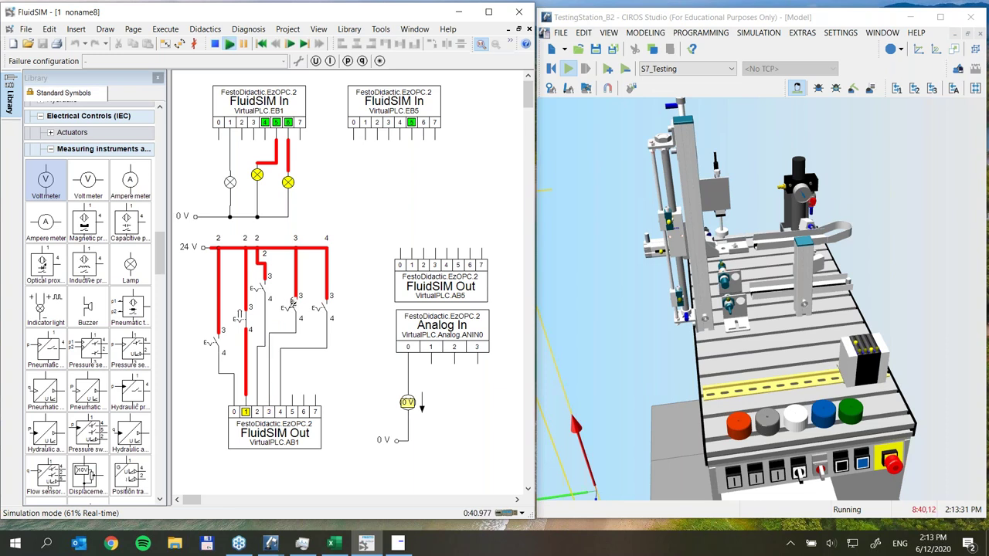
left_click(241, 315)
left_click(213, 337)
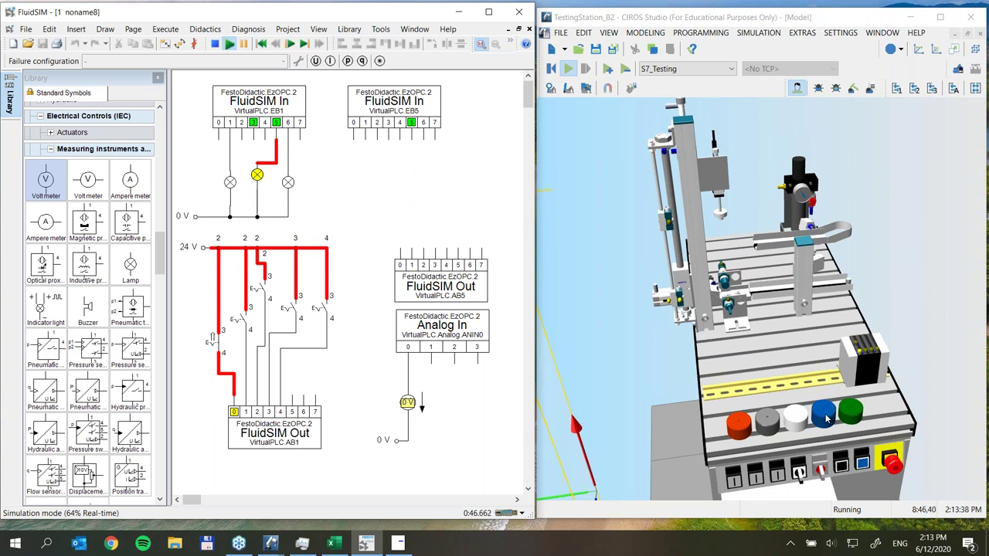
Press the station's blue button and cycle switches for outputs 1, 3, 4, 2 and 0
left_click(825, 418)
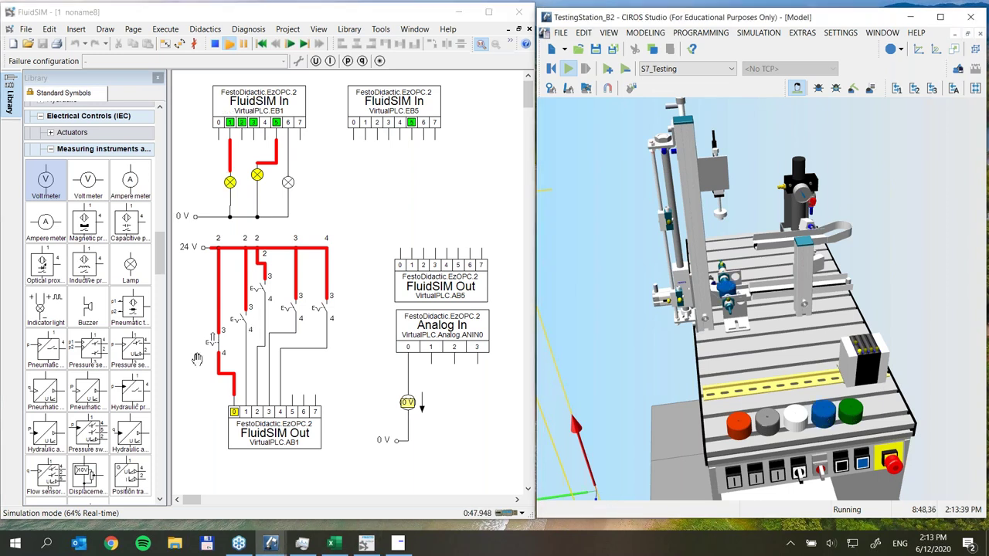
left_click(241, 315)
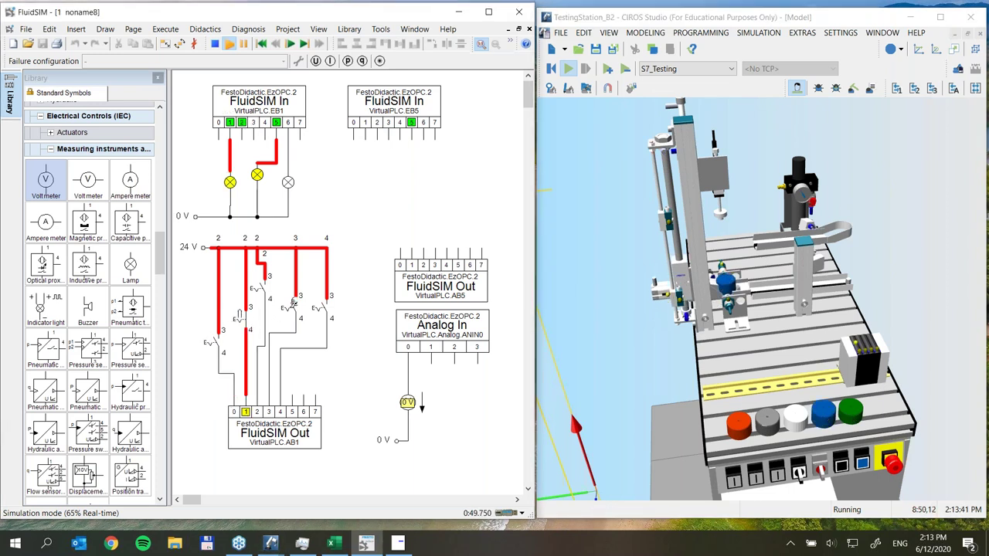
left_click(290, 302)
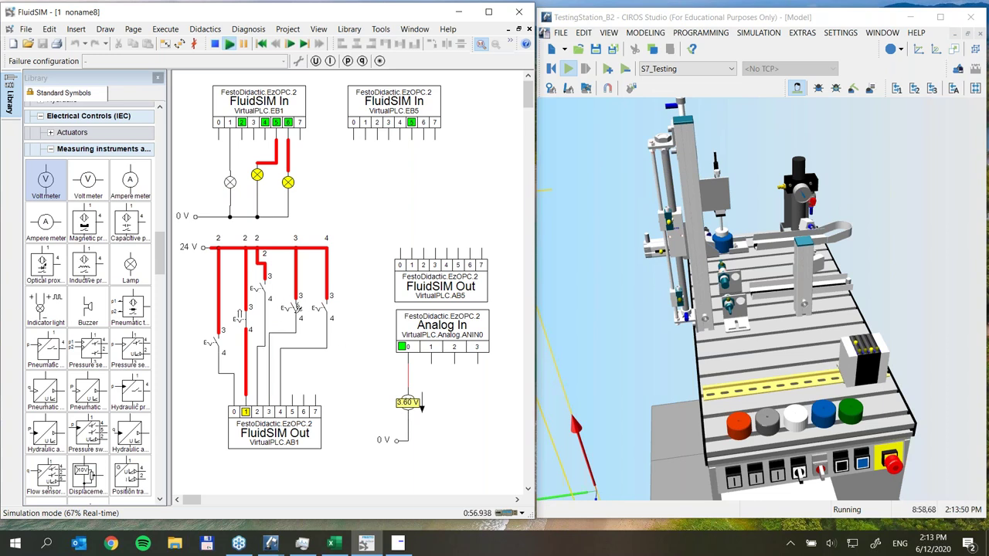
left_click(319, 305)
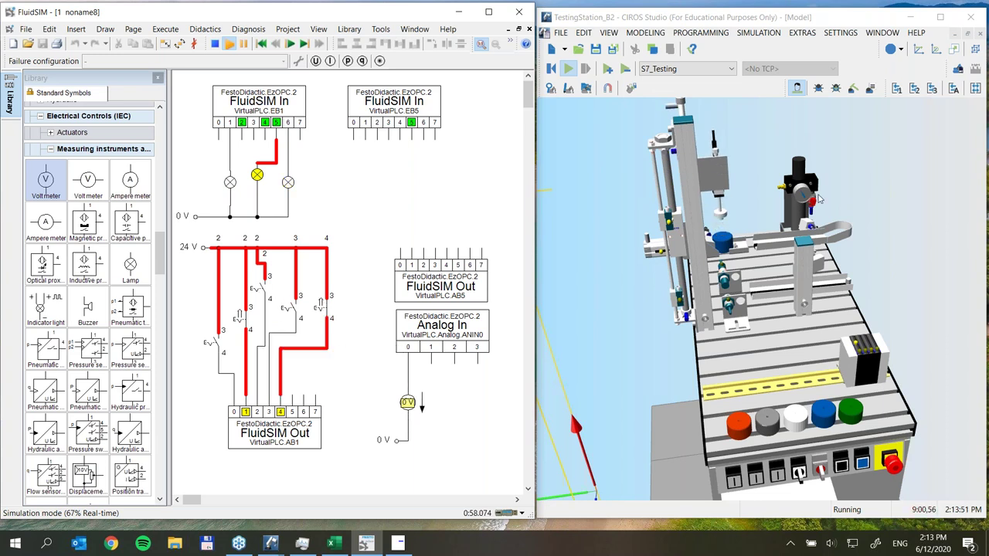
left_click(262, 282)
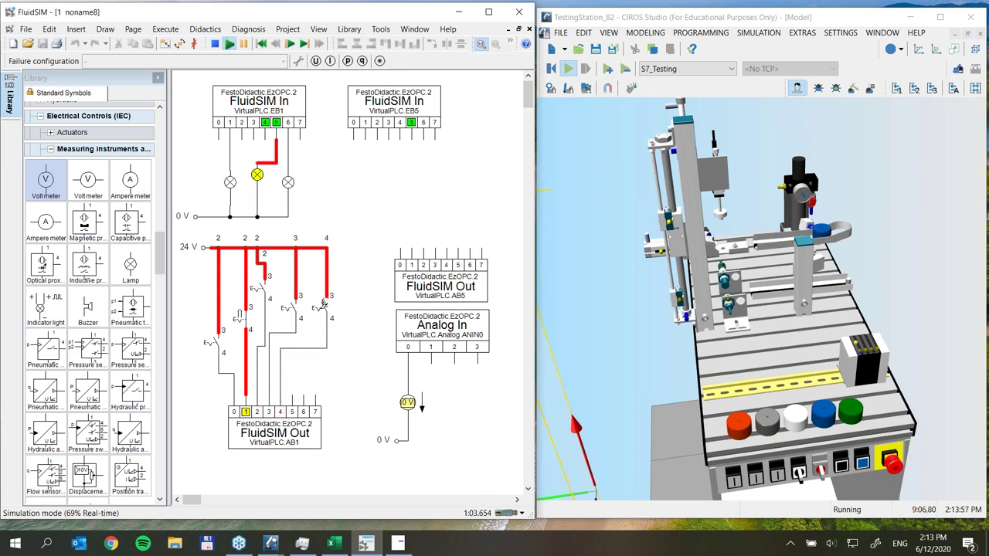
left_click(241, 313)
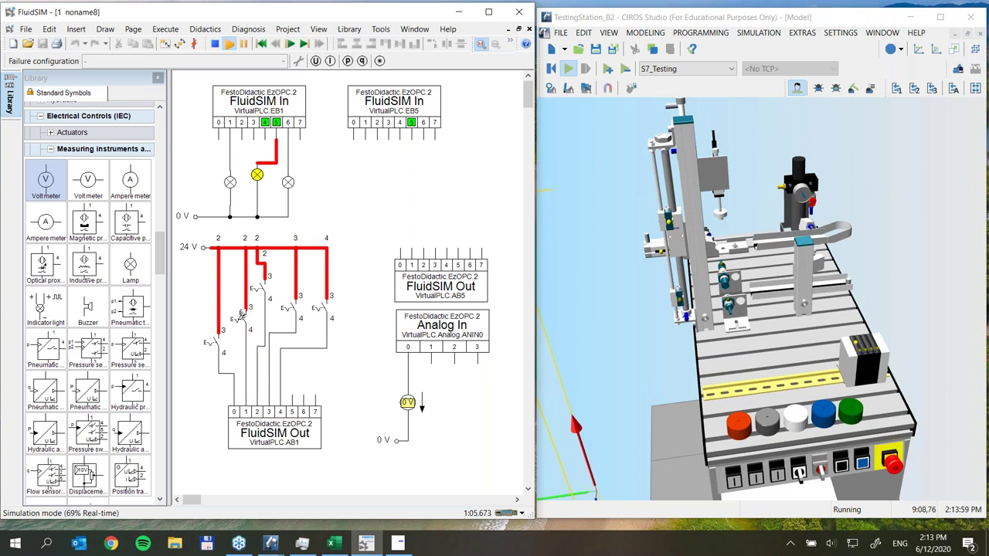
left_click(219, 333)
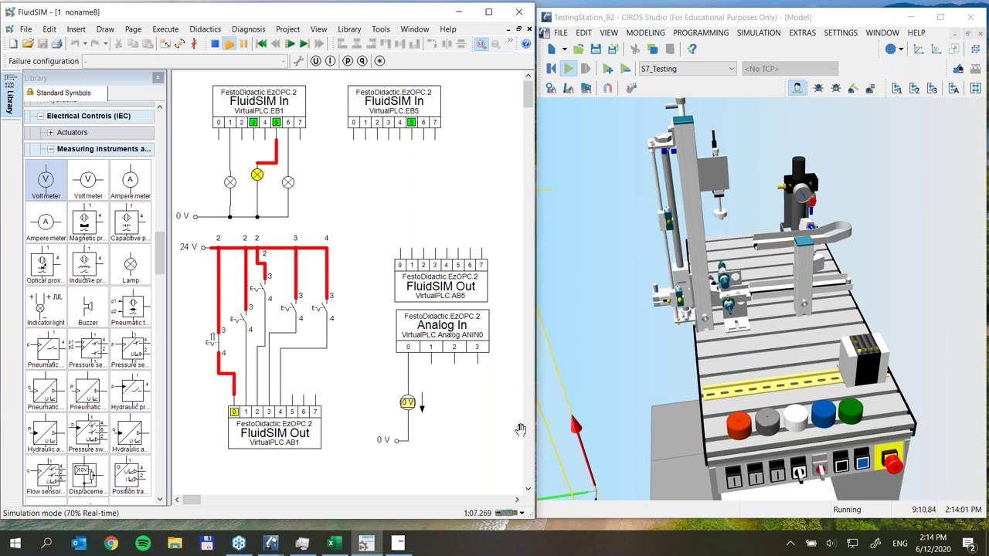
Press the station's green button and toggle switches for outputs 0, 1 and 3, ending all open
left_click(856, 416)
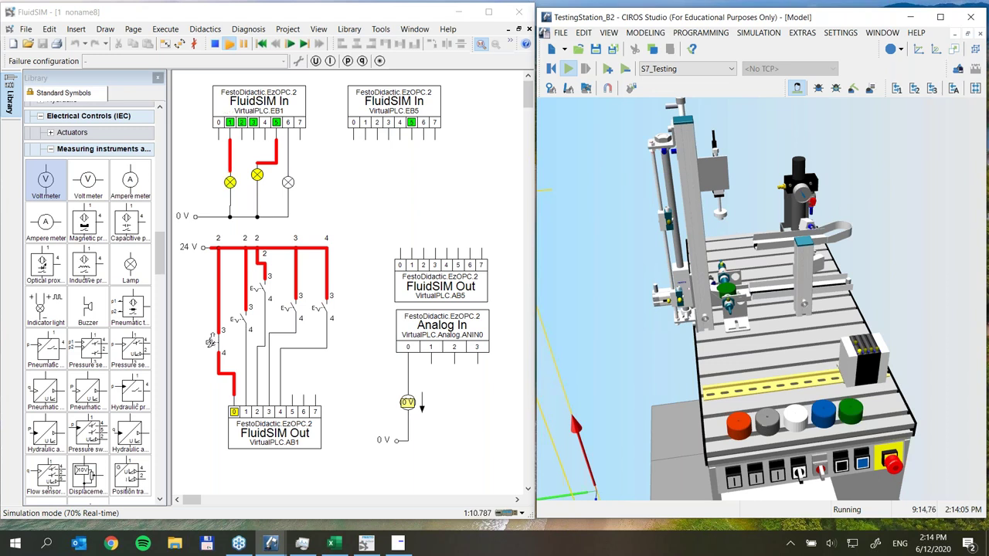
left_click(211, 341)
left_click(237, 318)
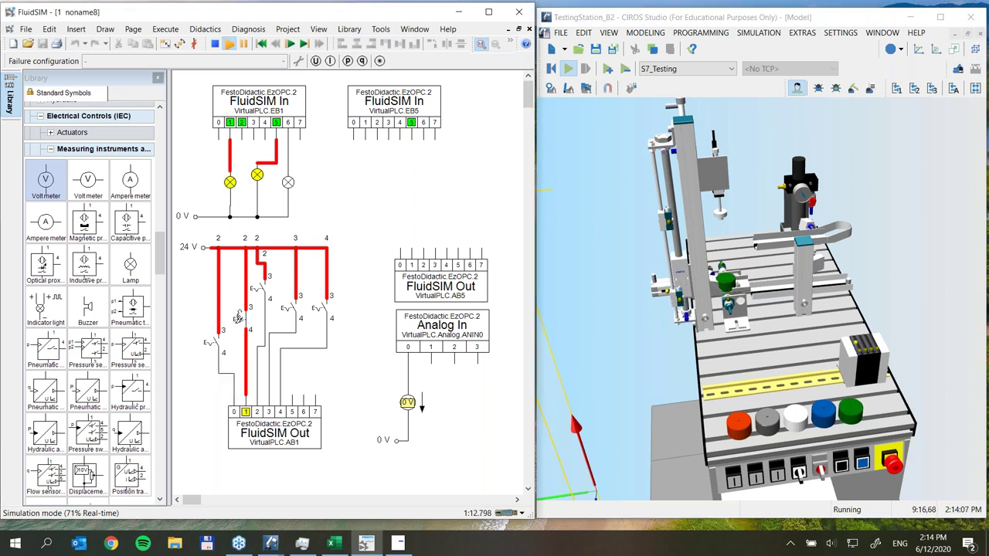
left_click(288, 305)
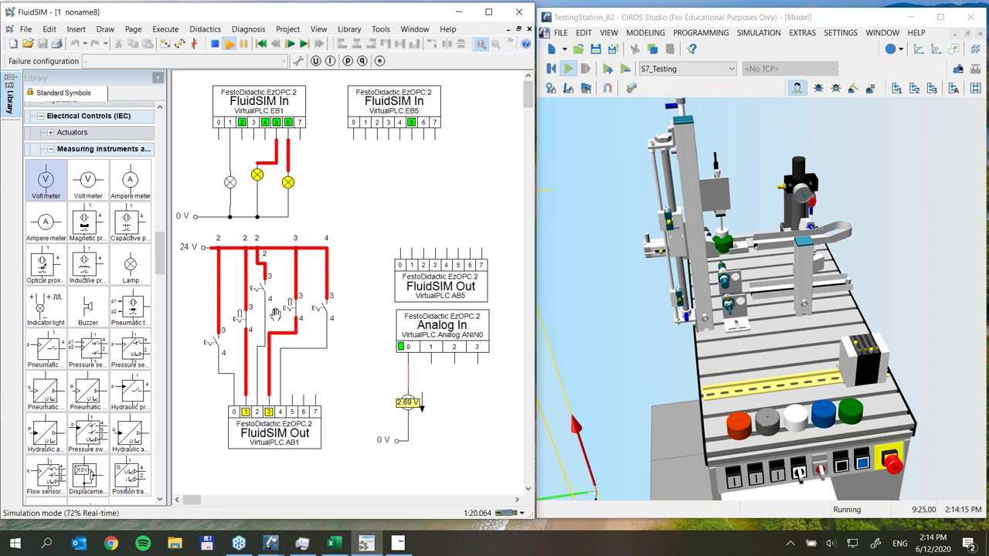
left_click(291, 303)
left_click(240, 317)
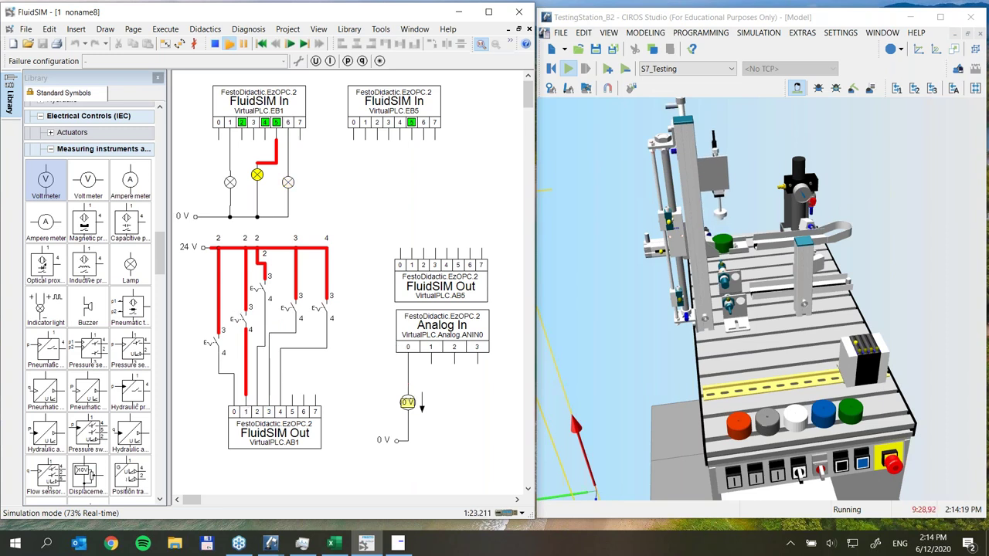
left_click(212, 340)
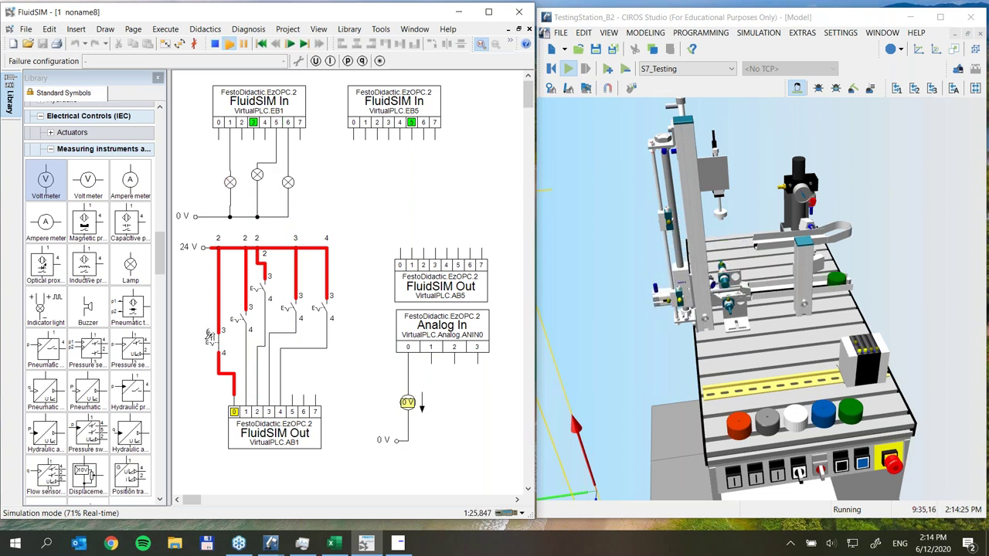
left_click(209, 333)
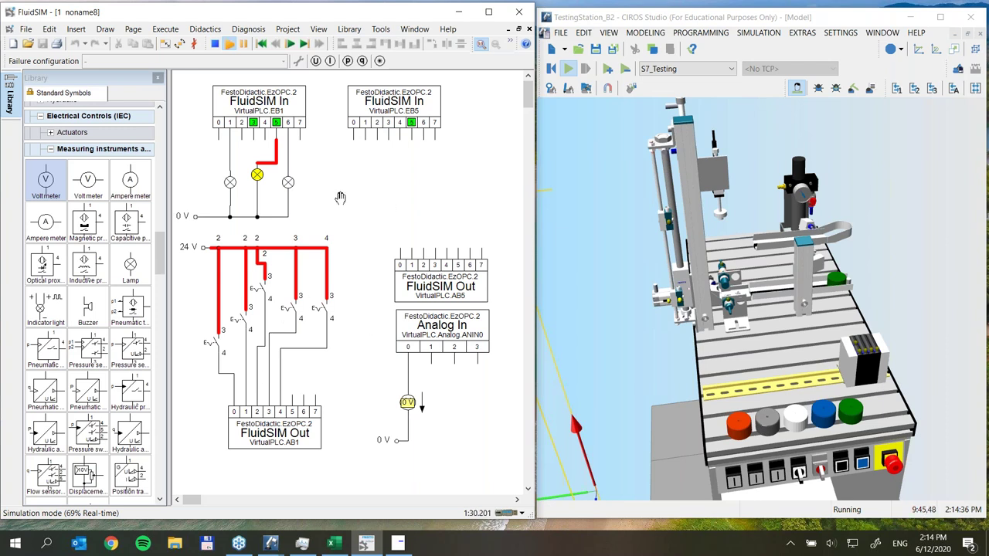
Stop the simulation and delete the fourth switch's wires to Out input 4 and 24 V
left_click(215, 44)
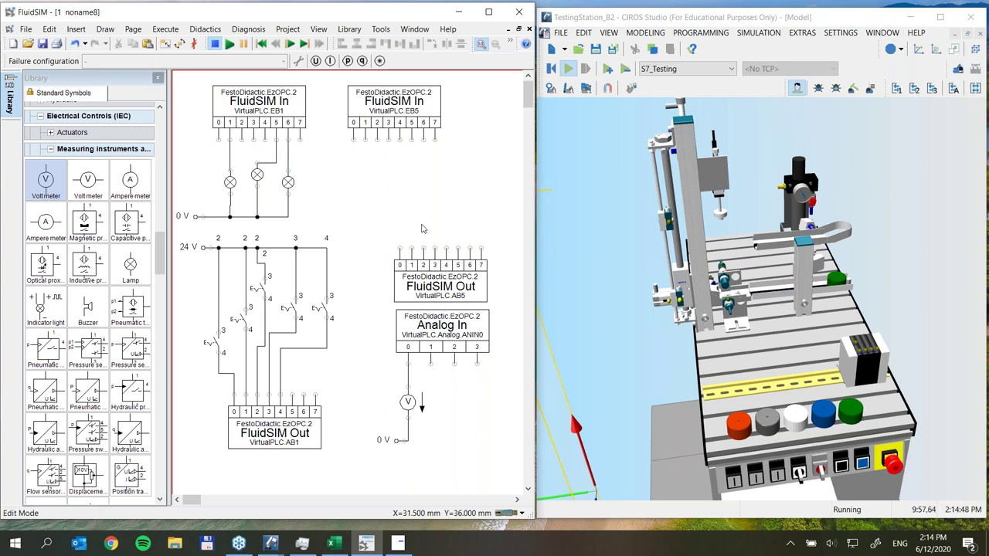
left_click(300, 348)
key("Delete")
left_click(326, 263)
key("Delete")
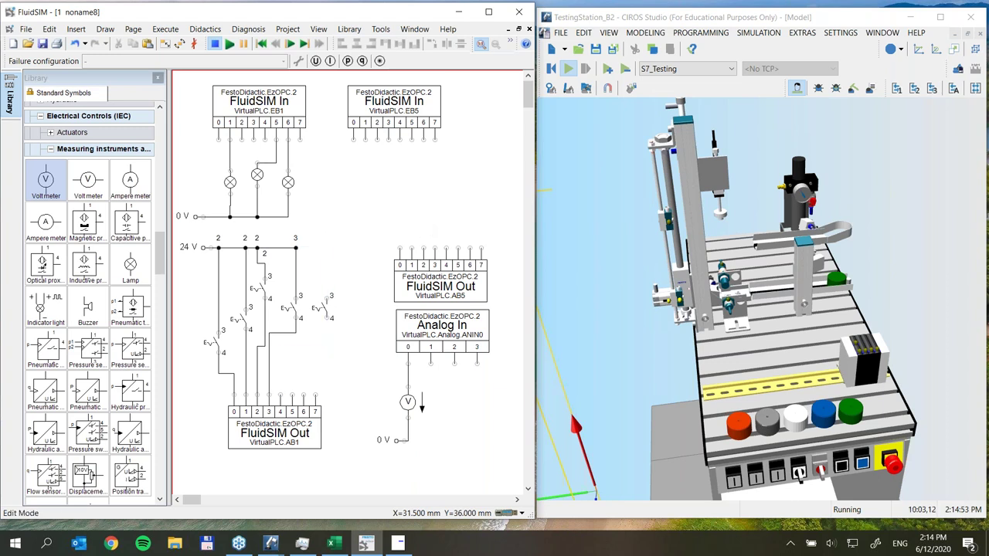
Delete the fourth switch and wire FluidSIM In EB1 connector 0 directly to AB1 input 4
left_click(325, 312)
key("Delete")
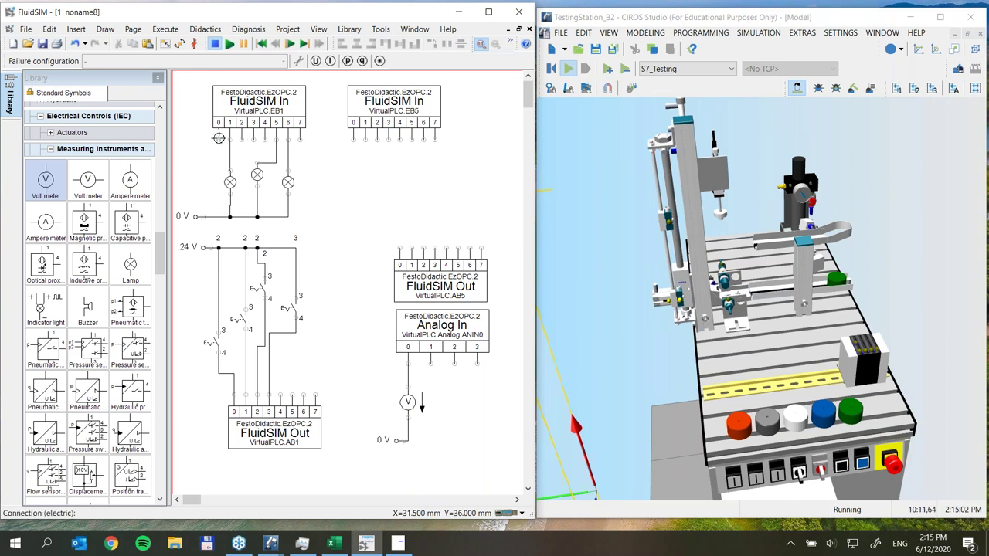
left_click_drag(218, 139, 280, 399)
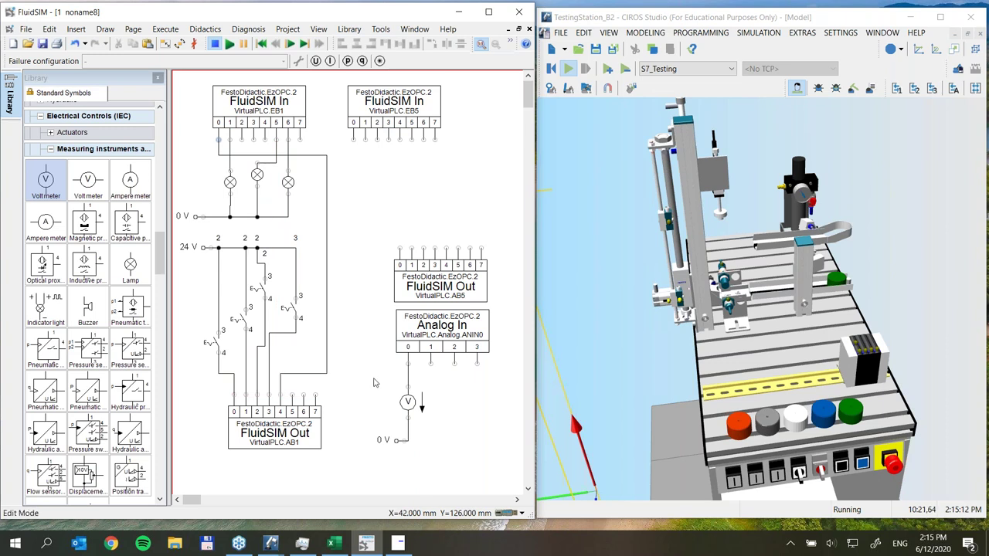
Run the rewired circuit, feeding two workpieces and toggling the output 2 switch, then stop it
left_click(230, 44)
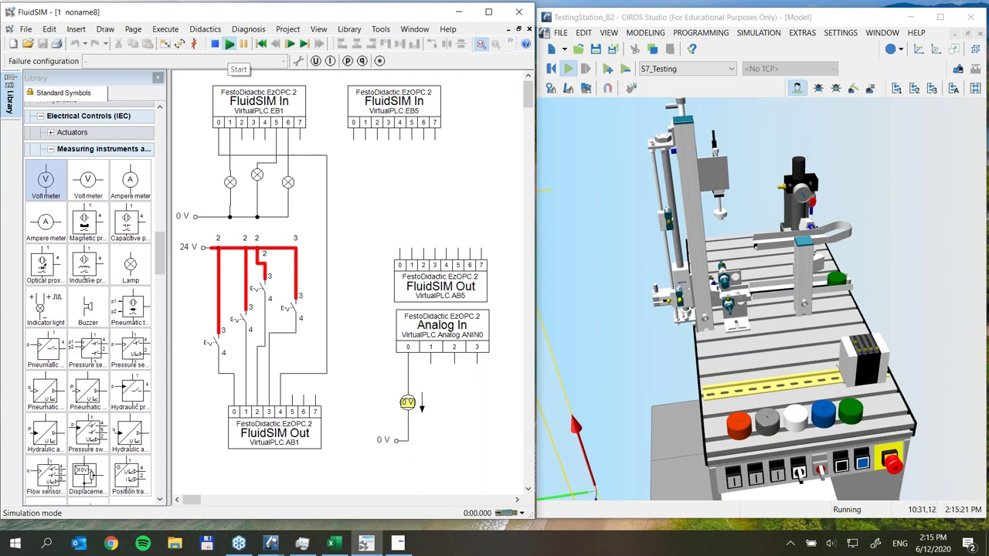
left_click(742, 433)
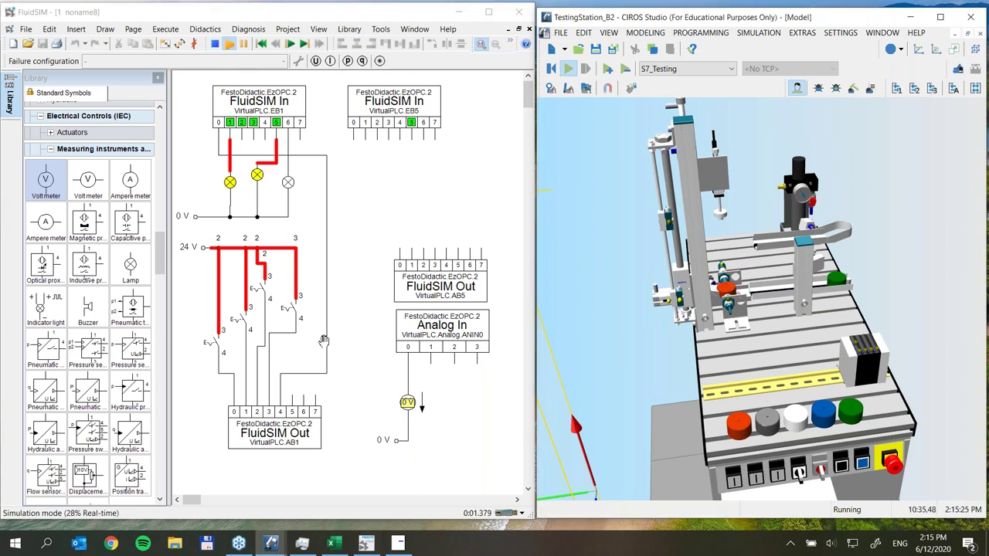
left_click(259, 287)
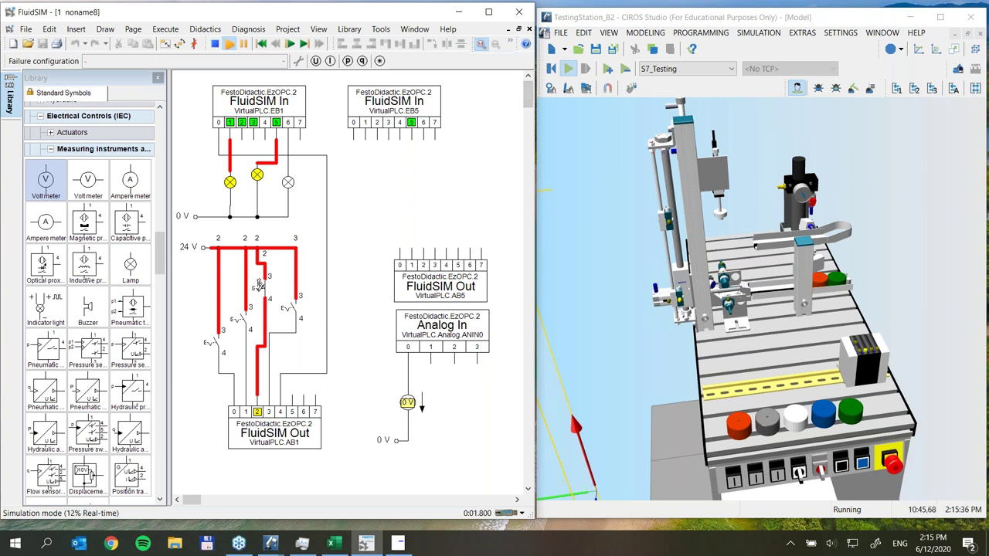
left_click(258, 287)
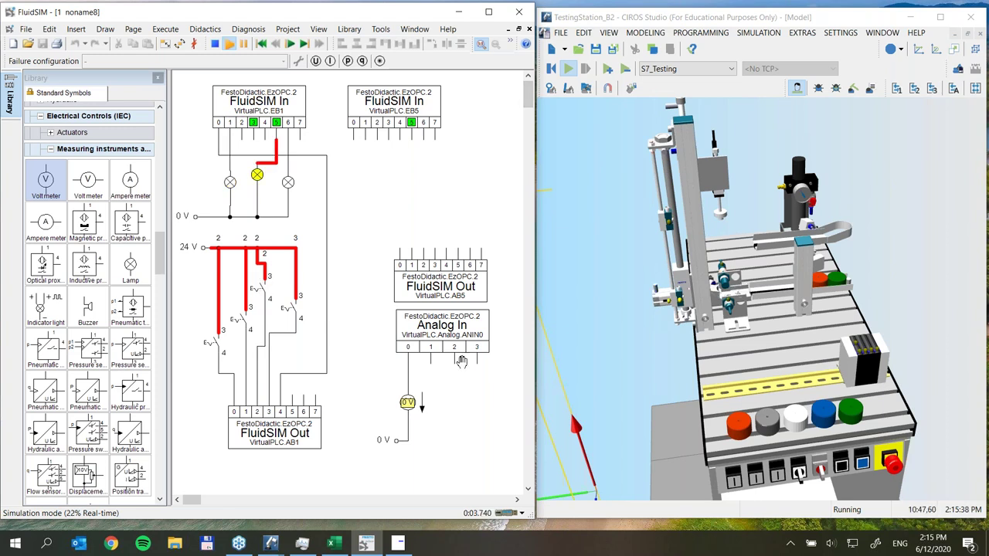
left_click(800, 422)
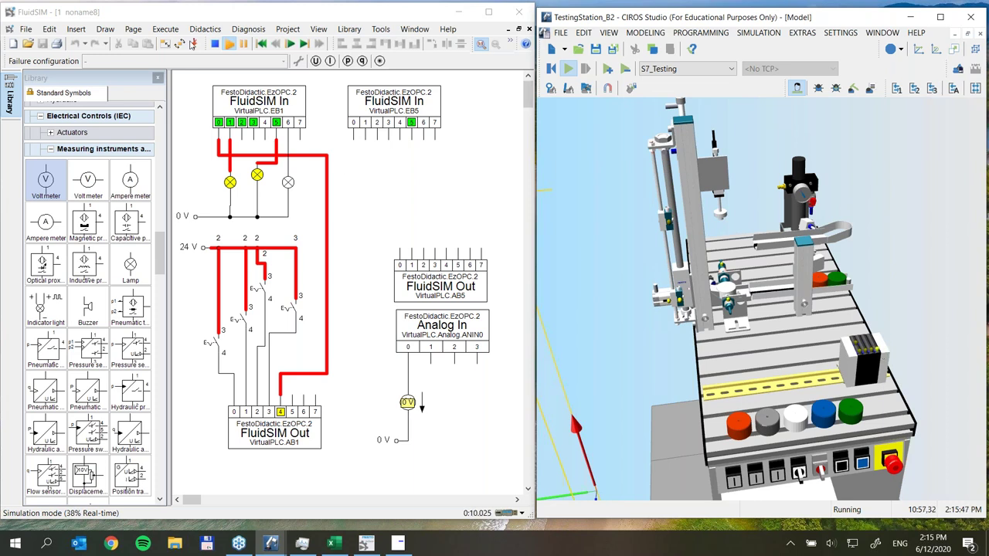
left_click(215, 44)
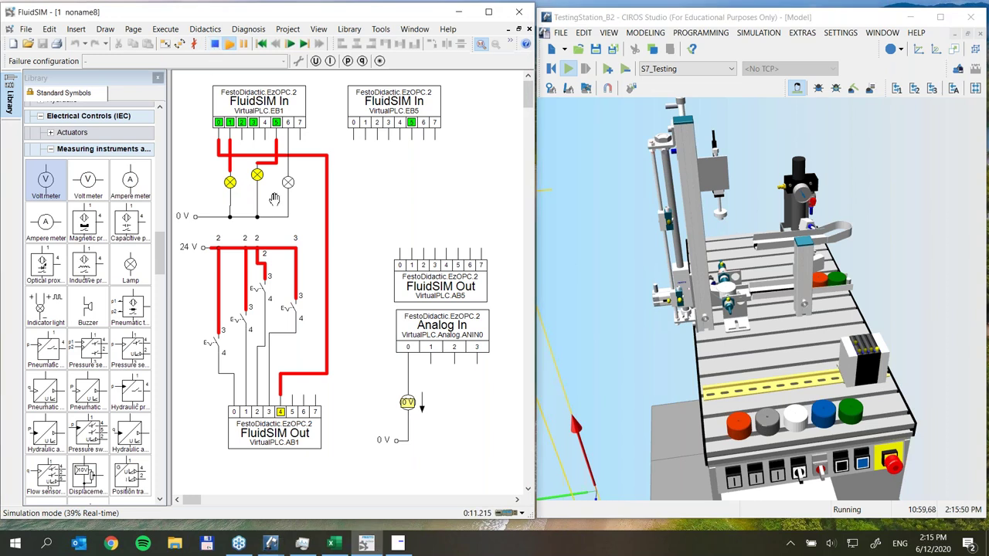
left_click(215, 45)
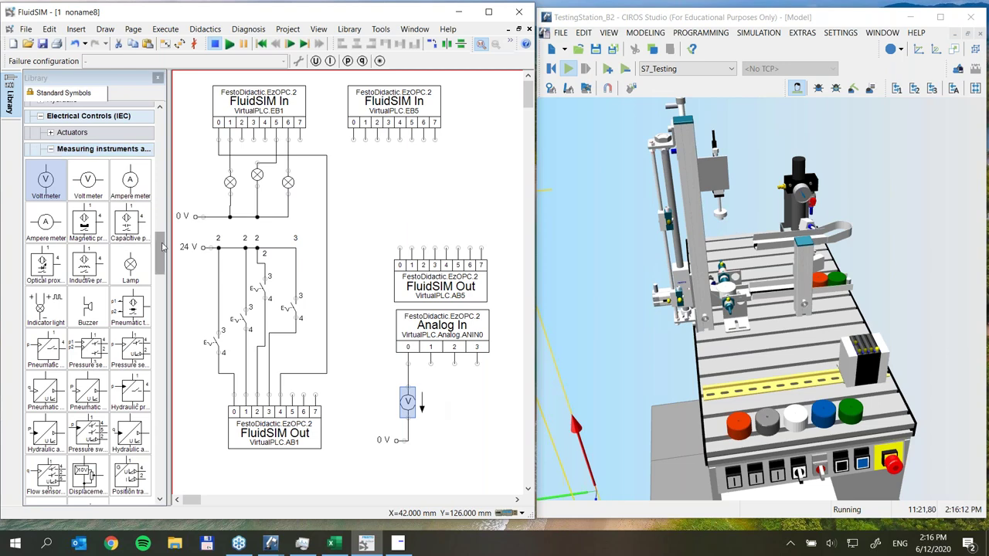
Place a Signal converter beside the ANIN0 voltmeter and stop the CIROS station simulation
left_click_drag(162, 246, 149, 313)
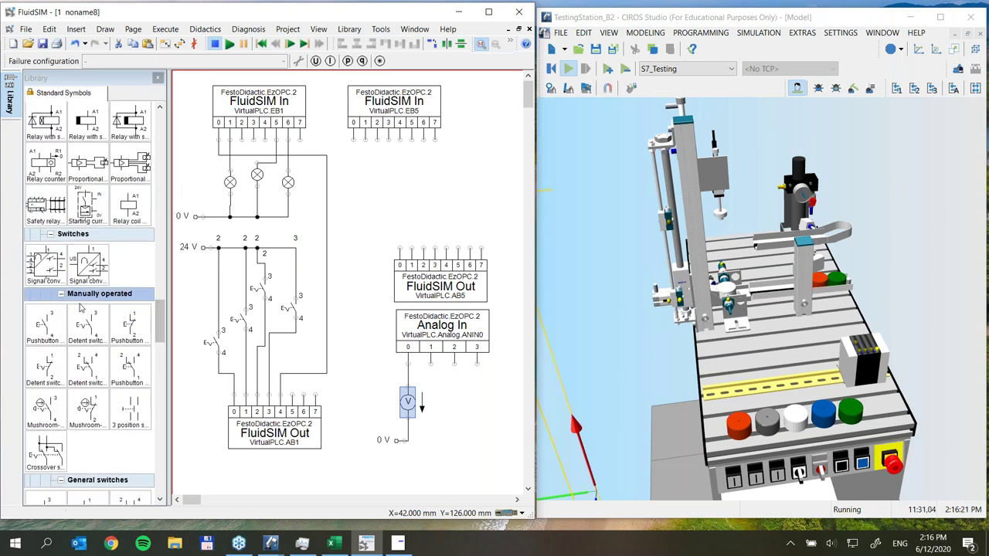
left_click(90, 265)
left_click_drag(90, 265, 462, 418)
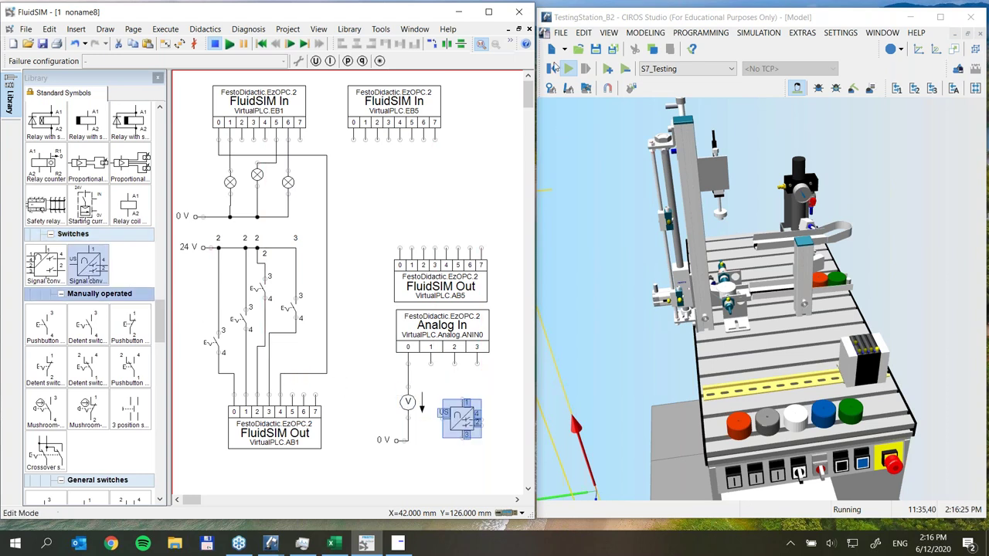
left_click(551, 70)
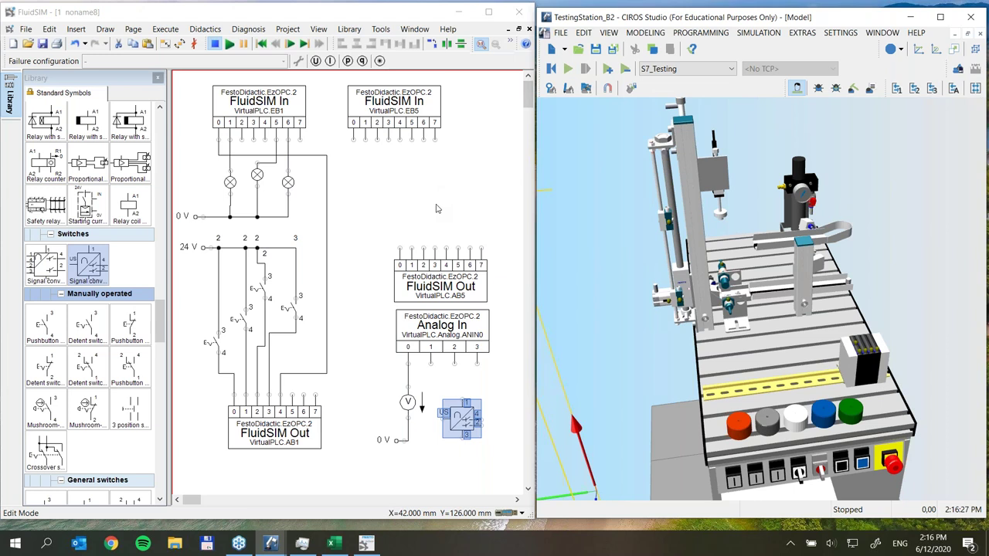
left_click_drag(462, 418, 470, 410)
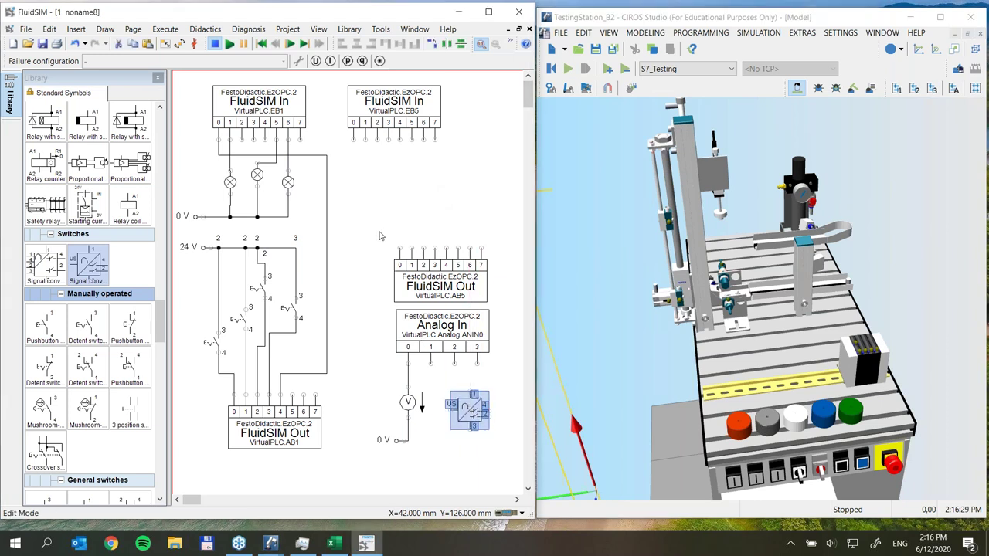
left_click(442, 391)
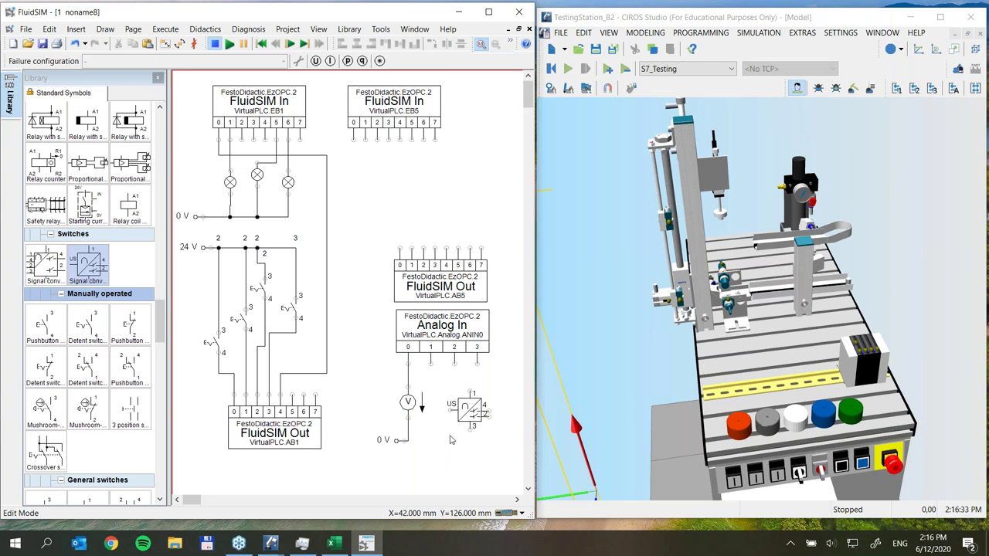
right_click(469, 409)
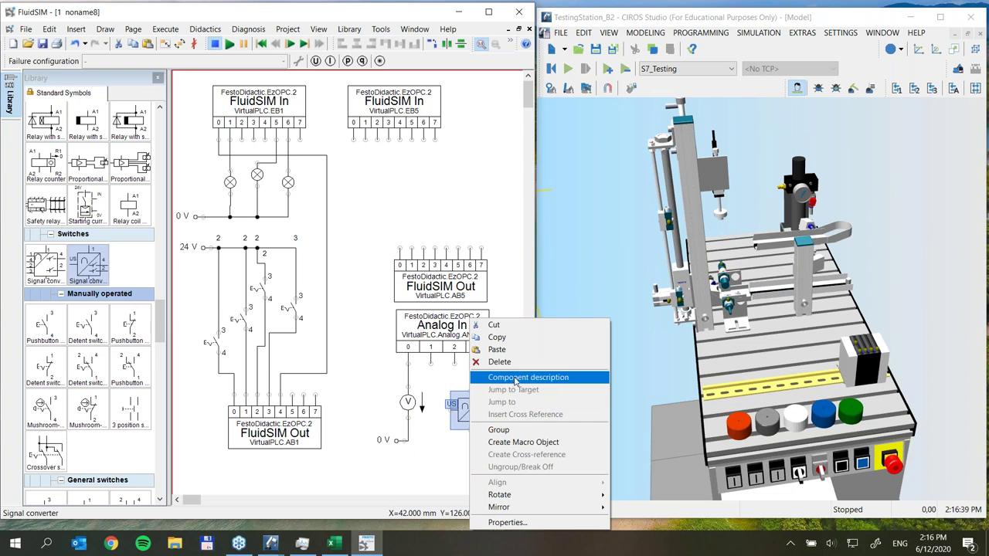
Show the Signal converter help page: Make switch, Threshold value, switching points 1 and 8
left_click(453, 457)
left_click(471, 417)
right_click(470, 417)
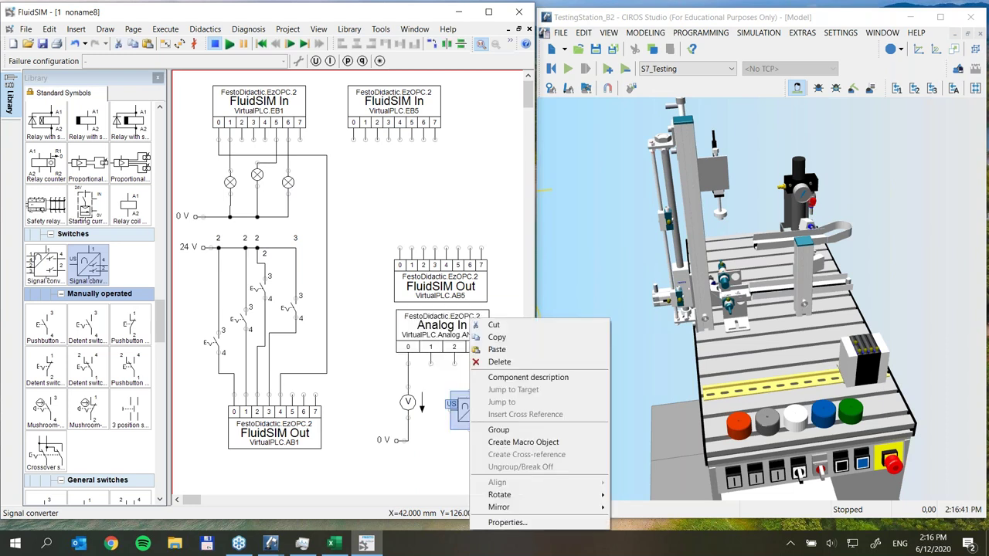
left_click(512, 378)
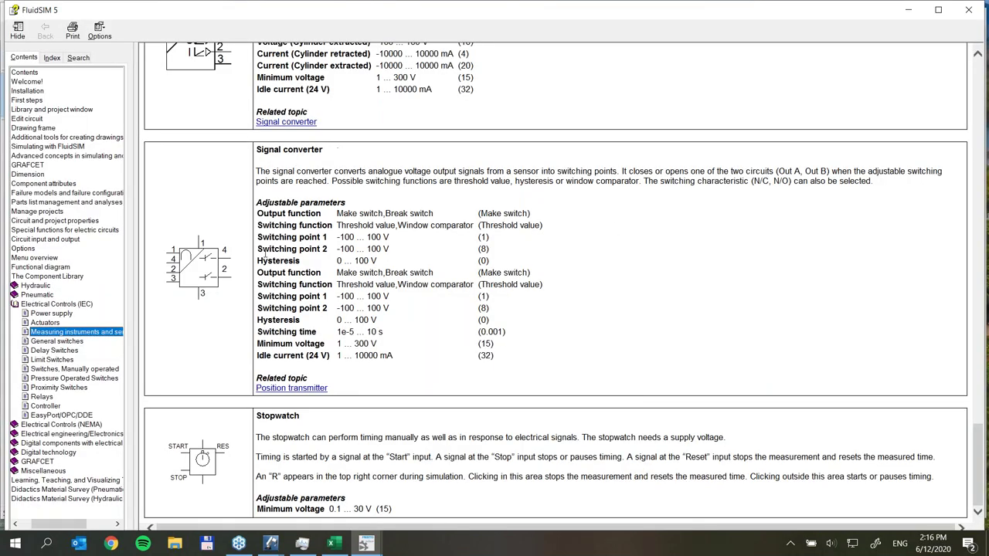
left_click(27, 295)
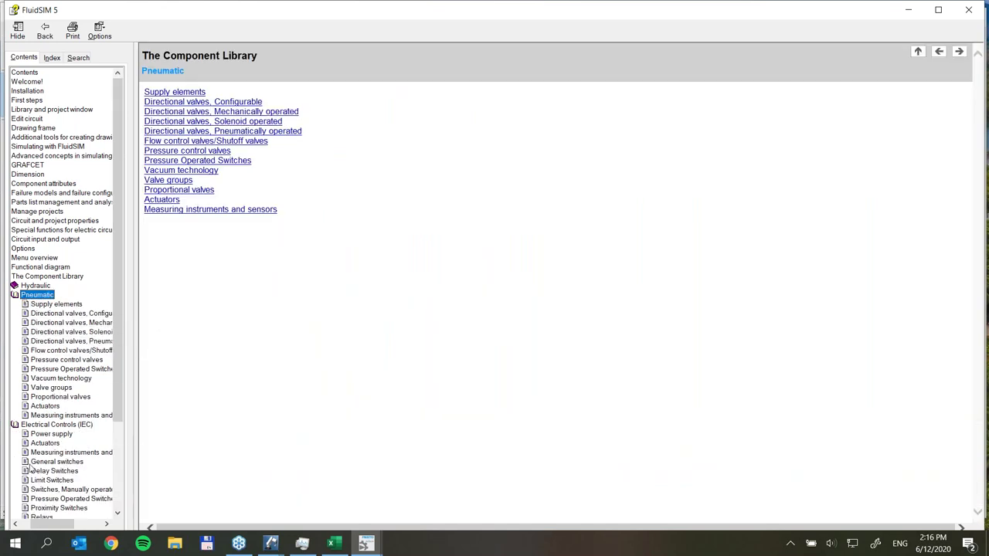
left_click(45, 443)
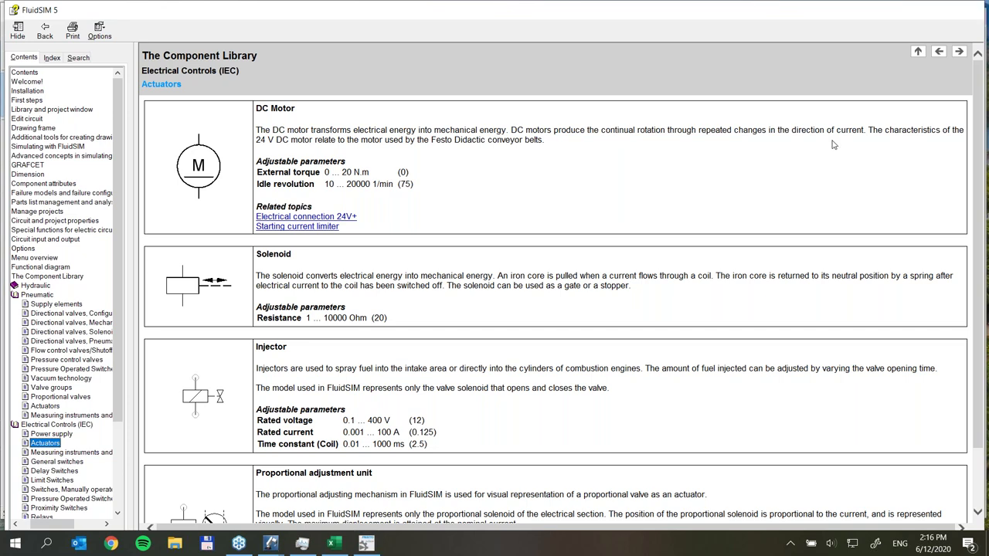
left_click(978, 12)
right_click(471, 408)
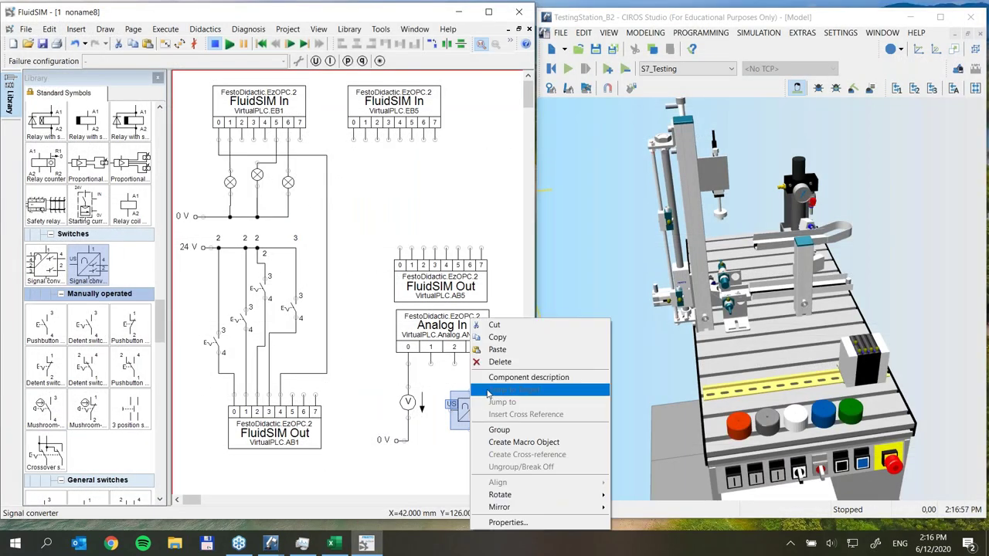
left_click(490, 390)
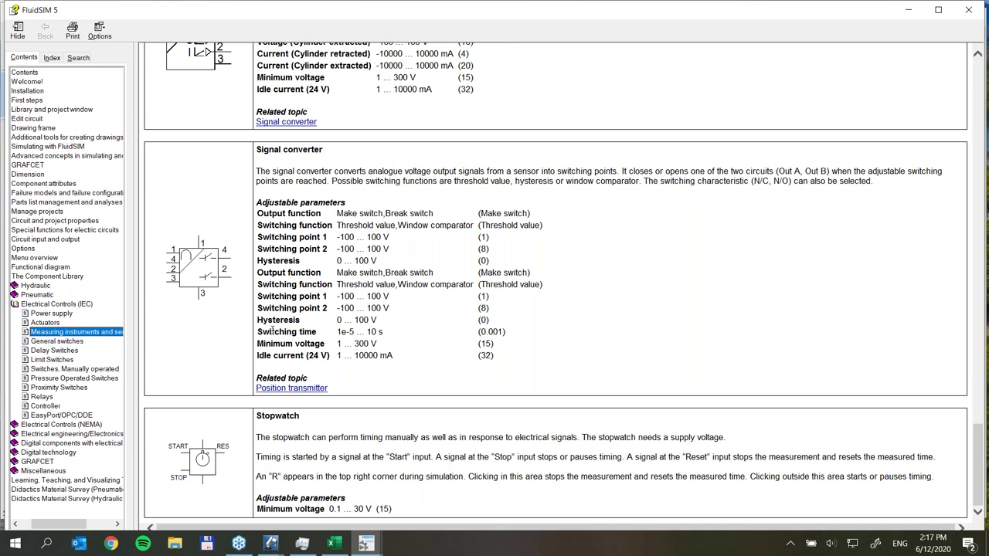
scroll(249, 201, "up", 2)
scroll(253, 239, "down", 2)
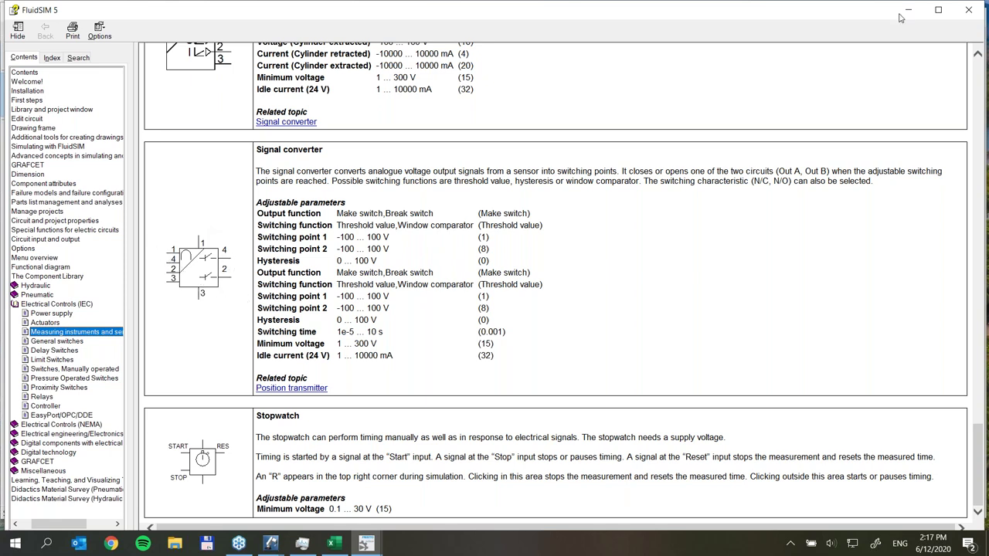
Close the help, then wire the converter's US input to Analog In 0 and pin 3 to 0 V
left_click(972, 9)
left_click_drag(452, 408, 407, 375)
left_click_drag(474, 425, 408, 431)
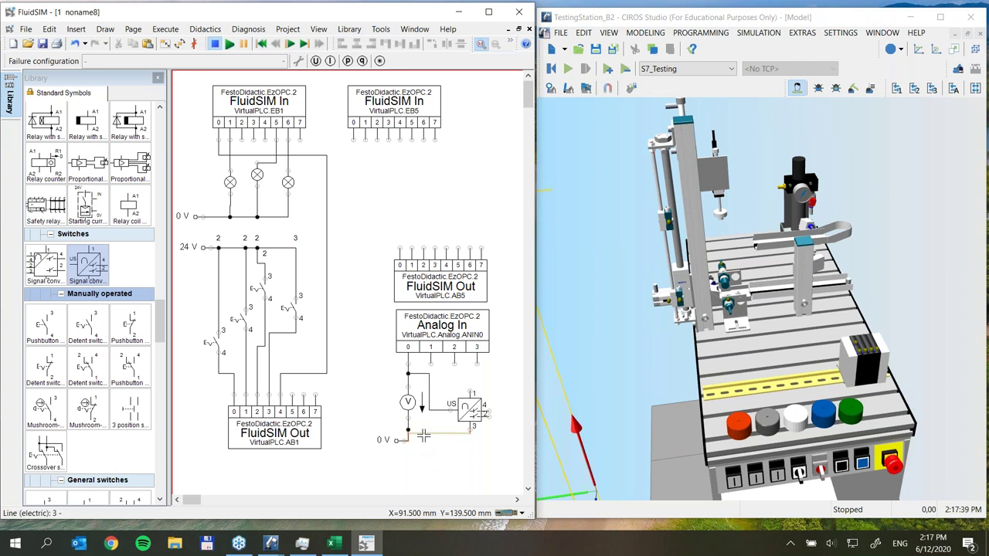
Copy the 24 V supply next to the signal converter and shift the analog input group up-left
left_click_drag(393, 440, 408, 441)
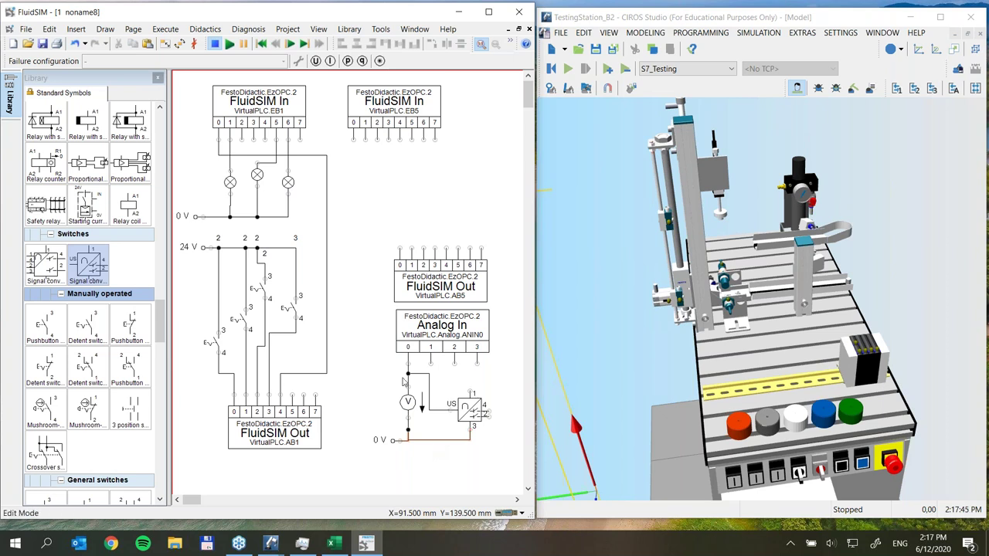
left_click(204, 249)
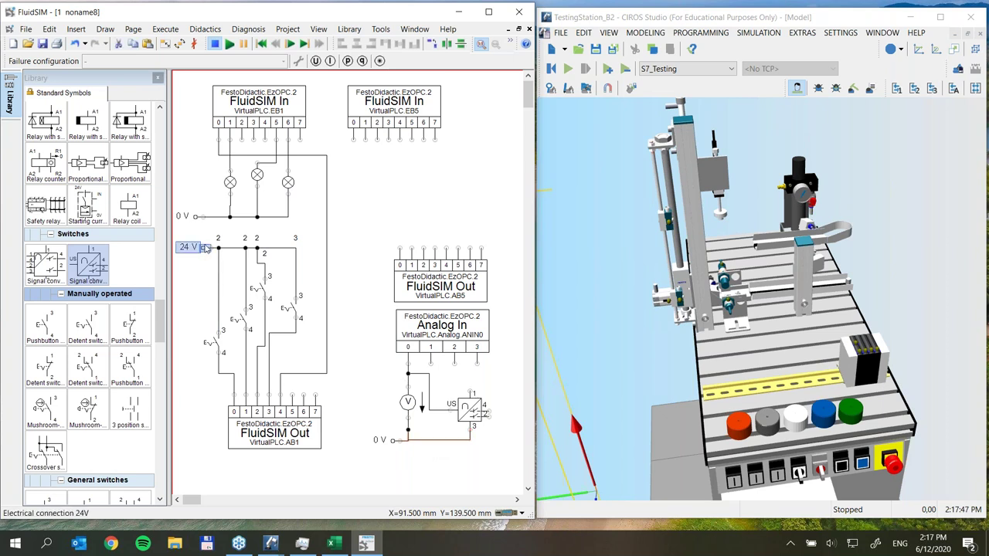
left_click_drag(205, 247, 438, 379)
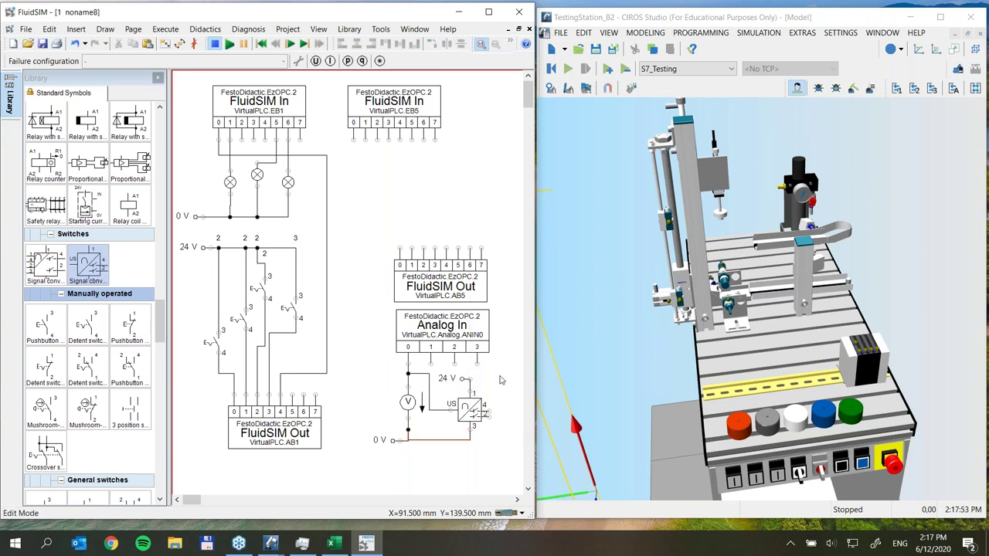
left_click_drag(367, 212, 513, 473)
left_click_drag(475, 328, 446, 331)
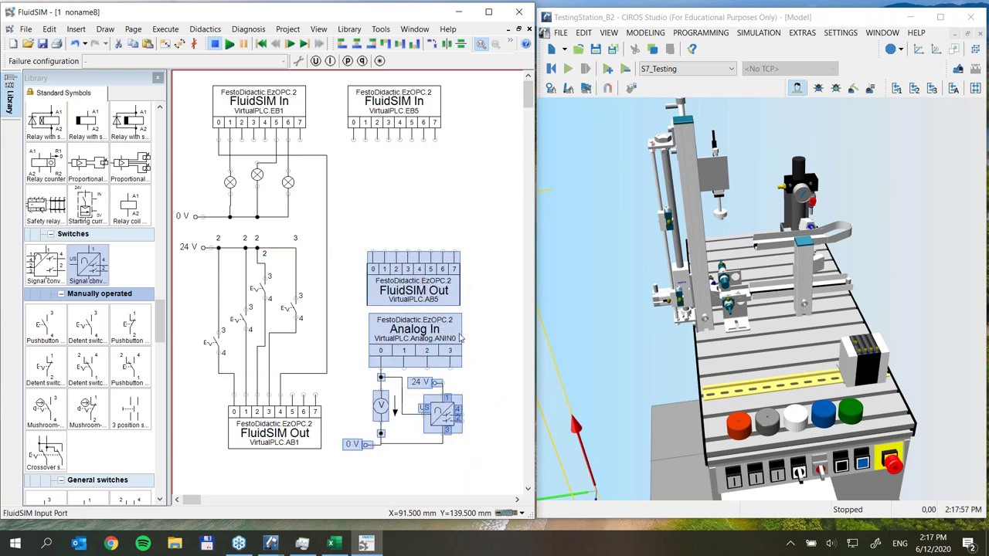
left_click(479, 433)
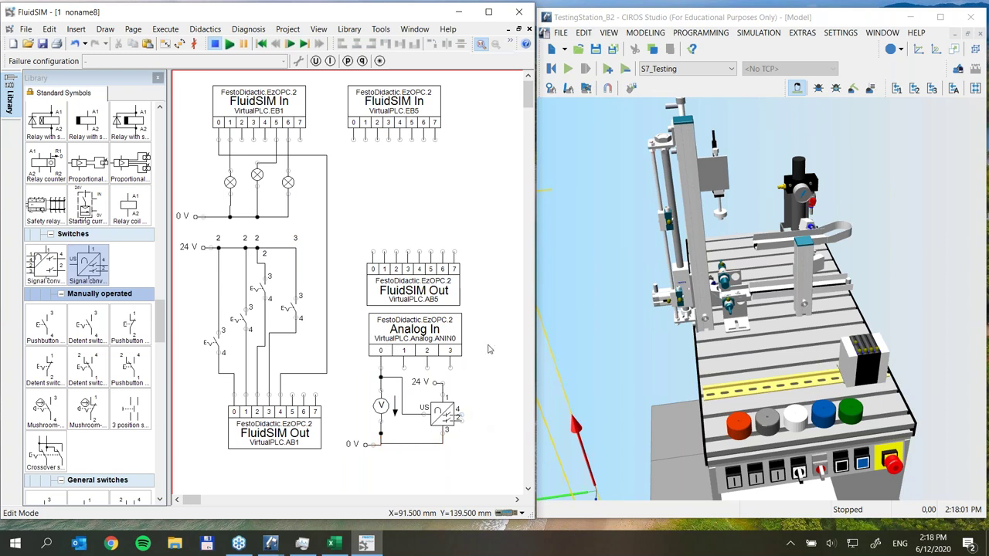
Copy the left lamp and place two lamp copies beside the 0 V line
left_click(234, 185)
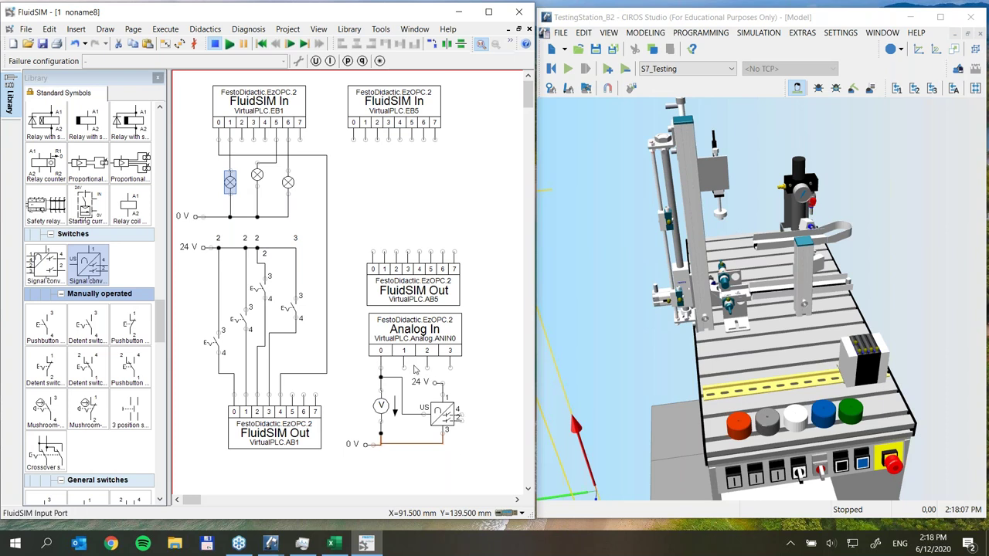
key("ctrl+v")
left_click_drag(437, 386, 469, 362)
key("Escape")
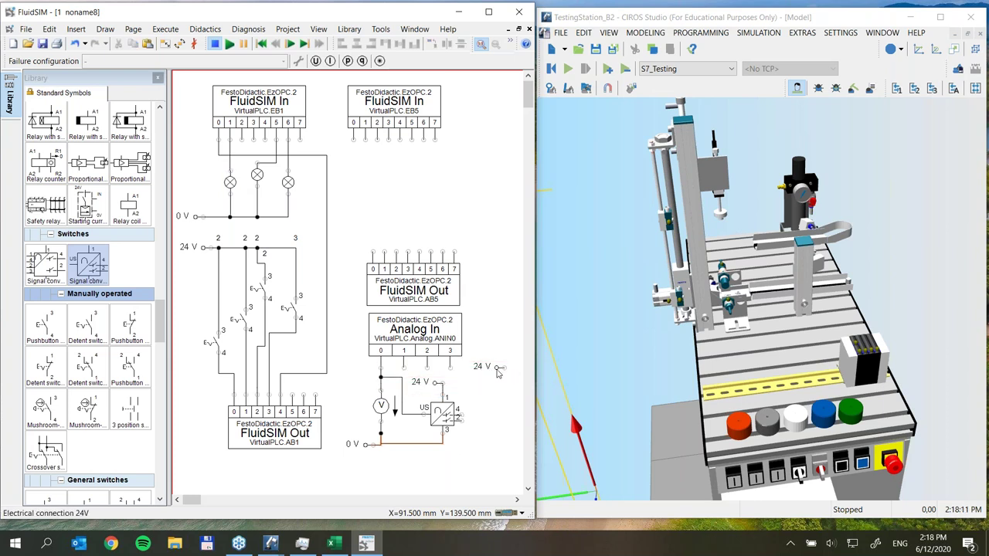
left_click(232, 181)
key("ctrl+c")
key("ctrl+v")
left_click_drag(240, 180, 473, 452)
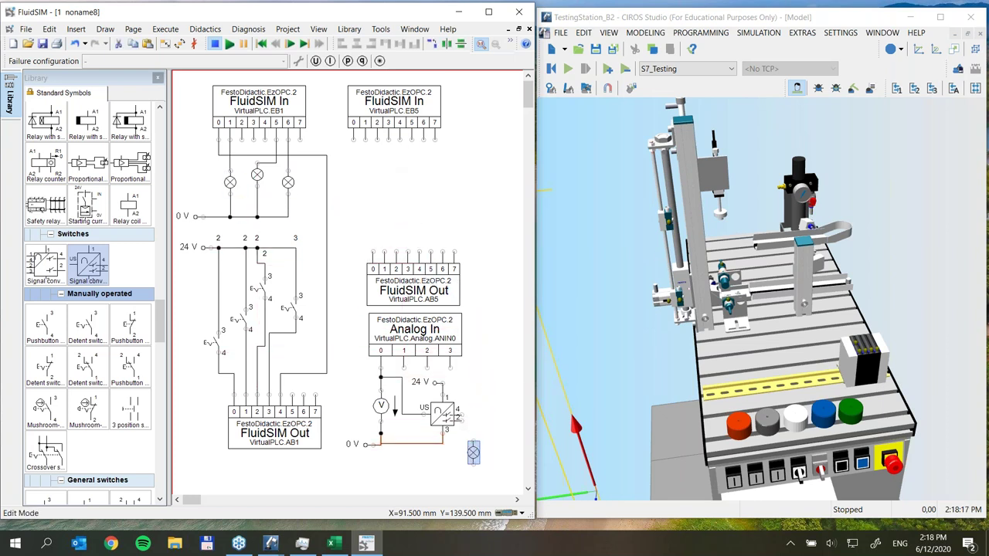
key("ctrl+v")
left_click(496, 455)
left_click(496, 408)
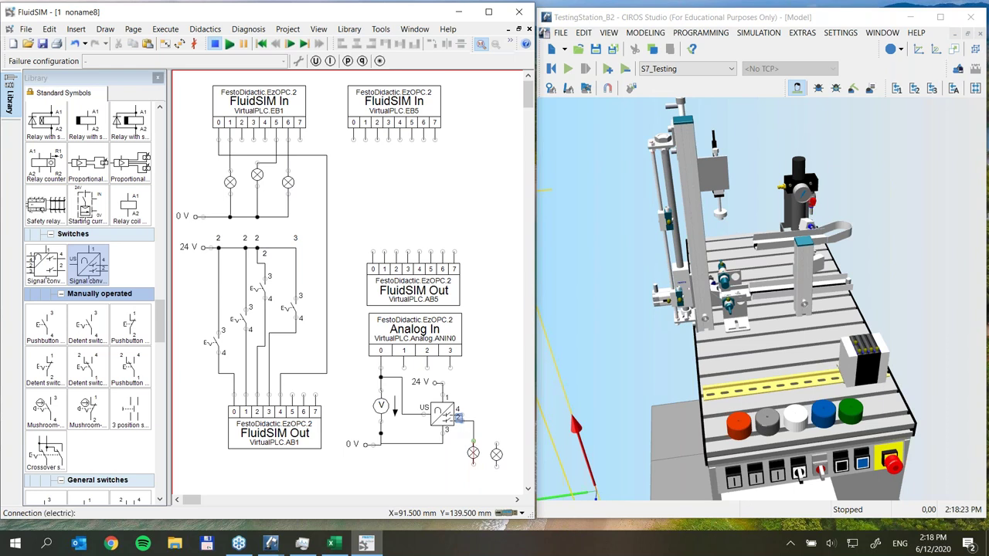
Wire converter output 4 to the right lamp and the lamp's return into the 0 V line
mouse_move(460, 418)
left_mouse_down()
mouse_move(496, 446)
mouse_move(437, 475)
mouse_move(412, 475)
mouse_move(423, 476)
mouse_move(420, 444)
left_mouse_up()
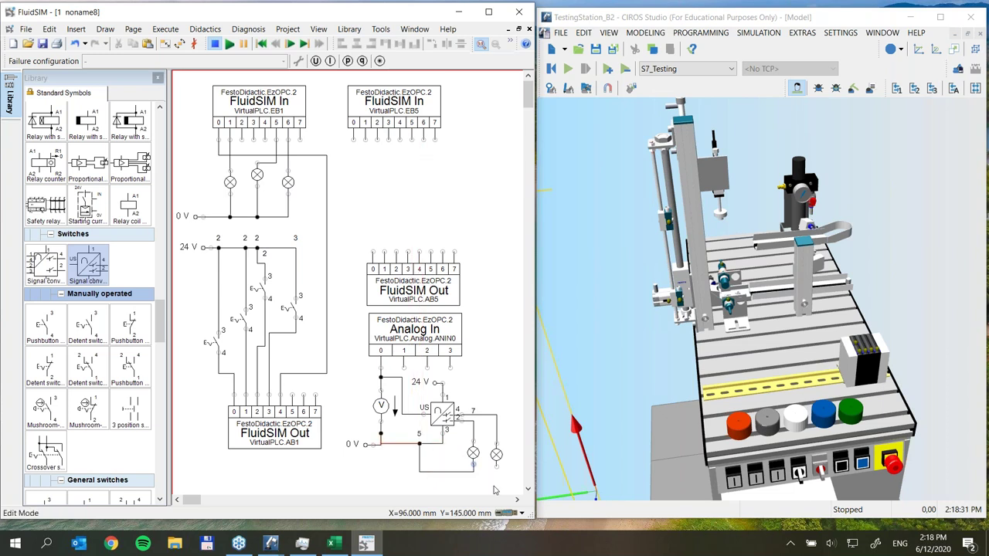
left_click_drag(496, 466, 399, 444)
left_click(318, 28)
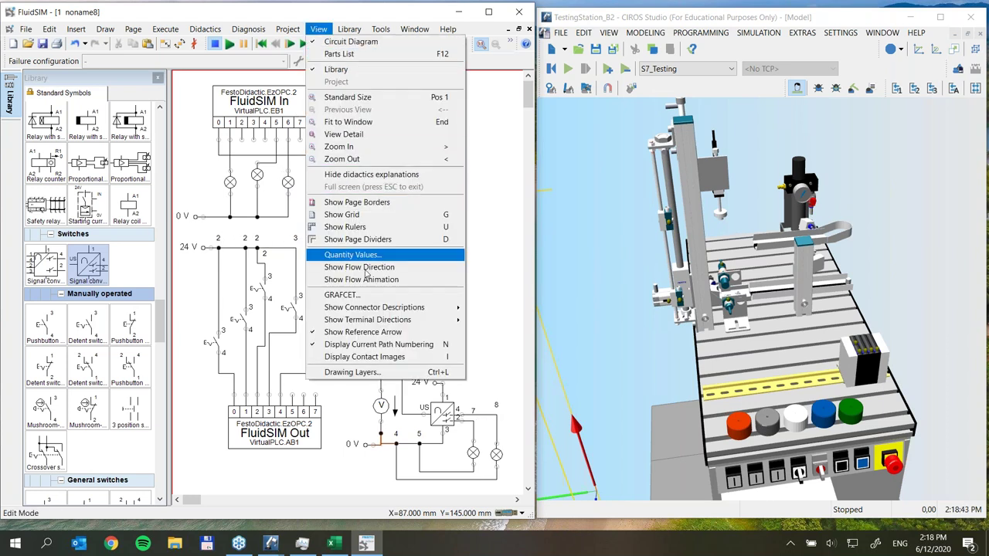
Turn off current path numbering and open the signal converter's properties
left_click(378, 344)
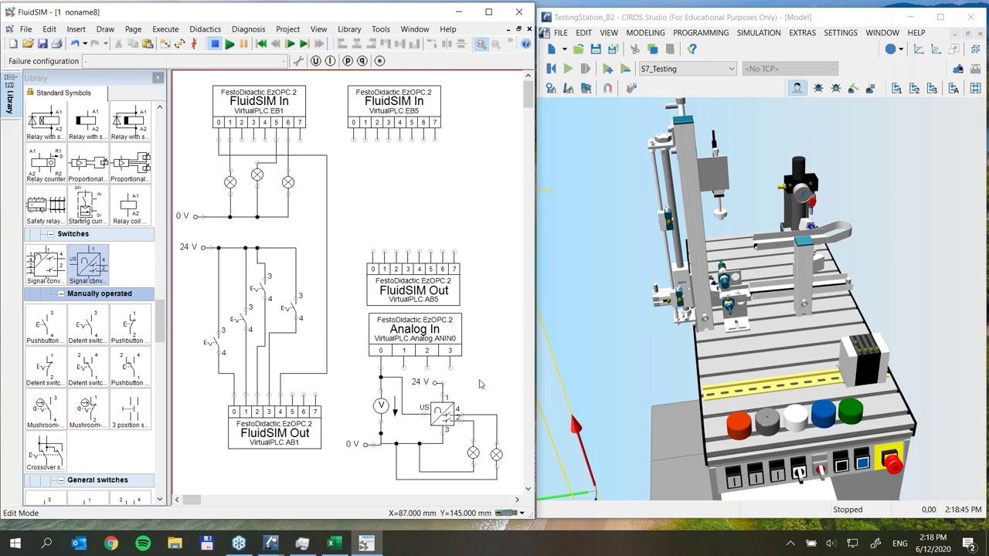
left_click(443, 413)
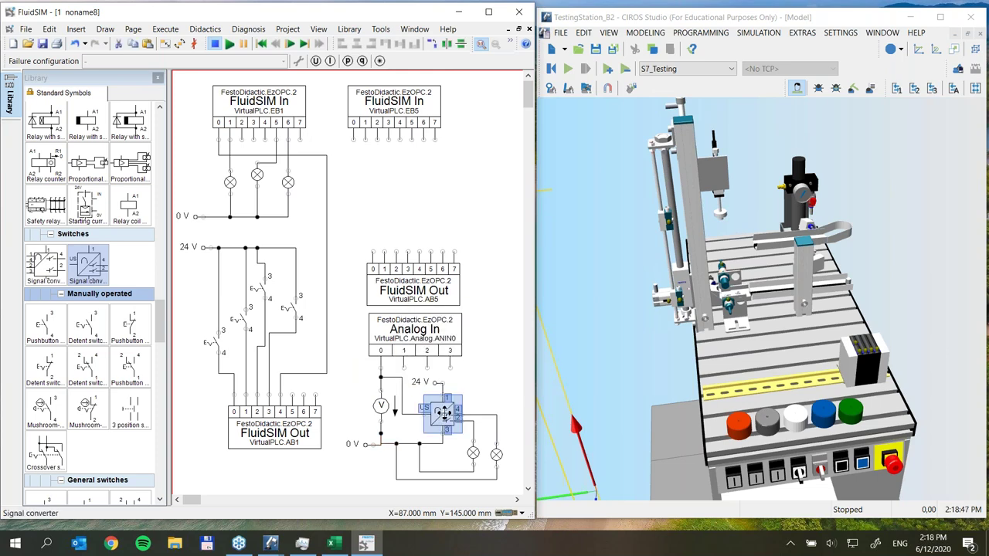
double_click(443, 413)
left_click_drag(485, 88, 301, 86)
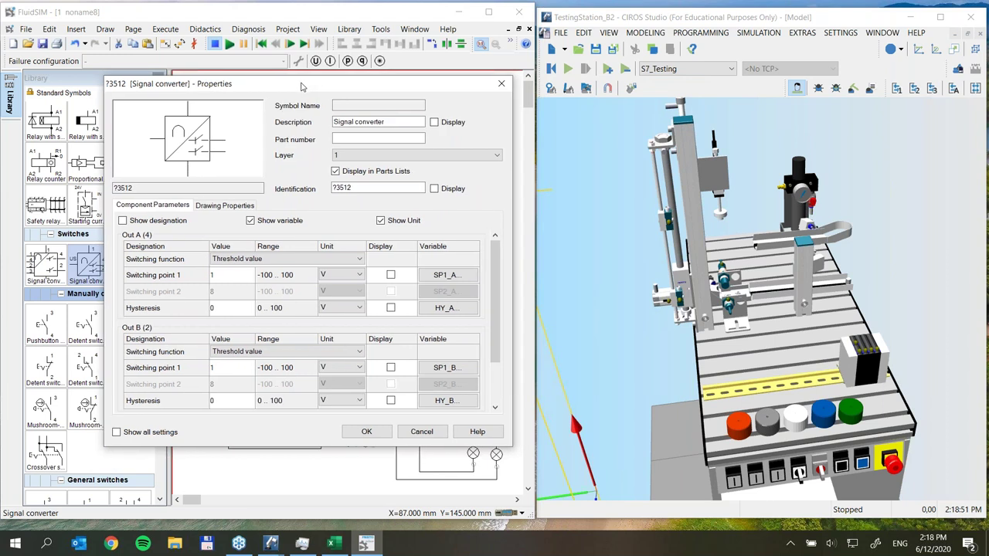
mouse_move(499, 266)
left_mouse_down()
mouse_move(497, 292)
mouse_move(497, 265)
left_mouse_up()
Keep the Threshold value function and set switching point 1 to 2.8 V for Out A and 3.5 V for Out B
left_click(261, 260)
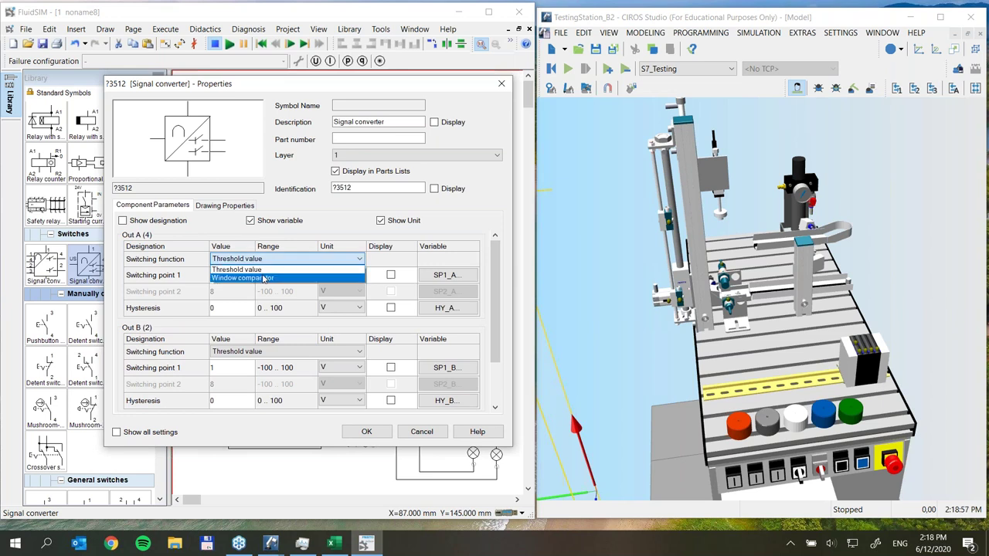
left_click(269, 270)
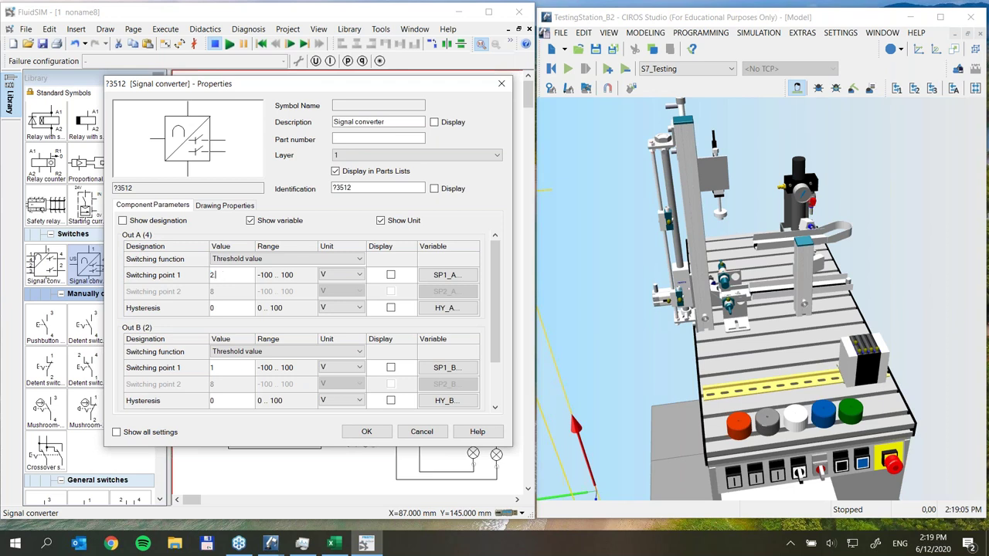
left_click(232, 275)
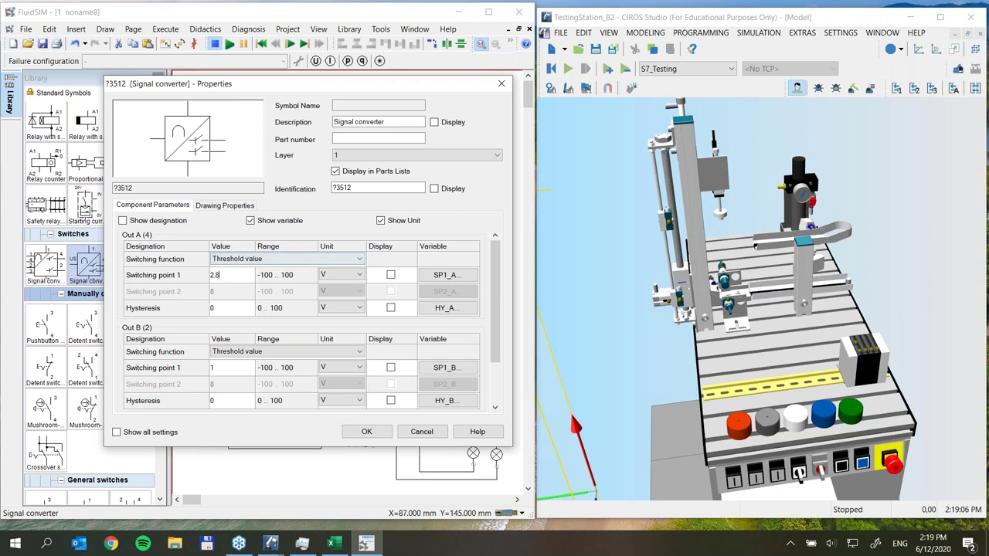
left_click(117, 433)
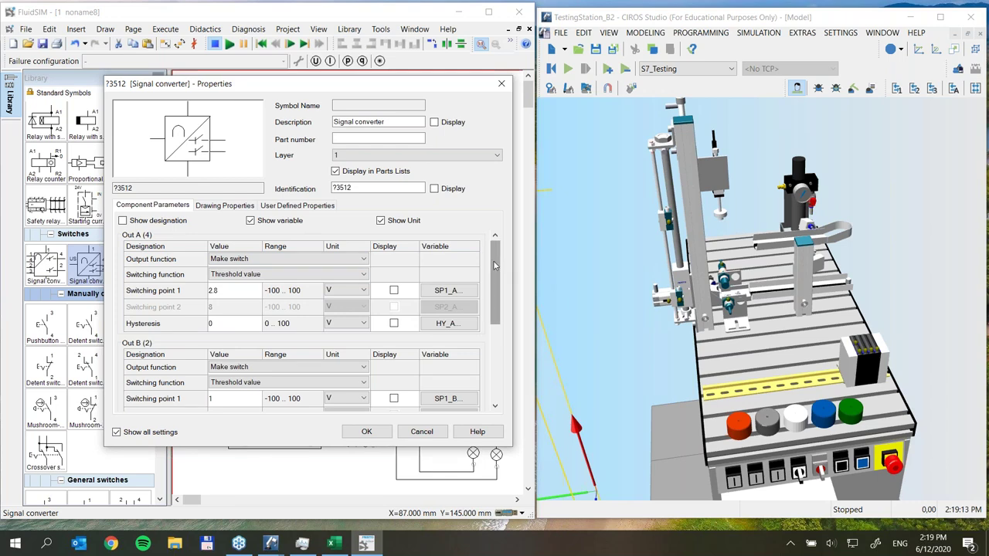
left_click_drag(495, 265, 498, 320)
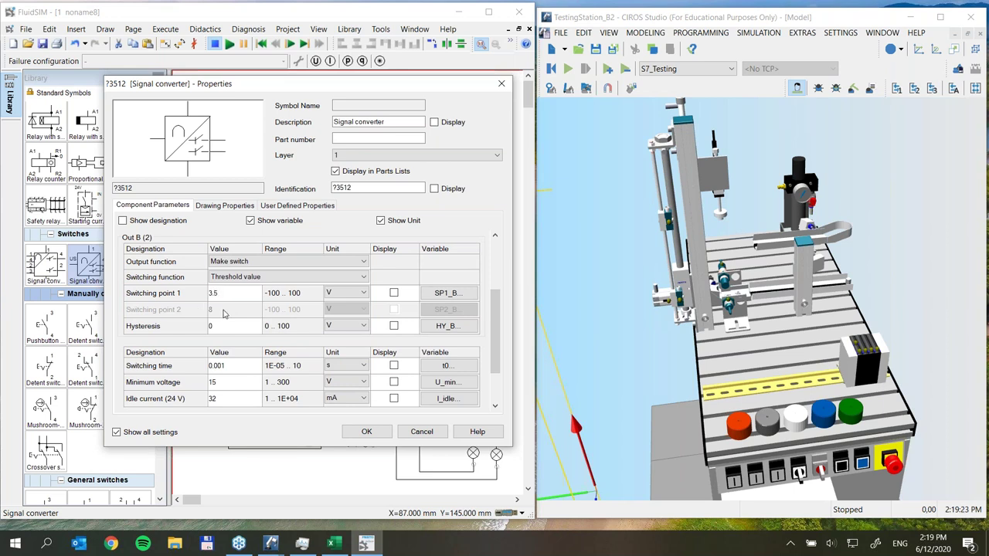
left_click(366, 431)
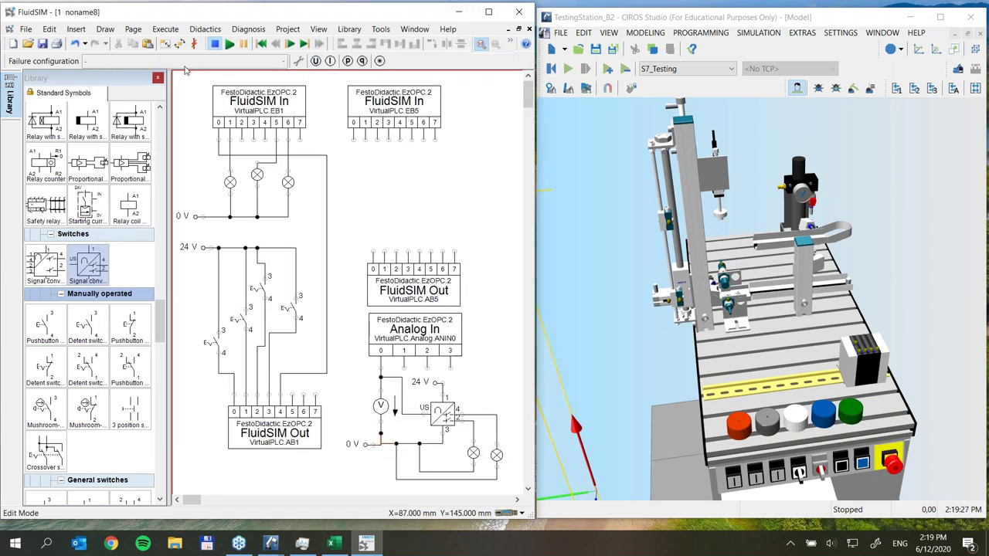
Start the Testing Station and circuit simulations, running despite the drawing warnings
left_click(567, 68)
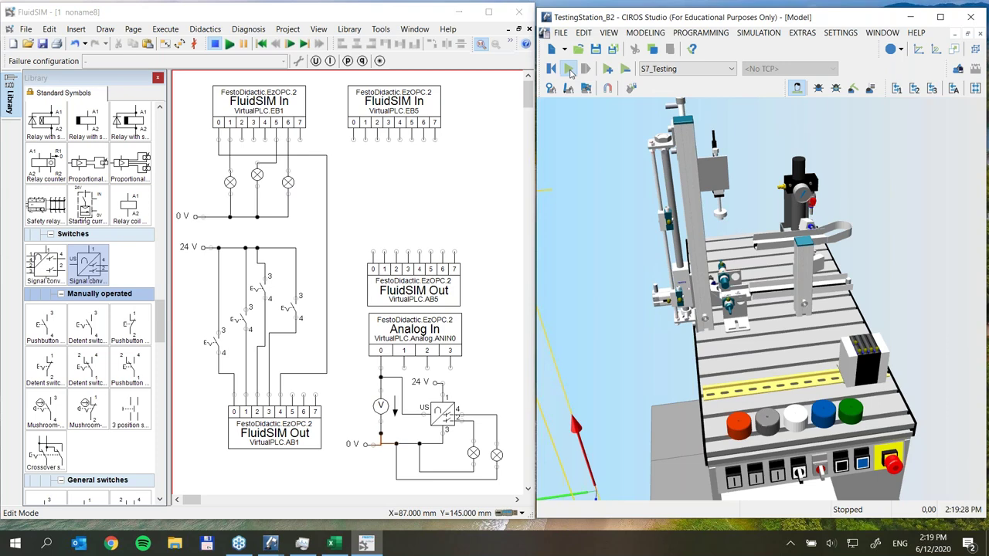
left_click(230, 45)
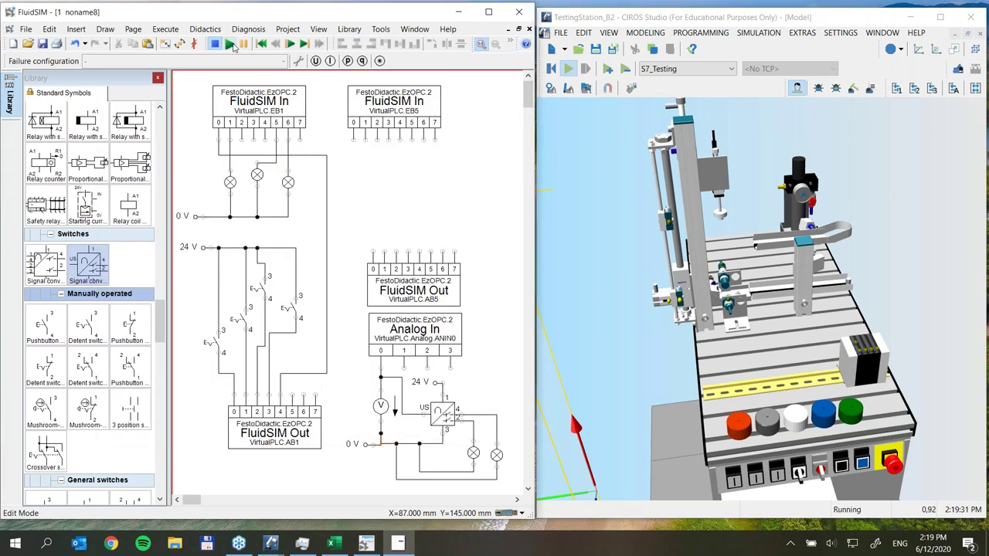
left_click(229, 44)
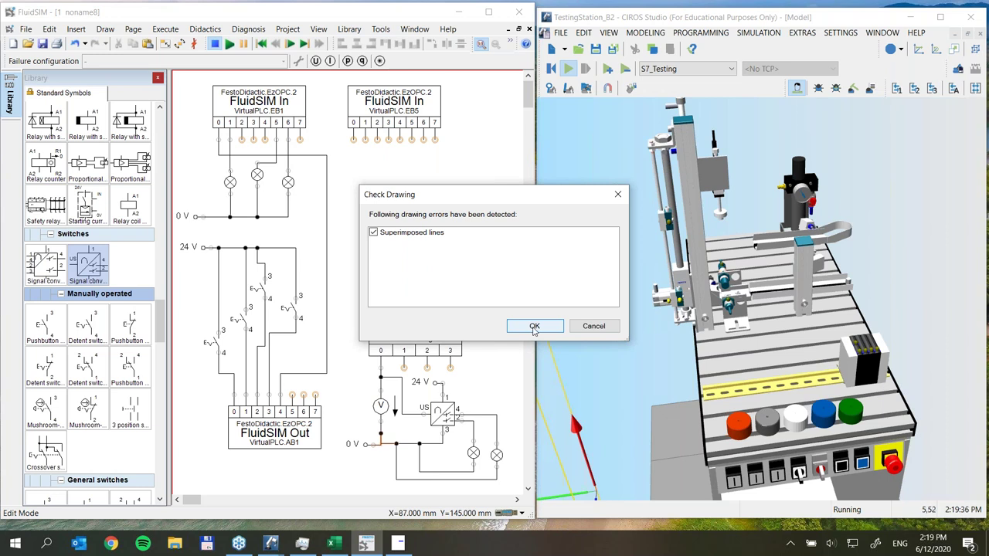
left_click(533, 327)
left_click(513, 317)
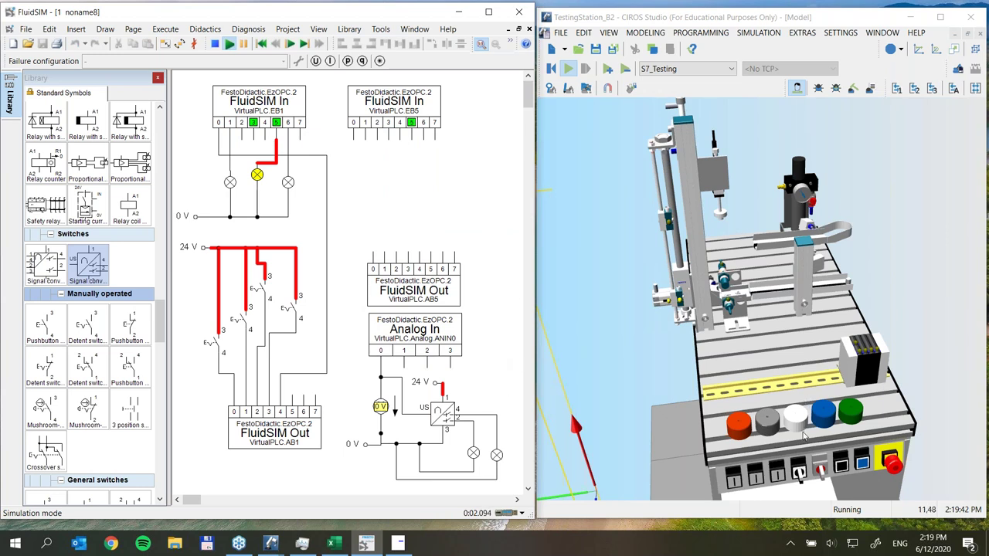
Feed a workpiece with the red button and toggle the manual switches to drive the lifter
left_click(738, 426)
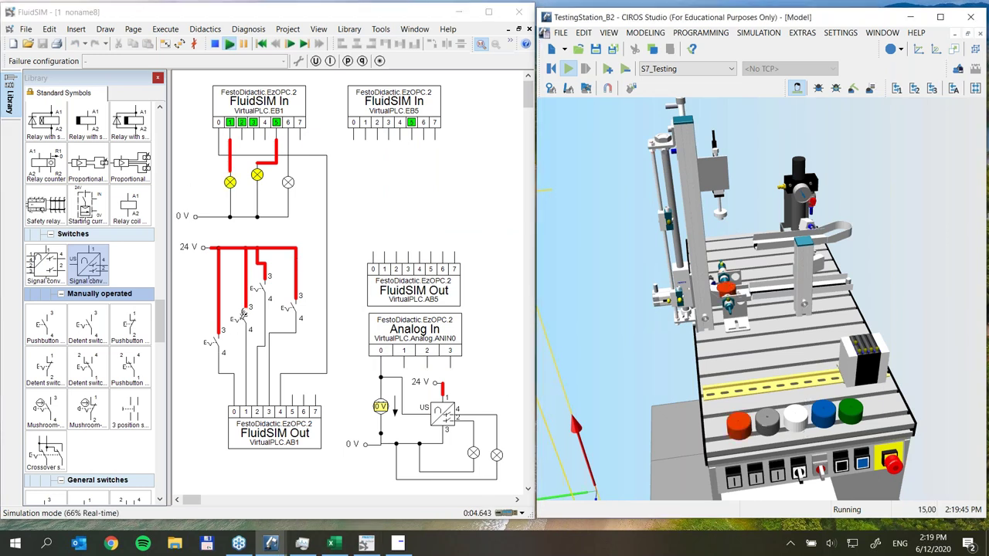
left_click(244, 313)
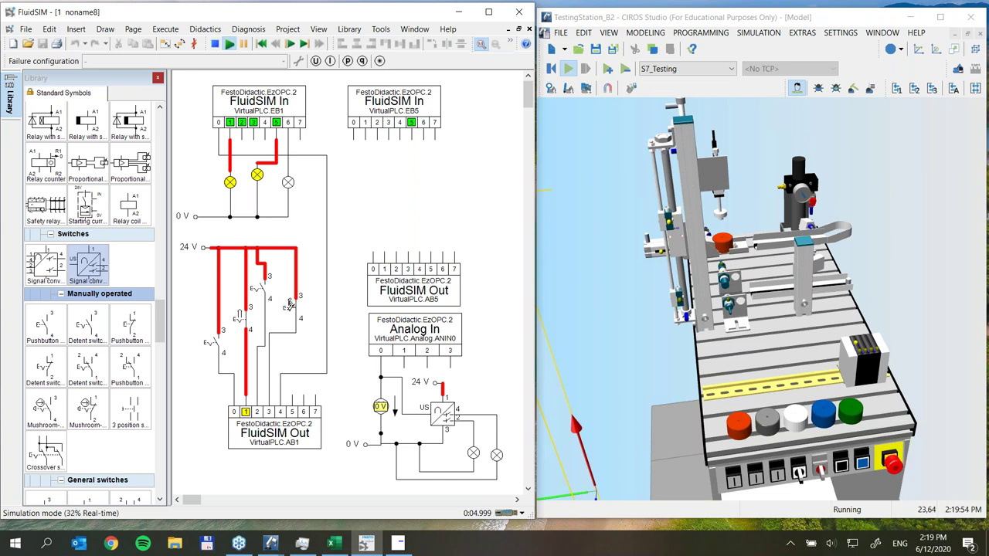
left_click(290, 306)
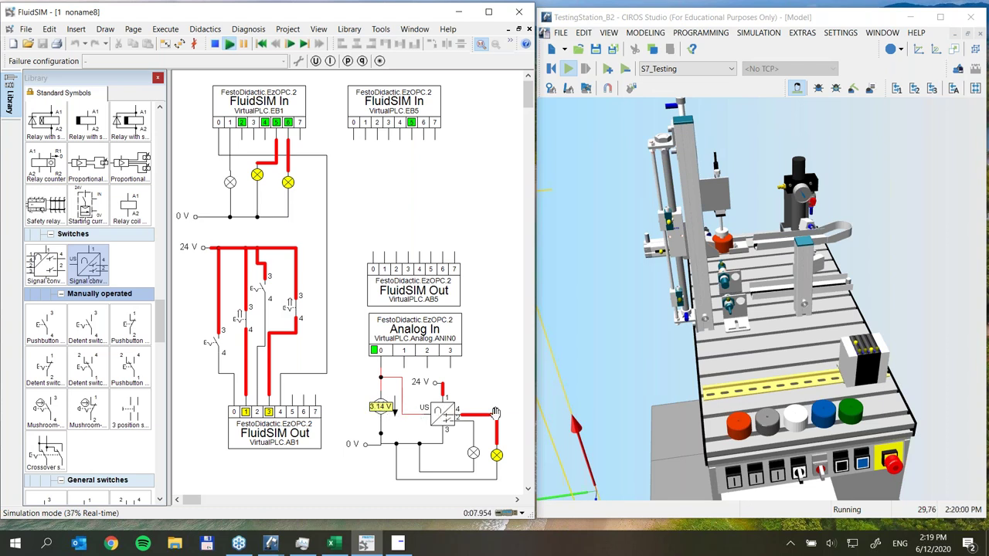
left_click(287, 306)
left_click(263, 280)
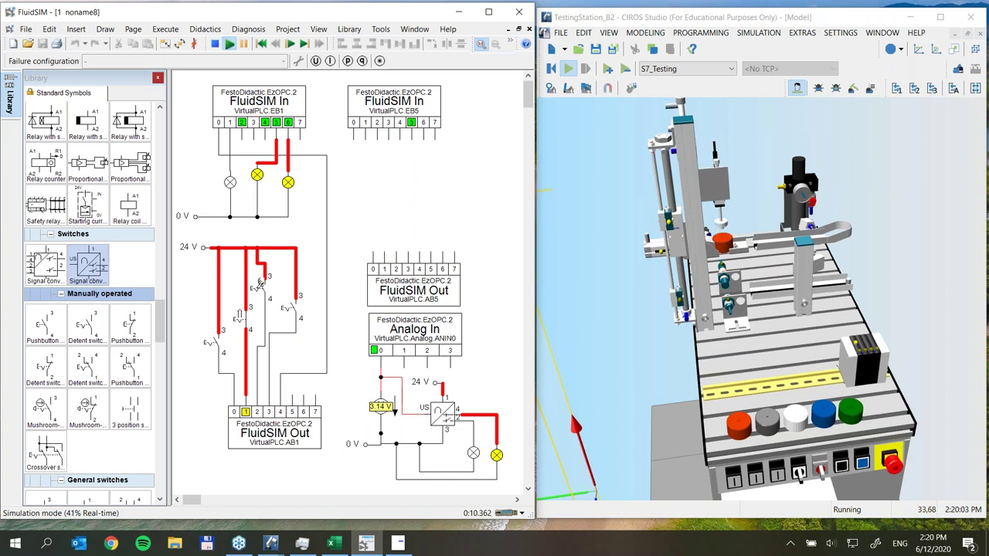
left_click(240, 318)
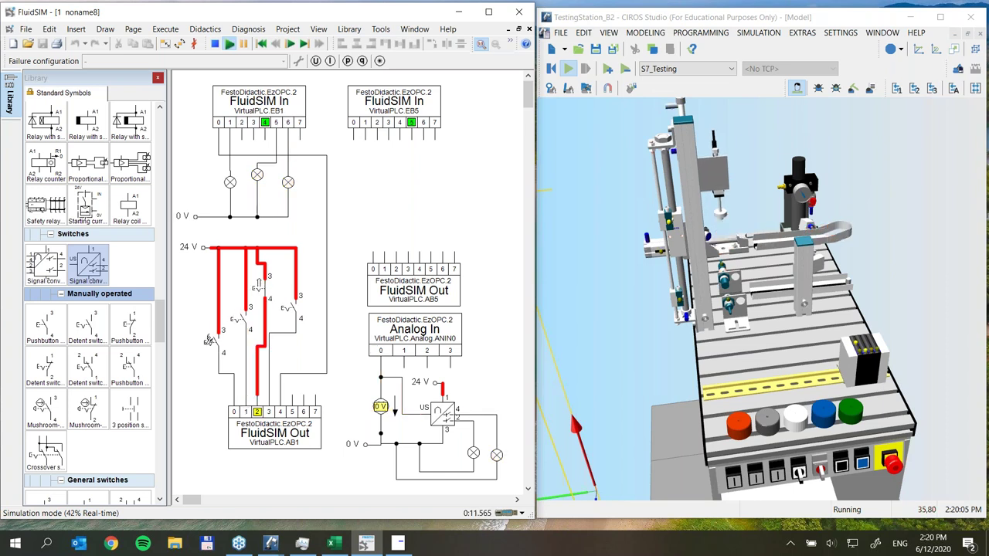
left_click(210, 341)
left_click(262, 284)
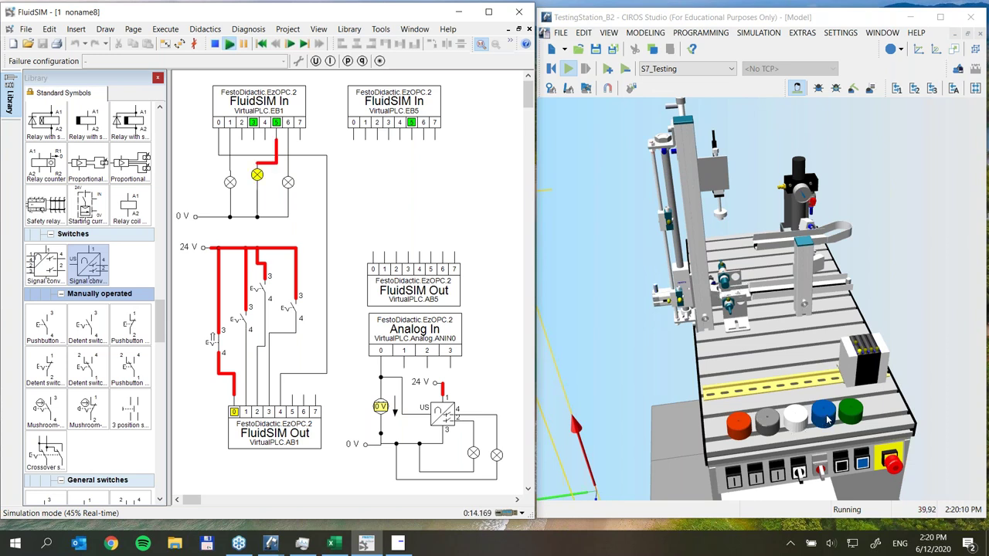
With a new workpiece from the green button, toggle outputs 0, 1 and 3 and press the blue button
left_click(853, 413)
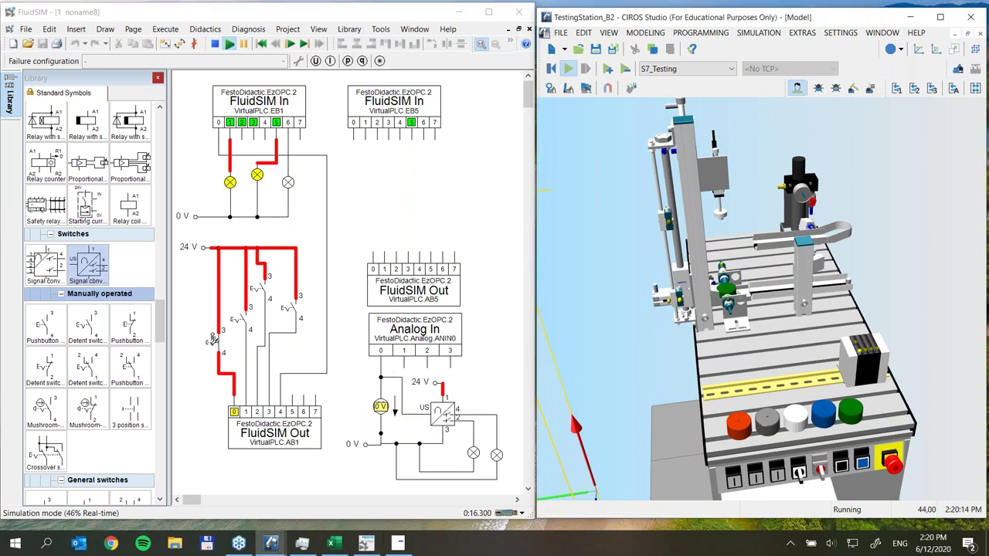
left_click(212, 340)
left_click(240, 315)
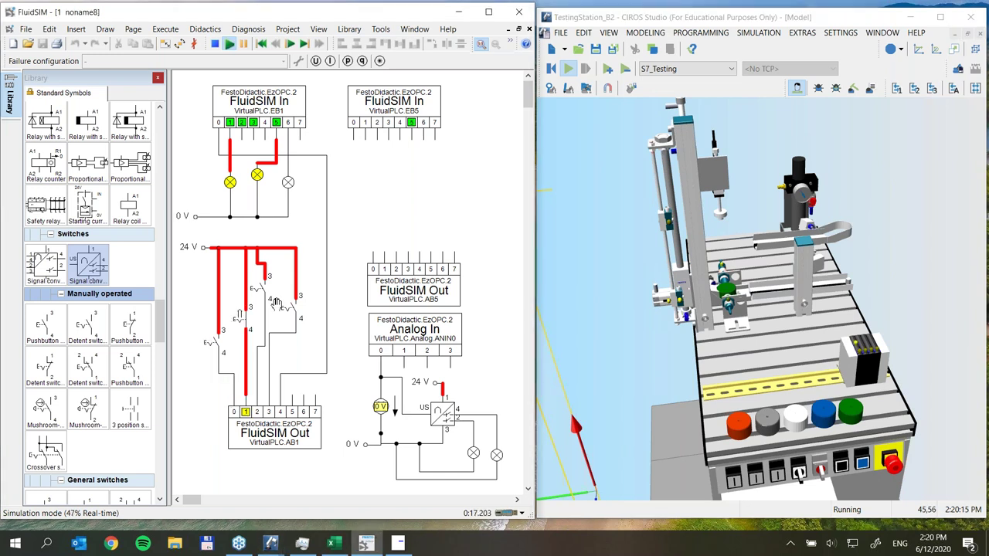
left_click(291, 306)
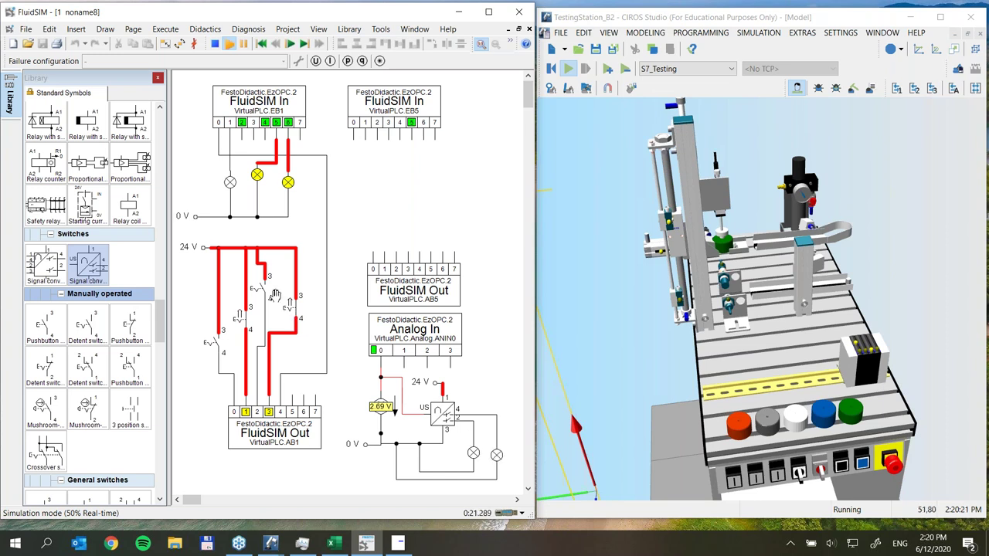
left_click(242, 314)
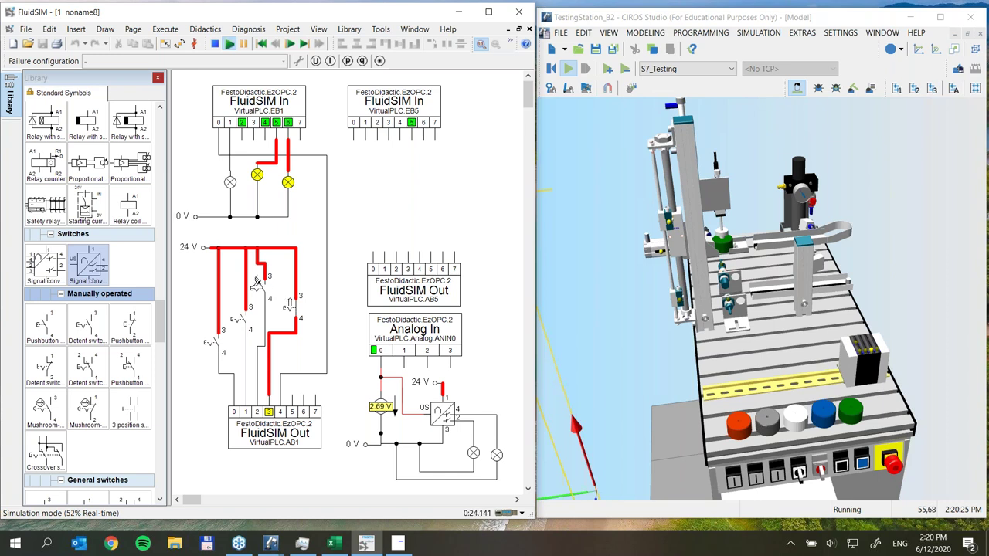
left_click(259, 280)
left_click(295, 301)
left_click(216, 338)
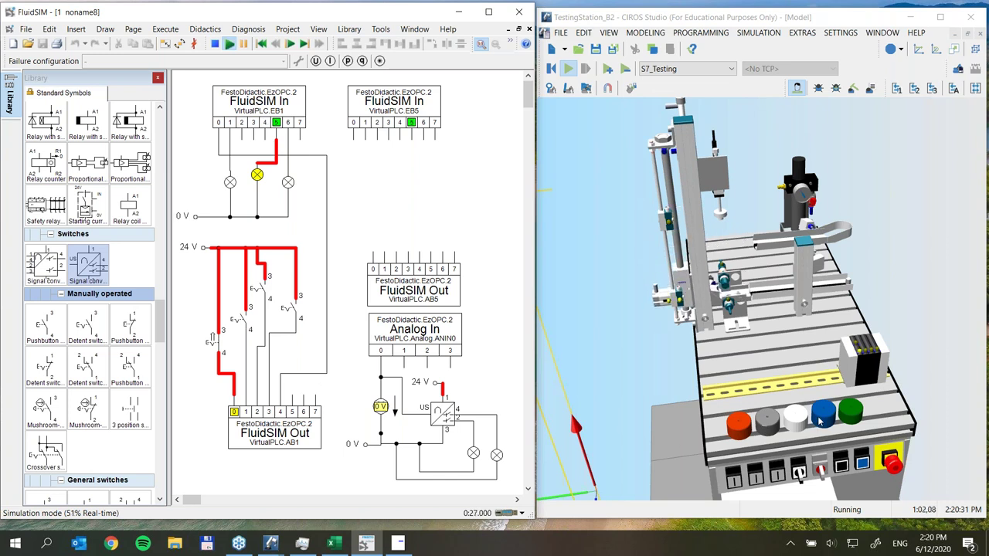
left_click(821, 427)
left_click(241, 311)
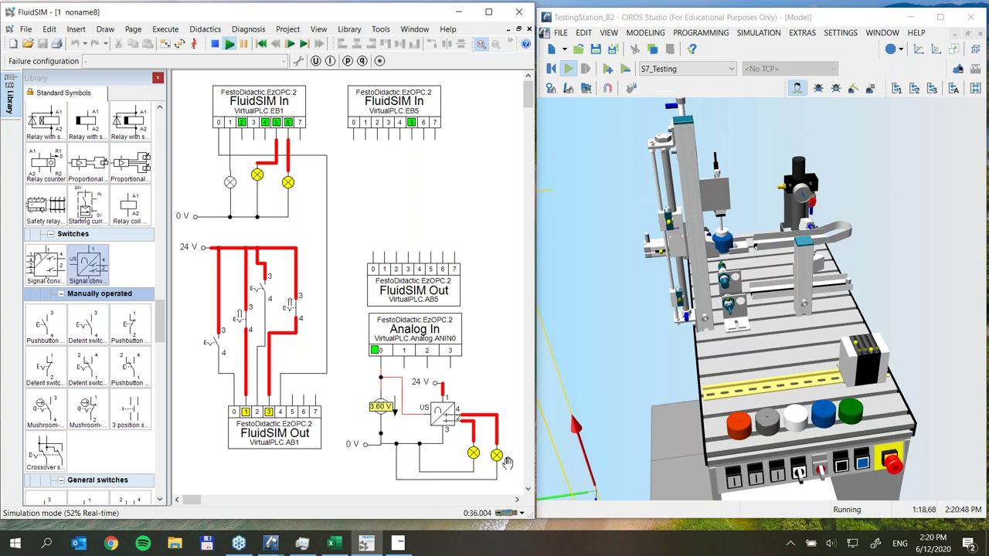
Open the middle and right switches so outputs 1 and 3 turn off
left_click(240, 315)
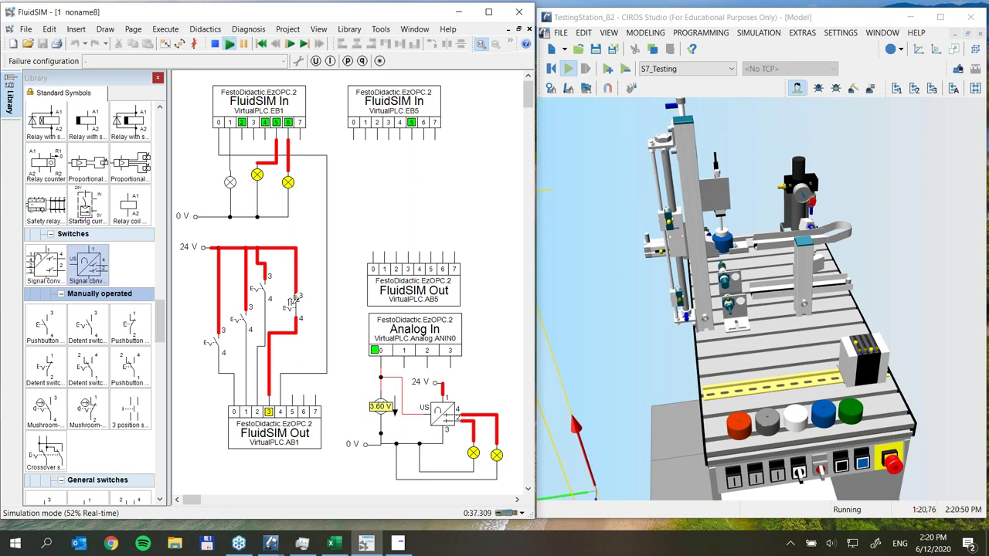
left_click(292, 302)
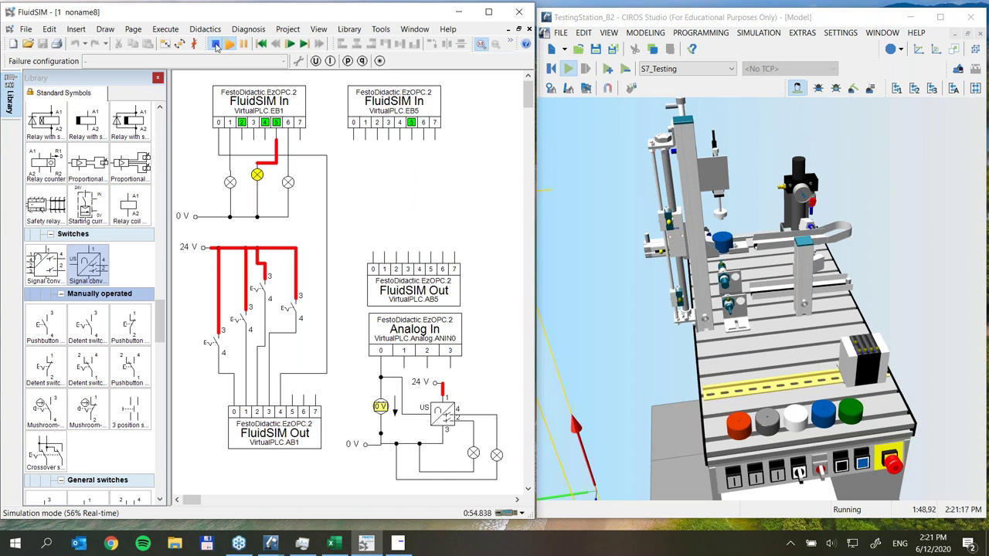
Stop the simulation and use Save File As to store the circuit as 'ciros_electric'
left_click(216, 44)
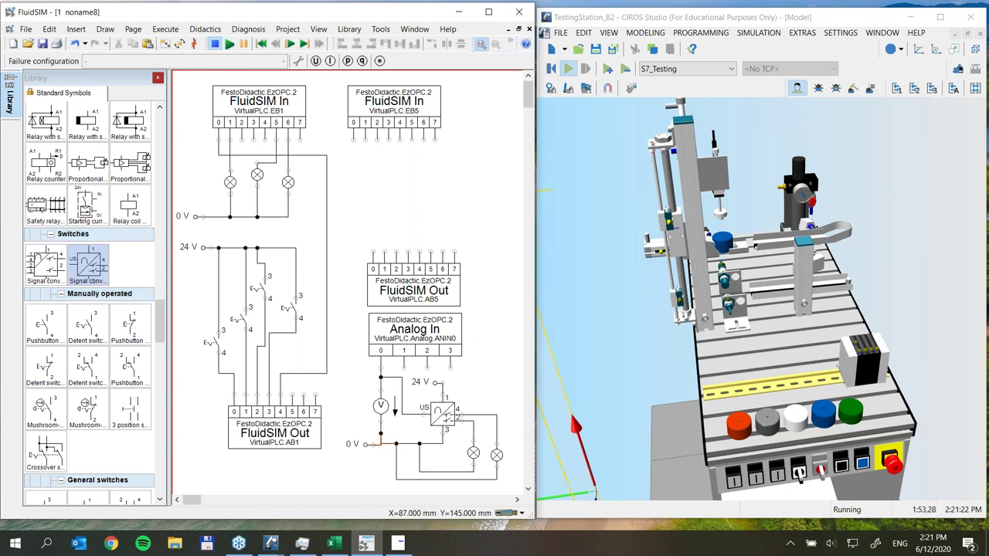
left_click(25, 28)
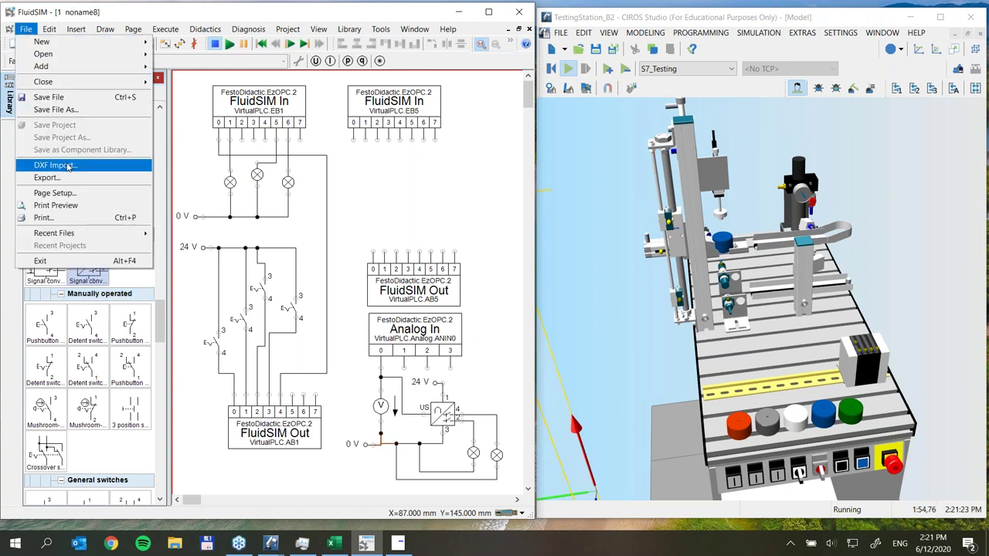
left_click(57, 109)
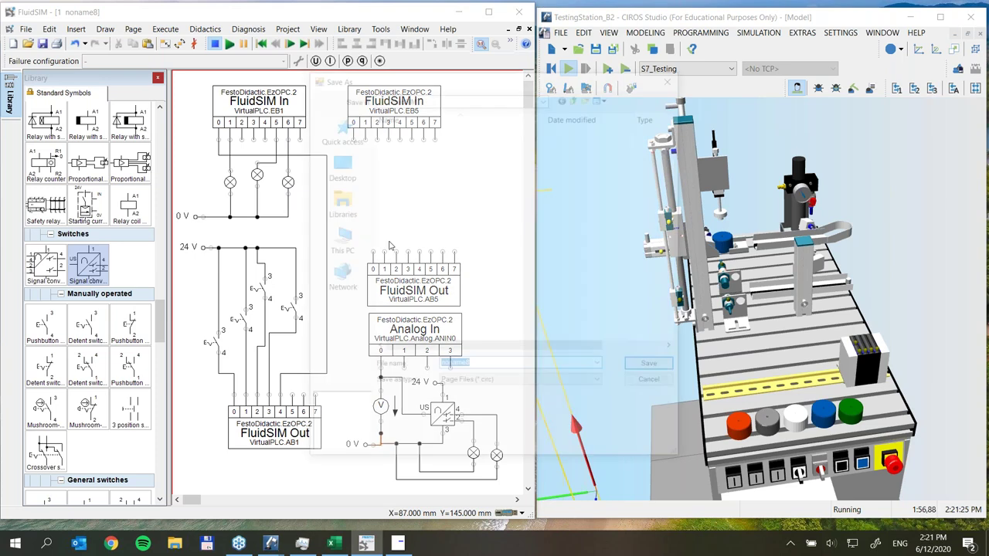
type("ciros_")
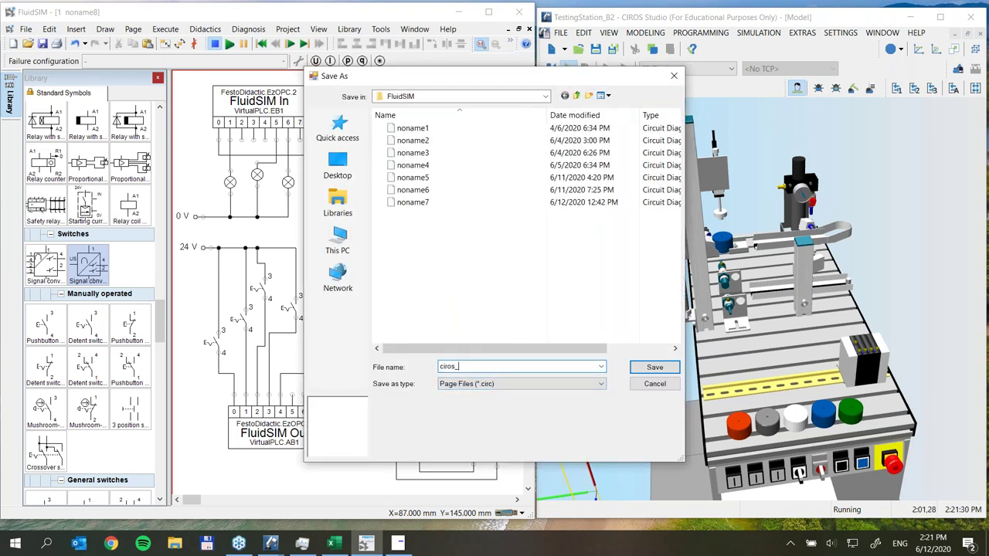
type("electric")
key("Return")
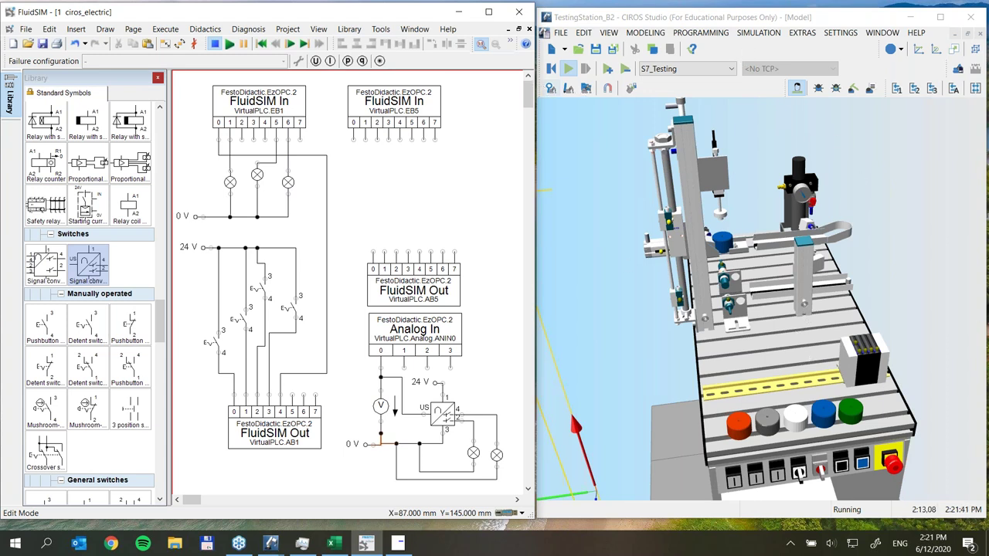
Reset the CIROS testing station and box-select the manual switches and lamps
left_click(550, 69)
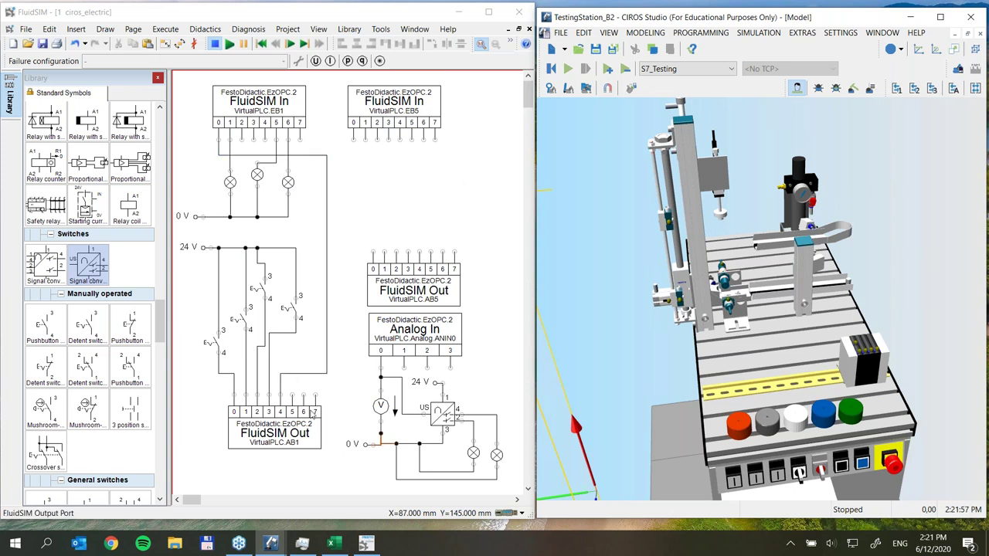
left_click_drag(316, 405, 326, 375)
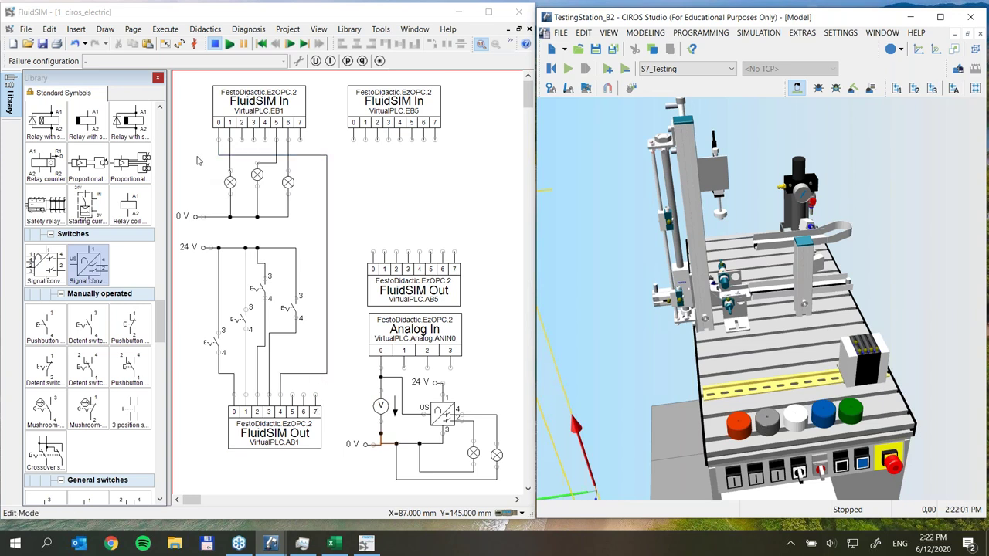
left_click_drag(197, 154, 340, 386)
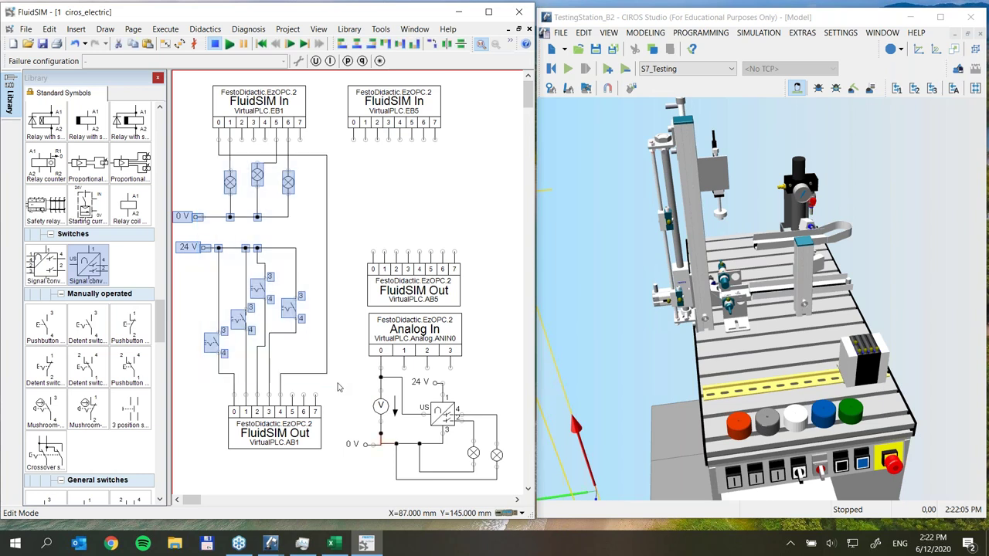
Delete the selected switches and lamps, the two converter lamps, leftover wires and the voltmeter
key("Delete")
left_click(326, 191)
key("Delete")
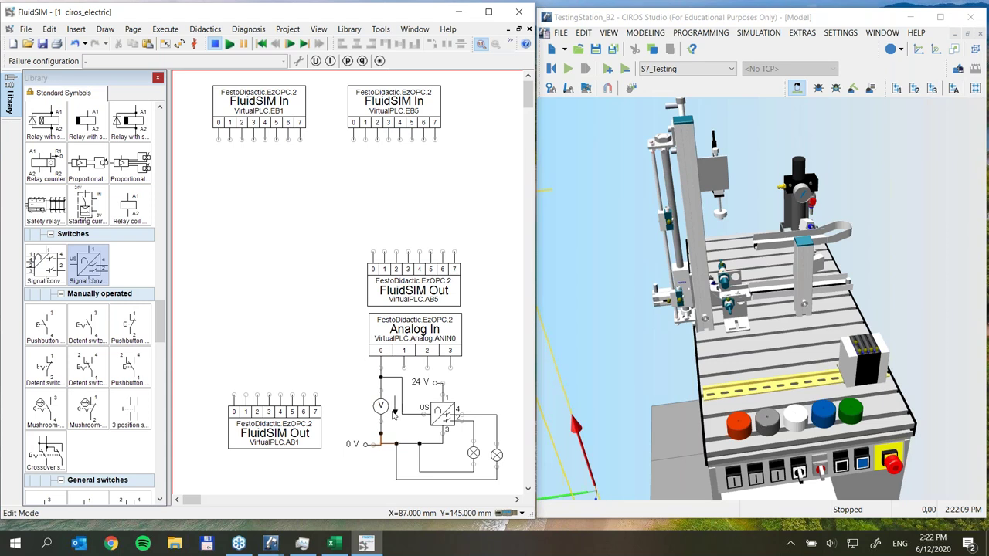
left_click(474, 453)
left_click(497, 455, "shift")
key("Delete")
key("Delete")
left_click(419, 463)
left_click(474, 464, "shift")
key("Delete")
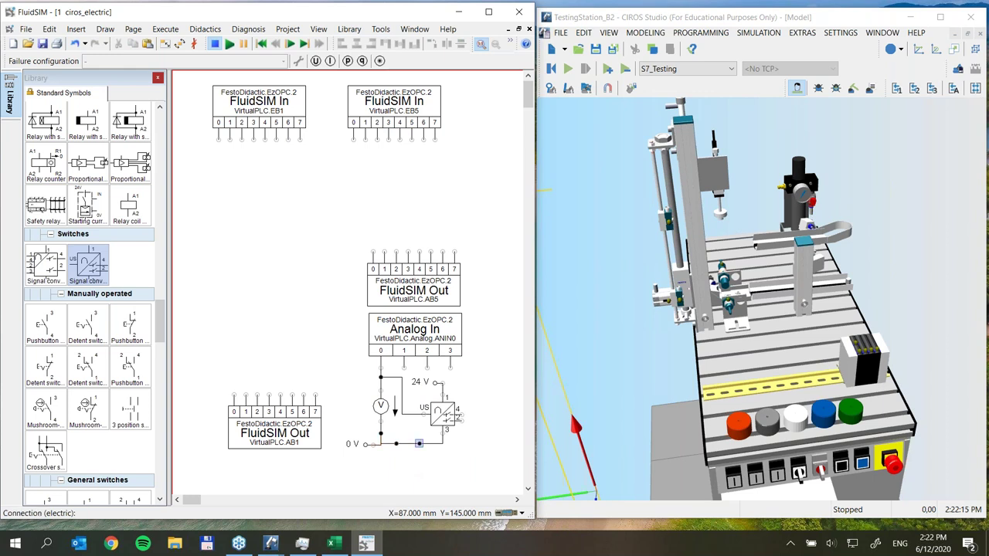
left_click(379, 417)
key("Delete")
Shift the 0 V supply right and move the Out AB5 and Analog In group beside Out AB1
left_click_drag(369, 443, 441, 435)
left_click(418, 443)
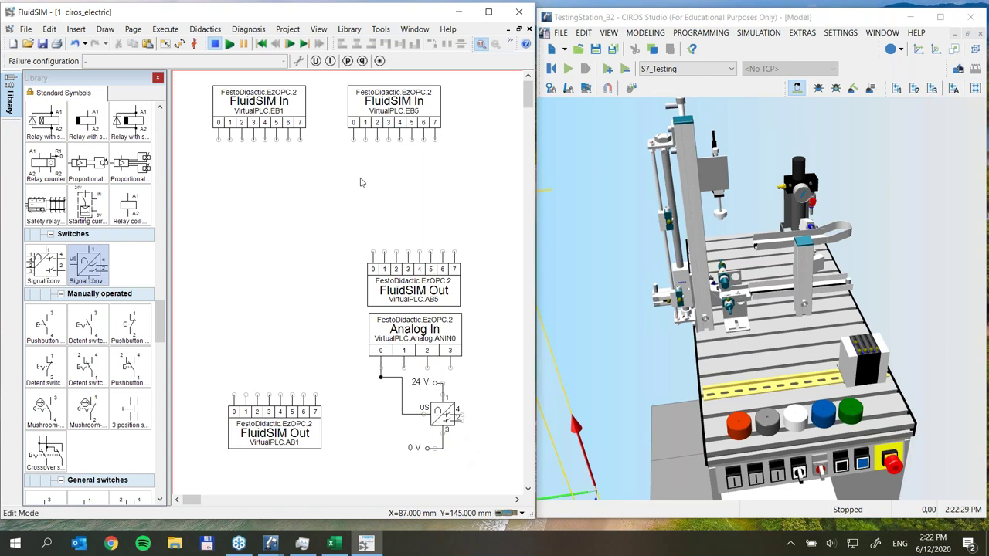
left_click_drag(160, 321, 157, 442)
left_click_drag(347, 209, 472, 466)
left_click_drag(425, 276, 410, 412)
left_click(455, 295)
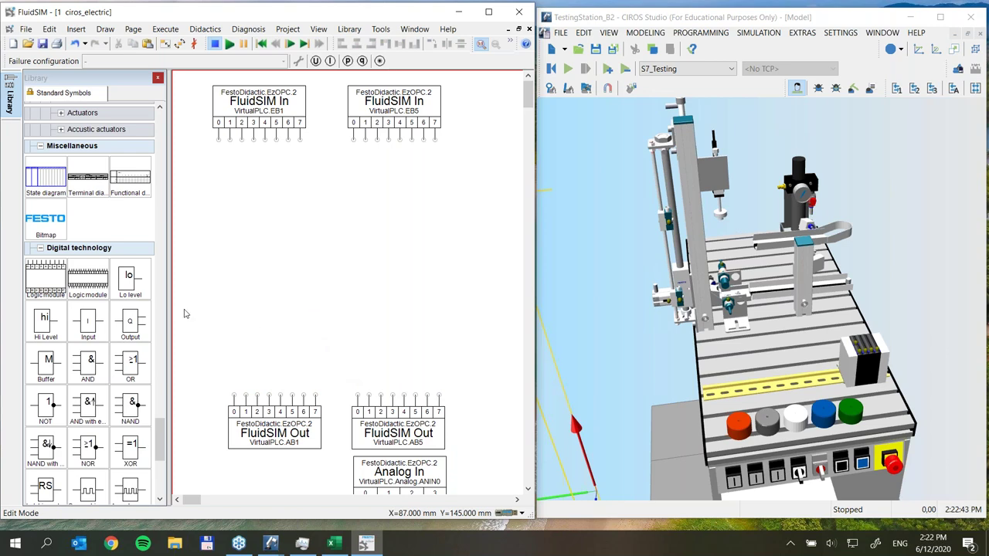
From Digital technology, place the 16-input/16-output Logic module between In and Out, replacing the smaller one
left_click_drag(159, 436, 146, 417)
scroll(146, 418, "down", 6)
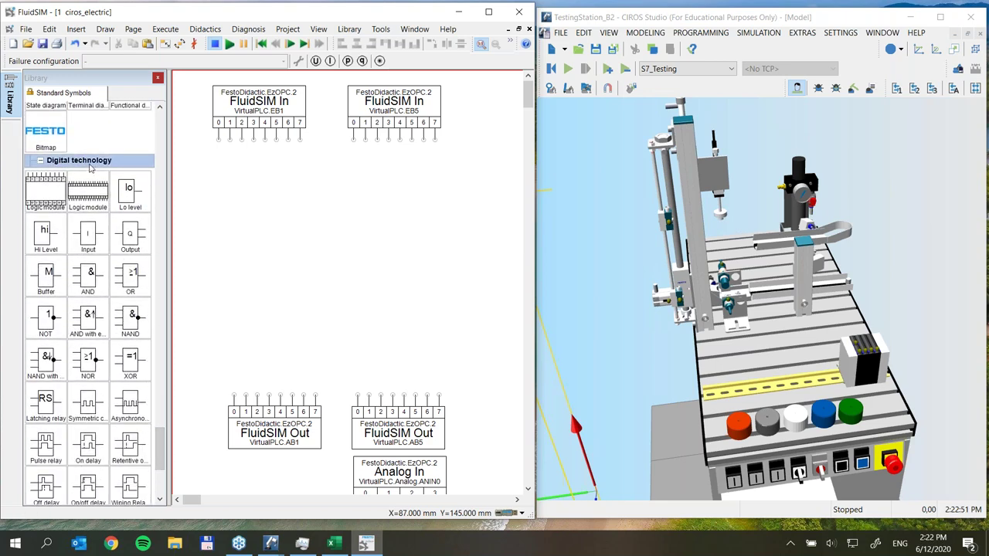
left_click(51, 194)
left_click_drag(143, 230, 335, 258)
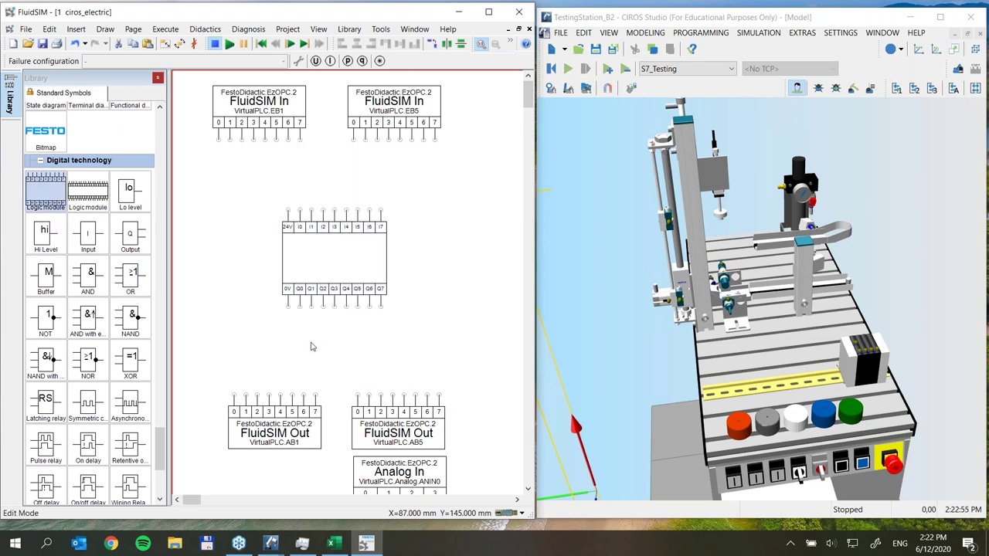
left_click(323, 280)
key("Delete")
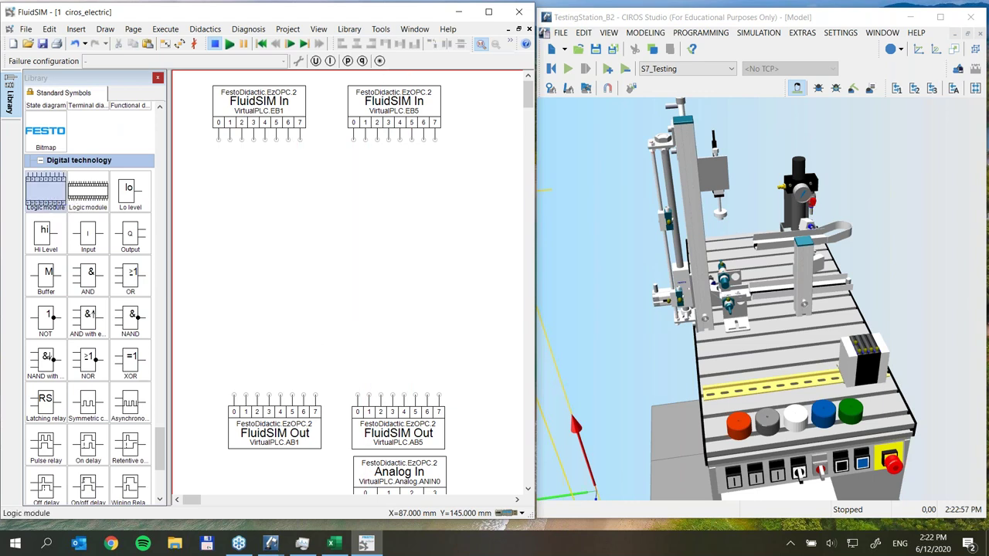
left_click_drag(87, 195, 339, 260)
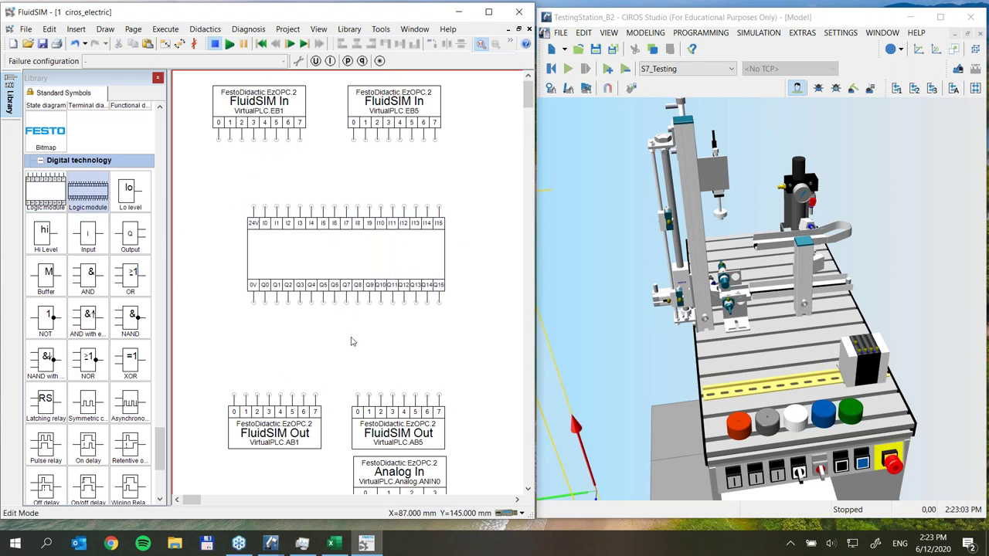
left_click_drag(345, 270, 337, 260)
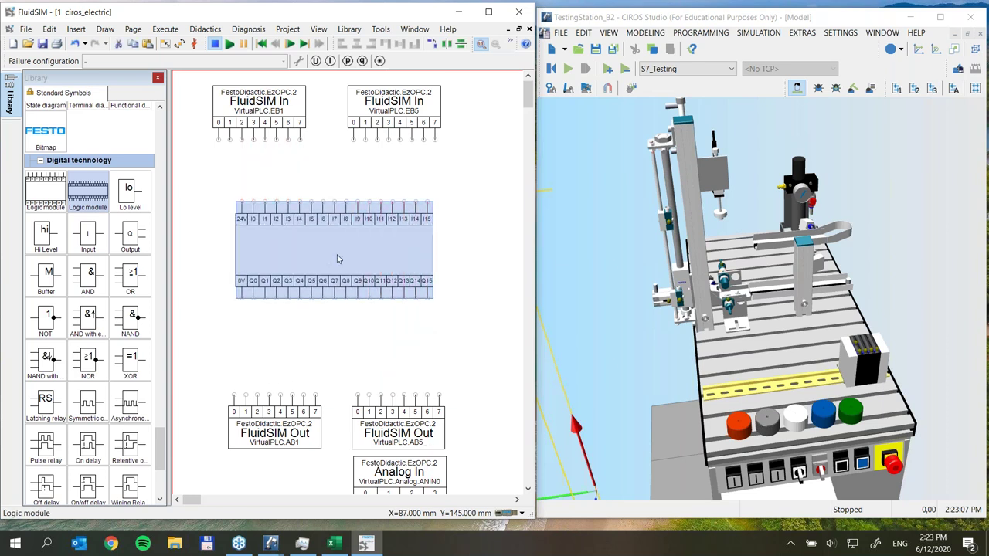
left_click(342, 320)
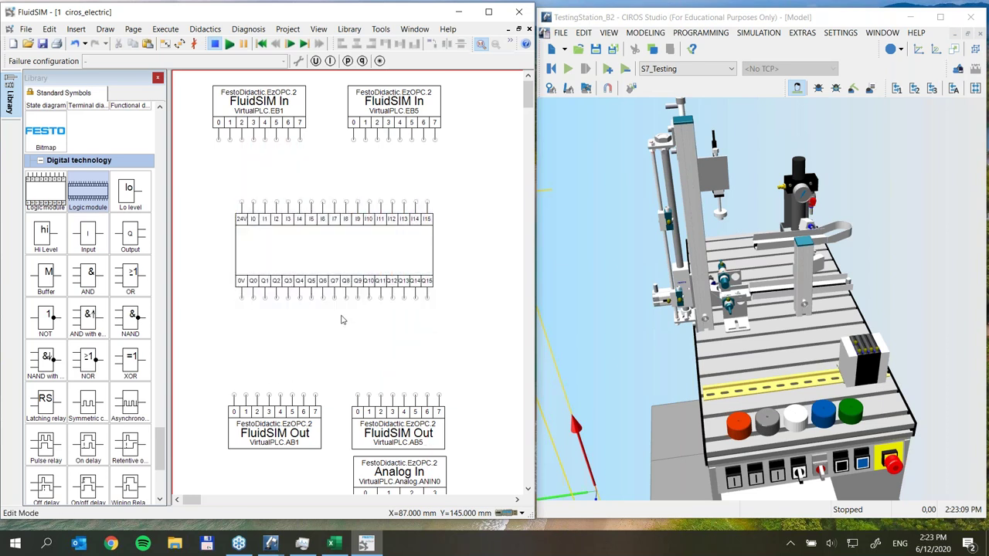
left_click_drag(159, 448, 161, 454)
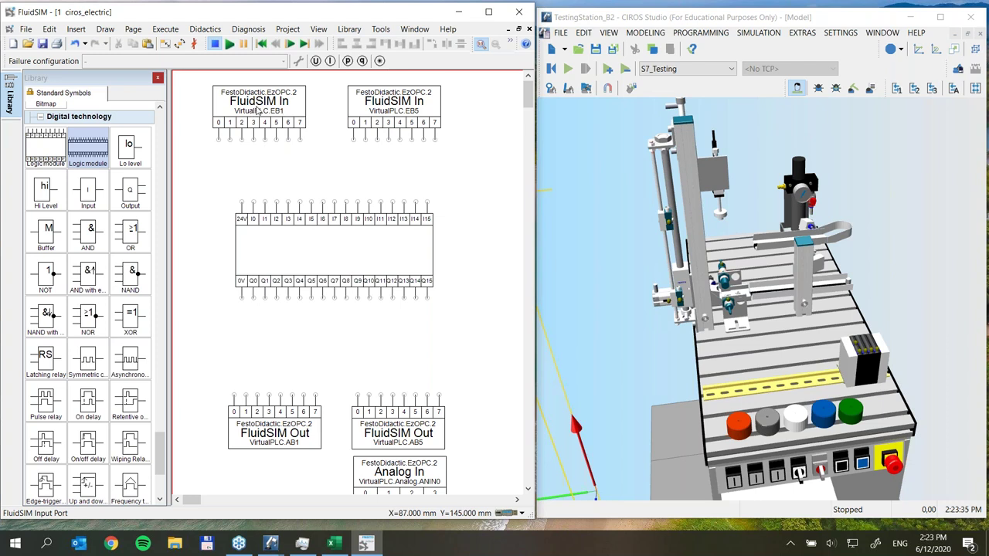
Nudge the logic module so its pins line up with the In and Out blocks
left_click(343, 250)
left_click(325, 331)
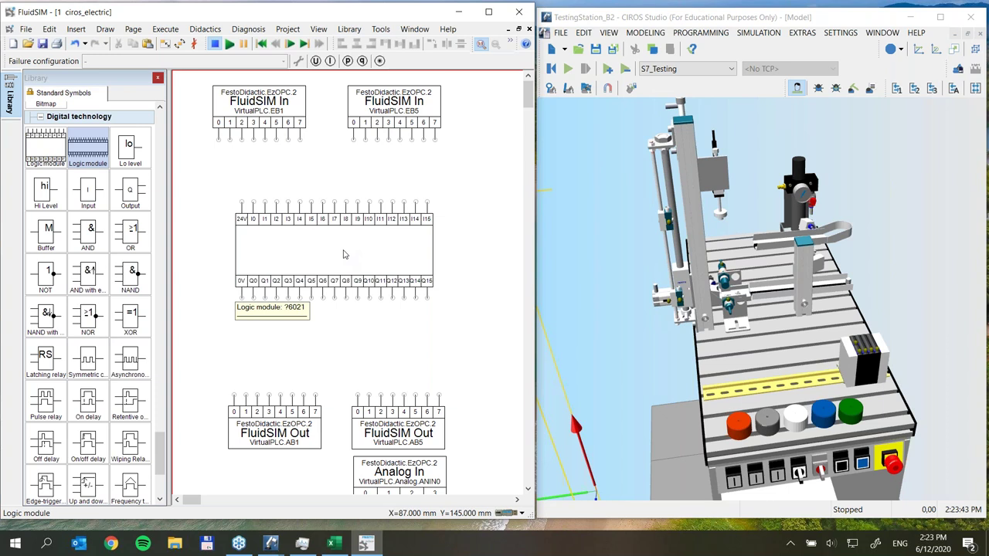
left_click_drag(335, 250, 337, 255)
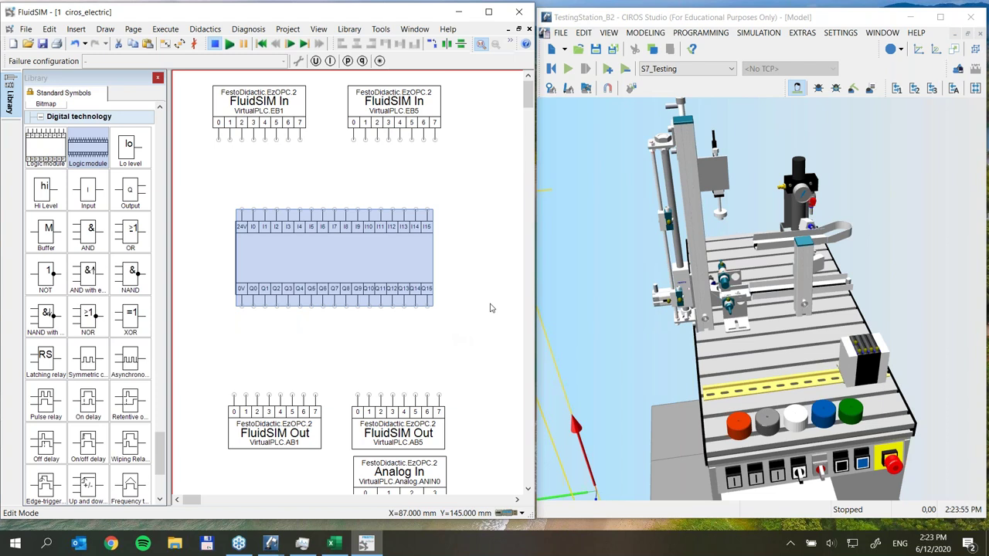
mouse_move(528, 97)
left_mouse_down()
mouse_move(527, 111)
mouse_move(519, 93)
left_mouse_up()
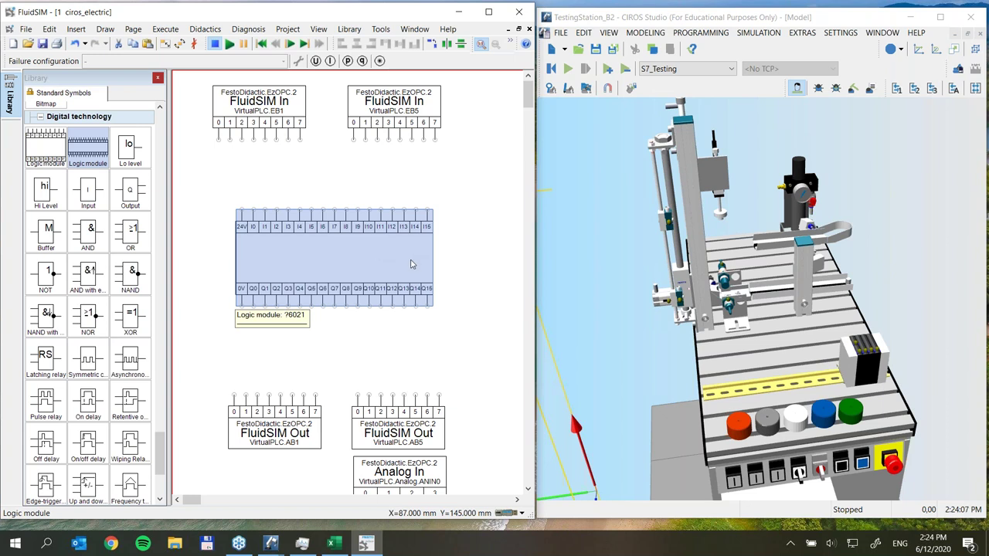
left_click_drag(351, 256, 340, 260)
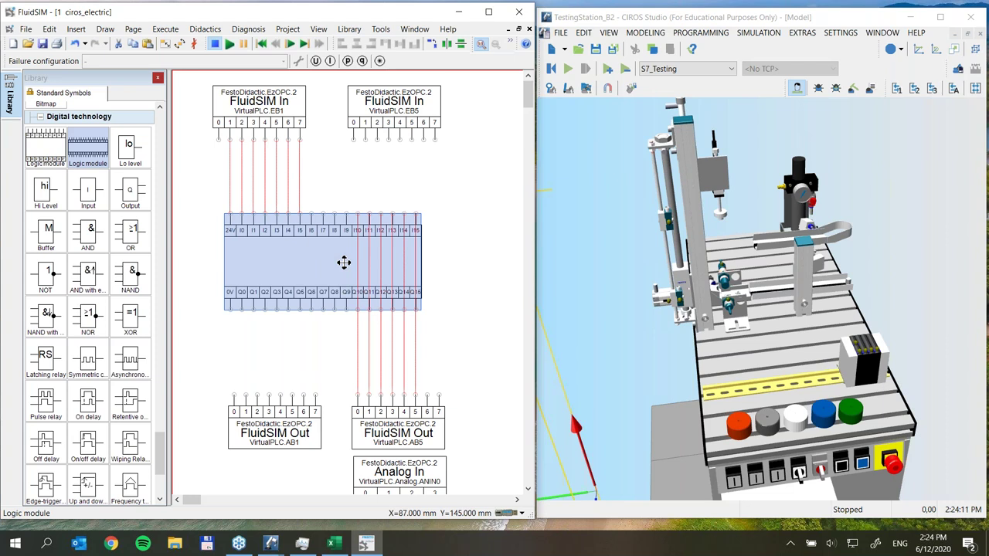
left_click_drag(343, 263, 356, 265)
left_click(360, 194)
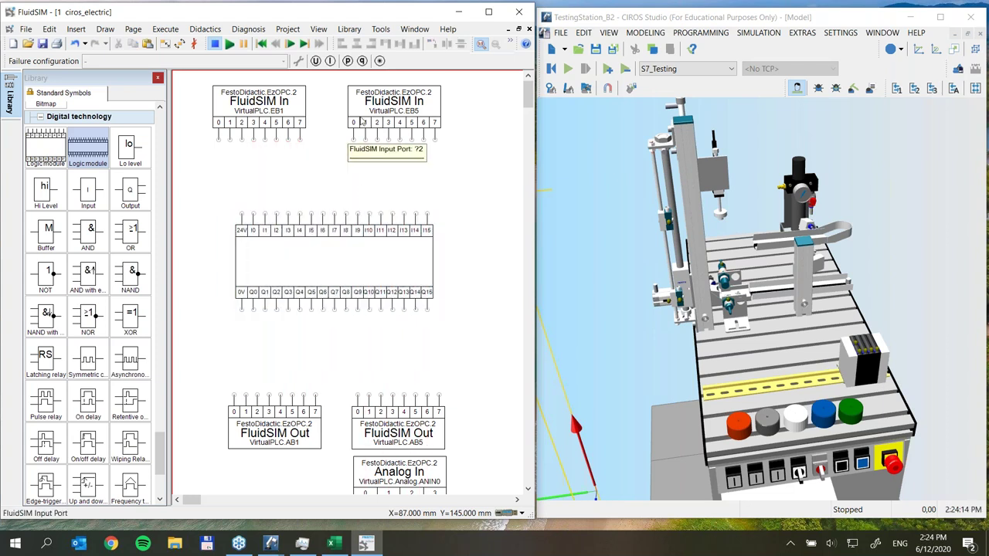
Move the EB1 and EB5 input blocks side by side above the logic module's inputs
left_click_drag(403, 112, 437, 122)
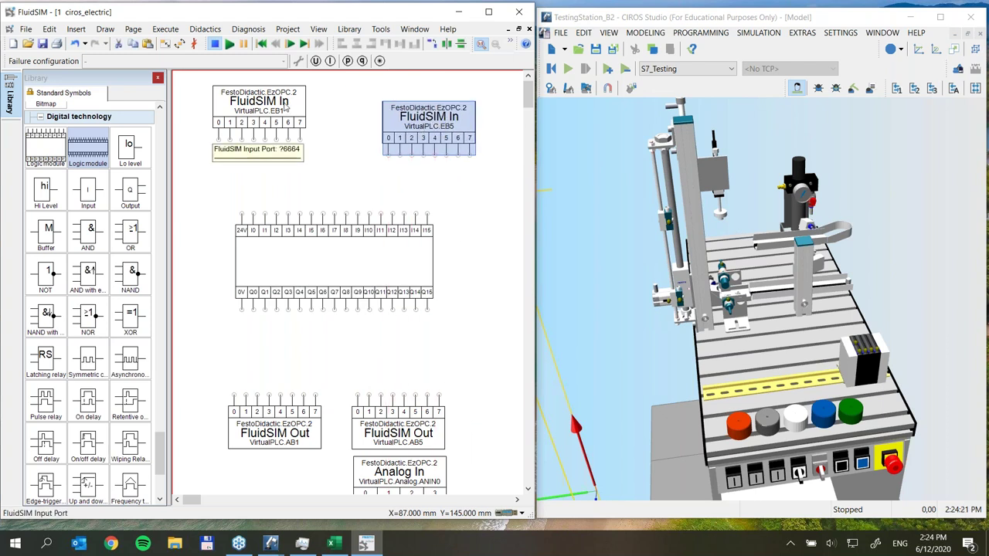
left_click(284, 108)
left_click_drag(284, 108, 319, 122)
left_click_drag(394, 125, 372, 124)
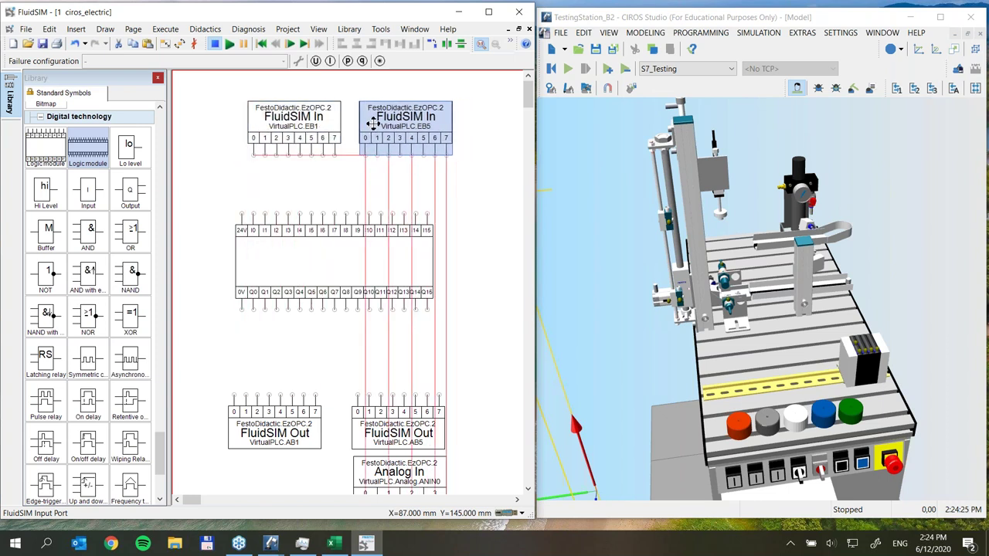
left_click(293, 115)
left_click_drag(294, 116, 294, 123)
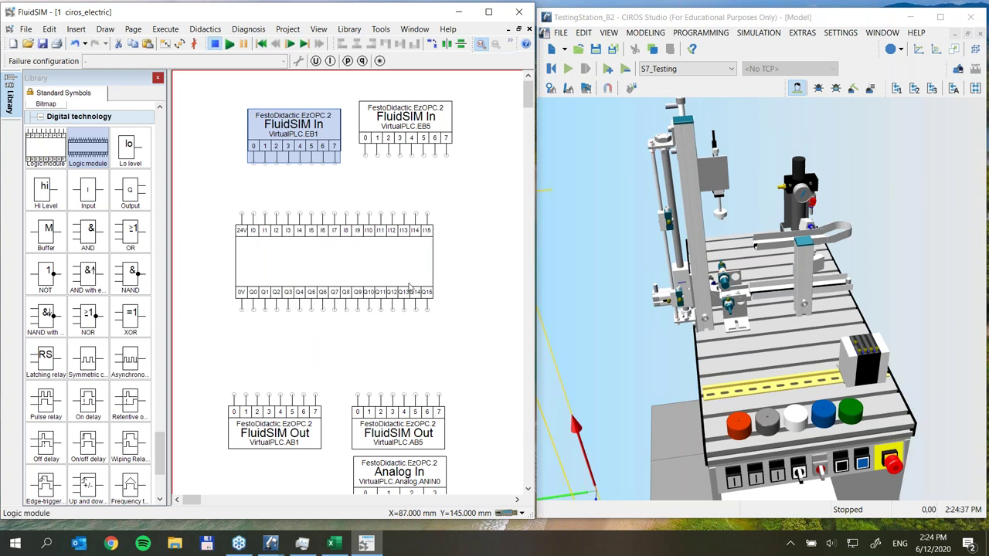
left_click_drag(405, 118, 386, 125)
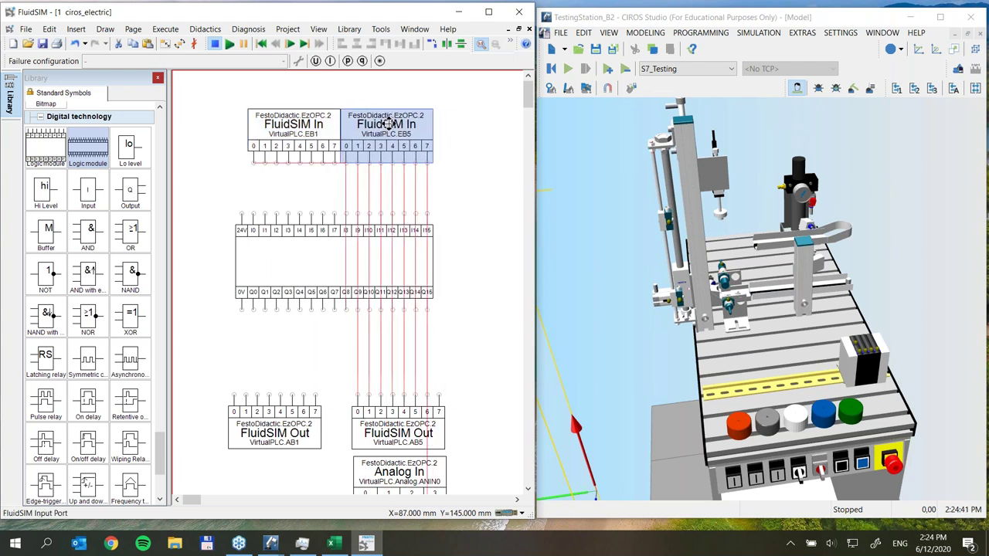
left_click(359, 208)
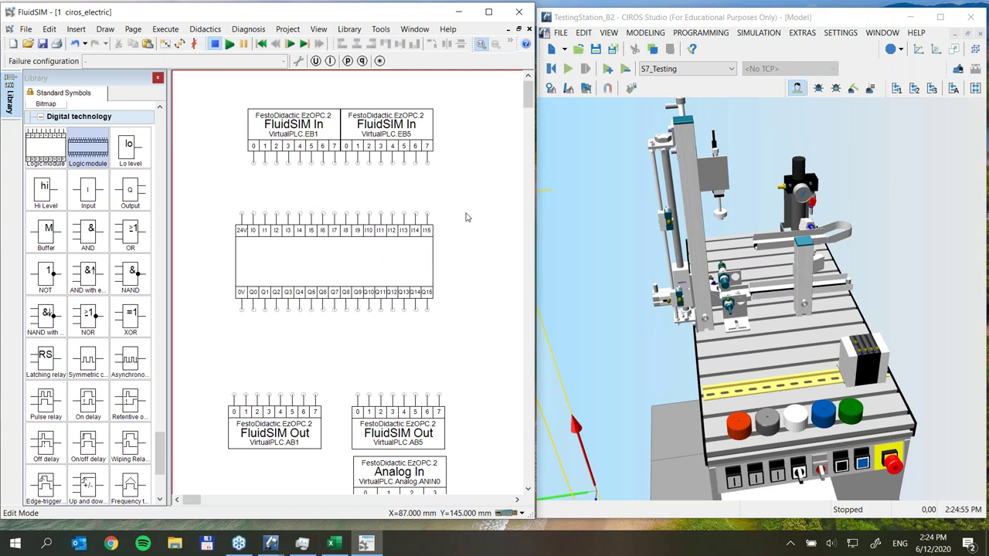
scroll(463, 214, "down", 2)
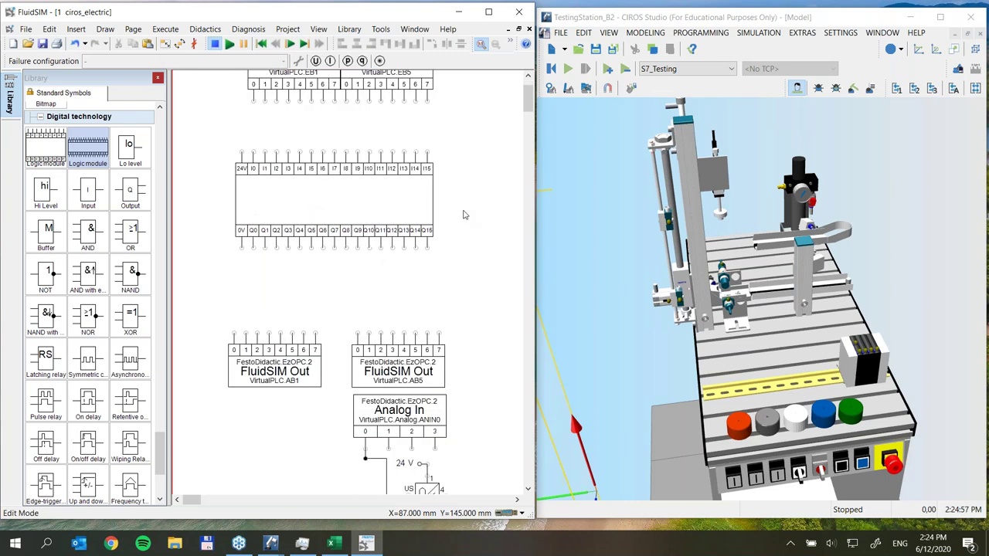
scroll(464, 214, "up", 2)
scroll(464, 215, "down", 2)
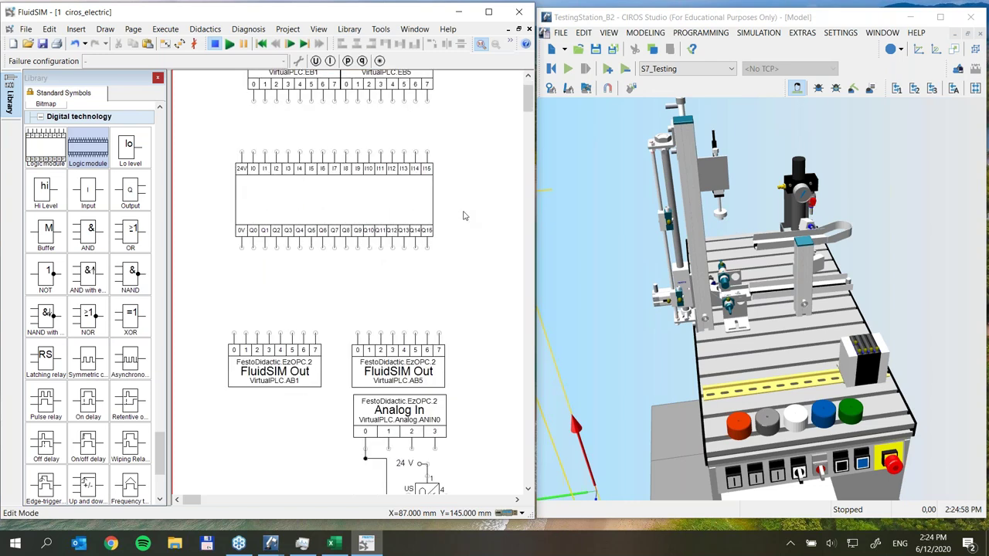
left_click(334, 544)
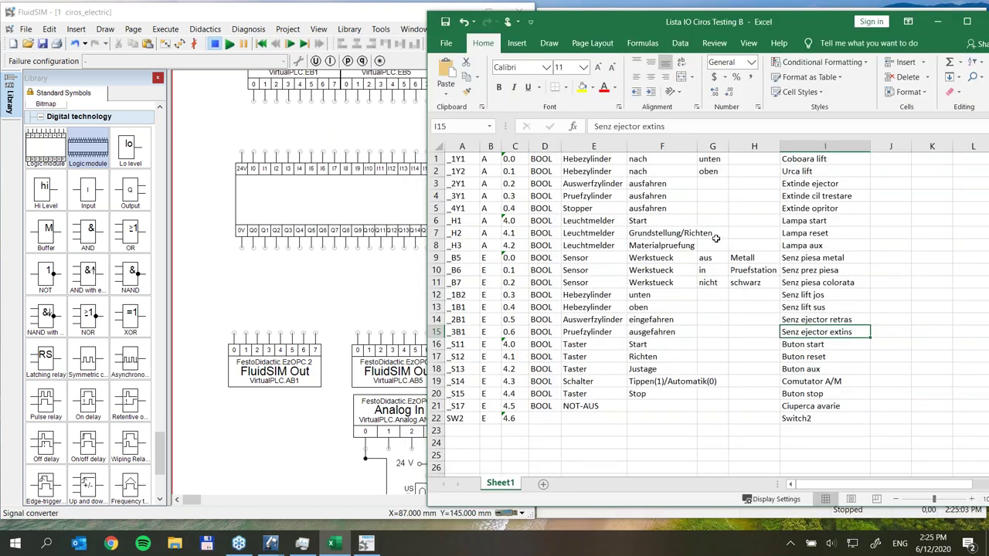
left_click(519, 332)
left_click(513, 258)
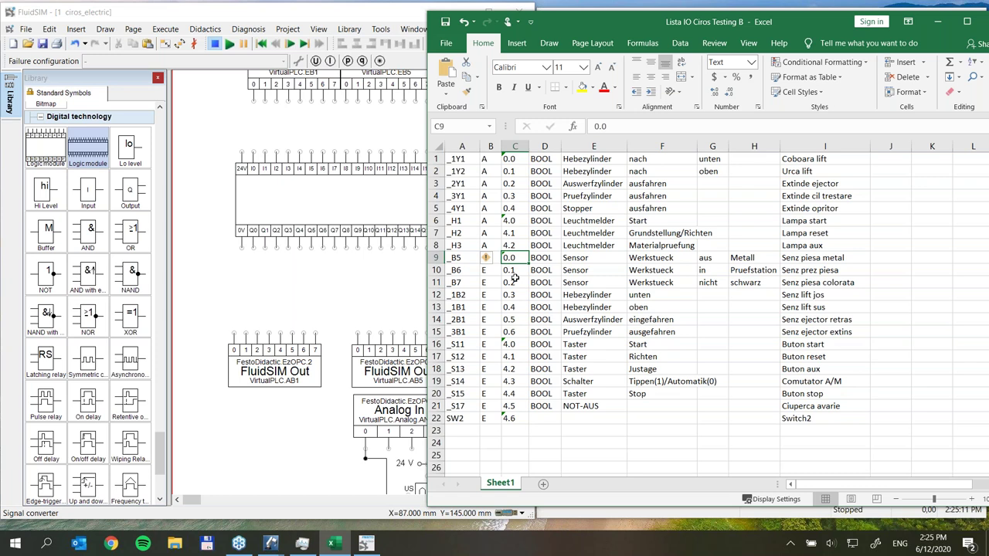
left_click(512, 332)
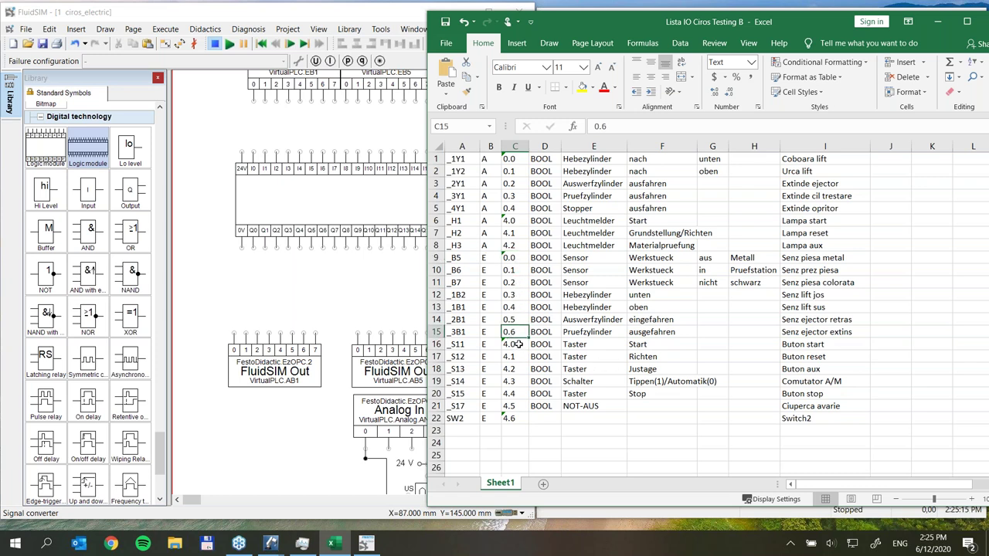
left_click(516, 344)
left_click(514, 420)
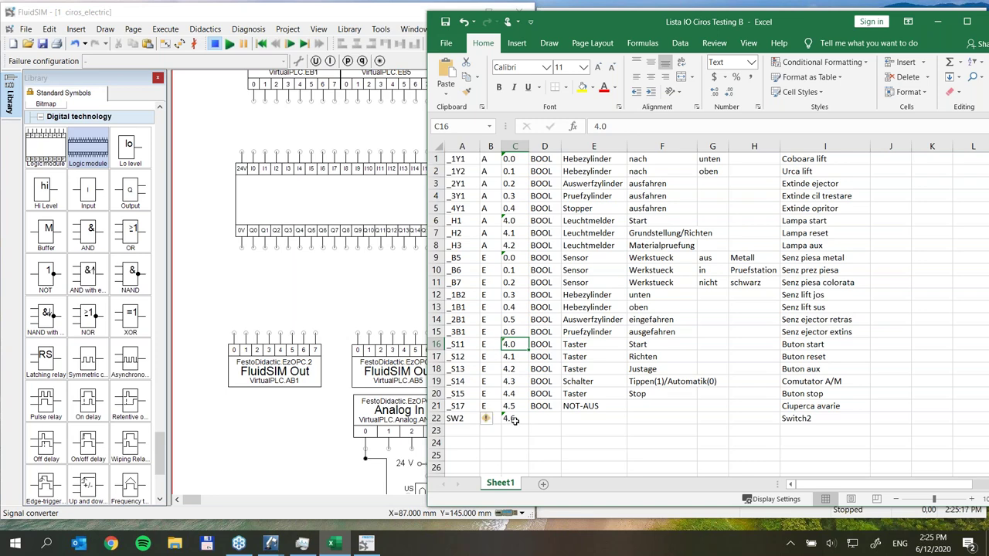
left_click(936, 22)
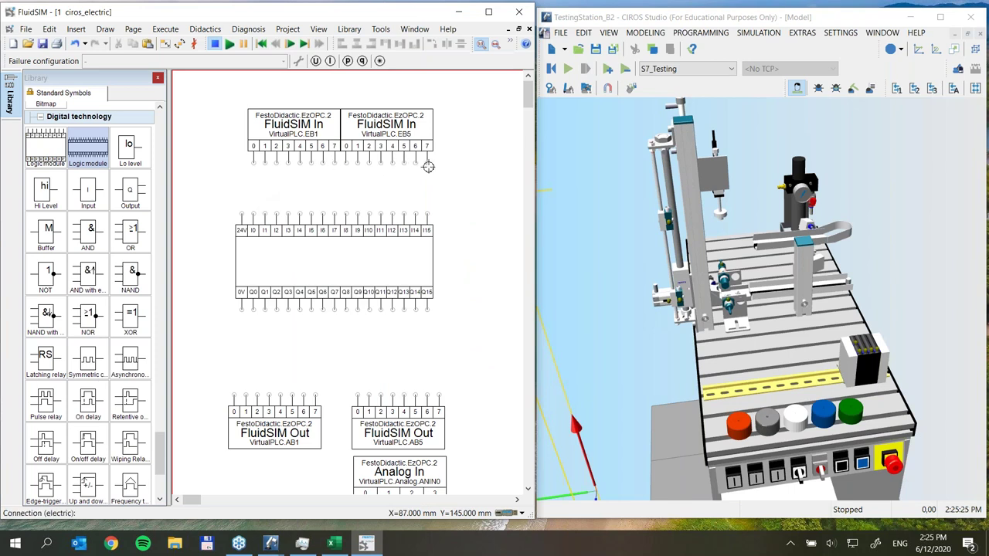
Wire EB1 pins 0, 1, 2, 3, 5 and 6 to module inputs I0–I3, I5 and I6
left_click_drag(253, 162, 254, 214)
left_click(271, 158)
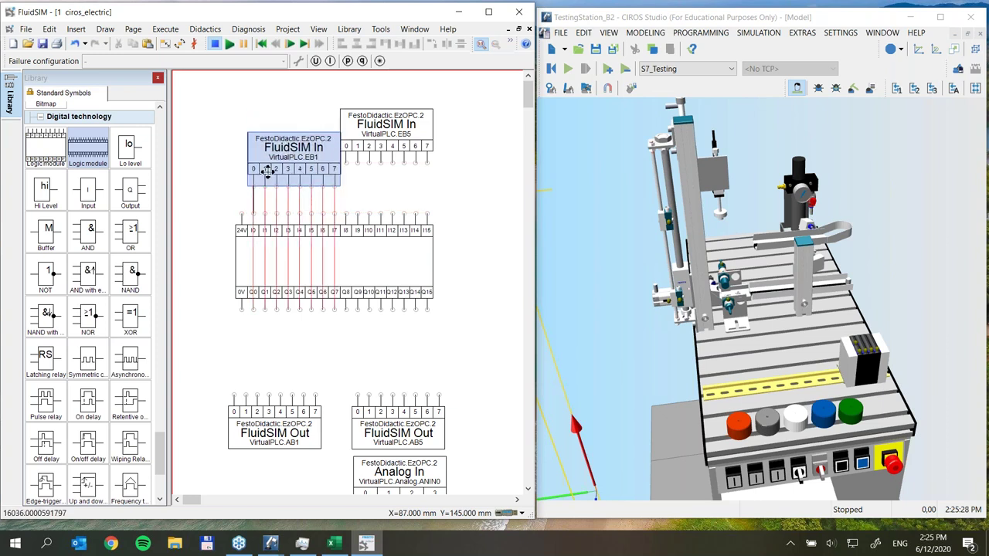
left_click_drag(264, 164, 267, 214)
left_click_drag(276, 163, 278, 214)
left_click_drag(288, 163, 299, 215)
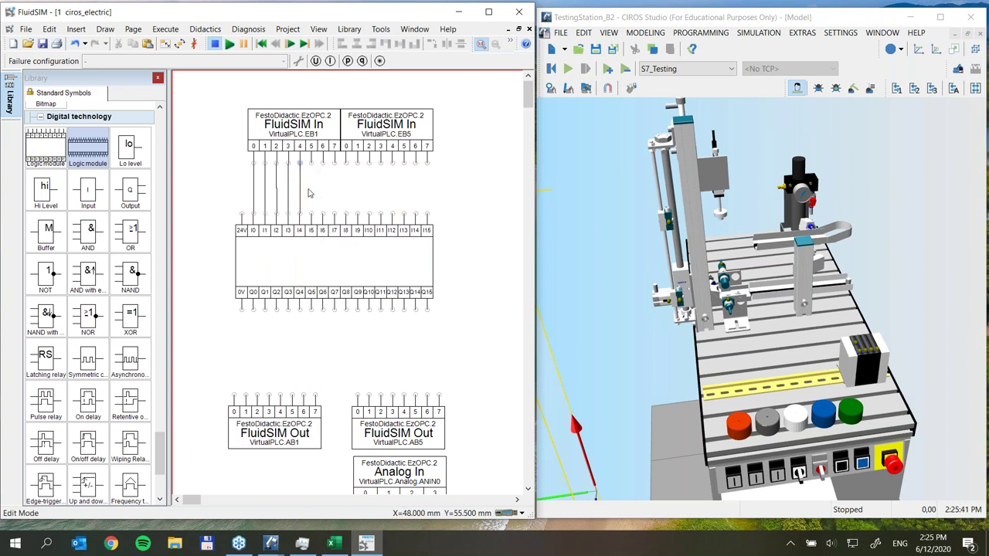
left_click_drag(311, 163, 311, 214)
left_click_drag(323, 163, 323, 214)
Wire EB5 pins 1, 3, 5 and 6 to module inputs I7, I10, I12 and I13
left_click_drag(345, 163, 334, 214)
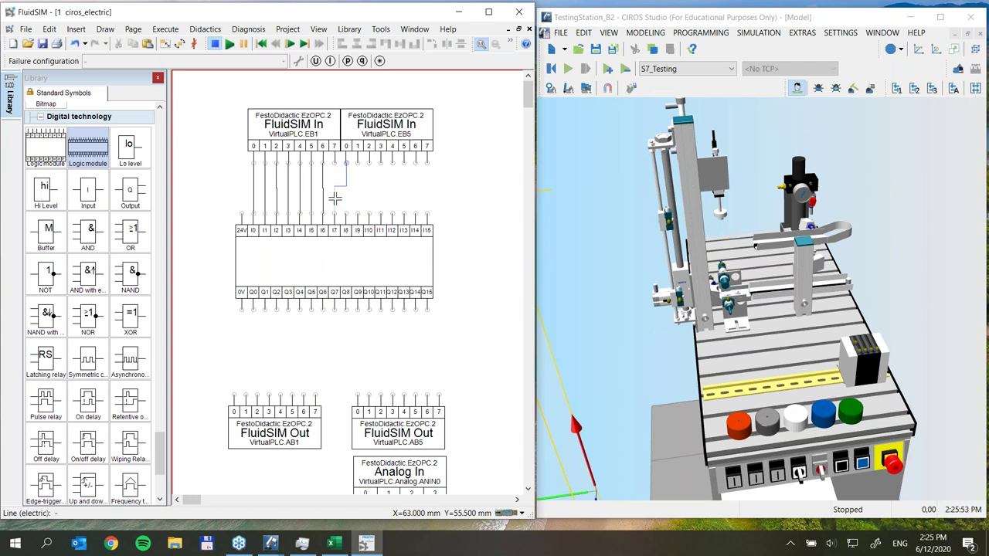
left_click(335, 199)
mouse_move(346, 164)
left_mouse_down()
mouse_move(357, 164)
mouse_move(344, 195)
mouse_move(369, 166)
mouse_move(357, 215)
left_mouse_up()
mouse_move(380, 163)
left_mouse_down()
mouse_move(368, 205)
mouse_move(369, 215)
mouse_move(388, 188)
mouse_move(381, 214)
left_mouse_up()
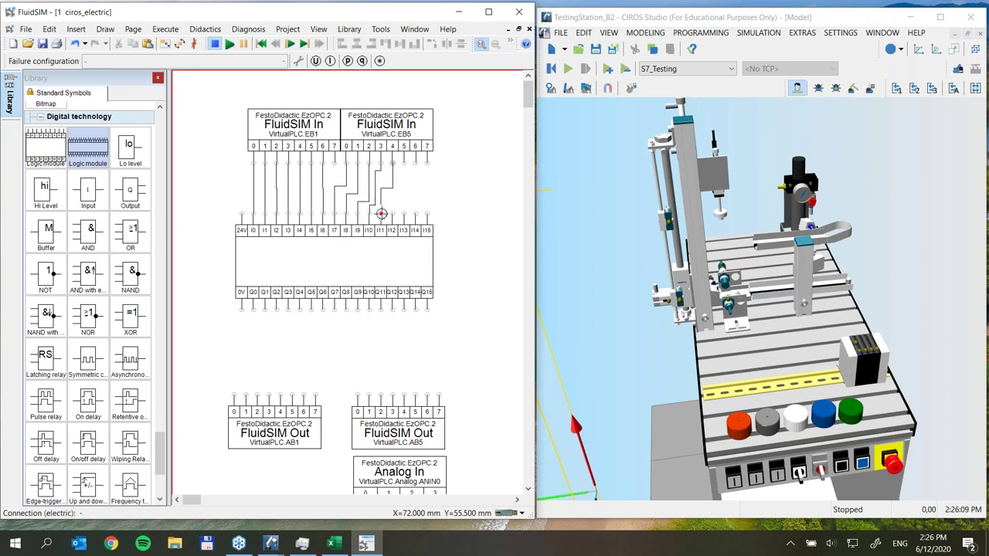
left_click_drag(404, 163, 392, 214)
mouse_move(414, 162)
left_mouse_down()
mouse_move(415, 208)
mouse_move(404, 214)
left_mouse_up()
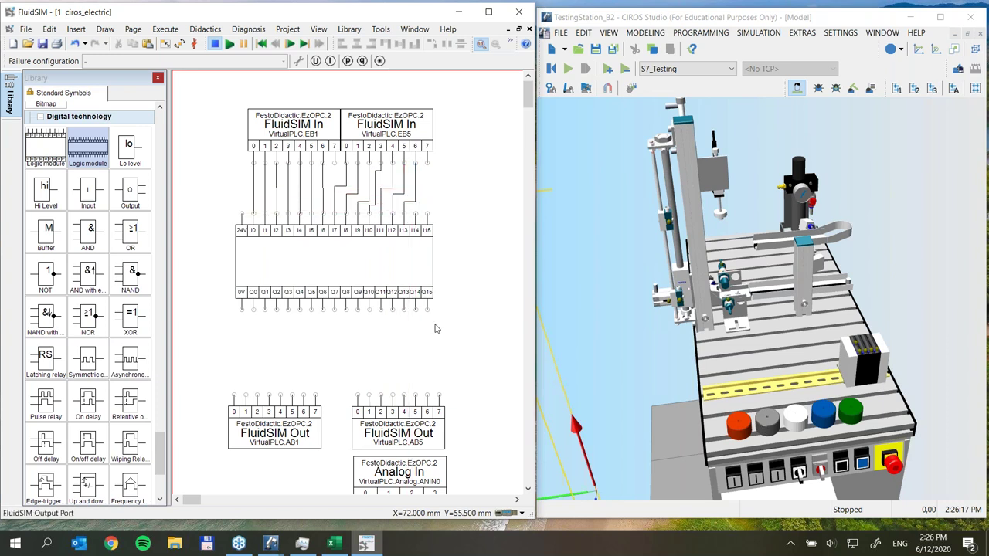
Marquee-select the Analog In circuit and drag it up toward the logic module
scroll(362, 456, "down", 3)
left_click_drag(342, 330, 473, 482)
left_click_drag(424, 401, 523, 164)
Hide the component library and move the Analog In block up beside the module
scroll(433, 241, "up", 3)
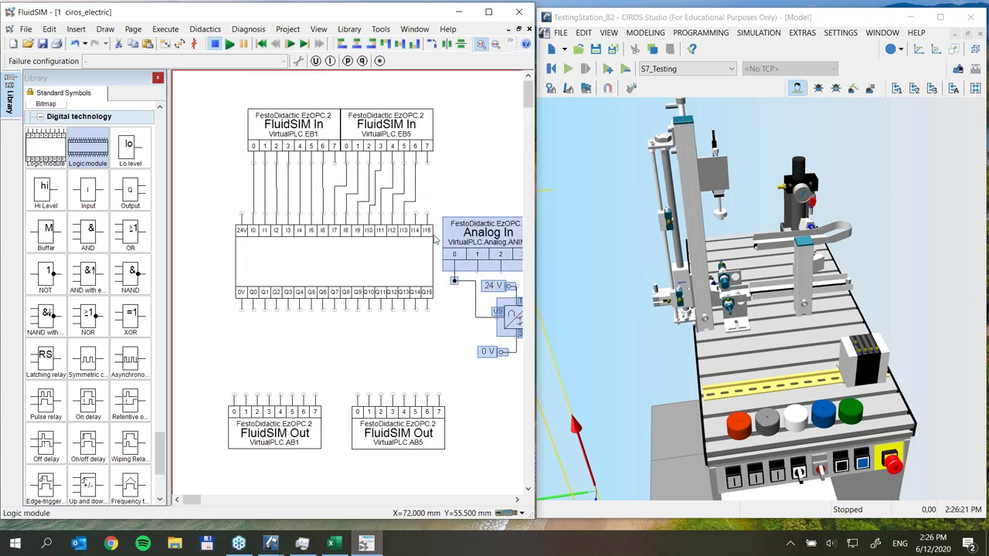
left_click(158, 79)
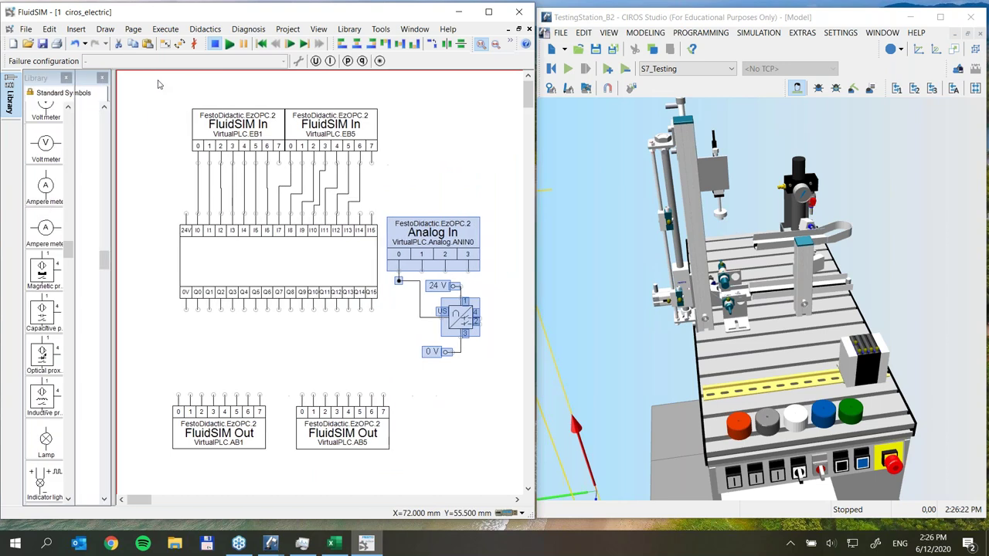
left_click_drag(364, 226, 377, 122)
left_click(378, 166)
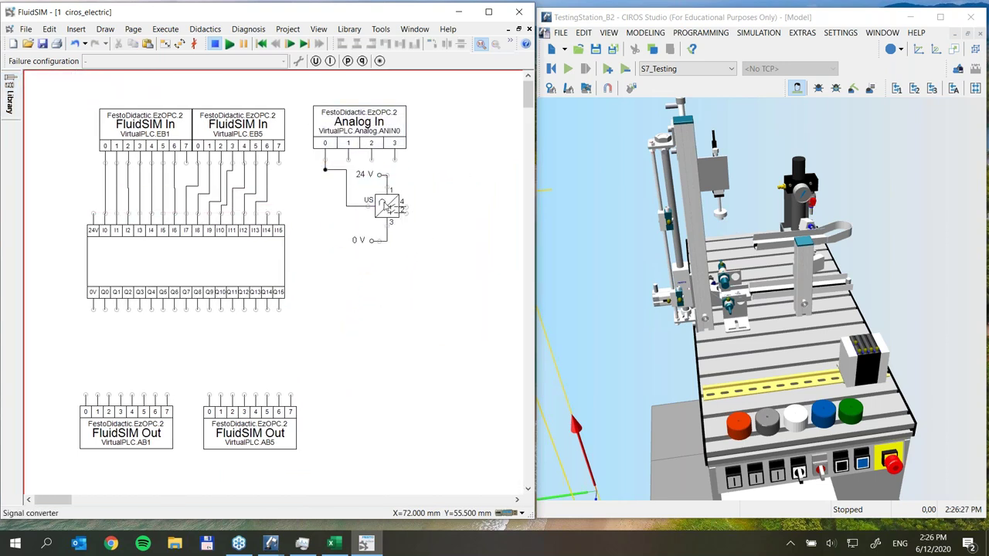
Mirror the signal converter horizontally, shift it left, wire its output to I14, and raise AB5
mouse_move(388, 207)
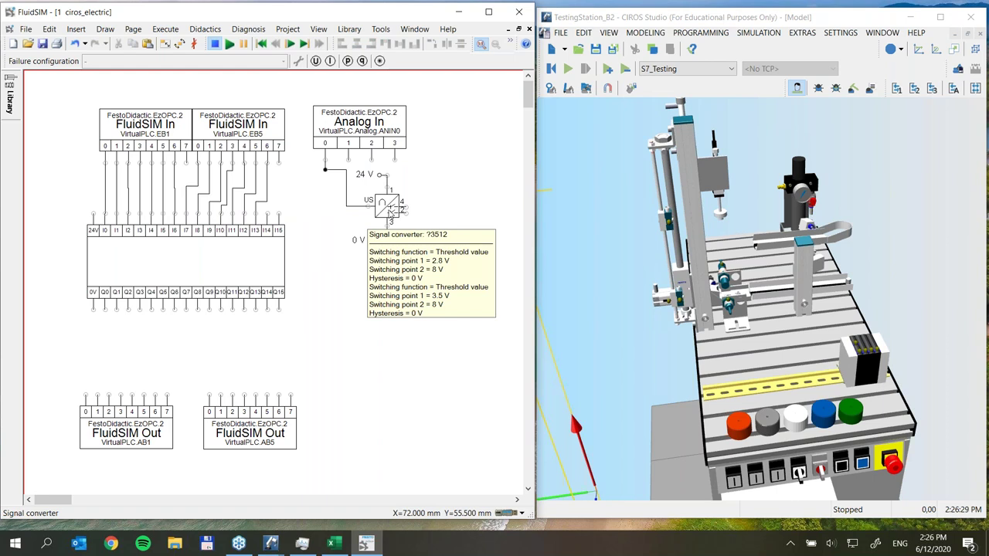
right_click(388, 207)
left_click(388, 210)
right_click(387, 210)
mouse_move(479, 400)
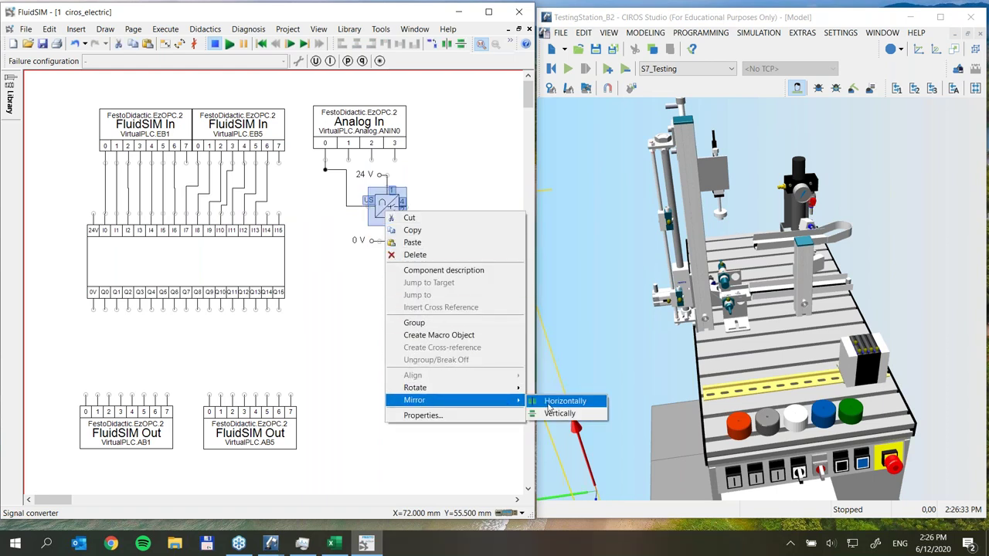
left_click(550, 407)
mouse_move(385, 212)
left_mouse_down()
mouse_move(279, 214)
mouse_move(272, 201)
mouse_move(265, 211)
mouse_move(255, 179)
mouse_move(252, 202)
left_mouse_up()
left_click_drag(310, 211, 267, 214)
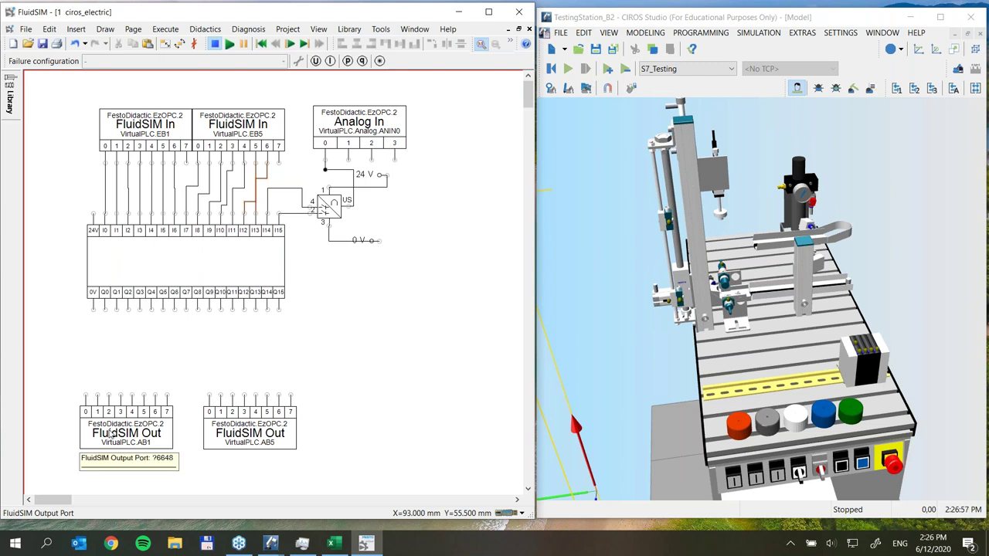
left_click_drag(232, 421, 227, 390)
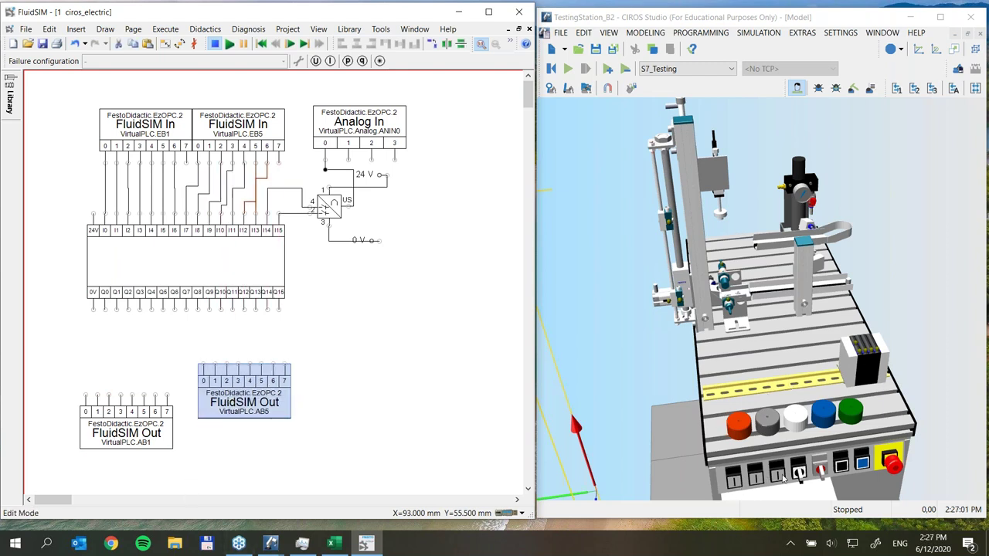
Place AB1 and AB5 under the module and wire outputs Q0 and Q1 to AB1 inputs 0 and 1
left_click_drag(137, 417, 158, 365)
left_click_drag(252, 408, 245, 384)
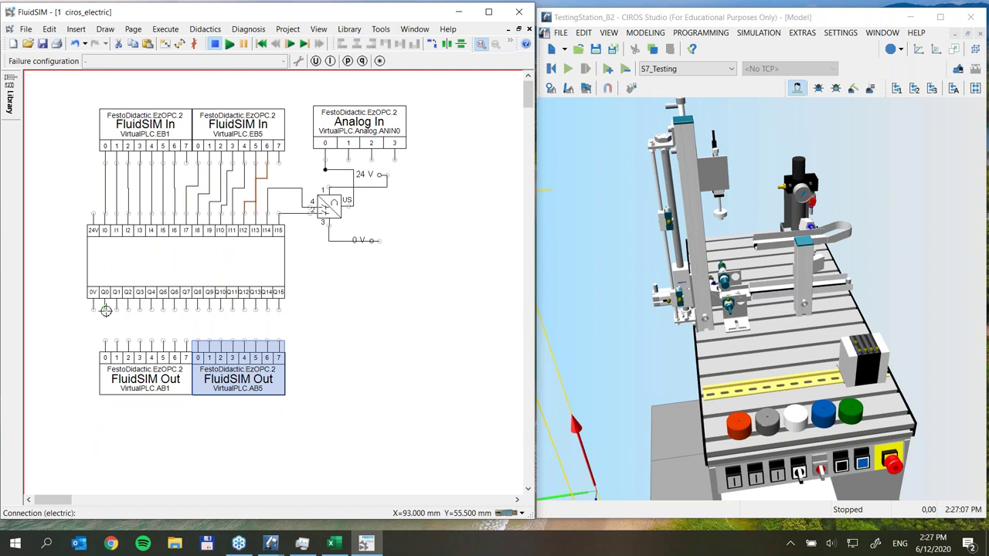
left_click_drag(106, 310, 105, 342)
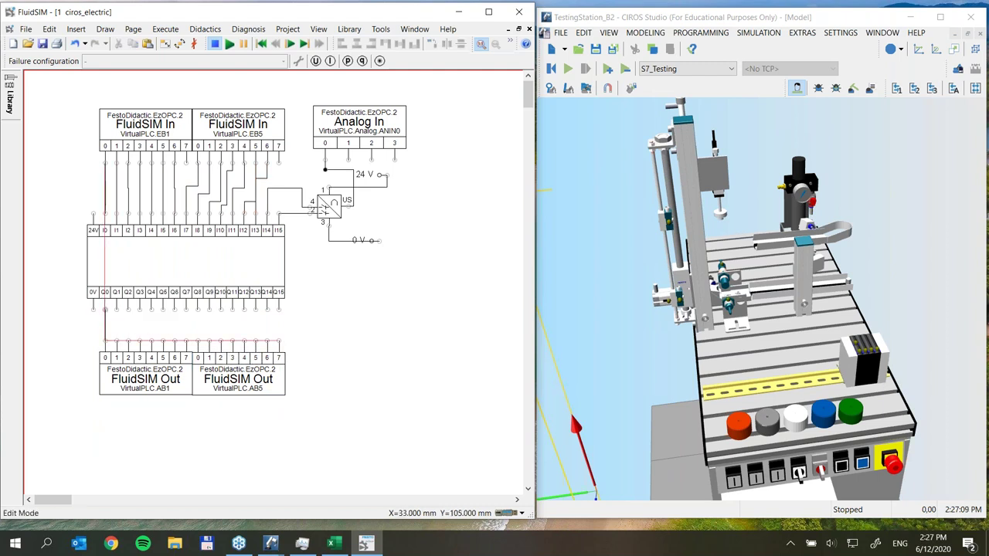
left_click_drag(116, 310, 156, 320)
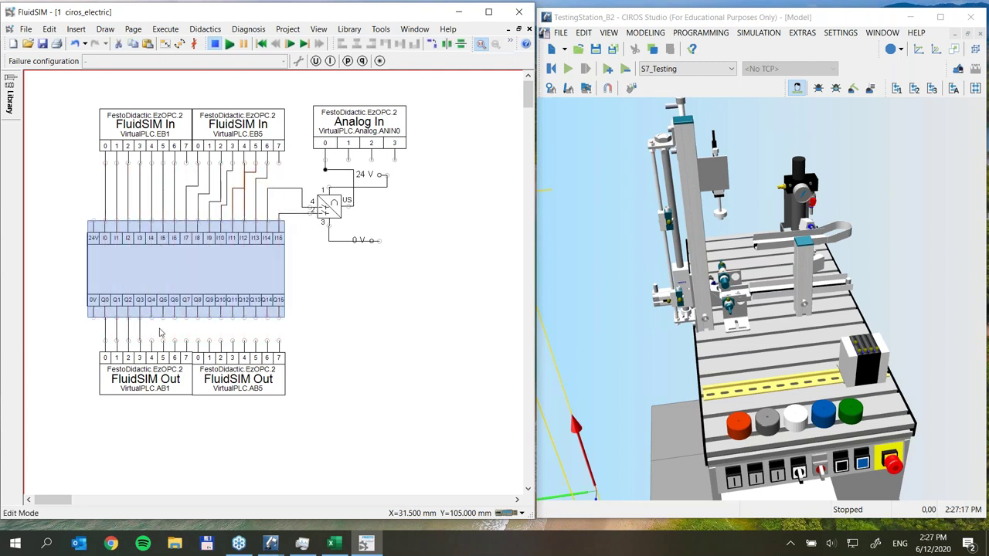
left_click(153, 311)
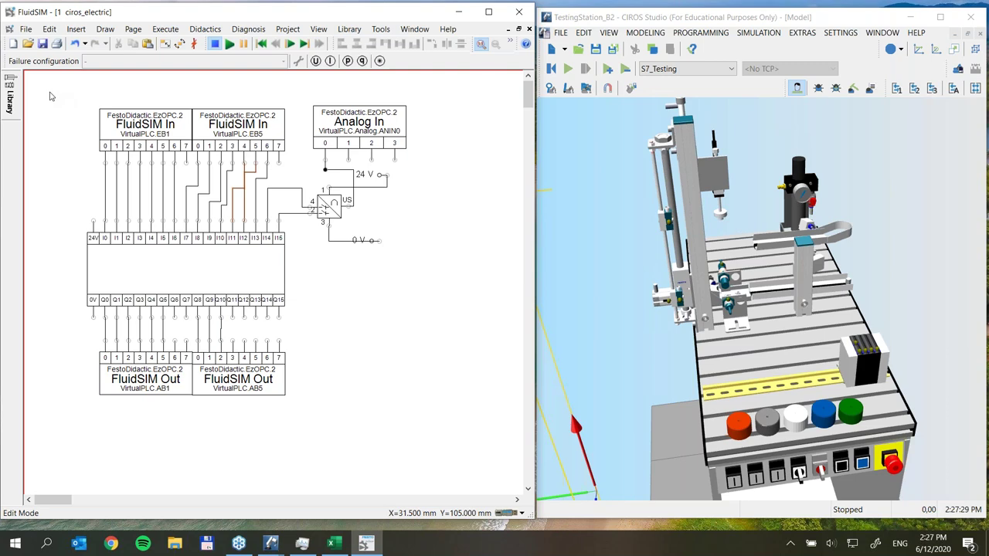
left_click(128, 273)
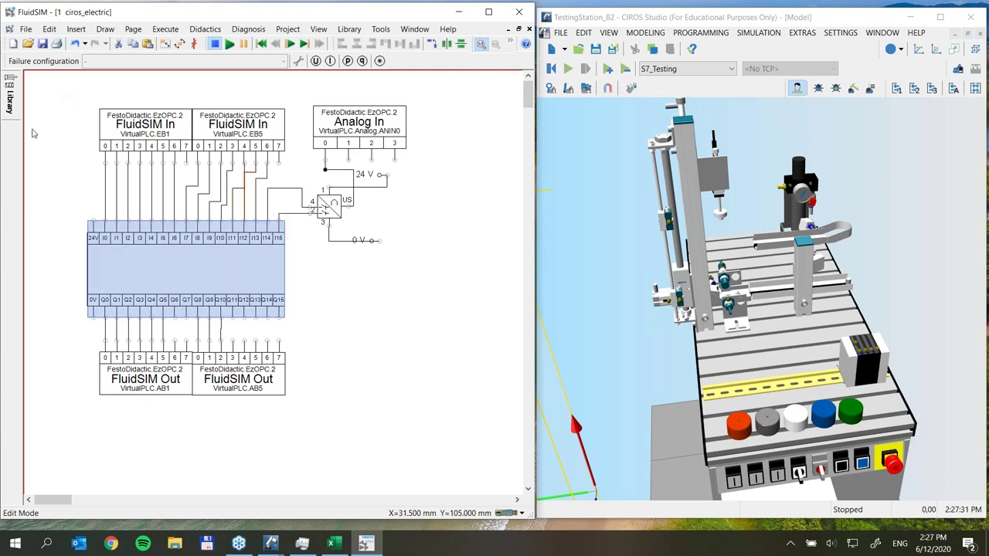
left_click(10, 96)
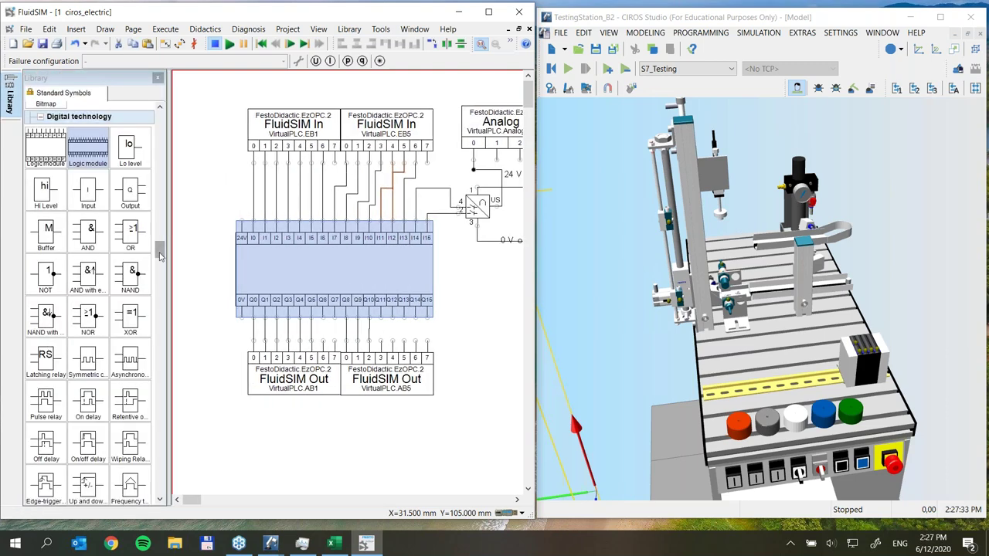
Add a 24 V supply and a 0 V symbol beside the module's supply terminals
scroll(155, 232, "down", 5)
left_click_drag(155, 231, 149, 189)
left_click_drag(45, 267, 202, 204)
left_click_drag(89, 267, 204, 331)
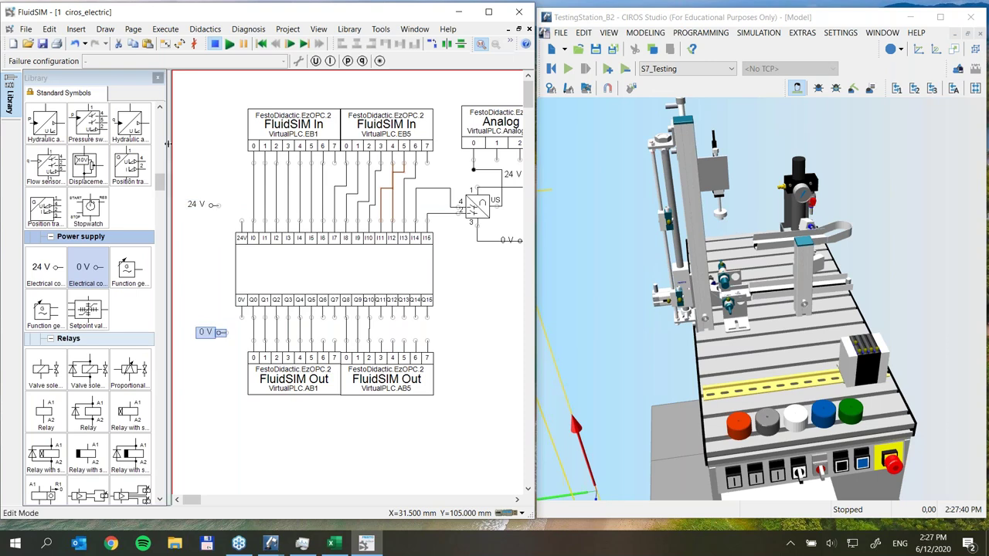
left_click(157, 77)
Wire the 24 V and 0 V supplies to the module's 24V and 0V terminals, then shift Analog In left
left_click(53, 204)
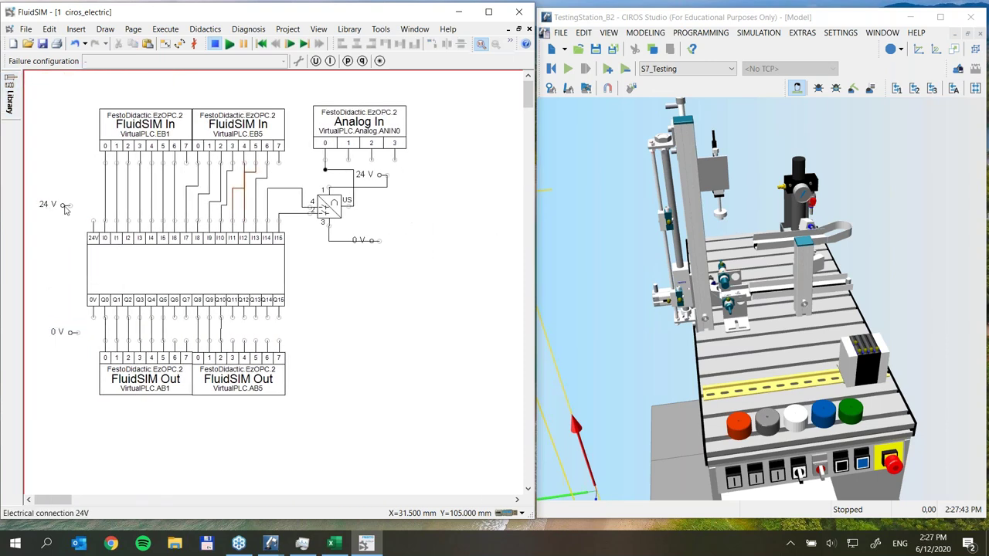
double_click(52, 204)
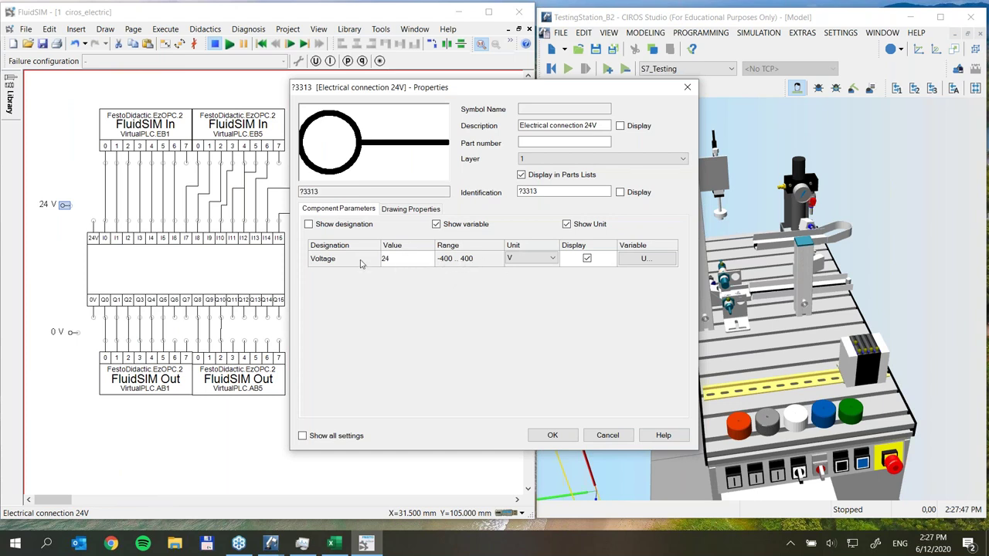
left_click(608, 435)
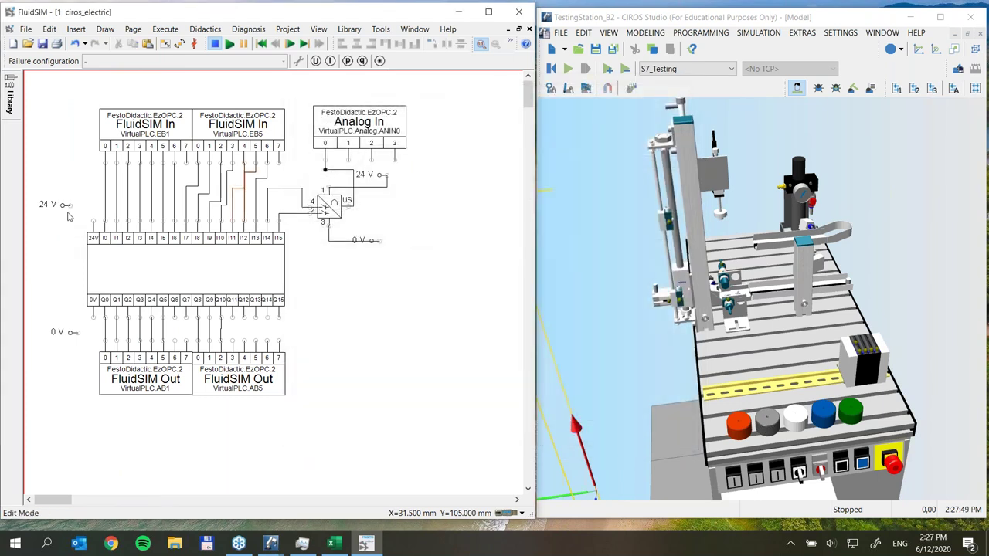
left_click_drag(70, 204, 92, 222)
left_click_drag(72, 332, 93, 306)
left_click_drag(357, 138, 340, 137)
left_click(473, 204)
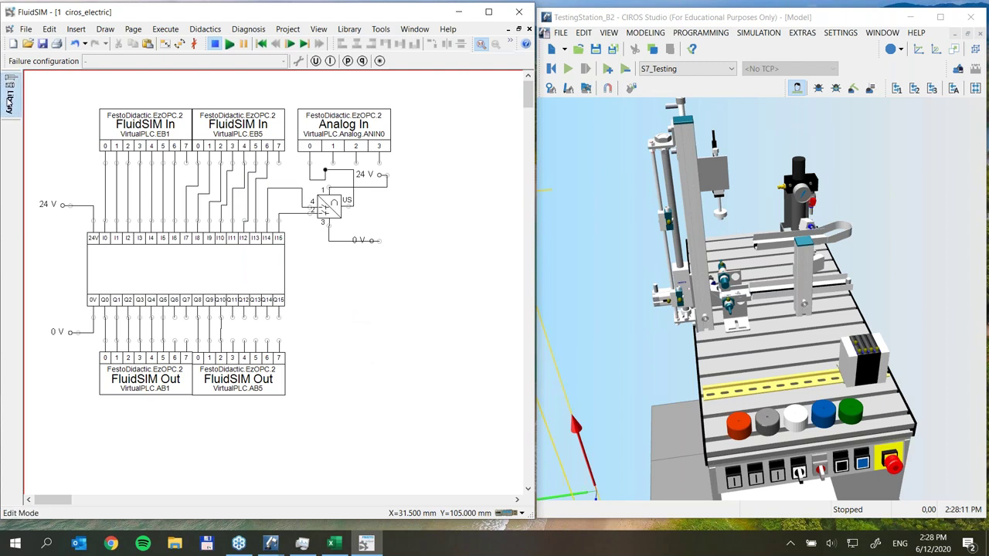
Restore the component library and view the logic module's properties without changes
left_click(10, 93)
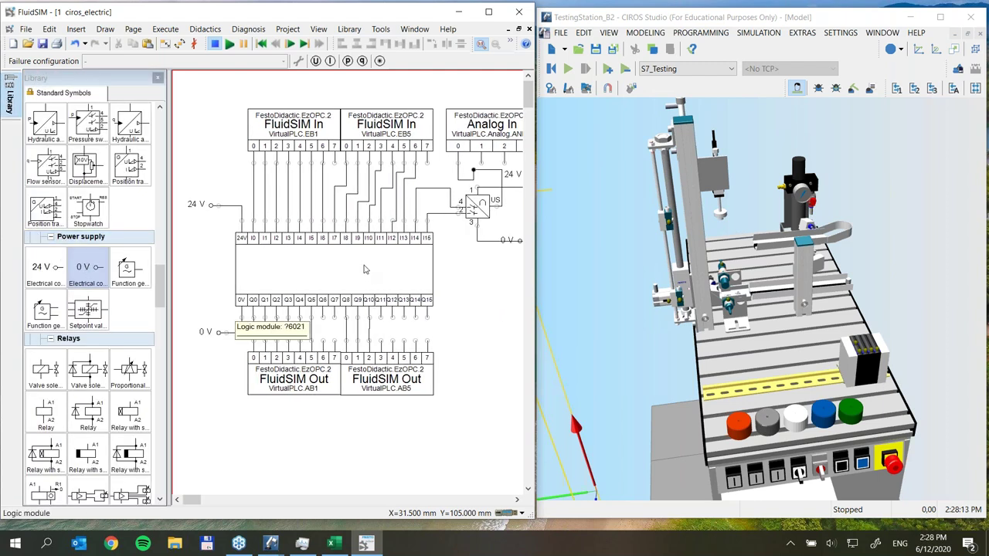
left_click(365, 269)
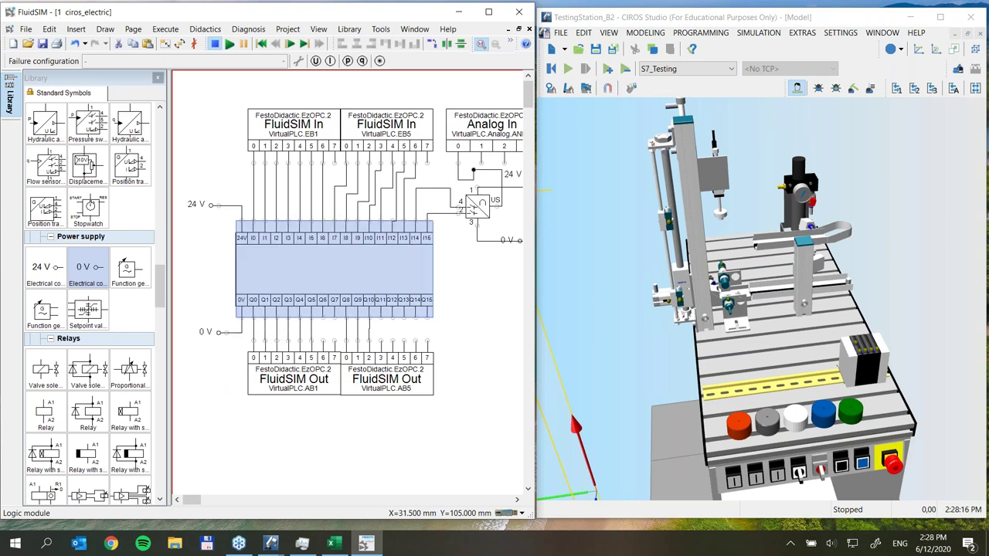
double_click(366, 269)
left_click(603, 429)
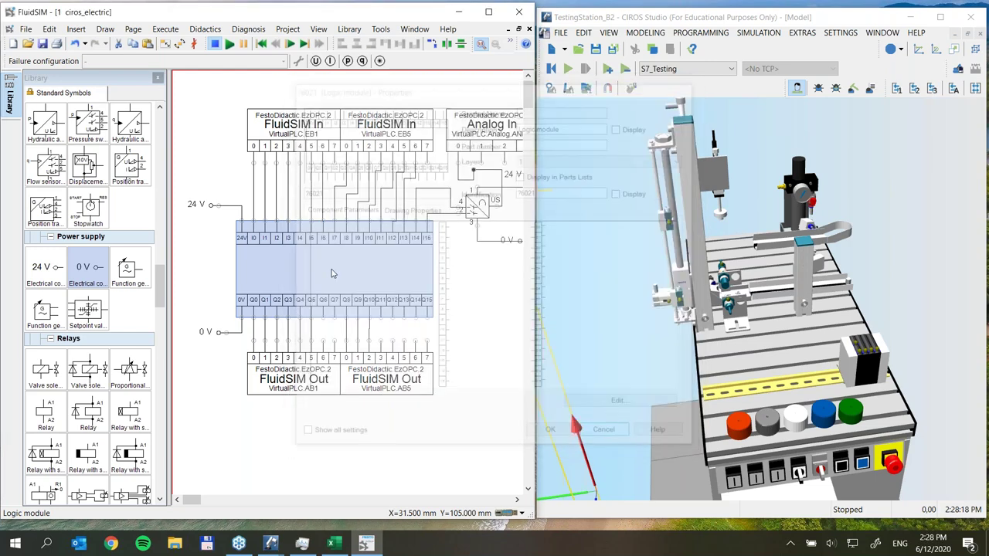
Save the circuit under the new file name ciros_plc
left_click(25, 29)
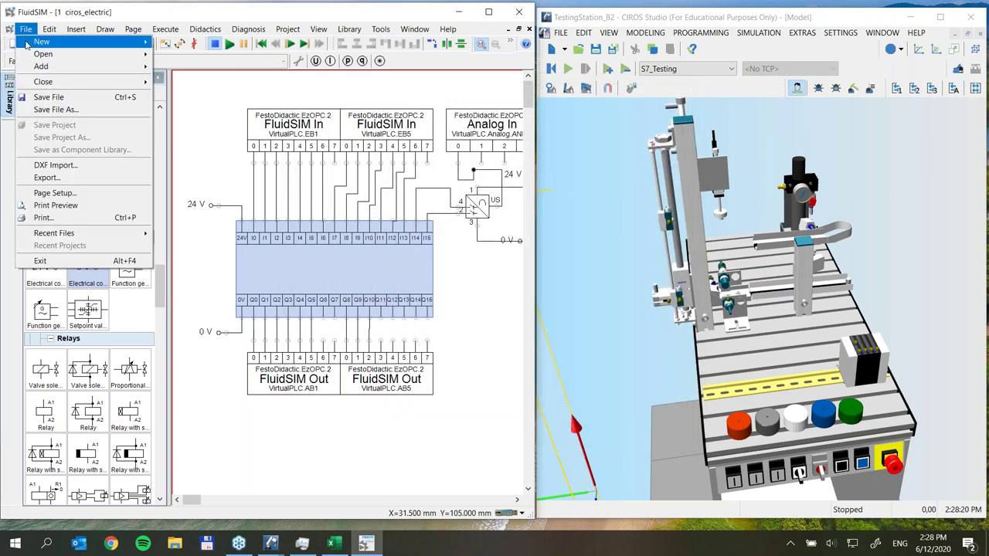
left_click(54, 110)
left_click(510, 367)
key("BackSpace")
key("BackSpace")
key("BackSpace")
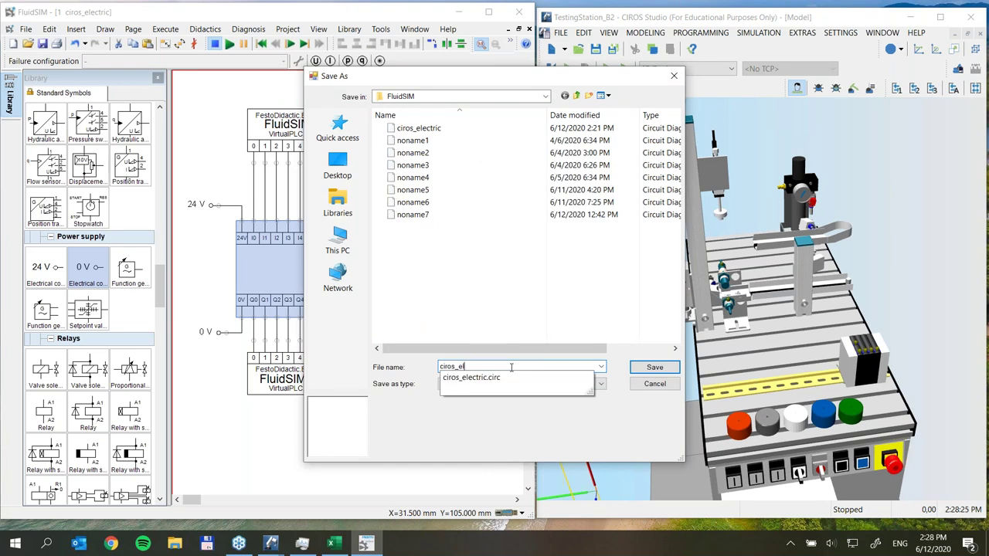
type("plc")
key("Return")
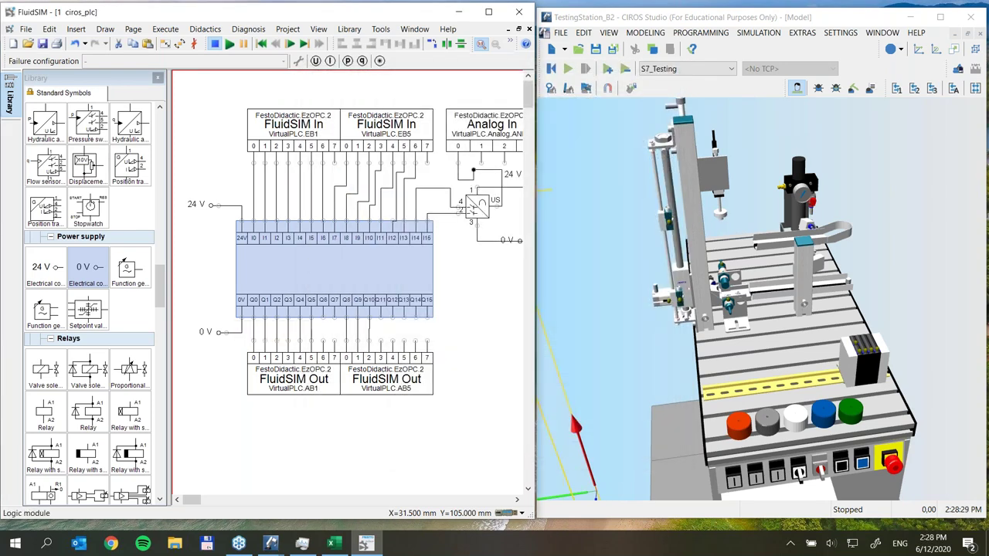
Open the logic module's internal Digital-Modul sheet and widen FluidSIM beside a narrower CIROS Studio
double_click(332, 267)
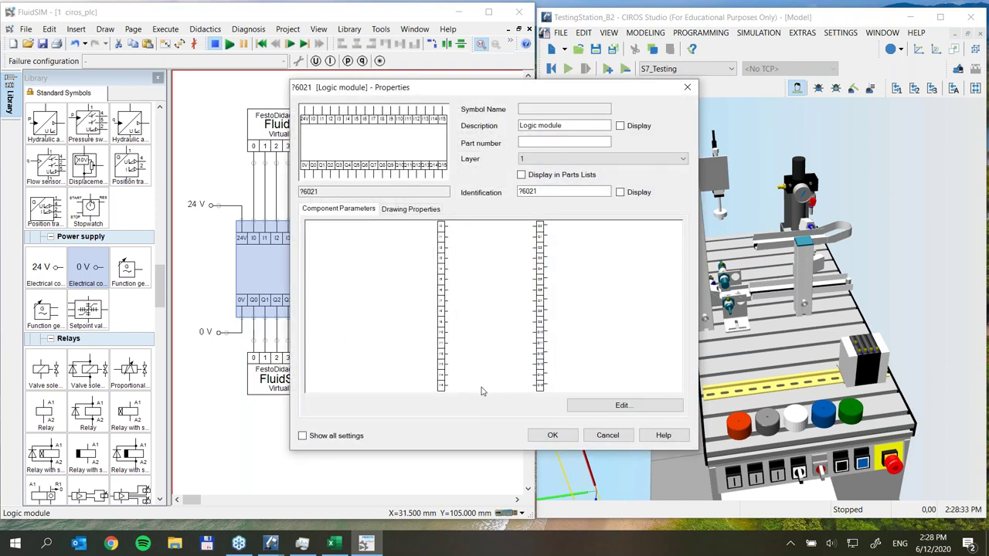
left_click(625, 405)
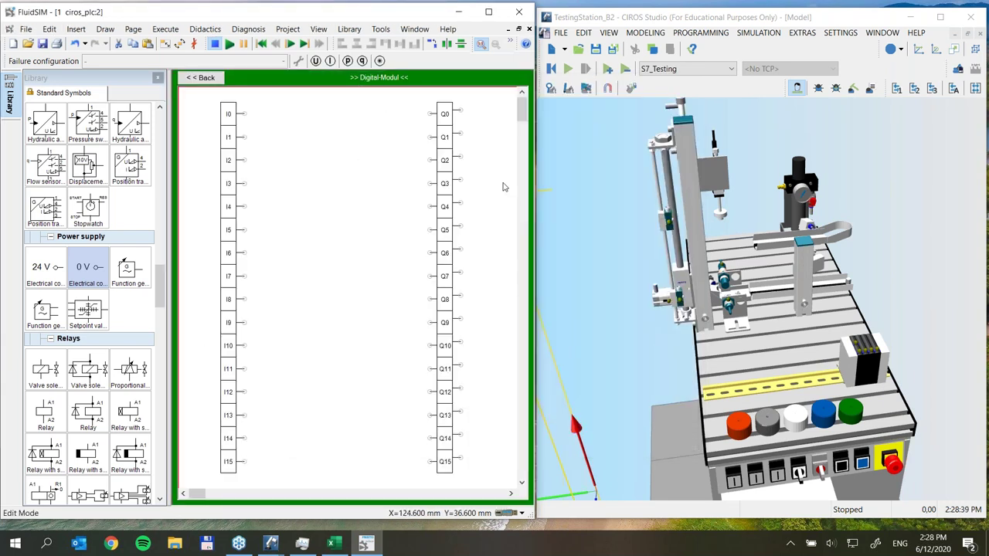
left_click(574, 155)
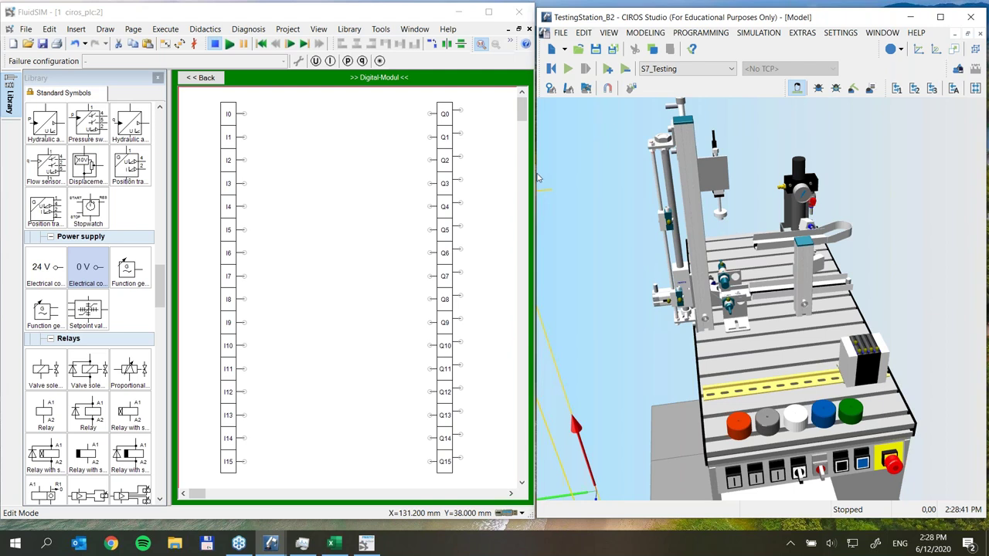
left_click_drag(559, 176, 635, 176)
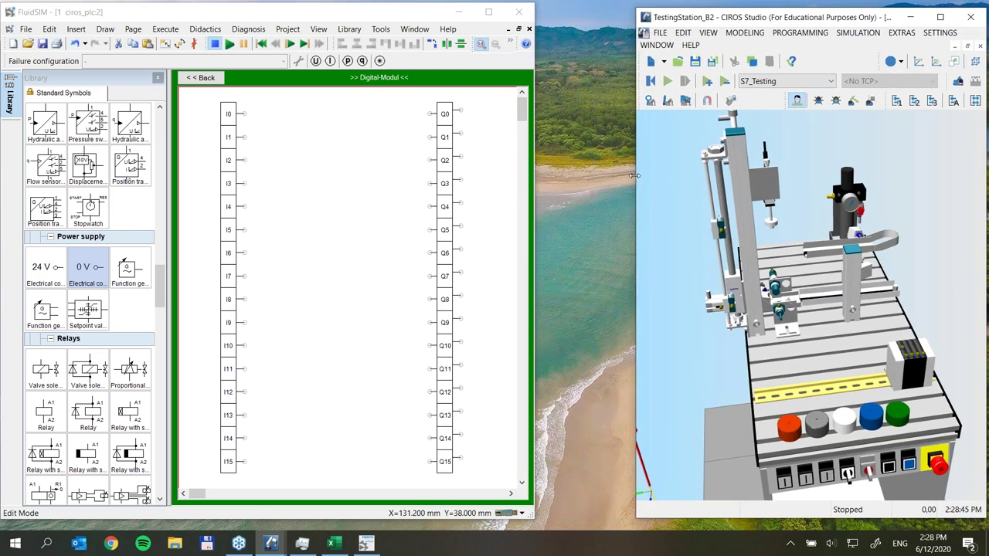
left_click_drag(535, 181, 633, 181)
Move the Q0–Q15 output column to the sheet's right edge, then bring up the Excel I/O list
left_click_drag(425, 98, 519, 483)
left_click_drag(445, 462, 556, 466)
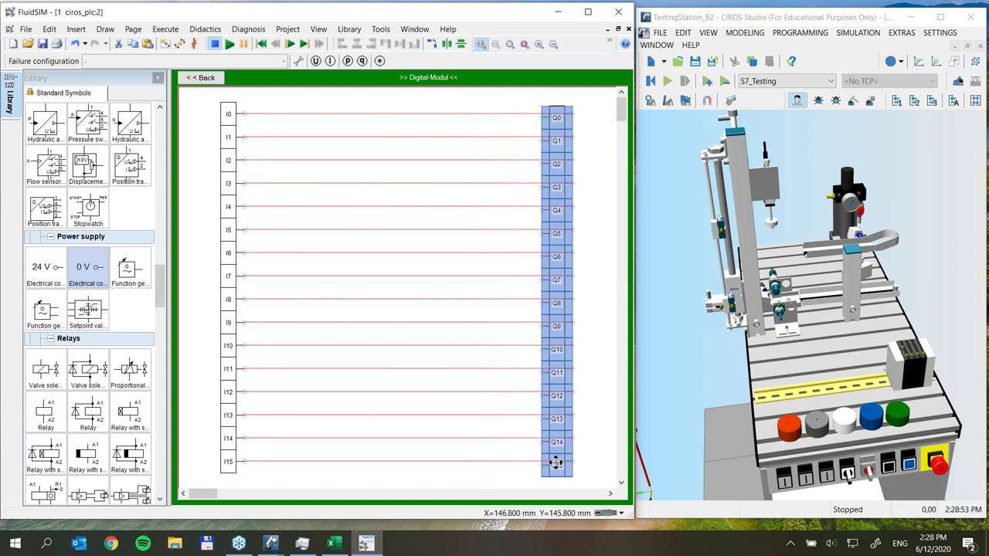
left_click(592, 399)
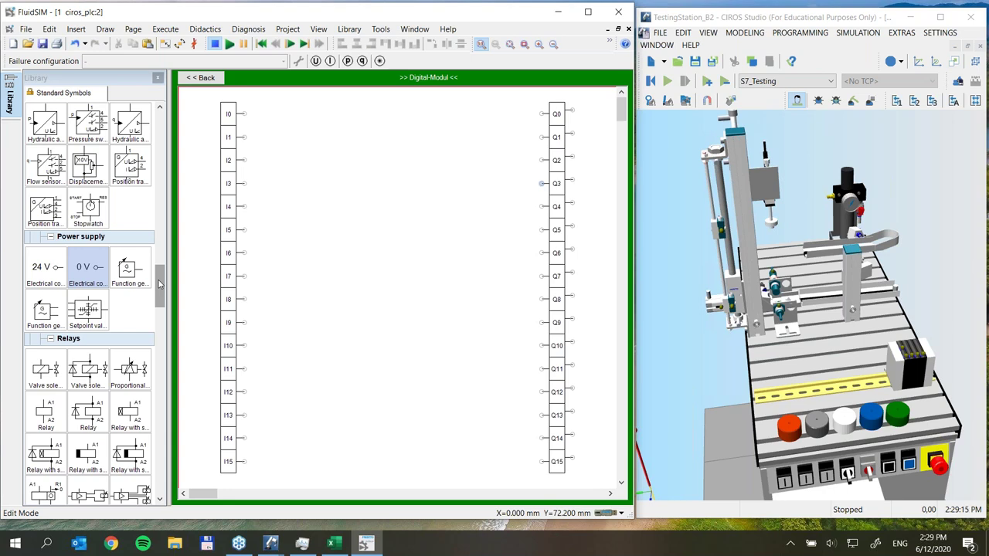
left_click_drag(160, 285, 157, 451)
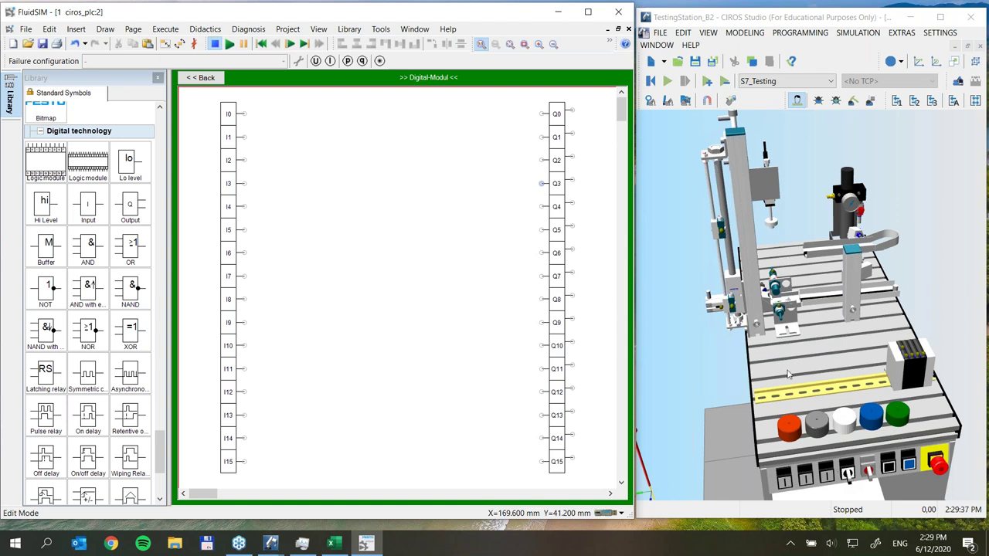
left_click(849, 480)
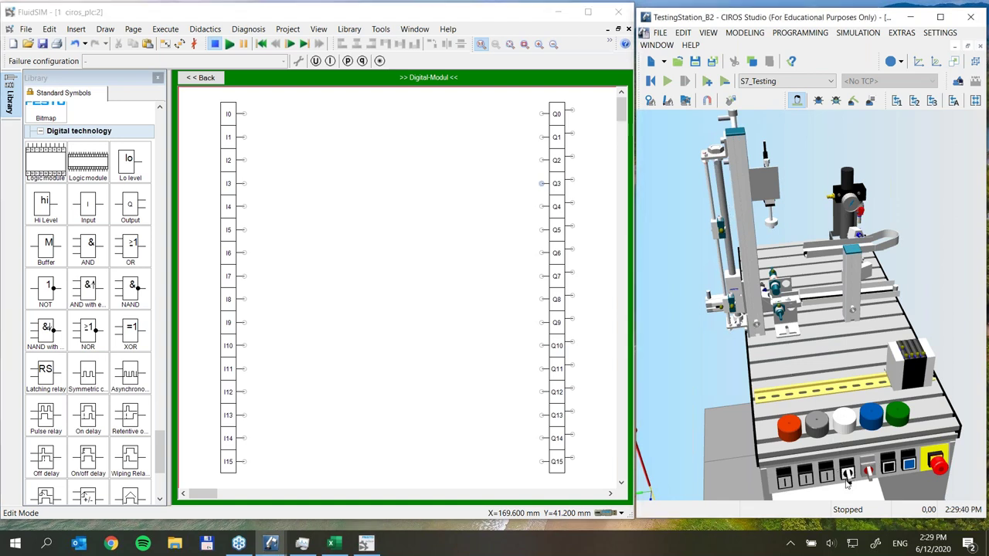
left_click(320, 249)
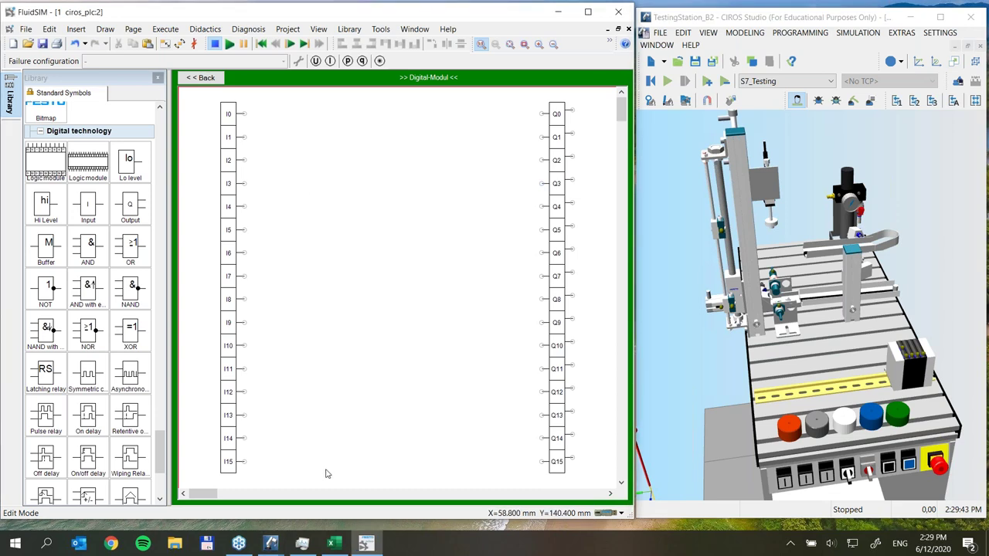
left_click(333, 543)
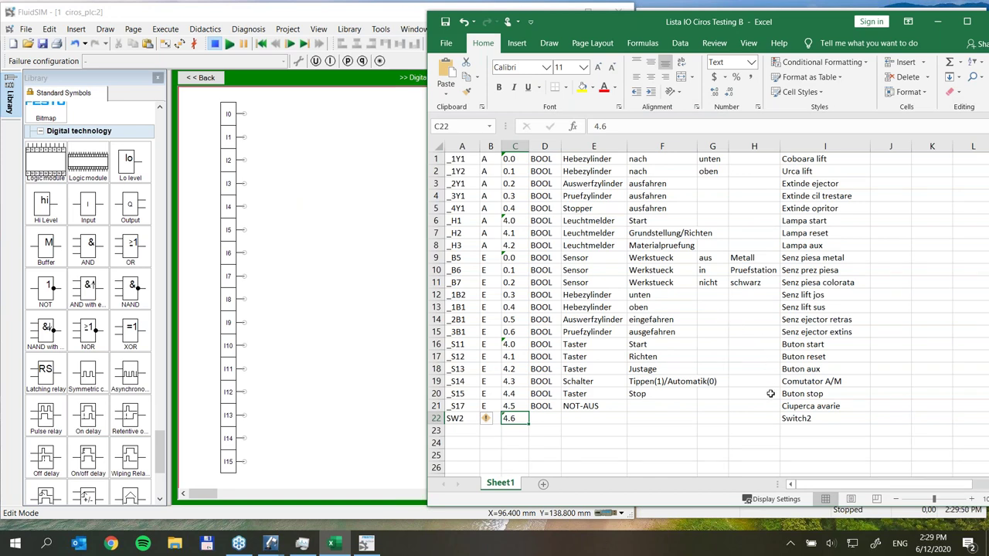
Read the 4.3 address of switch _S14 in cell C19, then minimise Excel
left_click(510, 381)
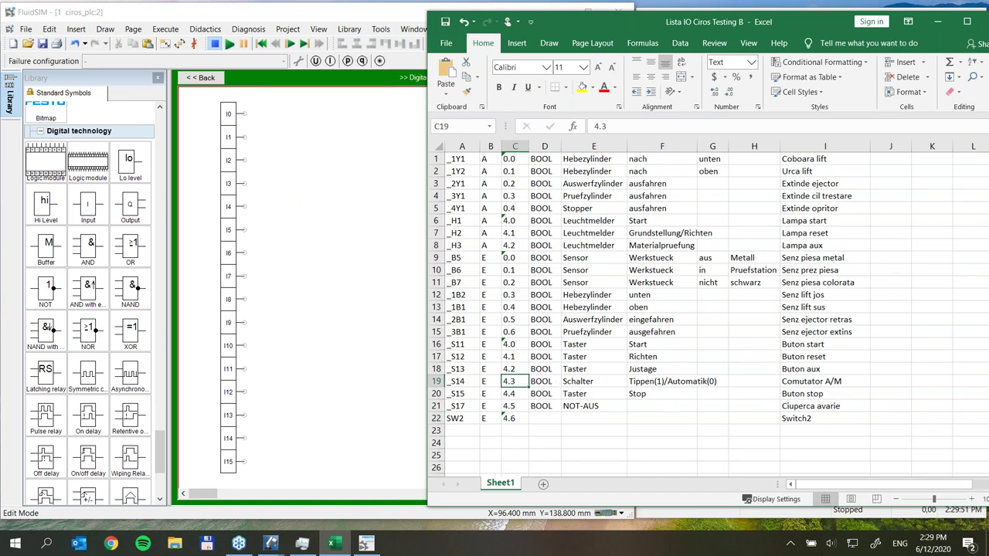
left_click(937, 22)
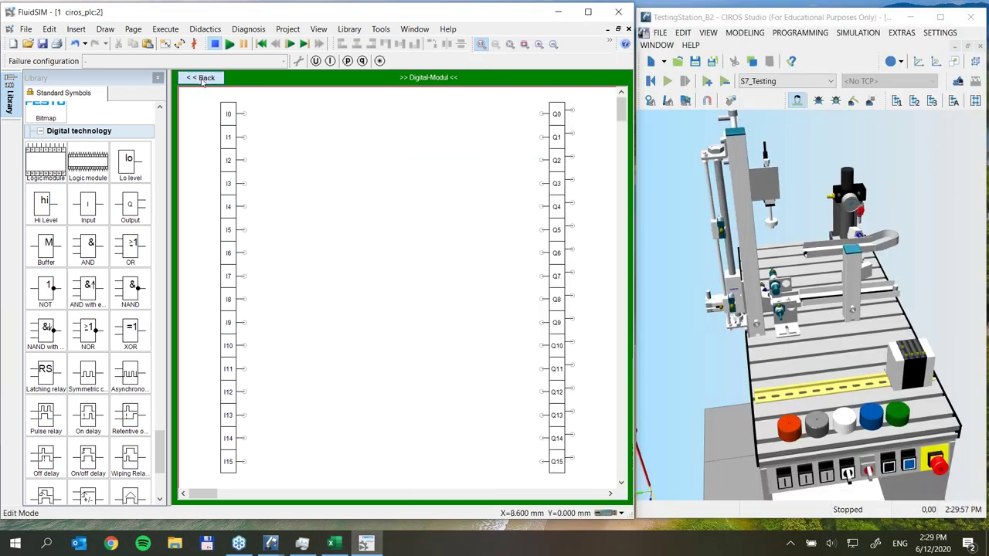
left_click(201, 78)
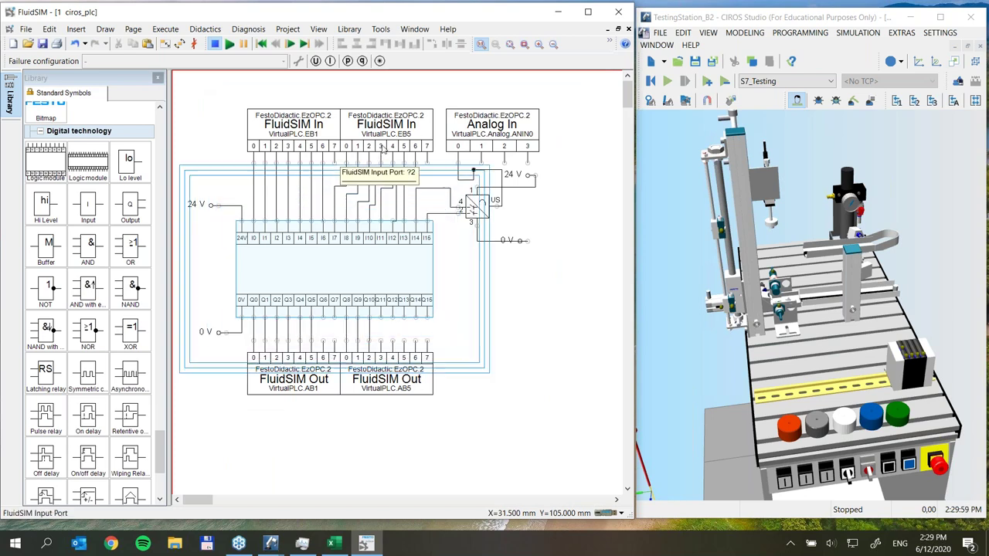
left_click(379, 155)
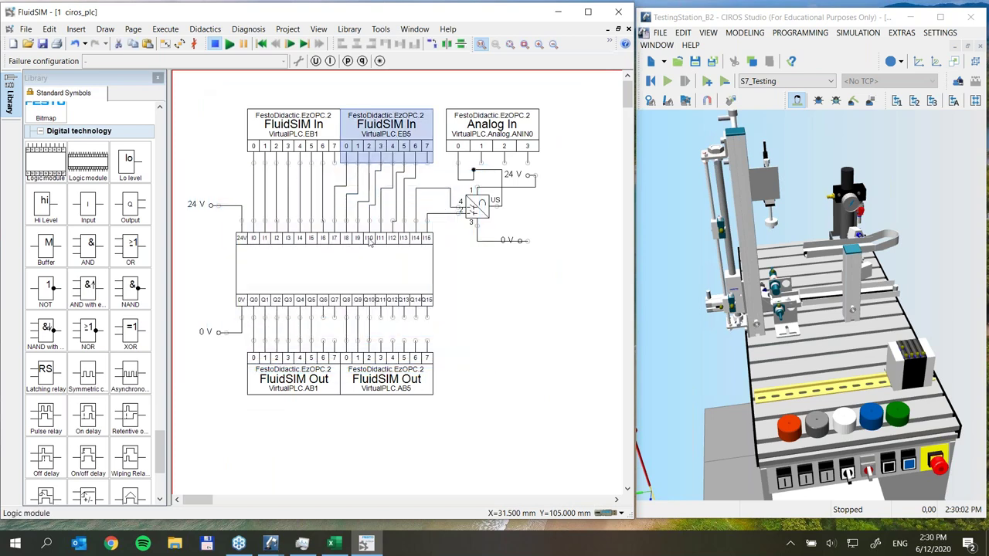
left_click(356, 264)
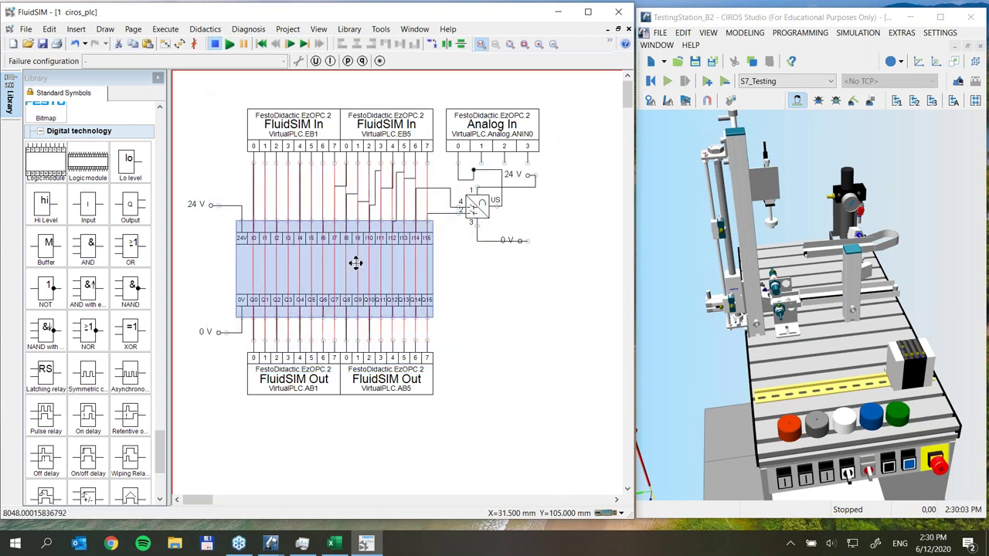
double_click(355, 263)
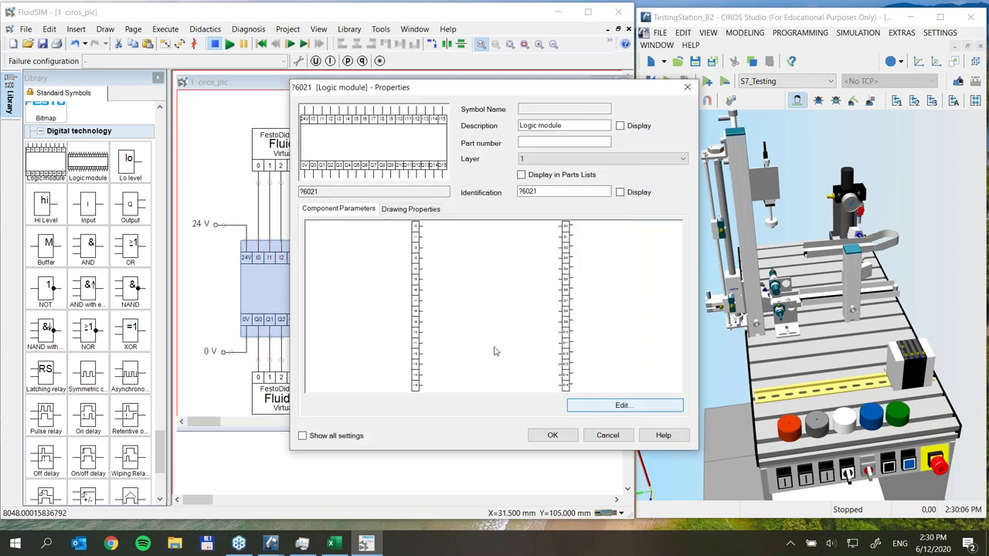
left_click(624, 405)
left_click(230, 353)
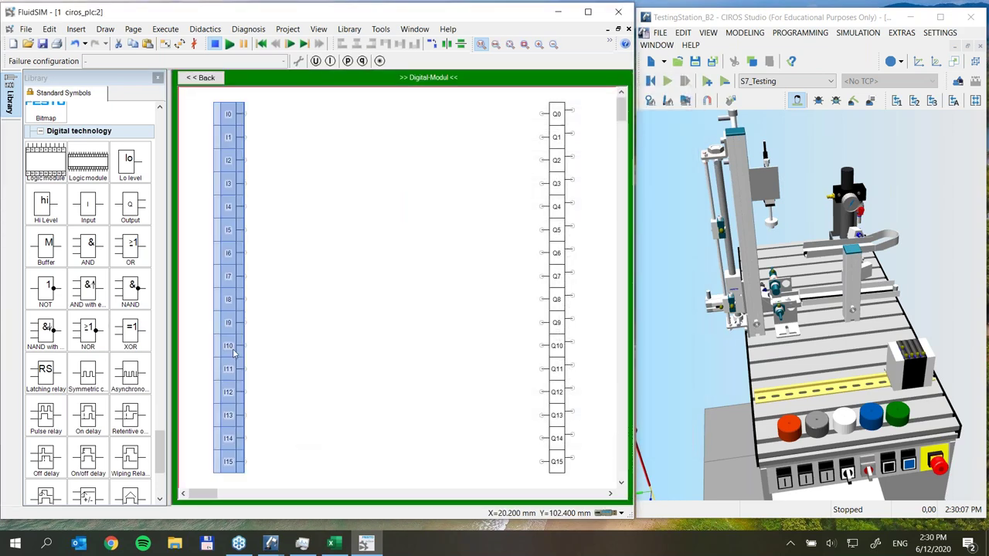
double_click(230, 347)
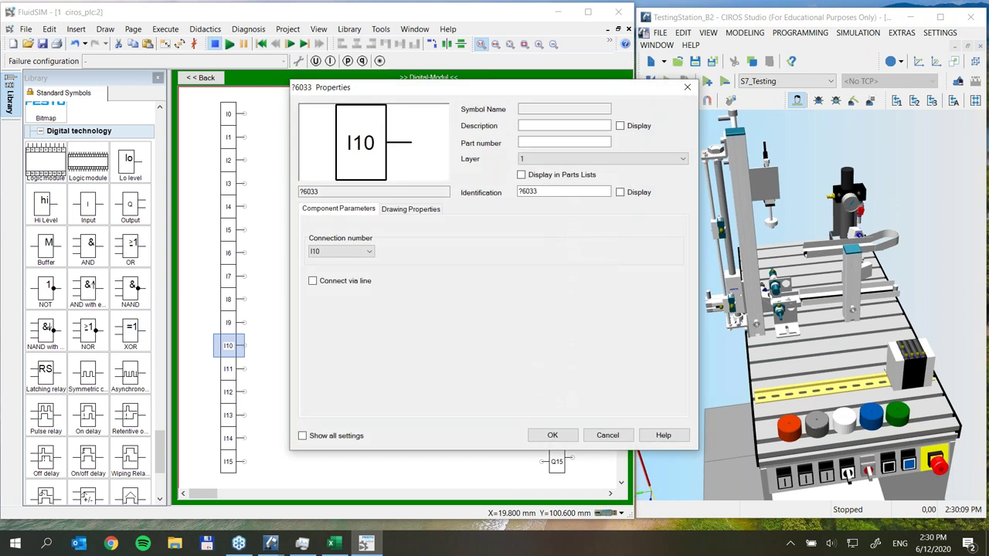
left_click(556, 175)
left_click(556, 175)
double_click(551, 191)
type("A/M")
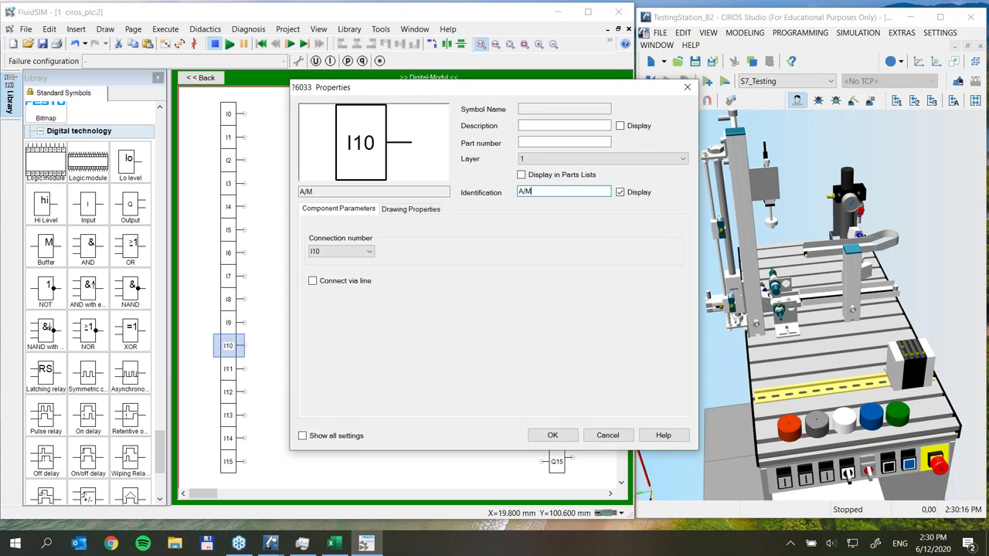
left_click(552, 435)
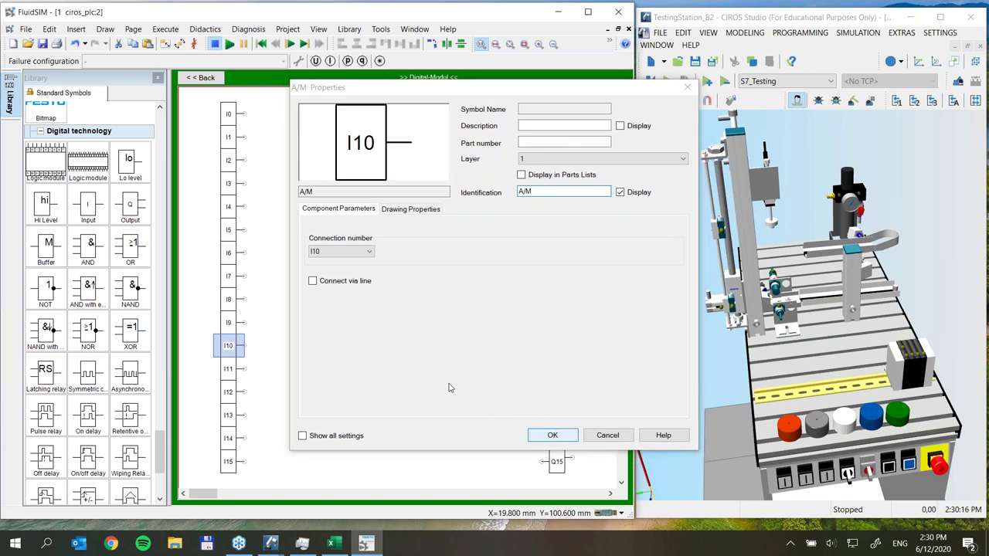
left_click_drag(200, 331, 202, 344)
left_click(223, 350)
left_click(302, 337)
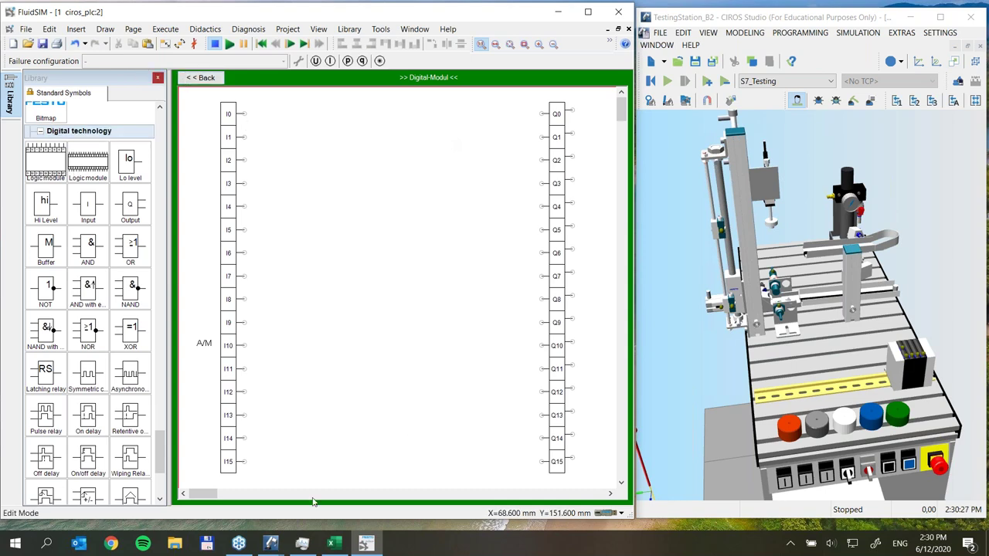
left_click(333, 543)
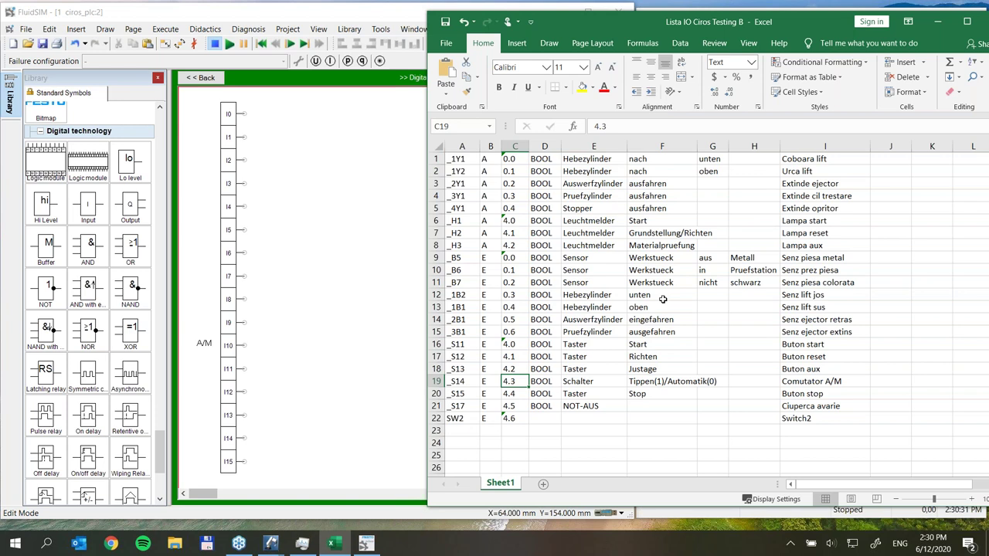
Check the _1Y1 entry in the Lista IO sheet and minimise Excel back to FluidSIM
left_click(471, 160)
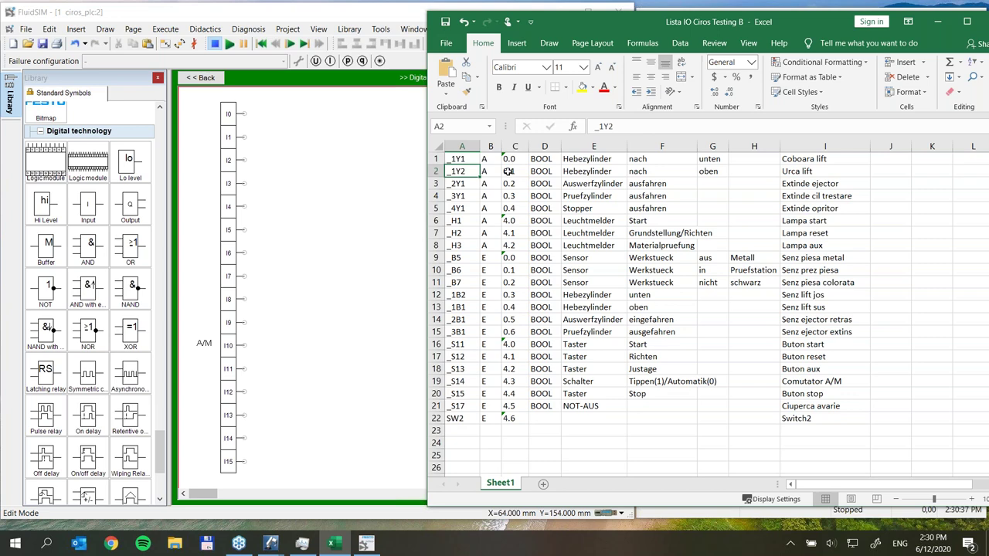
left_click(939, 22)
left_click(557, 131)
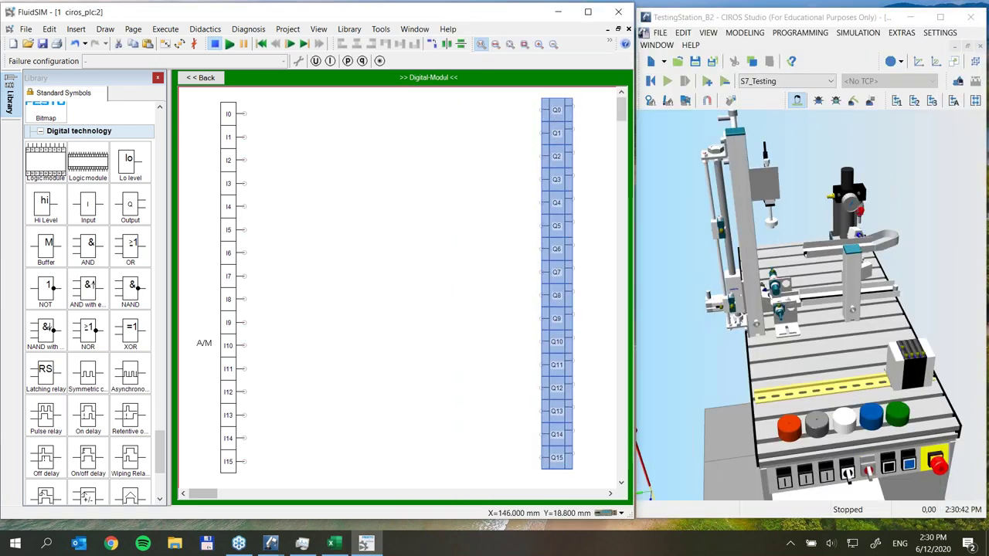
Place two latching relays and connect their outputs to Q0 and Q1
left_click(509, 154)
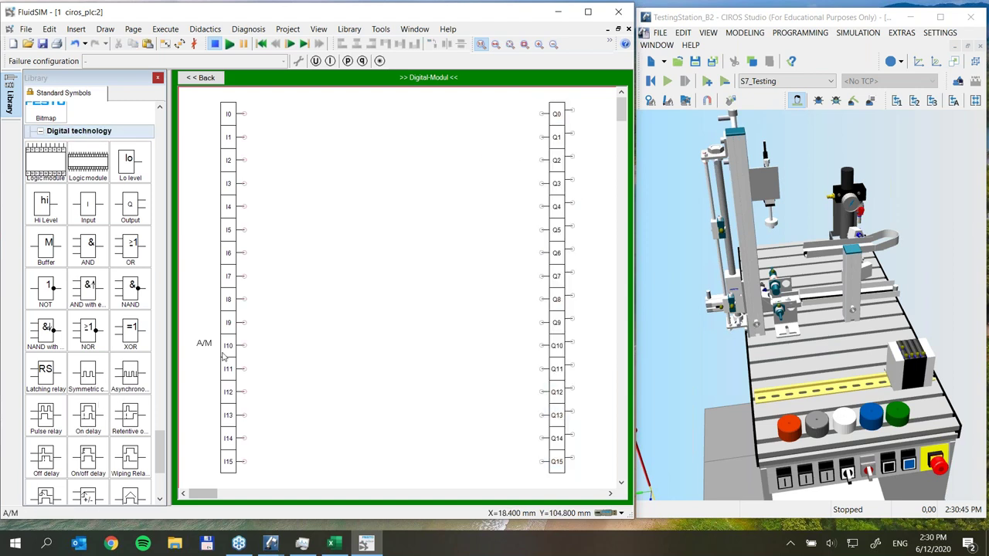
left_click_drag(45, 371, 463, 113)
left_click_drag(43, 378, 459, 149)
left_click_drag(480, 113, 542, 113)
left_click_drag(479, 141, 542, 136)
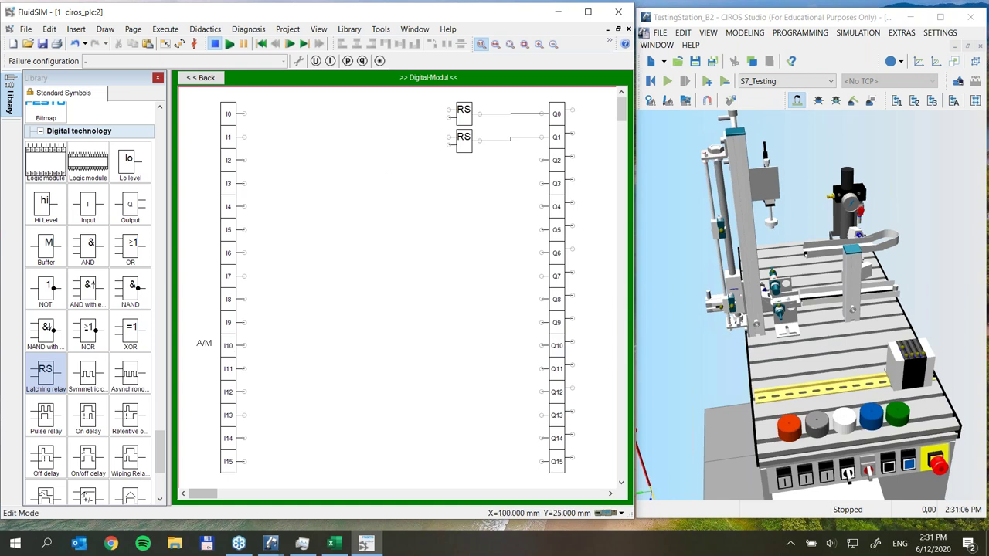
Connect both latch inputs to the A/M input I10, with a NOT gate inverting one branch
left_click_drag(449, 138, 252, 349)
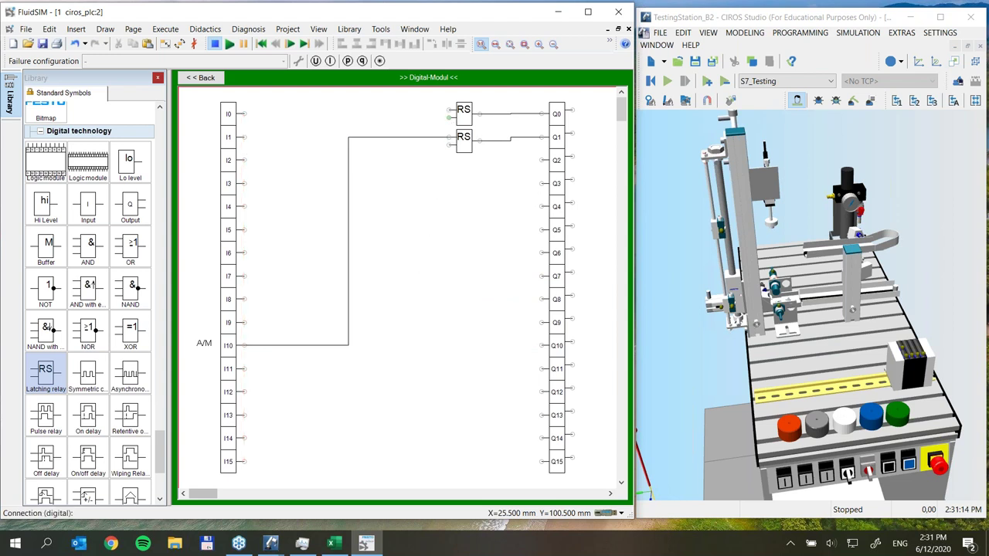
left_click_drag(448, 118, 349, 136)
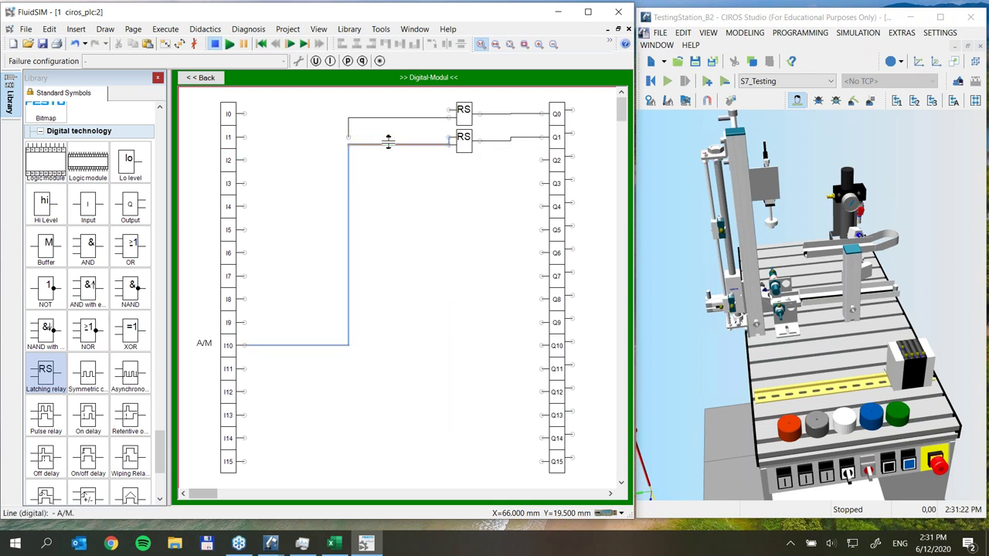
left_click(379, 118)
key("Delete")
left_click_drag(448, 110, 403, 139)
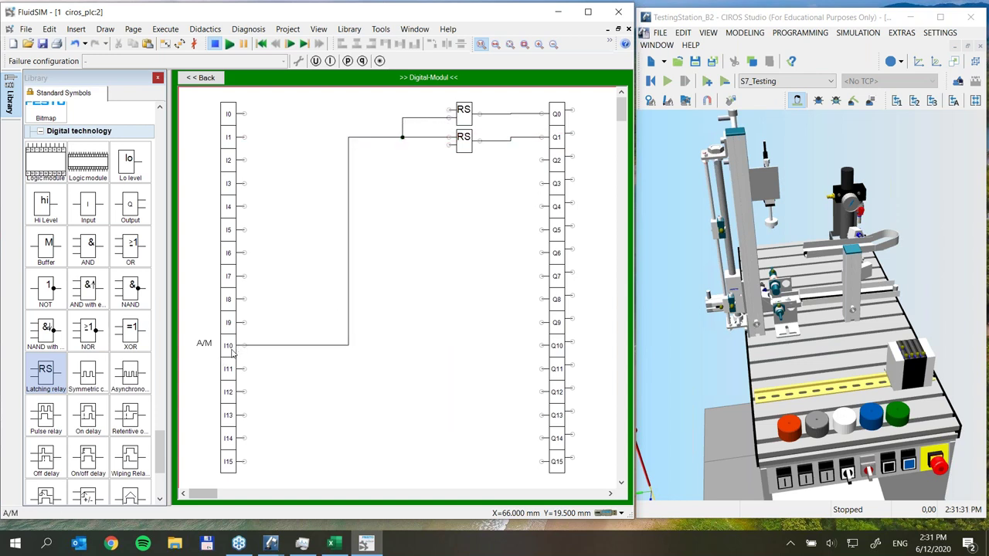
mouse_move(44, 290)
left_mouse_down()
mouse_move(278, 332)
mouse_move(381, 322)
mouse_move(376, 333)
mouse_move(349, 334)
mouse_move(441, 205)
mouse_move(428, 109)
left_mouse_up()
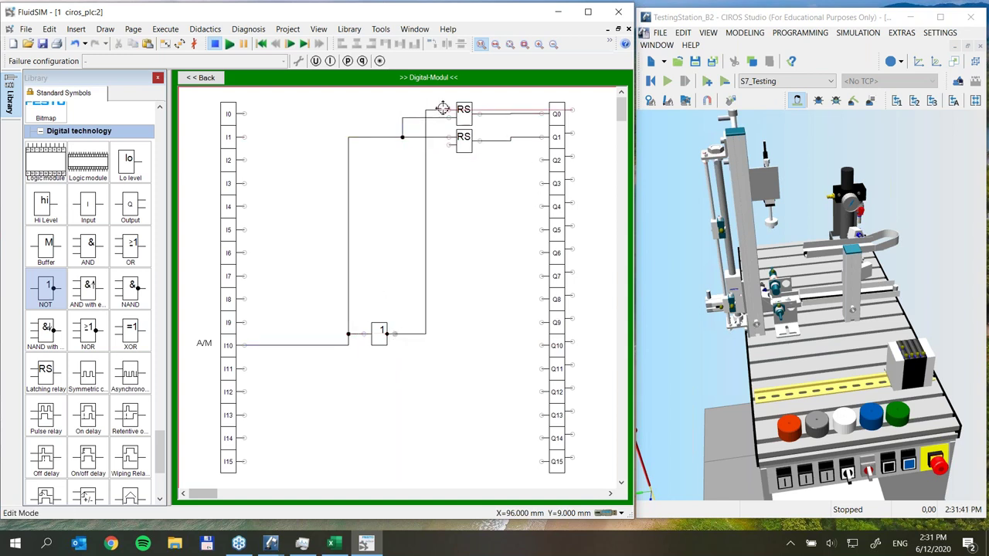
left_click(427, 147)
left_click(407, 177)
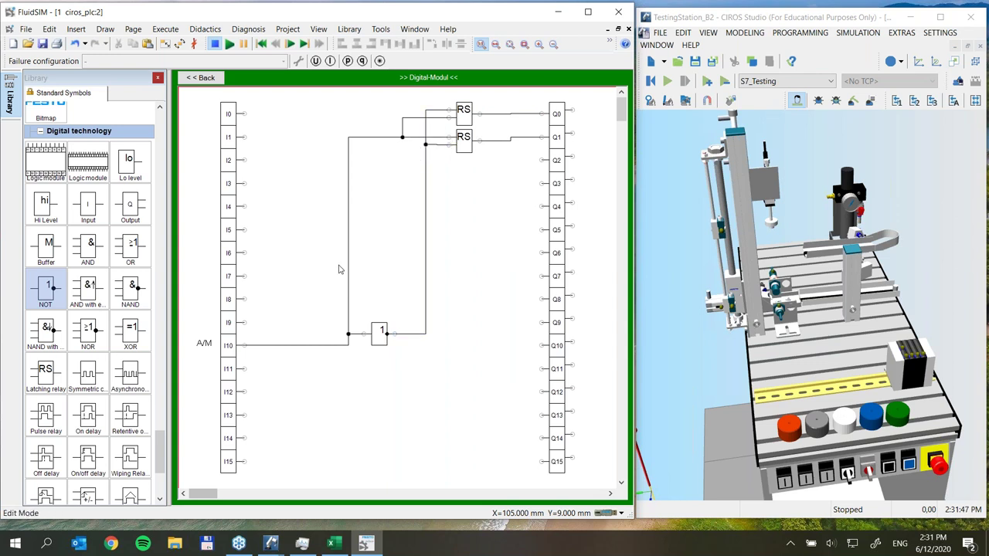
Run CIROS and FluidSIM together, toggle A/M three times to swap Q0 and Q1, then stop
left_click(669, 81)
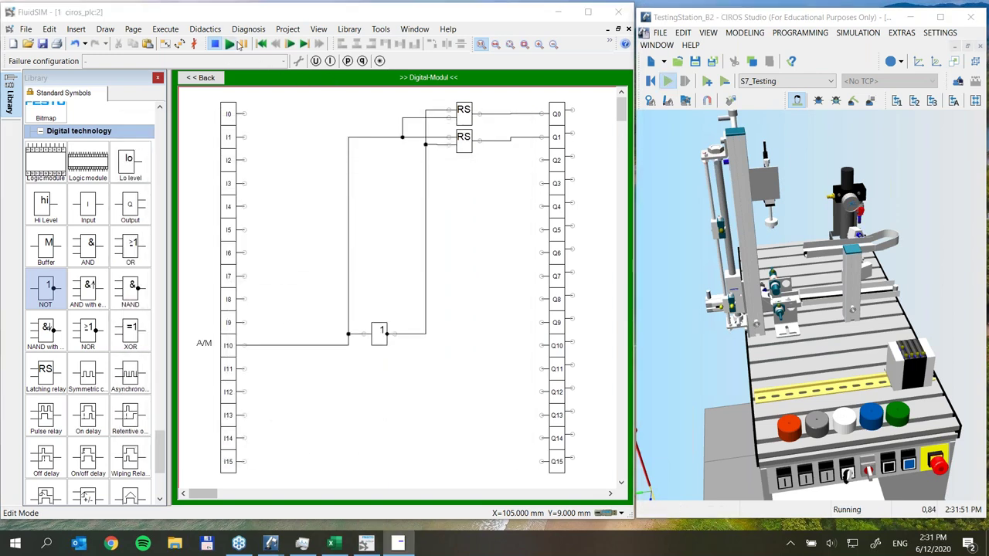
left_click(230, 45)
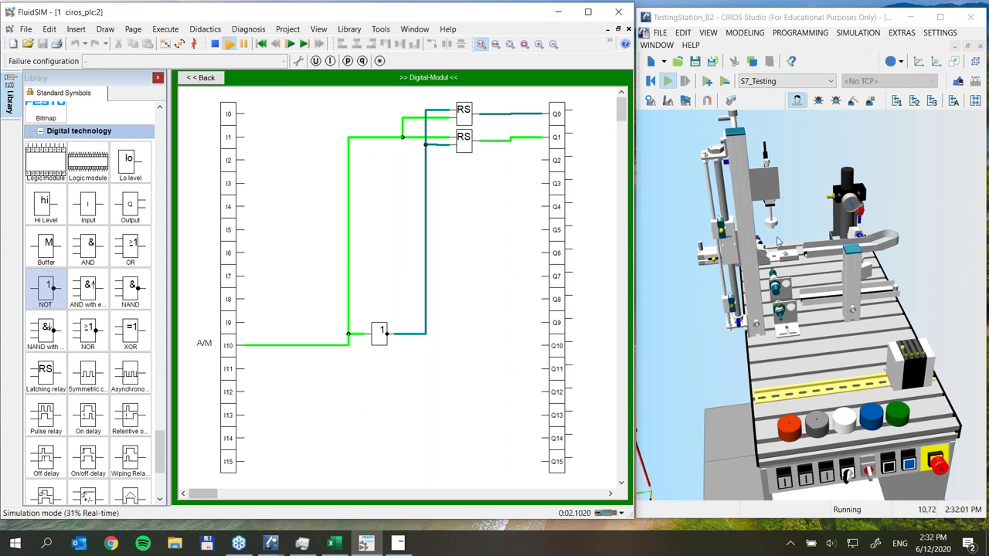
left_click(847, 478)
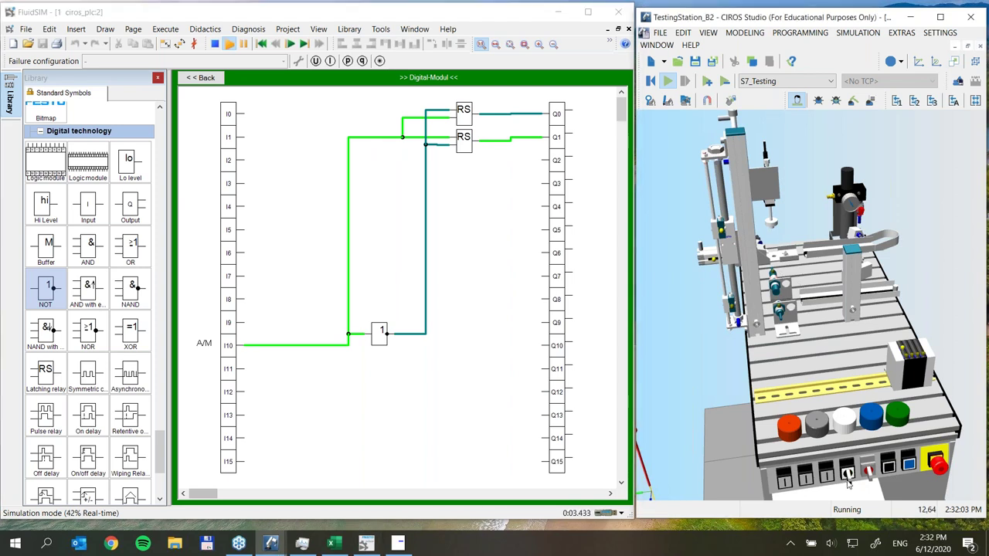
left_click(847, 478)
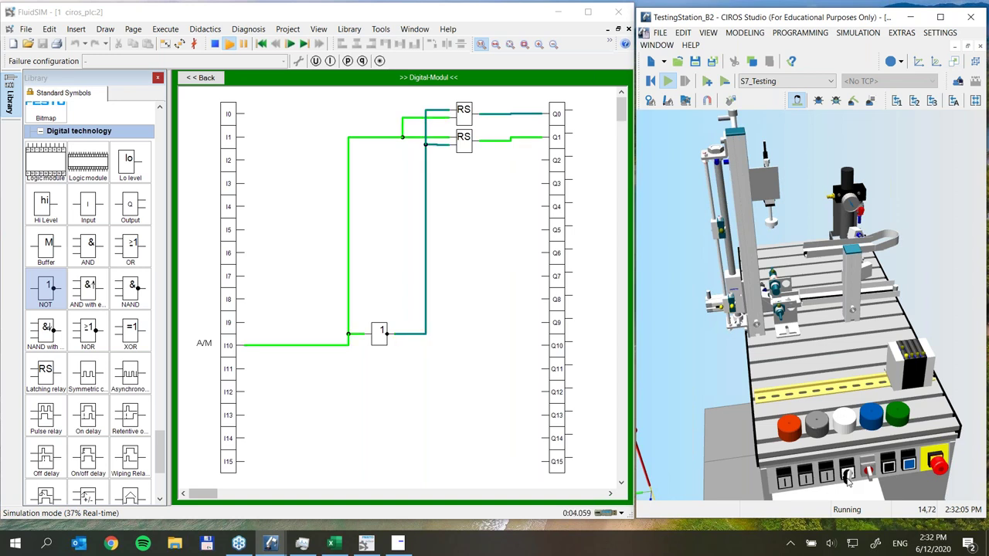
left_click(847, 478)
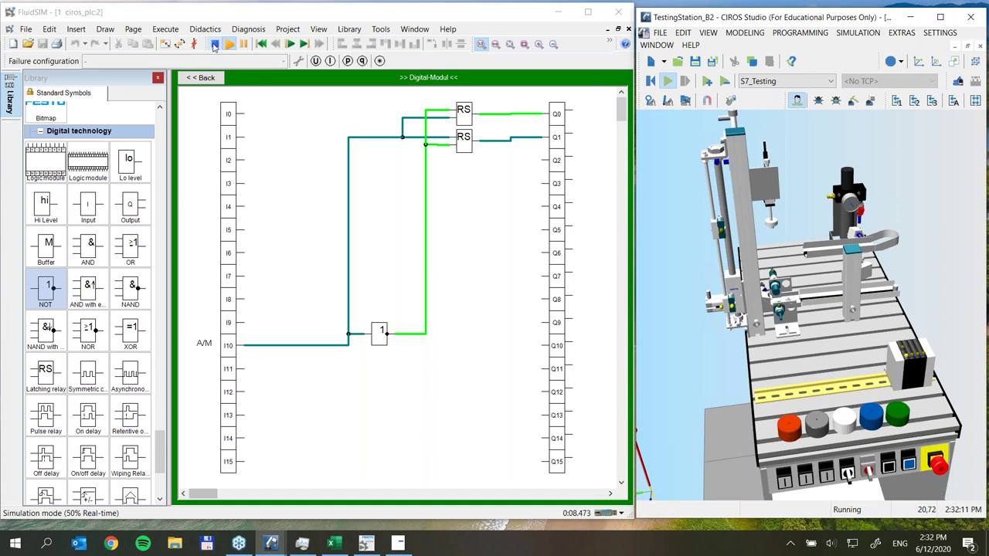
left_click(215, 47)
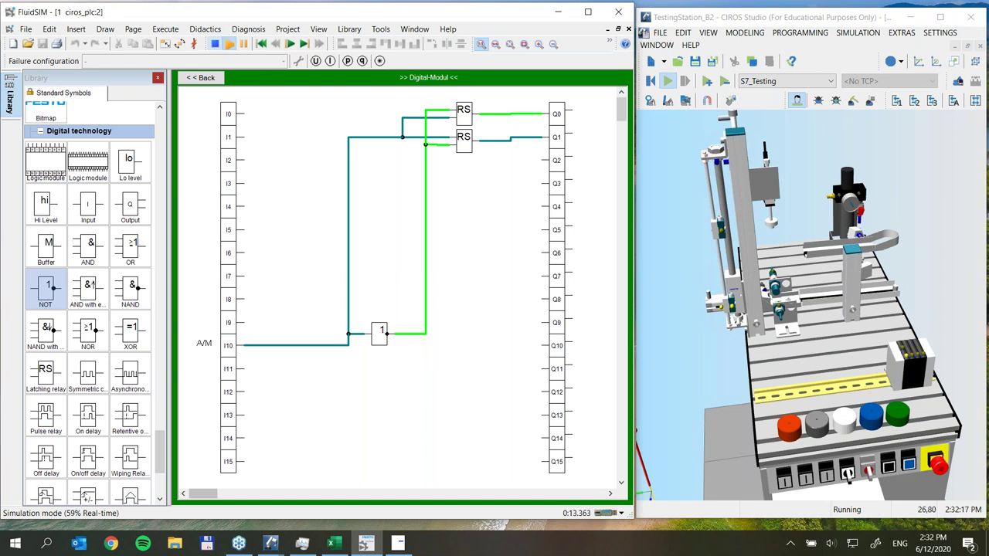
left_click(215, 44)
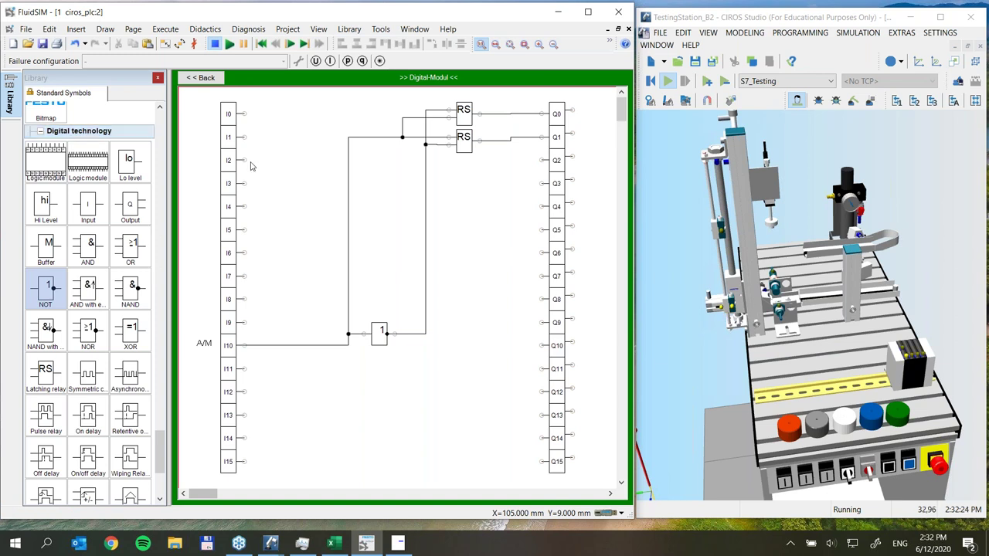
Label input I1 as 'Piesa' and move the label beside it
mouse_move(334, 546)
left_click(237, 167)
double_click(230, 137)
double_click(556, 191)
type("Piesa")
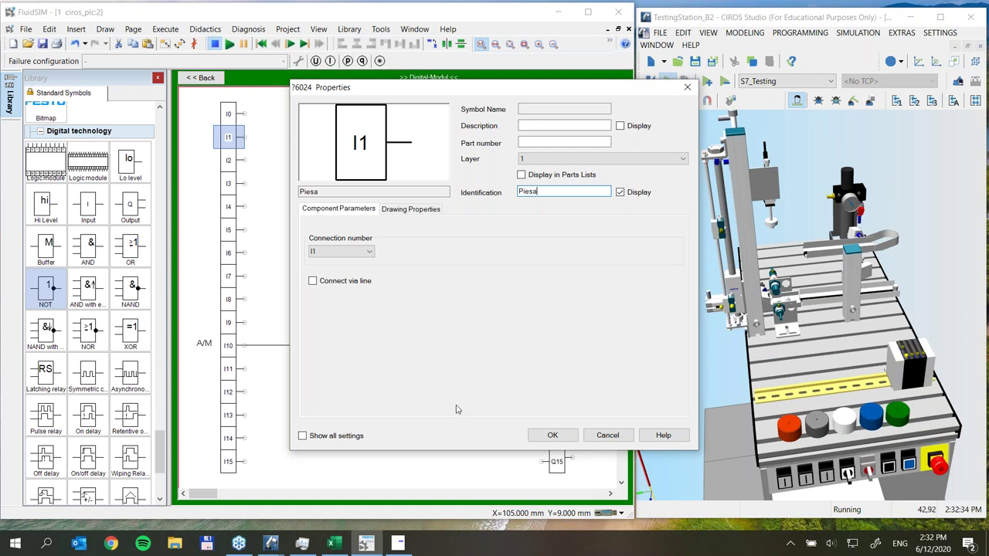
left_click(553, 436)
left_click_drag(198, 131, 199, 143)
left_click(199, 143)
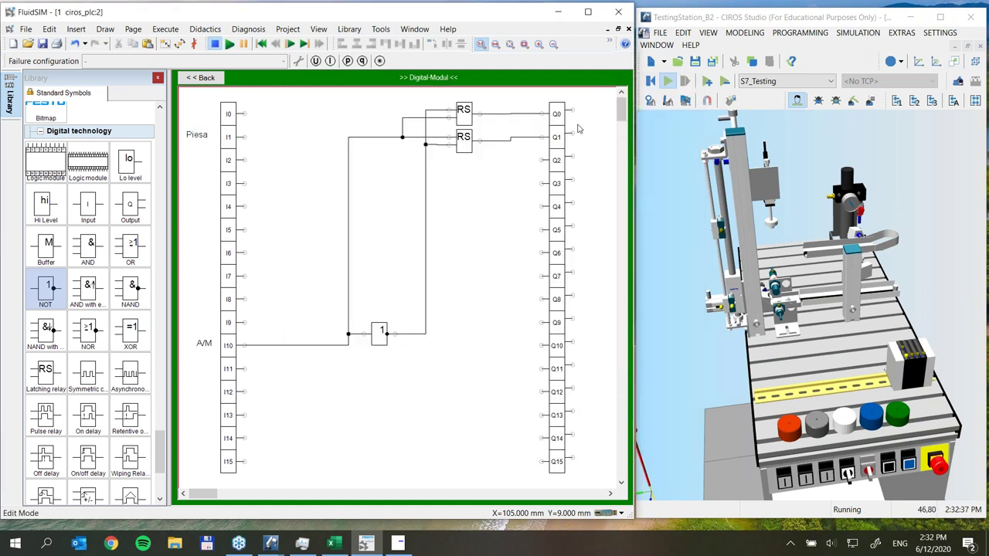
left_click(348, 317)
left_click(281, 399)
Look up the lift-up sensor's address 0.4 in the Excel I/O list
left_click(337, 547)
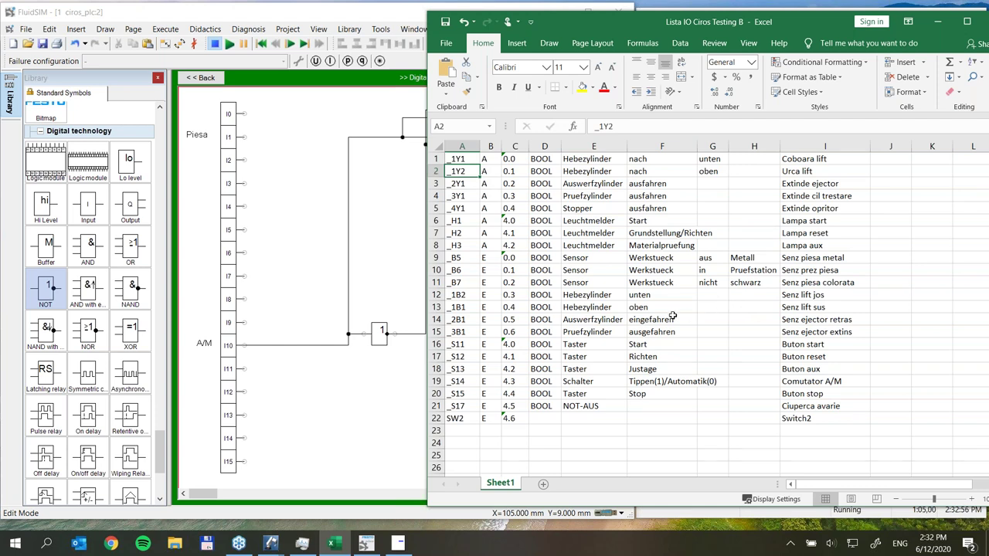
left_click(511, 307)
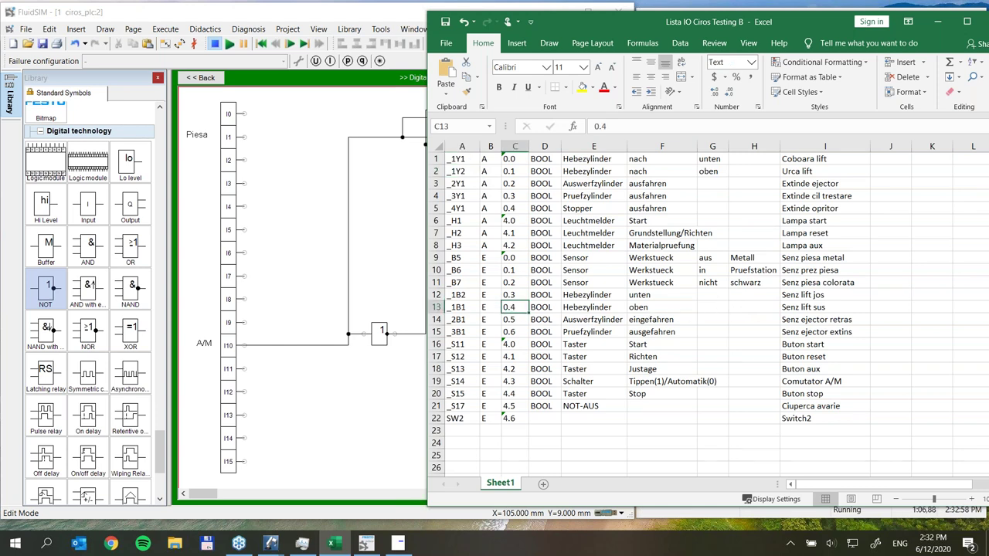
left_click(293, 265)
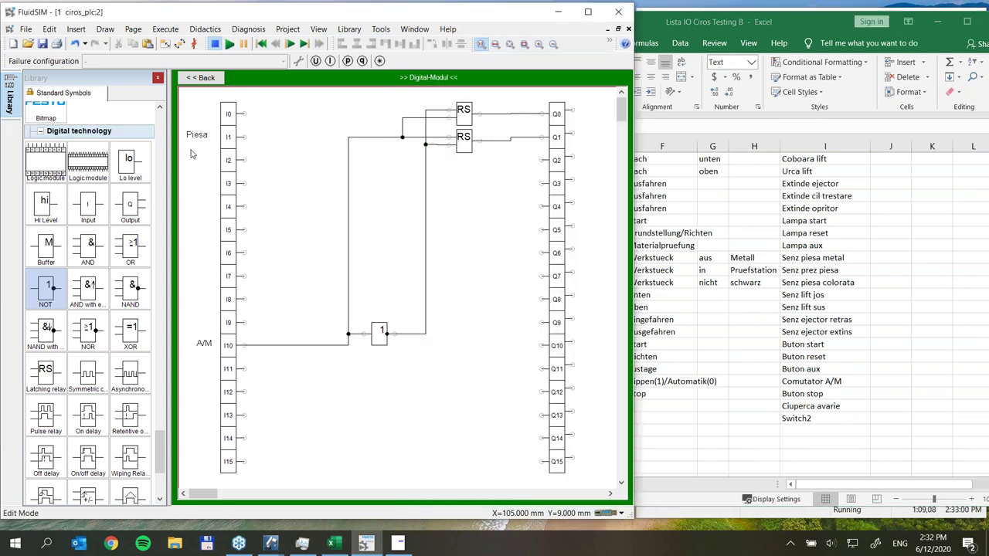
left_click(923, 21)
left_click(938, 22)
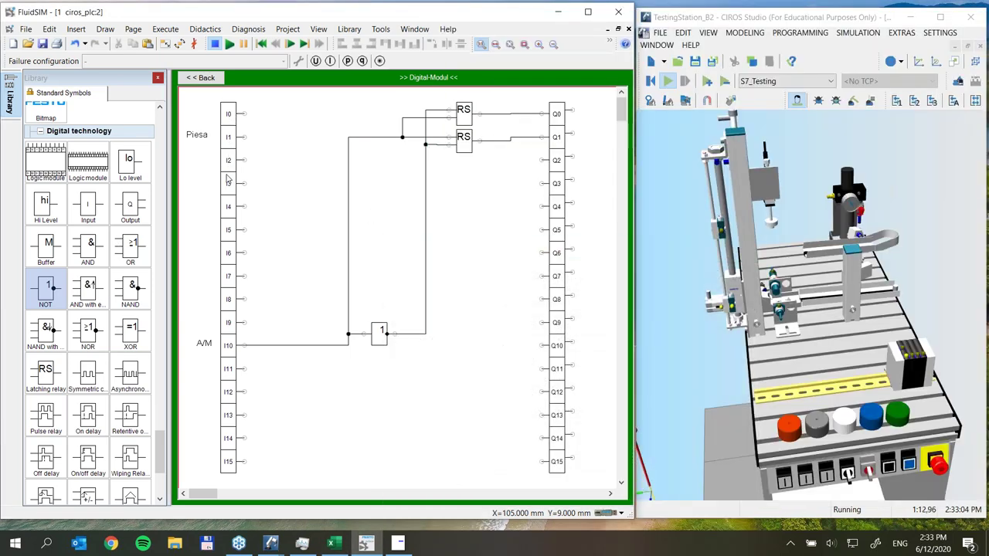
Label input I4 as 'Lift sus' and align the label level with I4
double_click(229, 209)
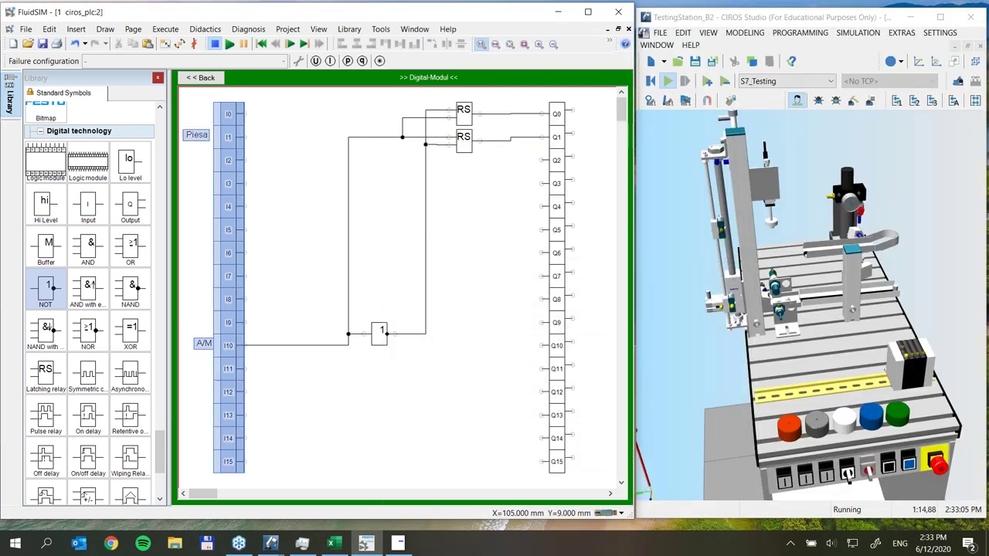
double_click(547, 201)
type("Lift s")
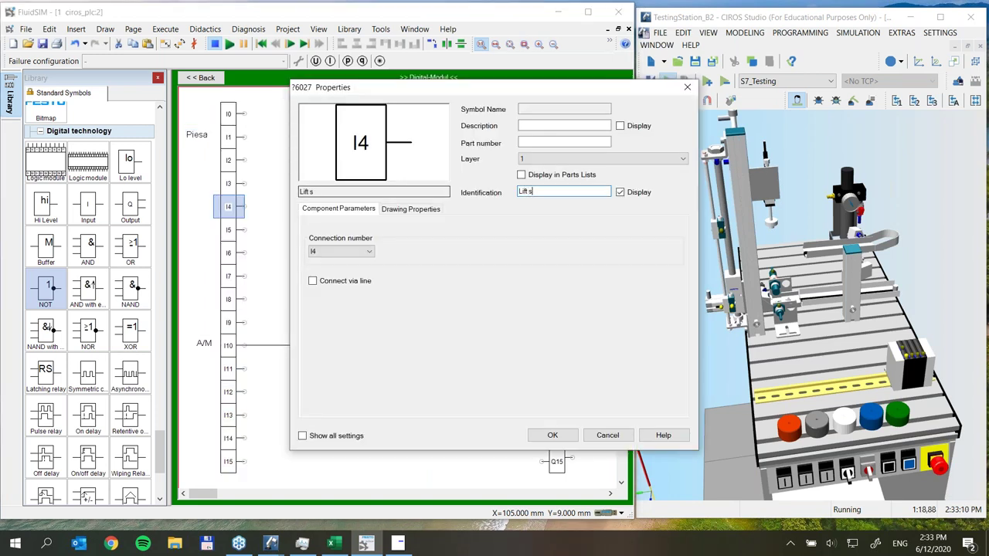
type("us")
left_click(553, 435)
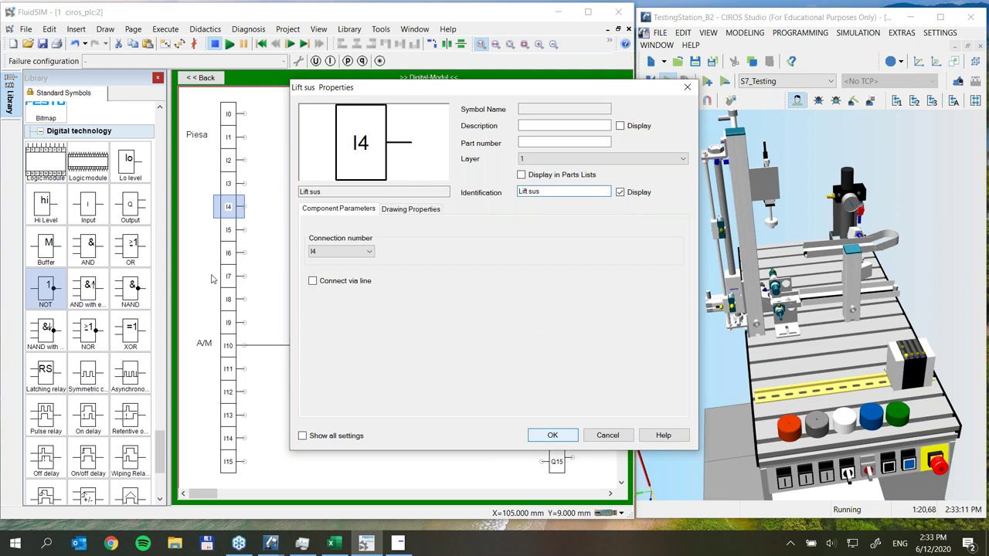
left_click_drag(198, 192, 203, 209)
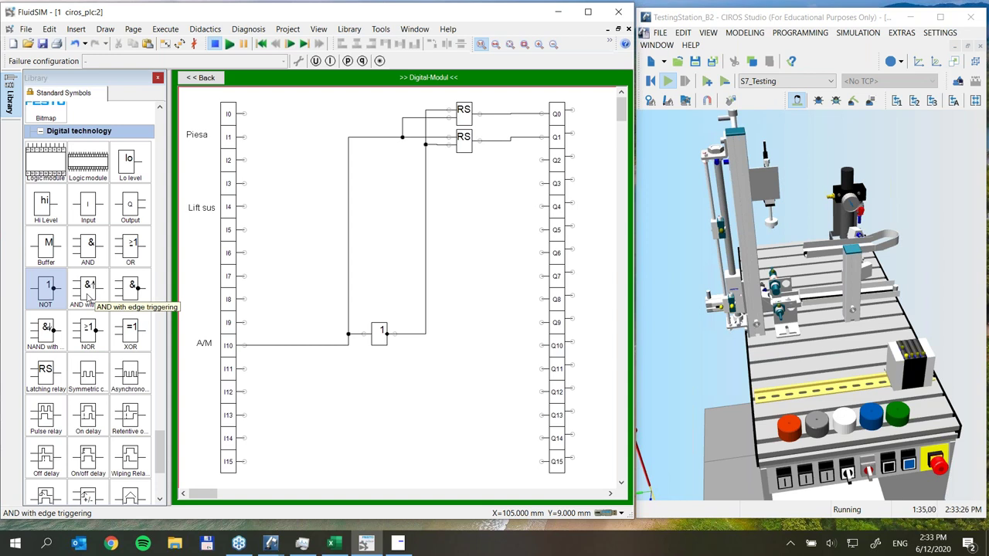
Place an AND gate by I1, wire its lower input to I4 and its output to Q3
mouse_move(87, 246)
left_mouse_down()
mouse_move(294, 198)
mouse_move(322, 173)
mouse_move(245, 137)
left_mouse_up()
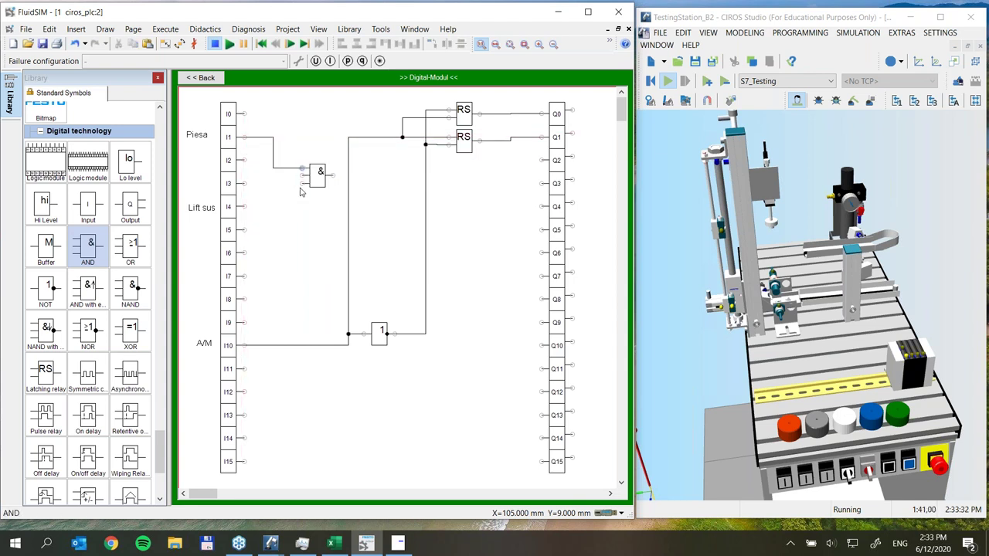
left_click_drag(302, 183, 246, 206)
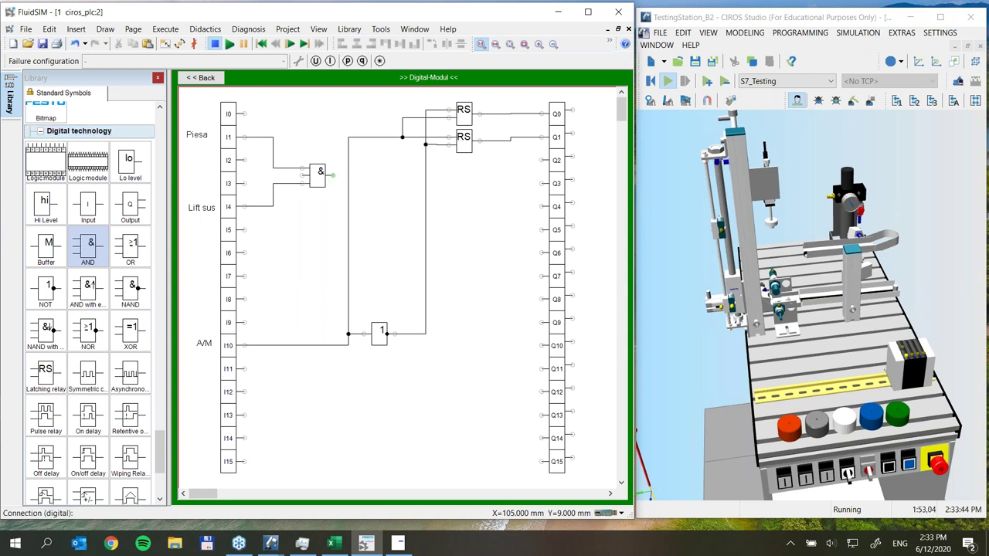
left_click_drag(332, 175, 541, 184)
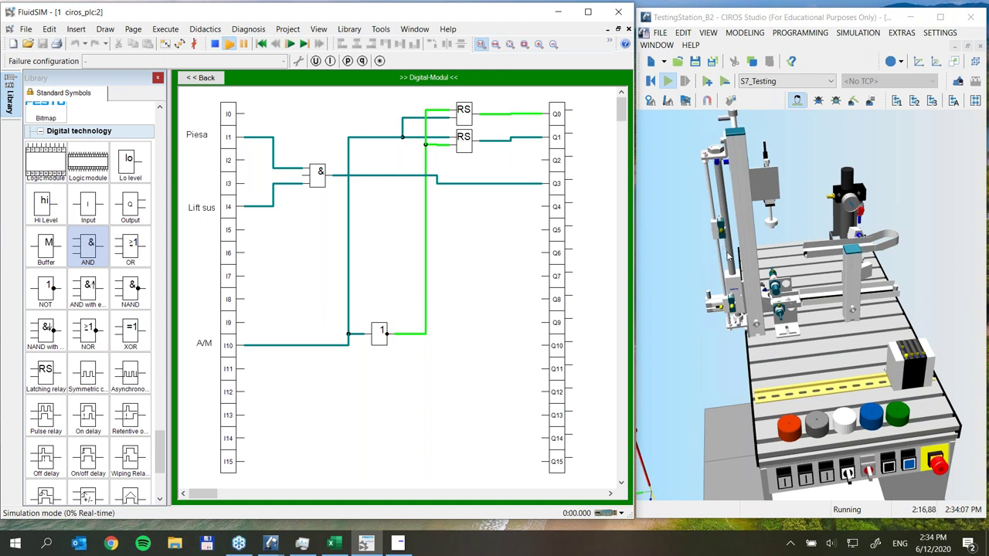
Toggle the station's A/M selector on and off twice while watching the FluidSIM logic
left_click(847, 475)
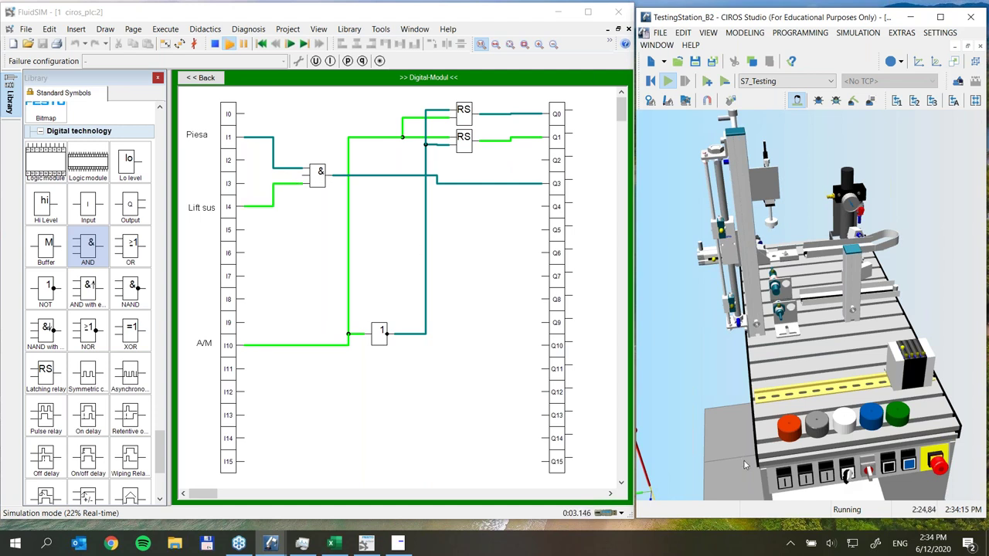
left_click(847, 475)
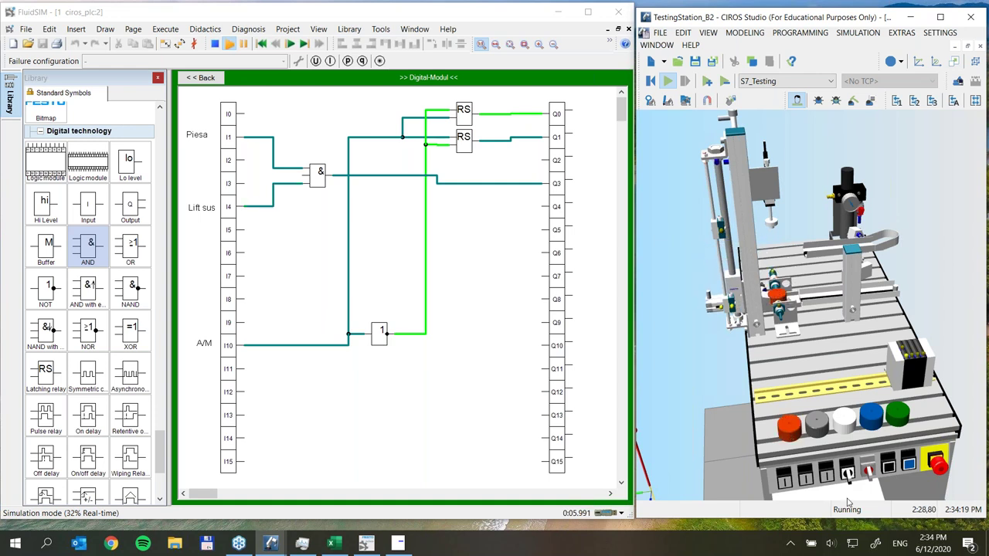
left_click(847, 477)
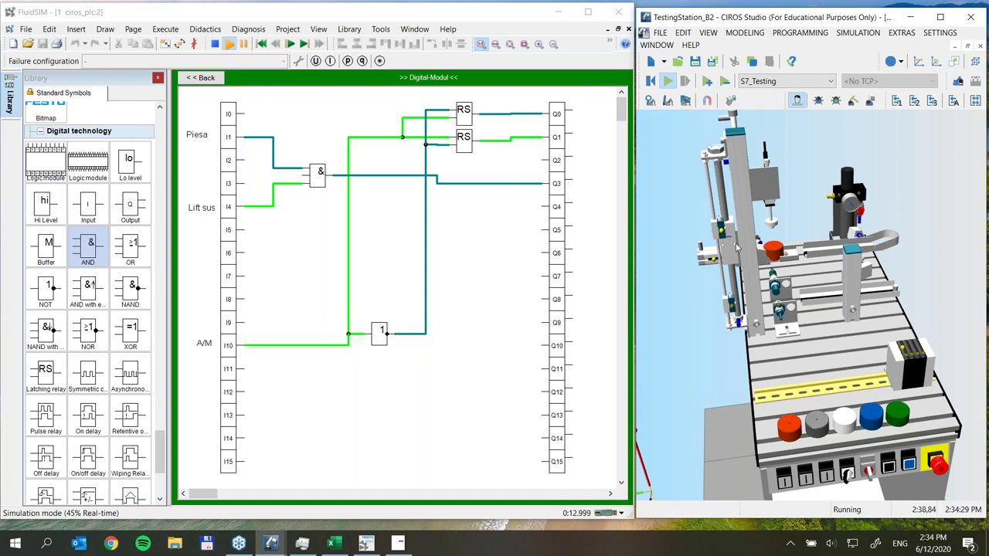
left_click(847, 475)
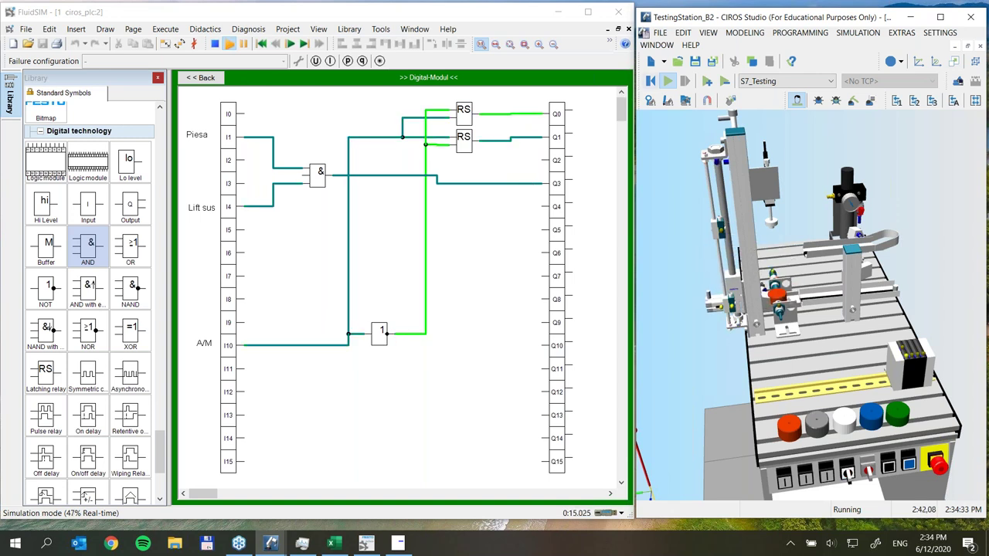
left_click(216, 48)
Stop the simulation, check the colour sensor in cell I11, and wire I2 to the AND gate's upper input
left_click(215, 45)
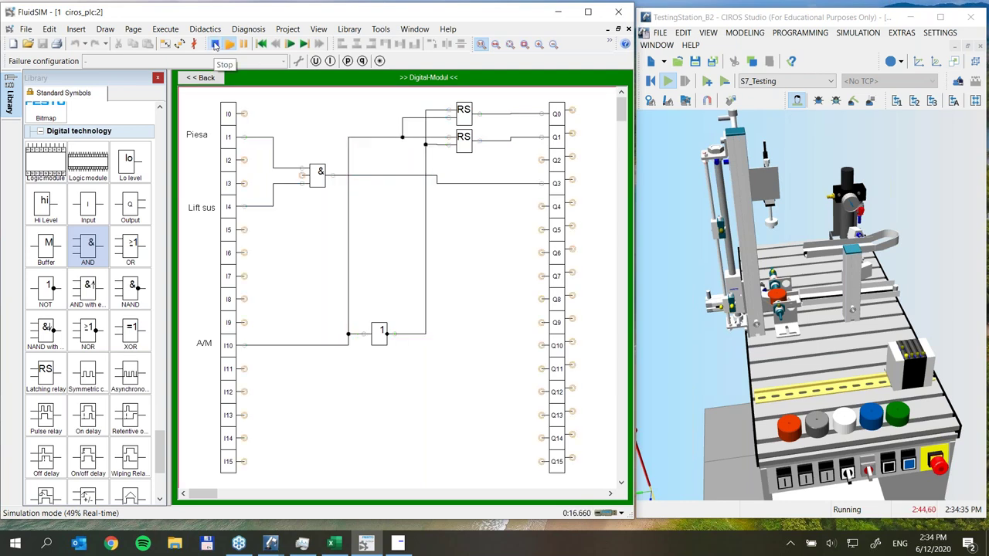
left_click(332, 544)
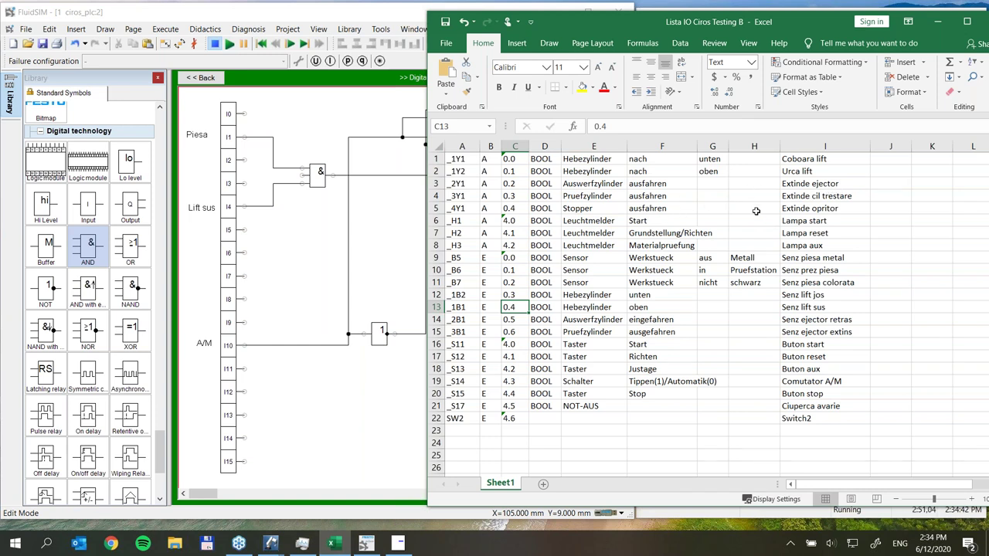
left_click(820, 286)
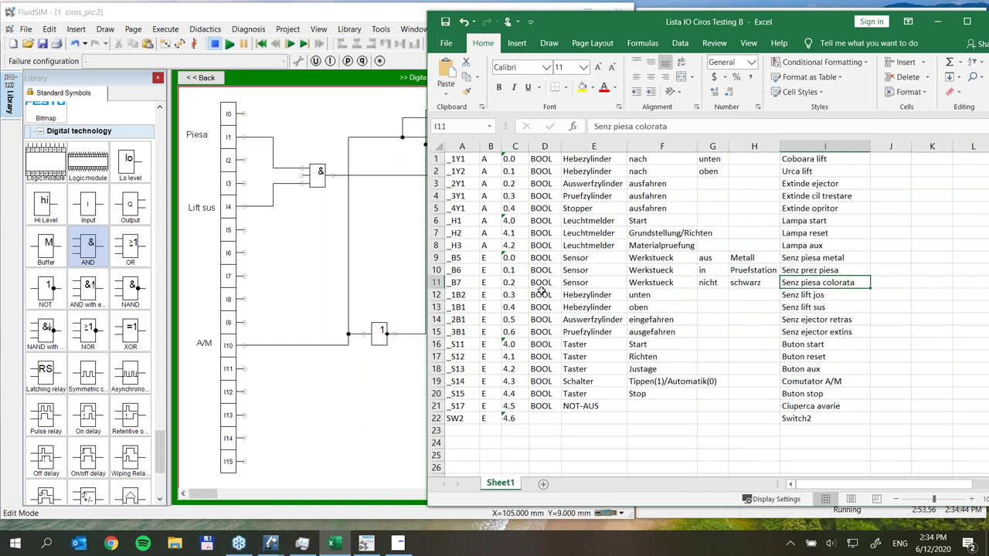
left_click(932, 21)
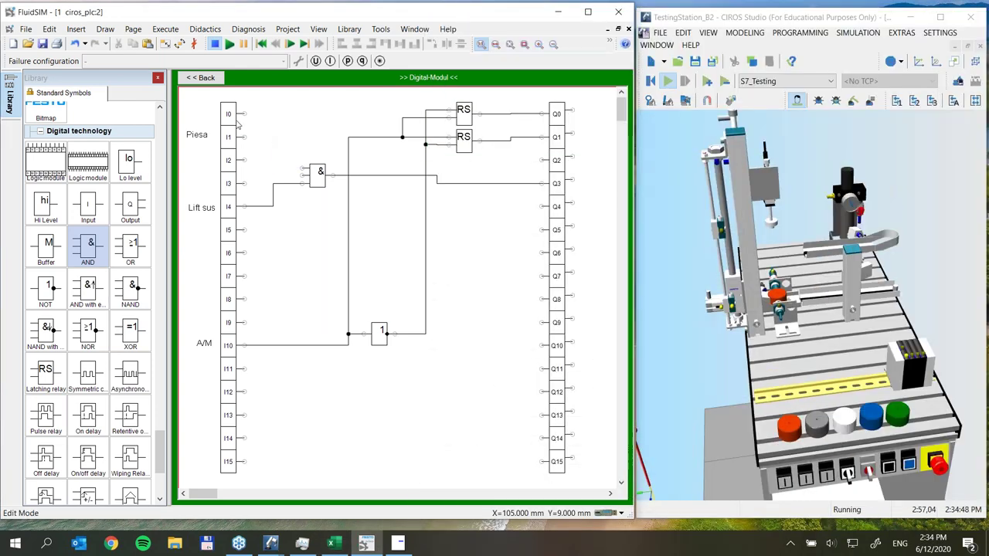
left_click_drag(243, 160, 303, 169)
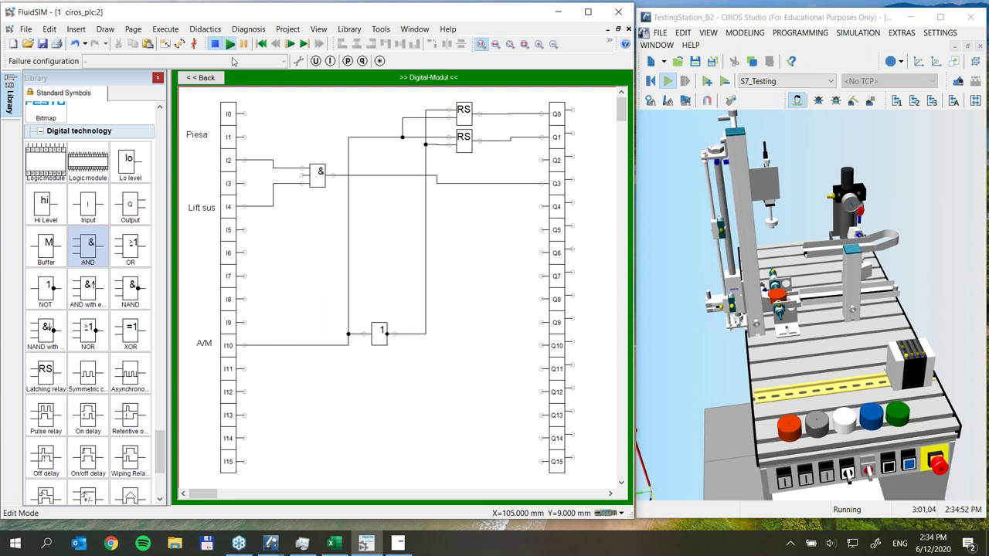
Test-run the rewired logic with a station pushbutton, inspect the PLC block's Digital-Modul, then stop
left_click(230, 46)
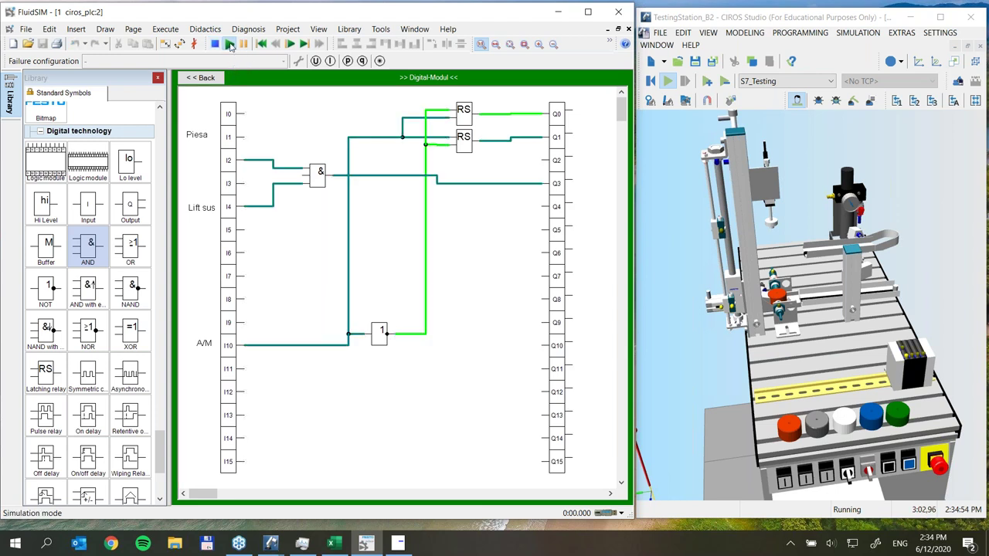
left_click(849, 478)
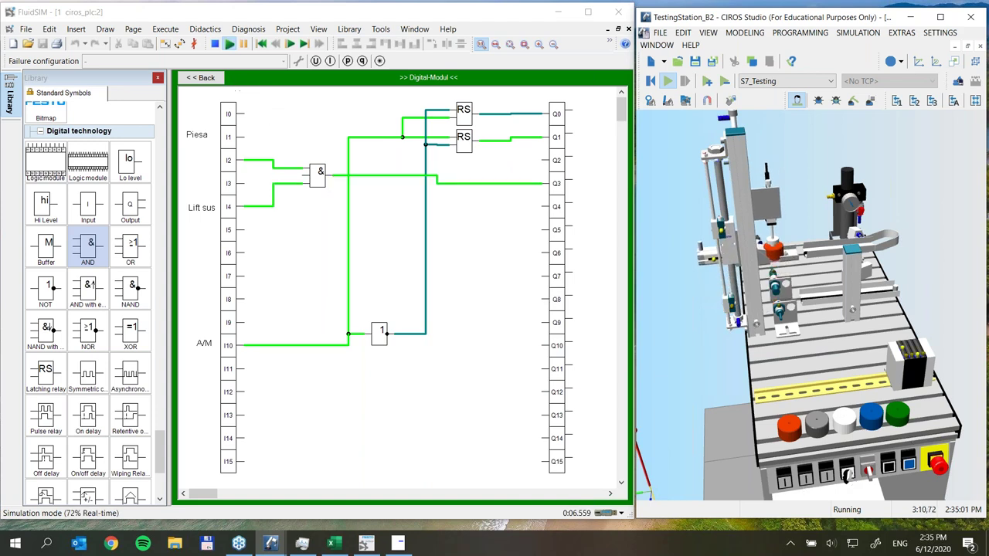
left_click(211, 78)
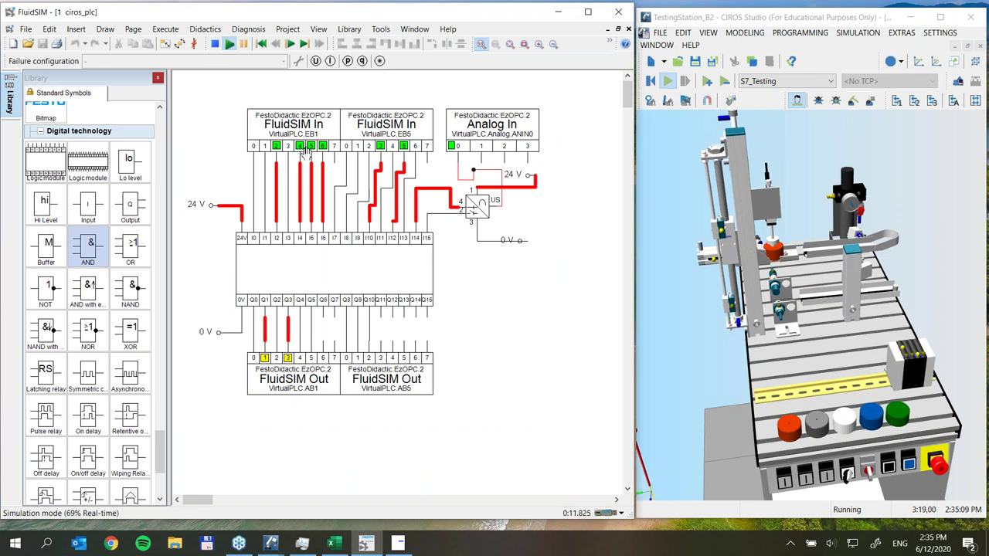
double_click(338, 277)
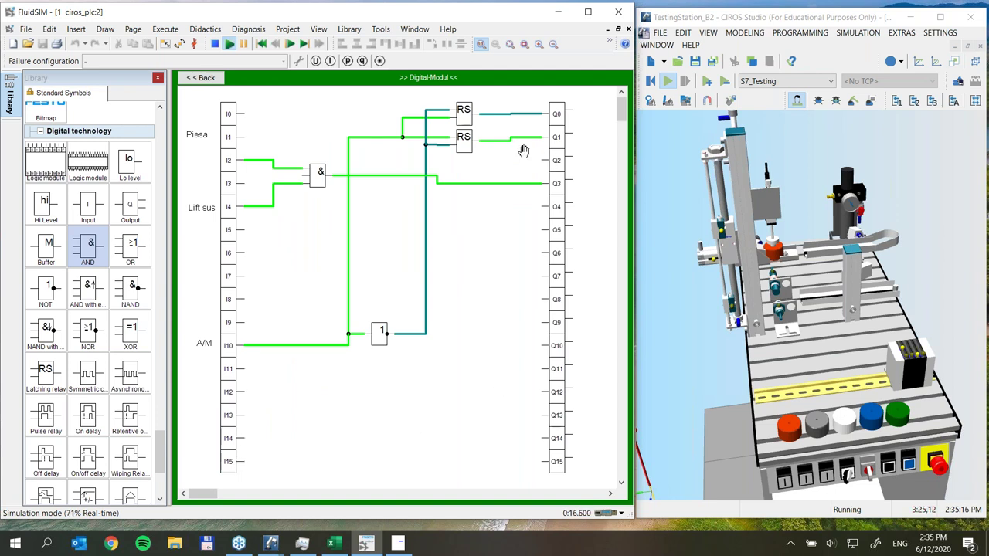
left_click(216, 44)
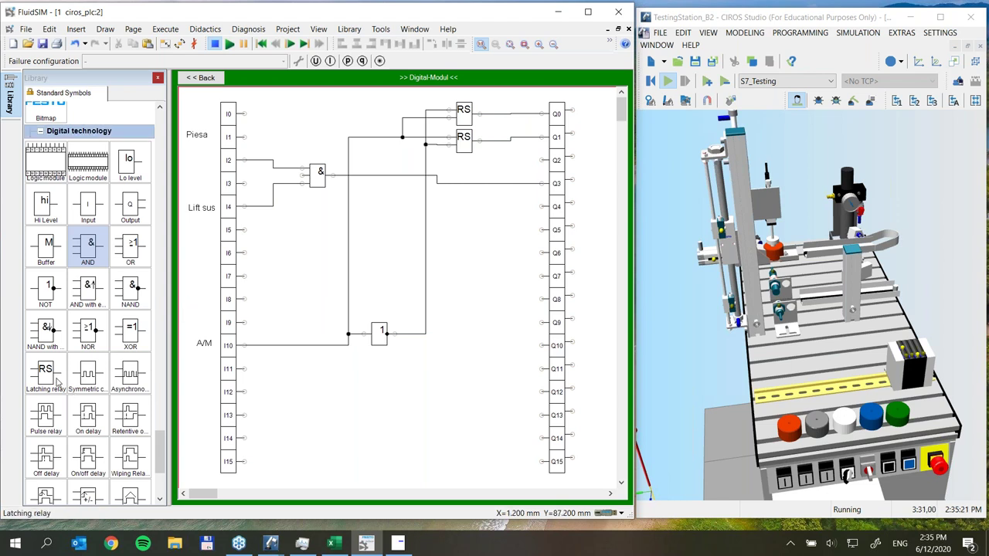
Add a third RS latch with its output wired to Q2 and its set input from I14
left_click_drag(46, 372, 542, 115)
left_click_drag(510, 165, 543, 159)
left_click_drag(448, 249, 245, 438)
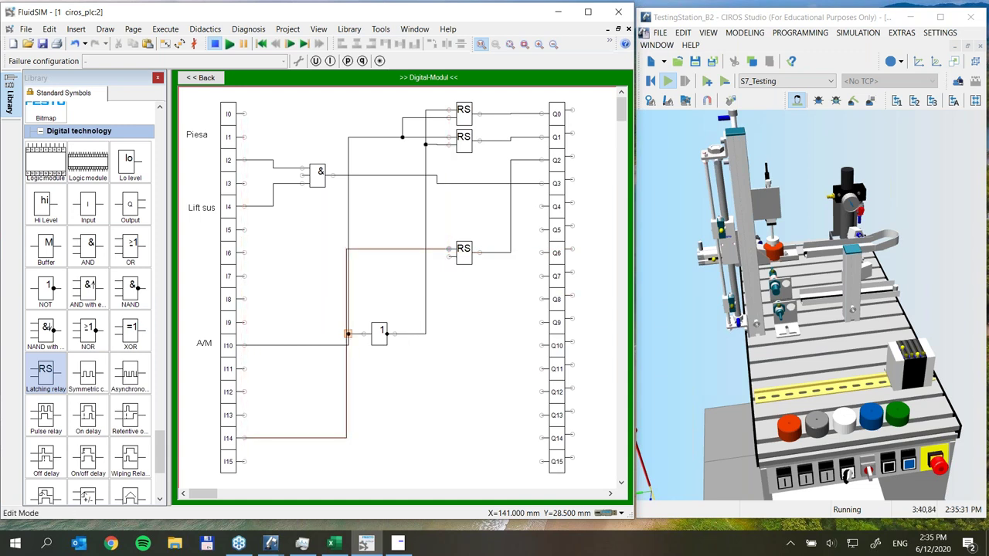
left_click_drag(346, 379, 441, 371)
left_click_drag(473, 255, 488, 259)
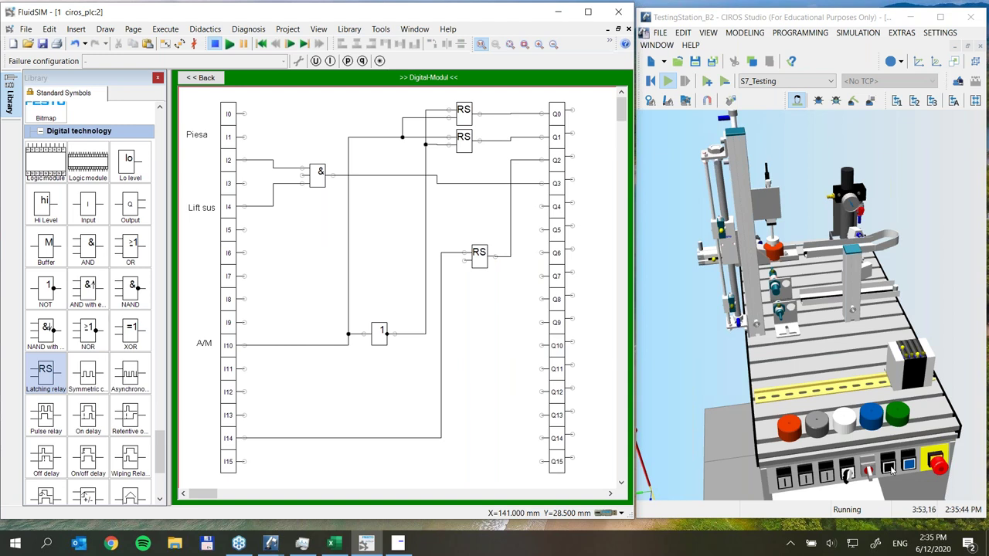
left_click(333, 543)
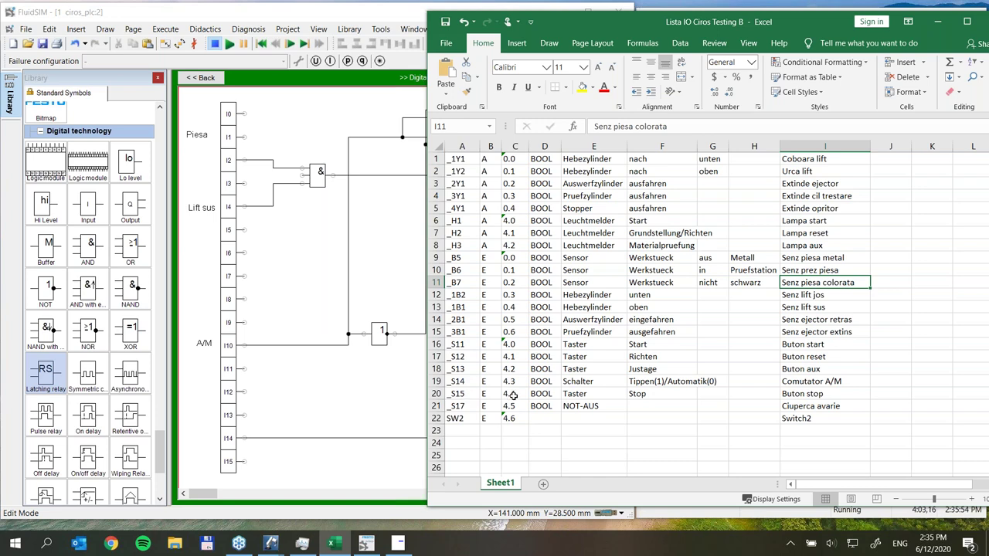
Wire input I11 to the third latch's reset input and restart the simulation
left_click(937, 22)
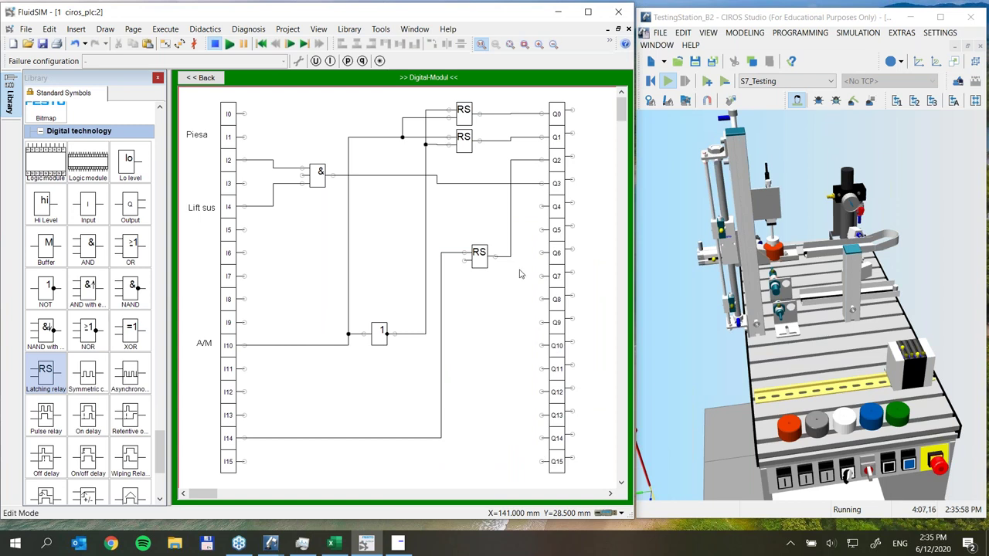
mouse_move(465, 260)
left_mouse_down()
mouse_move(452, 324)
mouse_move(305, 407)
mouse_move(249, 416)
mouse_move(274, 379)
mouse_move(268, 285)
mouse_move(244, 299)
mouse_move(242, 278)
mouse_move(245, 370)
left_mouse_up()
left_click_drag(352, 360, 434, 357)
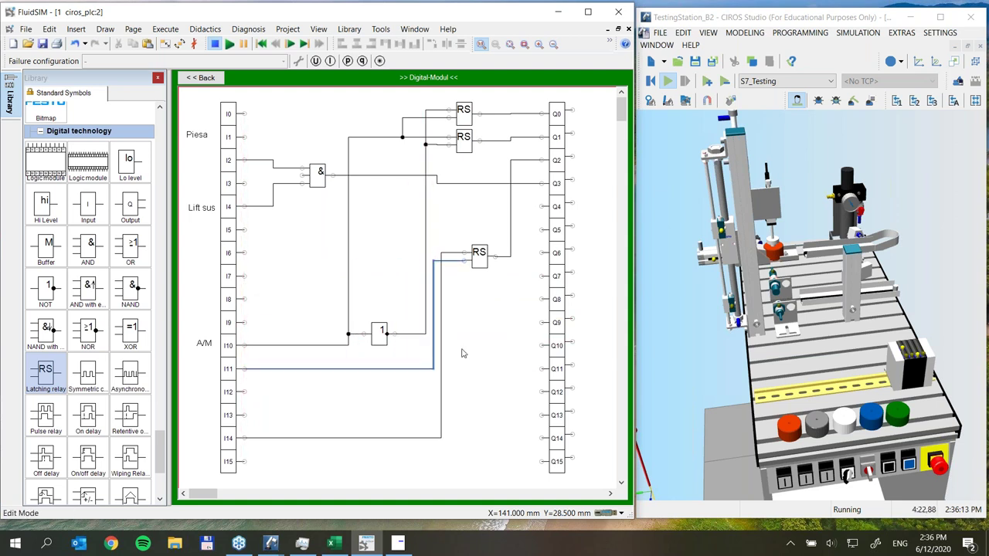
left_click(229, 45)
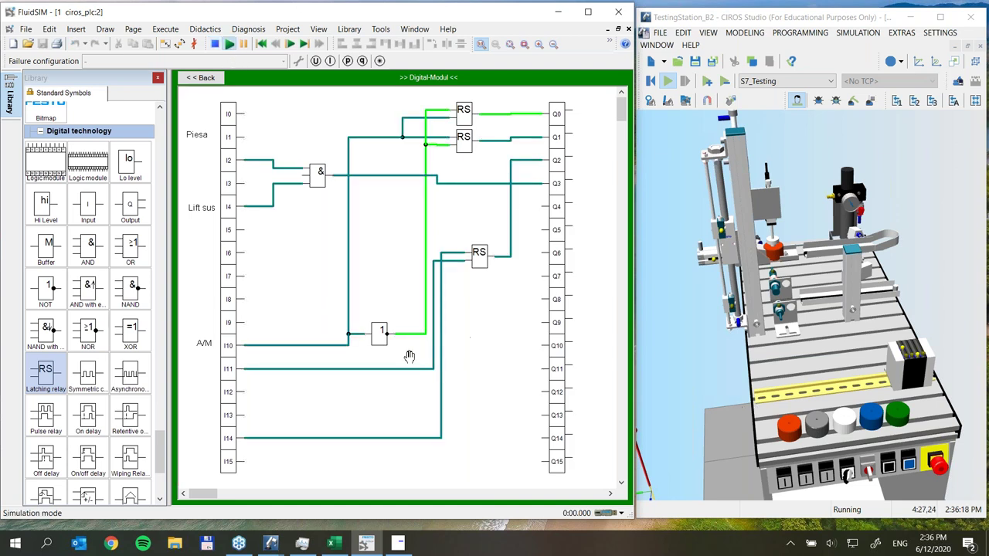
Operate the station's panel pushbutton and key switch during the running test
left_click(890, 470)
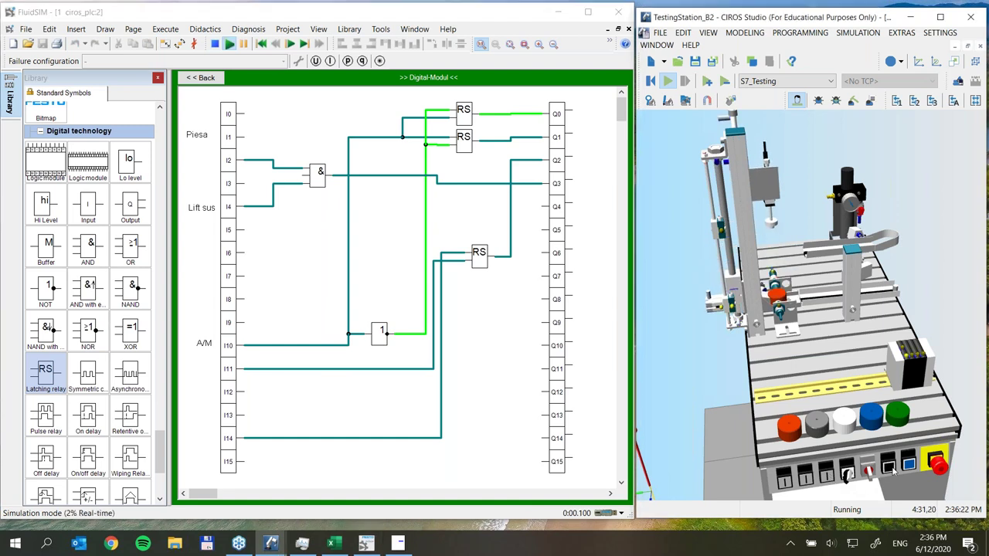
left_click(890, 469)
left_click(848, 473)
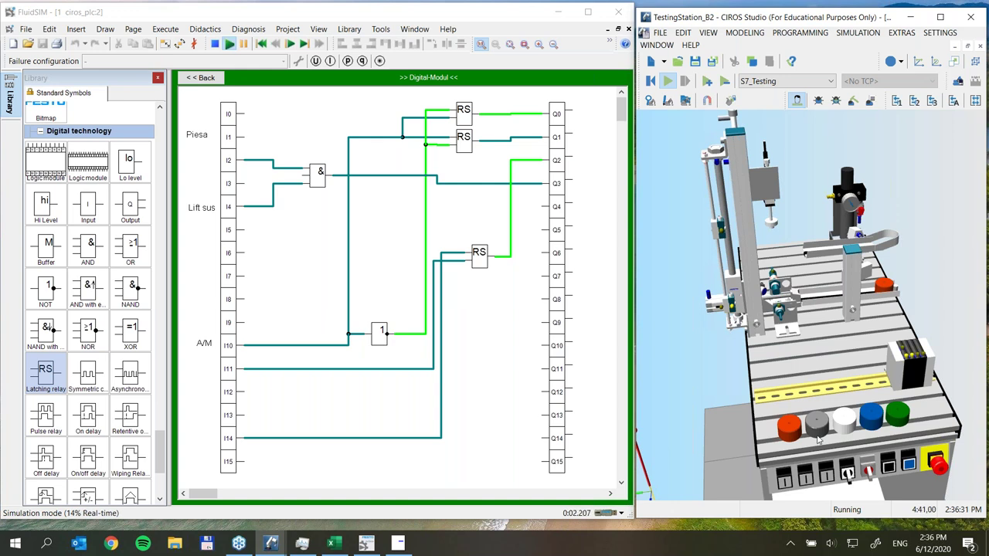
left_click(846, 473)
left_click(302, 543)
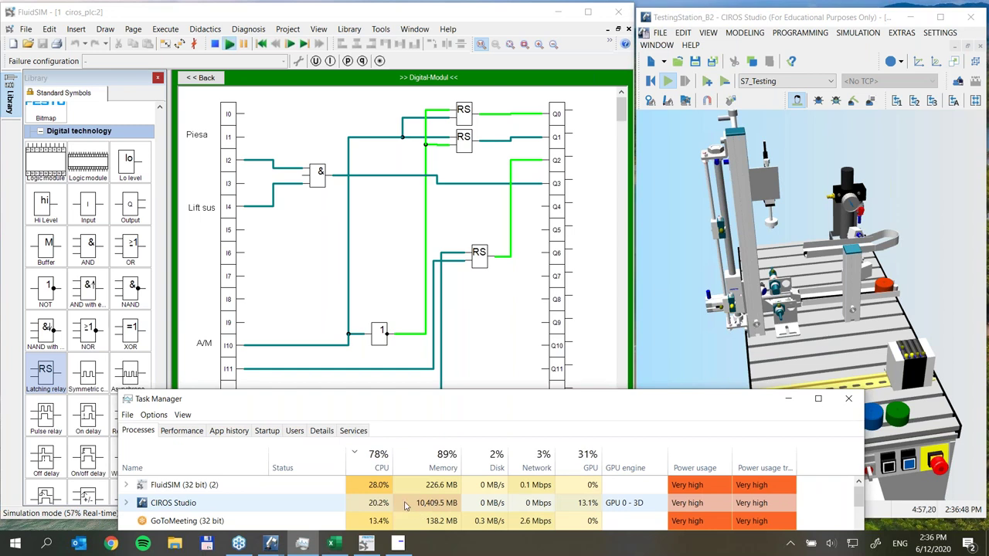
left_click(793, 400)
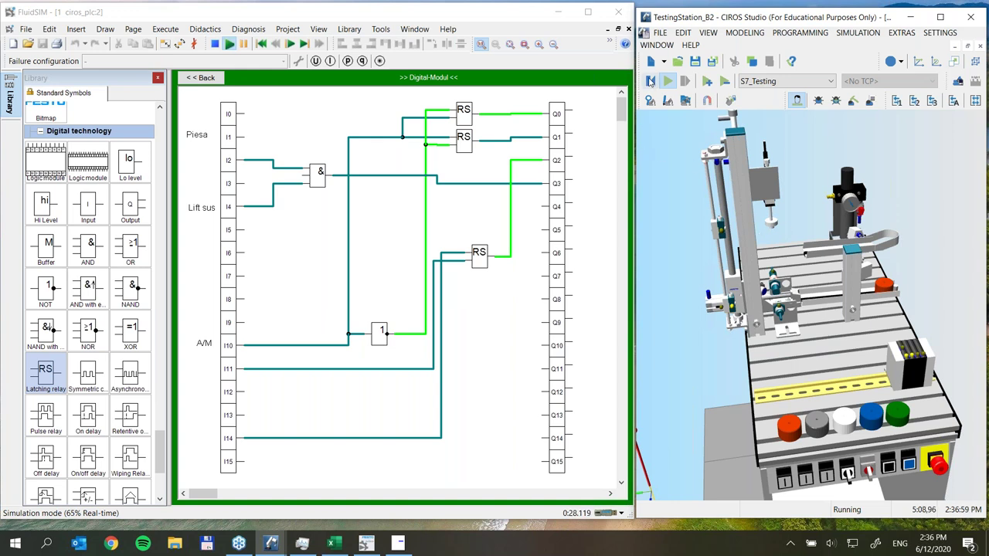
Stop FluidSIM, reset and restart the CIROS station simulation, then start FluidSIM again
left_click(216, 45)
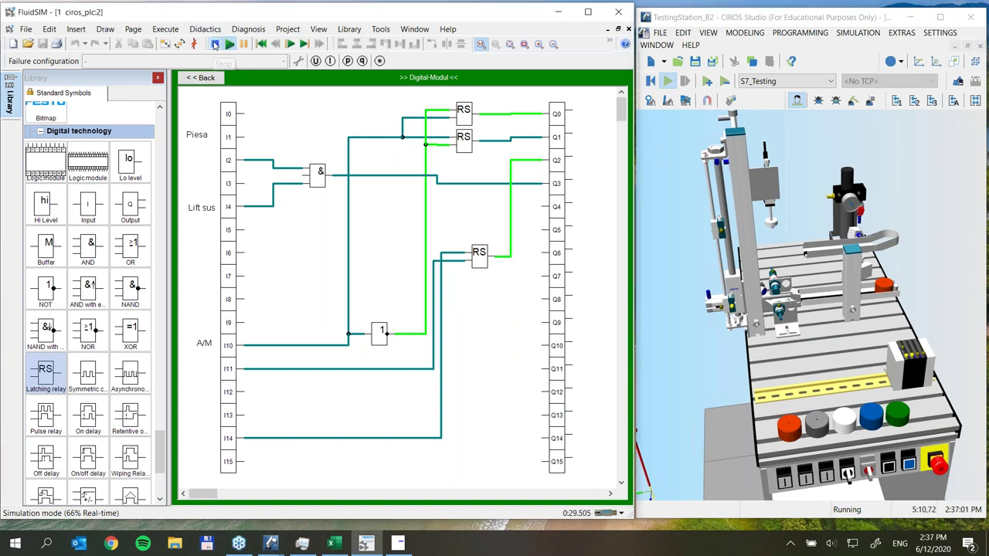
left_click(650, 84)
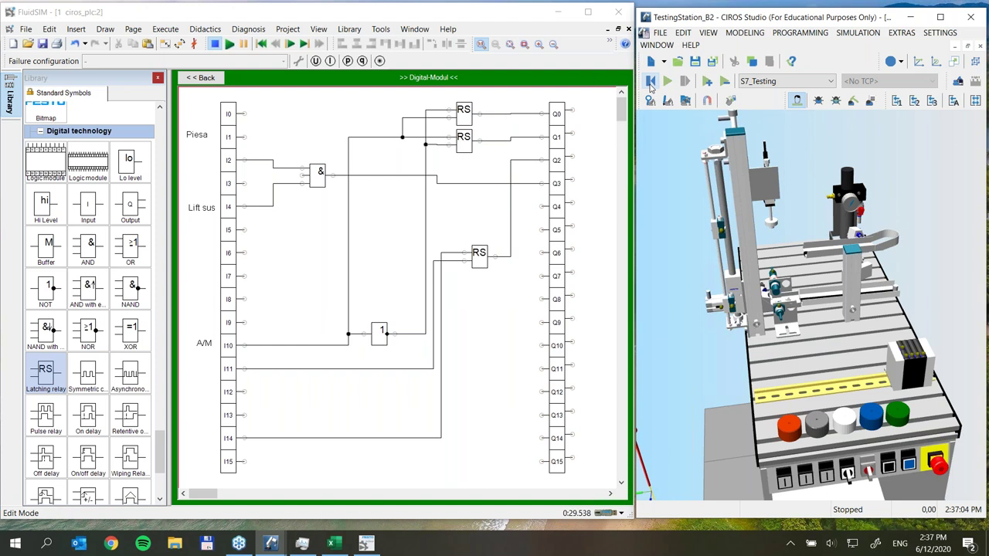
left_click(668, 81)
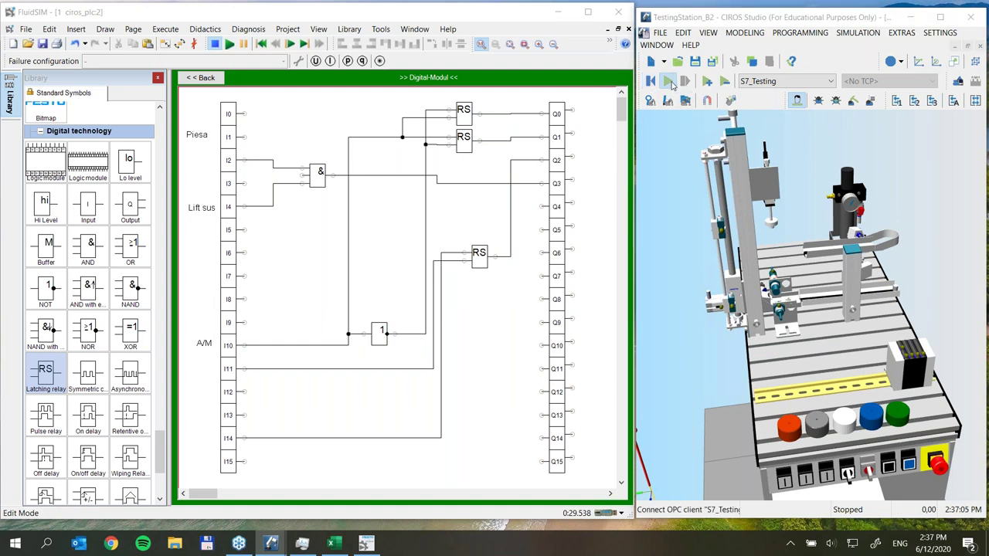
left_click(230, 45)
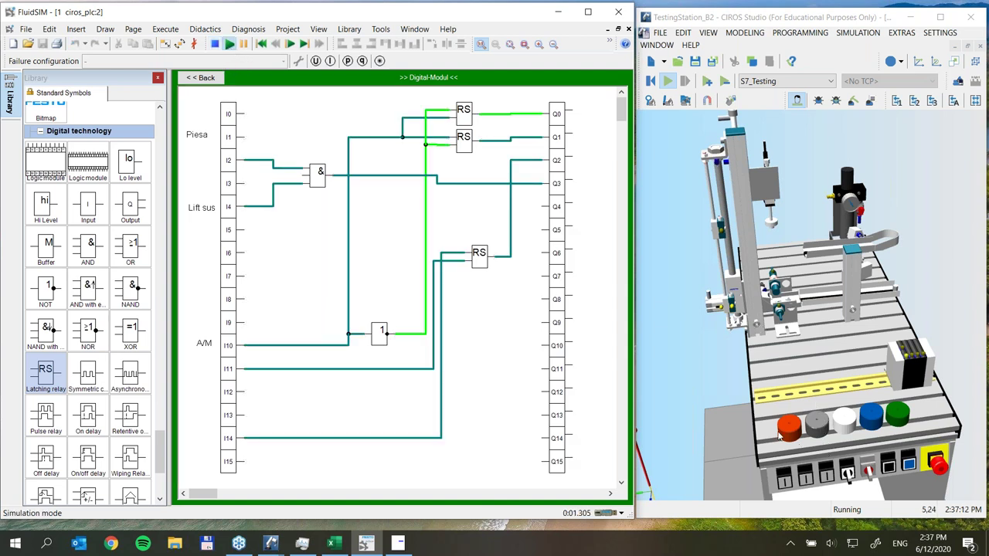
Turn A/M on, trigger I11 to reset the Q2 latch, then reset the station and stop simulating
left_click(790, 431)
left_click(848, 475)
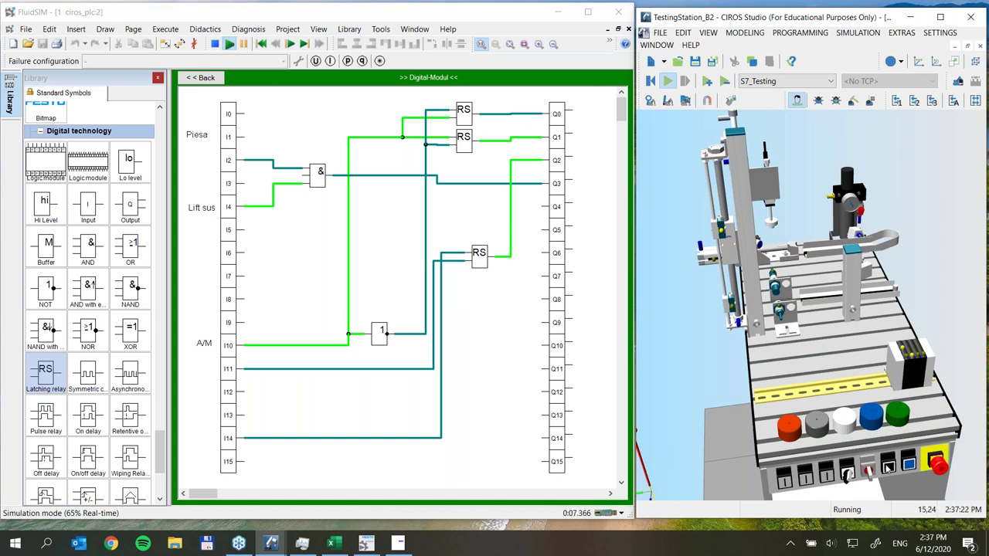
left_click(849, 472)
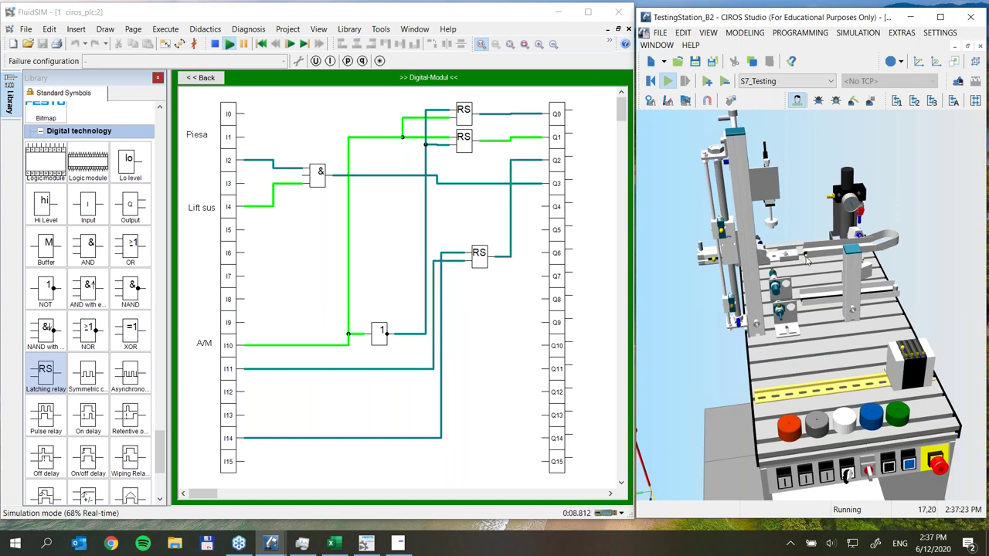
left_click(848, 474)
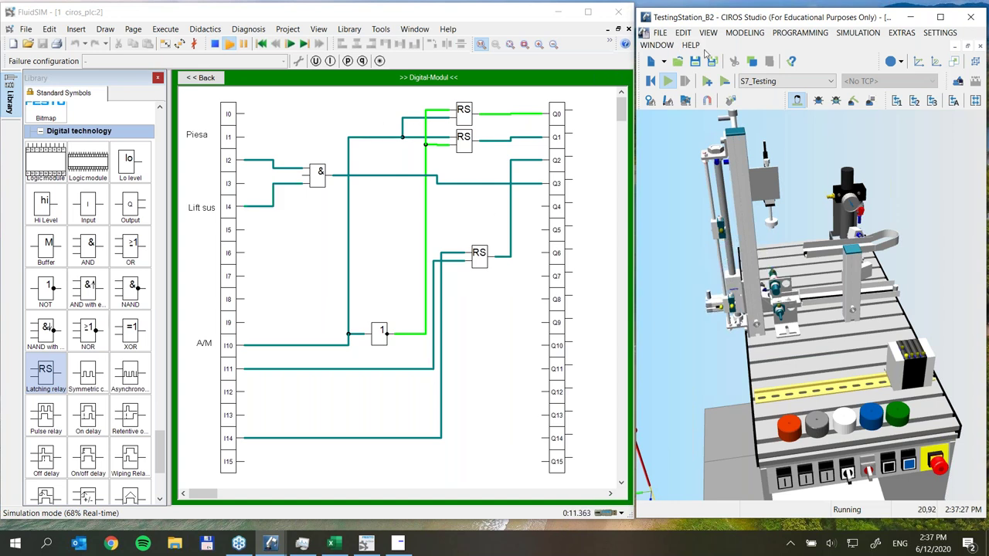
left_click(651, 83)
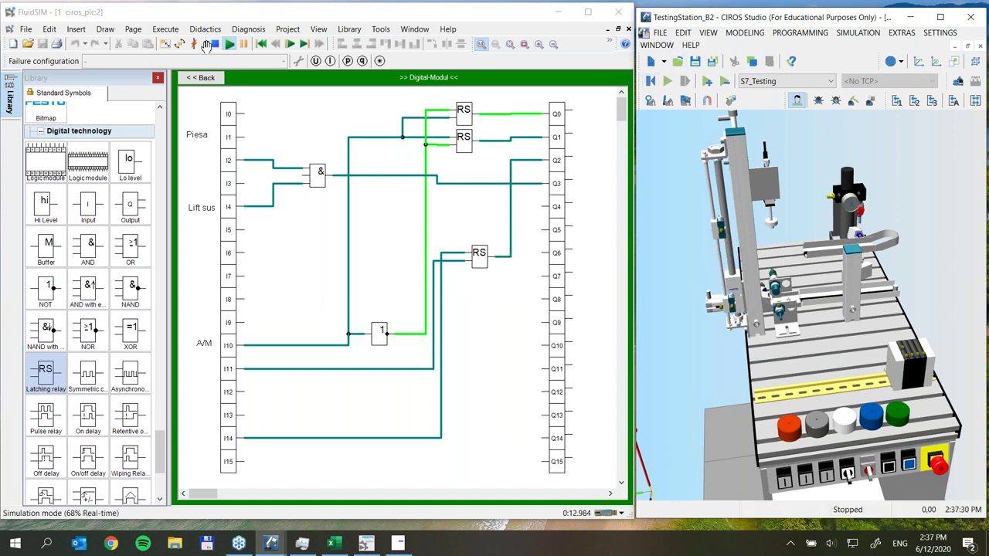
left_click(215, 45)
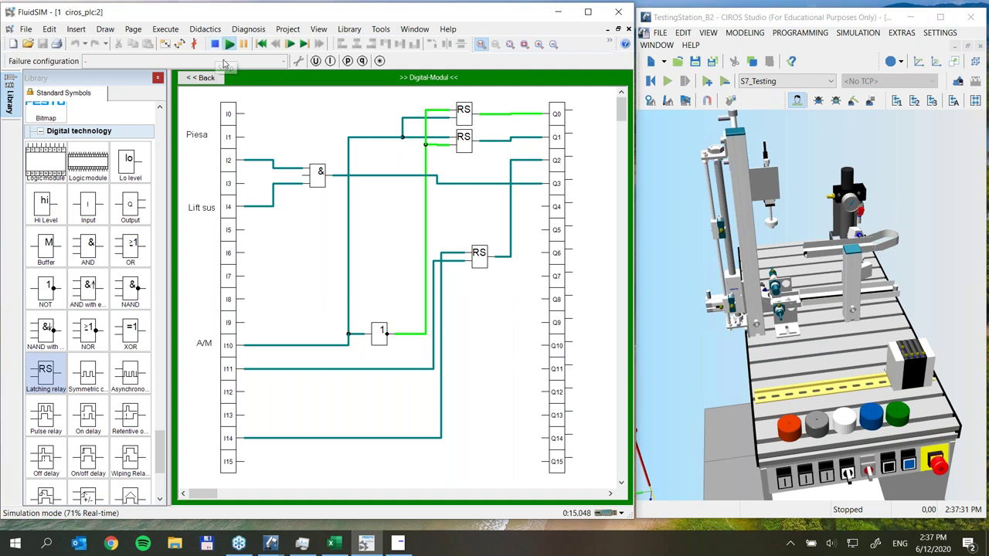
left_click(216, 44)
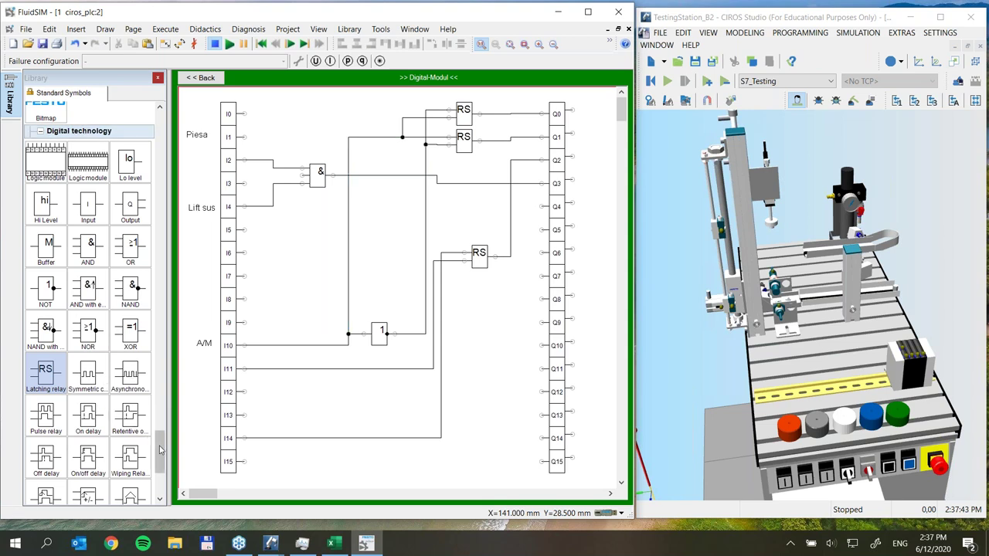
Browse the Digital technology library elements, deleting an accidentally placed up/down counter
scroll(163, 452, "down", 1)
scroll(162, 452, "down", 5)
scroll(162, 452, "up", 4)
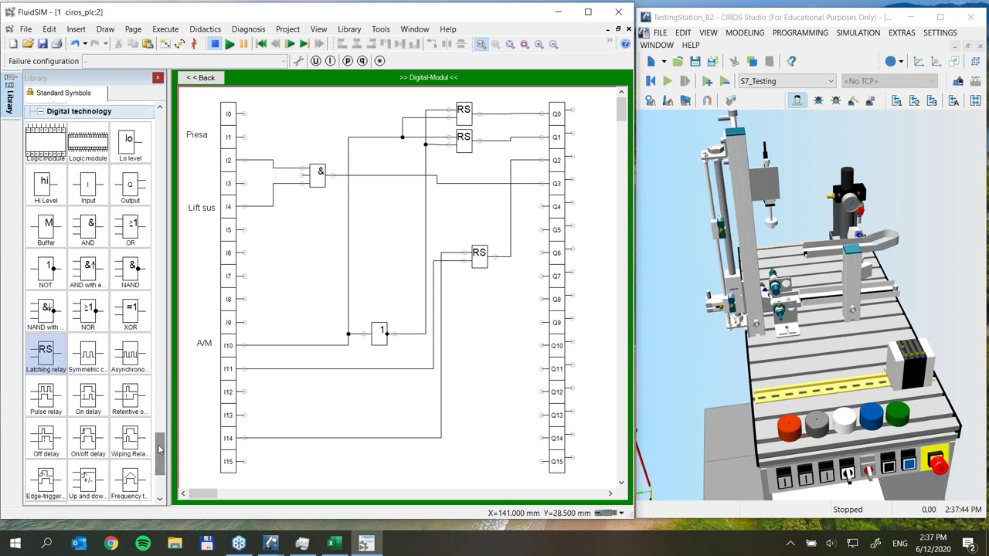
left_click(47, 231)
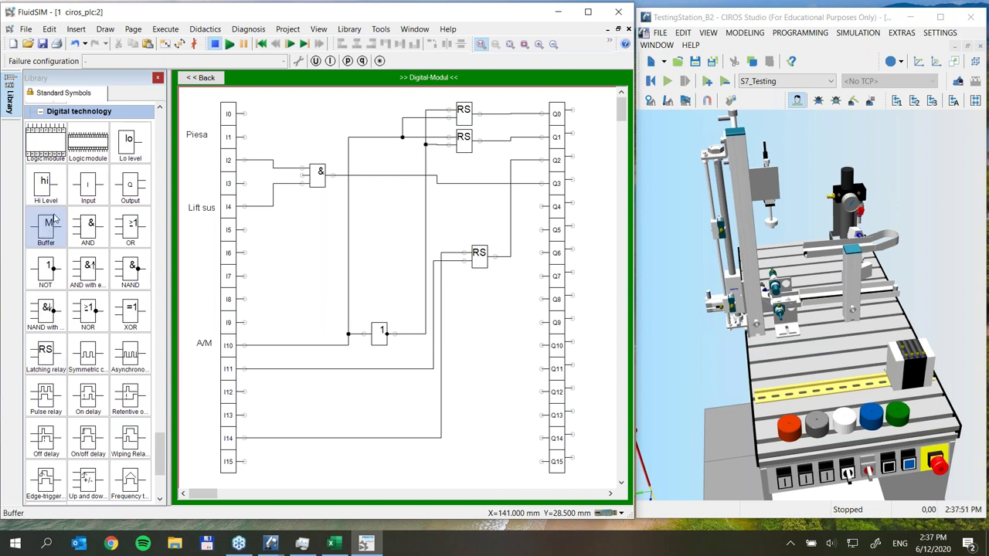
left_click(49, 277)
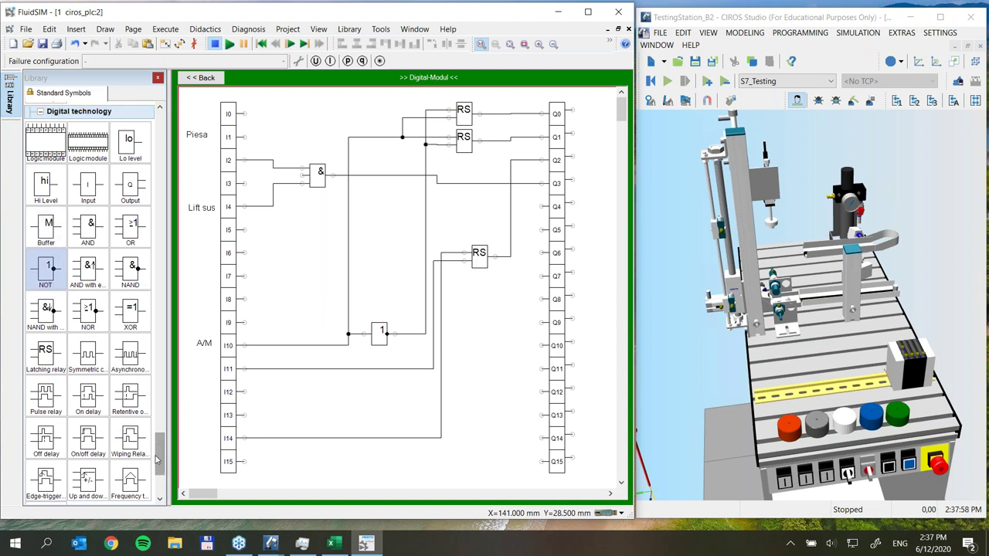
left_click_drag(157, 460, 160, 466)
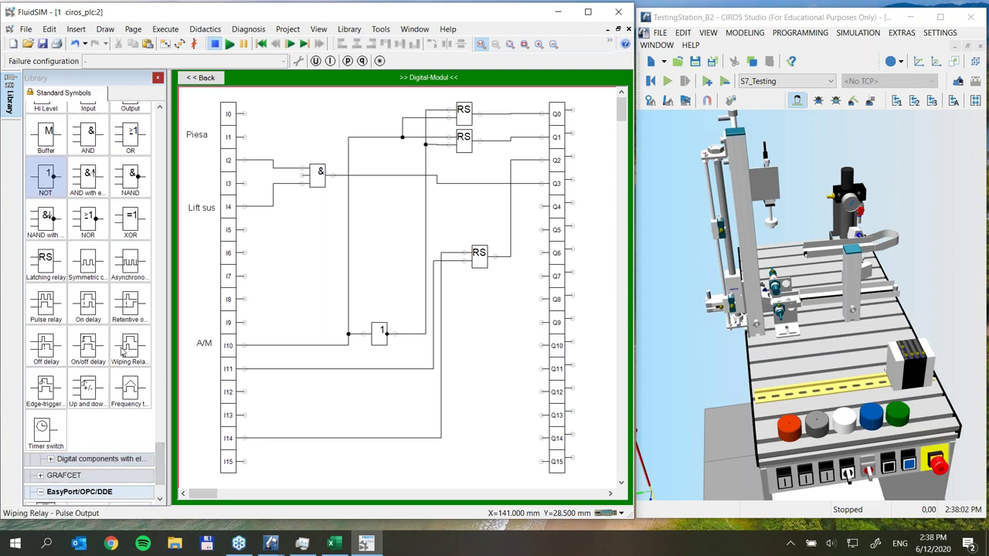
left_click(88, 393)
left_click_drag(113, 388, 321, 262)
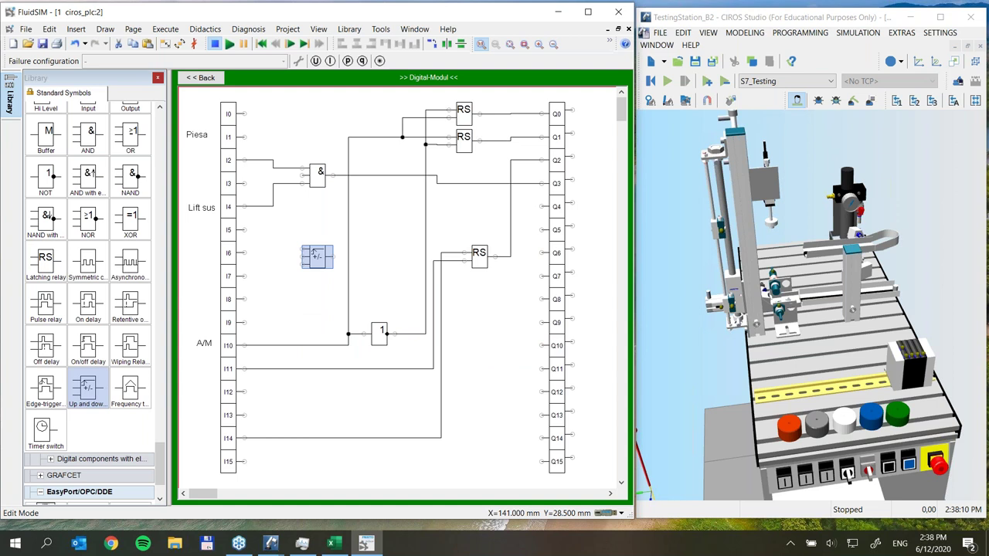
key("Delete")
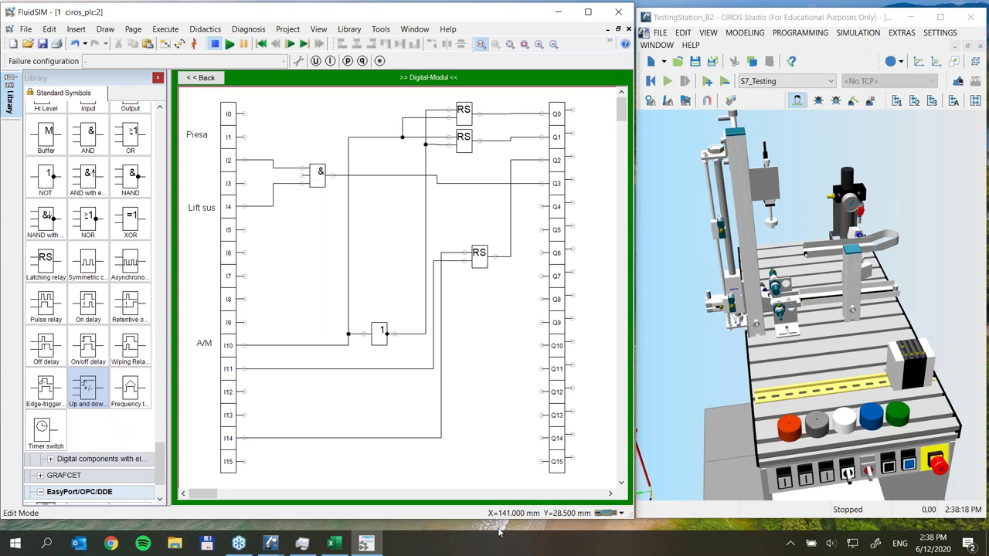
Place a symmetric clock generator beside input I13 after glancing at the I/O list
left_click(334, 544)
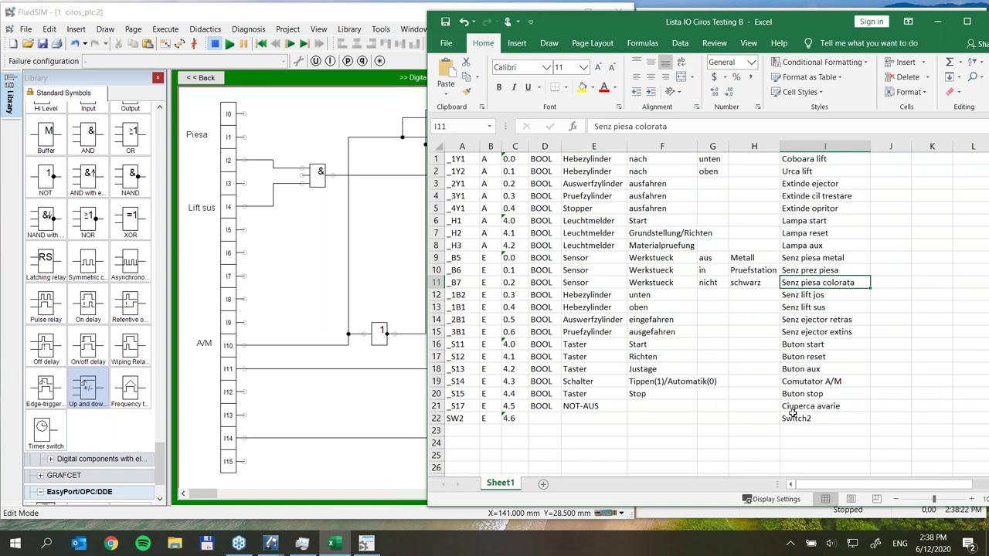
left_click(936, 21)
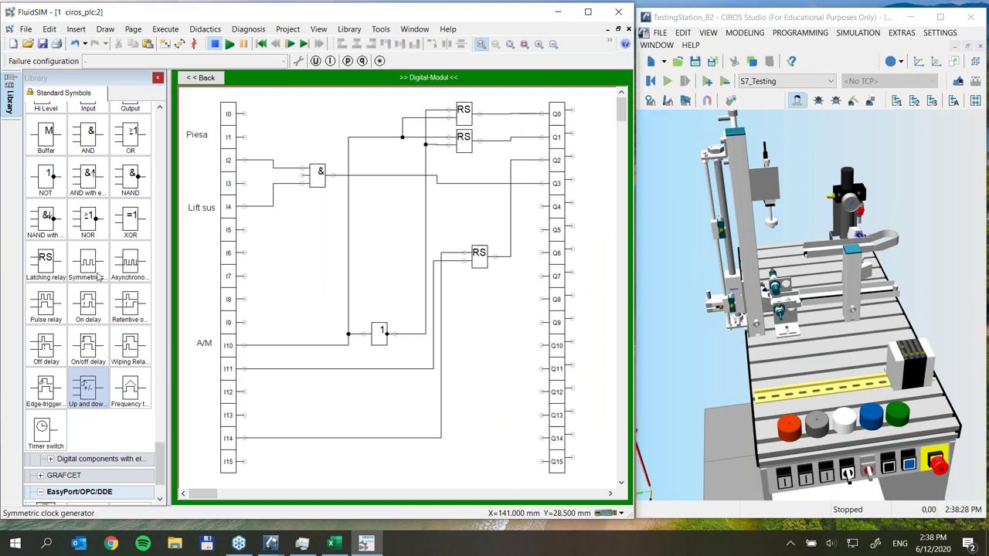
mouse_move(86, 265)
left_mouse_down()
mouse_move(317, 415)
mouse_move(243, 415)
left_mouse_up()
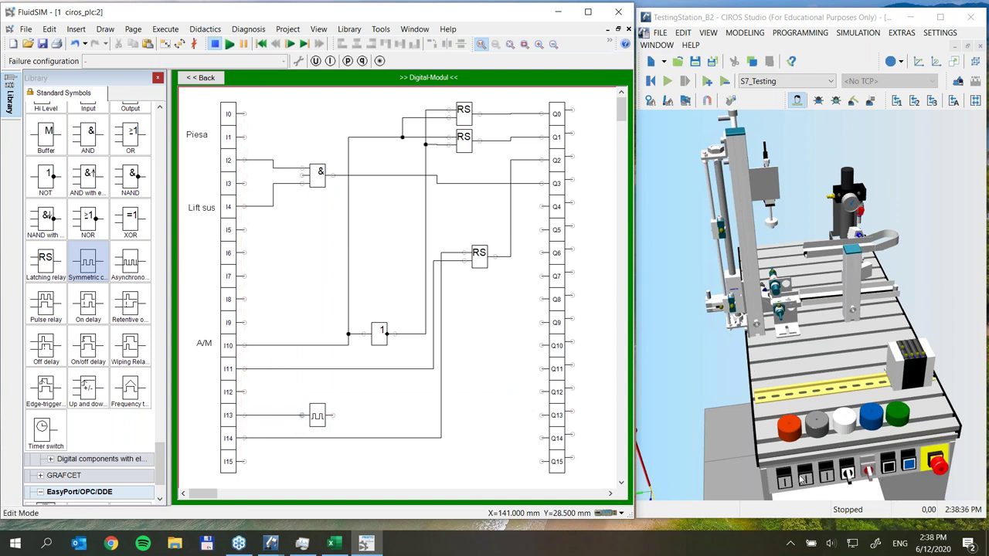
Wire the clock generator's output to Q8 and delete the unwanted wires
left_click(202, 78)
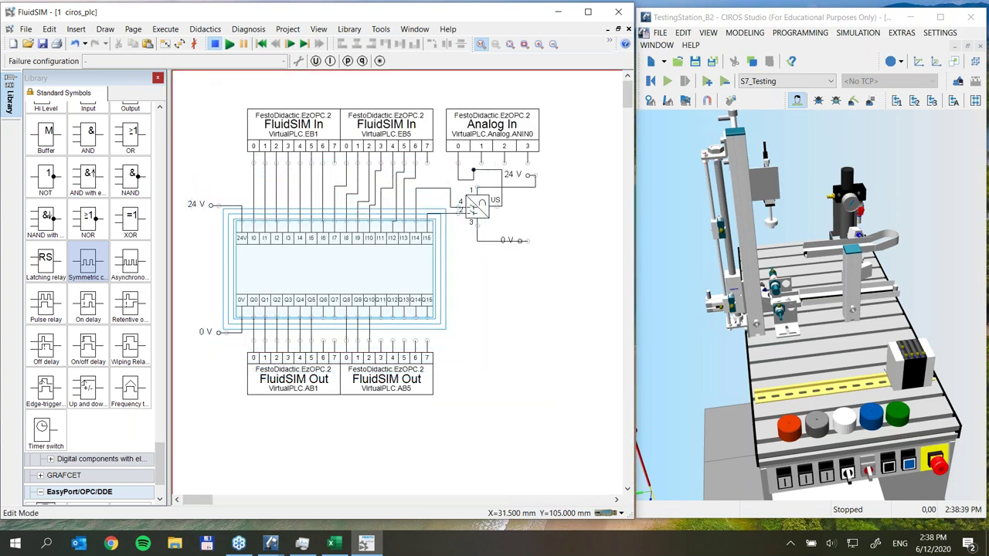
left_click(349, 261)
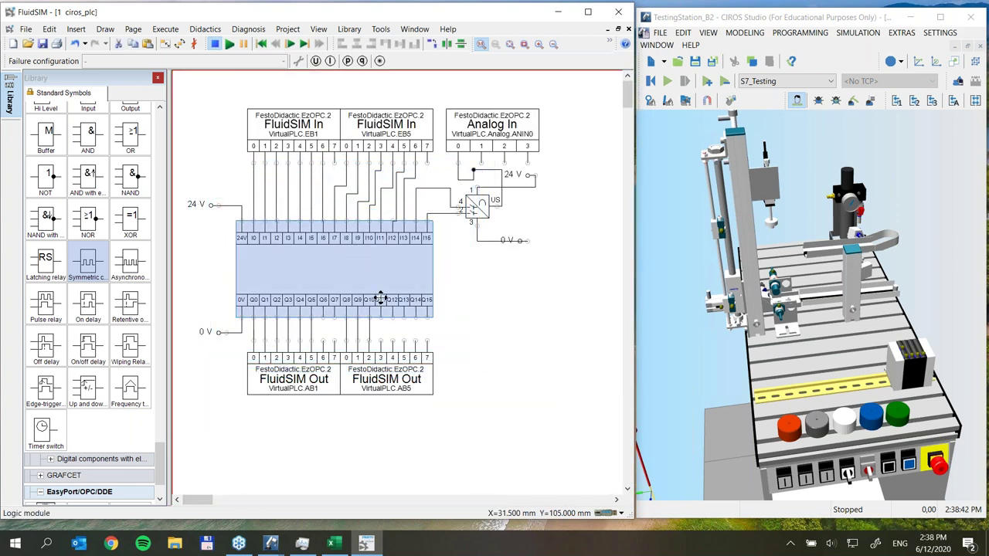
left_click(593, 404)
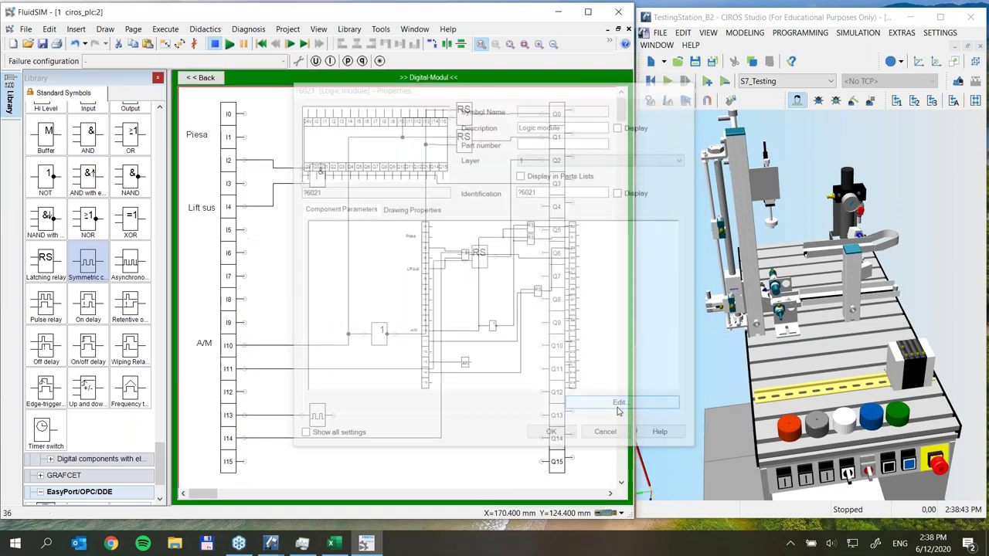
mouse_move(544, 301)
left_mouse_down()
mouse_move(464, 393)
mouse_move(333, 415)
left_mouse_up()
key("Delete")
Set the clock generator's impulse time to 1 s and start the simulation
left_click(316, 418)
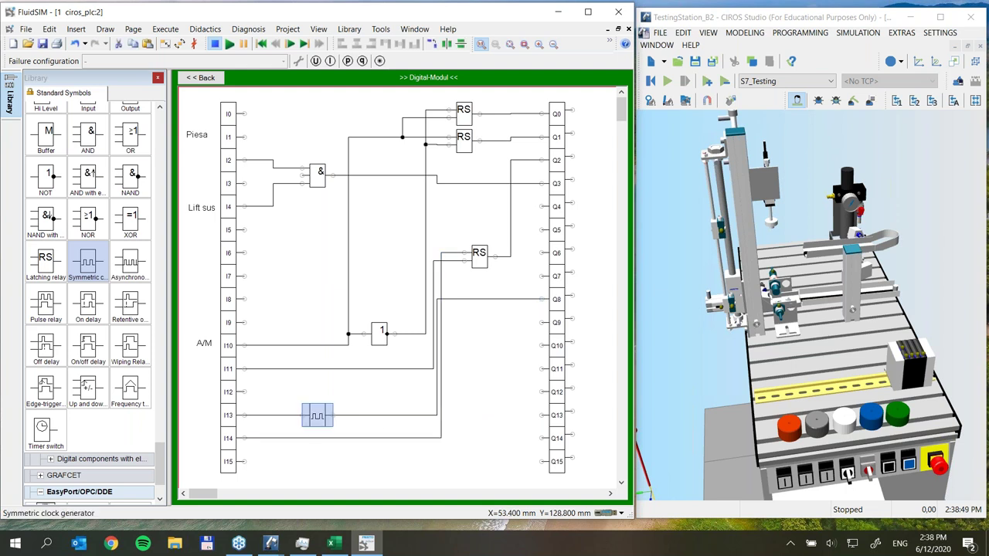
double_click(316, 418)
left_click_drag(351, 266, 299, 276)
type("1")
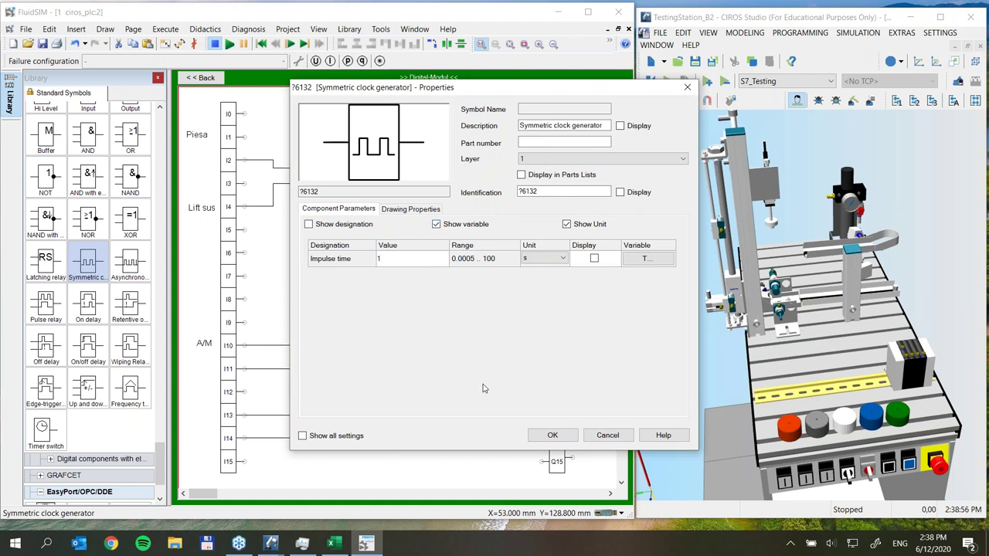
left_click(550, 435)
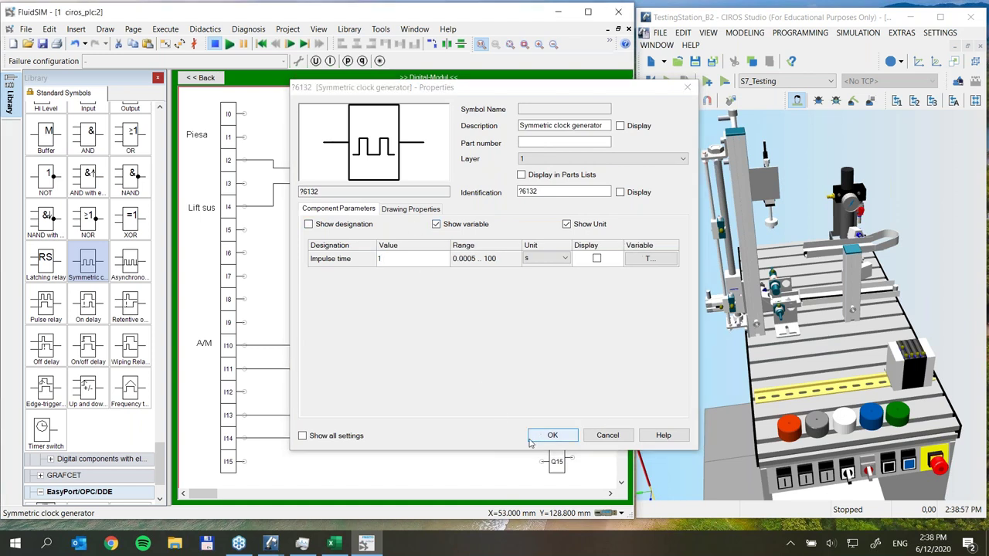
left_click(229, 45)
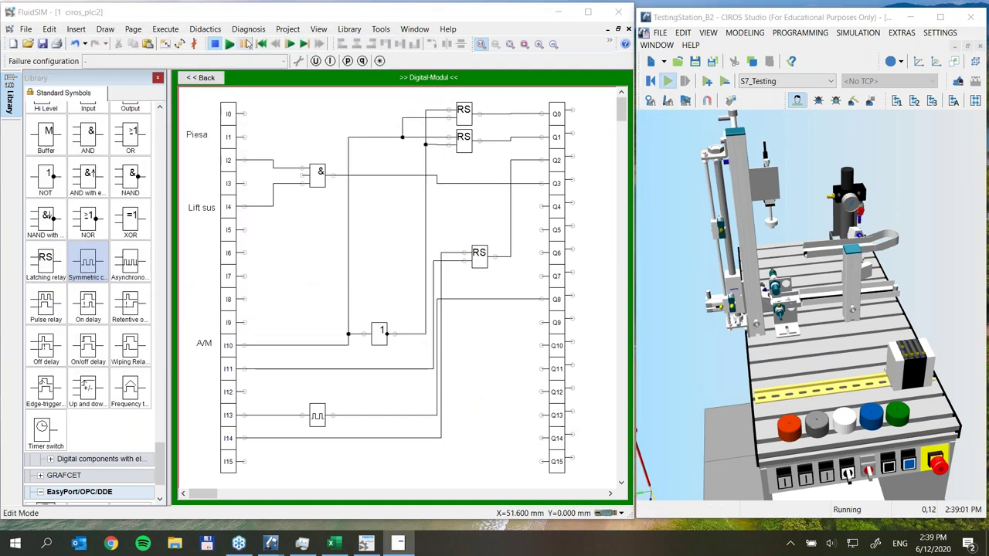
Run the simulation, press the station's green button, toggle A/M on and off, then stop
left_click(229, 45)
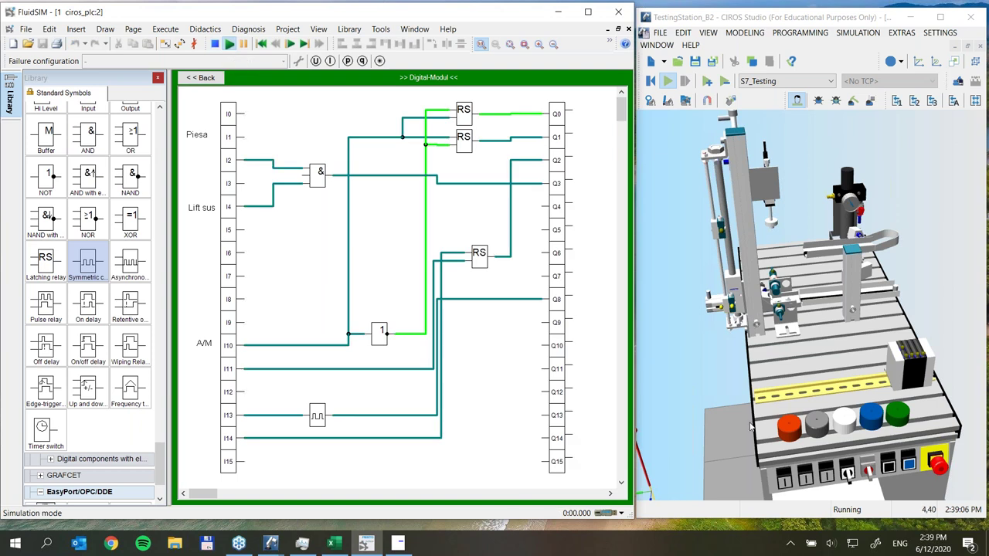
left_click(869, 478)
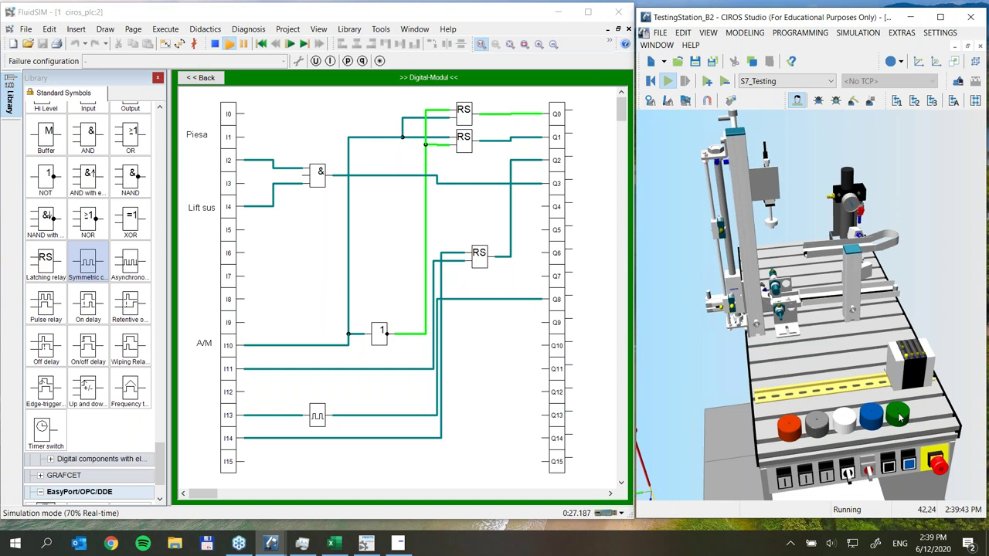
left_click(899, 417)
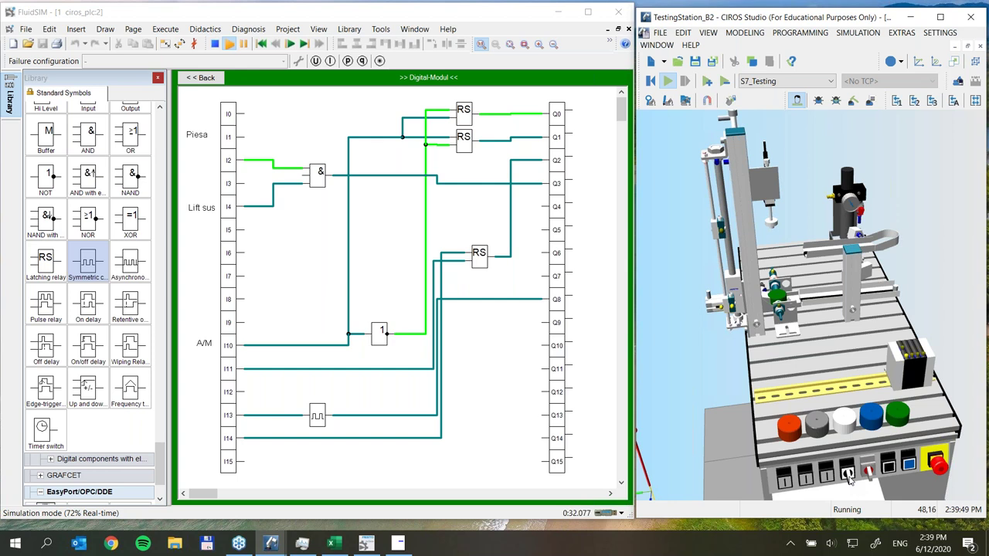
left_click(847, 473)
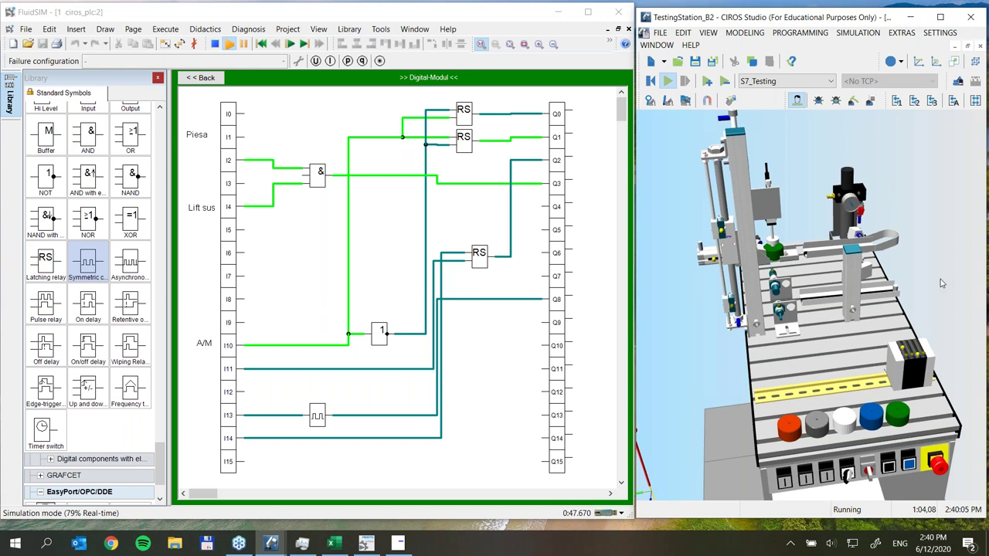
left_click(847, 474)
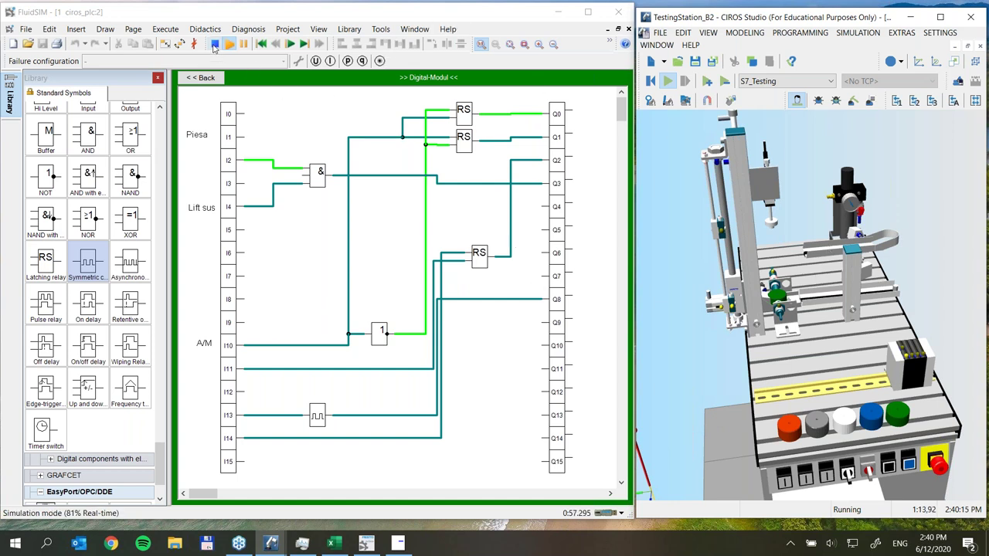
left_click(216, 44)
left_click(216, 44)
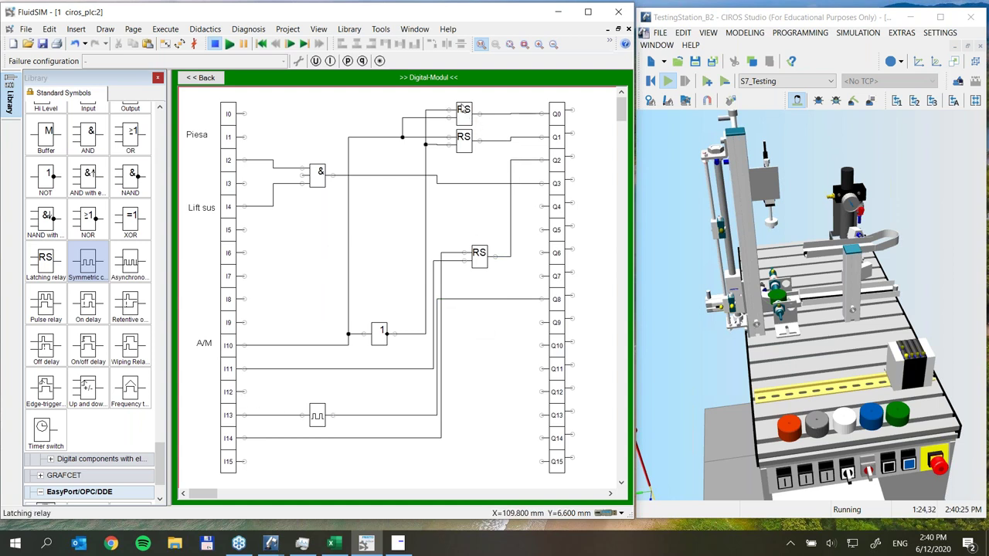
Go back from the Digital-Modul to the ciros_plc circuit and reset the CIROS station
left_click(203, 79)
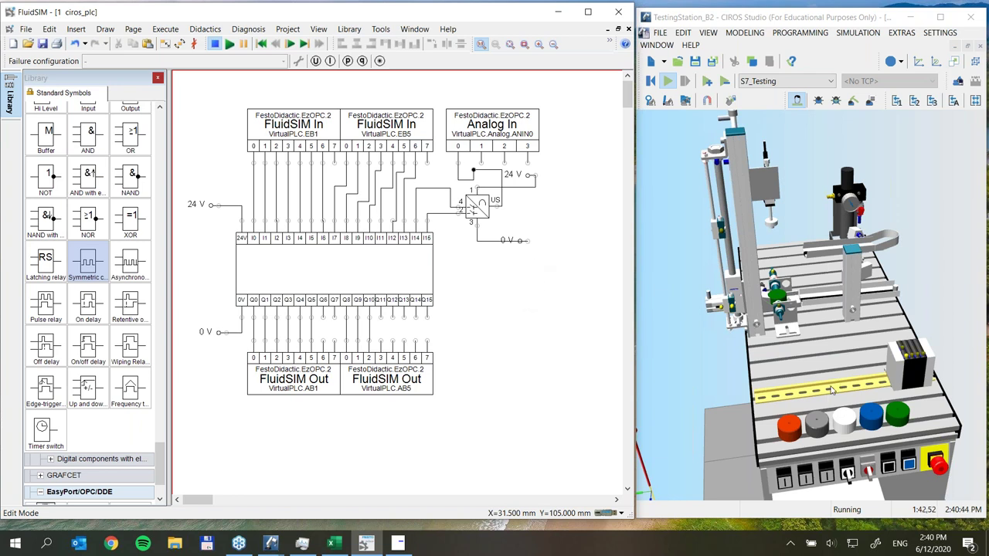
left_click(651, 81)
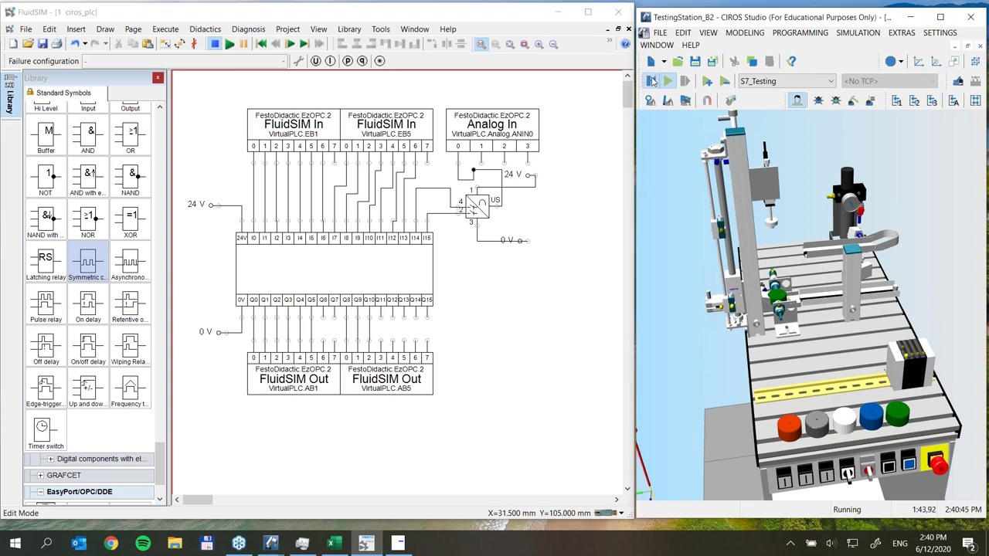
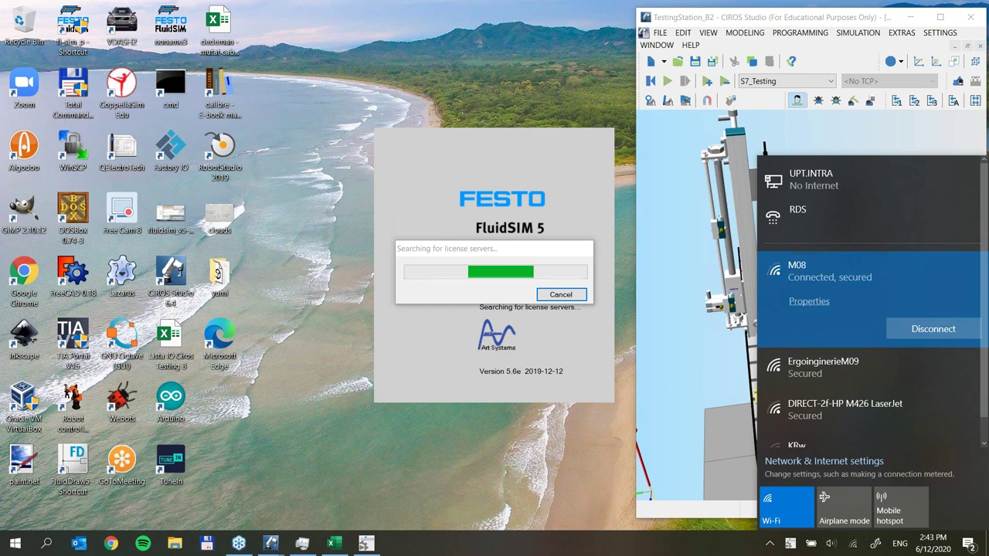
Dismiss the 'All licenses are currently in use' warning, leaving the desktop and CIROS Studio
key("Escape")
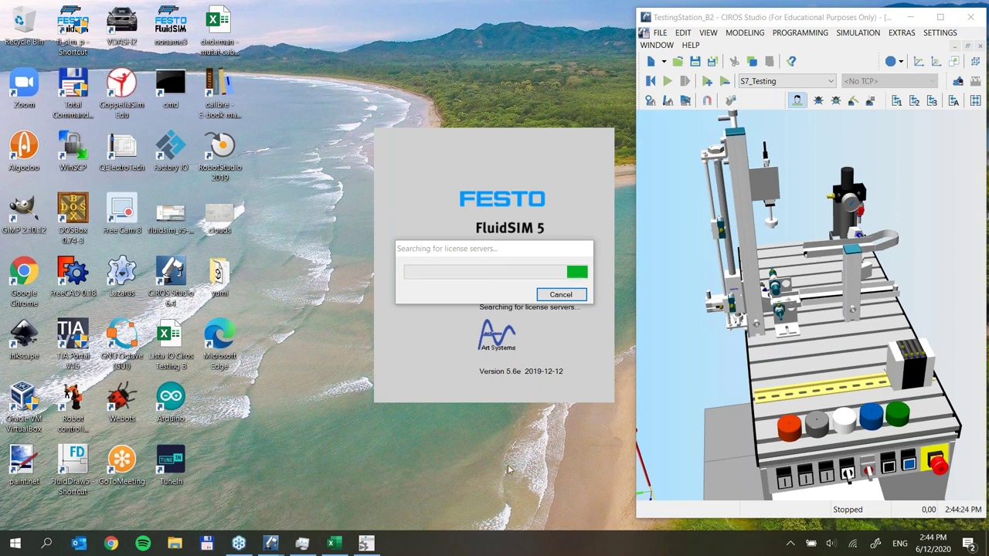
left_click(553, 296)
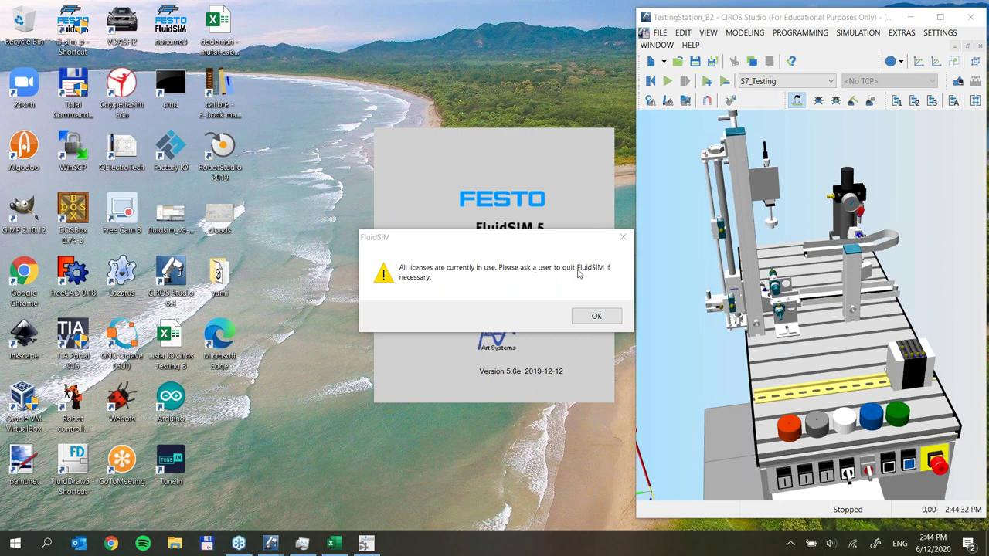
left_click(597, 319)
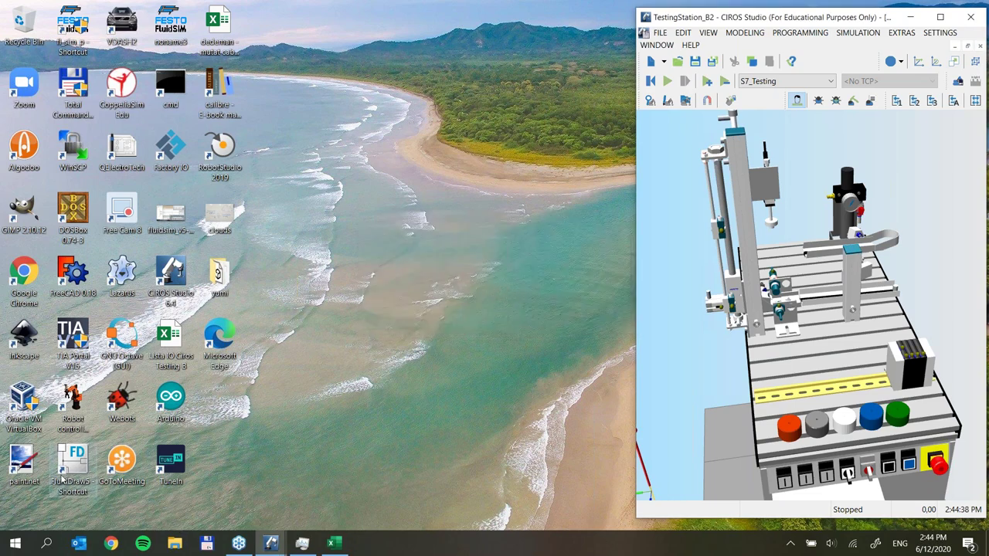
Relaunch FluidSIM 5 via Windows search 'fluid', log in with the group licence, and run it
left_click(44, 545)
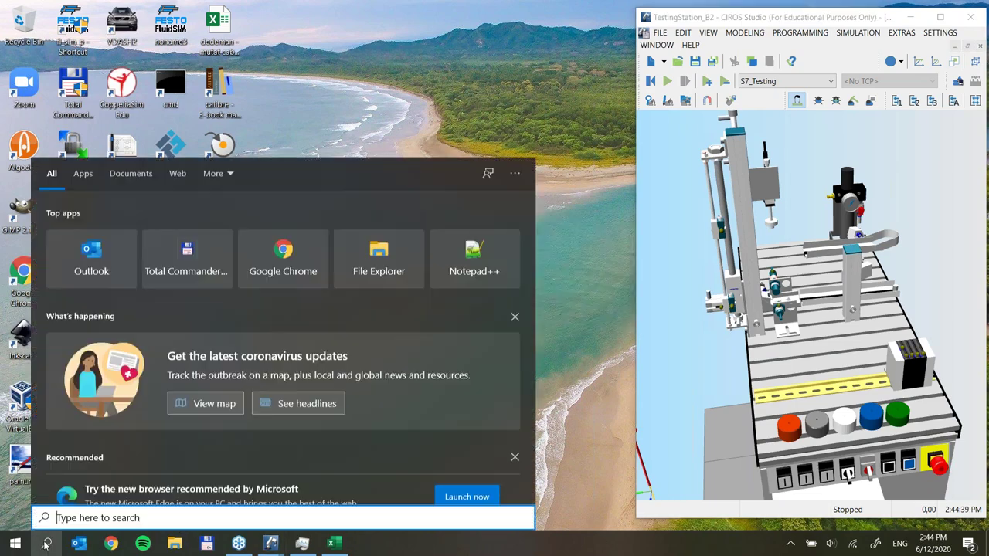
type("fluid")
key("Return")
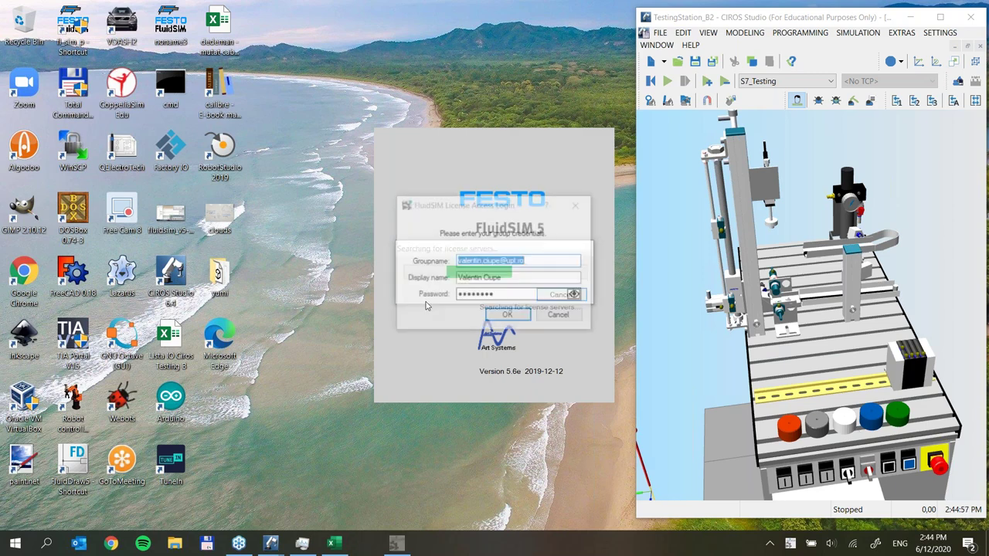
left_click(504, 317)
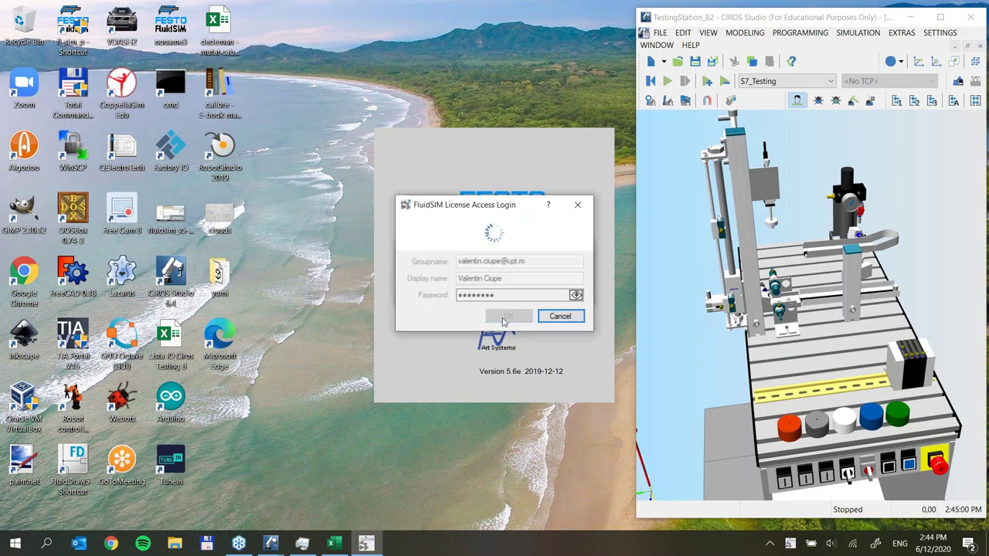
left_click(483, 345)
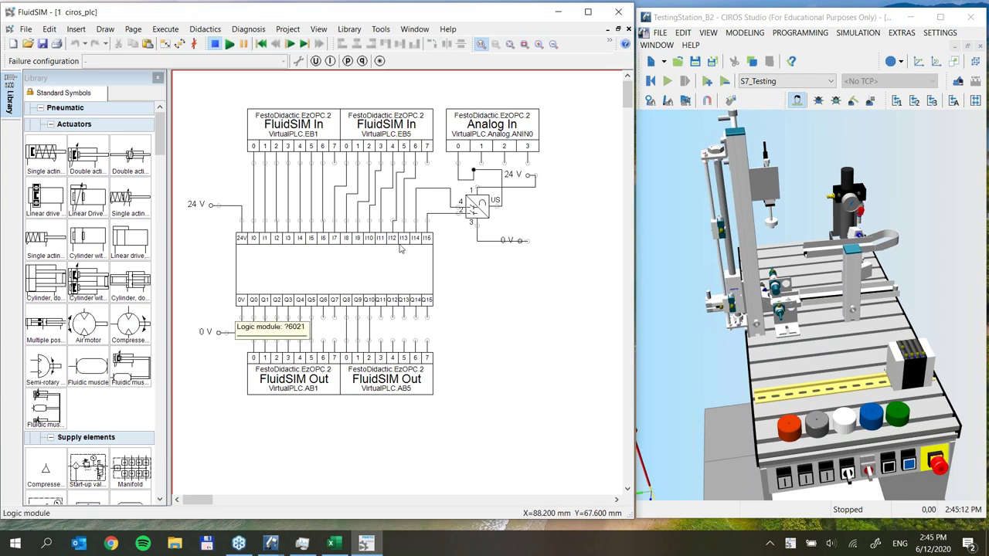
Delete the central logic module and the first four wires between FluidSIM In and Out
left_click(344, 283)
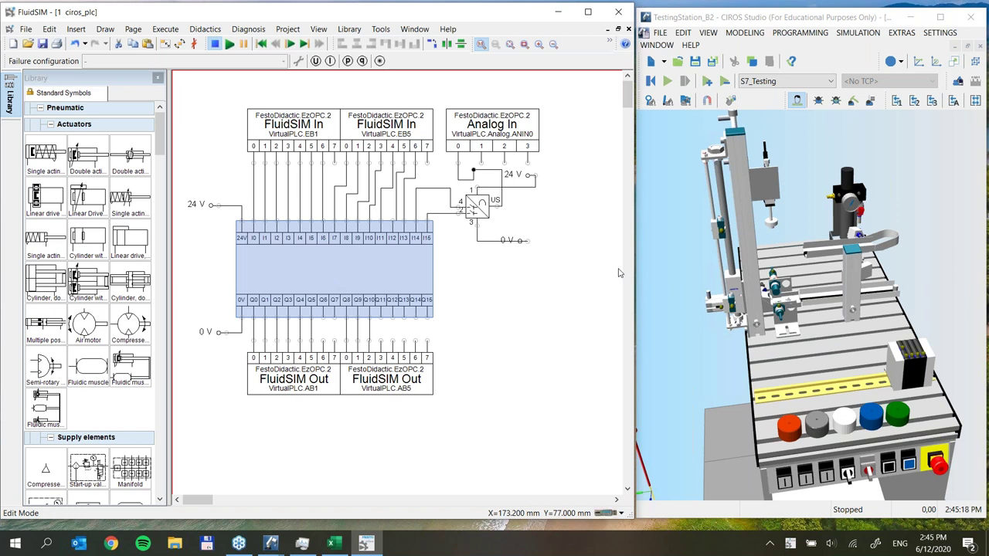
key("Delete")
left_click_drag(225, 213, 382, 278)
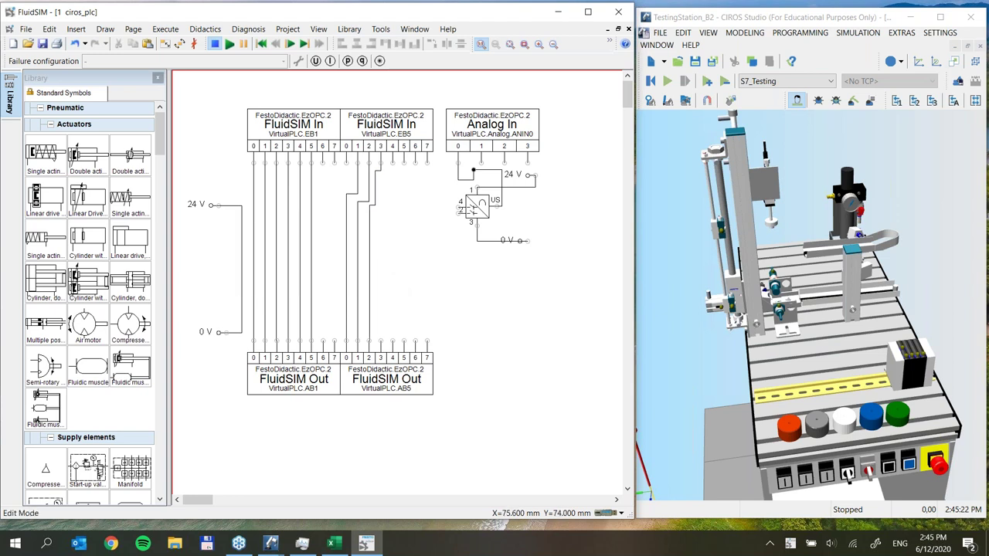
left_click(359, 263)
key("Delete")
left_click(346, 265)
key("Delete")
left_click(311, 265)
key("Delete")
left_click(300, 270)
key("Delete")
Delete the remaining wires at pins 3, 2, 1, 0 and the 24 V to 0 V wire
left_click(287, 272)
key("Delete")
left_click(276, 272)
key("Delete")
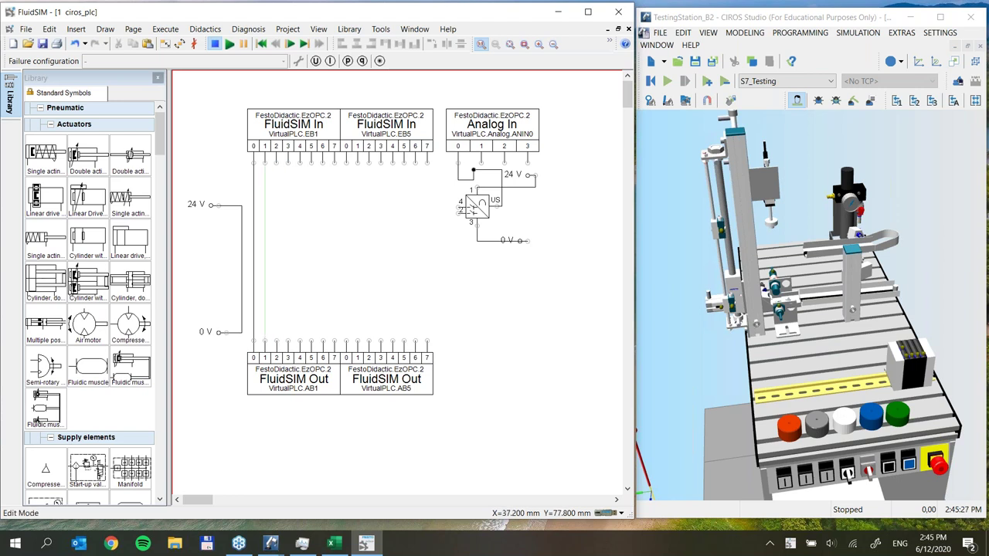
left_click(265, 272)
key("Delete")
left_click(253, 267)
key("Delete")
left_click(242, 267)
key("Delete")
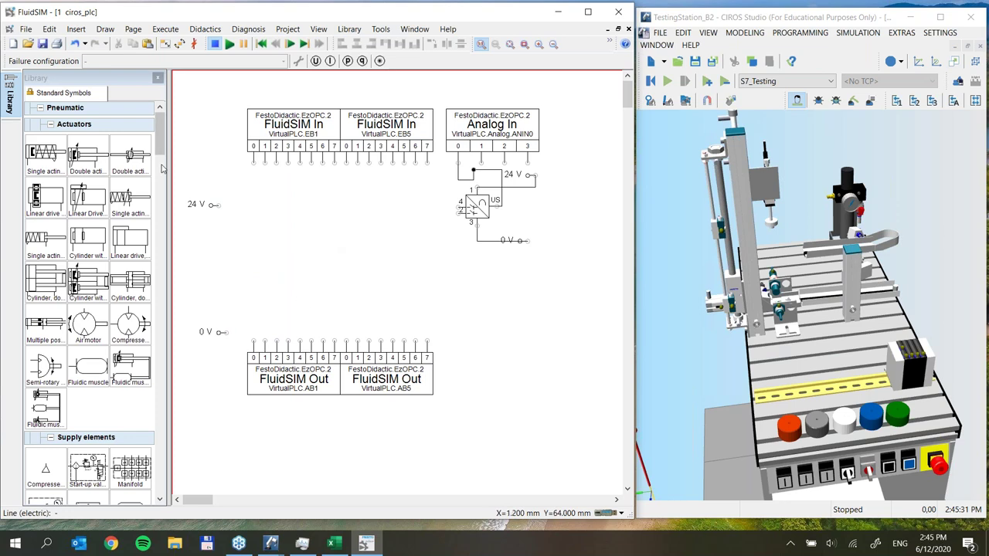
Drag a GRAFCET PLC from the library's GRAFCET group between the FluidSIM In and Out modules
scroll(140, 241, "down", 15)
scroll(139, 241, "down", 15)
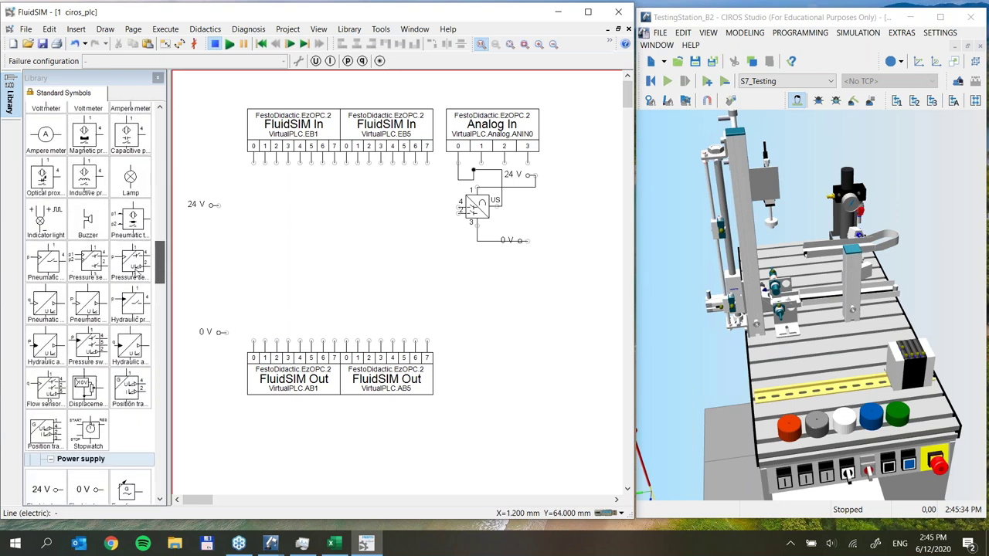
scroll(120, 317, "down", 10)
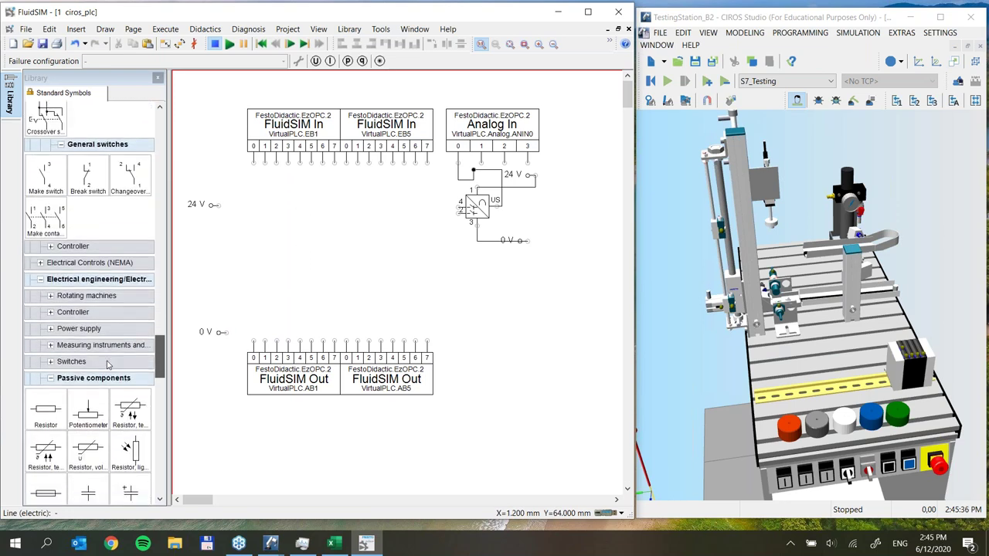
scroll(108, 366, "down", 15)
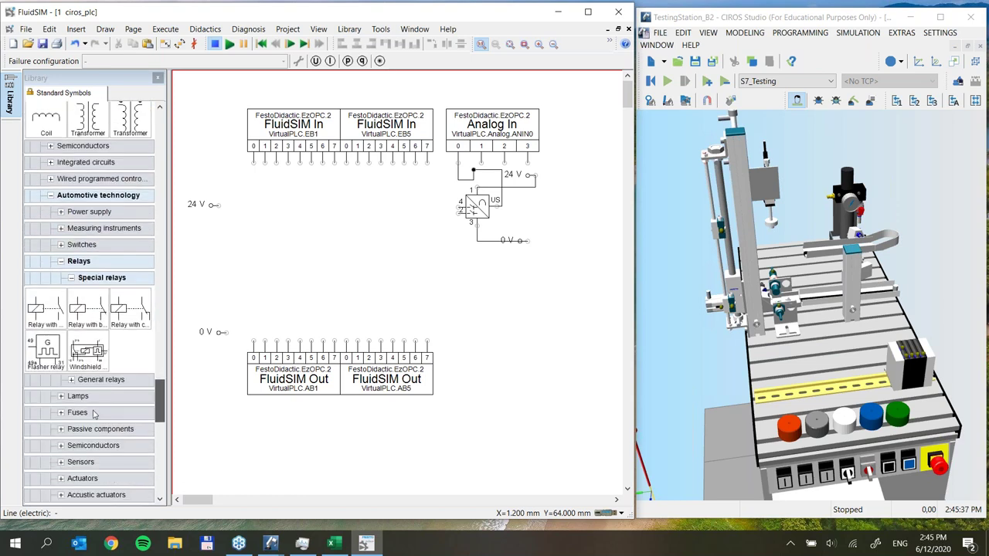
scroll(83, 461, "down", 6)
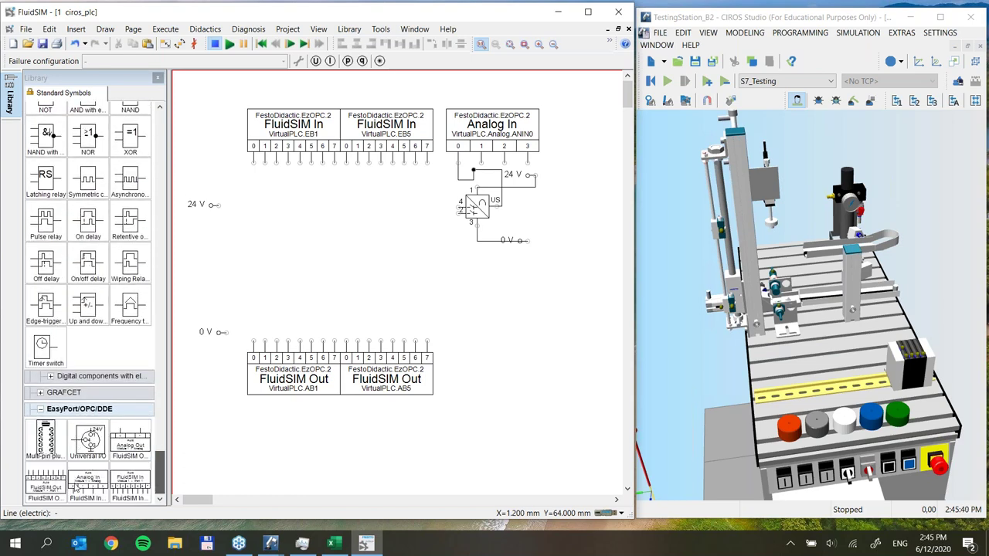
left_click(40, 394)
left_click_drag(161, 450, 161, 482)
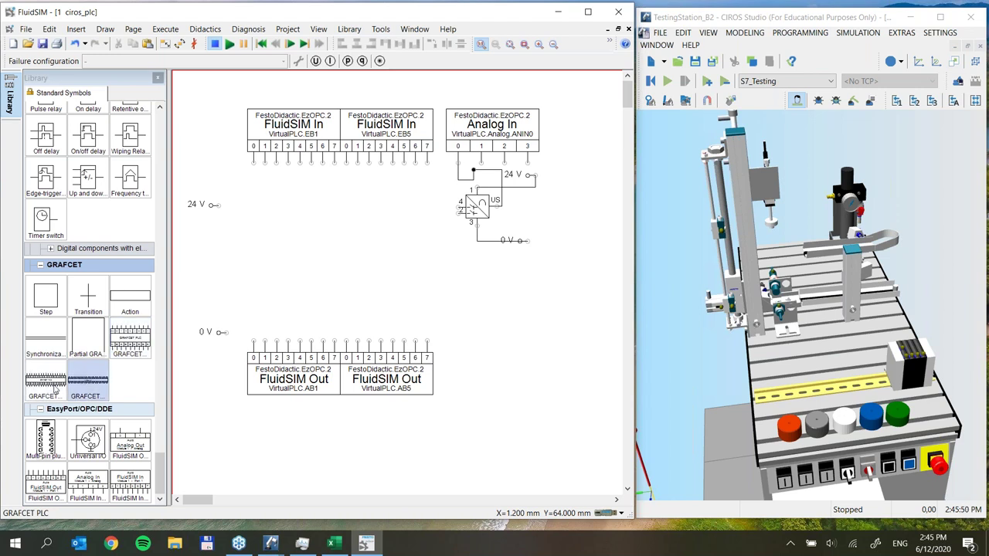
left_click_drag(48, 383, 322, 263)
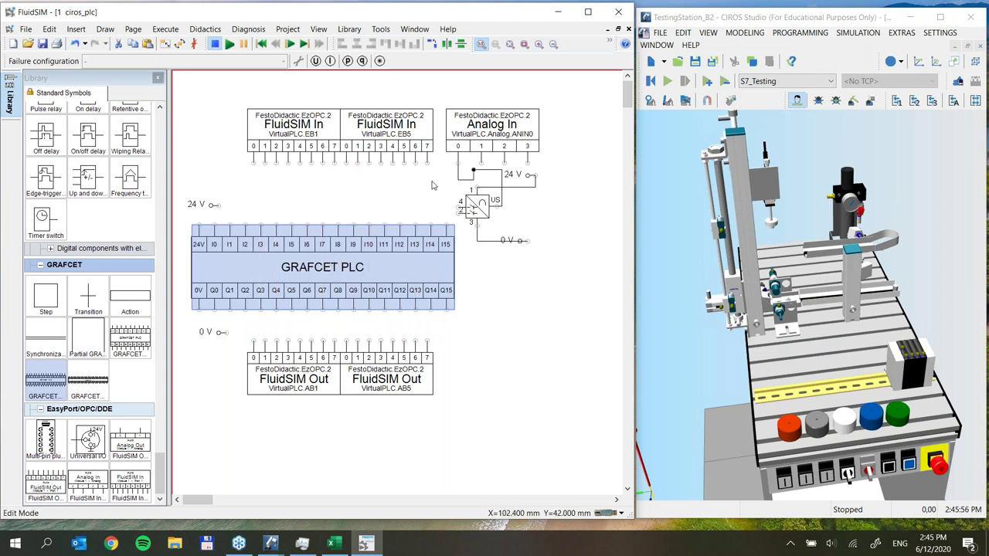
left_click_drag(453, 93, 576, 263)
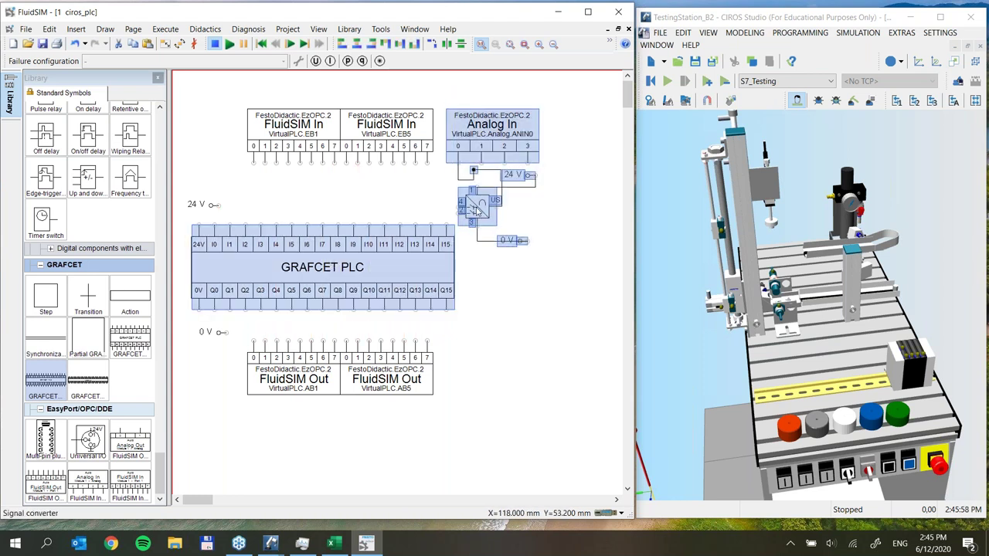
Move Analog In and the signal converter right, keeping the GRAFCET PLC between In and Out
left_click(452, 102)
left_click_drag(452, 101, 564, 254)
left_click_drag(485, 205, 558, 204)
left_click_drag(468, 267, 434, 266)
left_click(486, 340)
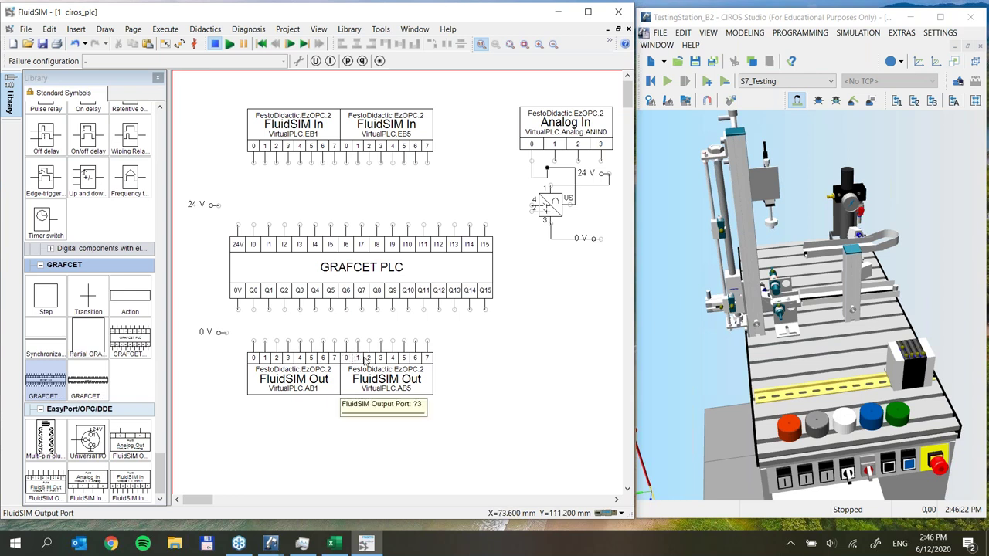
Draw trial wires from outputs Q6–Q8 to FluidSIM Out AB5, then delete them
left_click_drag(382, 343, 377, 309)
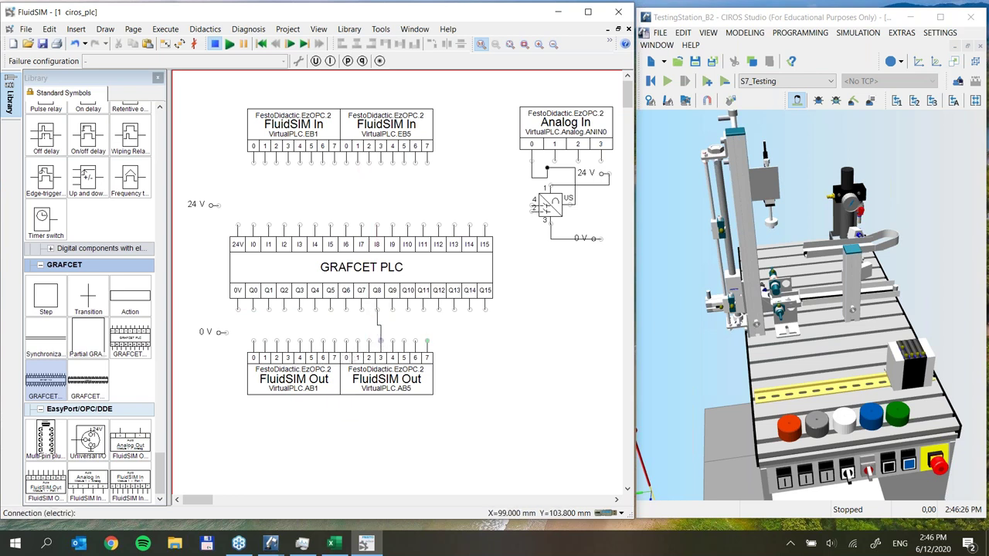
mouse_move(346, 341)
left_mouse_down()
mouse_move(346, 309)
mouse_move(359, 321)
mouse_move(363, 313)
left_mouse_up()
left_click(359, 340)
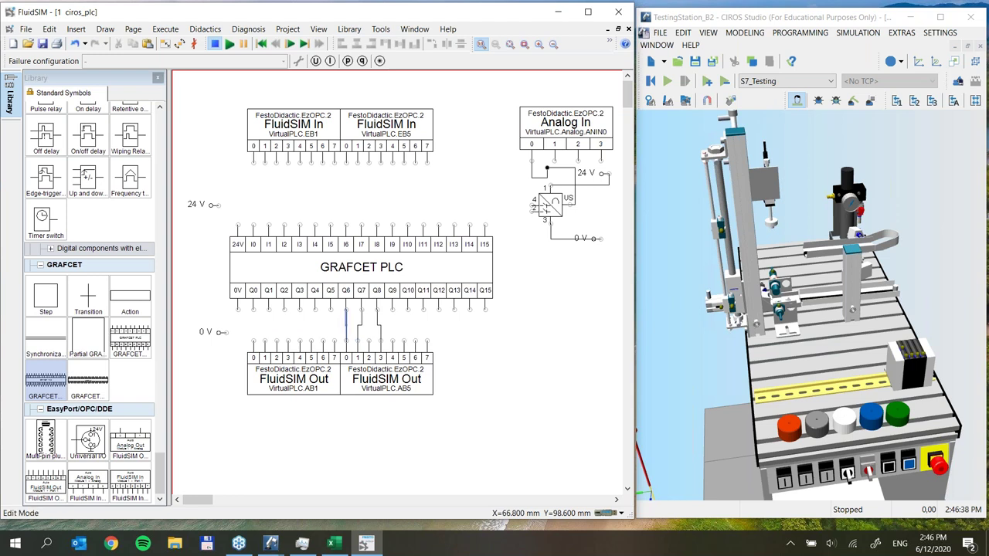
left_click(359, 332)
key("Delete")
left_click(378, 329)
key("Delete")
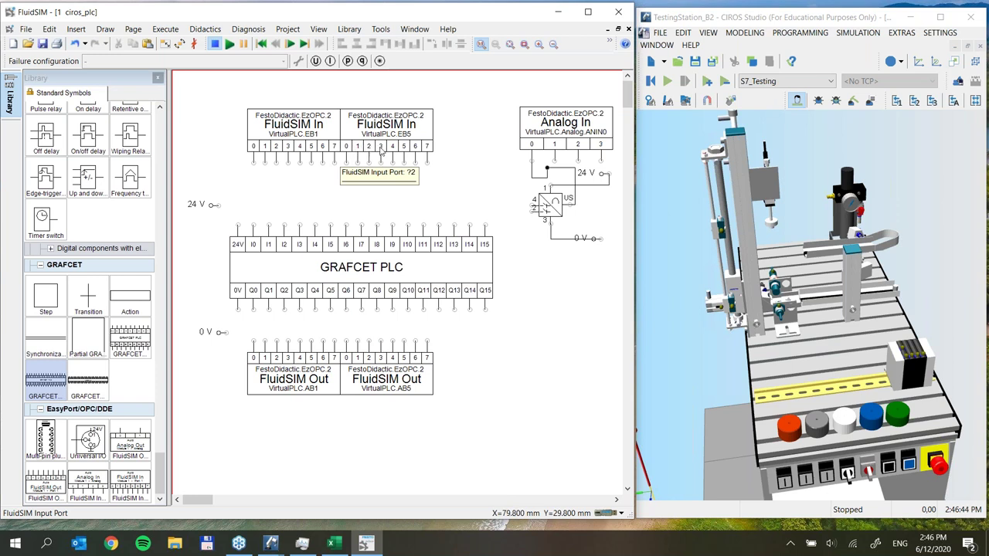
Wire EB5 pins 3 and 0 to inputs I8 and I7, and EB1 pin 2 to I0
left_click_drag(380, 161, 377, 225)
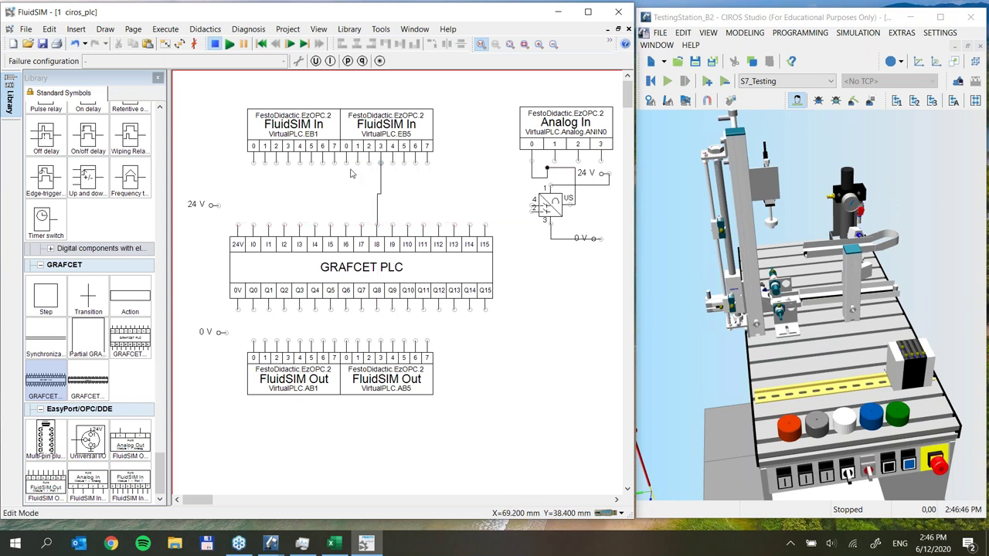
left_click_drag(347, 163, 361, 226)
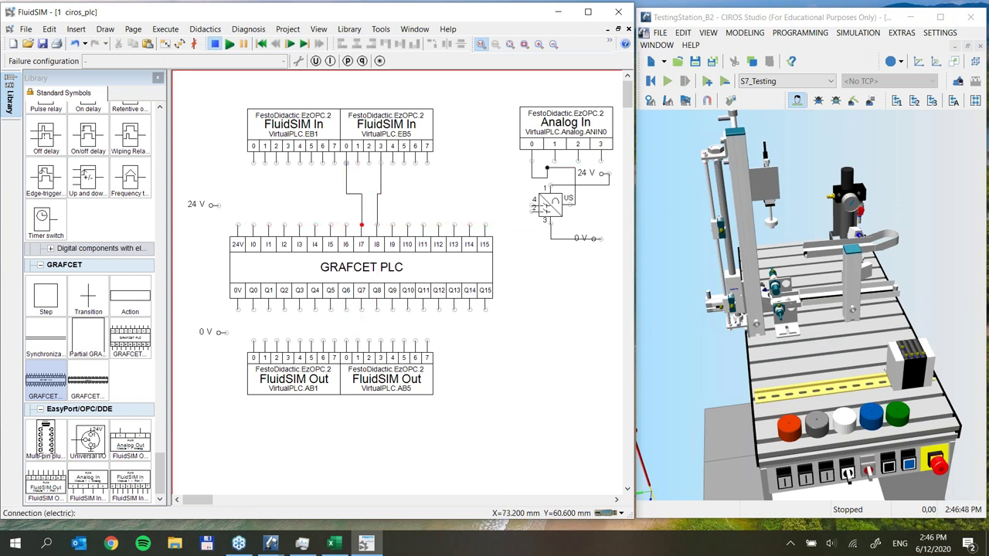
left_click(362, 207)
left_click_drag(276, 162, 254, 226)
Connect the signal converter output to I15 and power the PLC from 24 V and 0 V
left_click_drag(533, 200, 299, 224)
left_click_drag(274, 217, 486, 212)
left_click(517, 265)
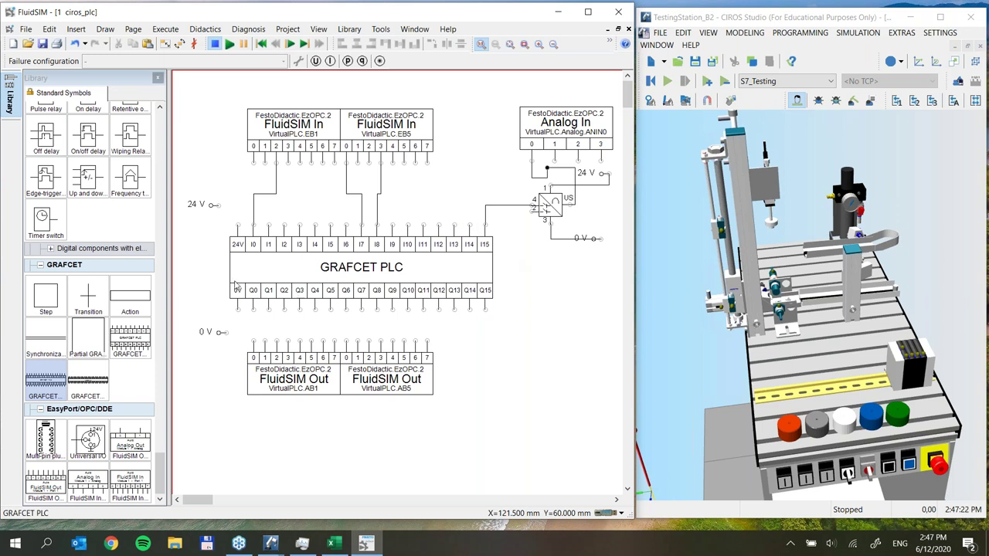
left_click_drag(219, 205, 239, 225)
left_click_drag(237, 310, 226, 332)
Wire PLC outputs Q0 and Q2 to FluidSIM Out AB1 inputs 0 and 2
mouse_move(253, 309)
left_mouse_down()
mouse_move(254, 340)
mouse_move(265, 340)
left_mouse_up()
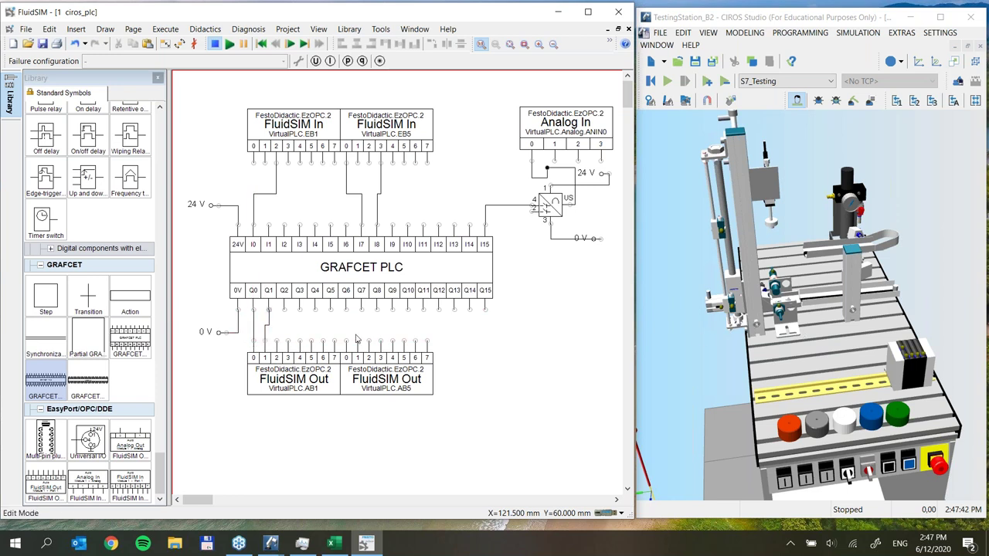
left_click_drag(284, 309, 276, 340)
left_click_drag(298, 311, 288, 341)
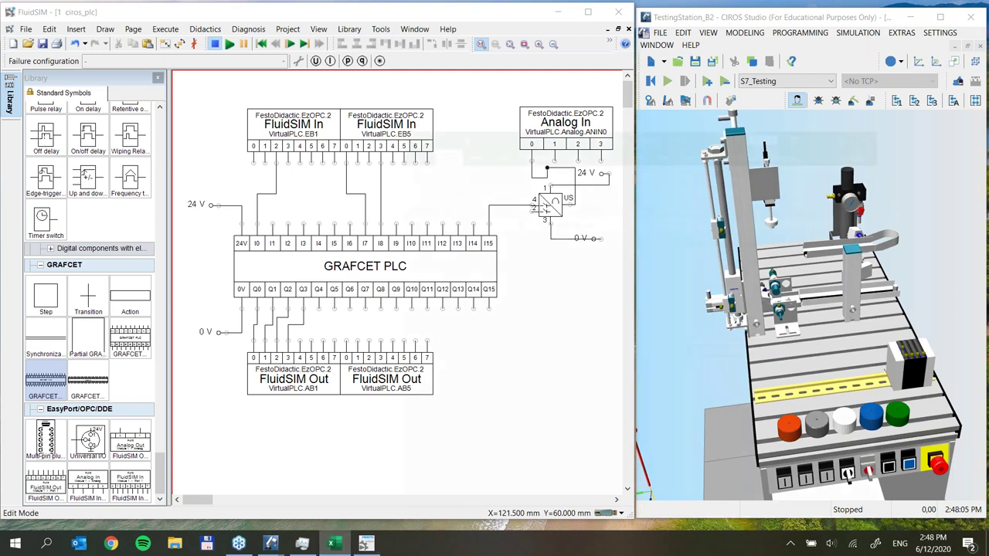
left_click(333, 543)
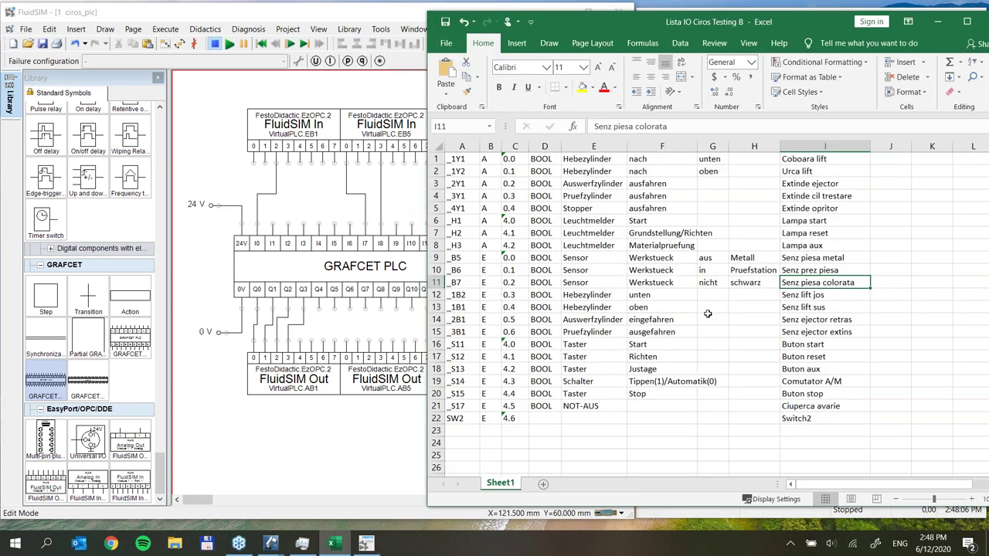
left_click(808, 308)
left_click(526, 308)
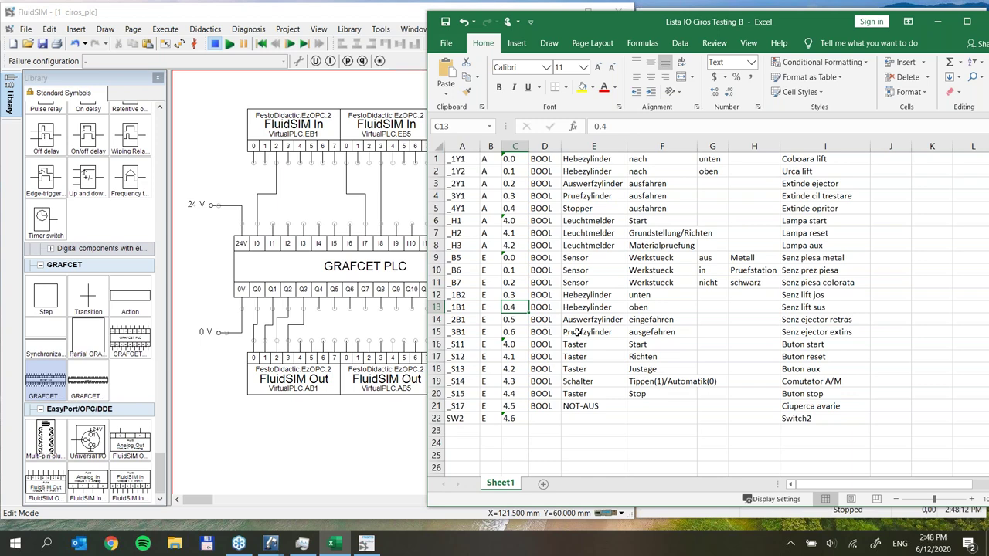
left_click(938, 21)
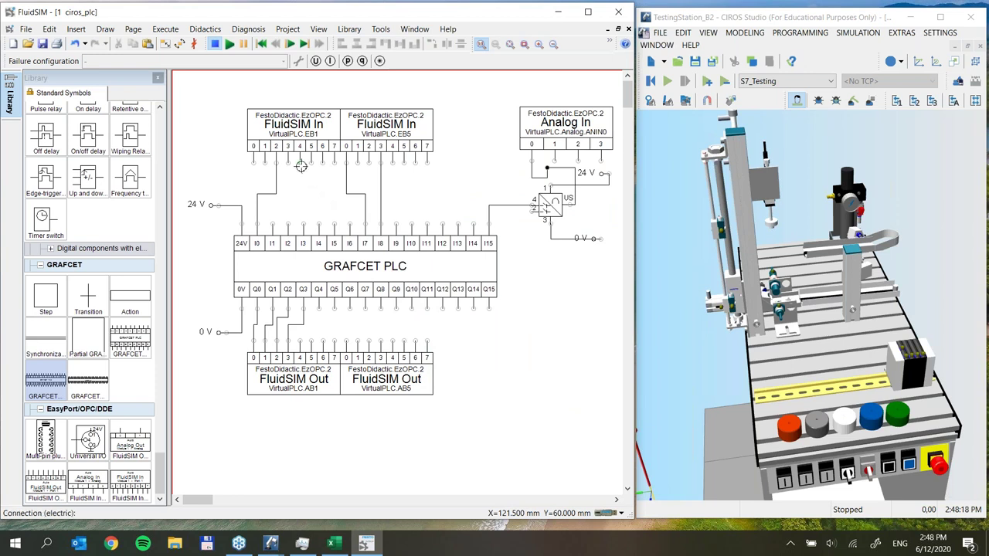
Wire FluidSIM In EB1 pins 4 and 6 to GRAFCET PLC inputs I1 onward
left_click_drag(301, 165, 273, 224)
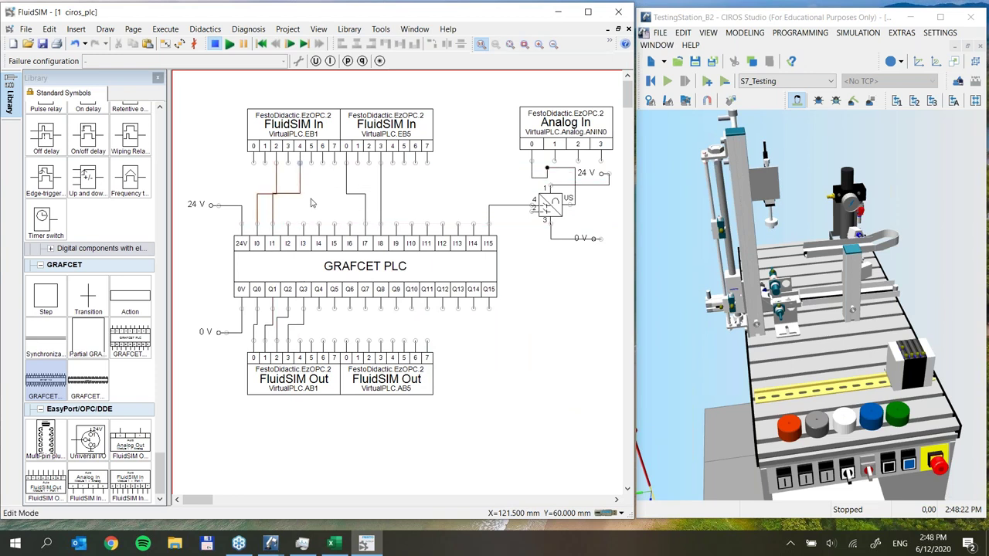
left_click_drag(322, 164, 315, 215)
left_click(285, 199)
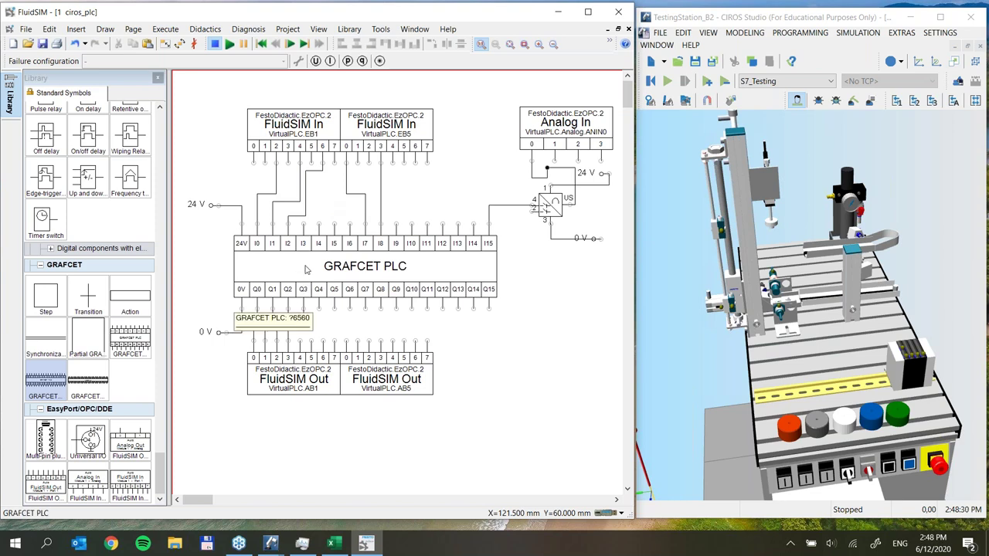
In the PLC's Component Parameters, name inputs I0–I2 Optic piesa, Lift sus, Testare extins, and label I15
left_click(353, 265)
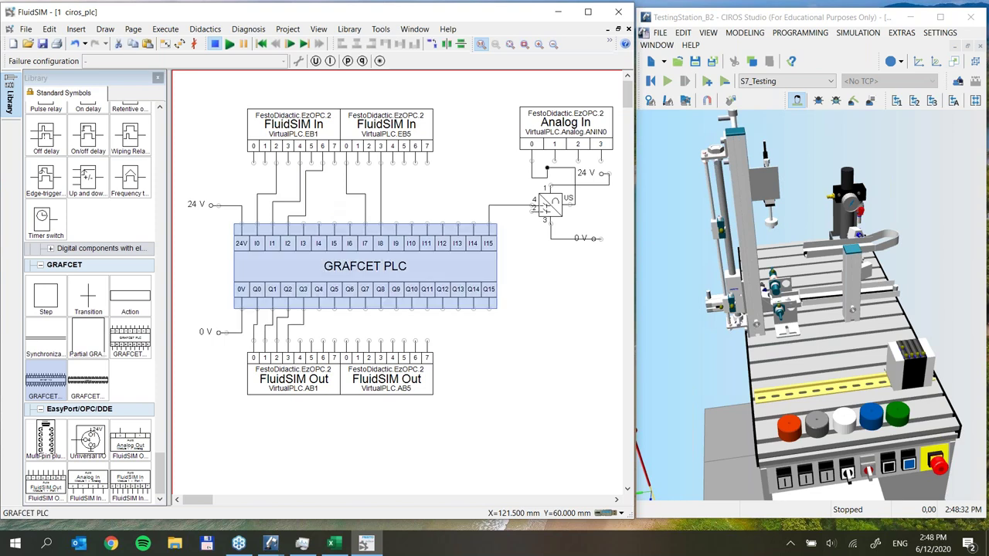
double_click(353, 265)
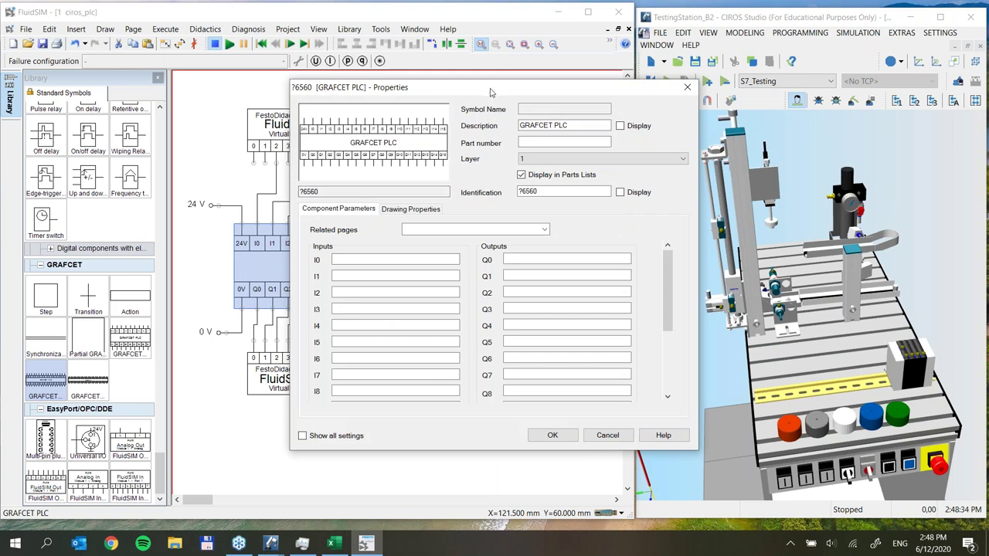
left_click_drag(499, 93, 734, 57)
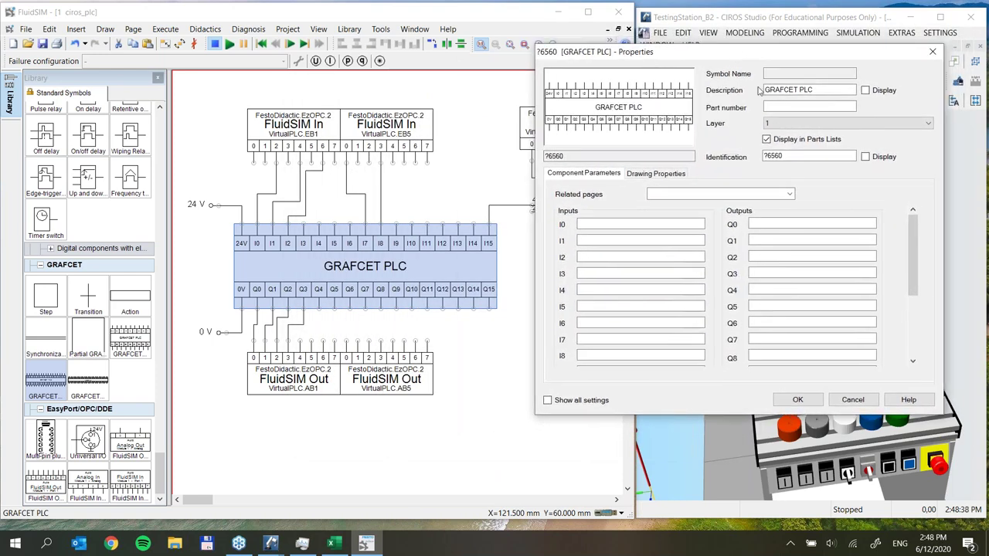
left_click_drag(916, 253, 927, 233)
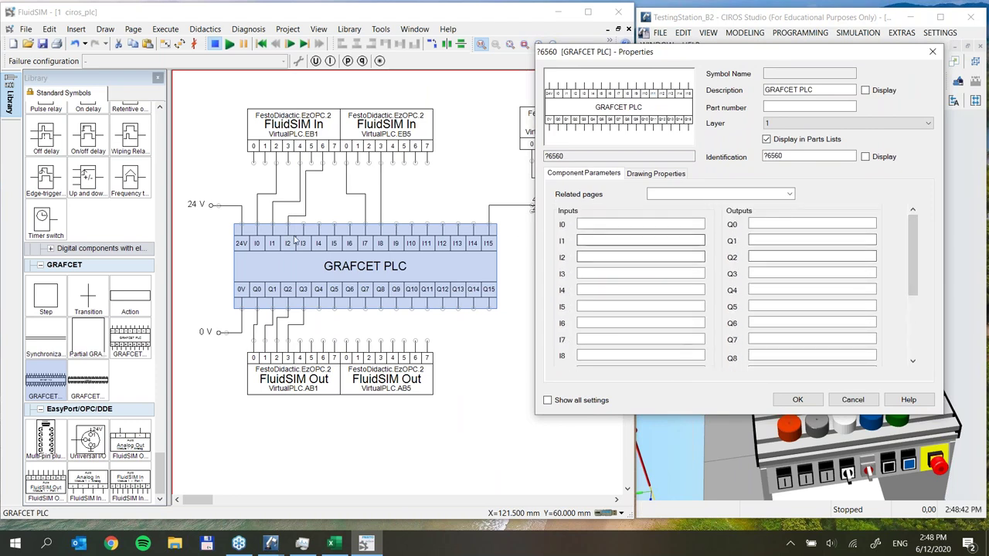
left_click(594, 225)
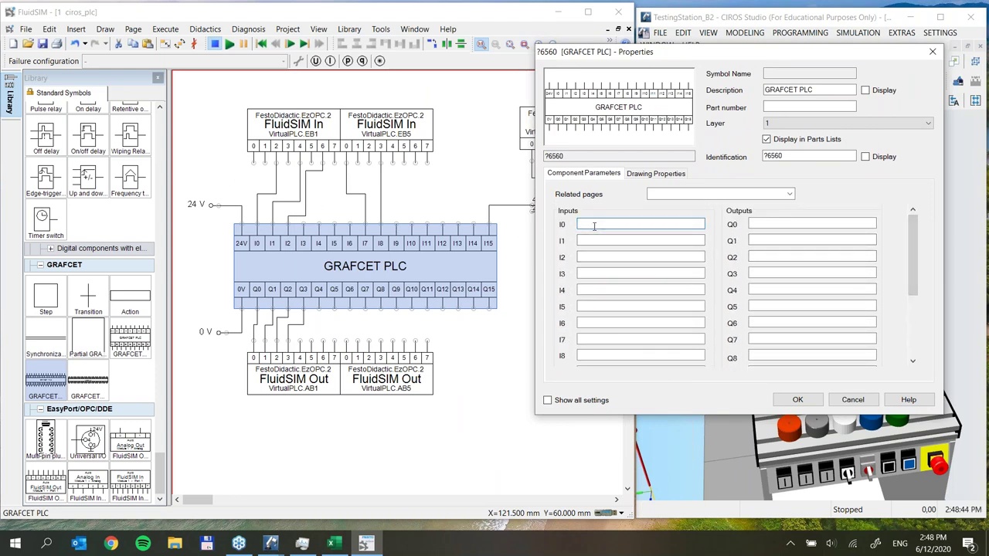
type("Optic piesa")
left_click(618, 240)
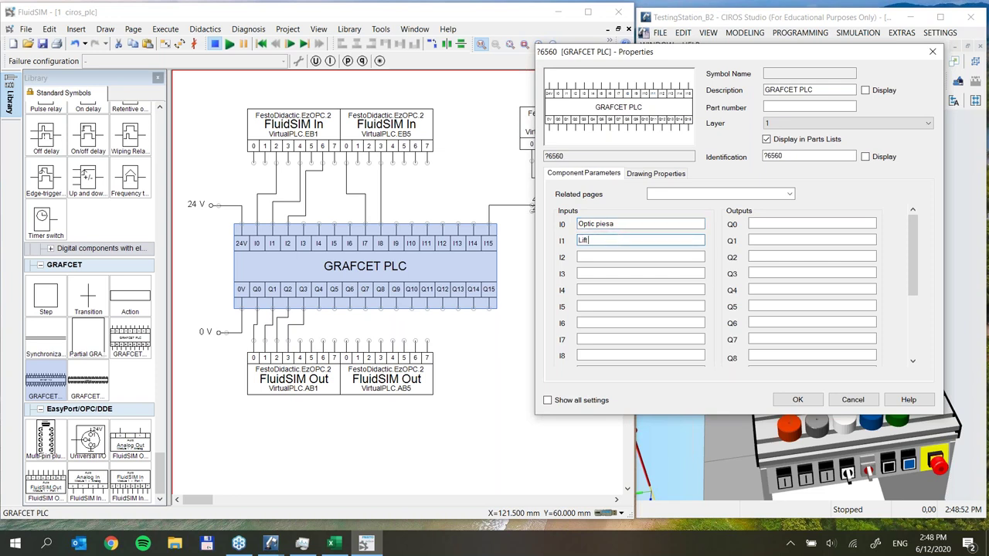
key("Tab")
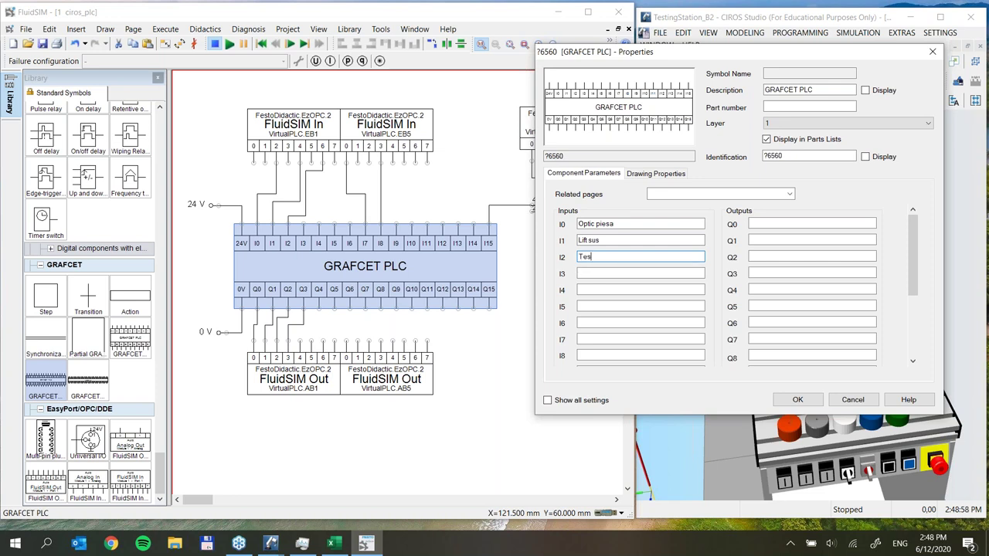
type("Testare extins")
left_click_drag(913, 258, 928, 316)
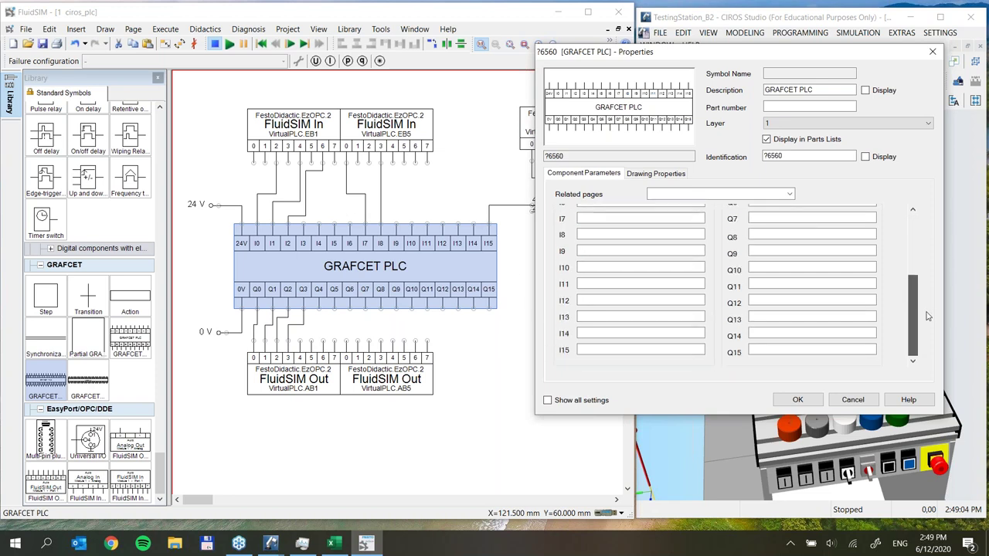
left_click(612, 349)
type("(")
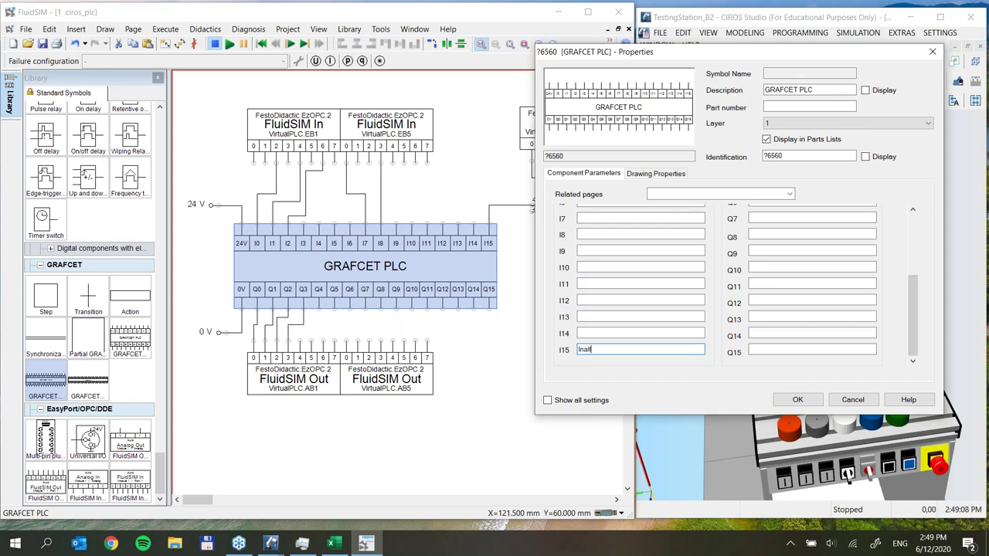
type("naltime ok")
left_click_drag(913, 313, 912, 213)
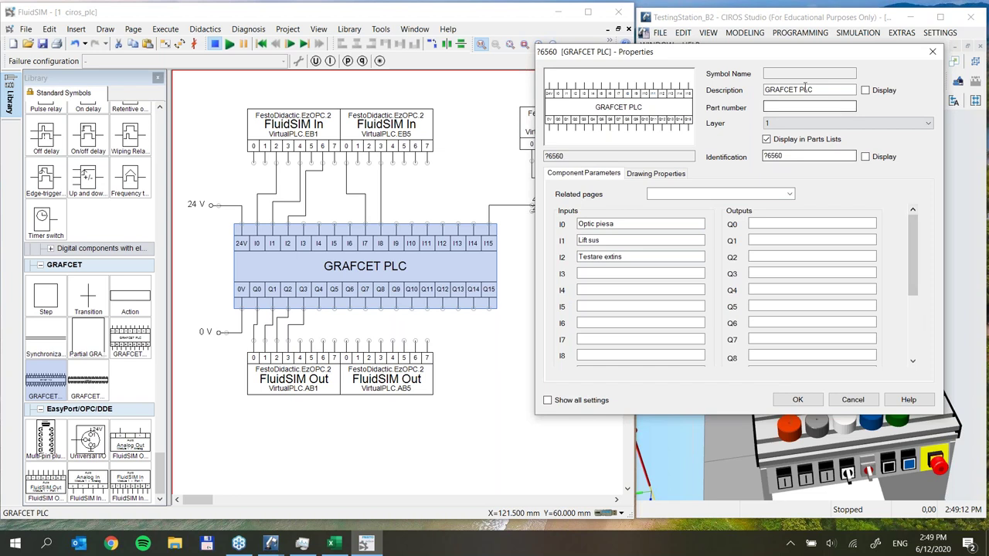
Name outputs Q0–Q3 Jos lift, Sus lift, Evacuare and Testare, then confirm
left_click(767, 224)
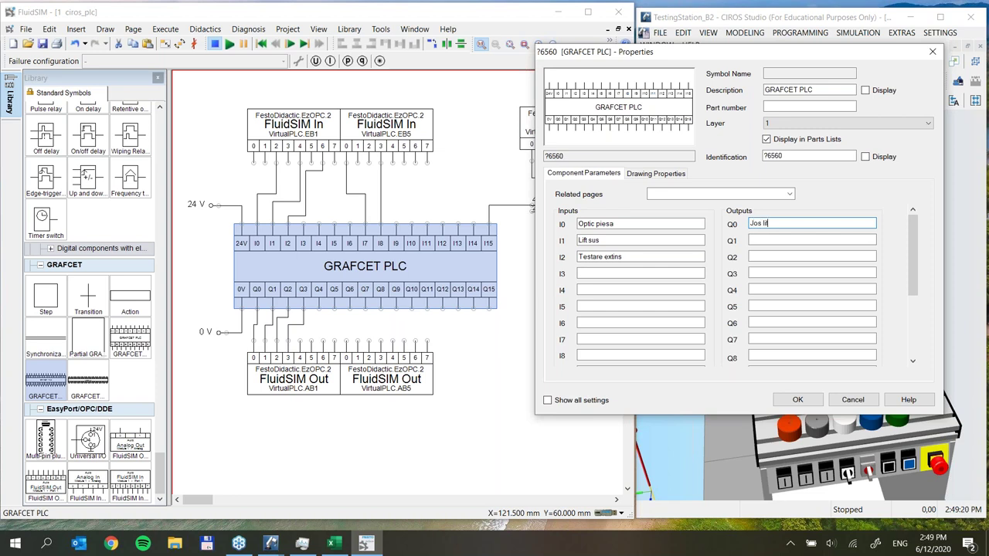
left_click(795, 239)
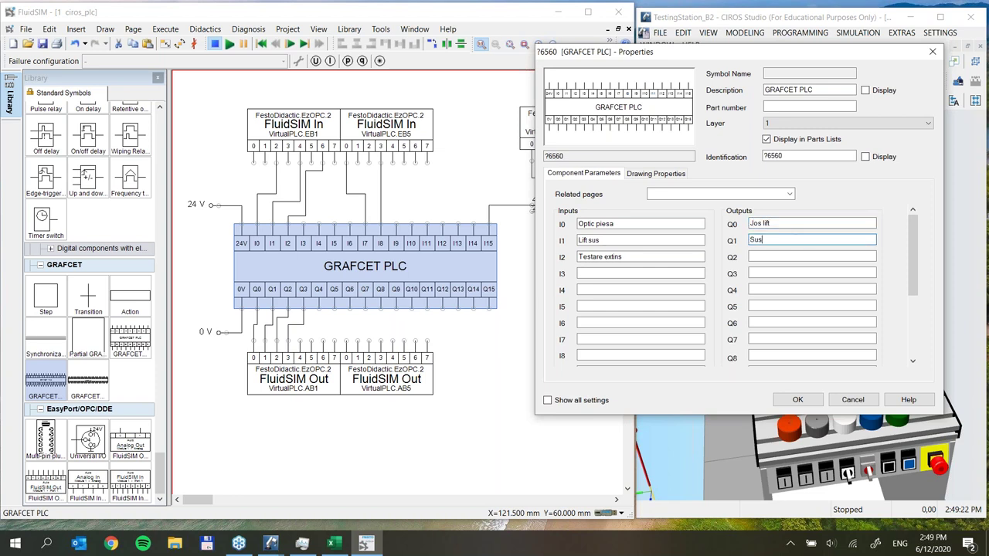
left_click(781, 255)
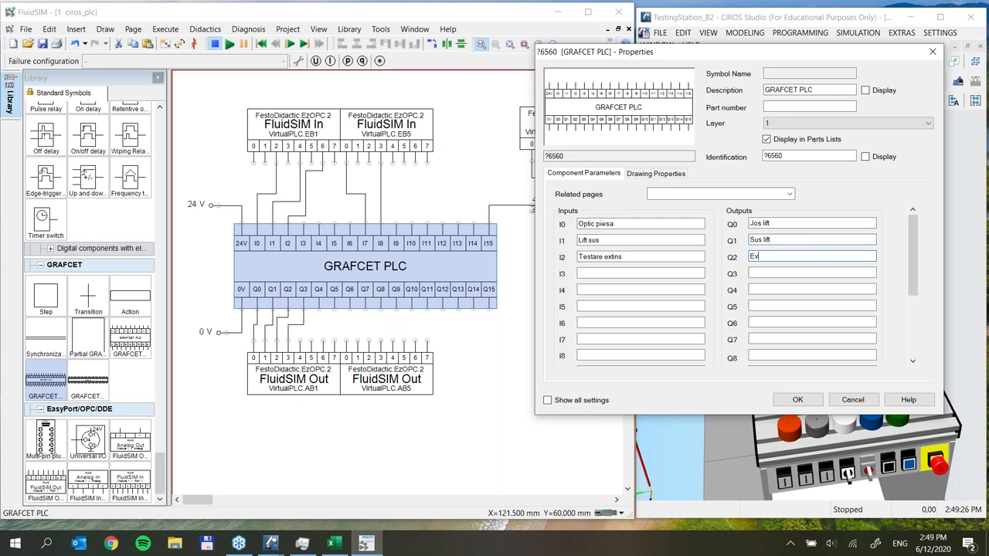
left_click(806, 273)
left_click(799, 400)
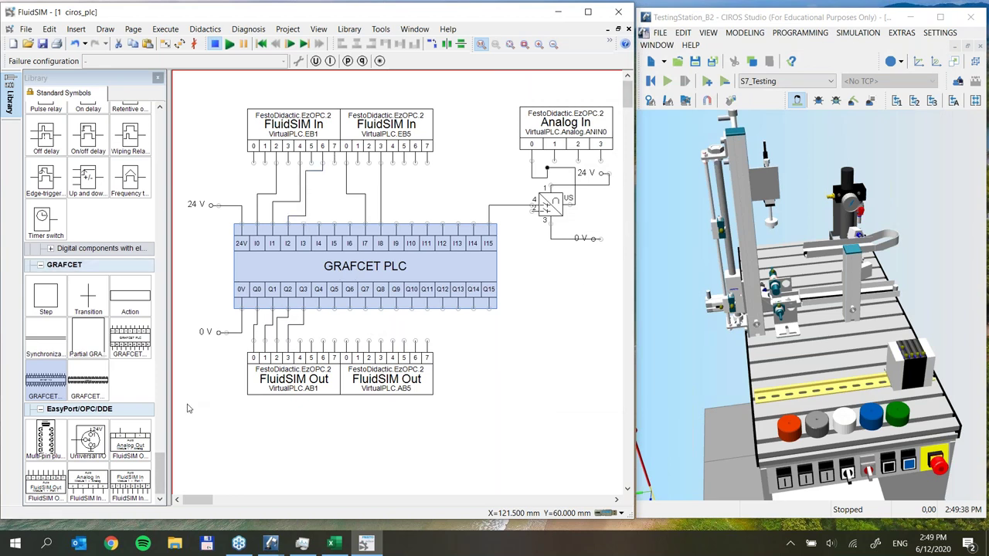
Shift the PLC circuit right and place GRAFCET step 1 top-left as an initial step
left_click_drag(179, 82, 621, 402)
left_click_drag(289, 265, 489, 262)
left_click(344, 260)
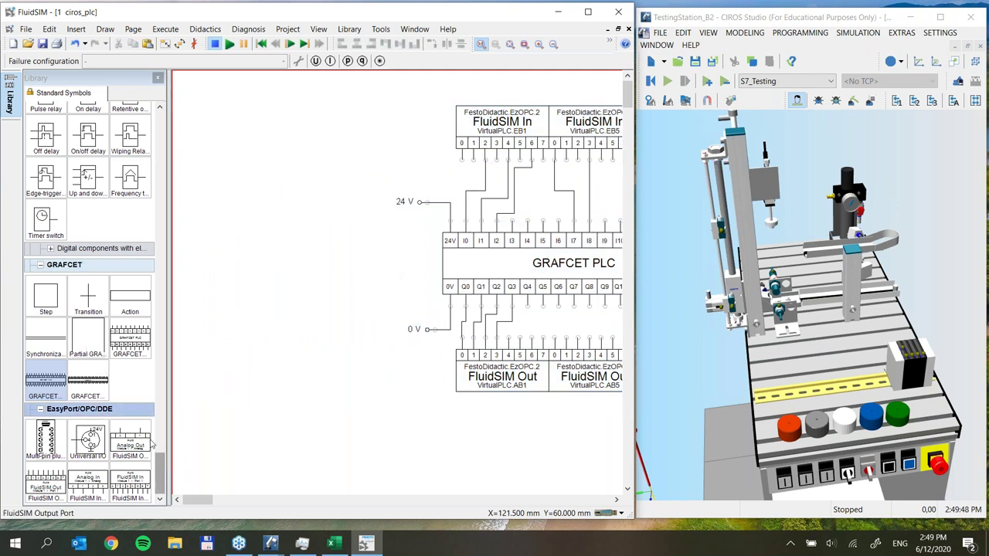
left_click_drag(45, 296, 269, 116)
double_click(269, 116)
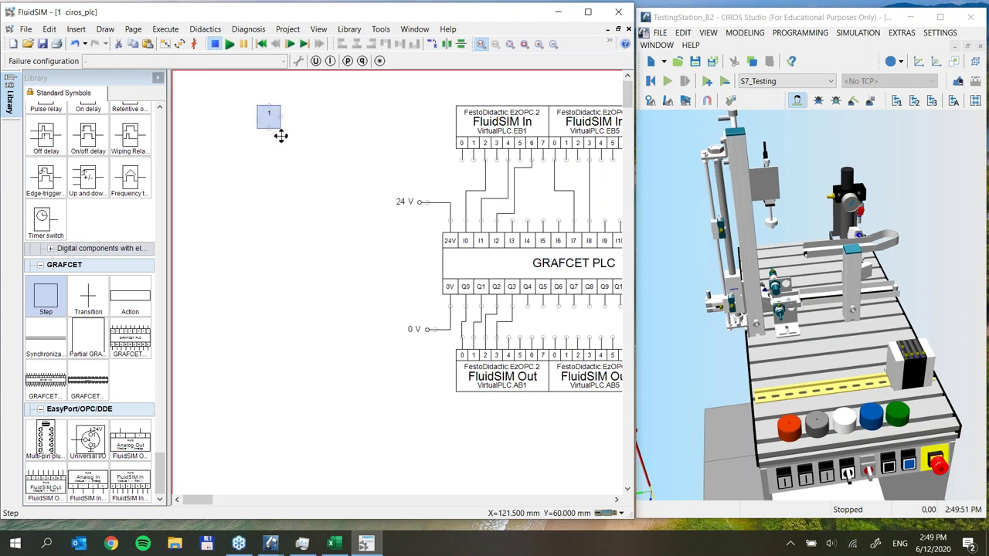
left_click(490, 321)
left_click(483, 364)
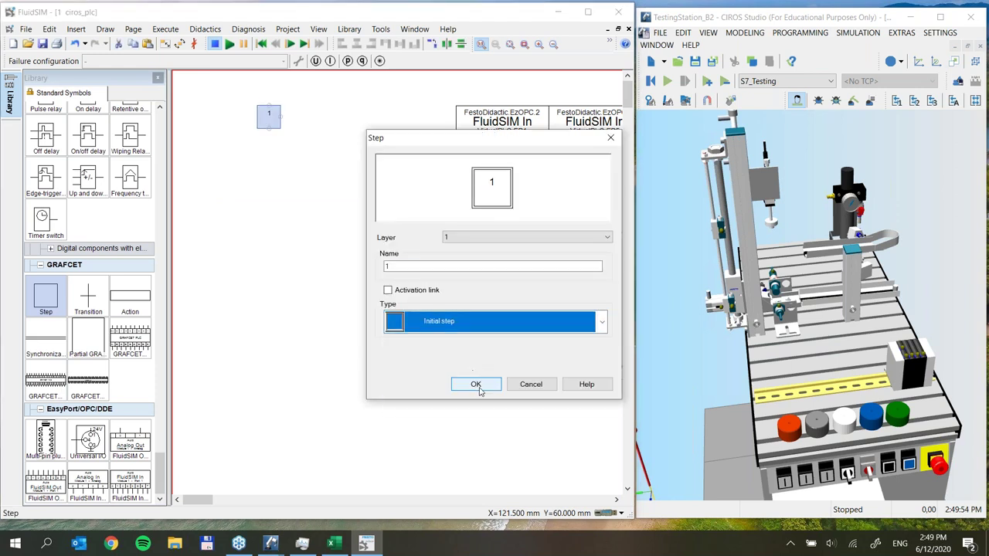
left_click(476, 385)
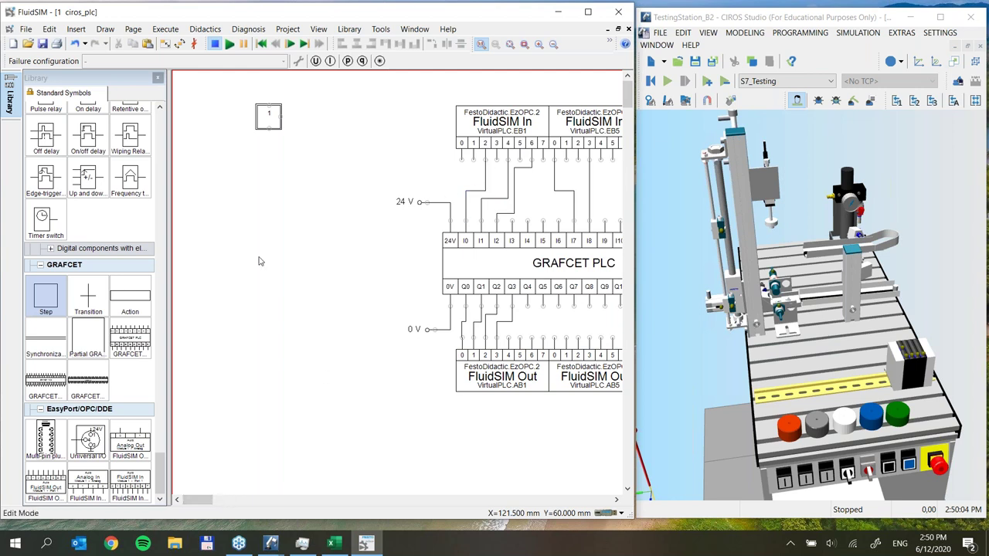
Add three transitions, steps 2–4 below step 1, and an action box beside step 1
left_click_drag(88, 298, 269, 128)
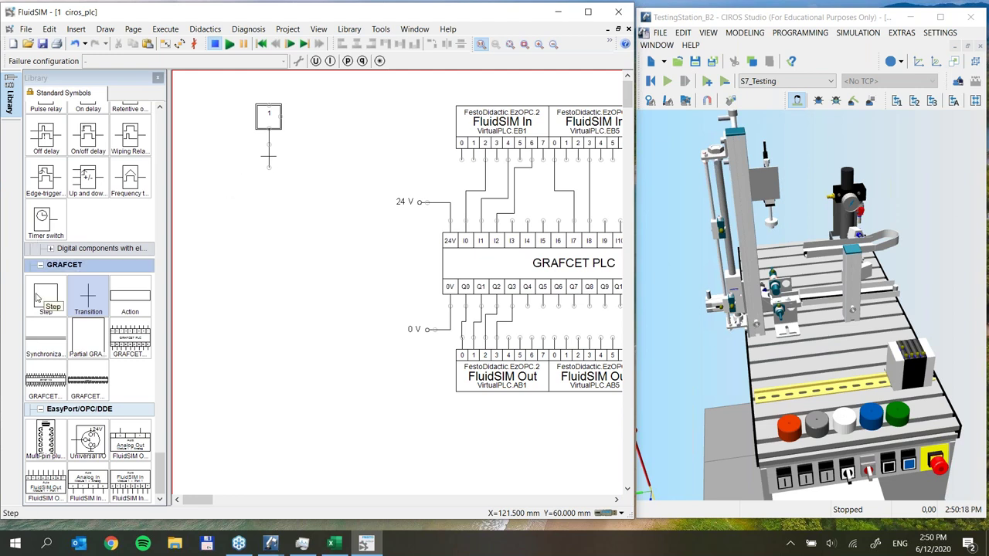
mouse_move(45, 298)
left_mouse_down()
mouse_move(265, 214)
mouse_move(269, 166)
left_mouse_up()
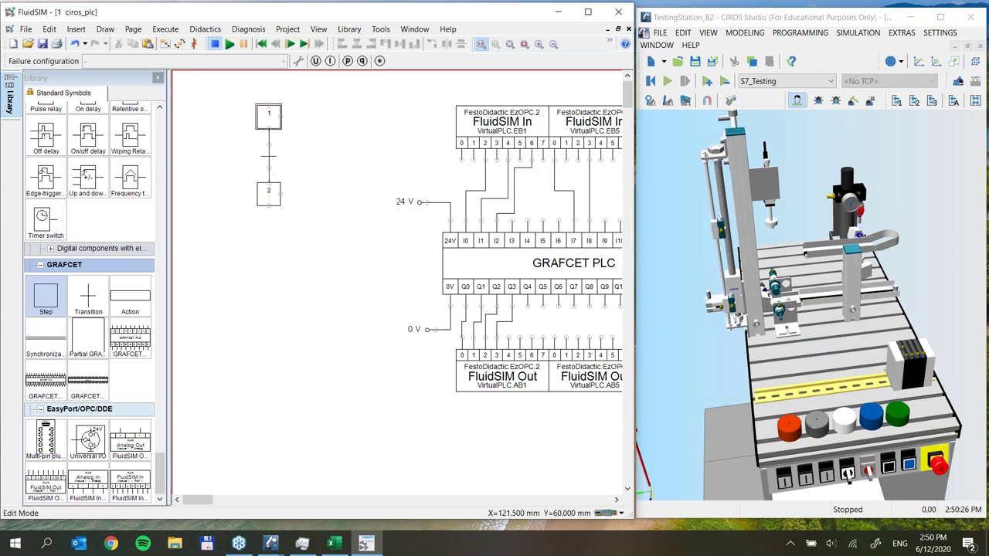
left_click_drag(88, 298, 268, 232)
left_click_drag(46, 296, 278, 276)
left_click_drag(88, 298, 268, 306)
left_click_drag(41, 300, 210, 385)
left_click_drag(128, 301, 341, 193)
left_click(364, 118)
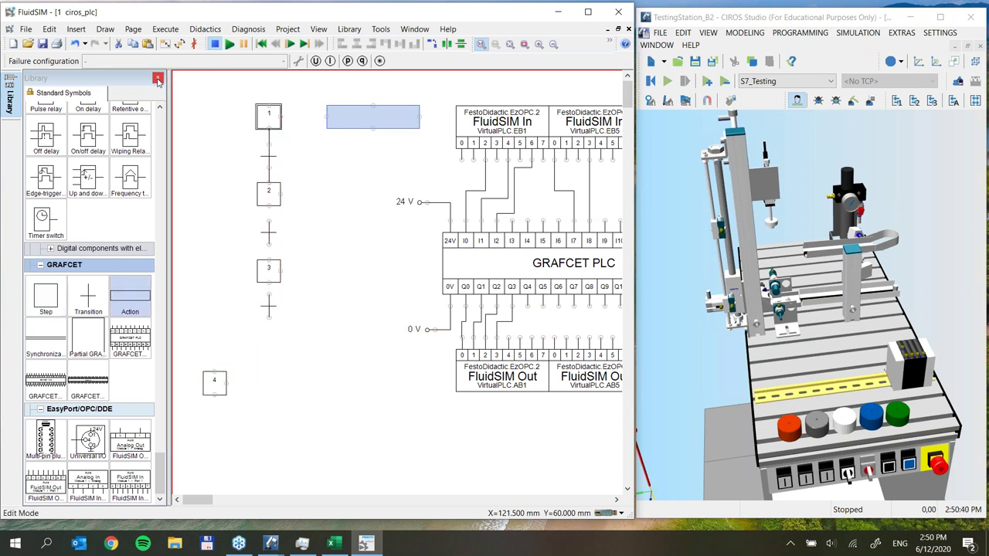
left_click(158, 80)
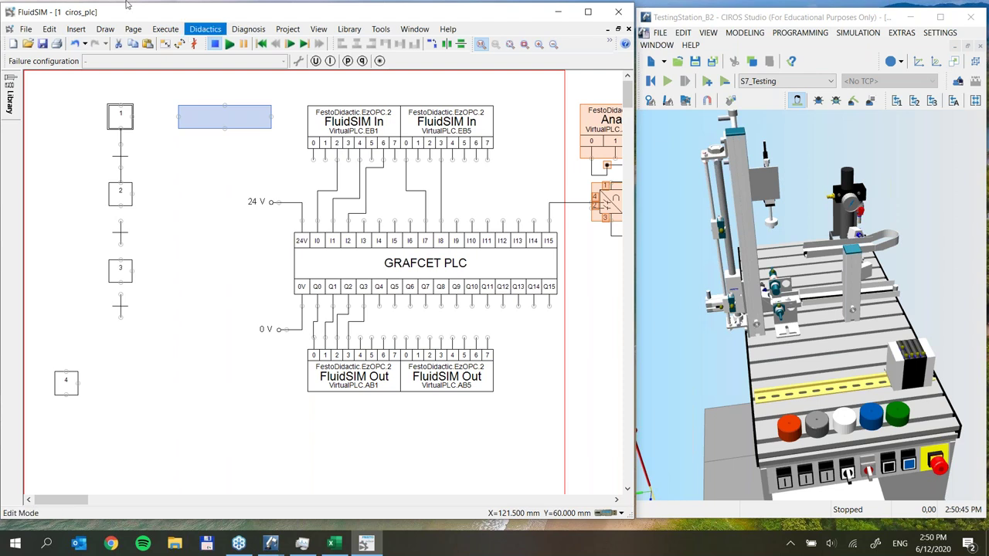
Set the transition after step 1 to Optic piesa and move the empty action block beside step 2
left_click(133, 31)
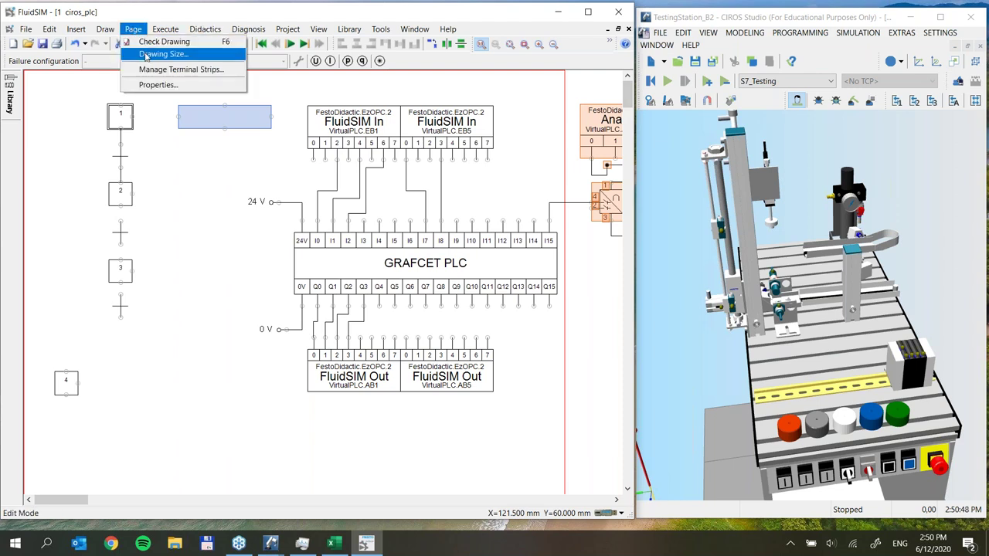
left_click(171, 170)
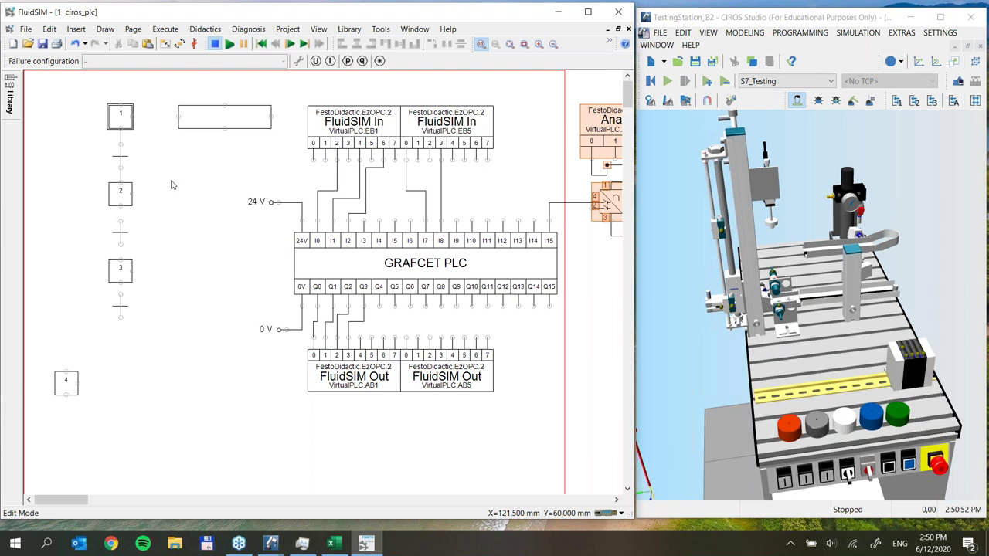
left_click(120, 116)
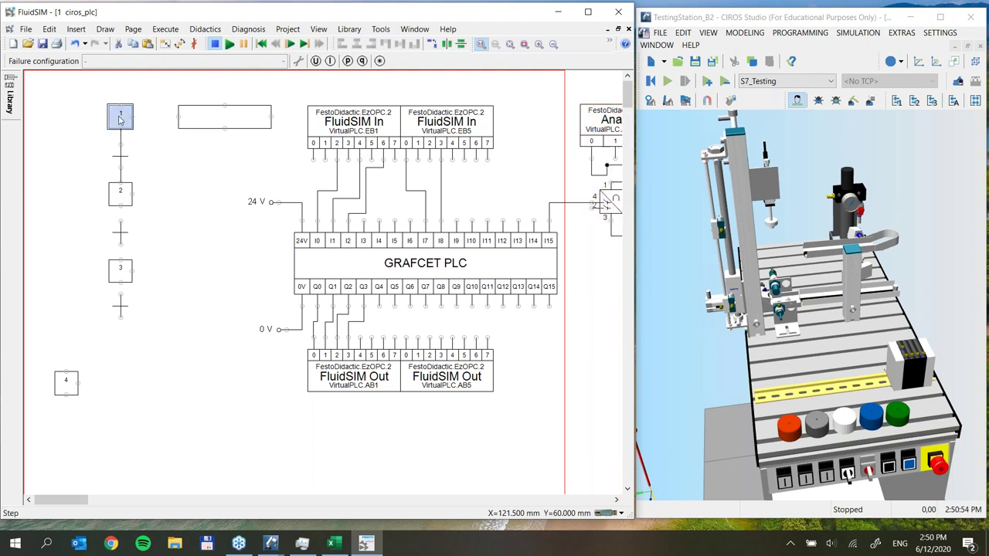
double_click(120, 157)
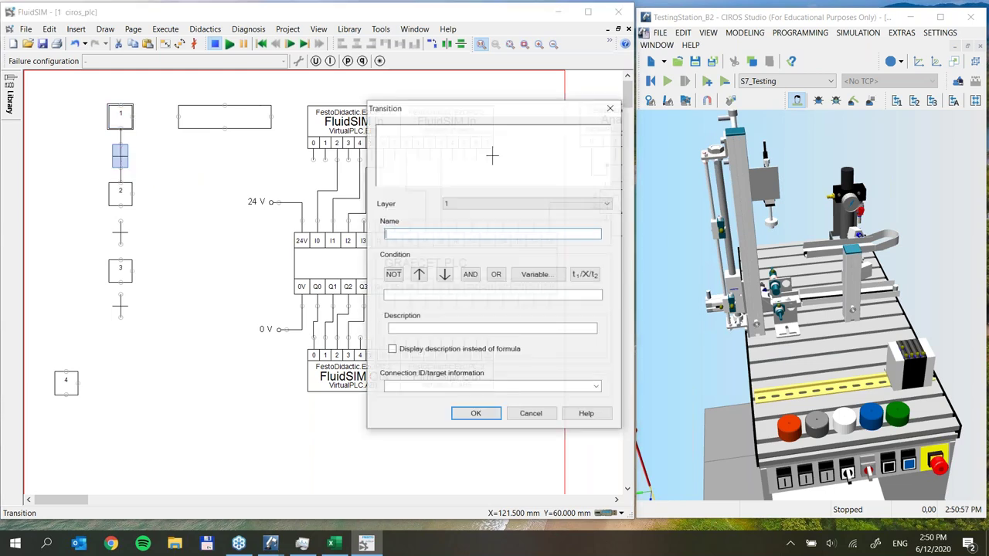
left_click_drag(502, 115, 357, 58)
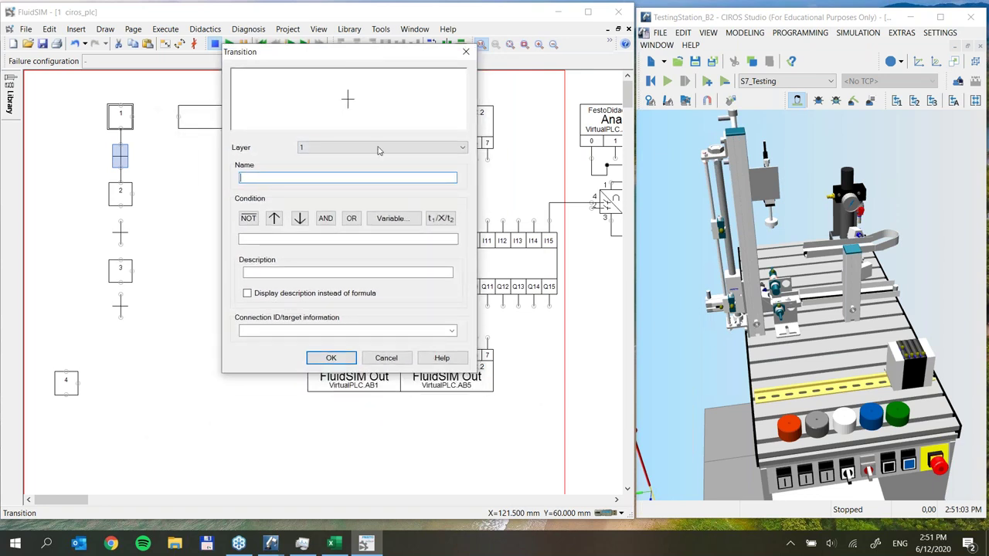
left_click(393, 219)
left_click_drag(452, 174, 453, 196)
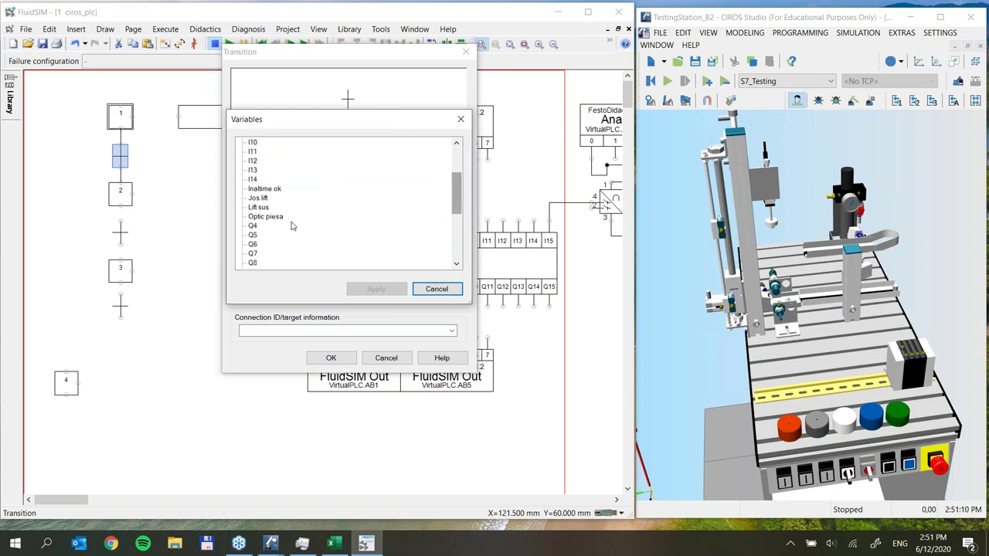
left_click(303, 217)
left_click(376, 288)
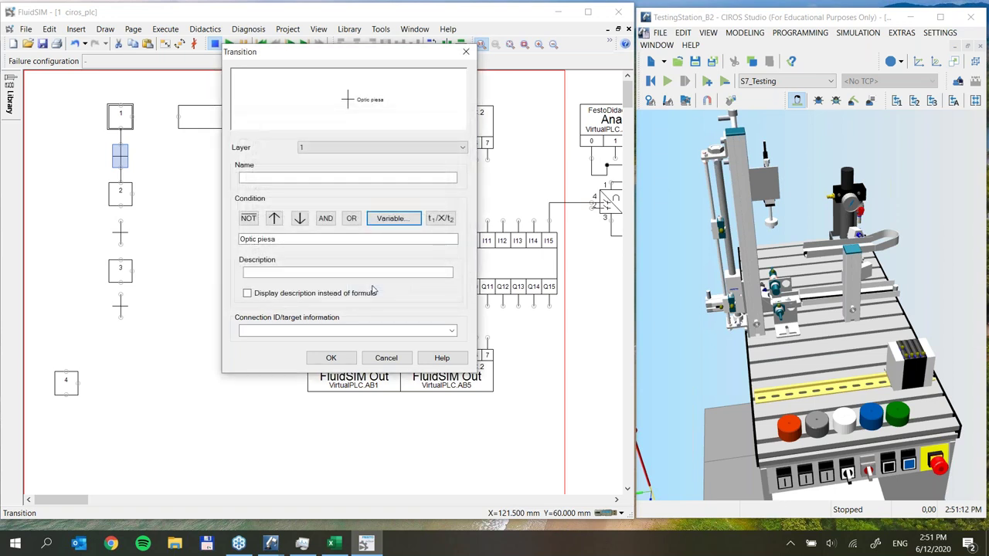
left_click(331, 357)
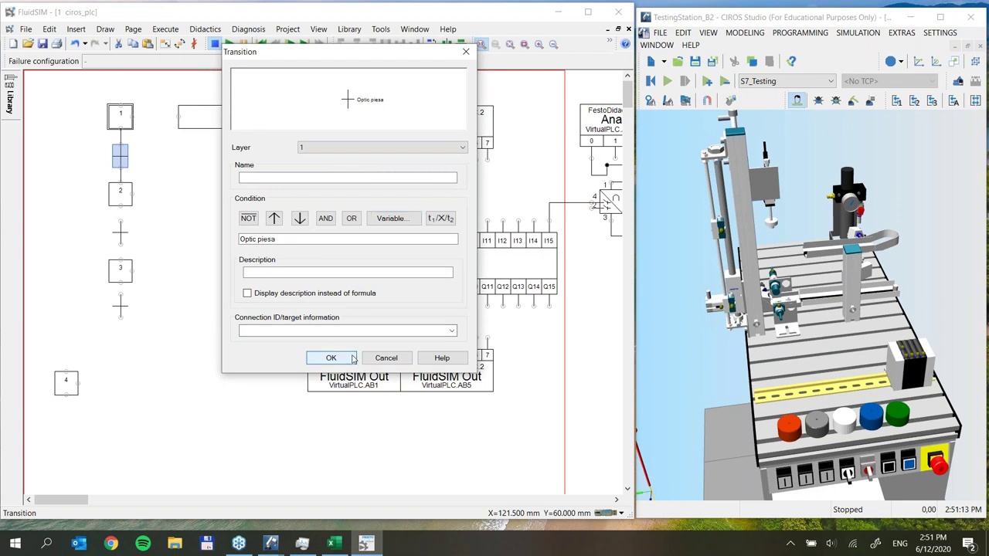
left_click(117, 191)
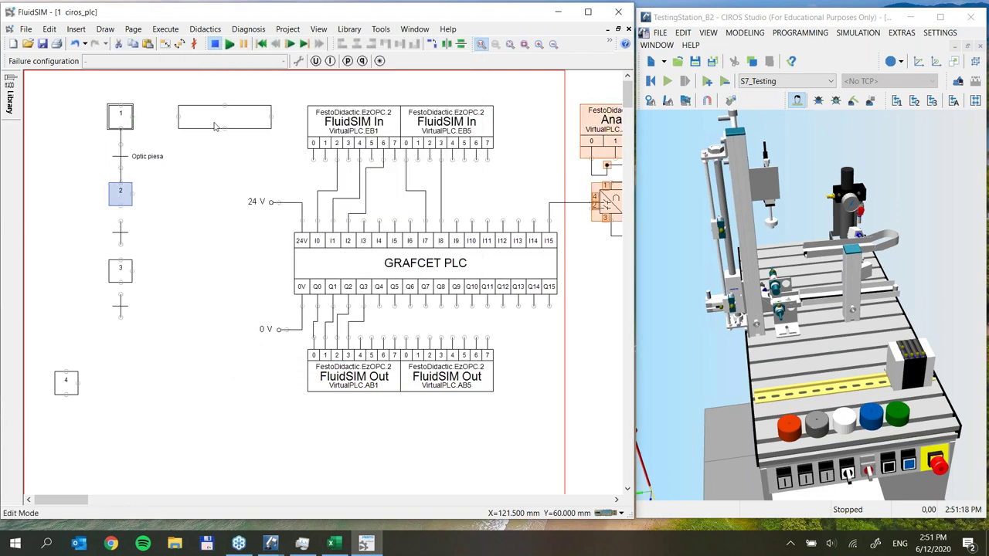
left_click_drag(215, 126, 177, 198)
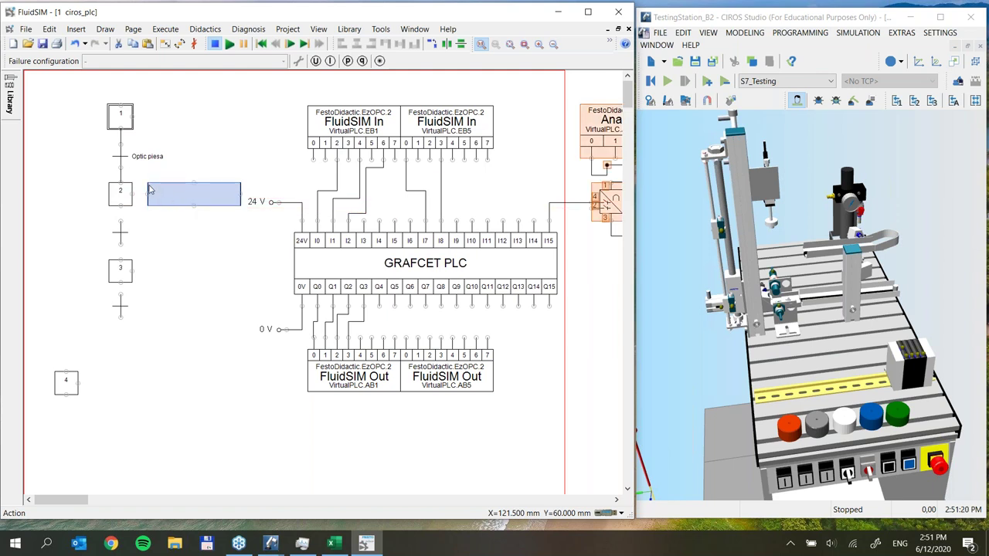
Make step 2's action an action on activation assigning Sus lift := 1
left_click(139, 197)
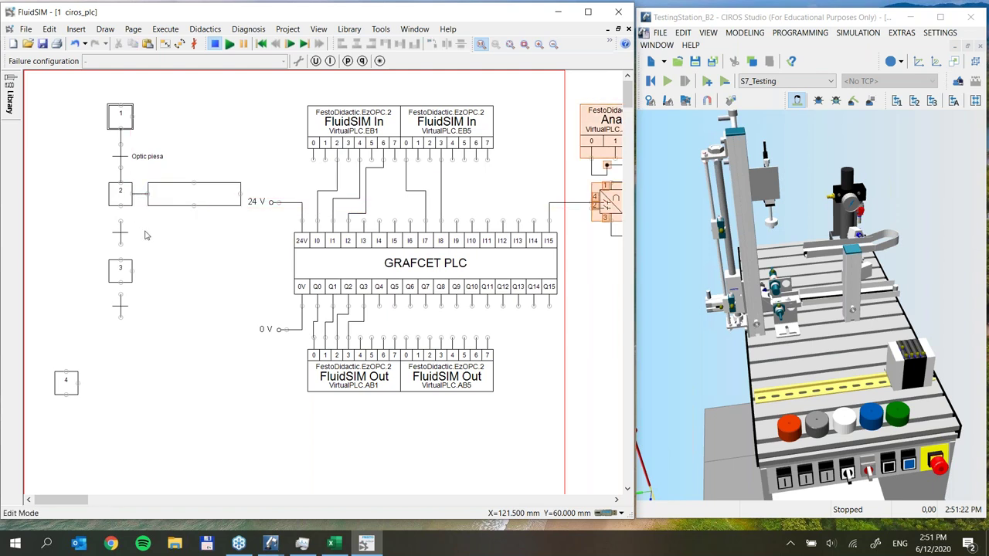
double_click(186, 196)
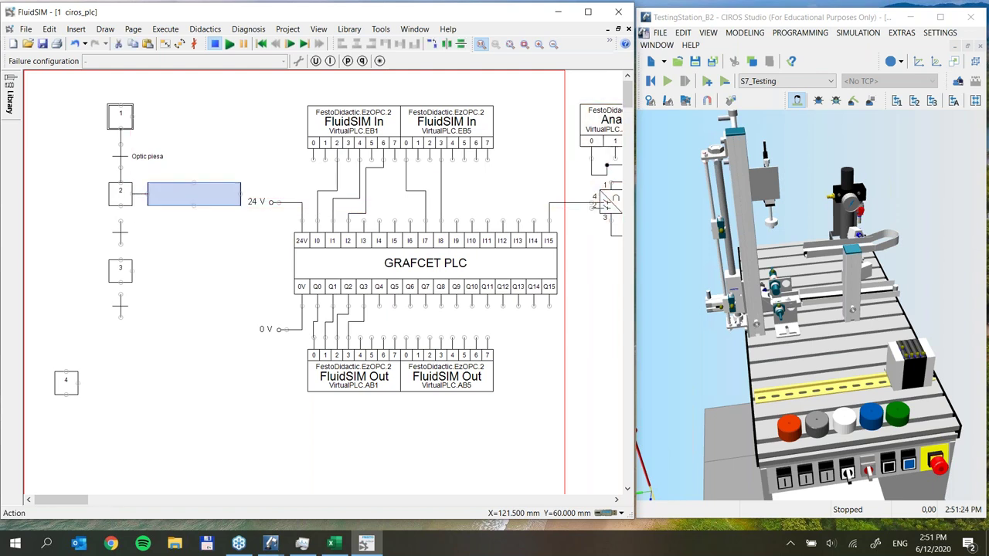
left_click(474, 249)
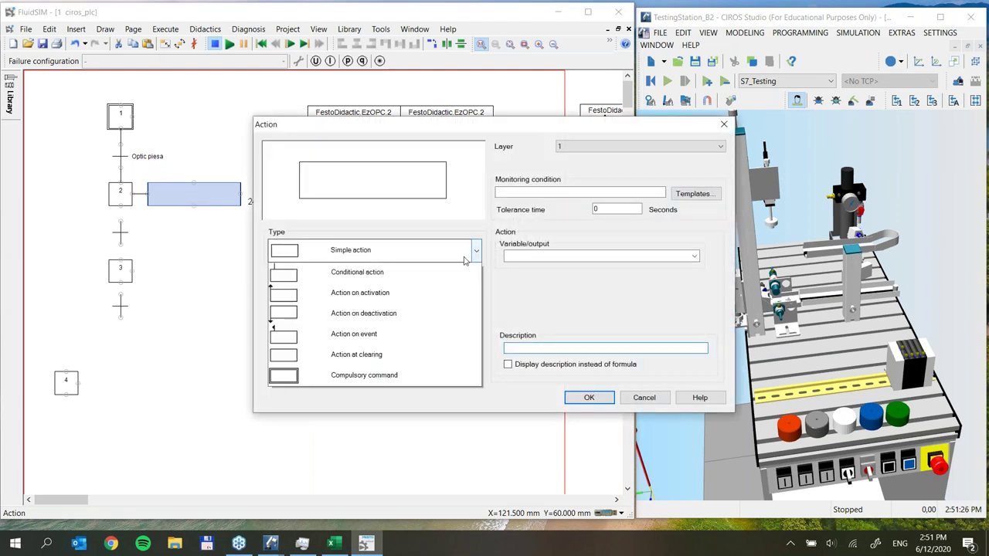
left_click(285, 317)
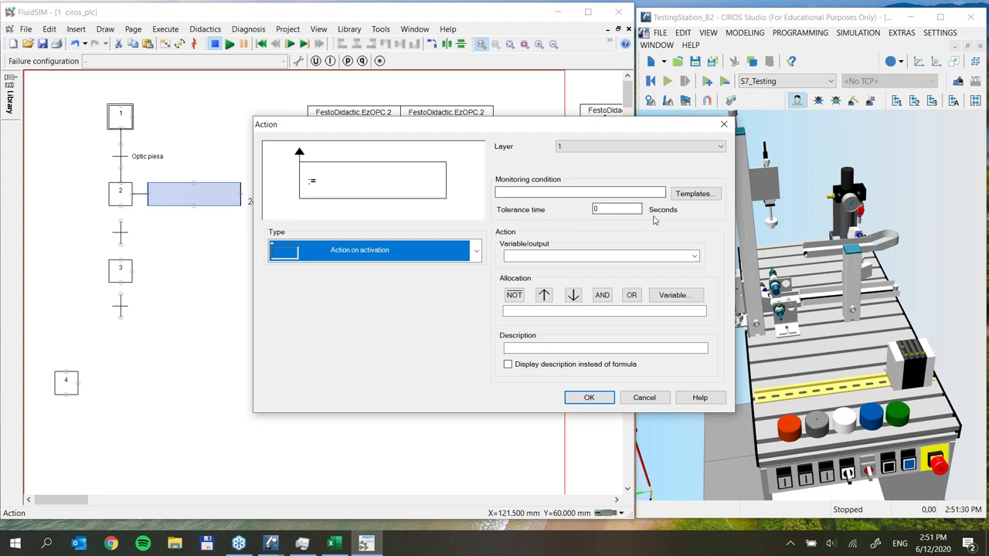
left_click(693, 257)
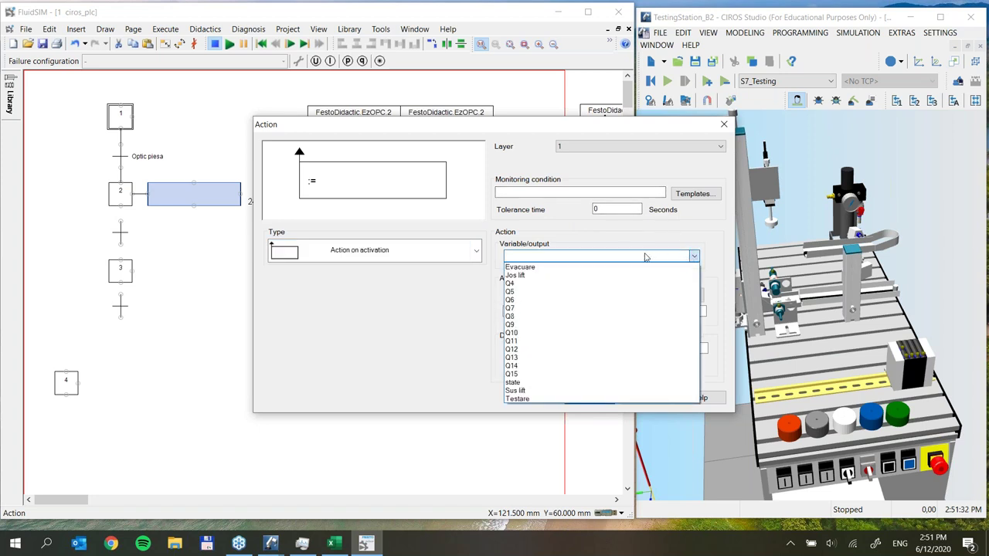
left_click(521, 391)
left_click(532, 311)
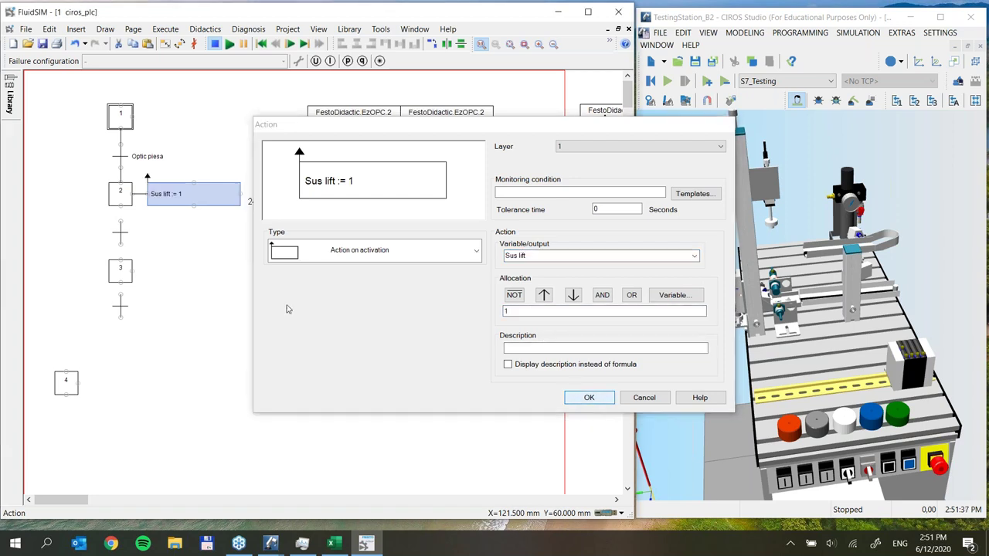
left_click(587, 398)
Duplicate that action, link the copy under it, and change the copy to Jos lift := 0
left_click_drag(206, 190, 147, 217, "ctrl")
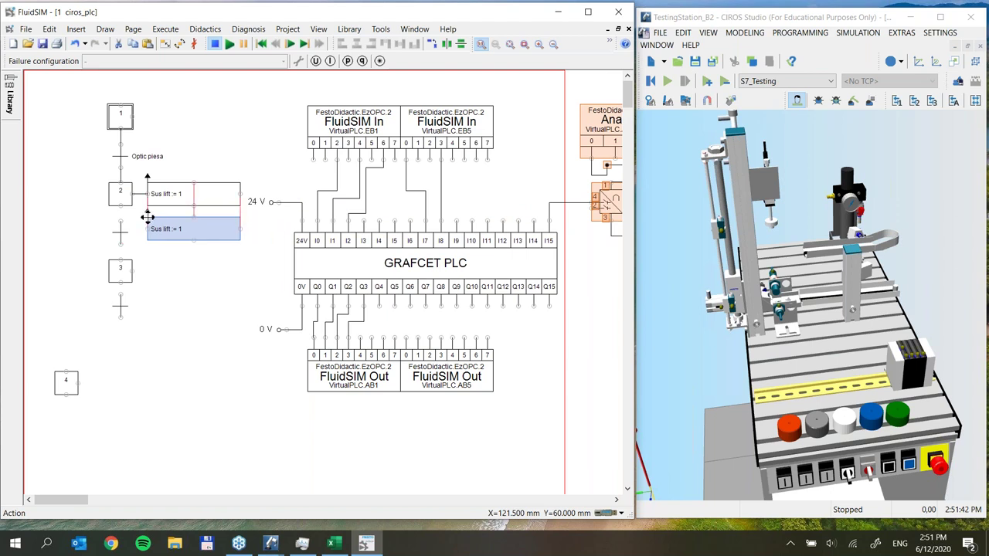
left_click(185, 274)
left_click_drag(147, 229, 137, 194)
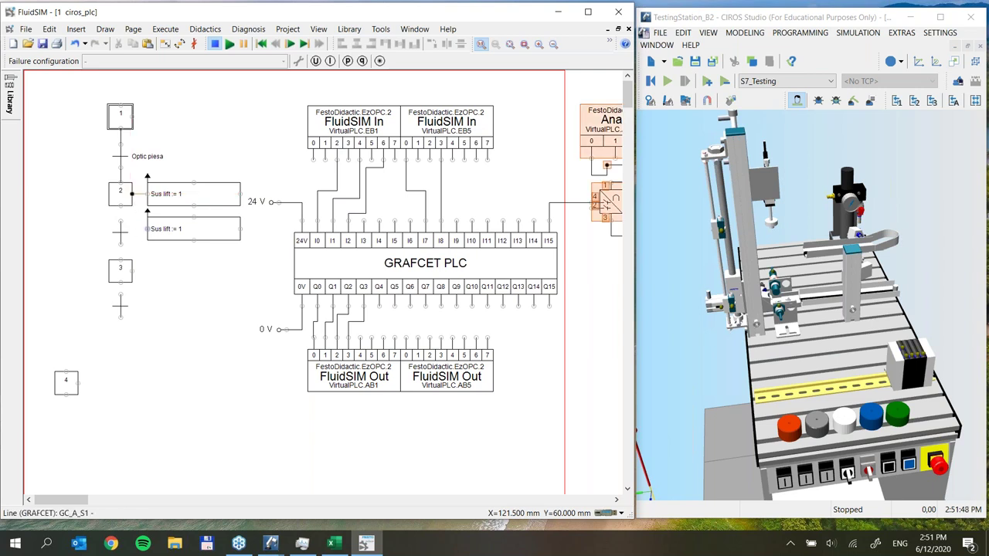
left_click_drag(161, 231, 185, 225)
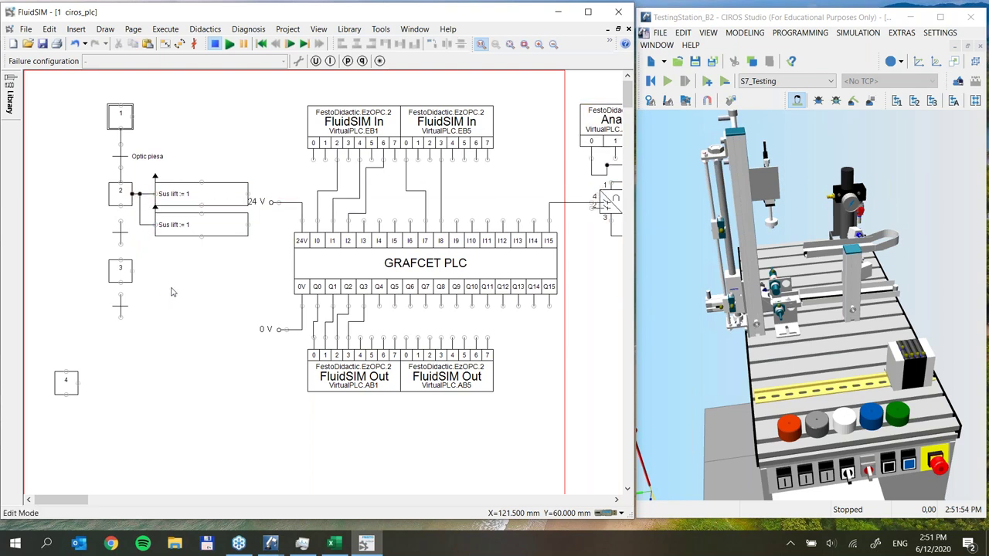
left_click(187, 224)
double_click(187, 225)
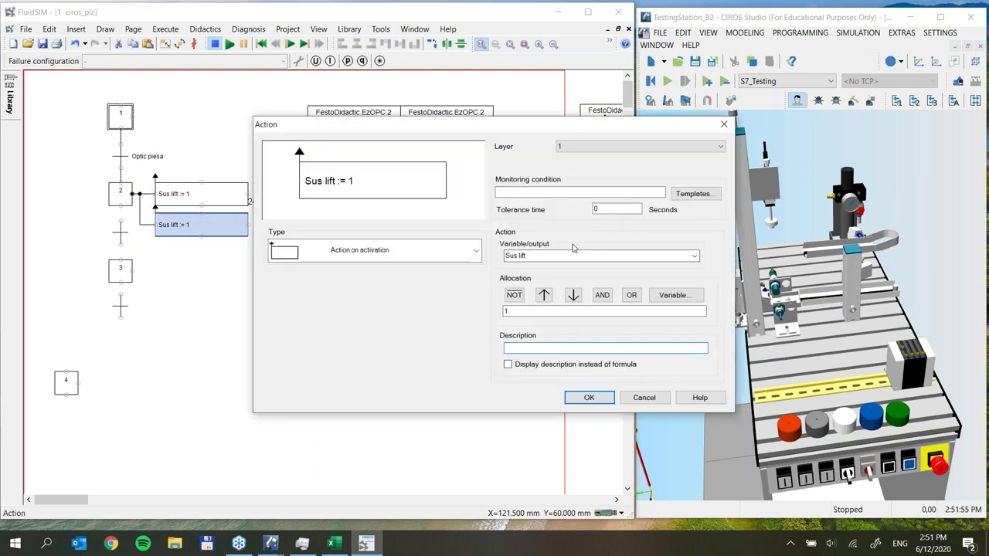
left_click(694, 257)
left_click(575, 272)
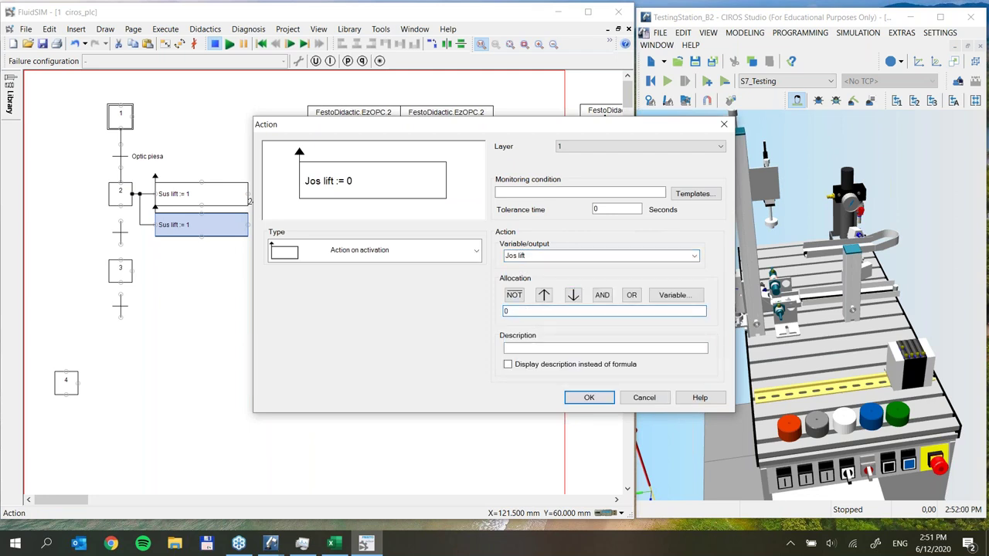
left_click(589, 397)
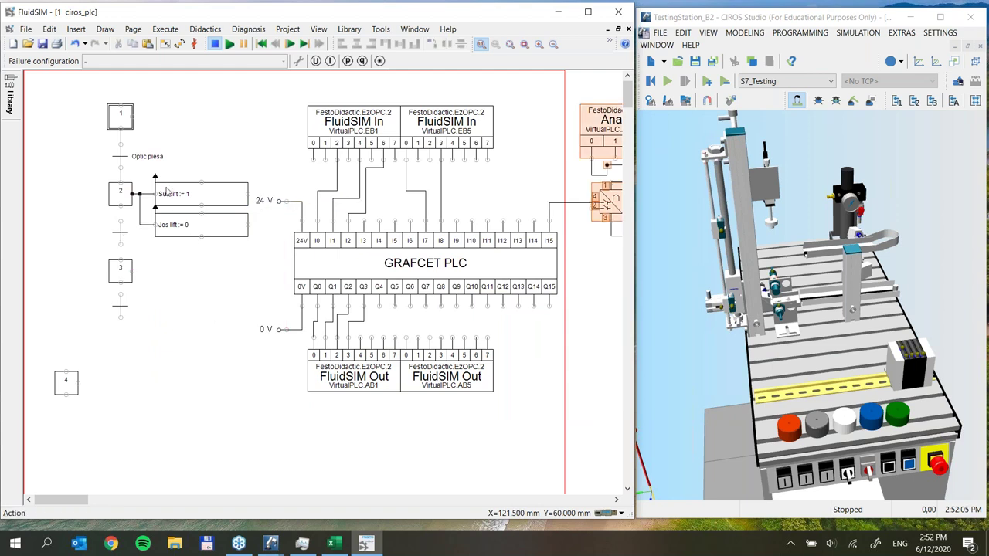
left_click(122, 243)
Set the transition after step 2 to Lift sus and attach step 3 beneath it
double_click(120, 239)
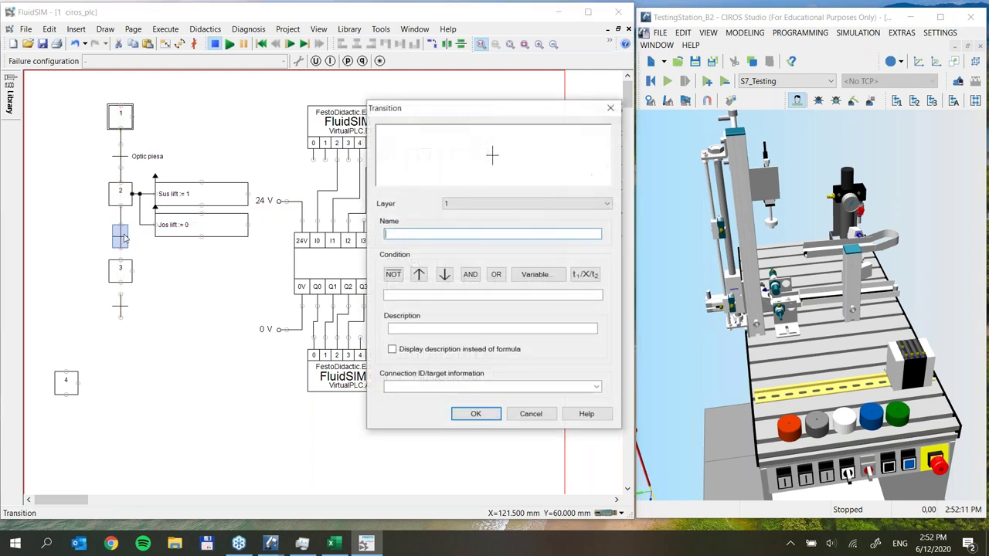
left_click(543, 275)
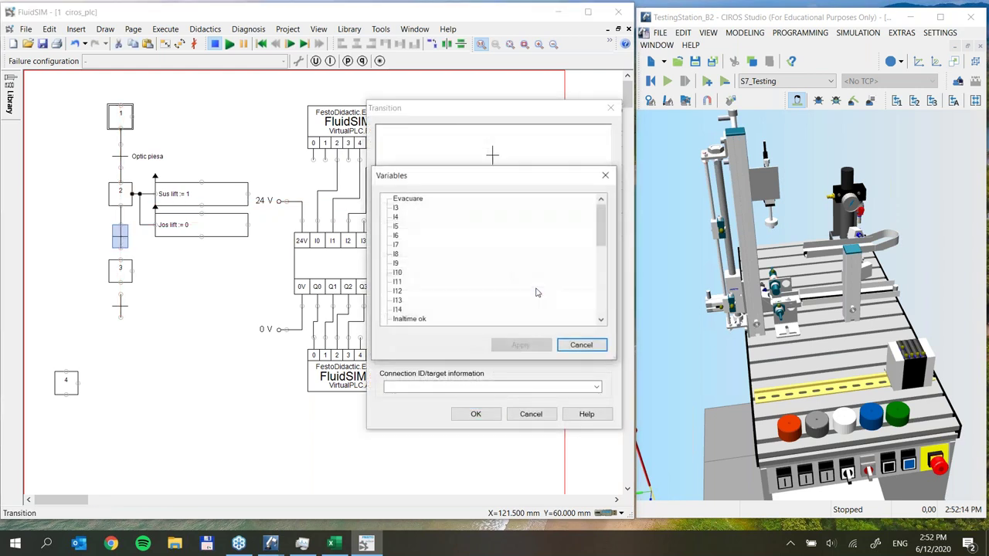
scroll(438, 288, "down", 5)
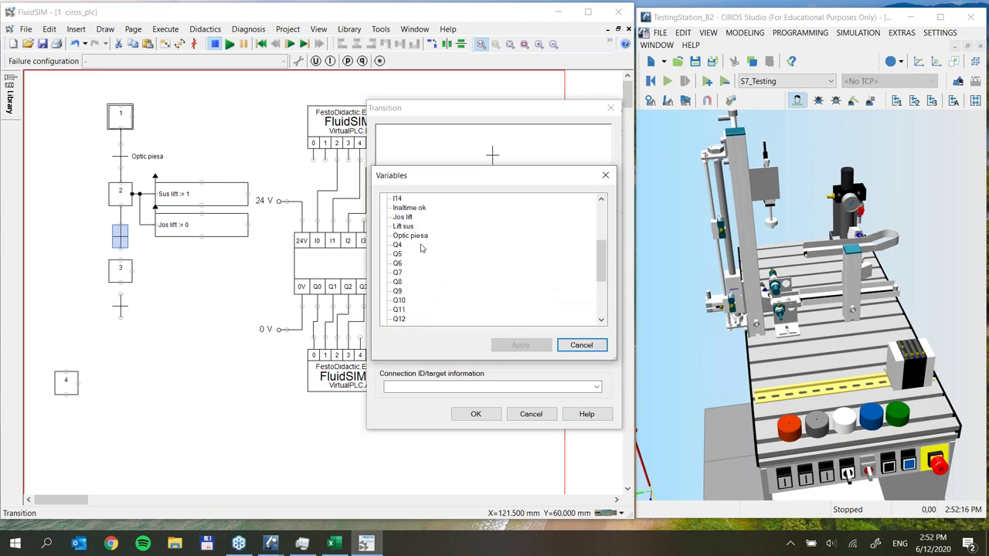
left_click(404, 227)
left_click_drag(602, 256, 604, 243)
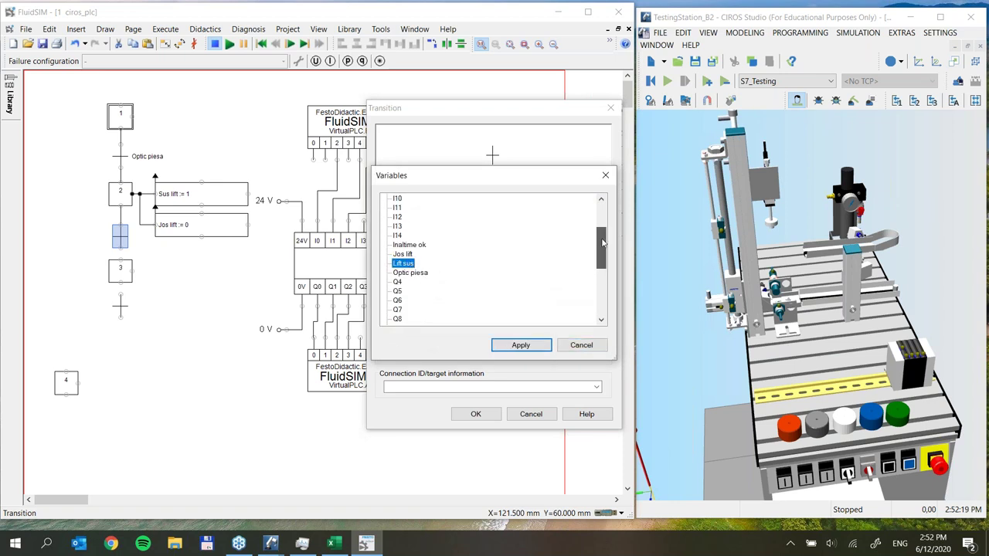
left_click(521, 346)
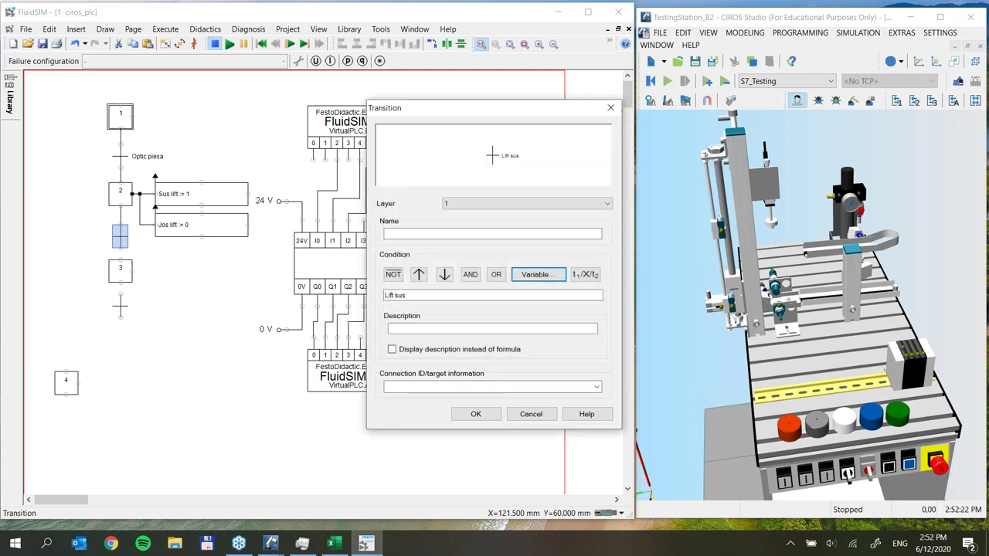
left_click(473, 414)
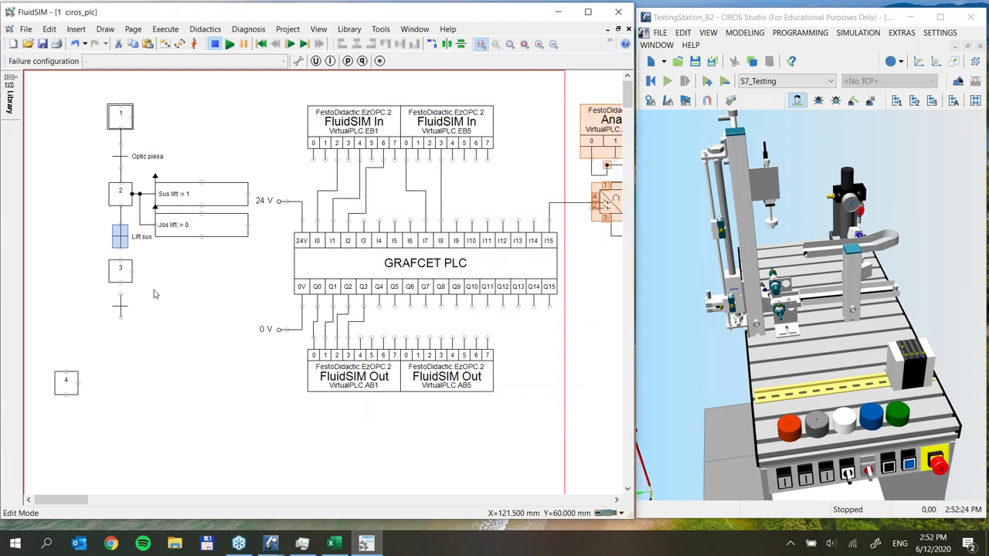
left_click_drag(121, 281, 117, 321)
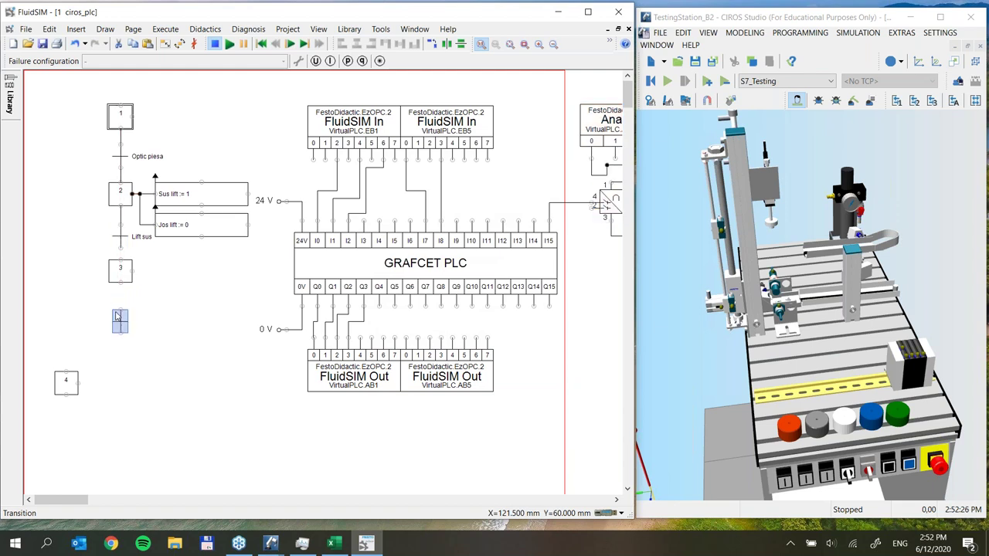
left_click(121, 277)
left_click(122, 244)
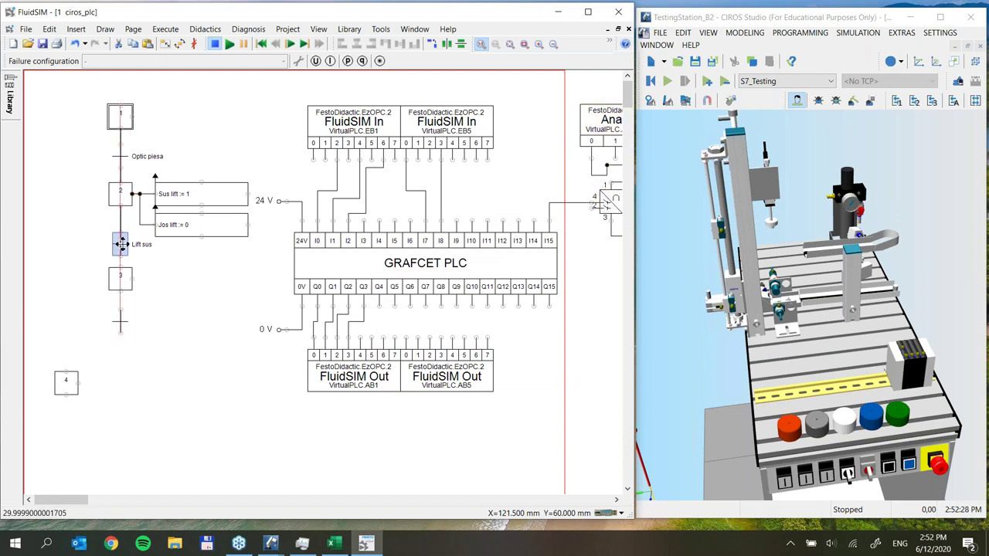
Copy the Jos lift action beside step 3 and change it to Testare := 1
left_click_drag(154, 208, 160, 284)
left_click(179, 226)
left_click_drag(179, 226, 134, 280, "ctrl")
left_click(207, 271)
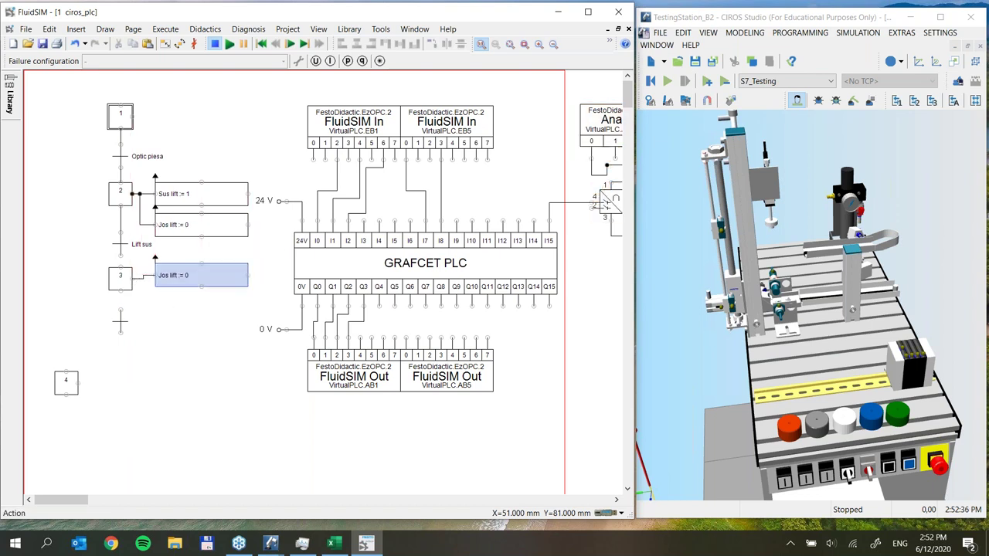
double_click(225, 280)
left_click(603, 255)
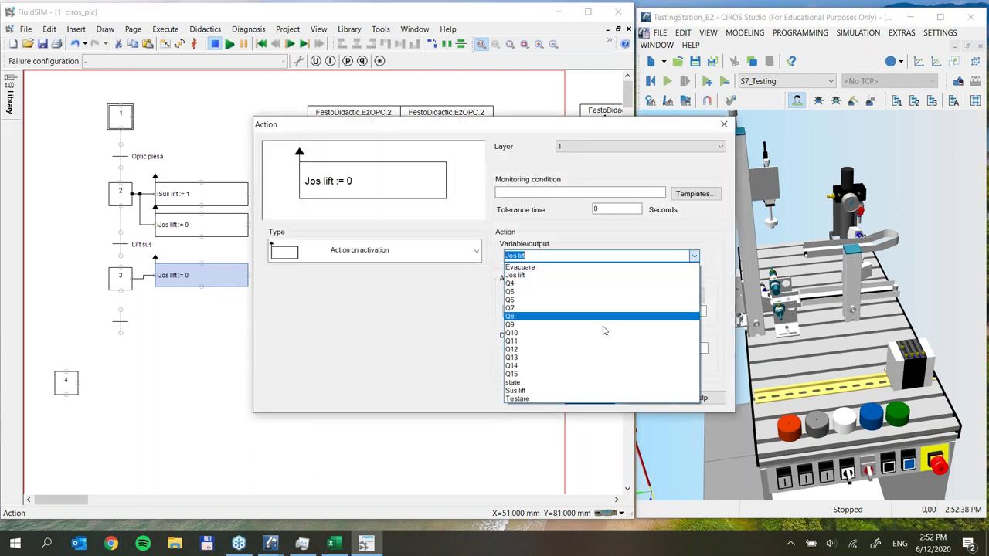
left_click(516, 399)
double_click(525, 311)
left_click(588, 397)
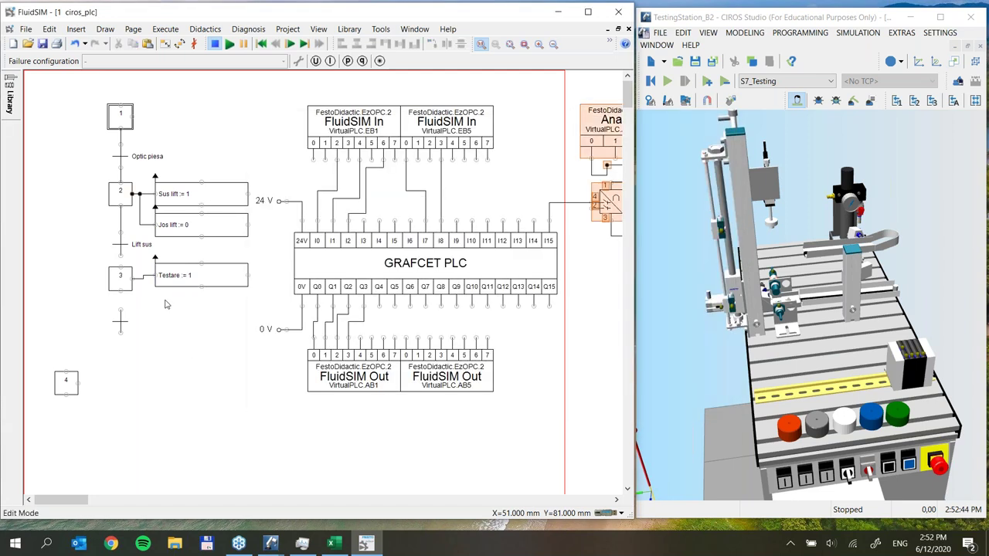
left_click(121, 262)
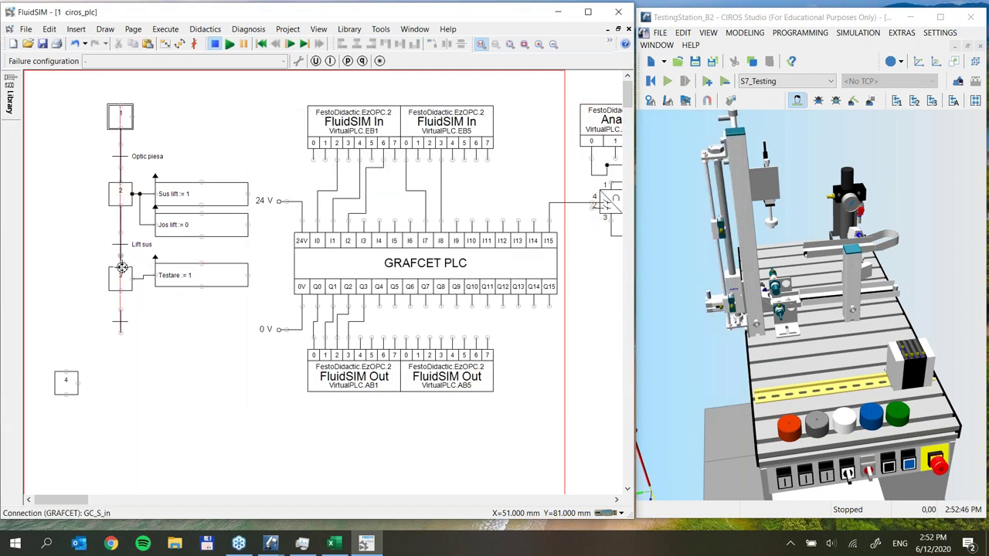
left_click(119, 317)
left_click(119, 309)
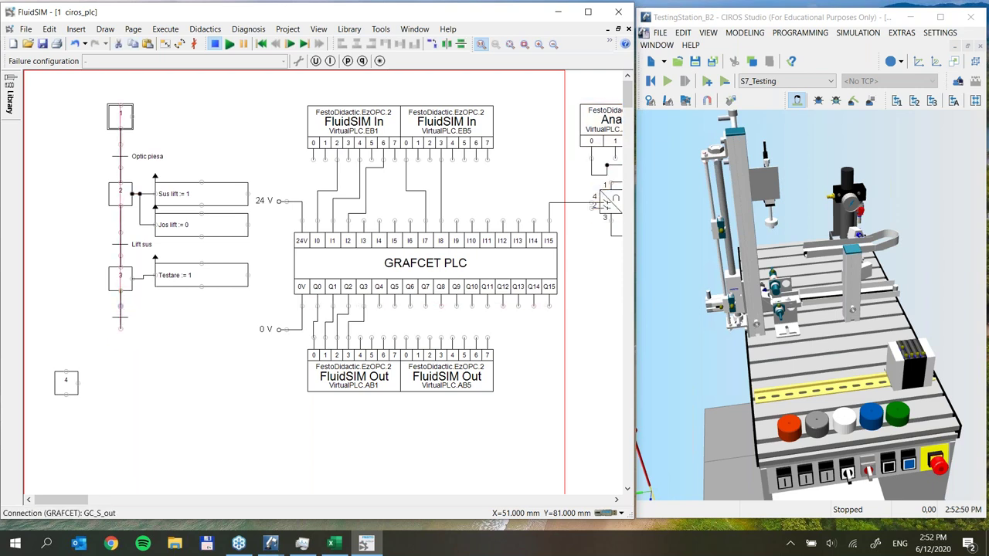
Set the transition below step 3 to the condition Inaltime ok
left_click(152, 315)
double_click(119, 318)
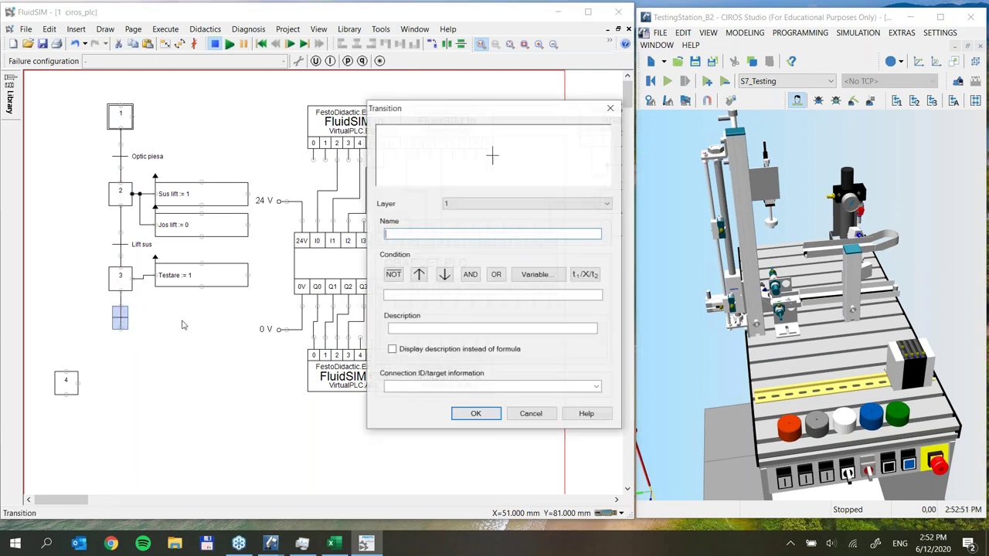
left_click(535, 275)
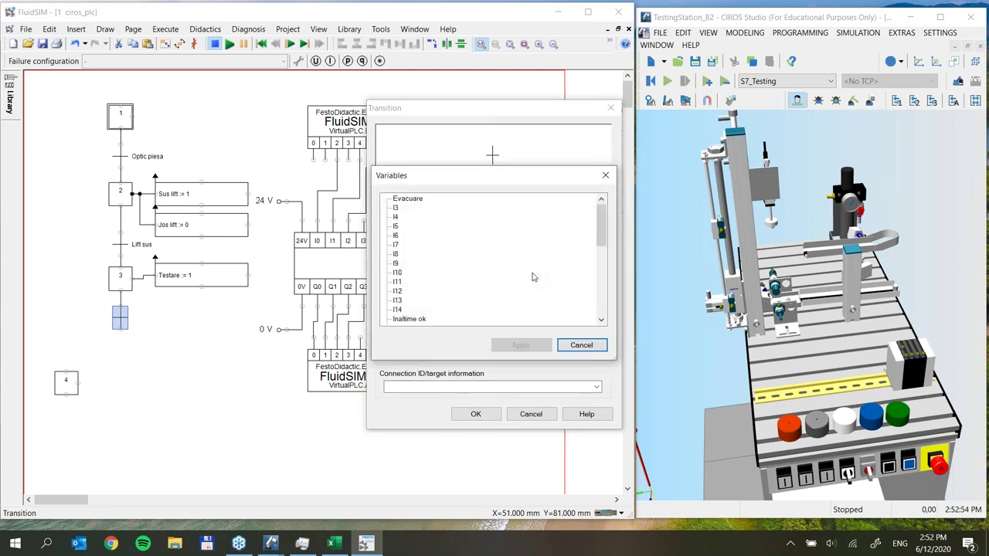
left_click(409, 320)
left_click(521, 345)
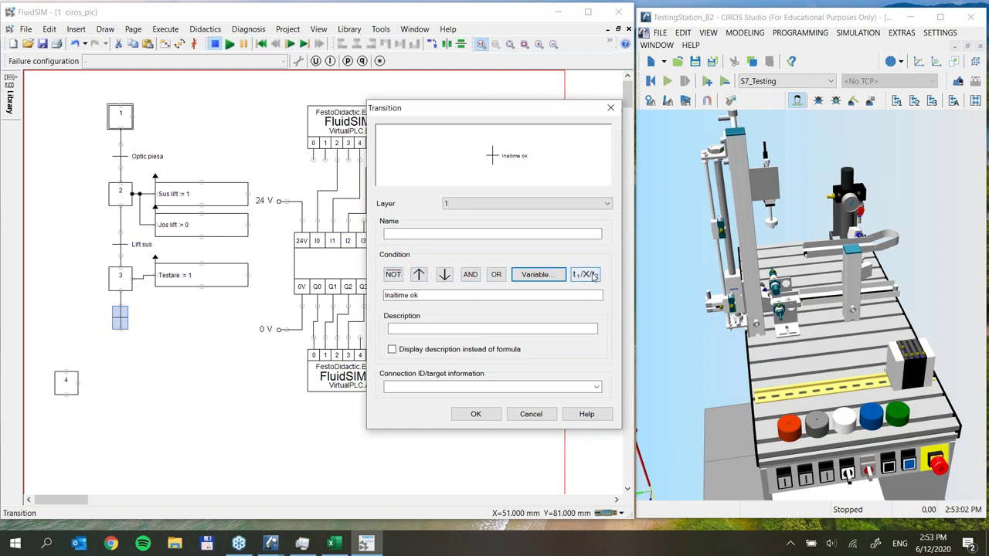
left_click(476, 414)
Attach step 4 under the Inaltime ok transition
left_click_drag(67, 390, 77, 410)
left_click(97, 375)
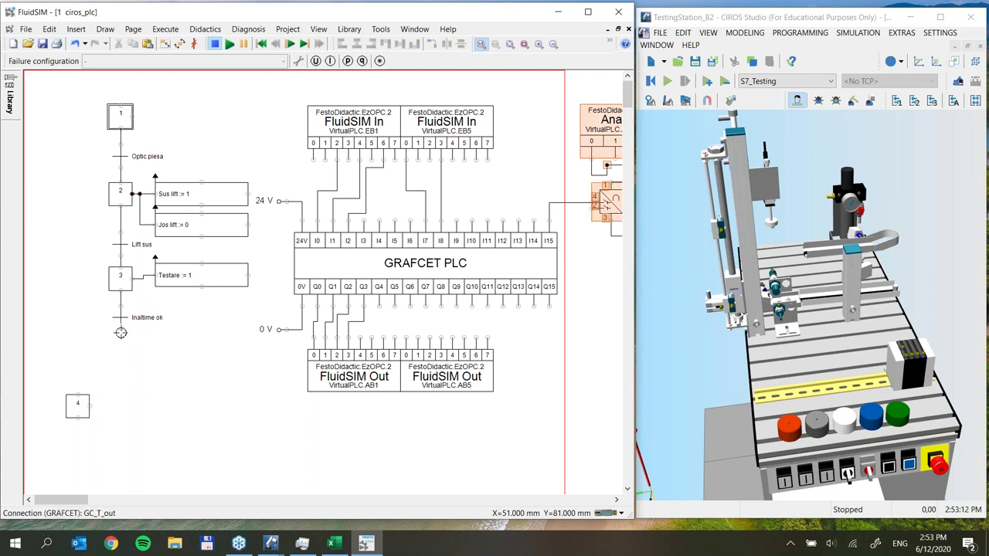
left_click_drag(80, 409, 121, 360)
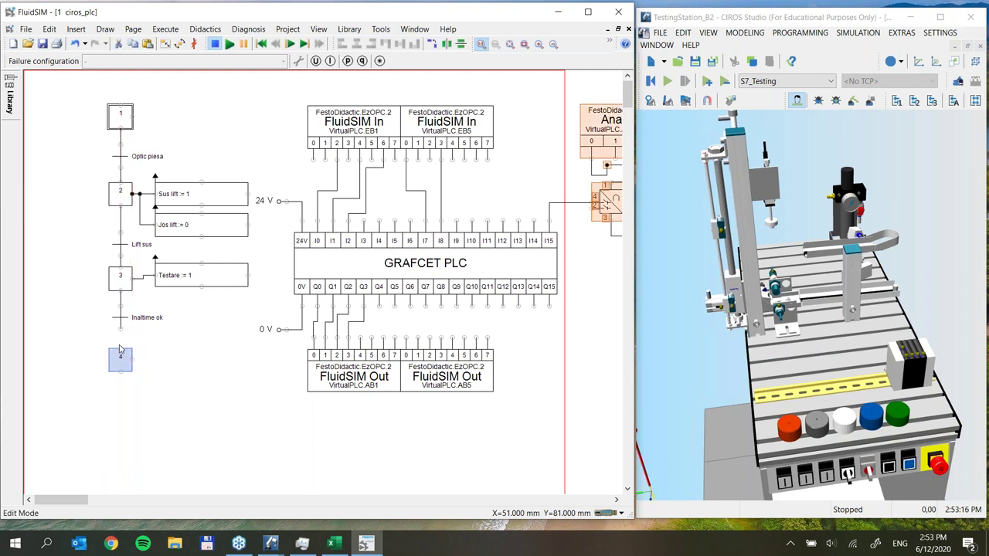
Copy the Testare action twice onto step 4 and set the first copy to Testare := 0
left_click(200, 281)
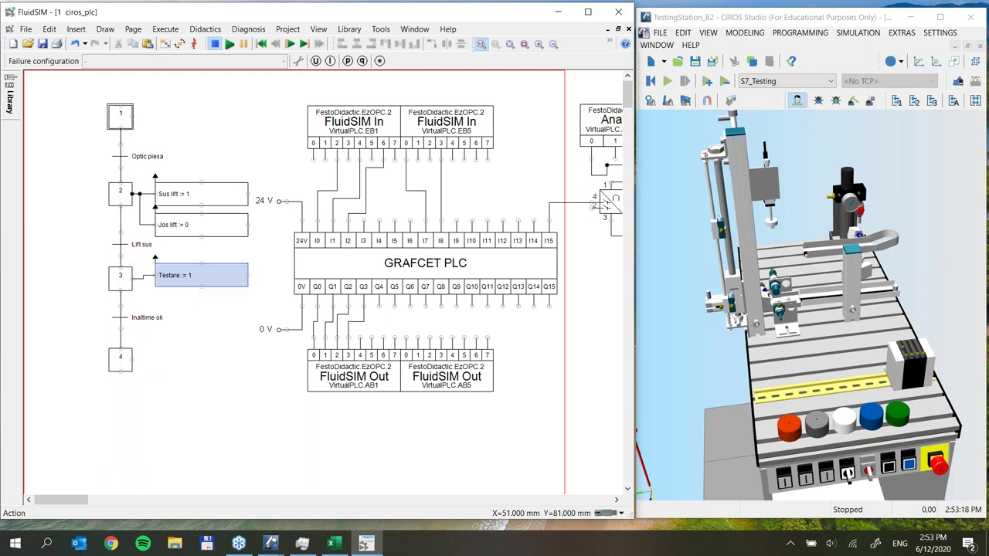
left_click_drag(199, 281, 192, 366, "ctrl")
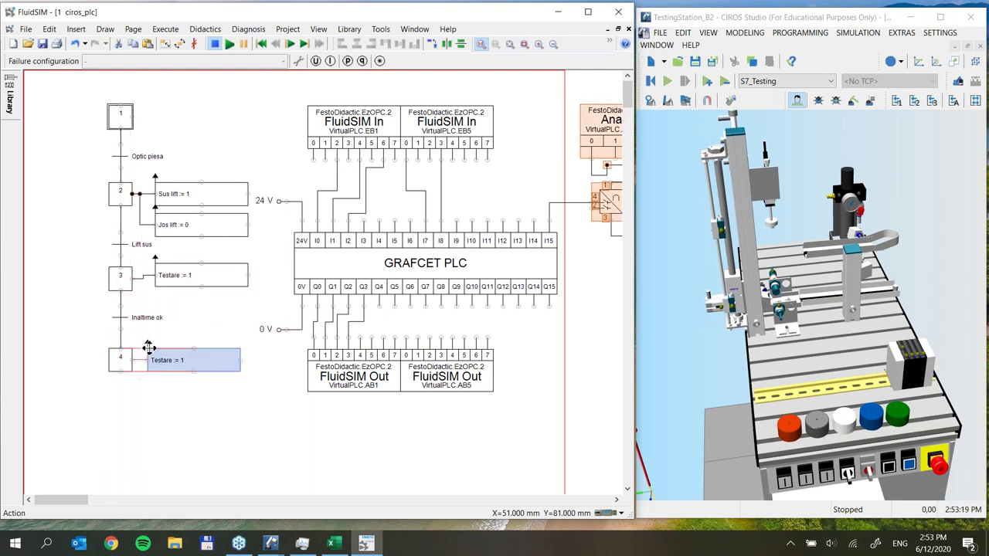
left_click(147, 352)
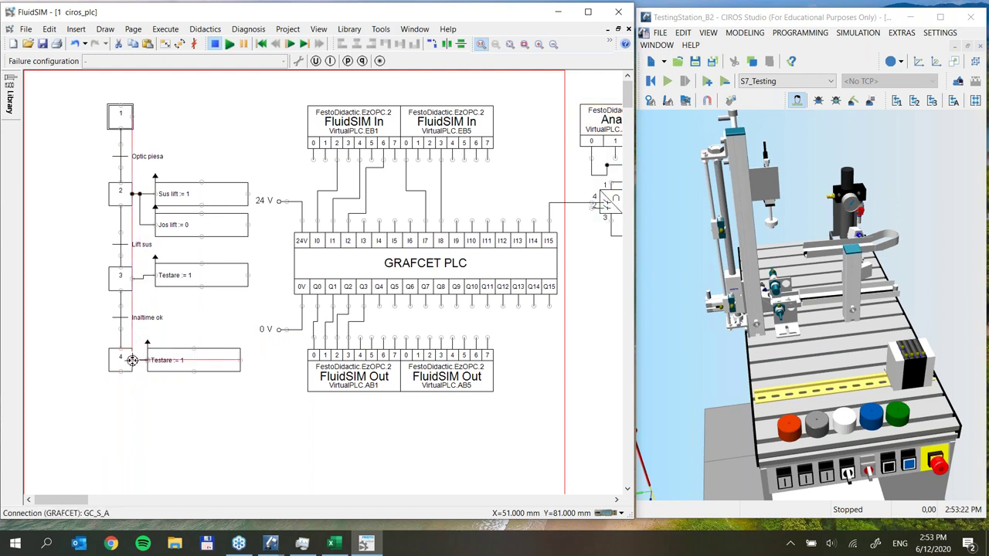
left_click_drag(181, 360, 157, 397)
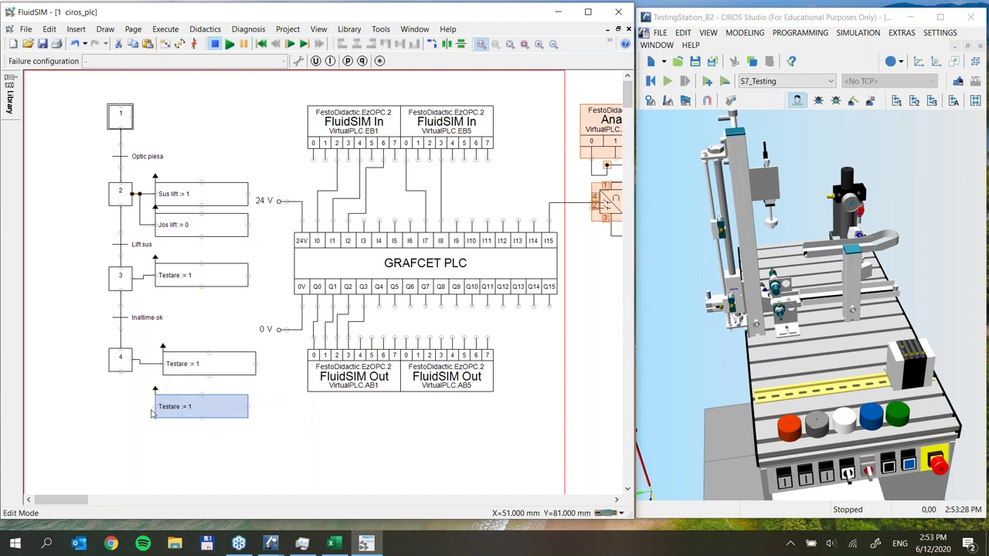
left_click(148, 423)
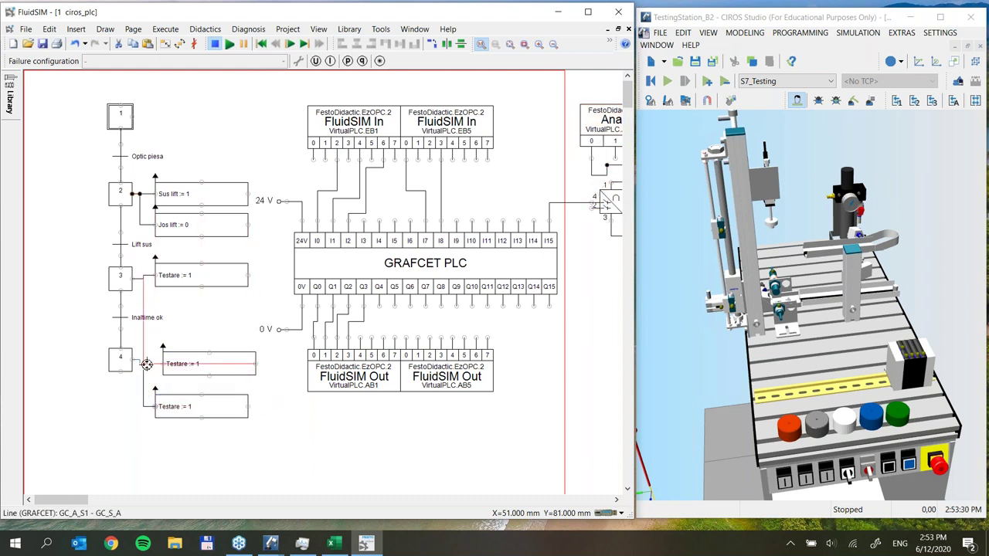
left_click(199, 365)
key("alt+Return")
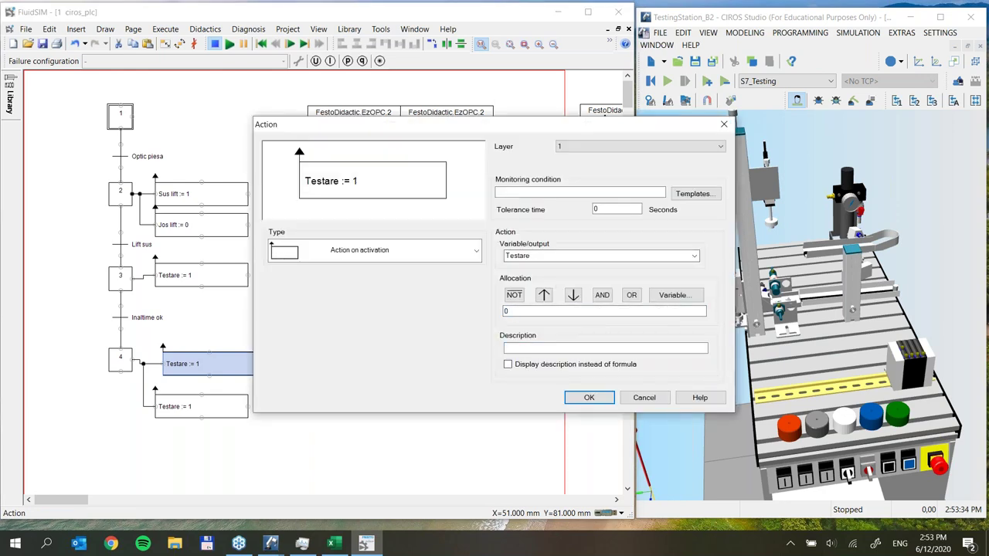
left_click(588, 397)
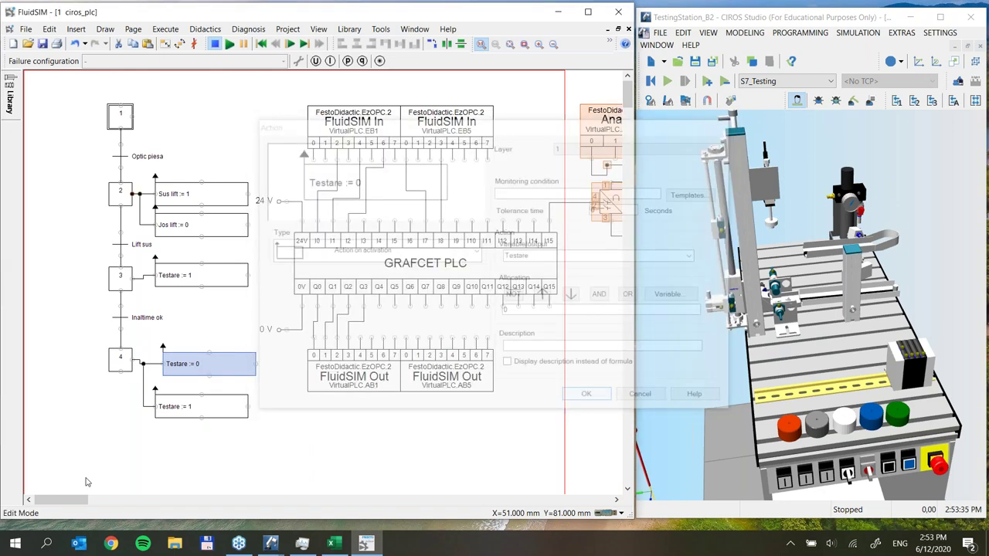
Change step 4's lower action to Evacuare := 1 and copy the Inaltime ok transition below step 4
double_click(191, 410)
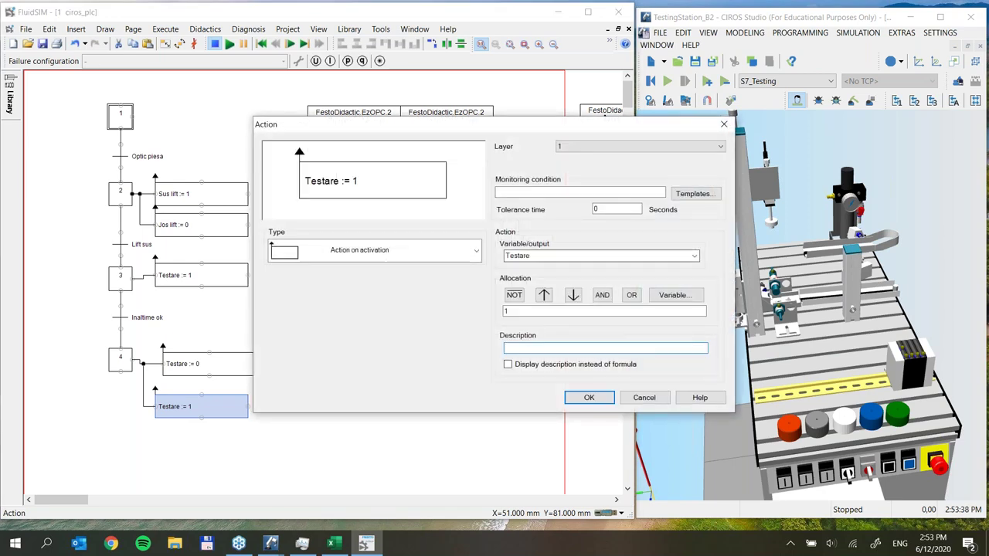
left_click(695, 258)
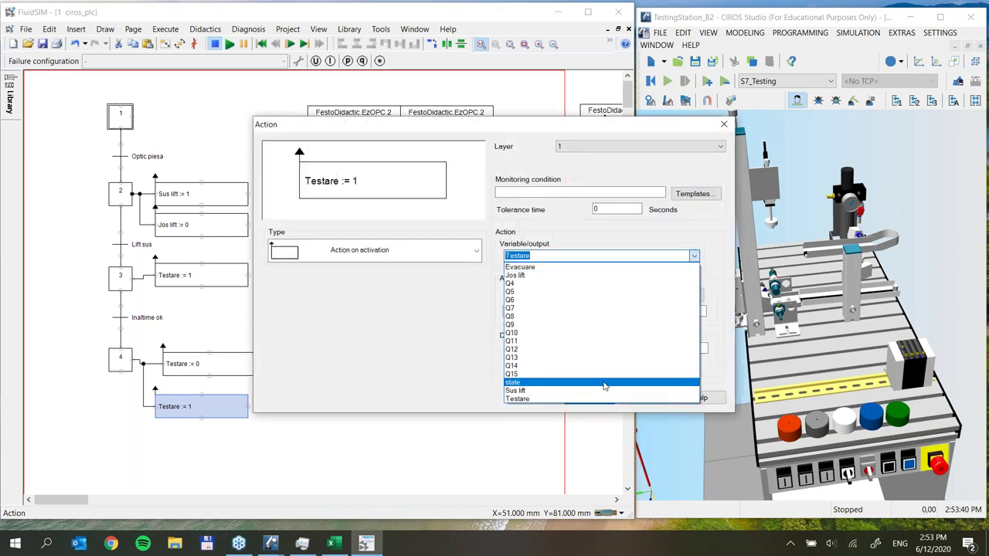
left_click(564, 268)
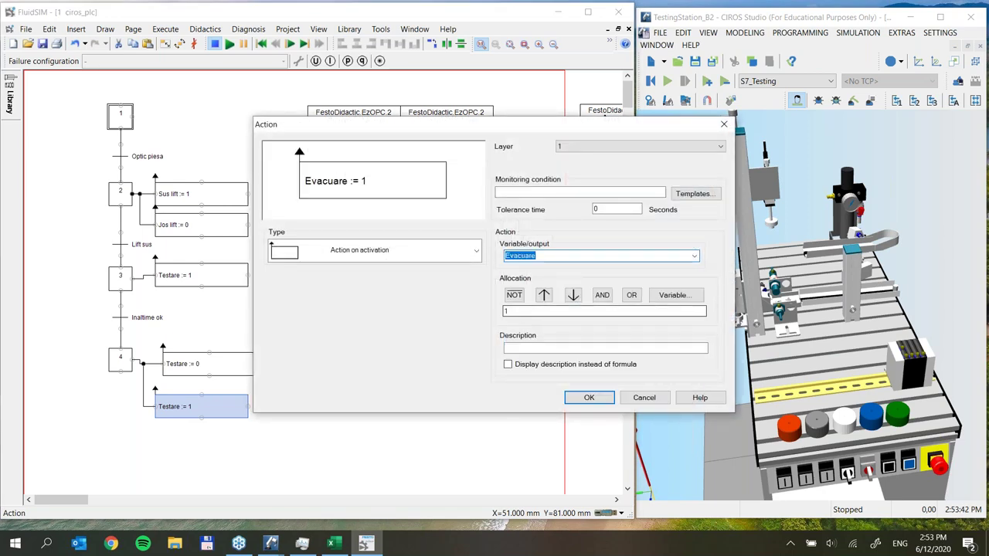
left_click(589, 397)
left_click(119, 318)
left_click_drag(118, 318, 118, 437)
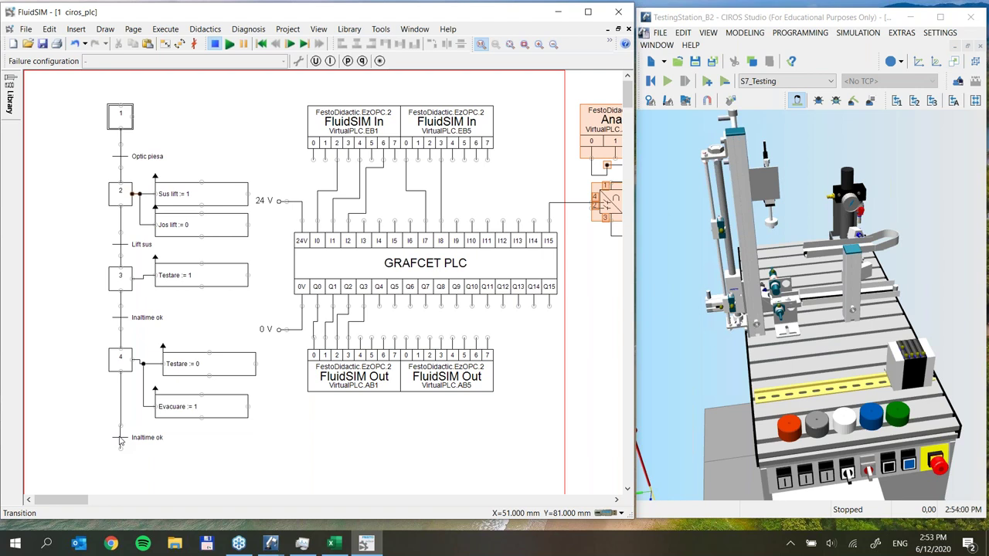
Replace the bottom transition's condition with Testare extins
double_click(120, 438)
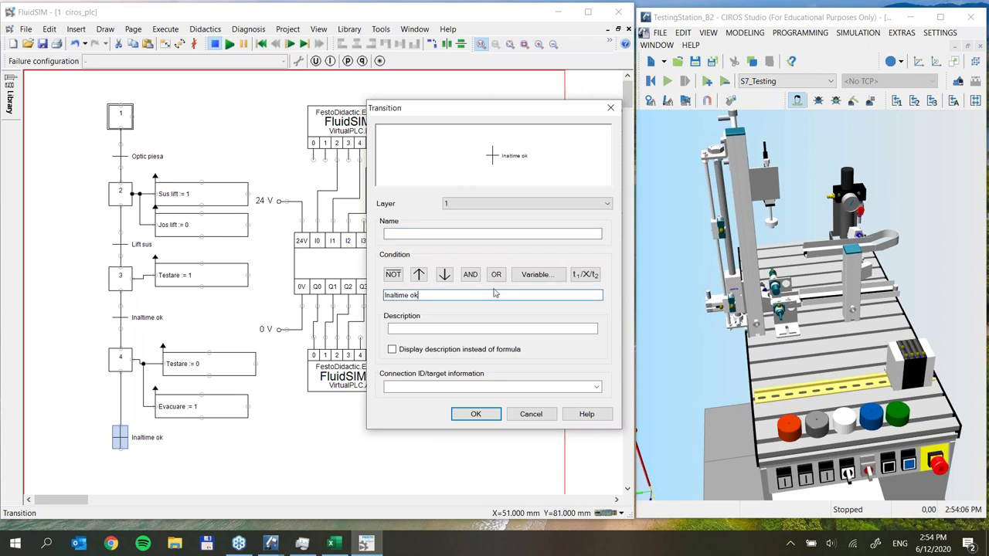
key("ctrl+a")
key("BackSpace")
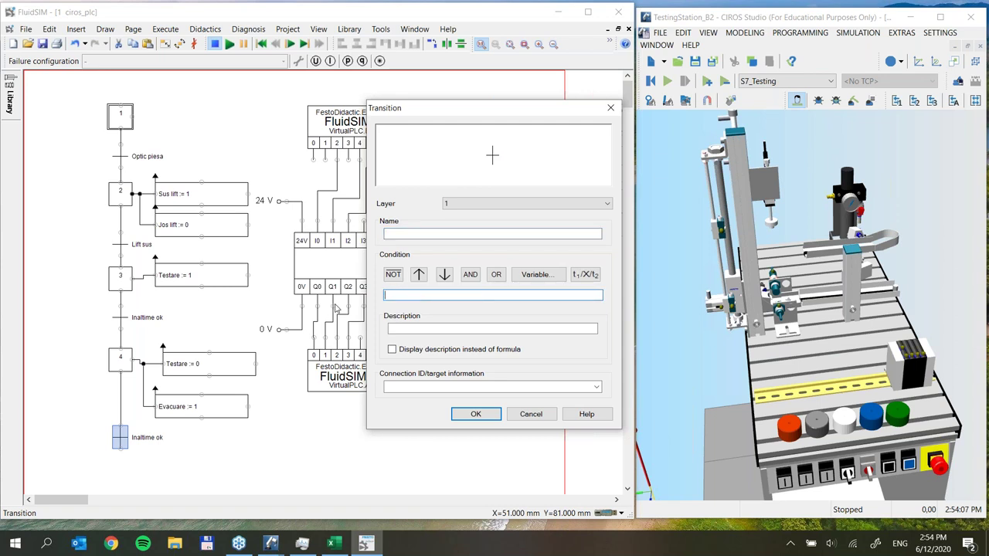
left_click(536, 275)
left_click_drag(601, 214, 608, 295)
left_click(417, 282)
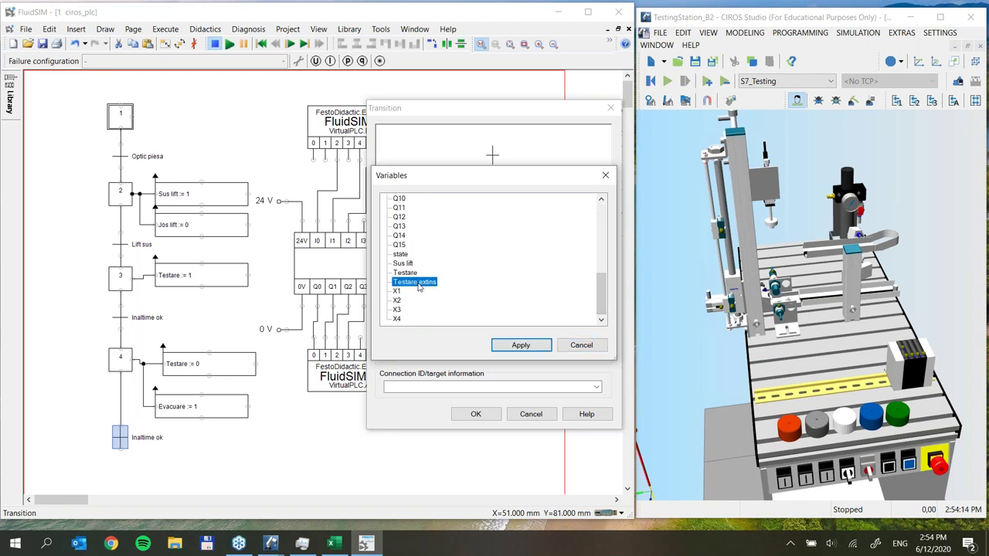
left_click(517, 346)
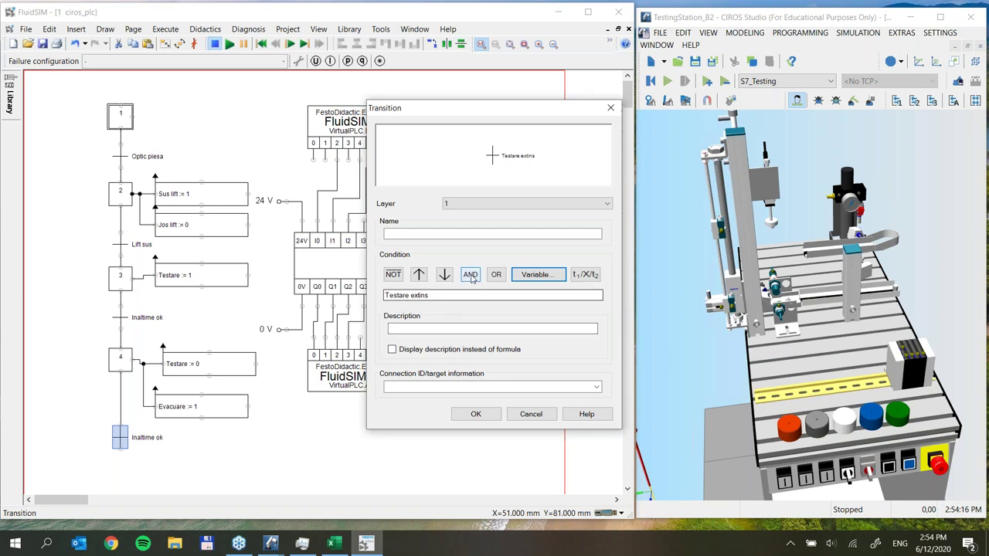
Try adding AND NOT to the condition, then discard the transition changes
left_click(470, 275)
left_click(393, 275)
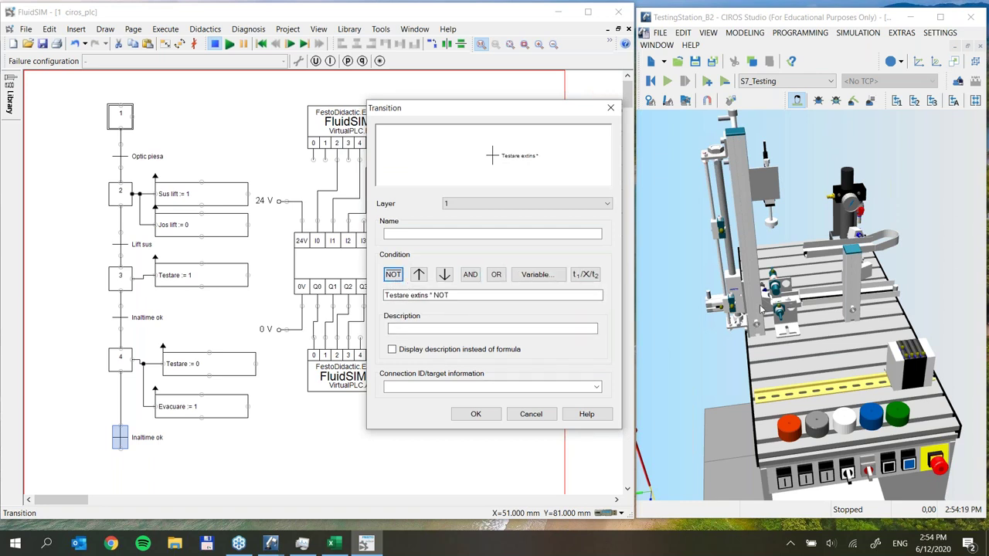
left_click(536, 274)
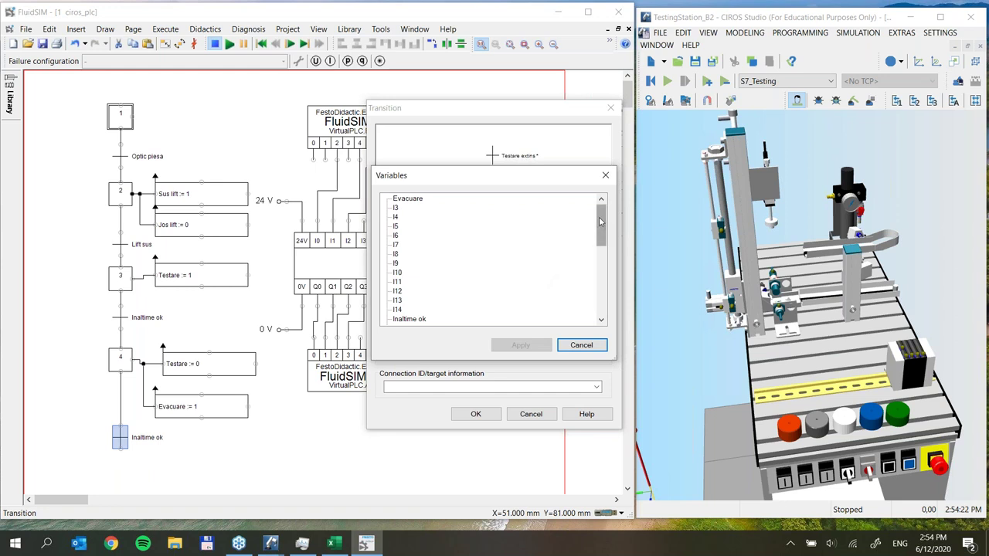
left_click_drag(601, 230, 586, 311)
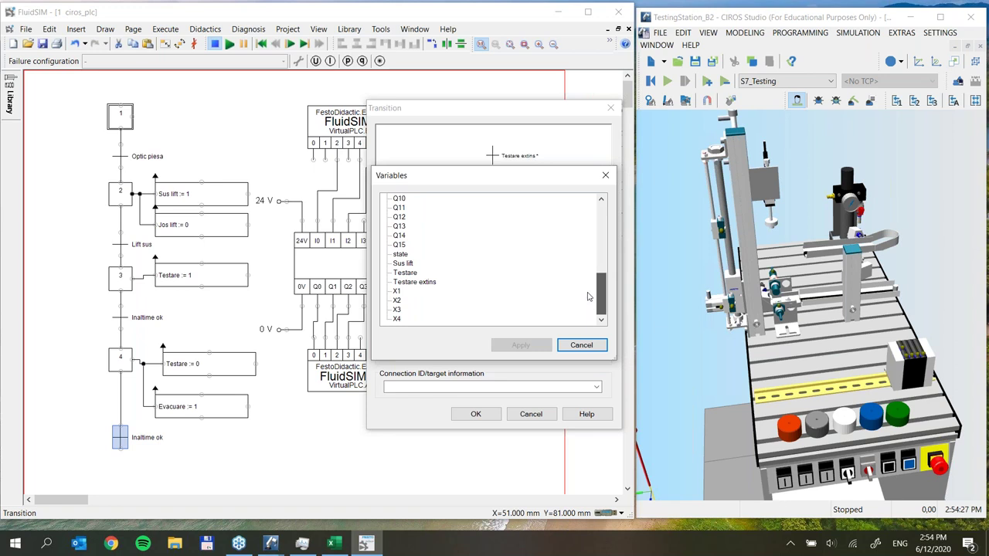
left_click_drag(587, 296, 595, 259)
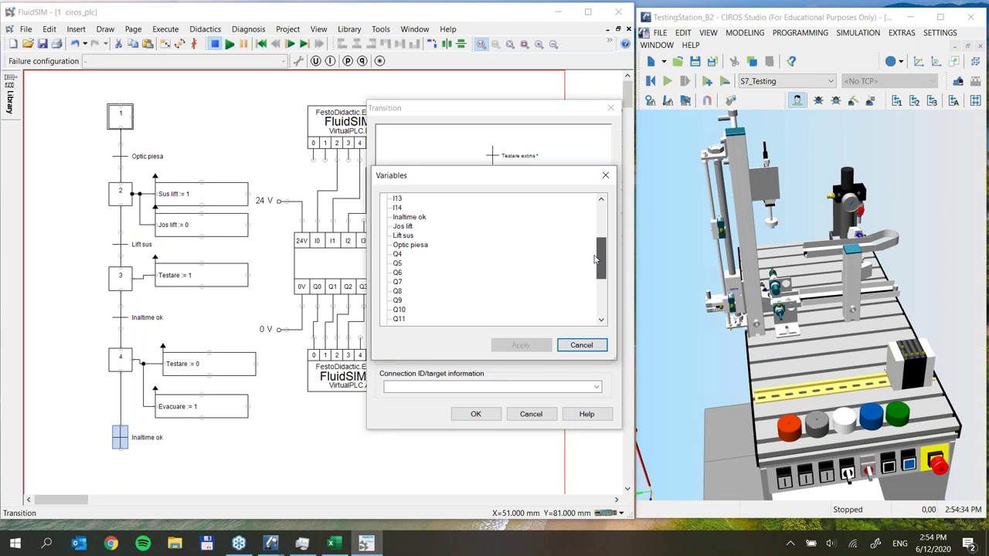
left_click_drag(595, 260, 587, 319)
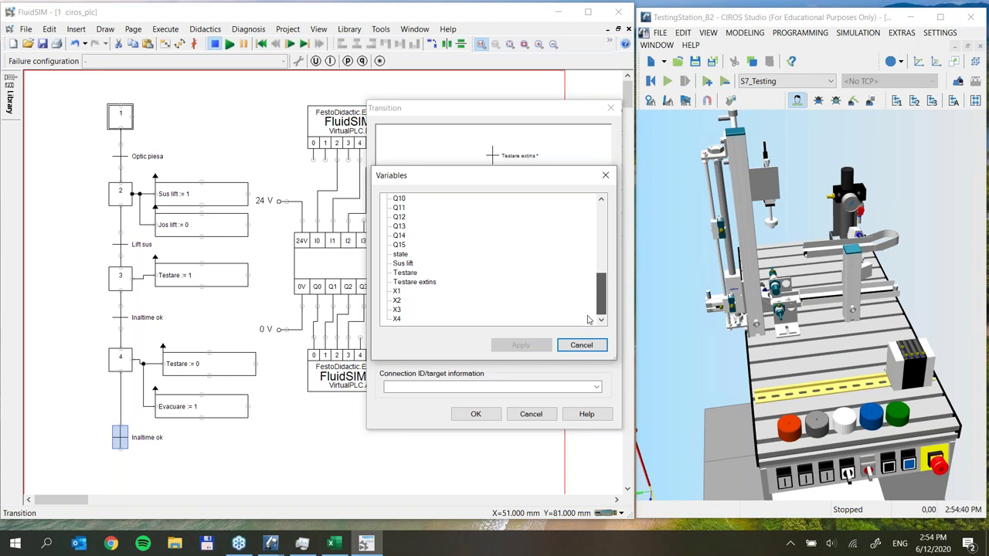
left_click(580, 346)
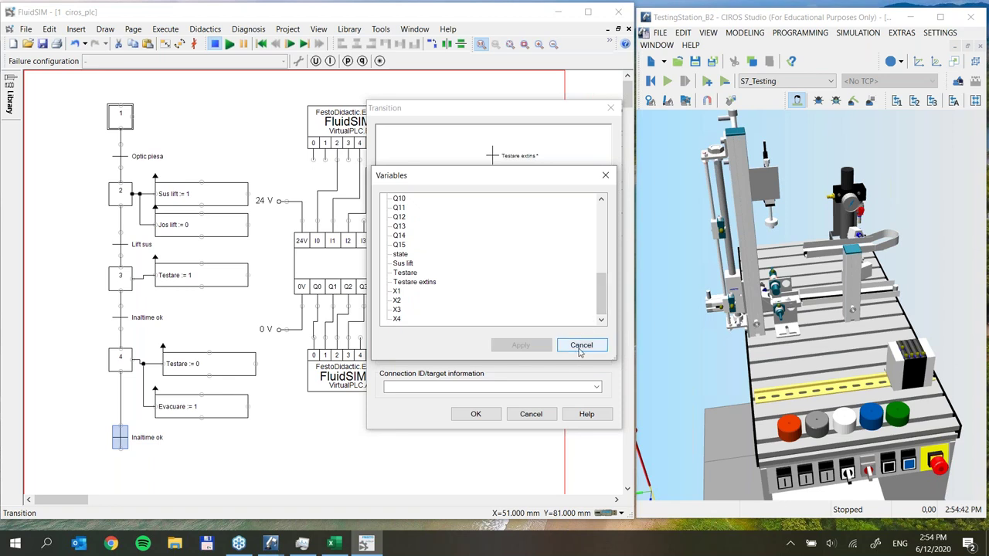
left_click(531, 416)
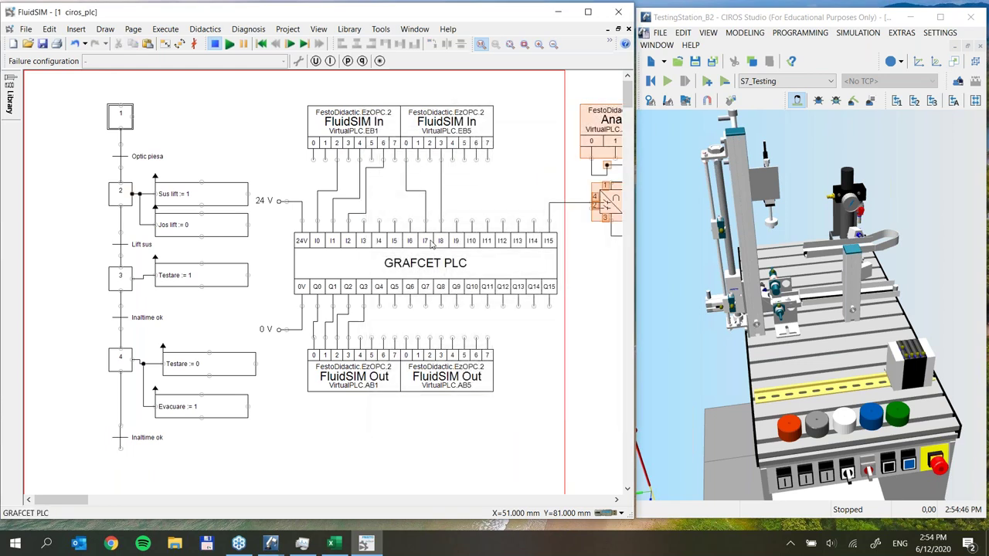
Append input I7 so the bottom transition reads Inaltime ok*I7
mouse_move(429, 243)
double_click(120, 437)
left_click(441, 296)
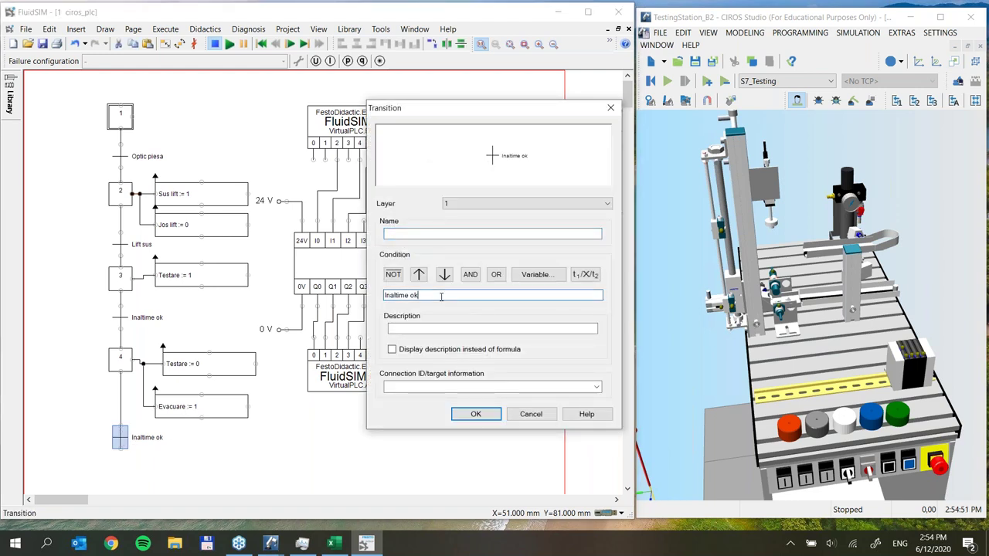
left_click(535, 274)
double_click(395, 245)
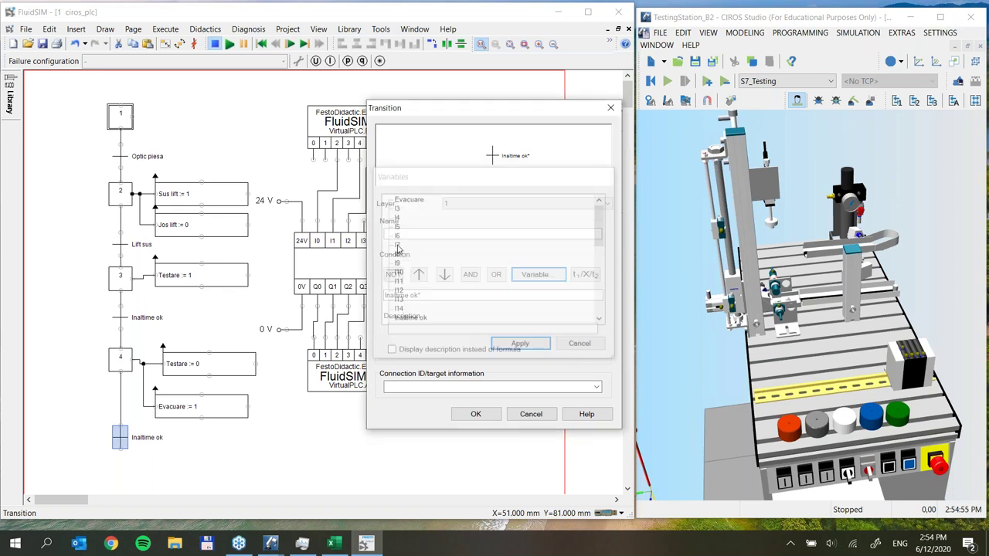
left_click(325, 489)
key("Return")
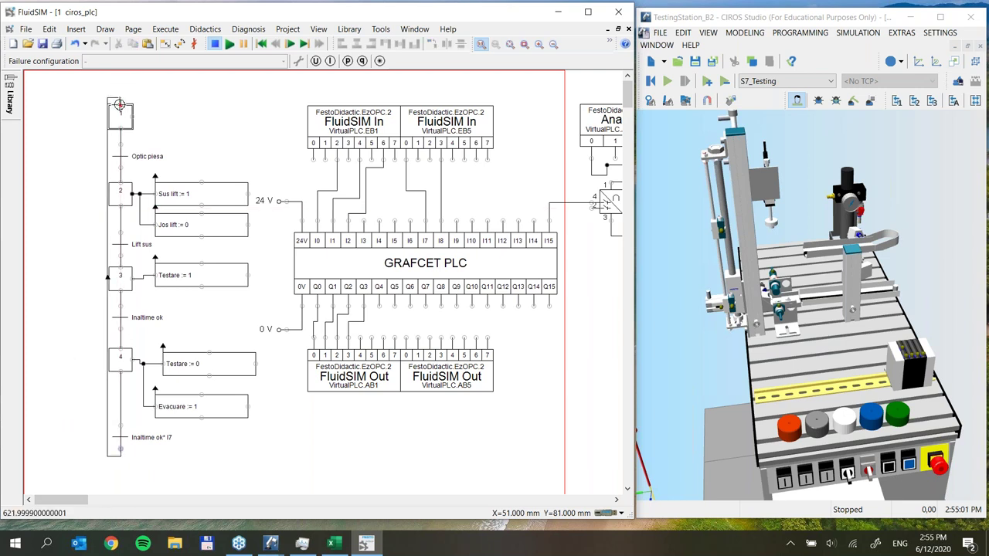
Reroute the return line to step 1 further left of the chart
left_click_drag(108, 139, 78, 139)
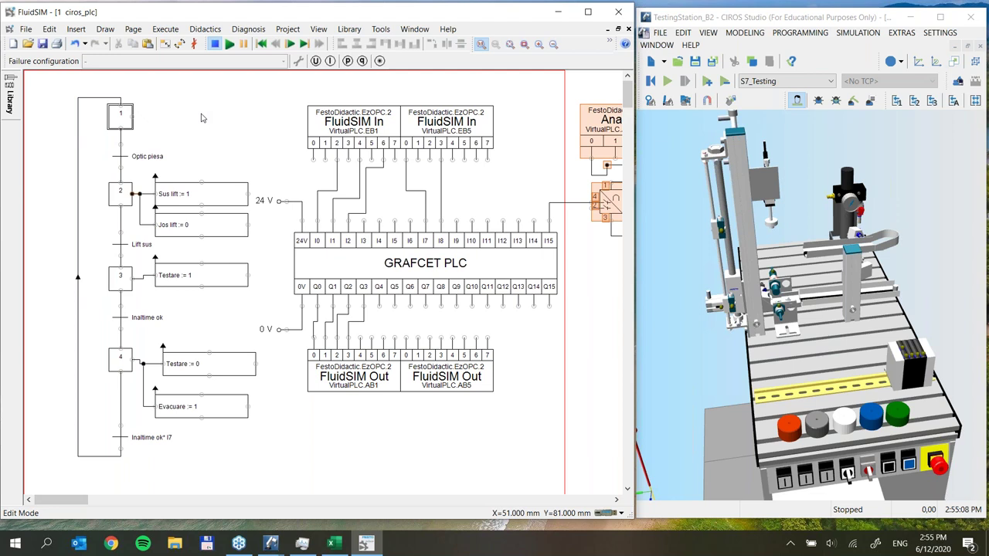
Start the TestingStation_B2 simulation in CIROS Studio
left_click(670, 82)
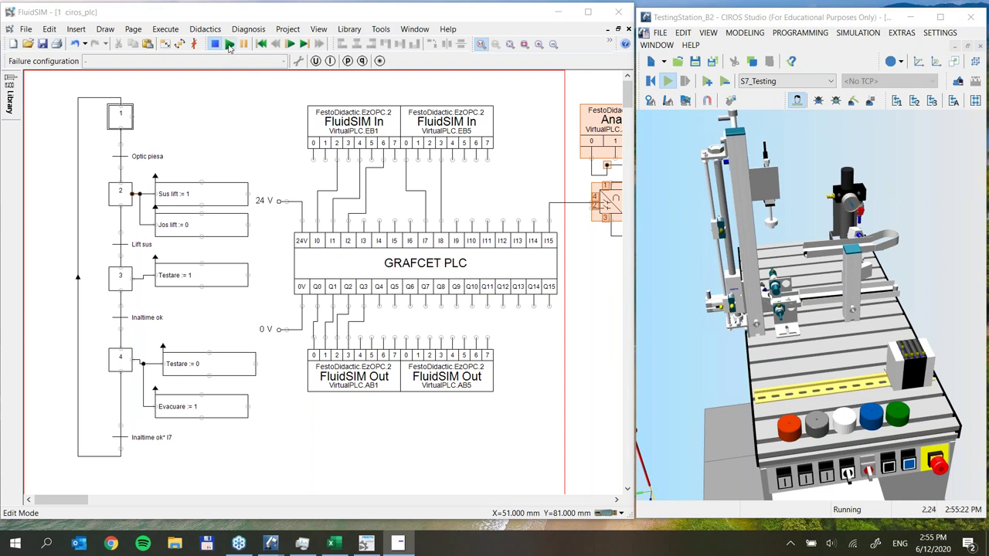
left_click(229, 45)
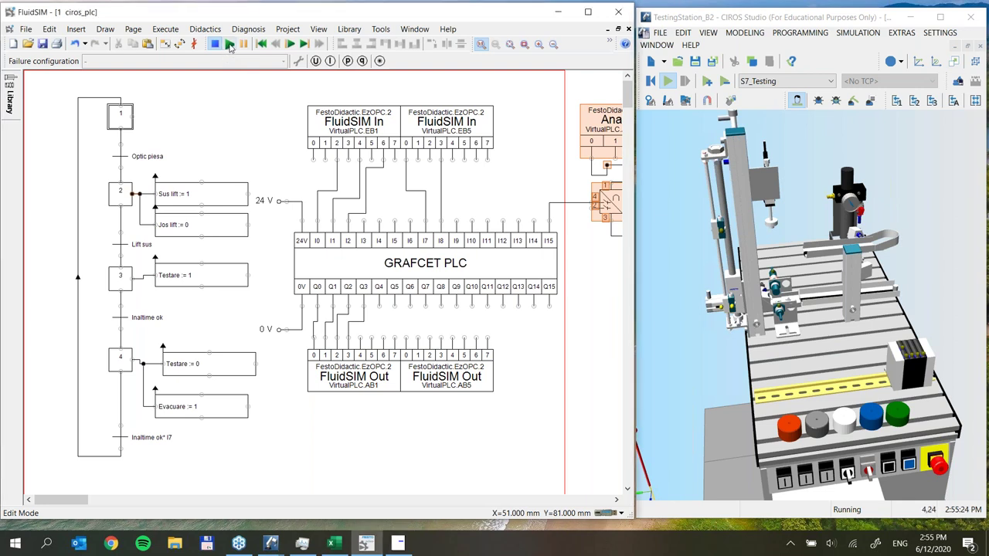
left_click(230, 45)
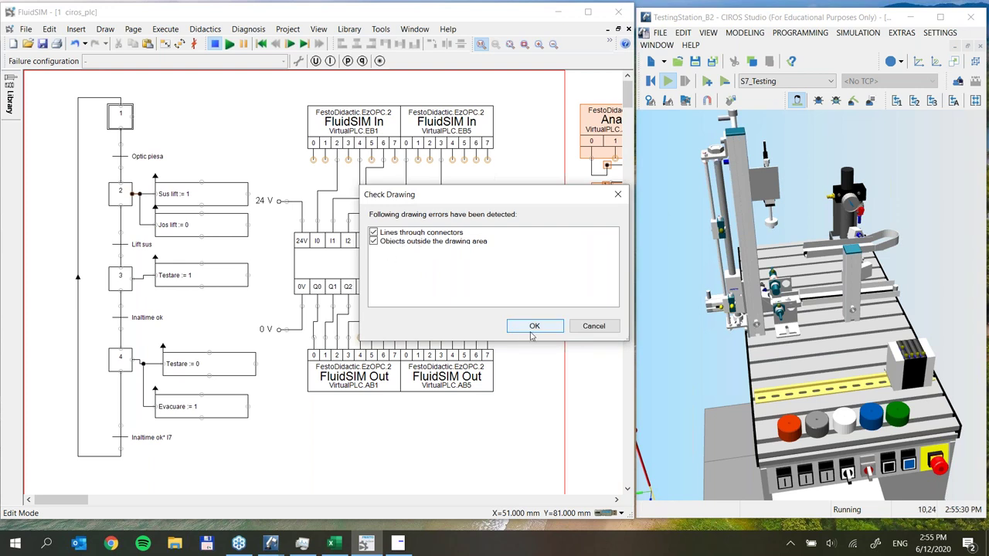
left_click(532, 328)
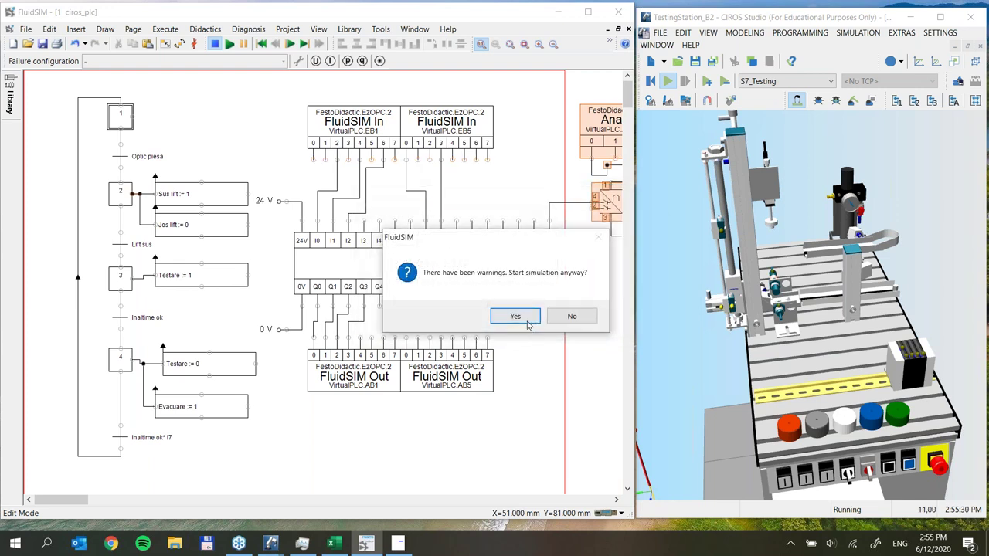
left_click(515, 317)
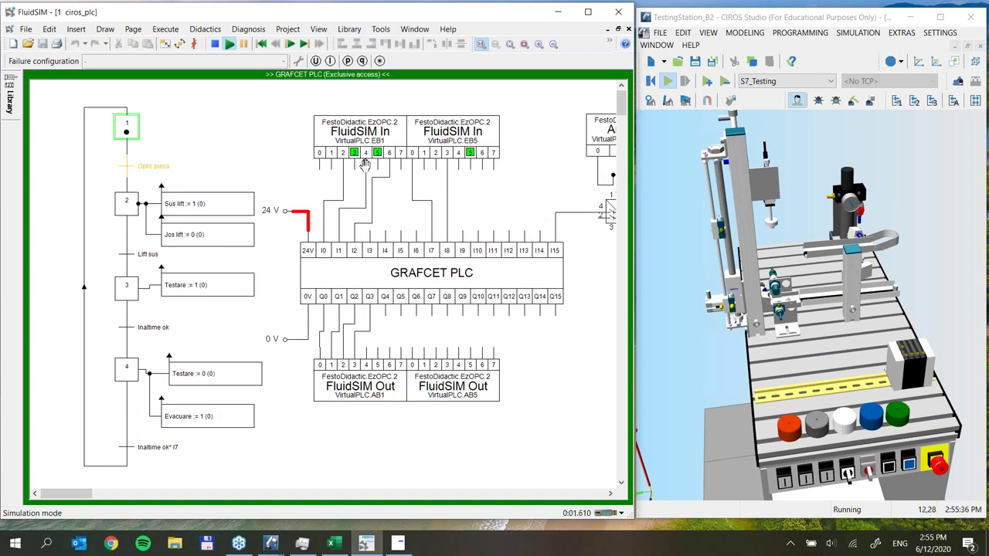
left_click(789, 432)
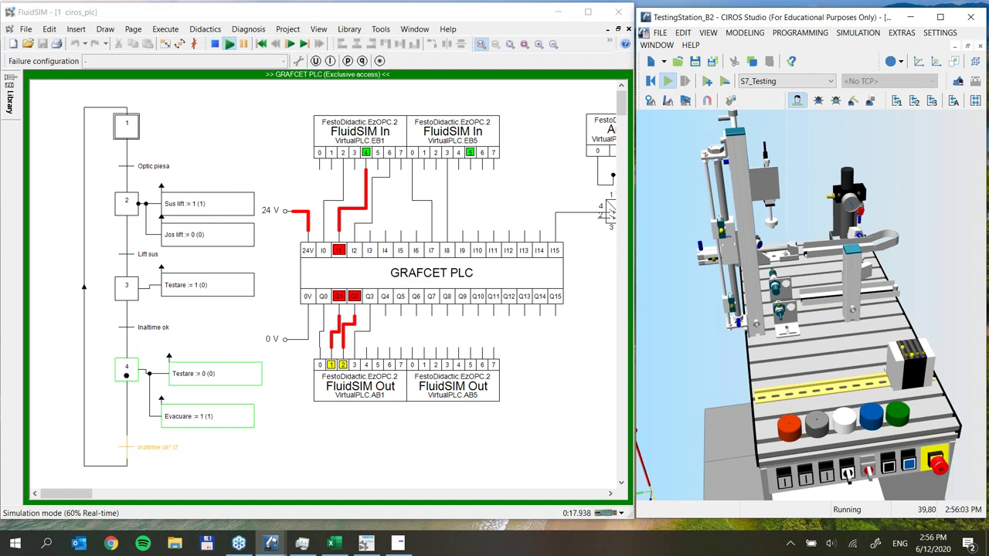
left_click(786, 481)
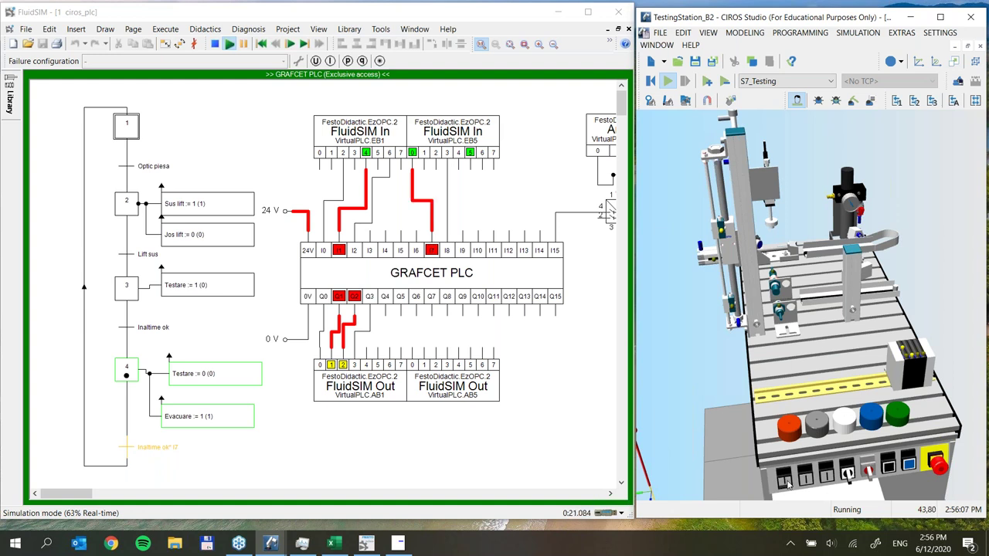
left_click(786, 481)
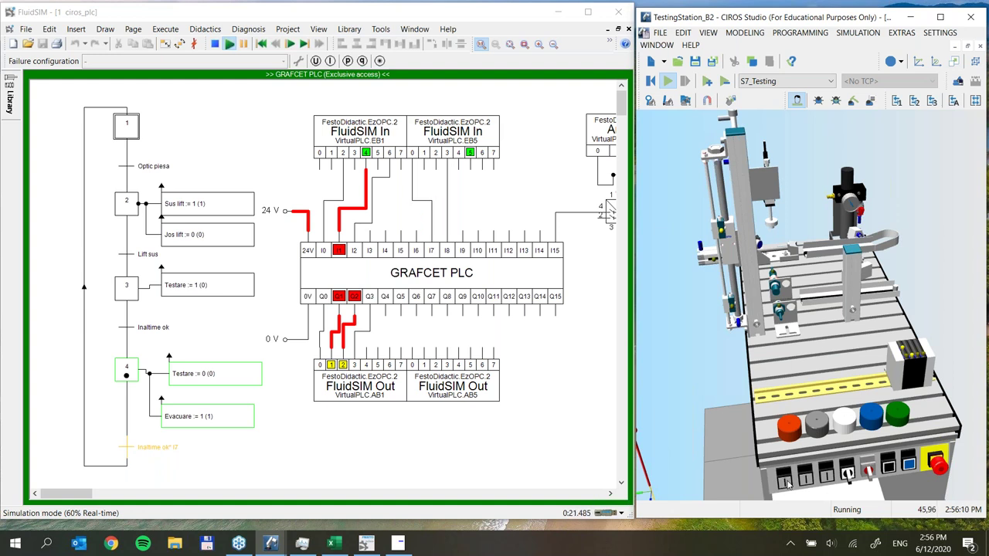
left_click(785, 481)
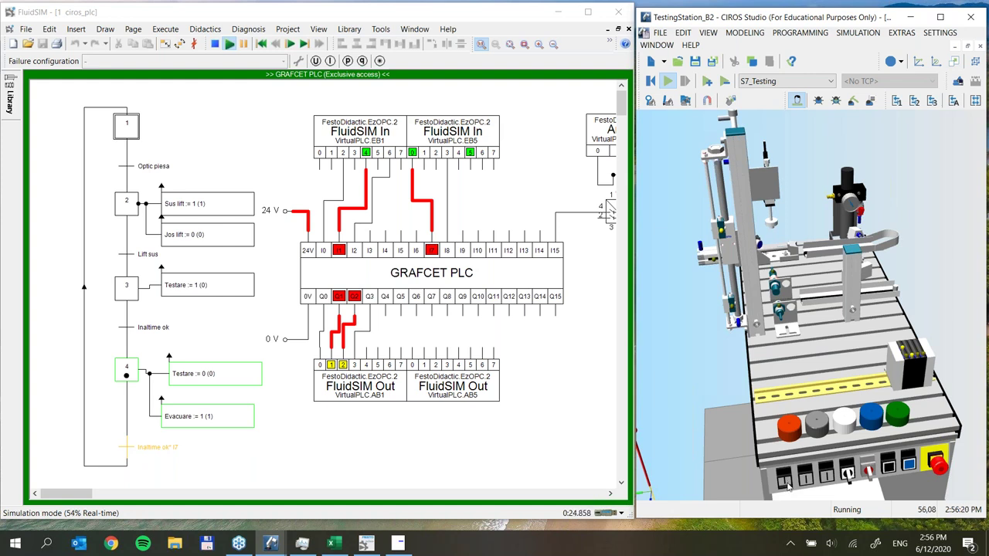
left_click(786, 481)
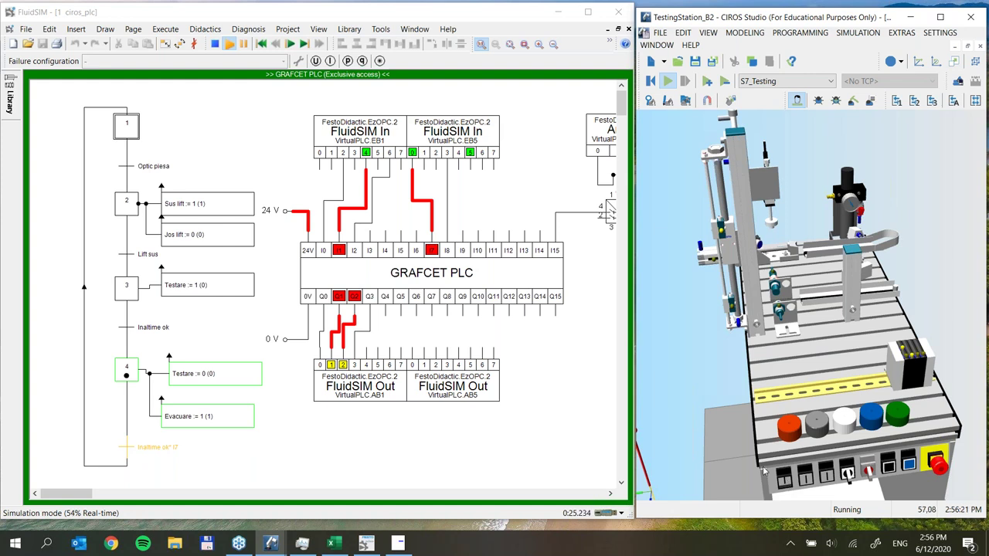
Stop the simulation and change the bottom transition's condition to Lift sus*I7
left_click(216, 44)
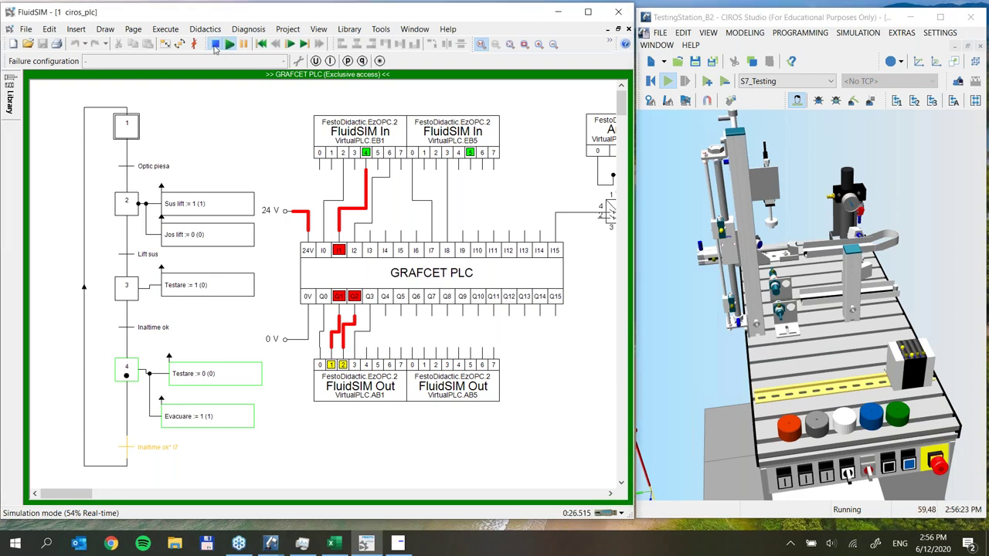
double_click(120, 438)
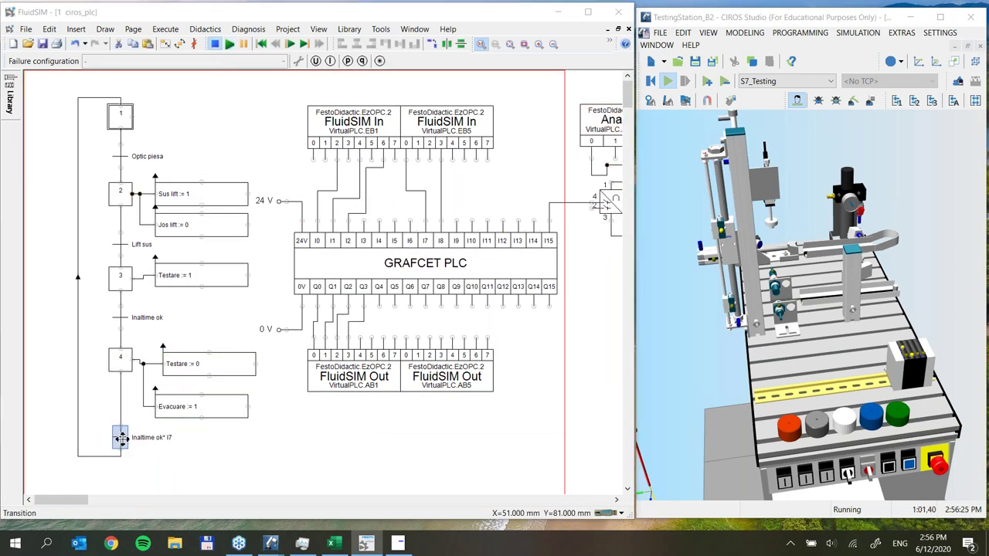
left_click_drag(417, 295, 384, 295)
key("BackSpace")
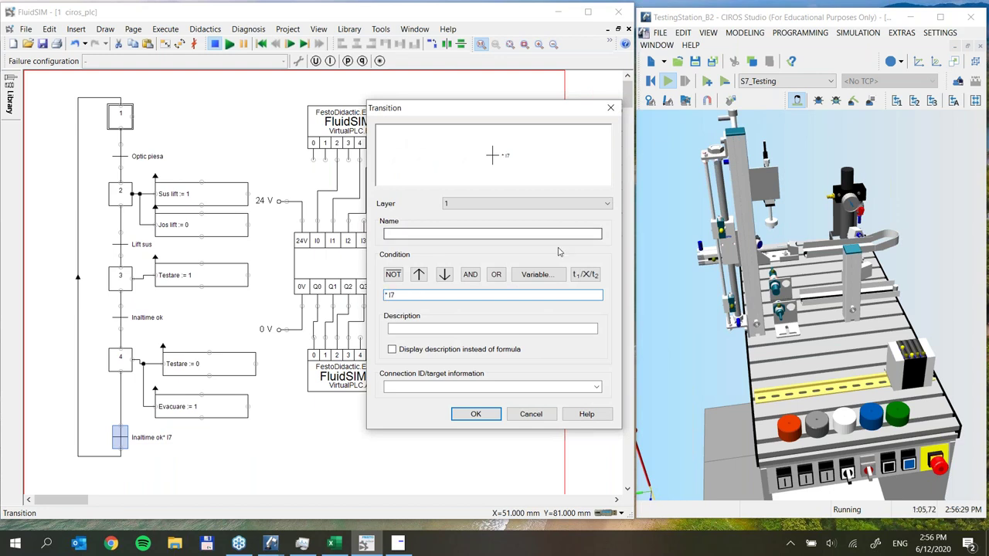
left_click(558, 274)
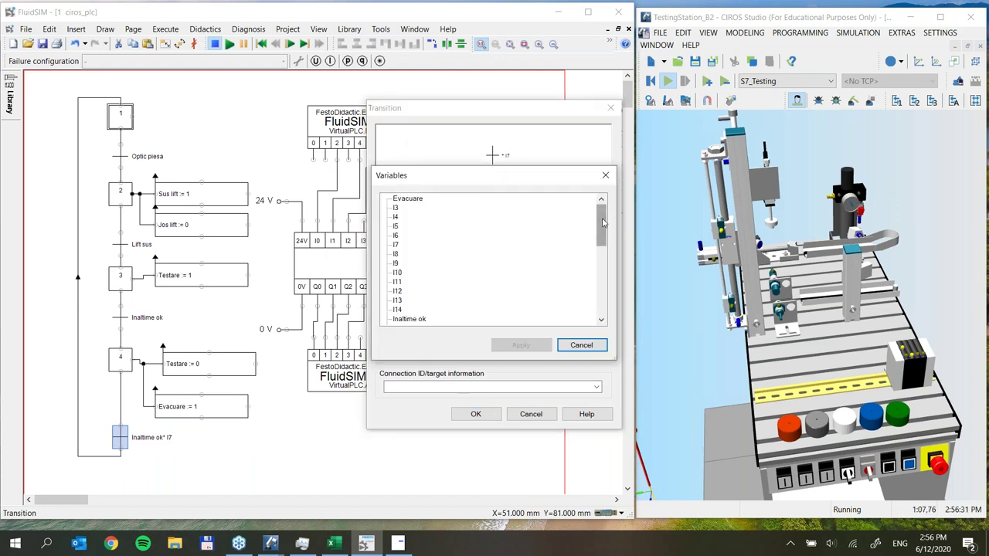
left_click_drag(602, 222, 600, 228)
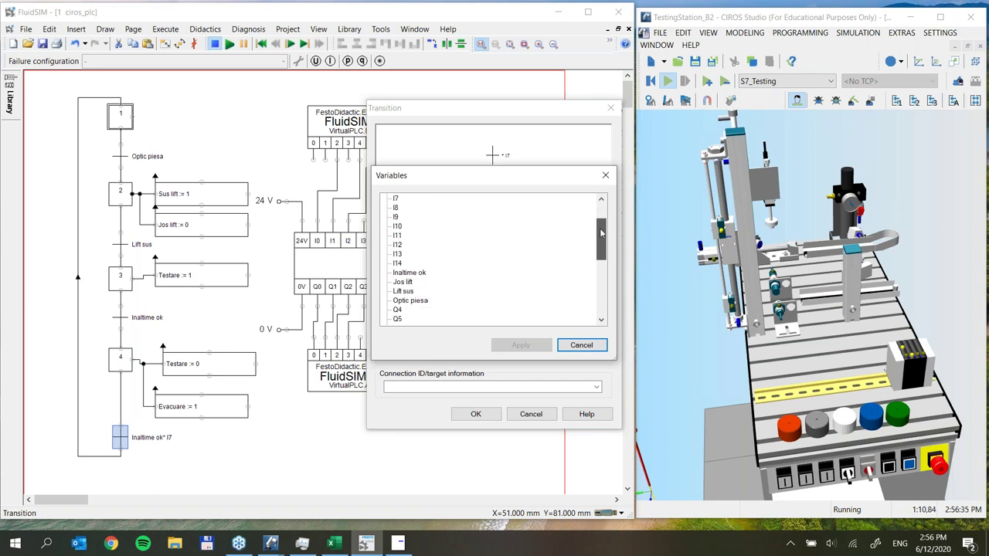
left_click(403, 292)
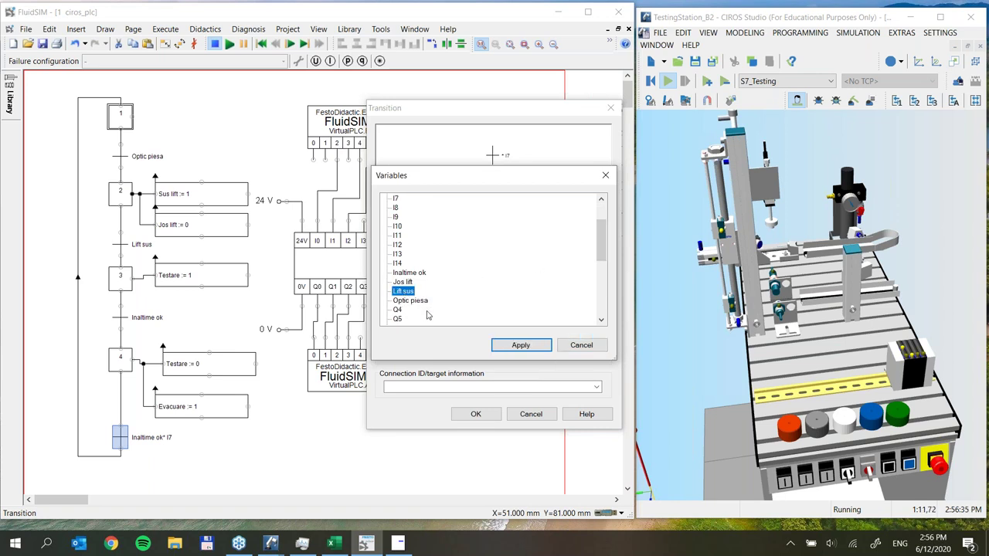
left_click(516, 350)
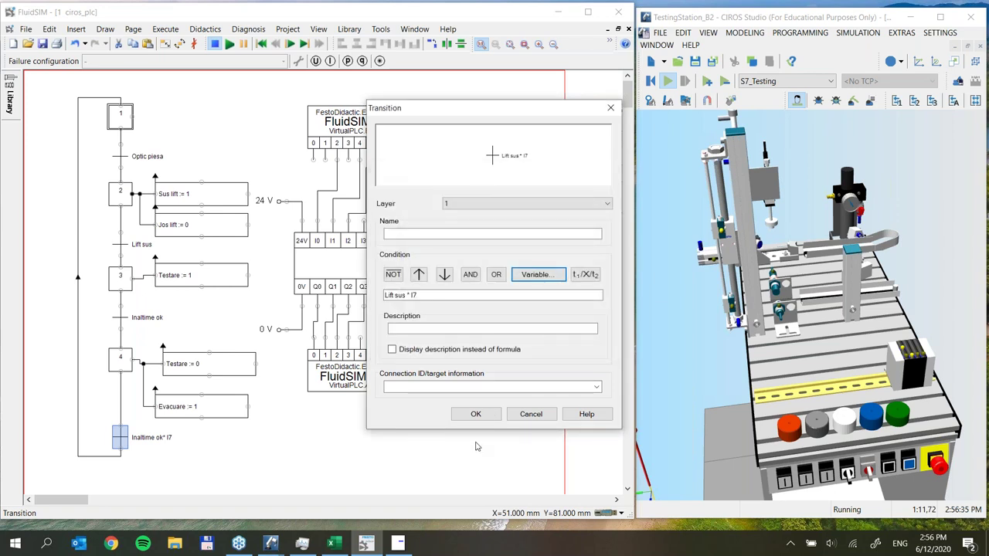
left_click(476, 414)
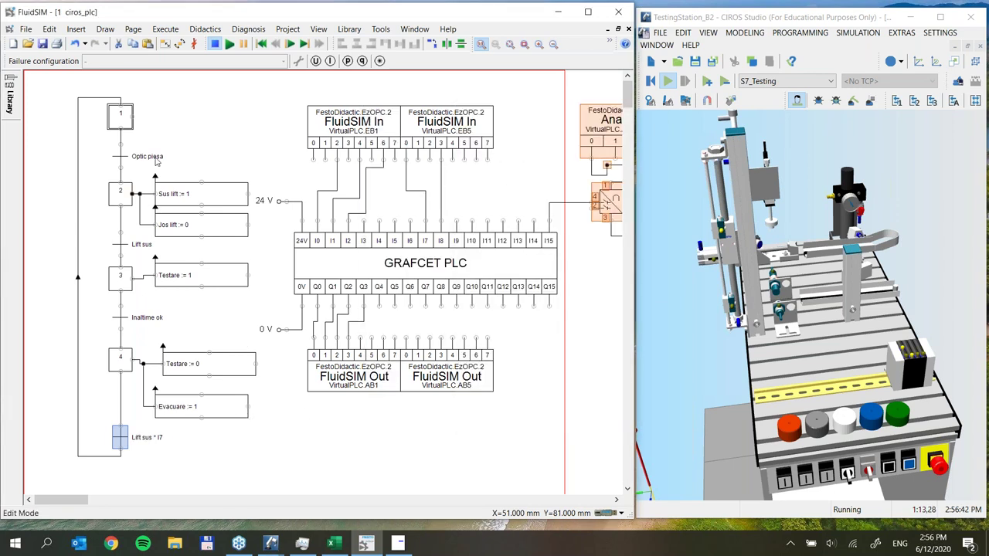
left_click(182, 199)
Move the Sus lift action beside step 1, duplicate it, and set the original to Sus lift := 0
left_click_drag(182, 199, 172, 82)
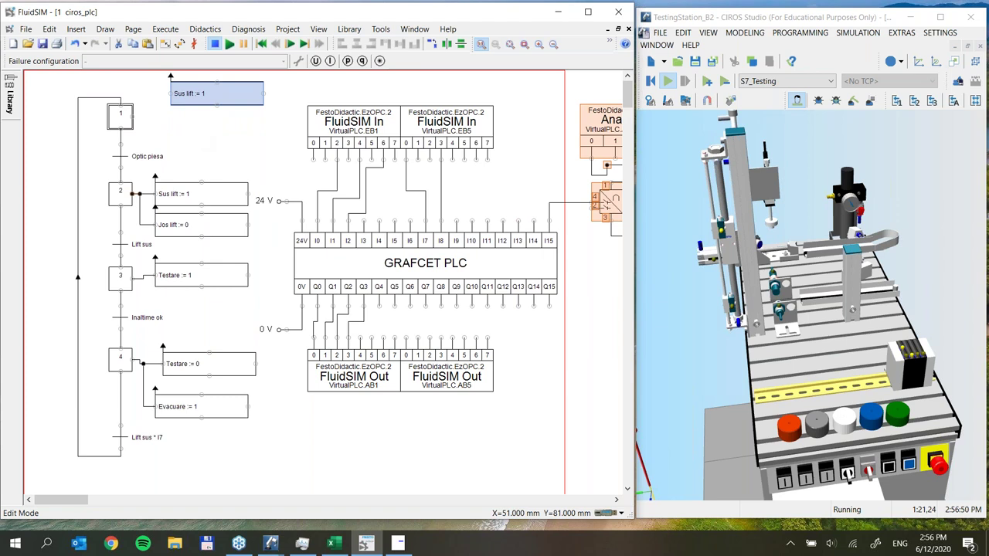
key("ctrl+v")
left_click_drag(198, 185, 172, 124)
left_click(141, 155)
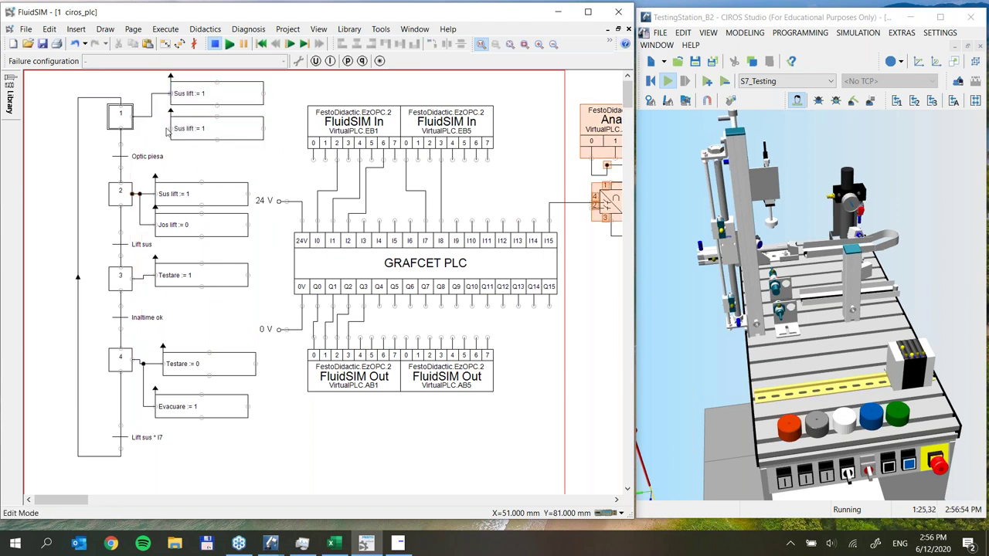
left_click_drag(170, 128, 146, 116)
double_click(207, 99)
left_click(531, 309)
key("ctrl+a")
type("0")
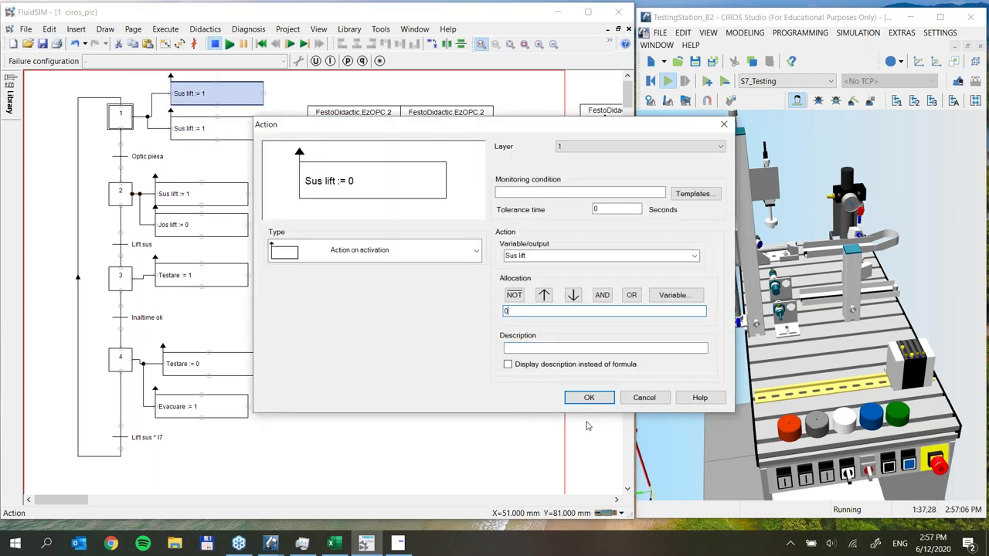
key("Return")
Change step 1's second action to Jos lift := 1
double_click(226, 132)
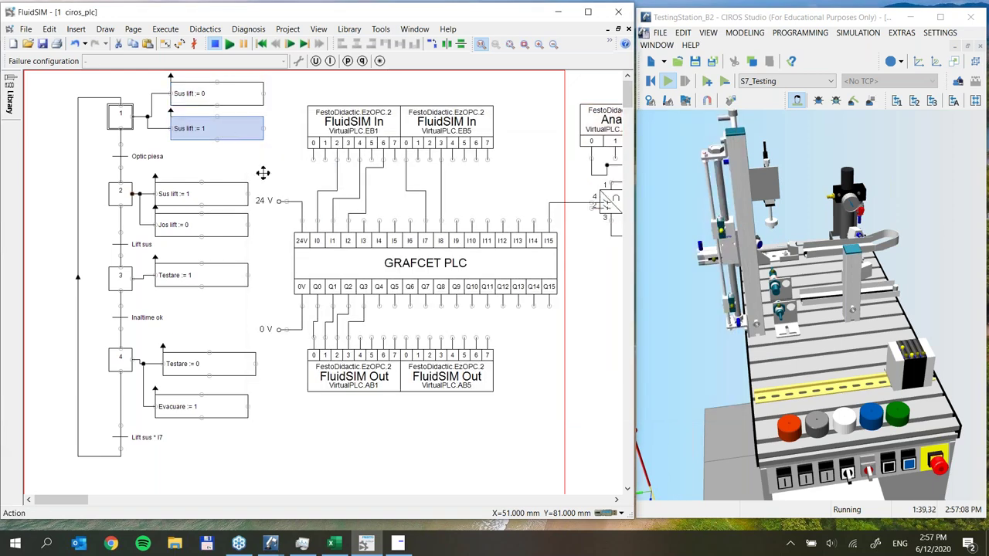
key("shift+Tab")
key("shift+Tab")
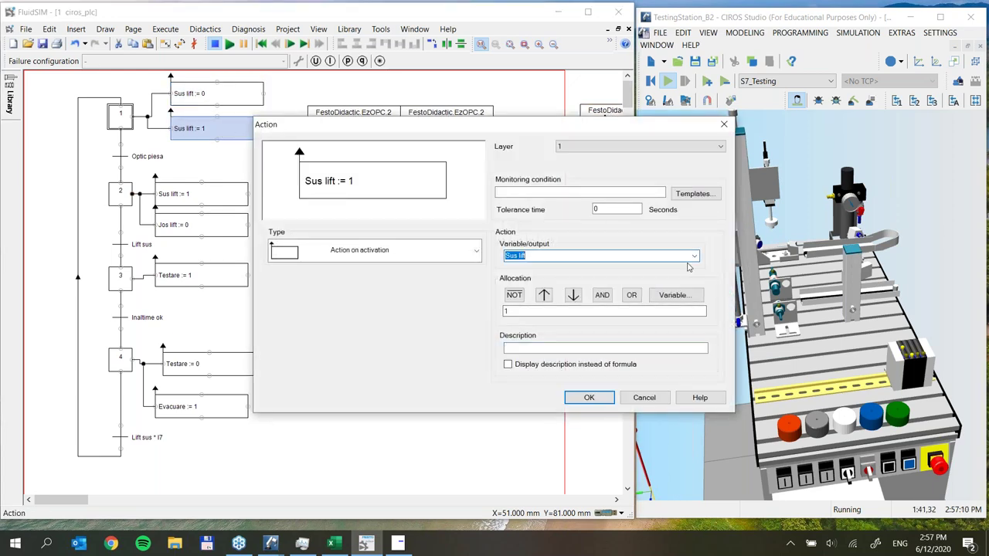
left_click(694, 256)
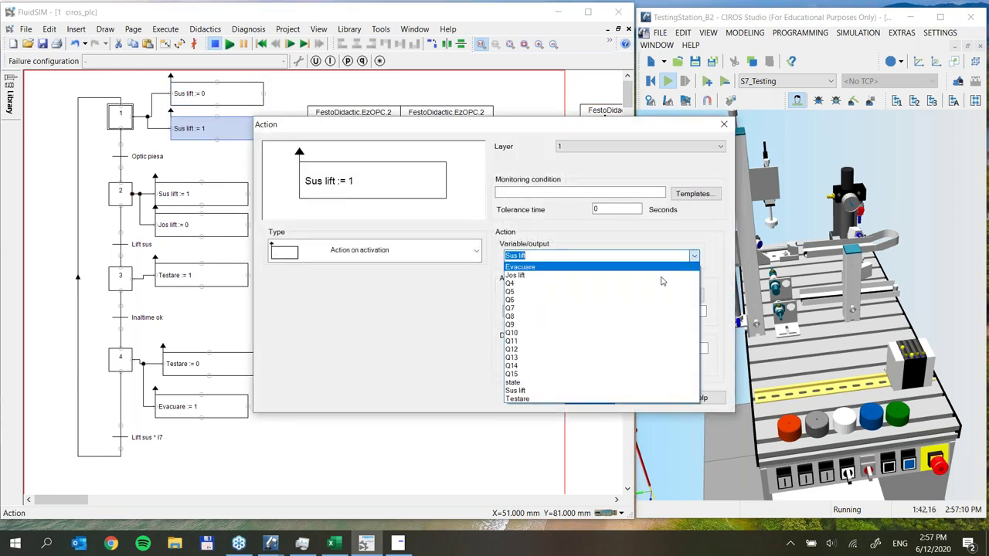
left_click(566, 276)
left_click(589, 398)
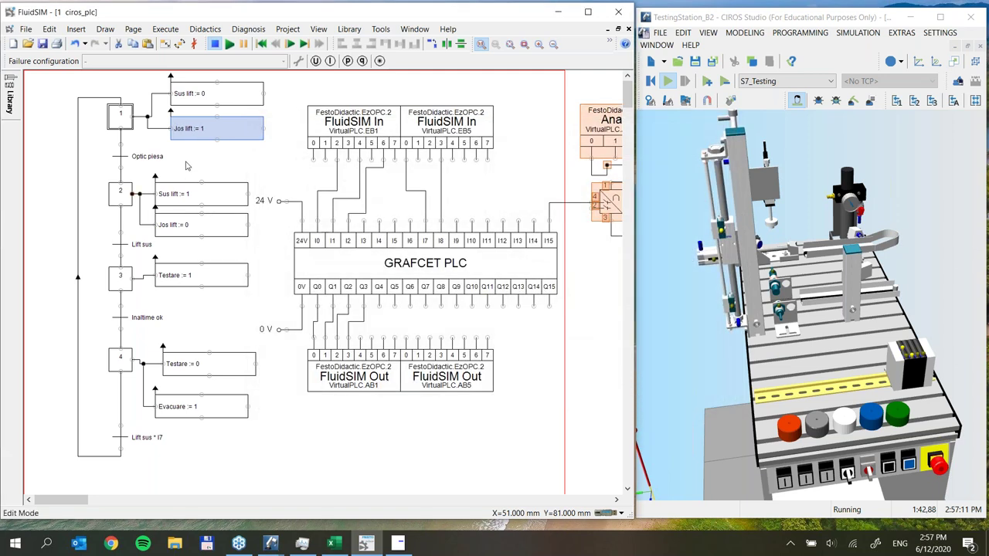
Add a third action to step 1 set to Evacuare := 0
mouse_move(223, 138)
left_mouse_down()
mouse_move(217, 157)
mouse_move(218, 141)
left_mouse_up()
left_click_drag(199, 147, 160, 133)
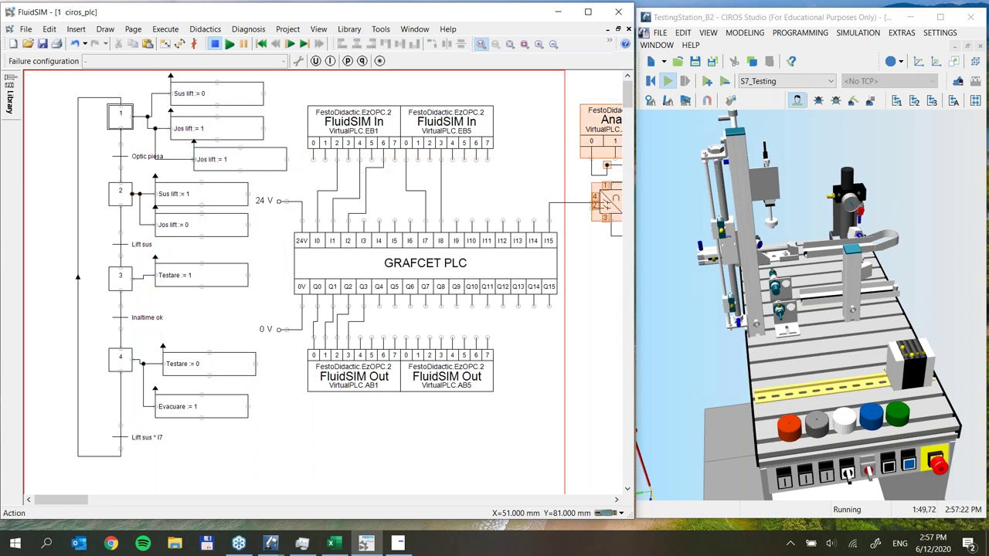
double_click(226, 162)
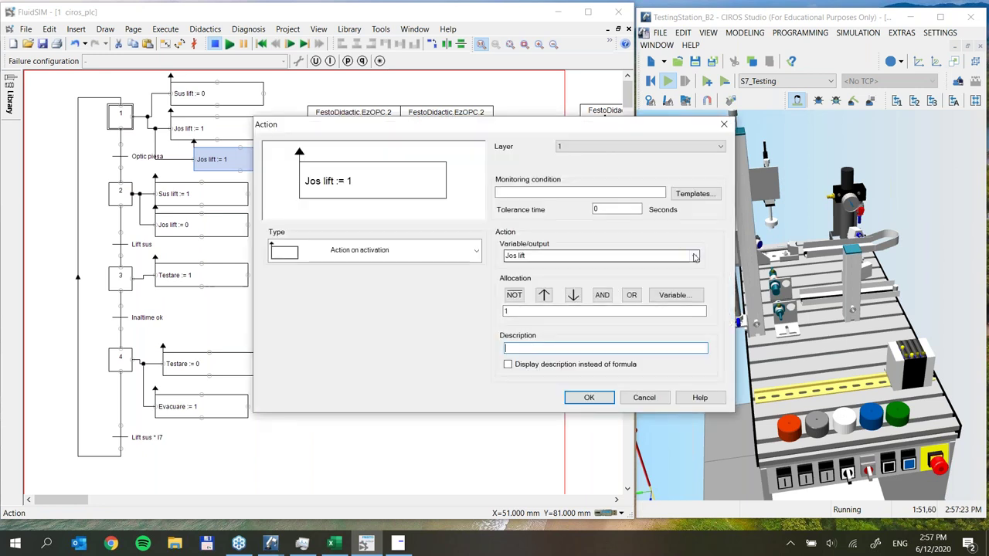
left_click(631, 257)
left_click(651, 267)
double_click(538, 311)
type("0")
left_click(585, 399)
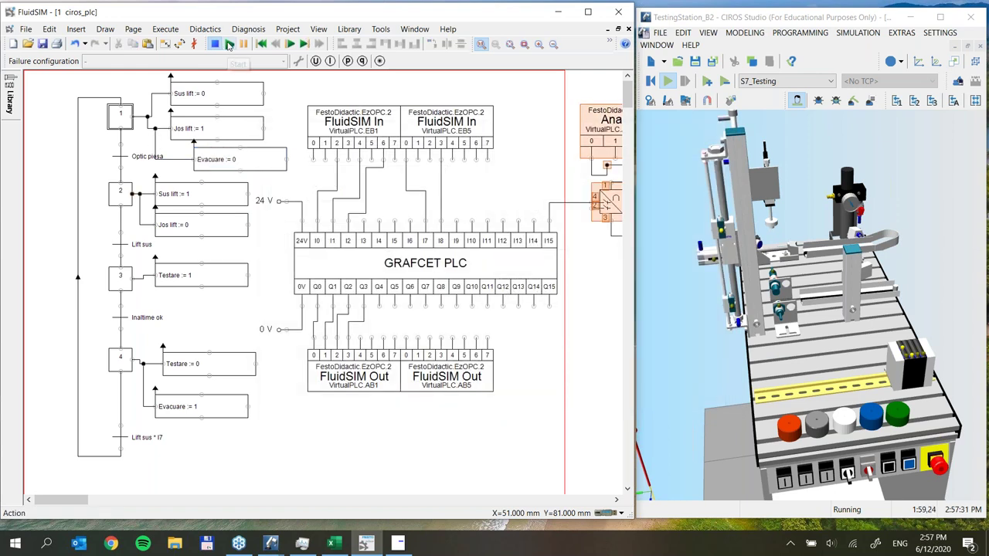
Start the FluidSIM simulation, accepting the drawing check warnings
left_click(230, 44)
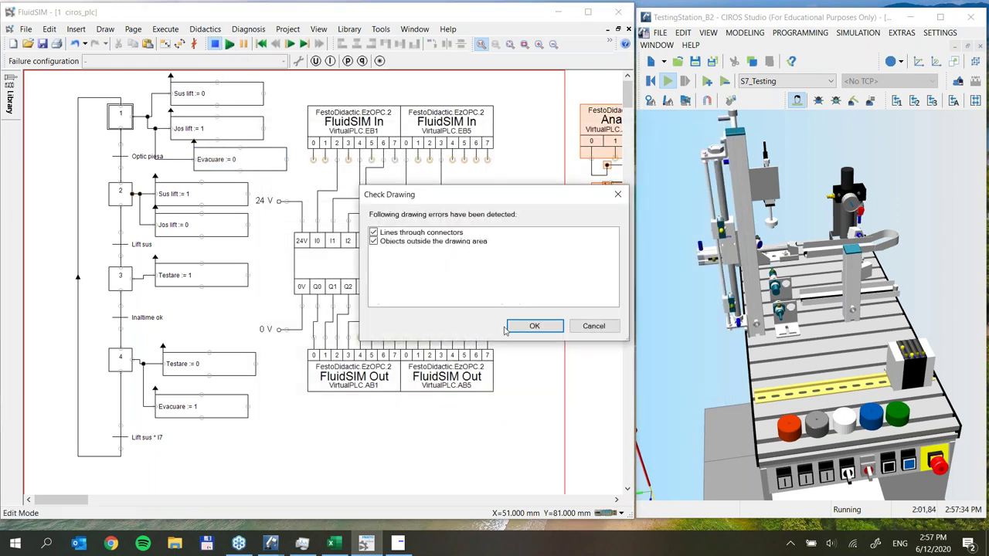
left_click(530, 328)
left_click(515, 317)
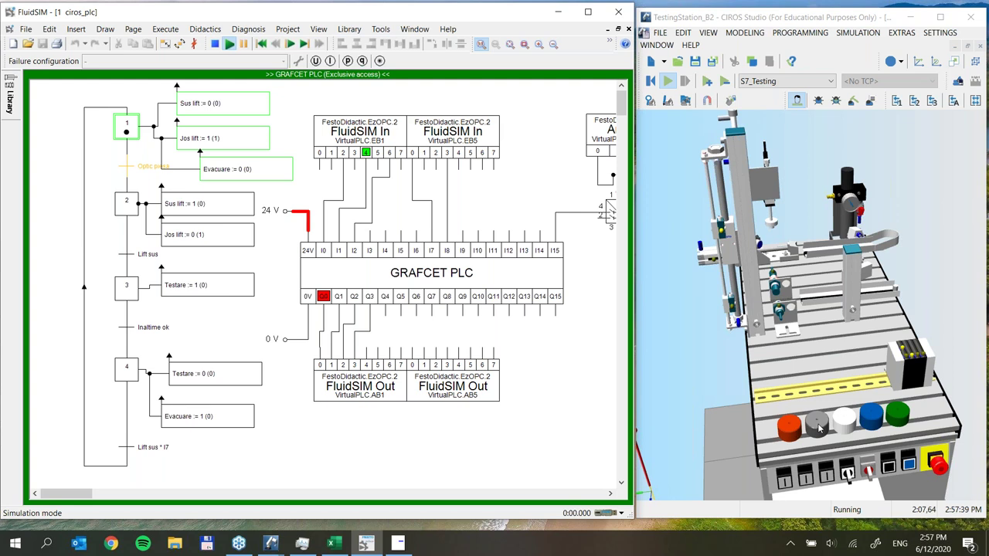
Restart the CIROS station and feed a white workpiece, signal I7, then feed a green one
left_click(819, 430)
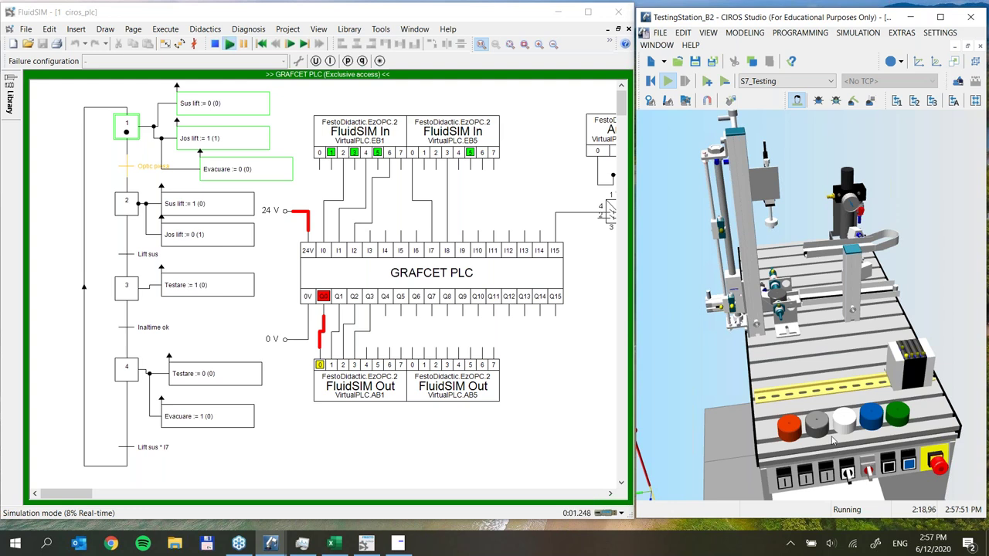
left_click(651, 81)
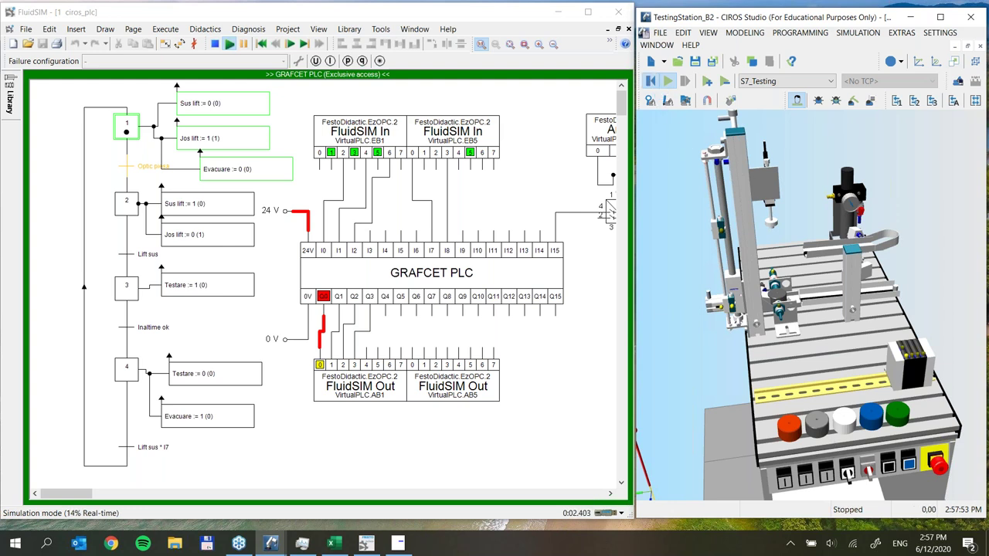
left_click(667, 81)
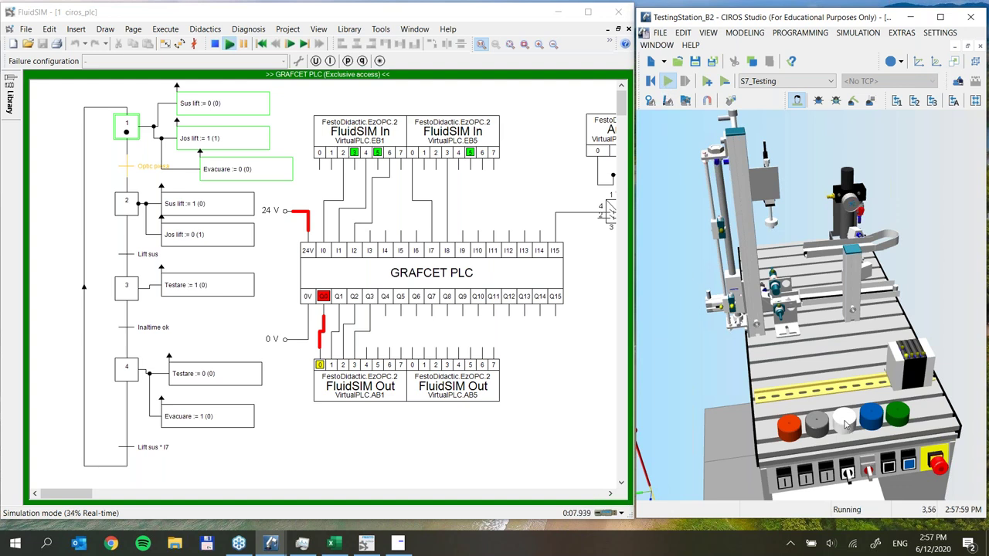
left_click(846, 424)
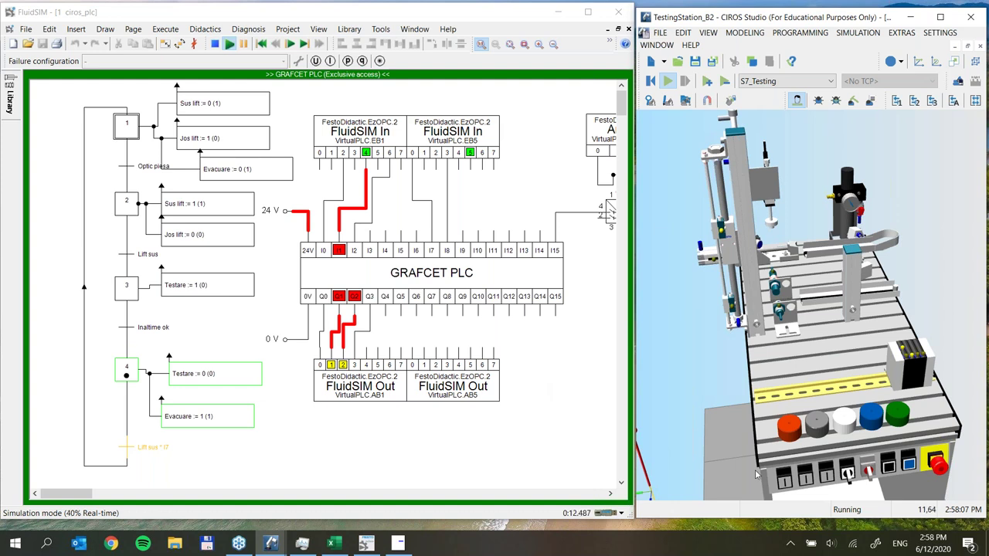
left_click(785, 484)
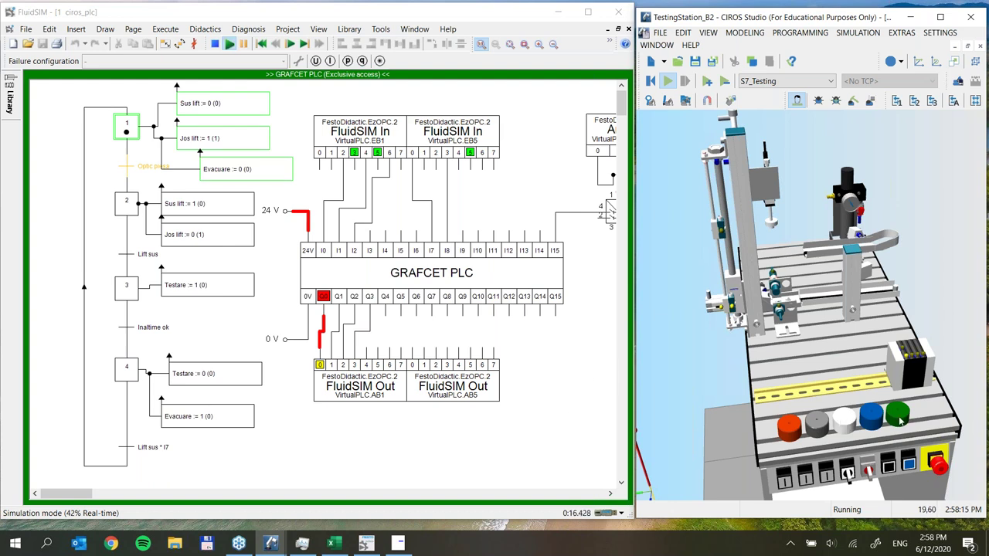
left_click(899, 418)
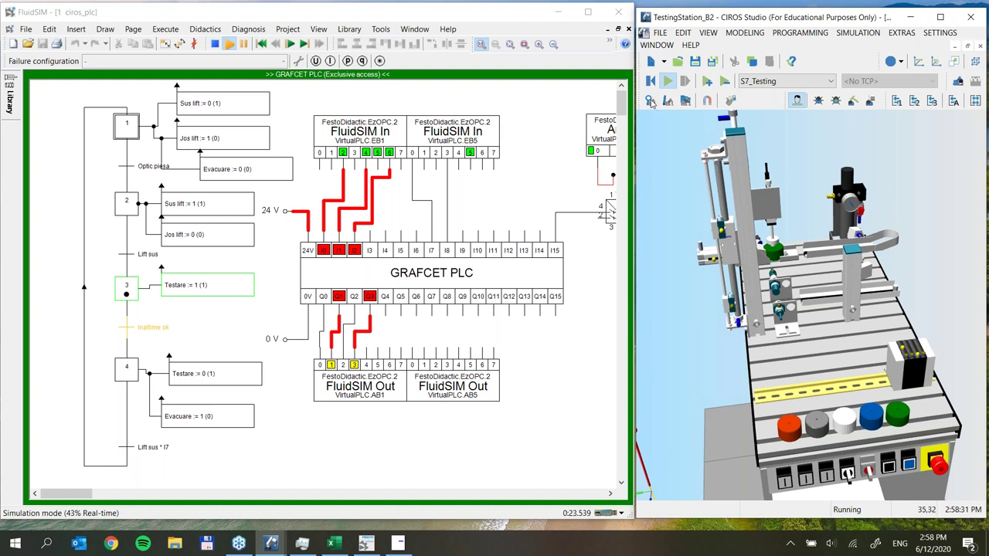
Reset and rerun the CIROS station, then stop the FluidSIM simulation
left_click(650, 80)
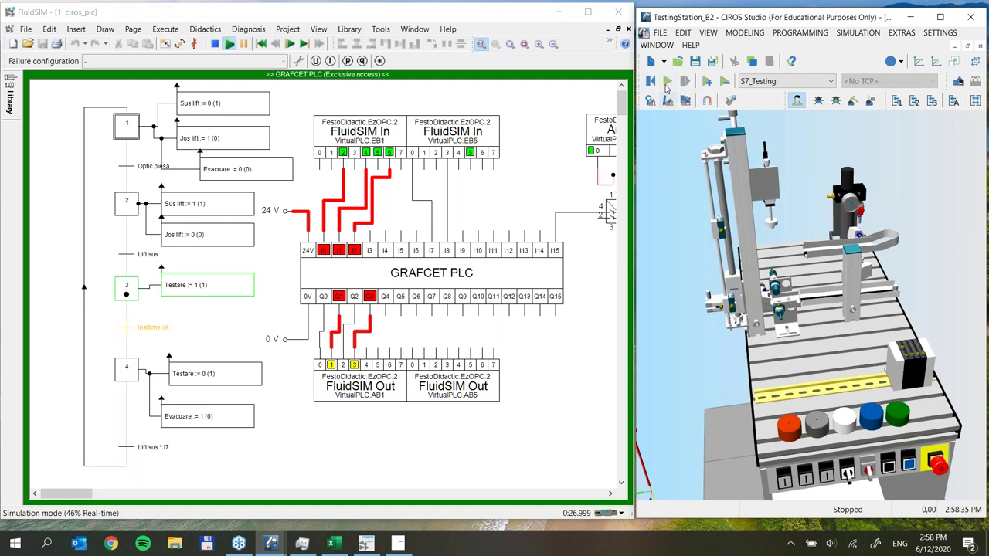
left_click(667, 80)
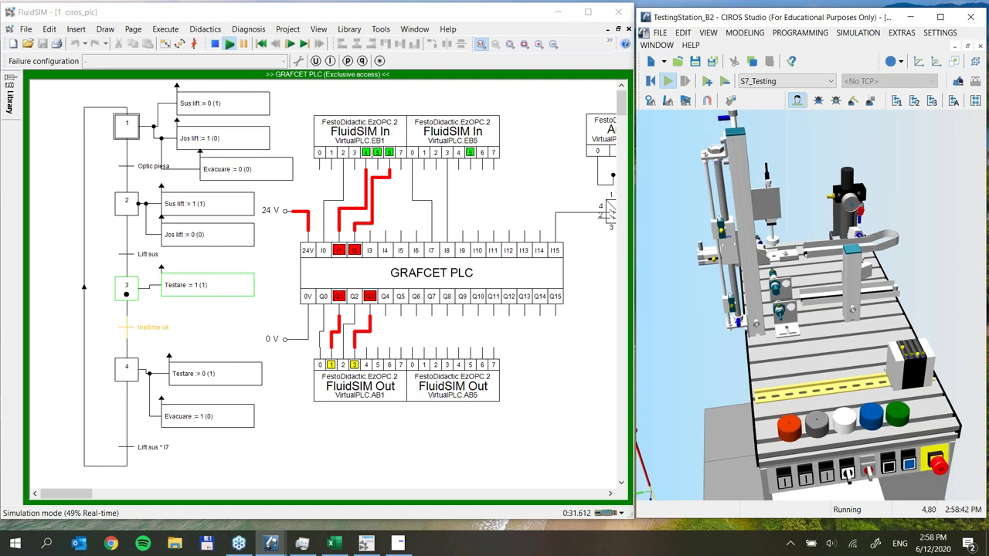
left_click(230, 45)
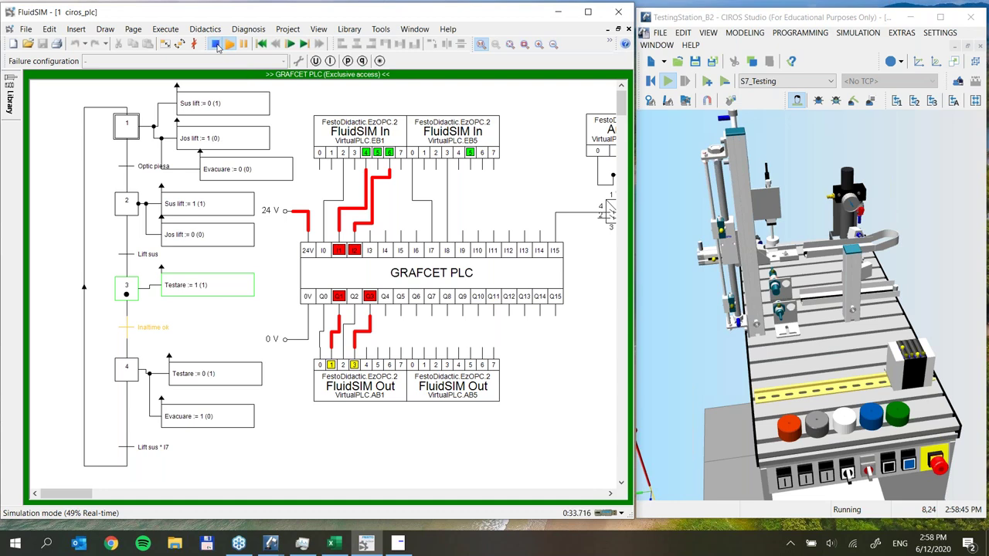
left_click(224, 45)
Run the GRAFCET chart past the drawing error report until step 1 is active, then stop it
left_click(230, 44)
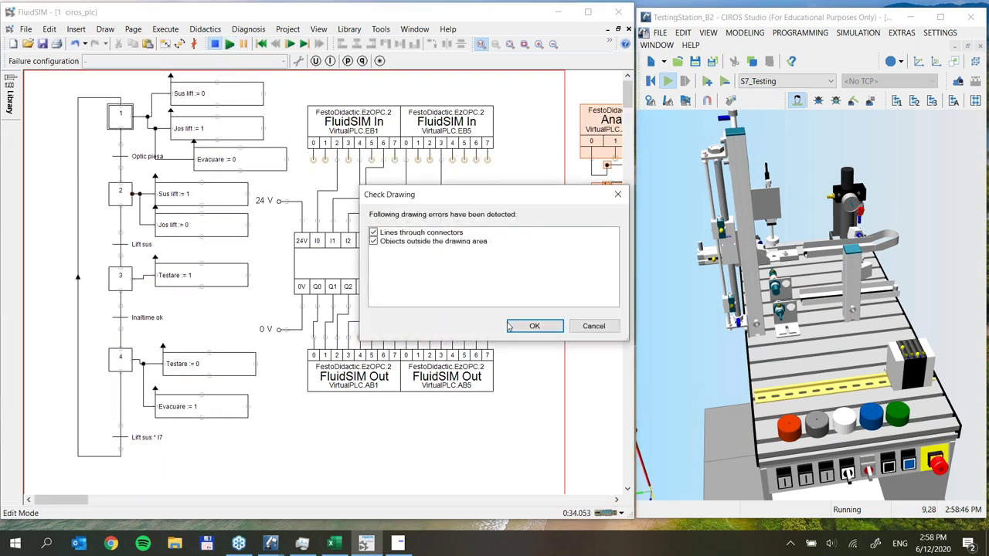
left_click(525, 327)
left_click(519, 317)
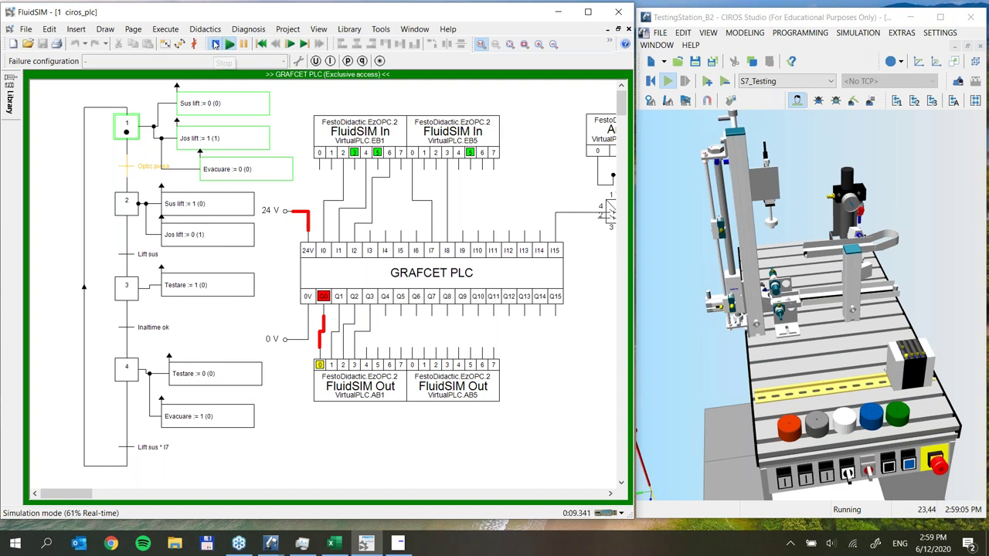
left_click(215, 44)
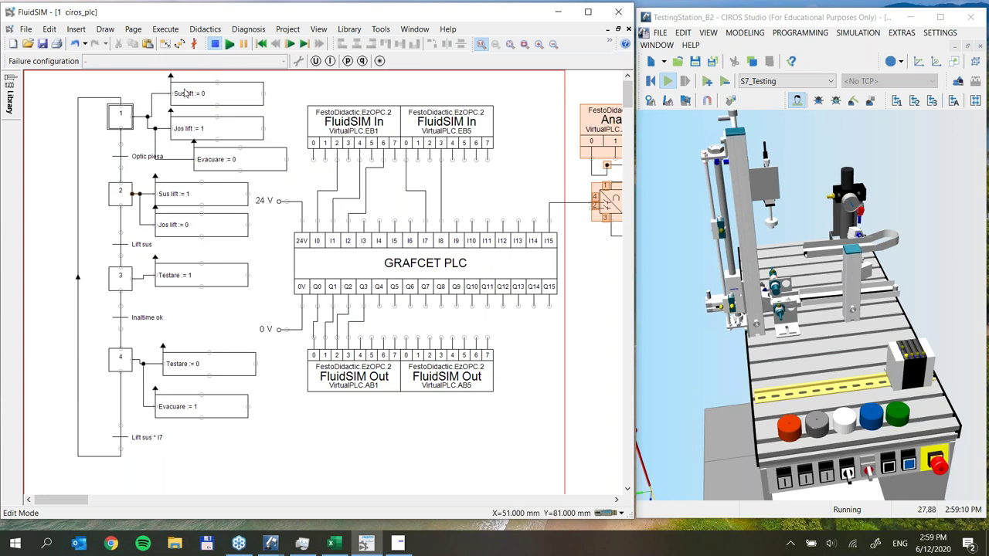
Open the Library panel listing the GRAFCET and EasyPort/OPC/DDE components
left_click(11, 96)
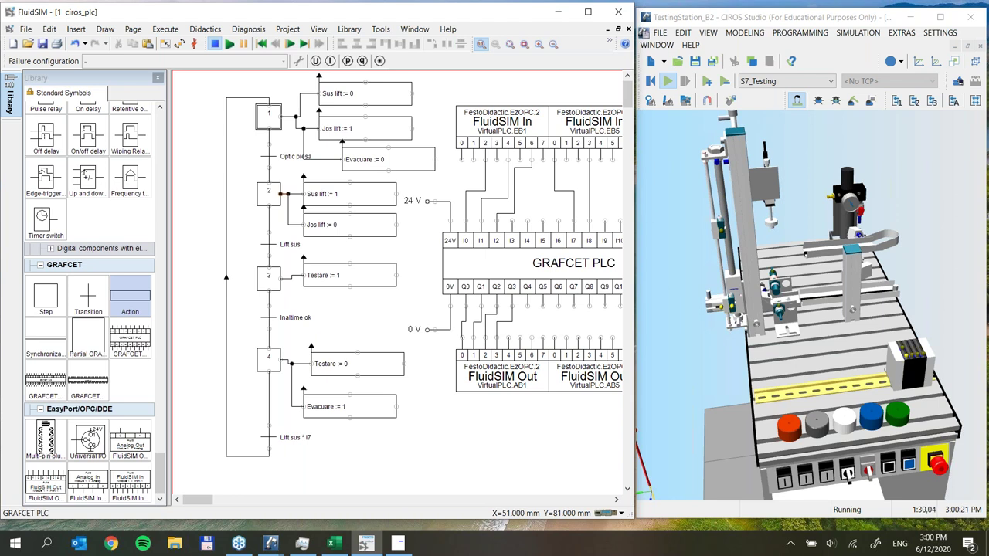
left_click_drag(129, 444, 525, 456)
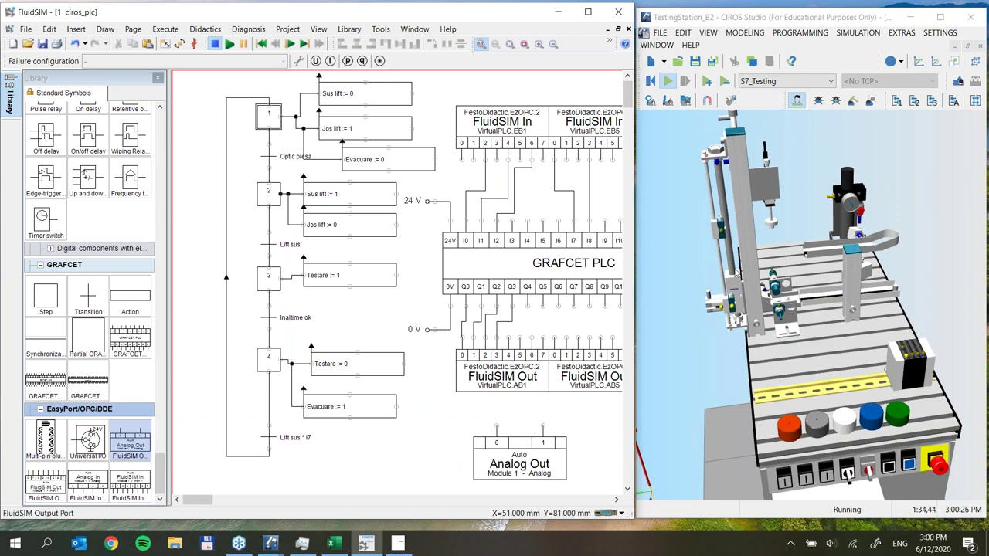
left_click(520, 464)
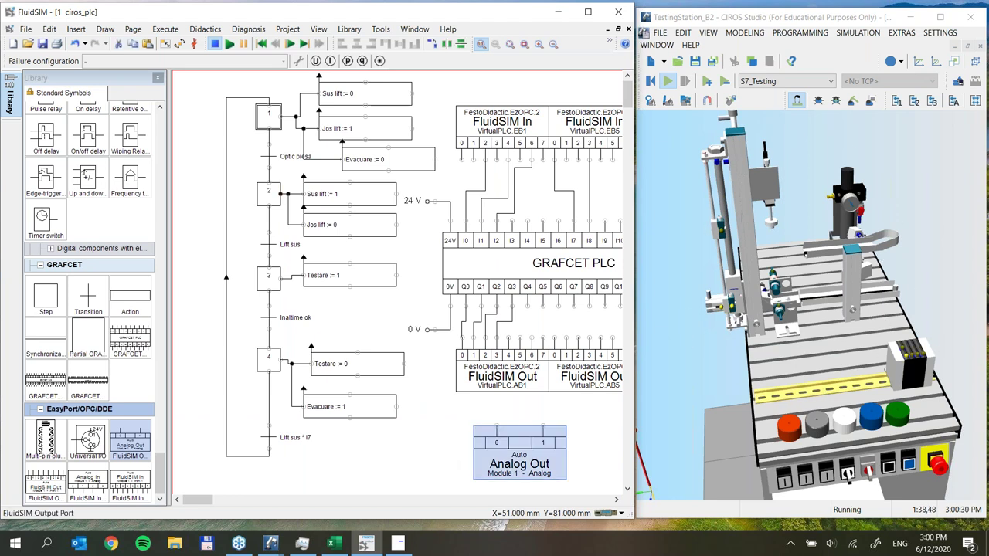
key("Delete")
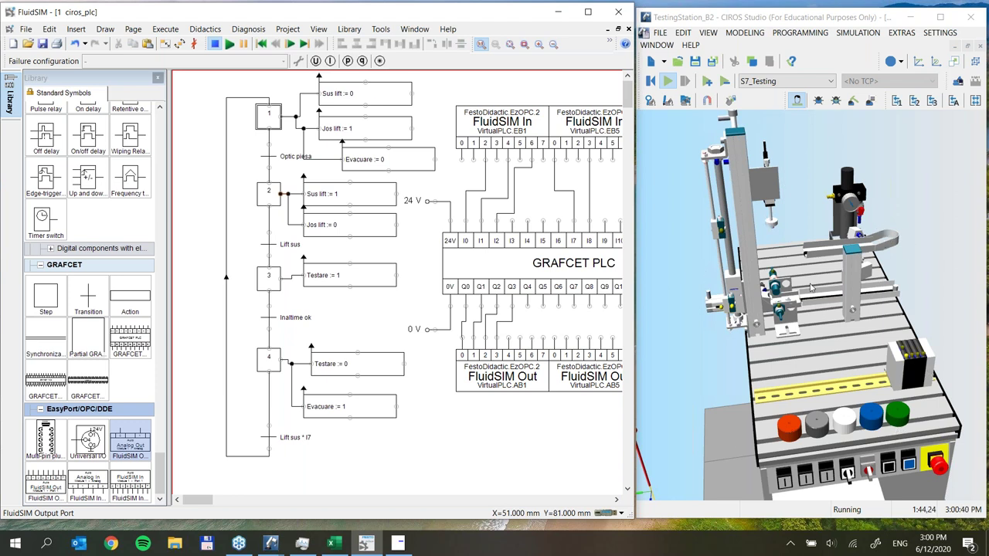
left_click(870, 478)
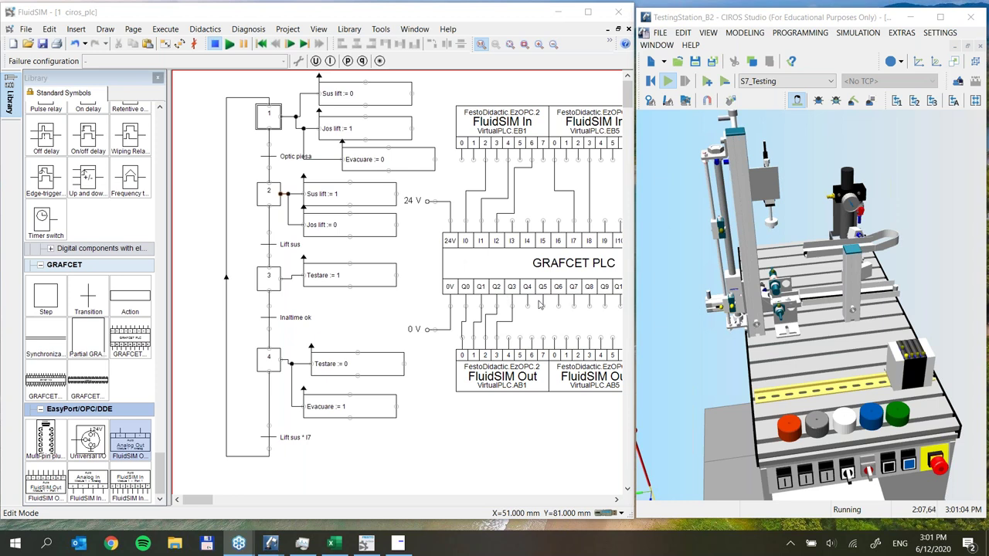
mouse_move(541, 304)
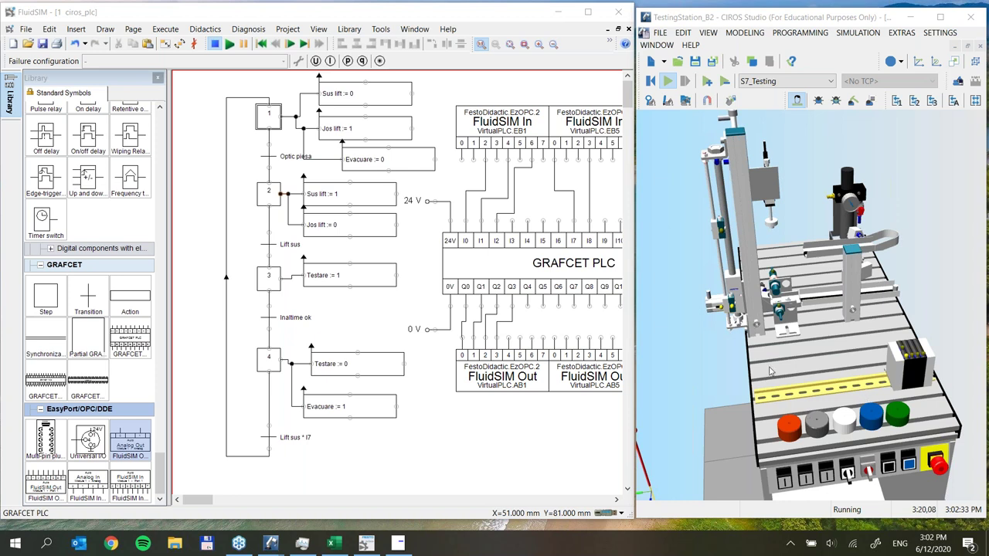
Reset the CIROS station, then save the FluidSIM chart as ciros_grafcet
left_click(653, 83)
left_click(653, 83)
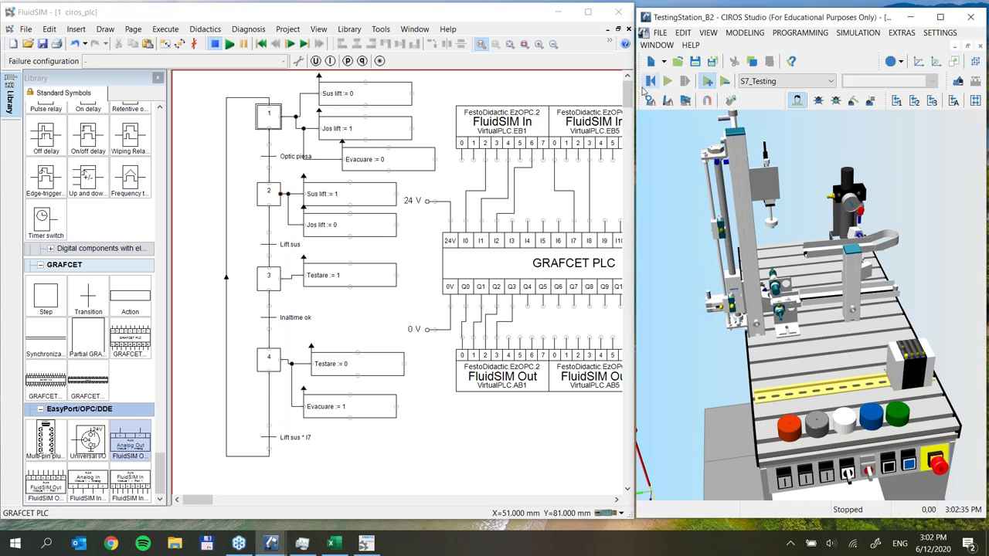
left_click(33, 52)
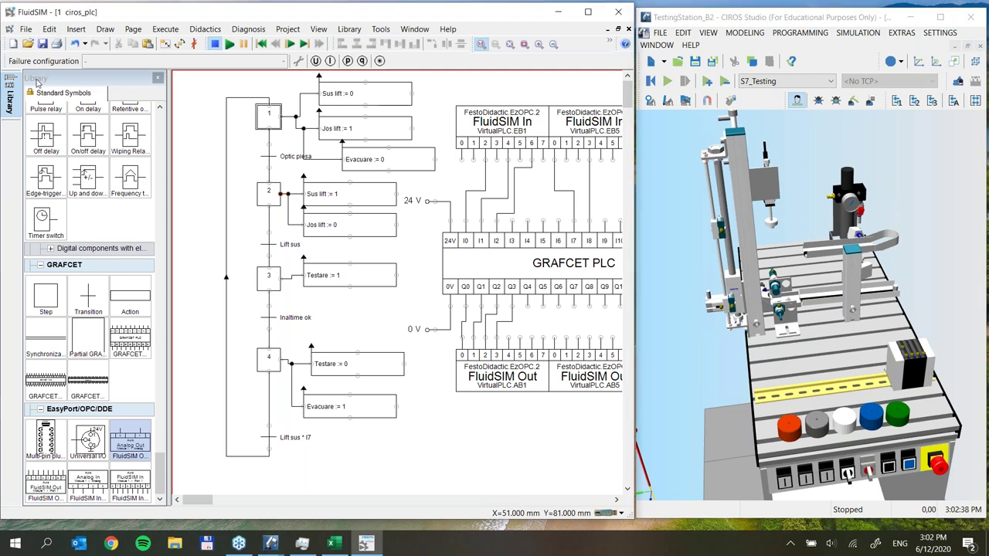
left_click(27, 31)
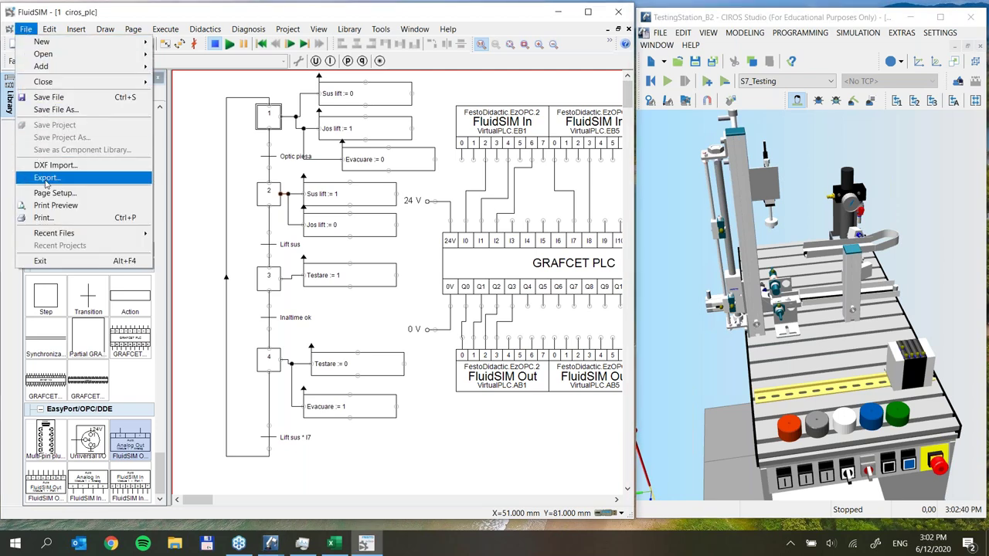
left_click(56, 110)
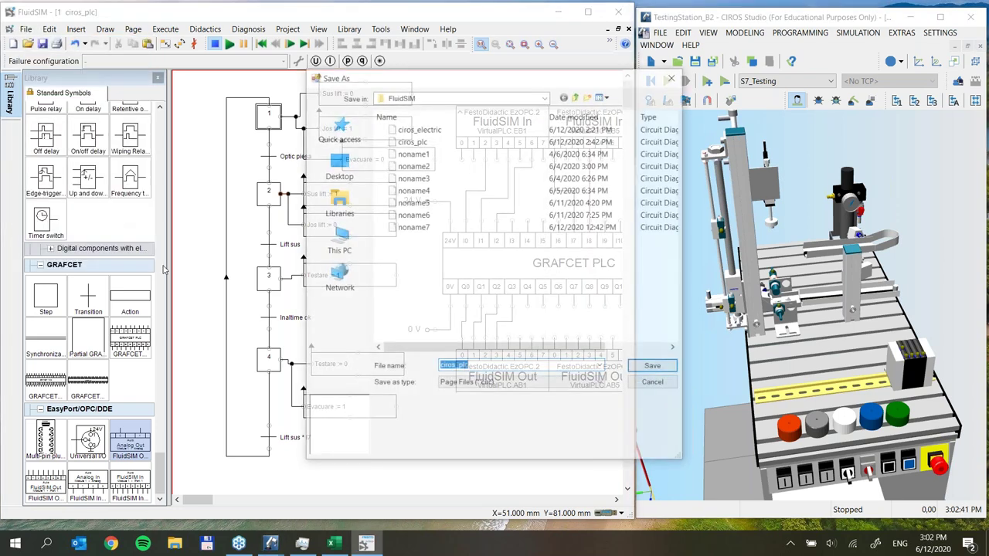
left_click(481, 365)
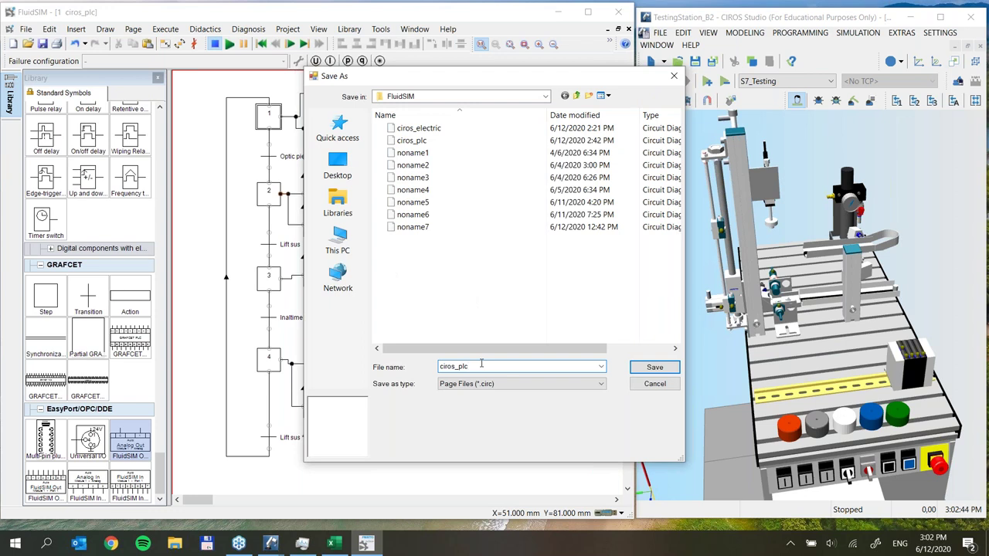
key("BackSpace")
key("BackSpace")
key("BackSpace")
type("grafcet")
key("Return")
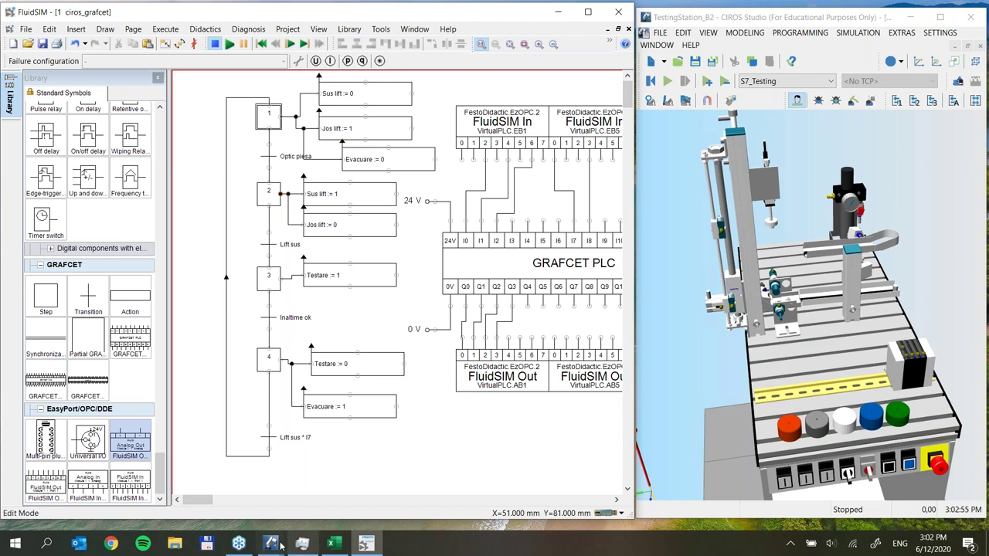
Close FluidSIM and open Task Manager
left_click(622, 16)
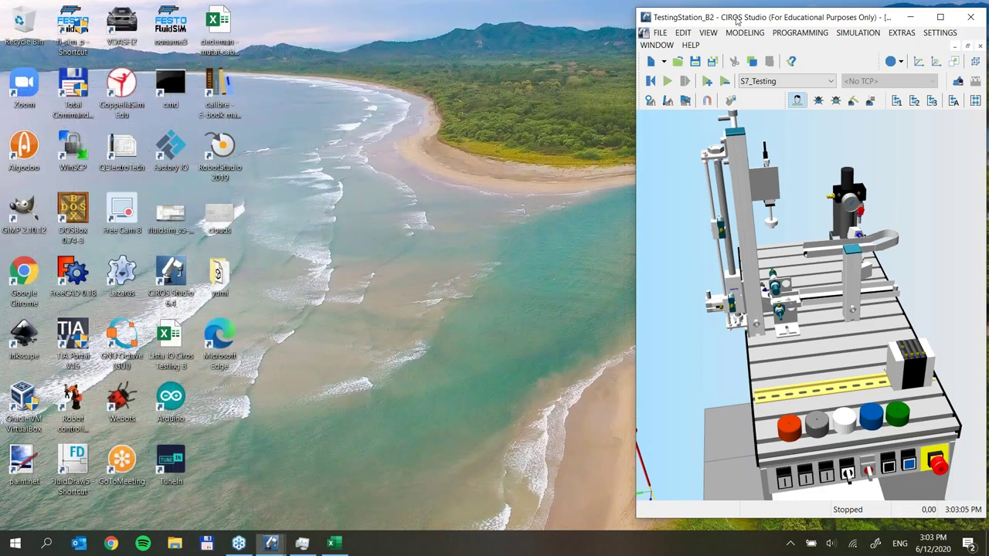
left_click_drag(762, 23, 728, 26)
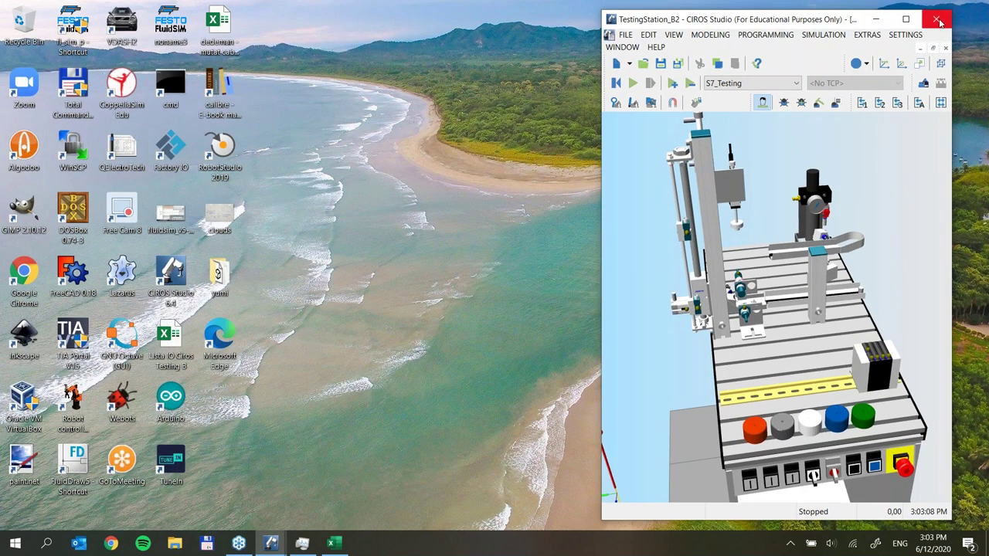
left_click(302, 545)
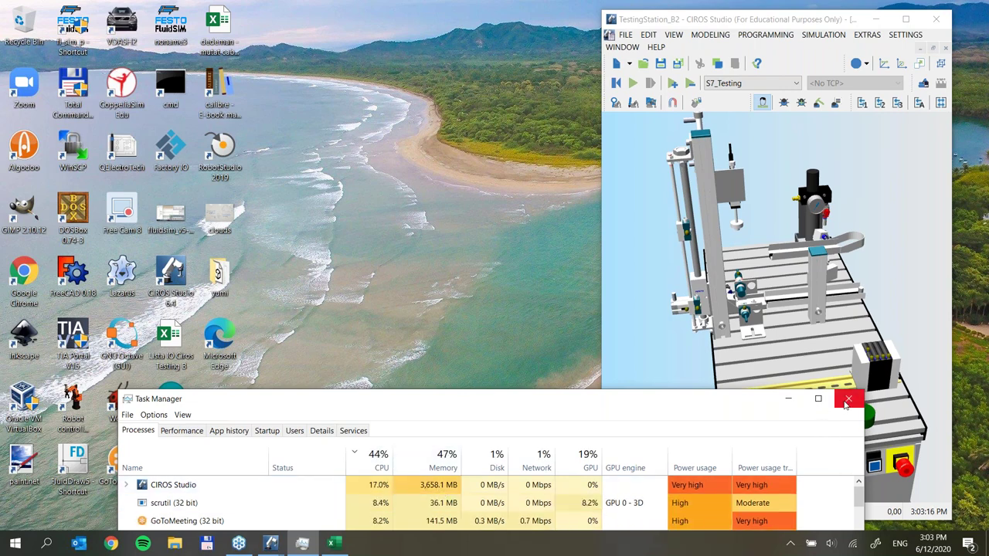
Save the TestingStation_B2 project in CIROS Studio and close the program
left_click(820, 23)
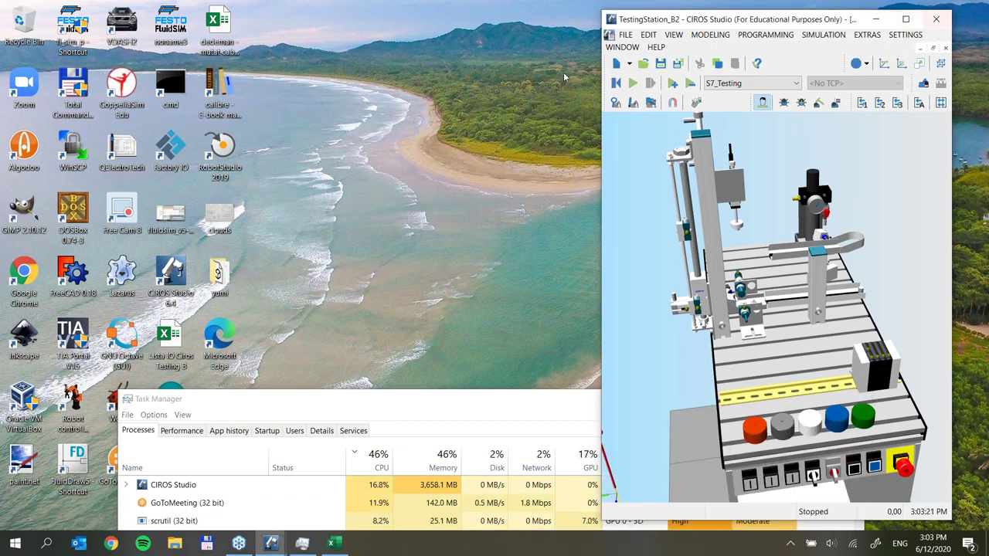
left_click(661, 63)
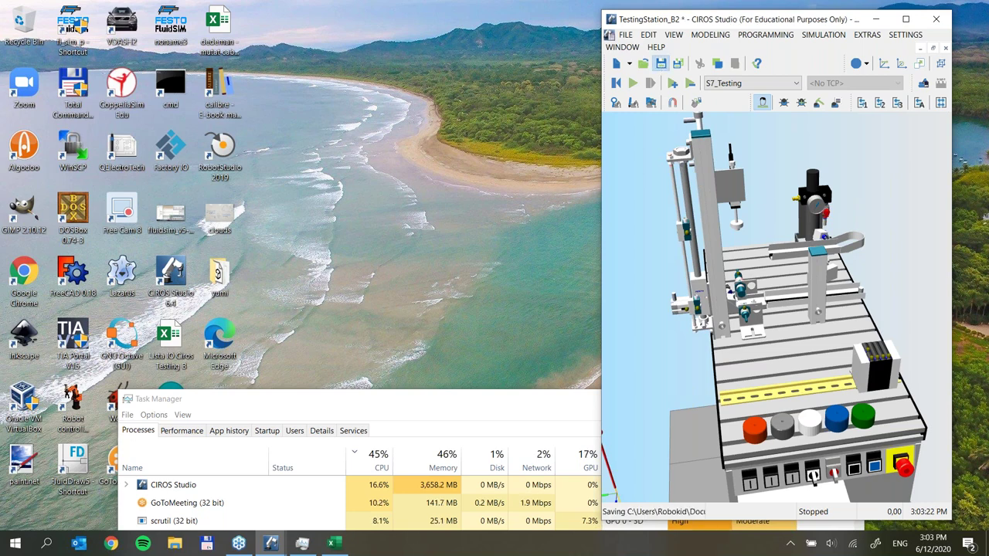
left_click(934, 21)
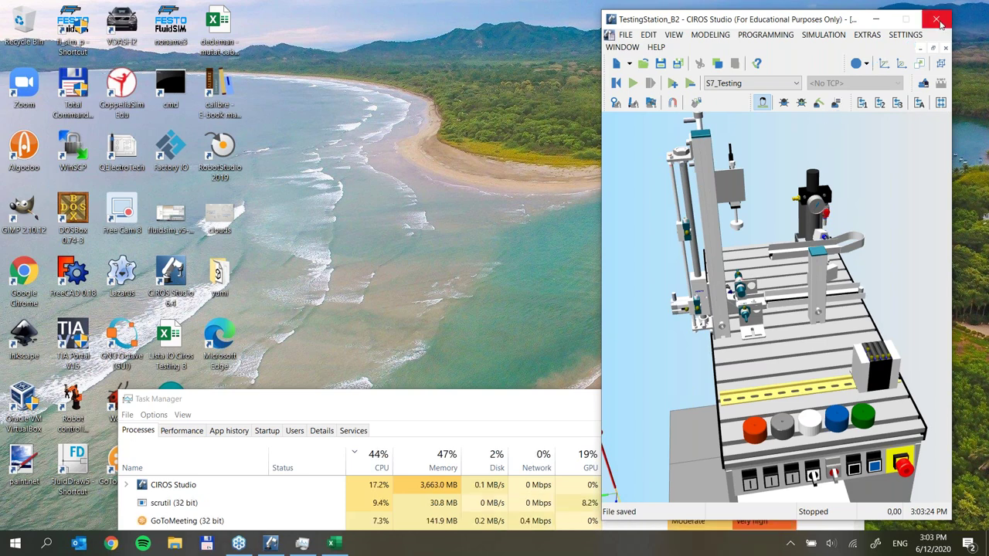
left_click_drag(420, 412, 391, 414)
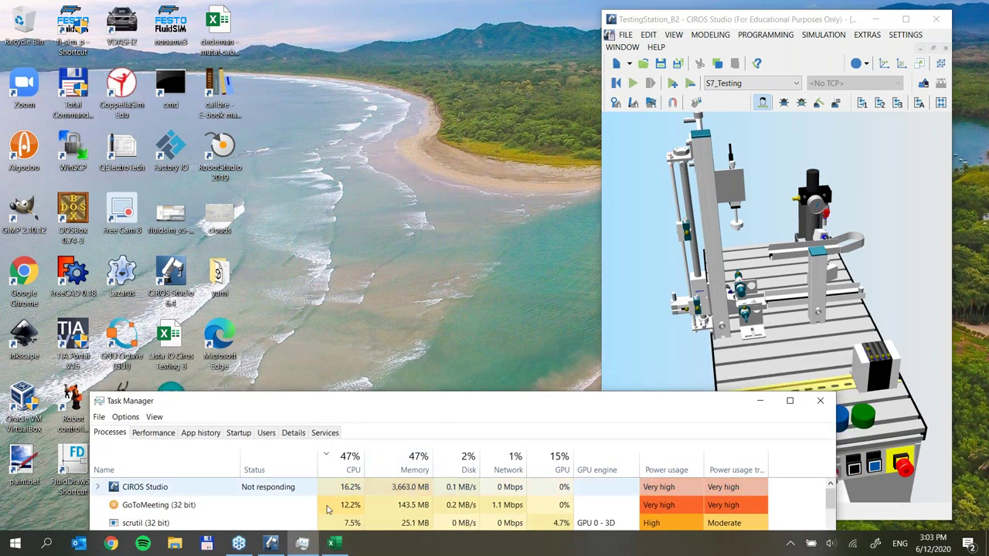
Close the Excel window holding the Lista IO Ciros Testing B I/O list
left_click(333, 543)
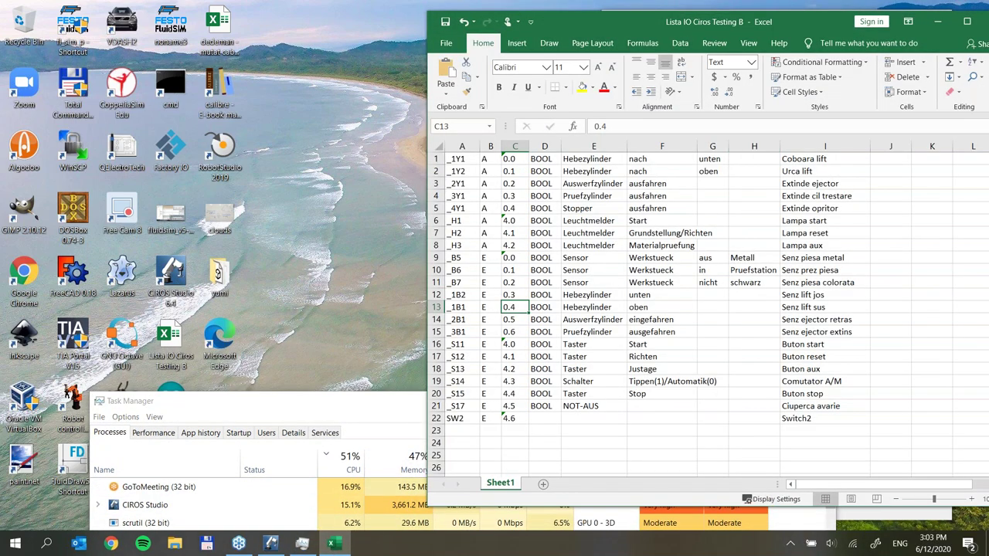
left_click_drag(806, 21, 642, 27)
left_click(835, 27)
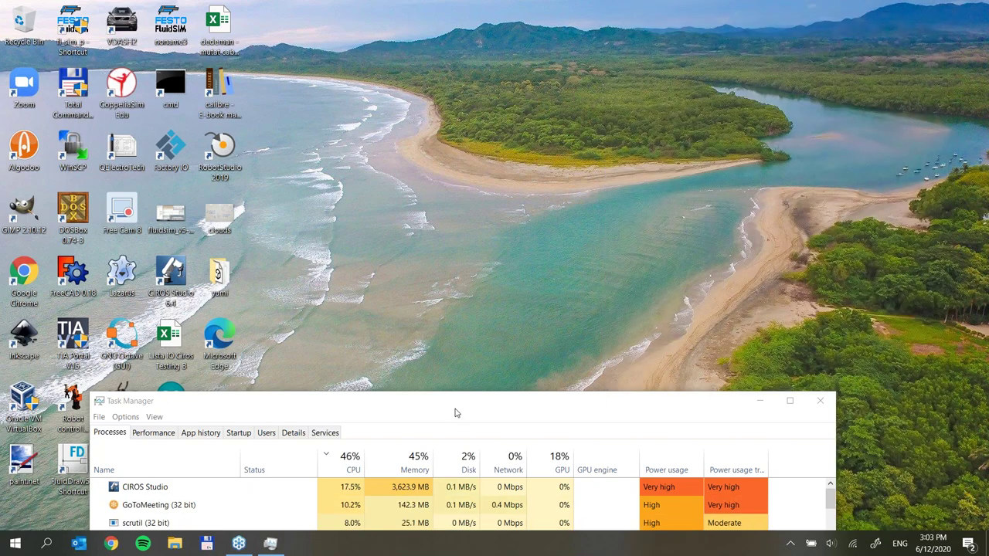
Close Task Manager and refresh the desktop from its context menu
left_click_drag(455, 402, 494, 313)
left_click(834, 289)
right_click(412, 194)
left_click(521, 231)
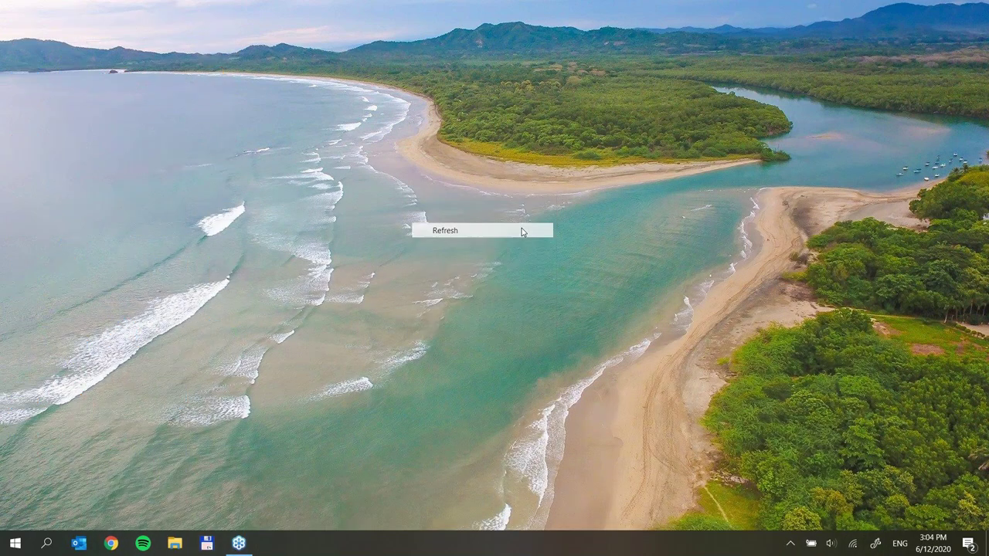